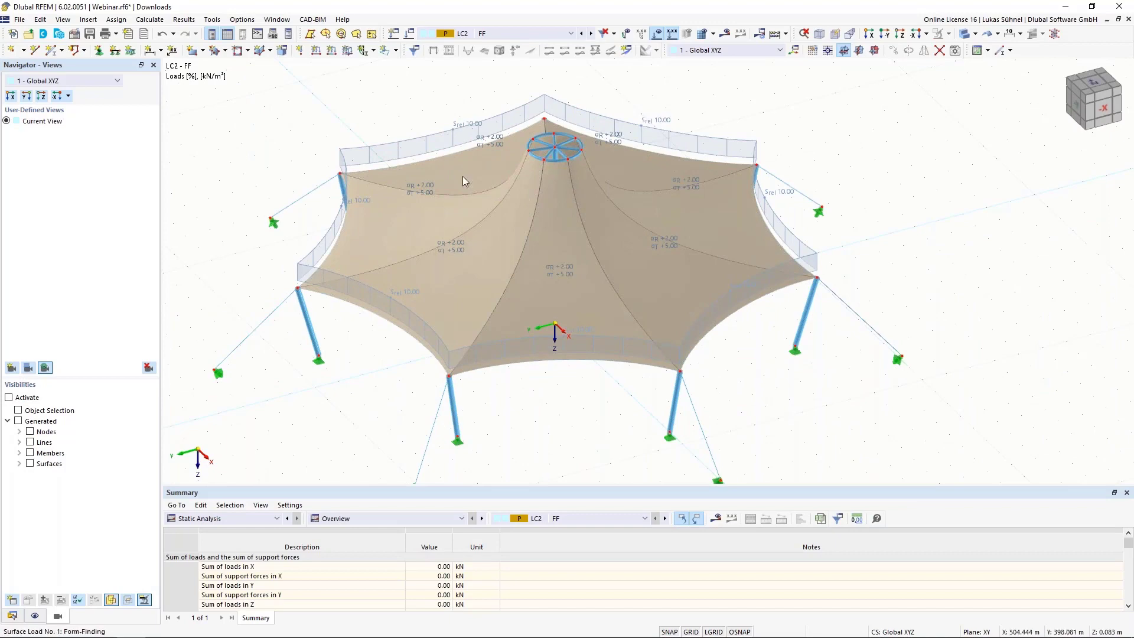
# Display the LC3 Snow load case on the tent model, then minimize RFEM
pyautogui.click(591, 34)
pyautogui.moveTo(380, 182); pyautogui.dragTo(397, 234, button='middle')
pyautogui.scroll(-2, 390, 245)
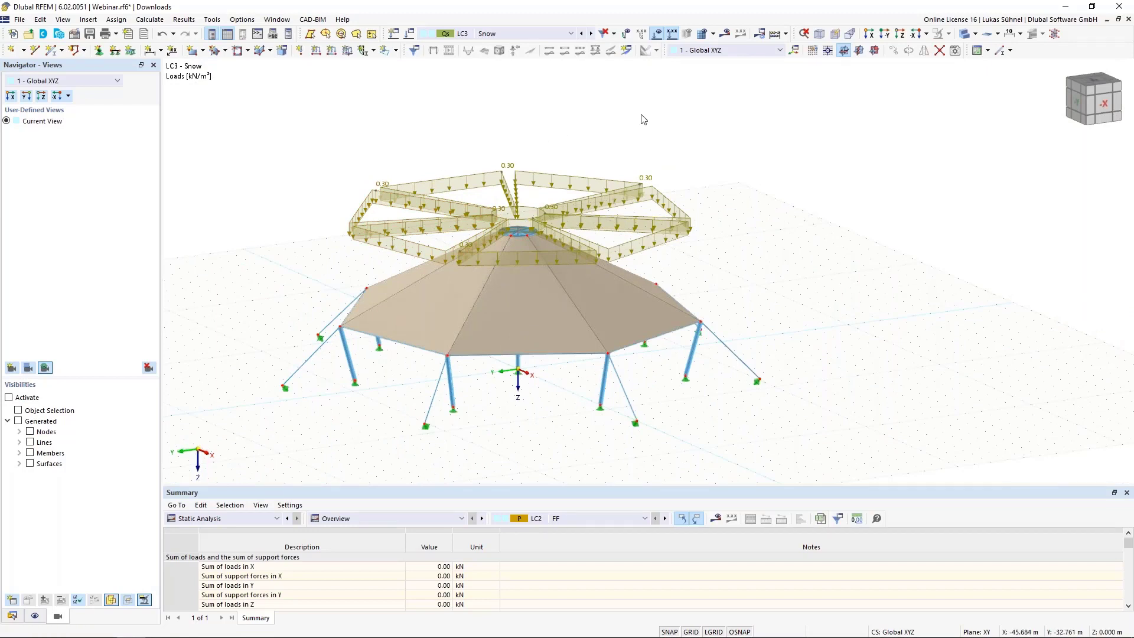
pyautogui.click(1064, 10)
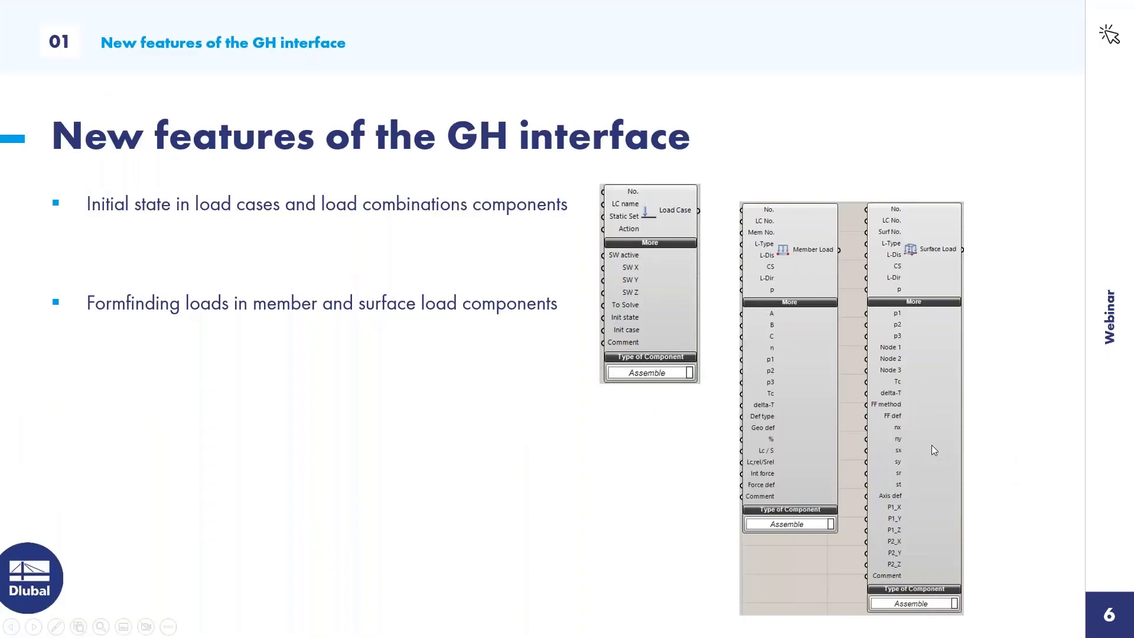
# Switch to the Tent_EN definition in Grasshopper and examine the GH-Geo group with its sliders and geometry outputs
pyautogui.hotkey('alt', 'Tab')
pyautogui.scroll(-1, 538, 224)
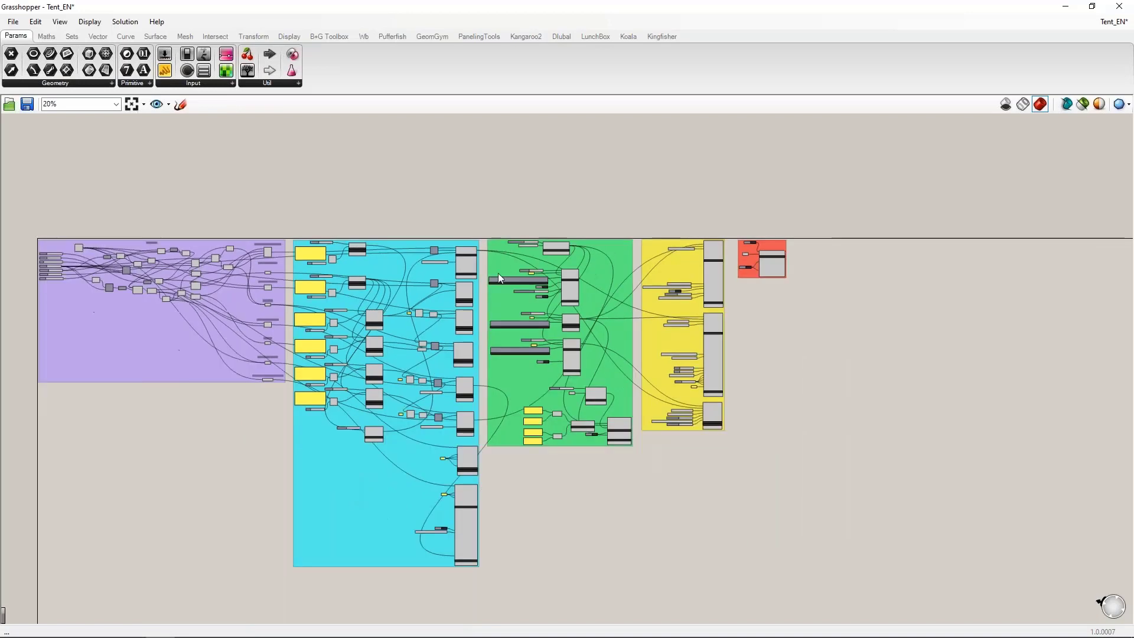
pyautogui.moveTo(224, 474); pyautogui.dragTo(298, 435, button='right')
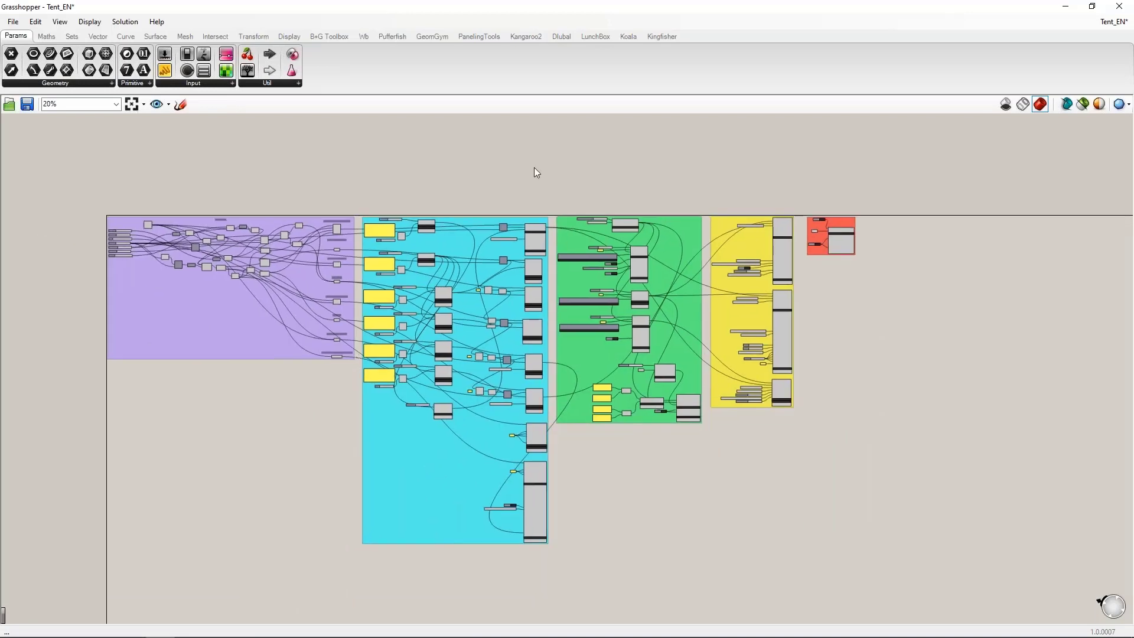
pyautogui.scroll(3, 77, 249)
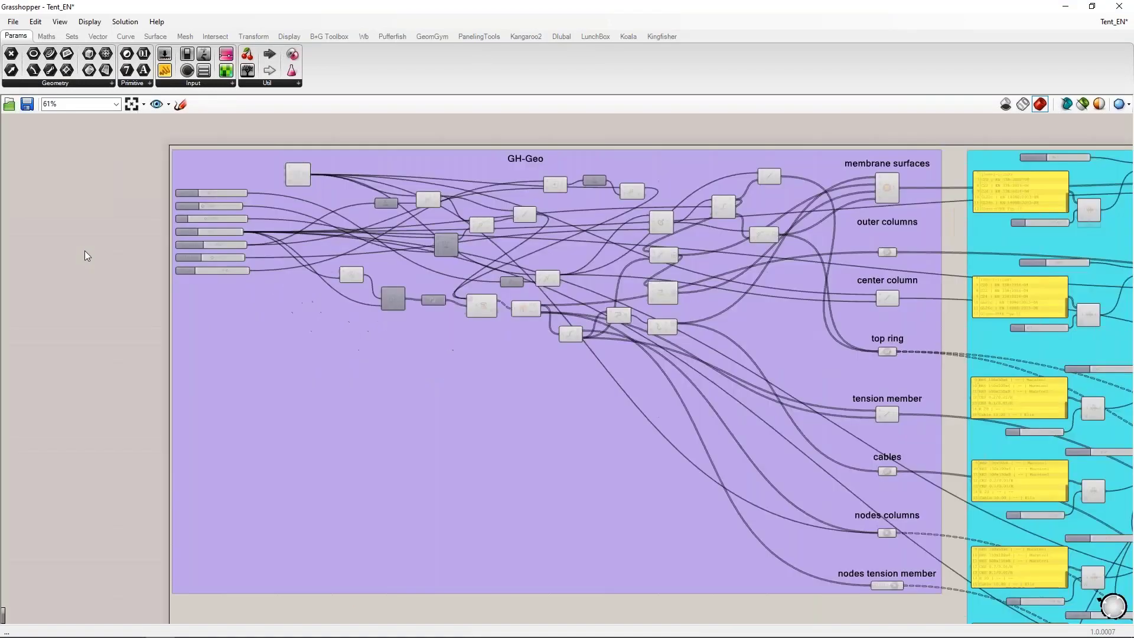
pyautogui.moveTo(478, 329); pyautogui.dragTo(434, 336, button='right')
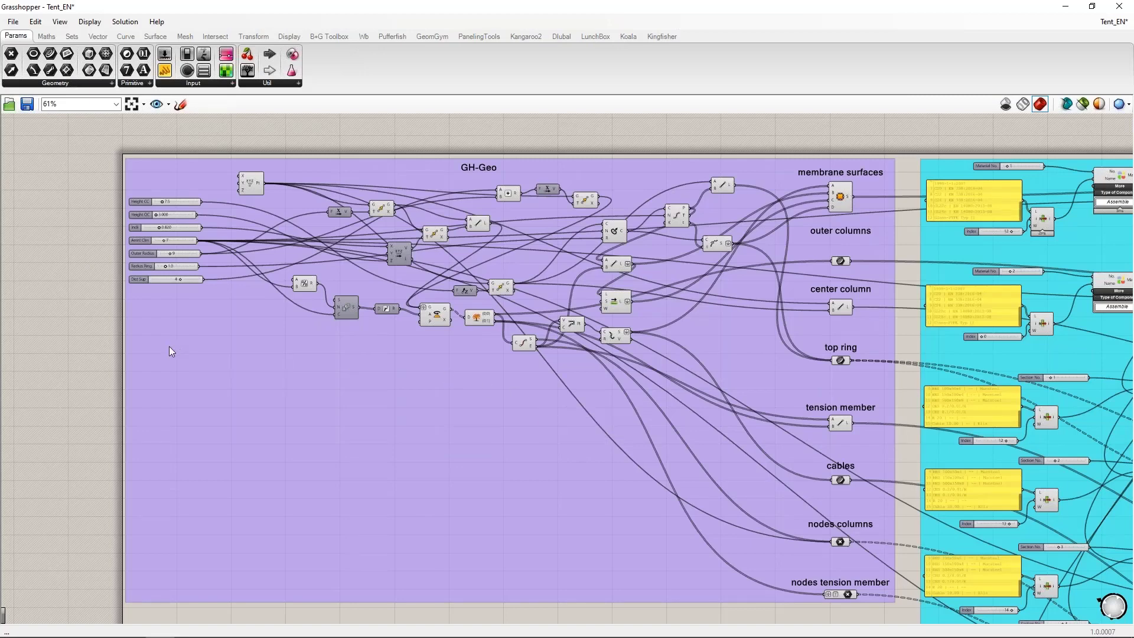
# Examine the material, section, surface and member components in the blue group
pyautogui.scroll(-3, 163, 346)
pyautogui.moveTo(795, 207); pyautogui.dragTo(446, 183, button='right')
pyautogui.scroll(3, 483, 264)
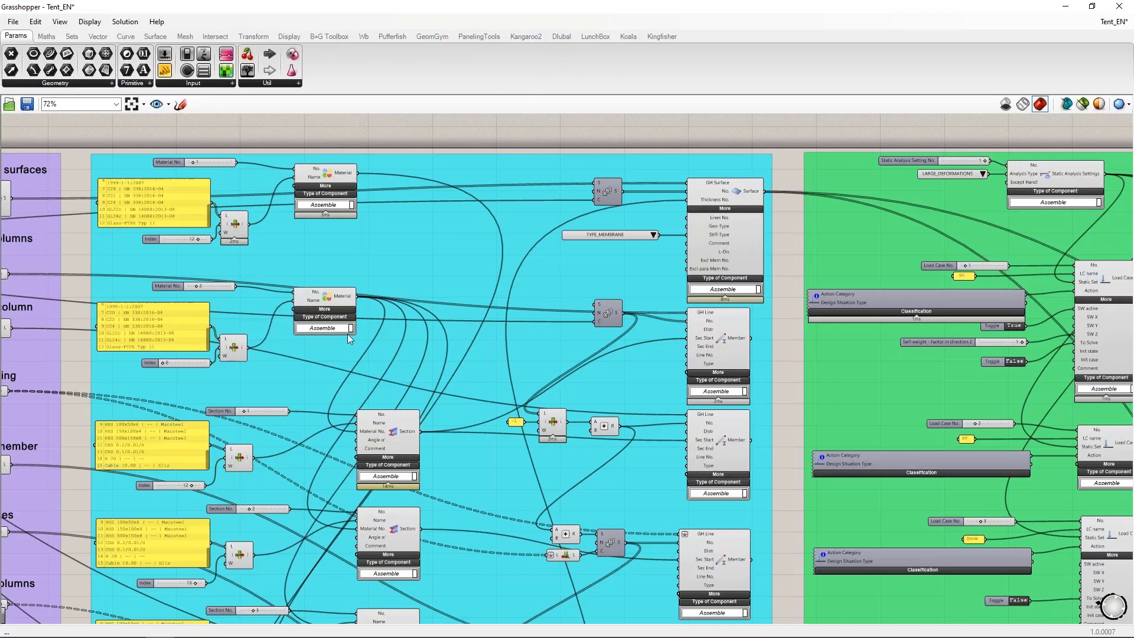
pyautogui.scroll(-3, 420, 407)
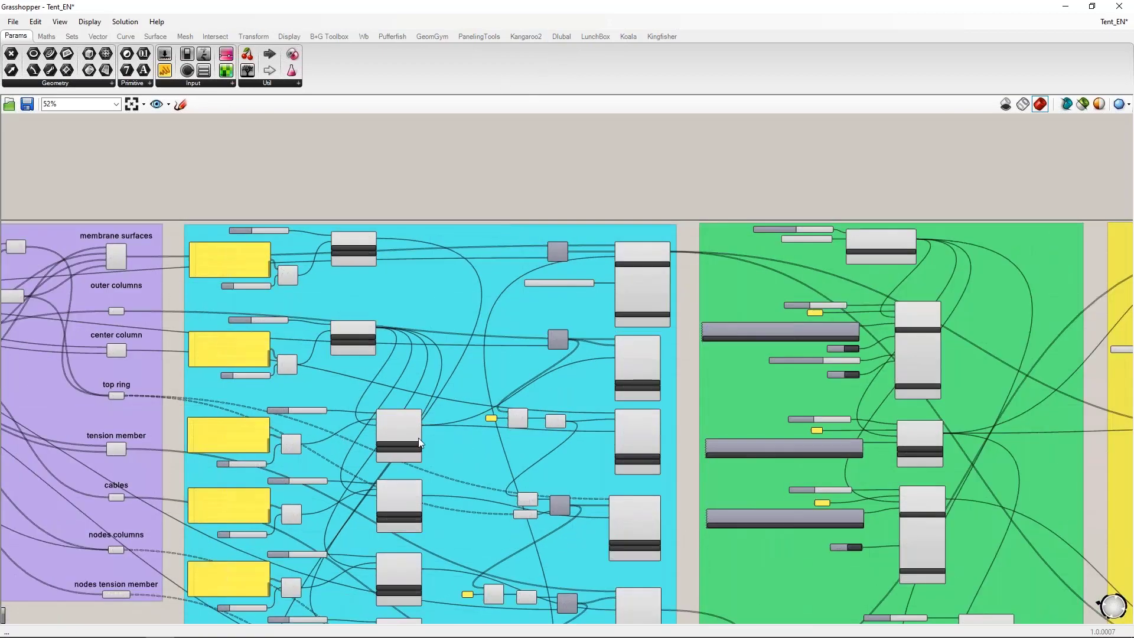
pyautogui.scroll(4, 419, 438)
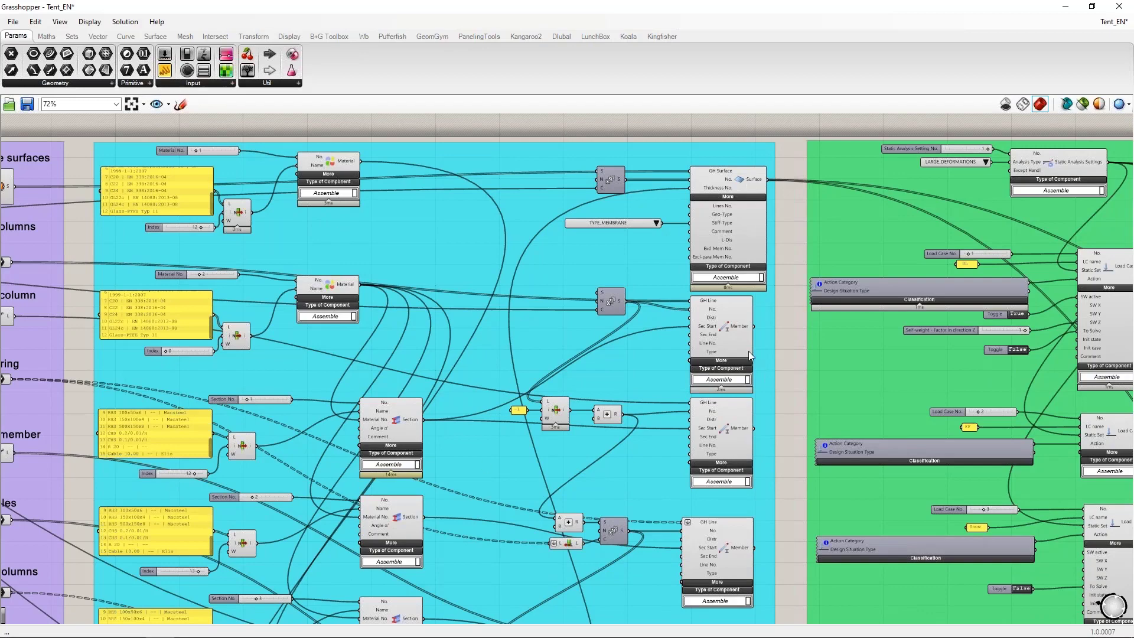
# Examine the load case components in the green group and the member and surface load components in the yellow group
pyautogui.moveTo(791, 345); pyautogui.dragTo(182, 334, button='right')
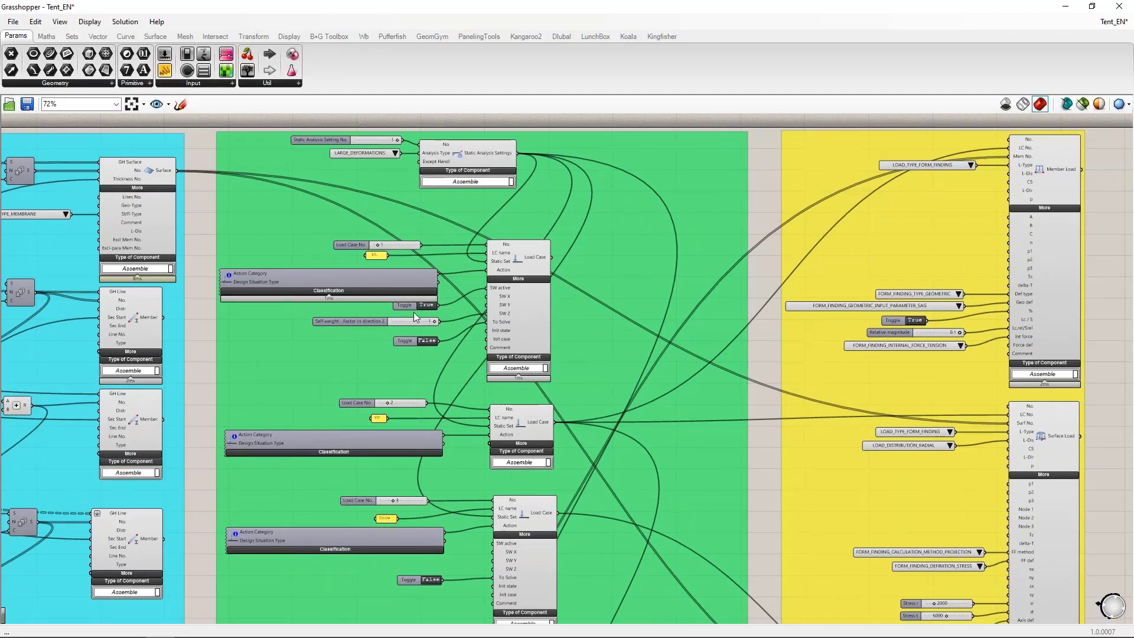
pyautogui.scroll(-2, 536, 205)
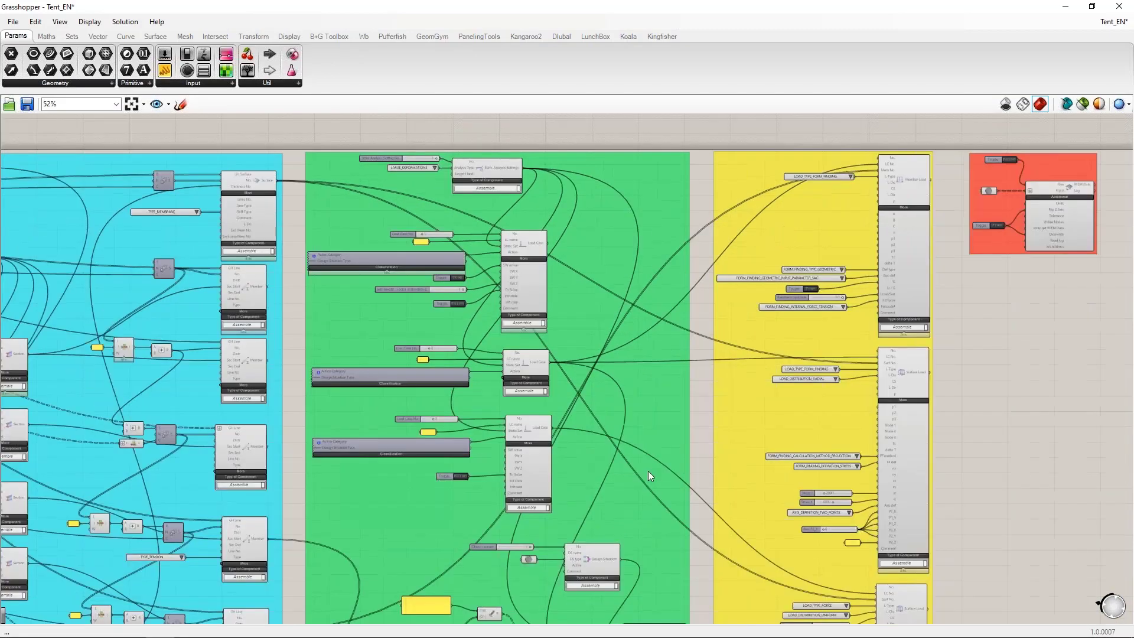
pyautogui.moveTo(688, 544); pyautogui.dragTo(462, 534, button='right')
pyautogui.scroll(3, 654, 332)
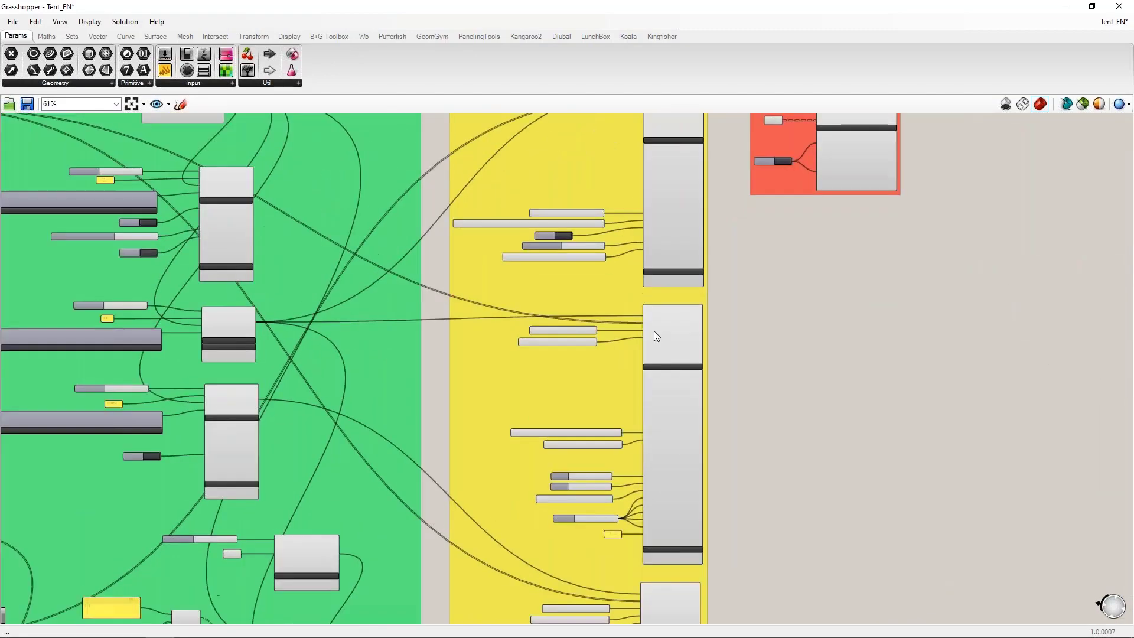
pyautogui.moveTo(783, 264); pyautogui.dragTo(747, 447, button='right')
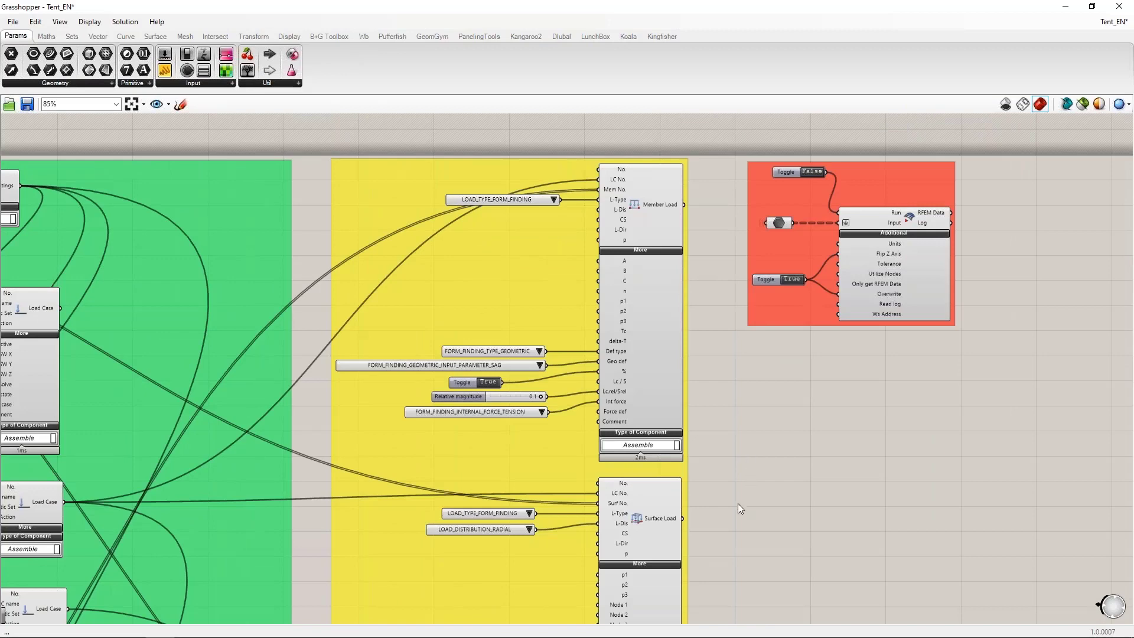
pyautogui.moveTo(731, 555); pyautogui.dragTo(729, 504, button='right')
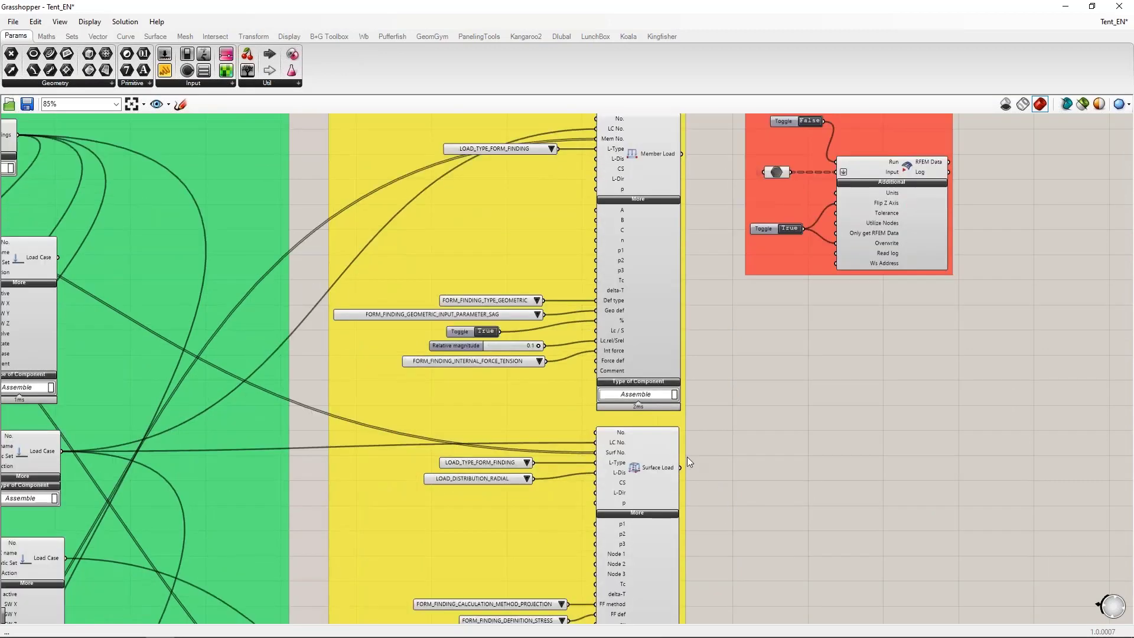
pyautogui.scroll(-3, 710, 303)
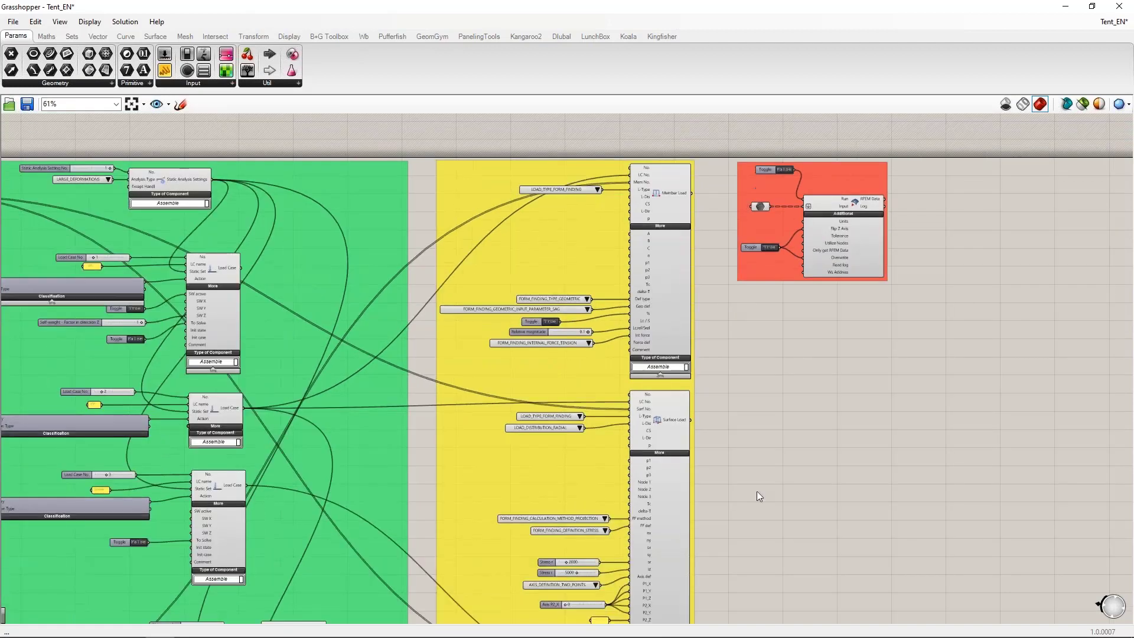
# Inspect the inputs and outputs of the RFEM export component in the red group
pyautogui.scroll(4, 747, 289)
pyautogui.moveTo(670, 393)
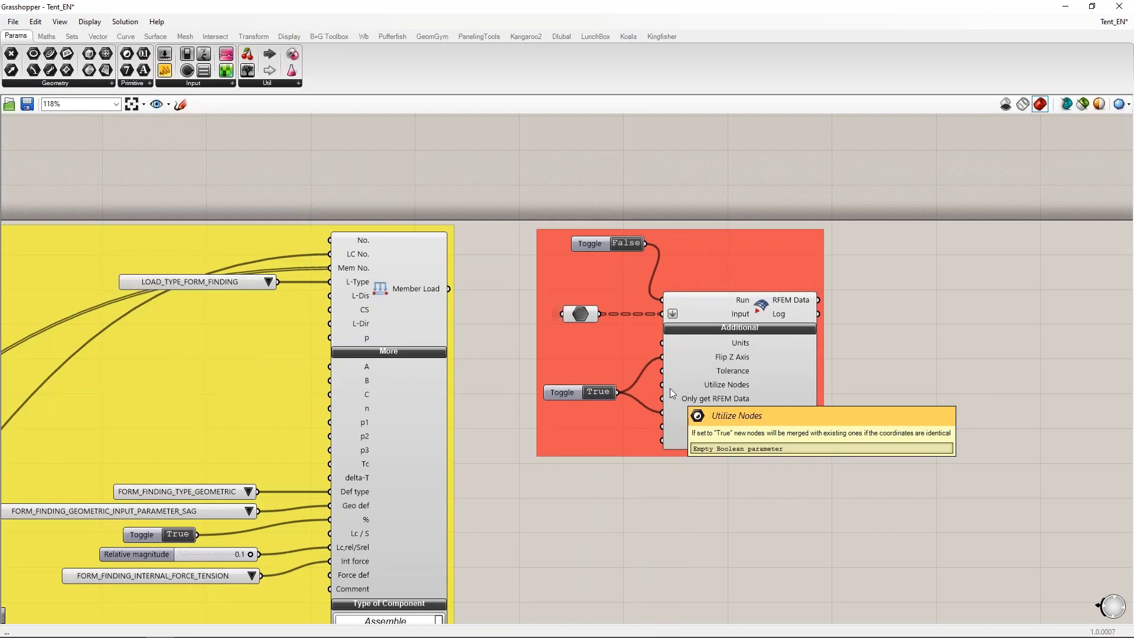
pyautogui.scroll(-5, 815, 307)
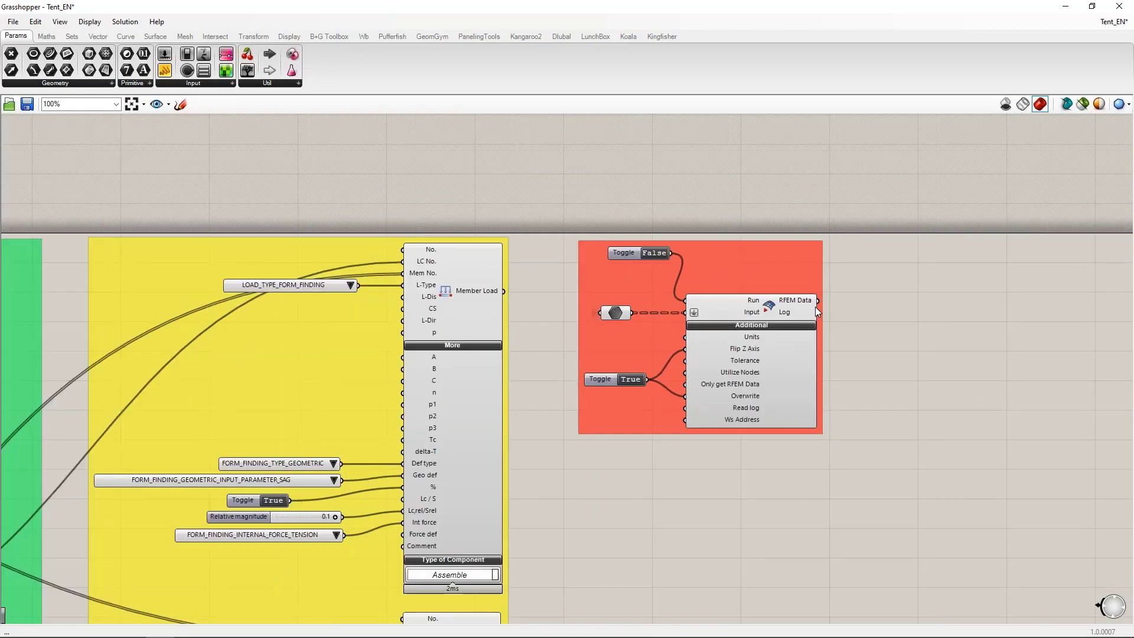
pyautogui.moveTo(446, 250); pyautogui.dragTo(756, 149, button='right')
# Look over the Tent_start_EN definition, including the GH-Geo group and the prepared material and section panels
pyautogui.scroll(-2, 757, 148)
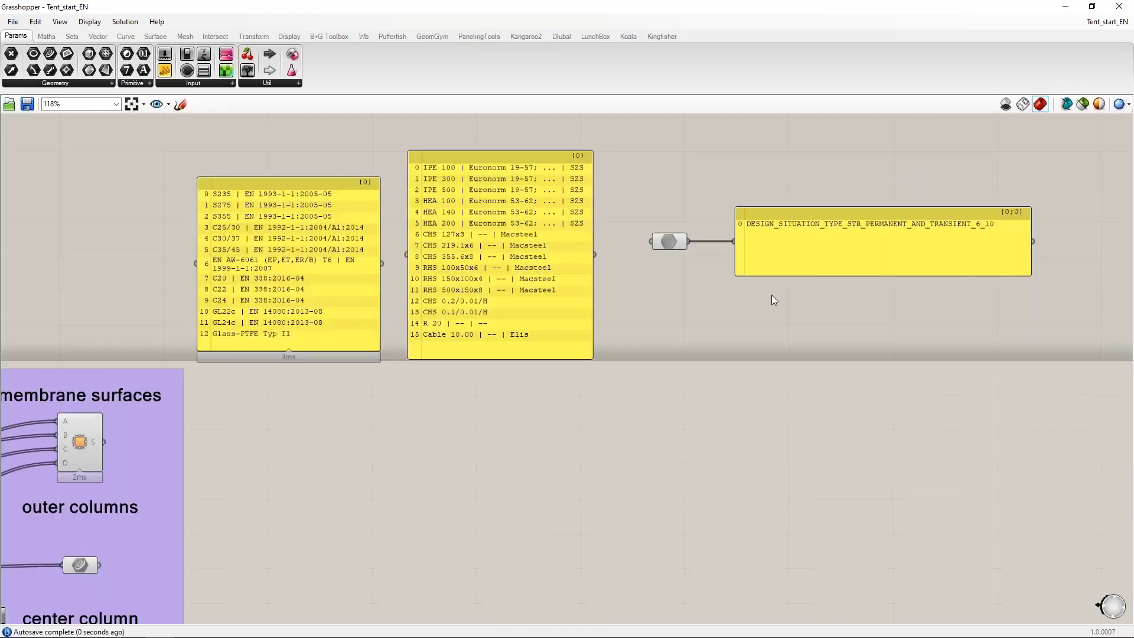
pyautogui.scroll(-3, 661, 354)
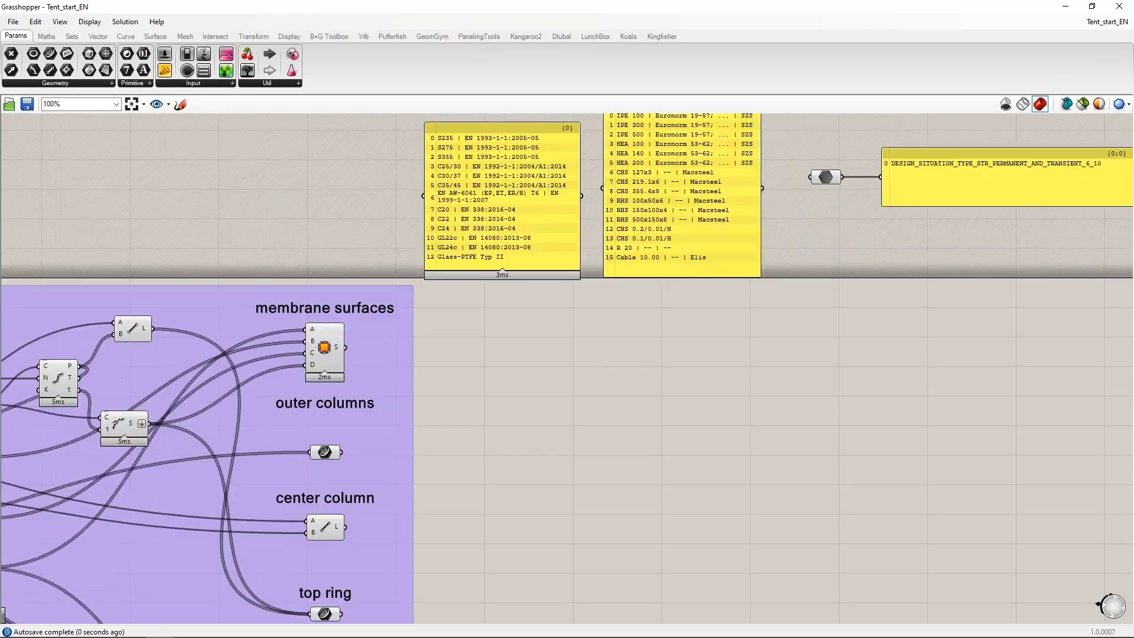
pyautogui.scroll(-2, 513, 342)
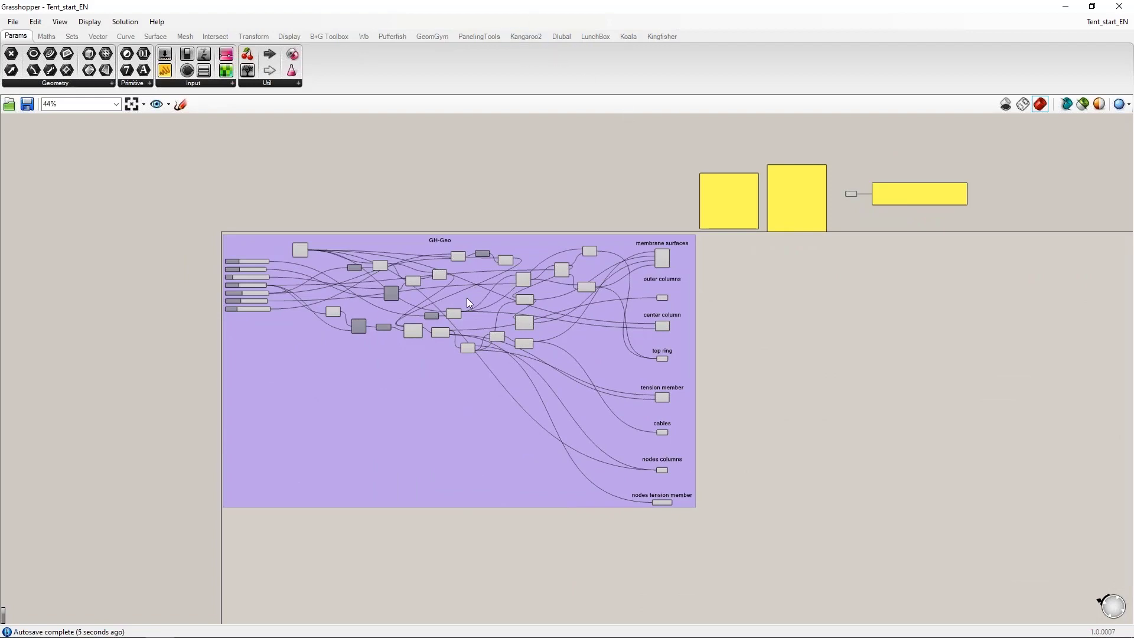
pyautogui.scroll(2, 466, 298)
# Arrange Grasshopper beside the Rhino viewport, with the geometry sliders and the whole tent preview both in view
pyautogui.moveTo(448, 9); pyautogui.dragTo(1133, 200)
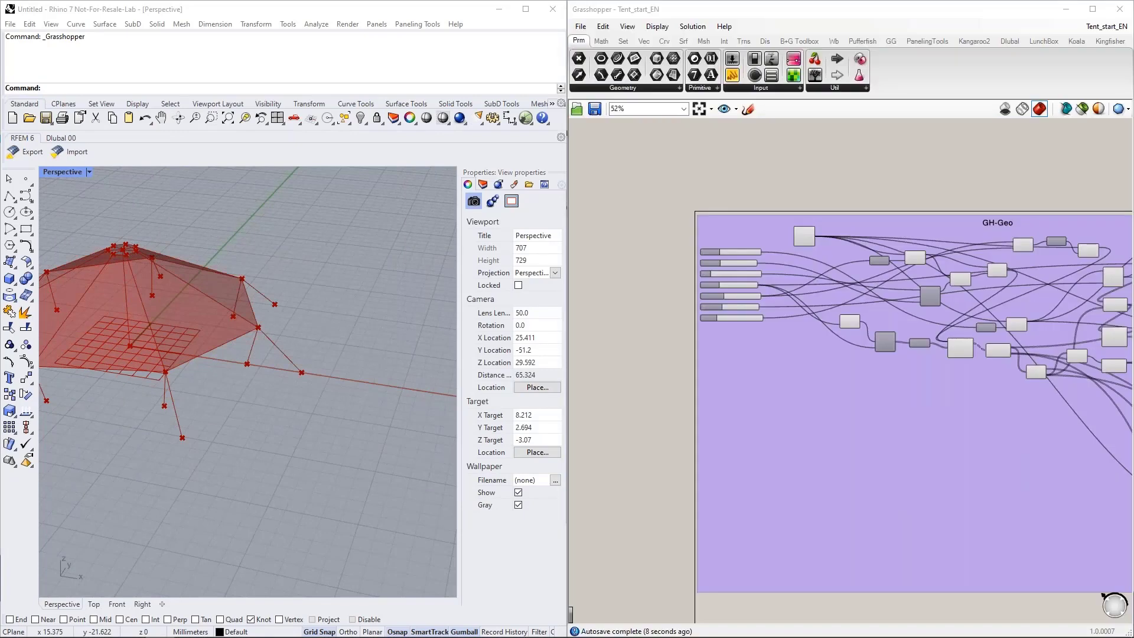
pyautogui.click(368, 243)
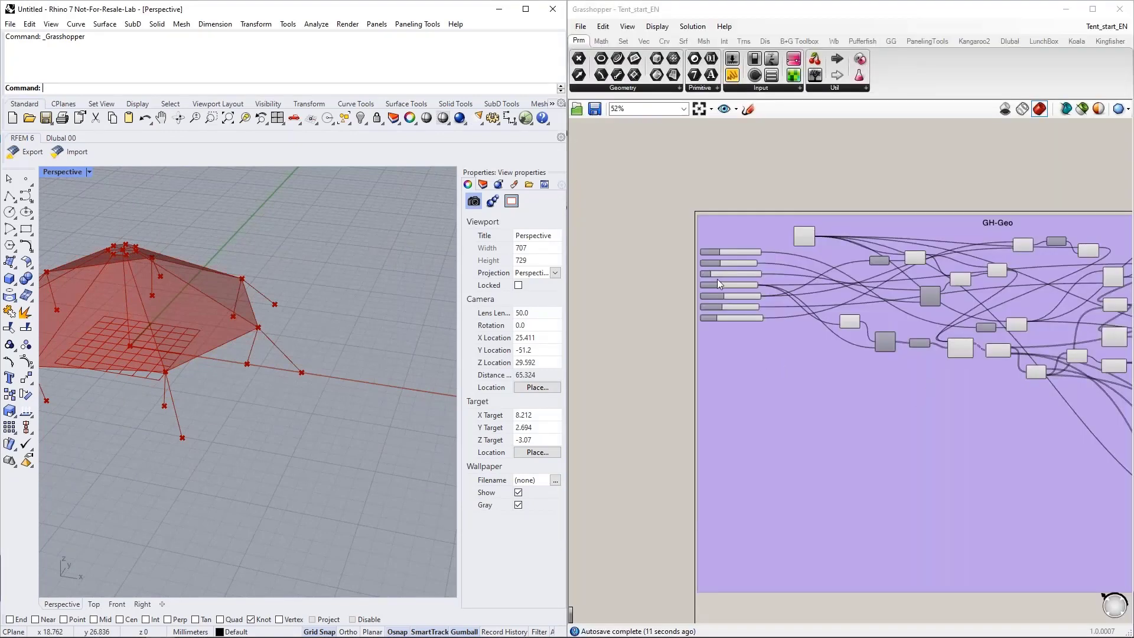
pyautogui.scroll(5, 717, 279)
pyautogui.scroll(-3, 428, 329)
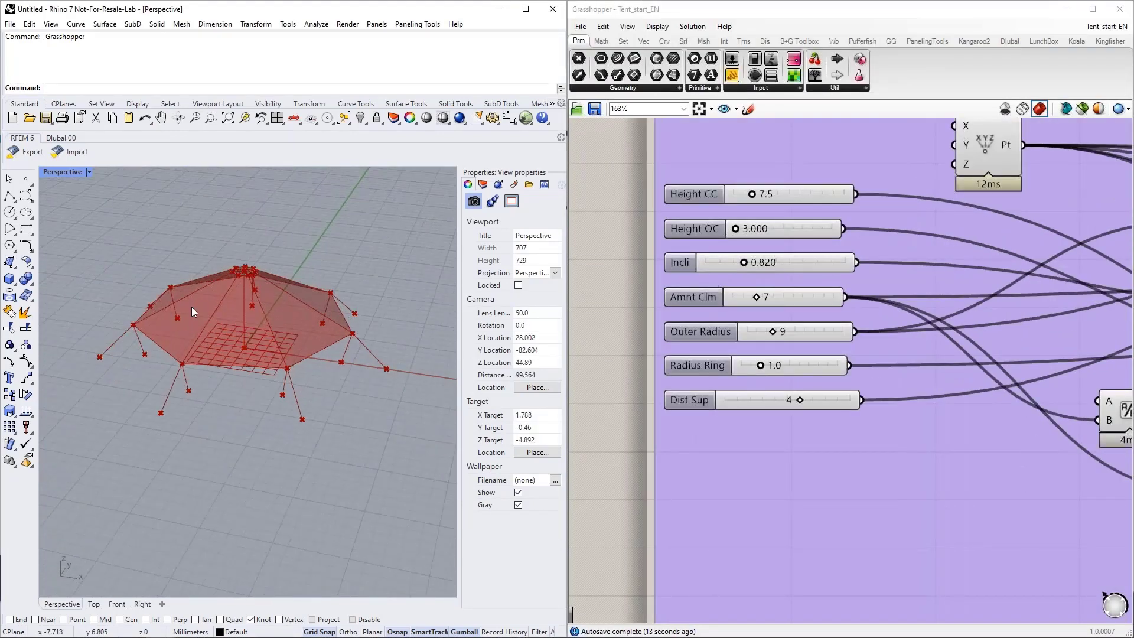
pyautogui.scroll(4, 191, 307)
pyautogui.moveTo(283, 373); pyautogui.dragTo(304, 413, button='right')
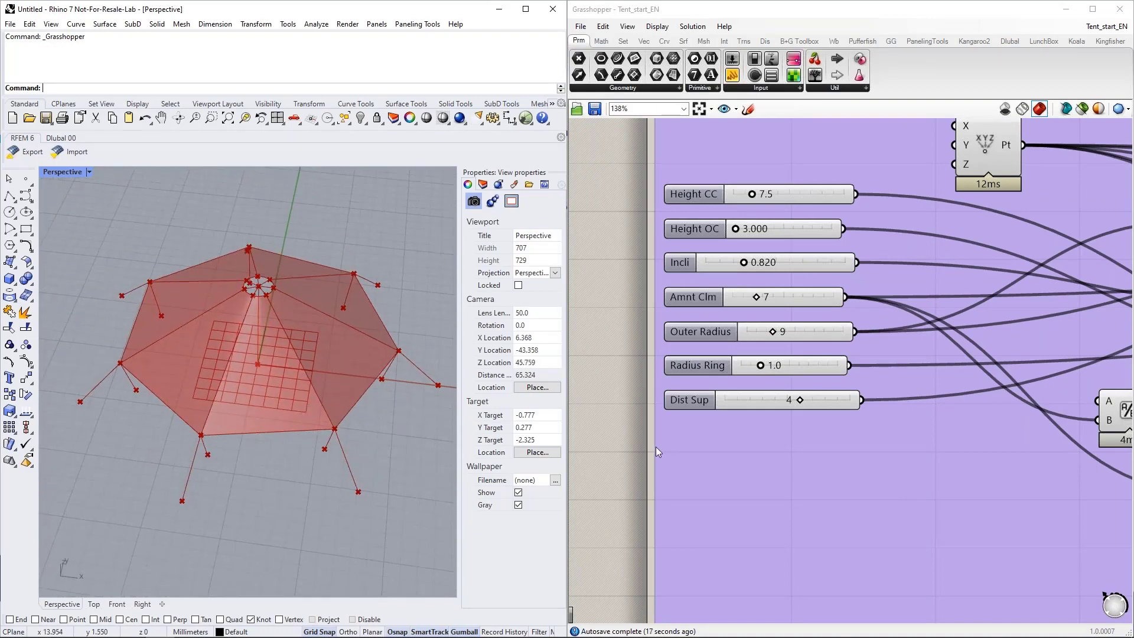
# Set the Height CC slider to 7.6 while viewing the tent from the side
pyautogui.scroll(-1, 655, 447)
pyautogui.scroll(2, 753, 275)
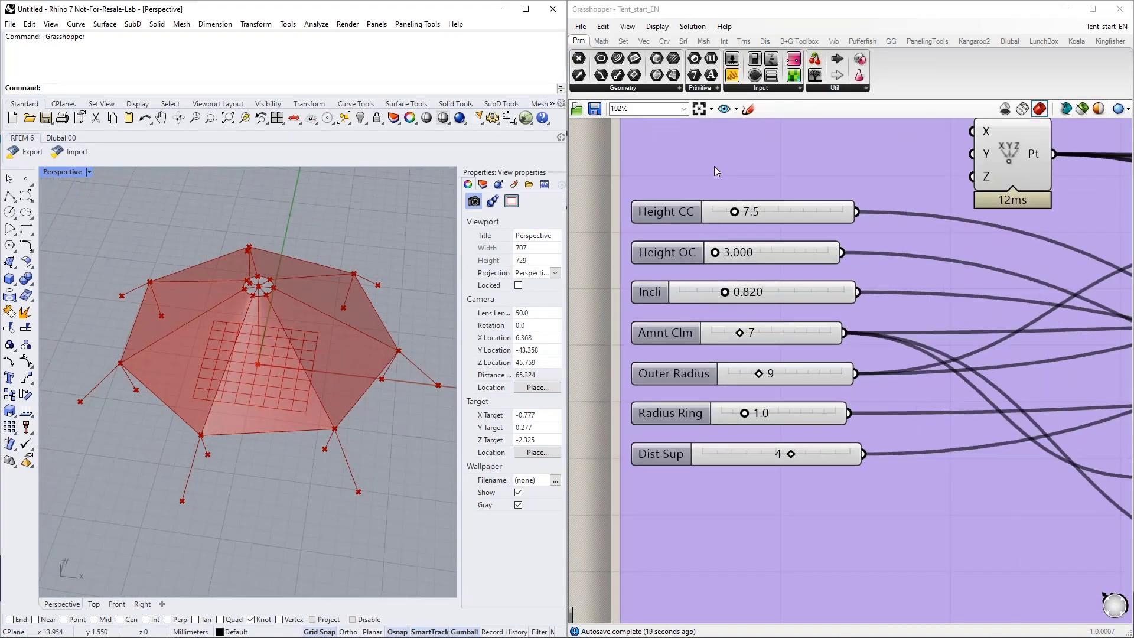
pyautogui.moveTo(758, 206); pyautogui.dragTo(749, 255, button='right')
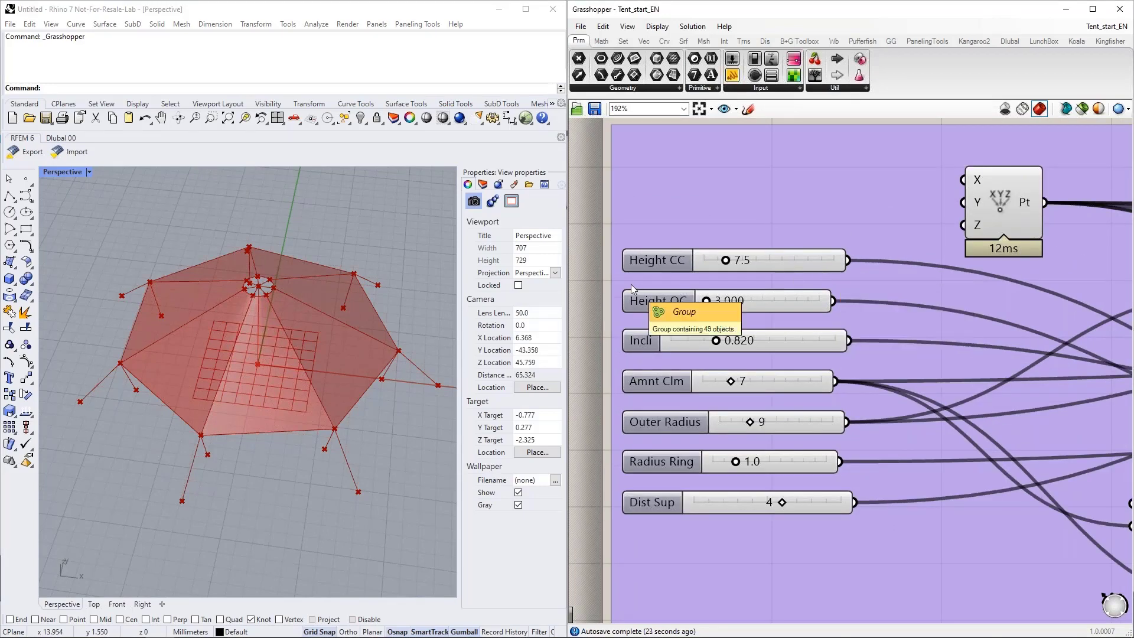
pyautogui.moveTo(396, 359); pyautogui.dragTo(408, 277, button='right')
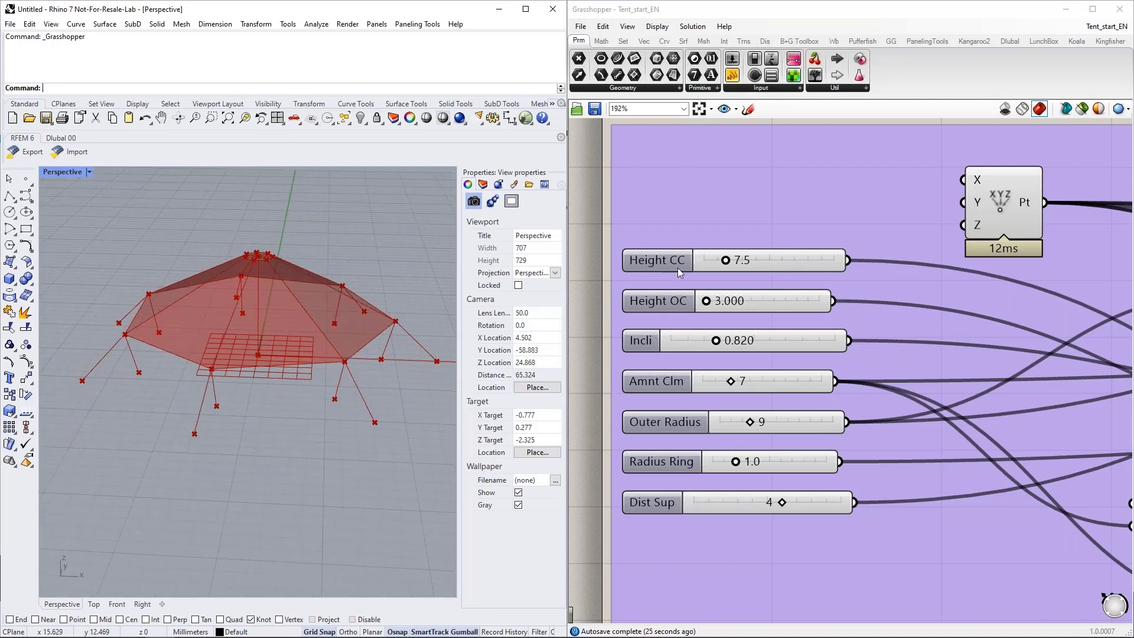
pyautogui.moveTo(725, 261); pyautogui.dragTo(706, 302)
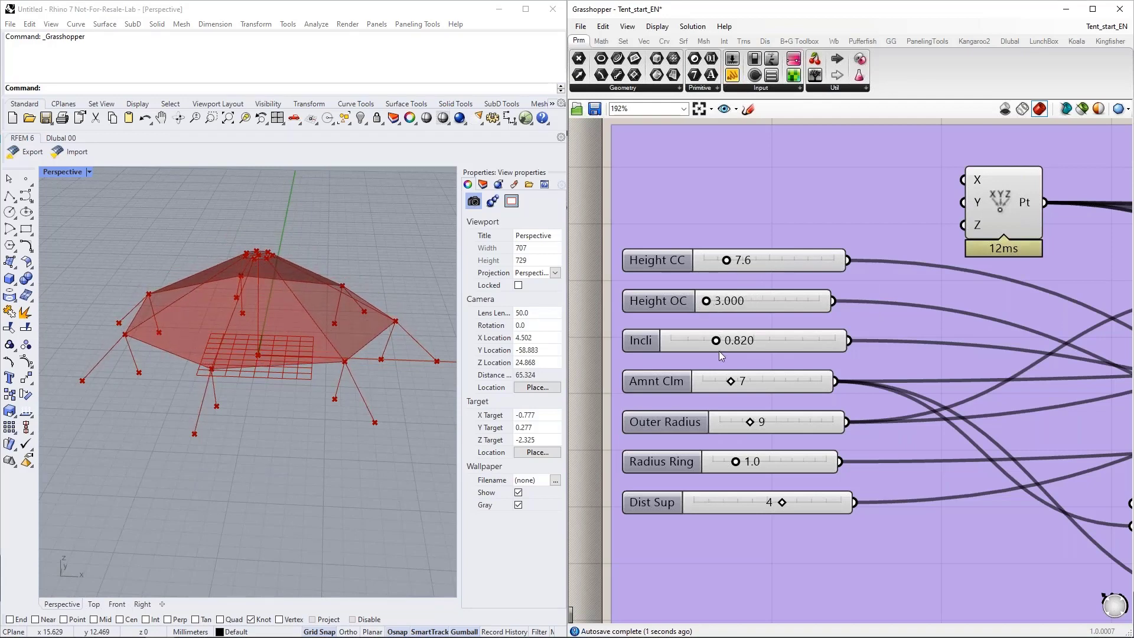
# Try other values on the Incli and Amnt Clm sliders and return Amnt Clm to 7
pyautogui.moveTo(716, 340); pyautogui.dragTo(716, 342)
pyautogui.moveTo(733, 384); pyautogui.dragTo(703, 384)
pyautogui.moveTo(324, 333); pyautogui.dragTo(342, 424, button='right')
pyautogui.moveTo(701, 384); pyautogui.dragTo(750, 422)
# Set the Radius Ring slider to 1.1 and try out the Dist Sup slider, keeping it at 4
pyautogui.moveTo(738, 468); pyautogui.dragTo(743, 473)
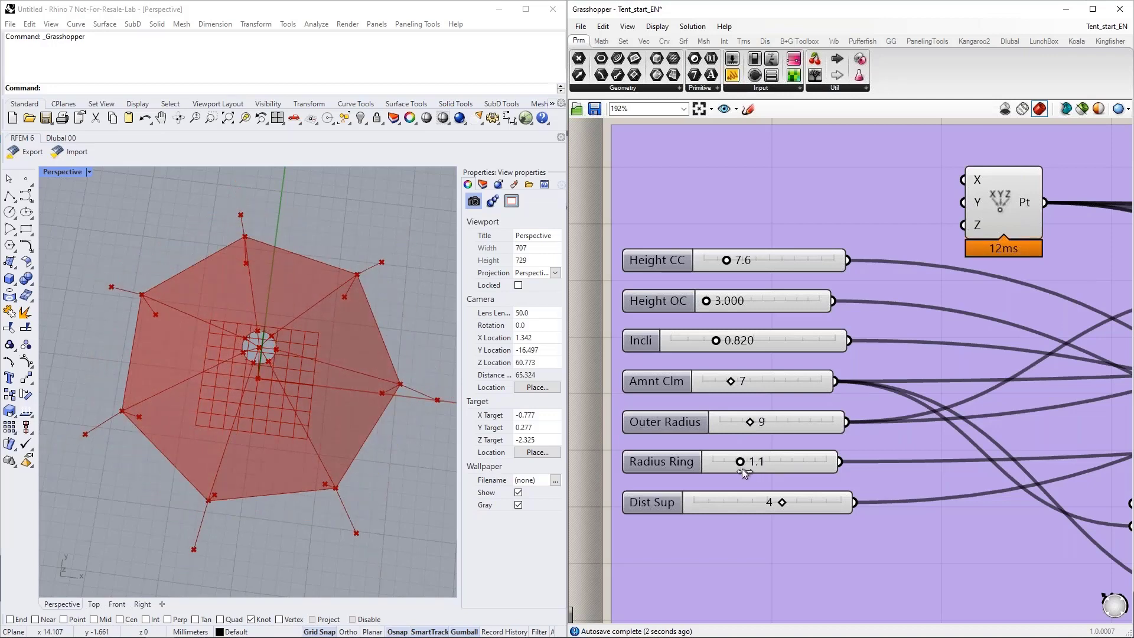
pyautogui.moveTo(783, 510); pyautogui.dragTo(771, 509)
# Highlight the membrane surfaces in the Rhino preview, and after them the outer columns, by selecting their output components
pyautogui.scroll(-2, 654, 264)
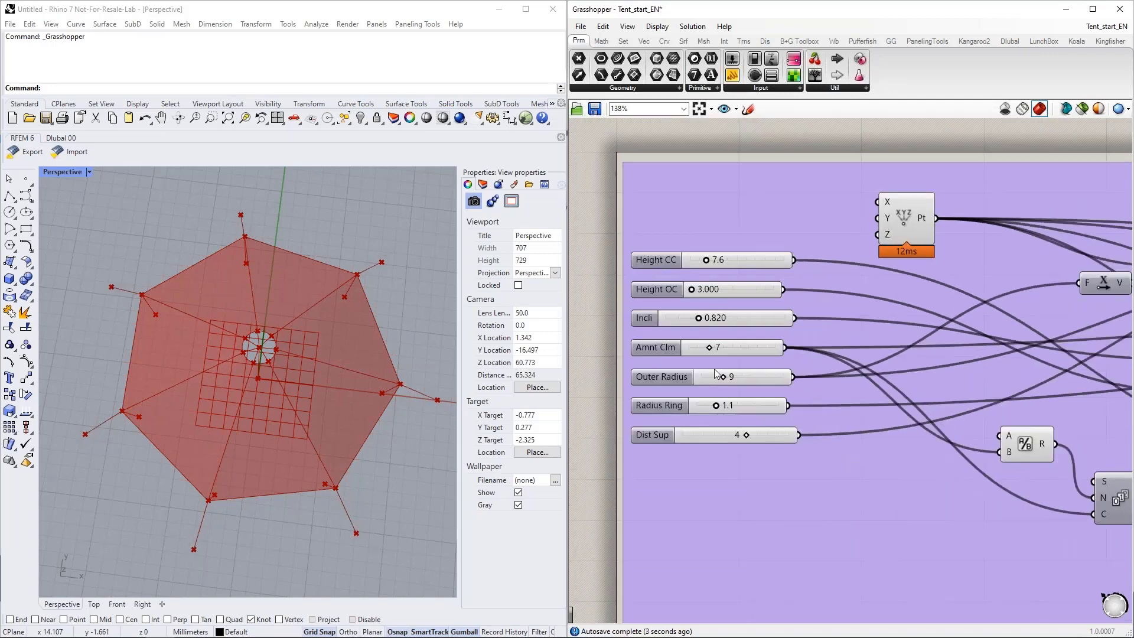
pyautogui.scroll(-2, 614, 307)
pyautogui.scroll(-3, 633, 233)
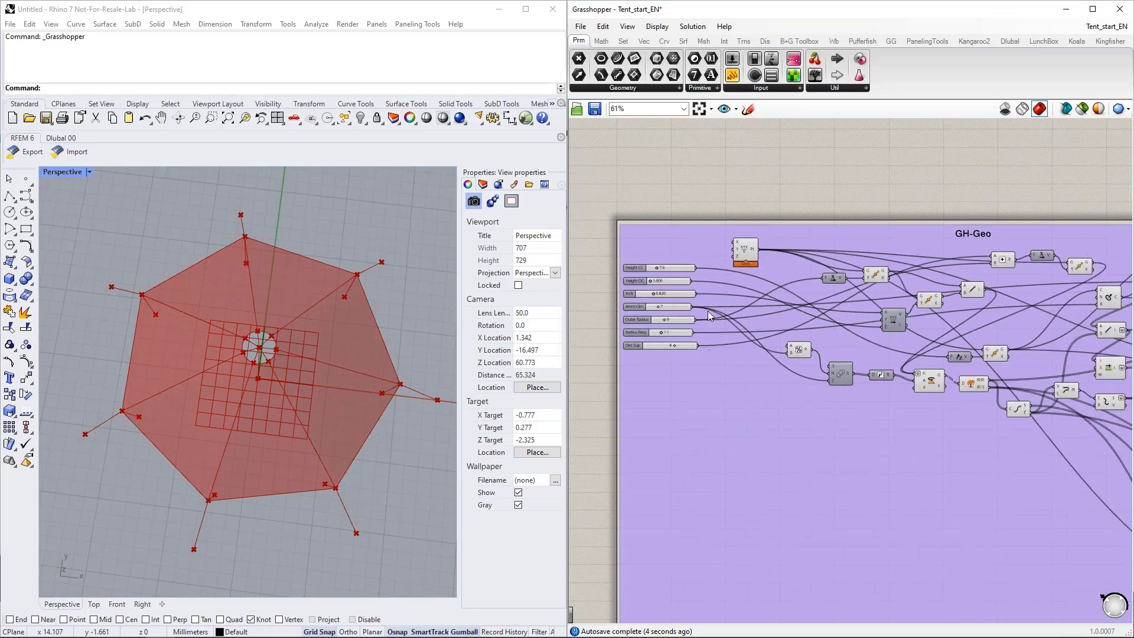
pyautogui.moveTo(984, 468); pyautogui.dragTo(664, 429, button='right')
pyautogui.scroll(3, 808, 195)
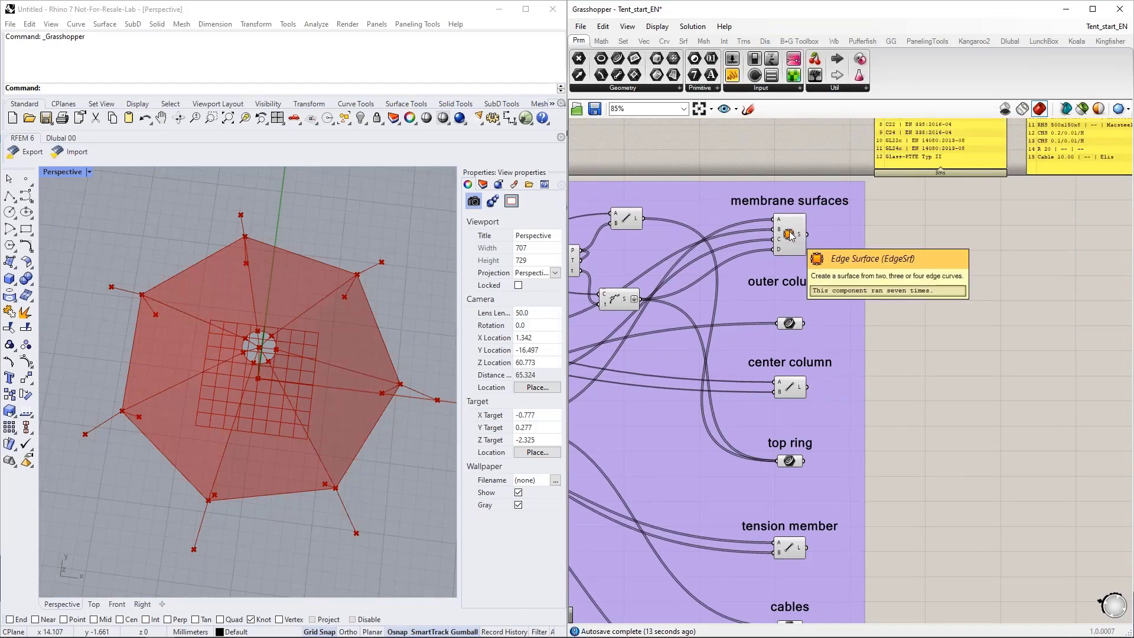
pyautogui.click(791, 235)
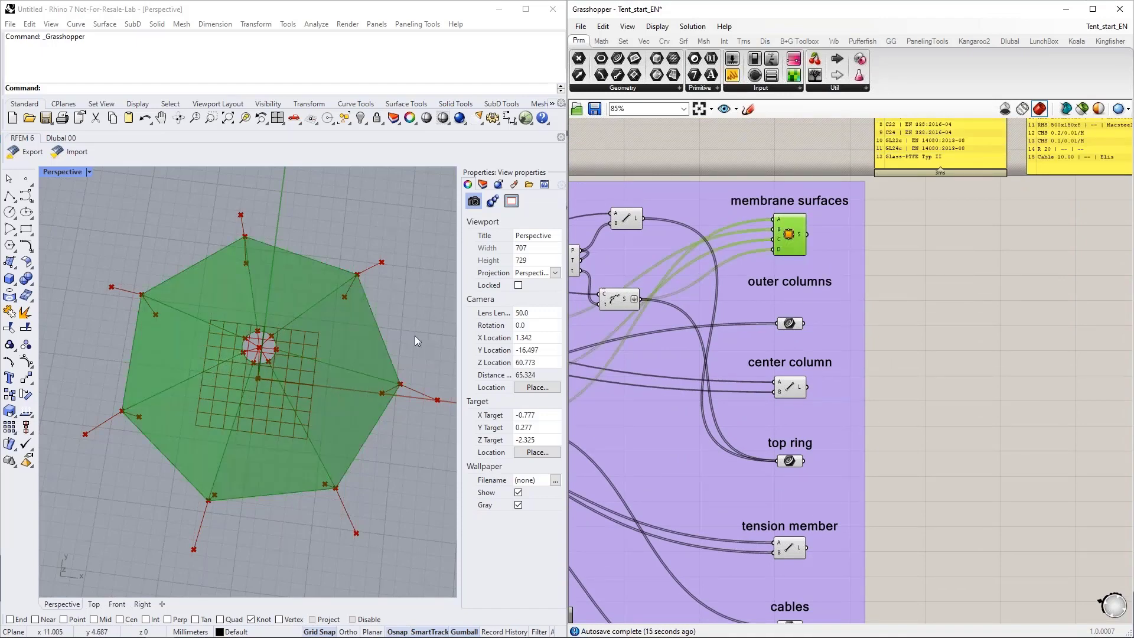
pyautogui.moveTo(415, 335); pyautogui.dragTo(403, 247, button='right')
pyautogui.click(898, 296)
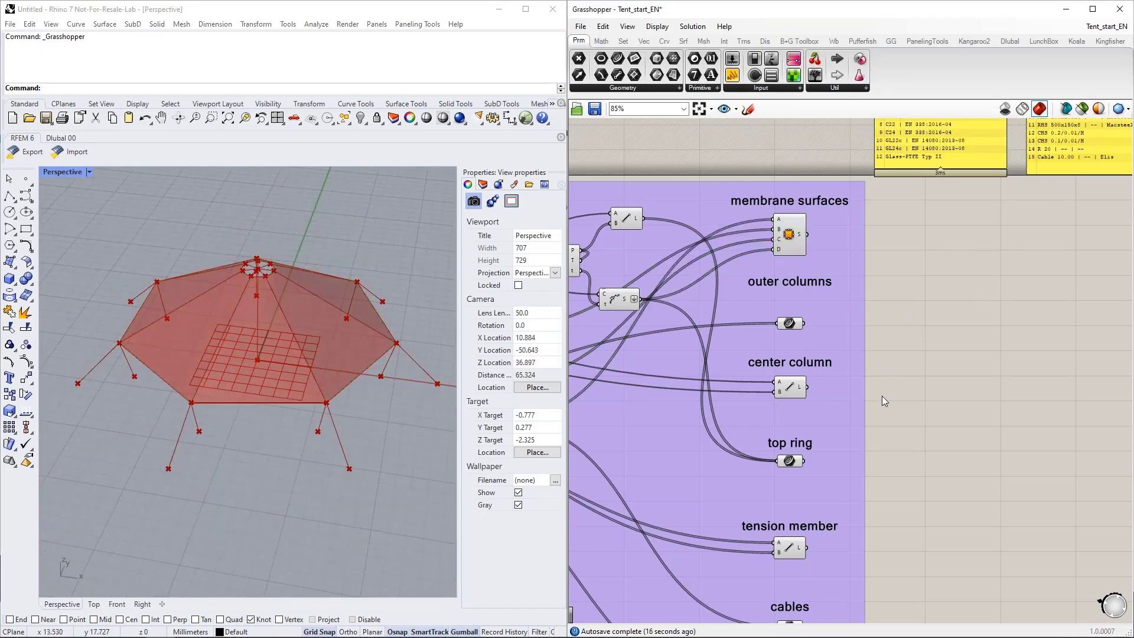
pyautogui.moveTo(881, 395); pyautogui.dragTo(848, 305, button='right')
pyautogui.click(756, 233)
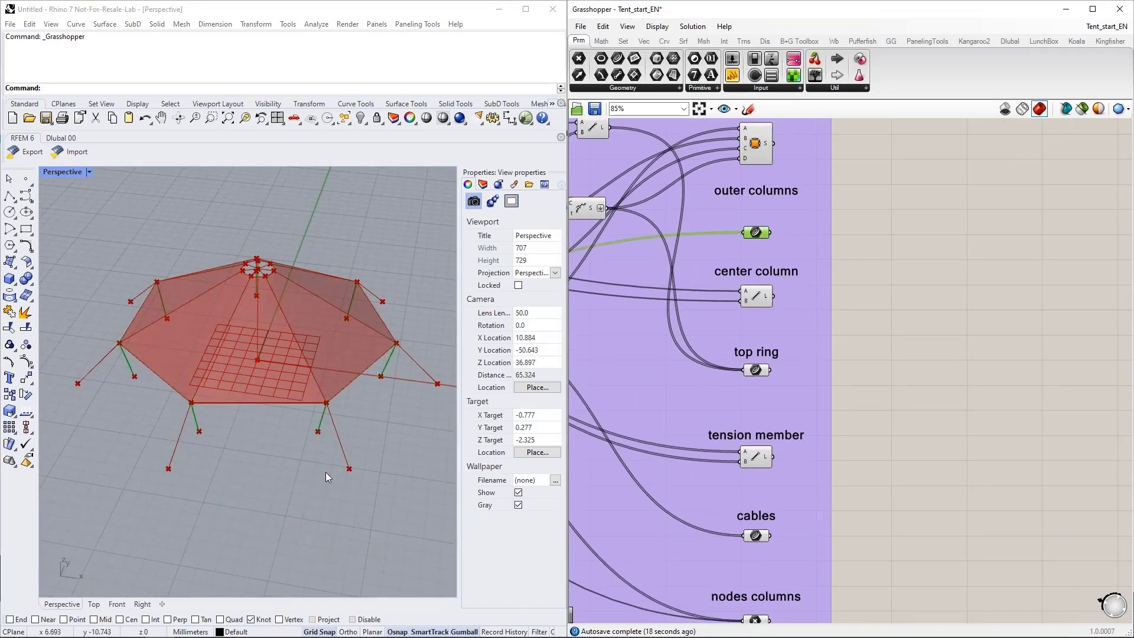
# Highlight the center column and the top ring in the Rhino preview by selecting their Grasshopper output components
pyautogui.moveTo(325, 472); pyautogui.dragTo(331, 408, button='right')
pyautogui.click(758, 298)
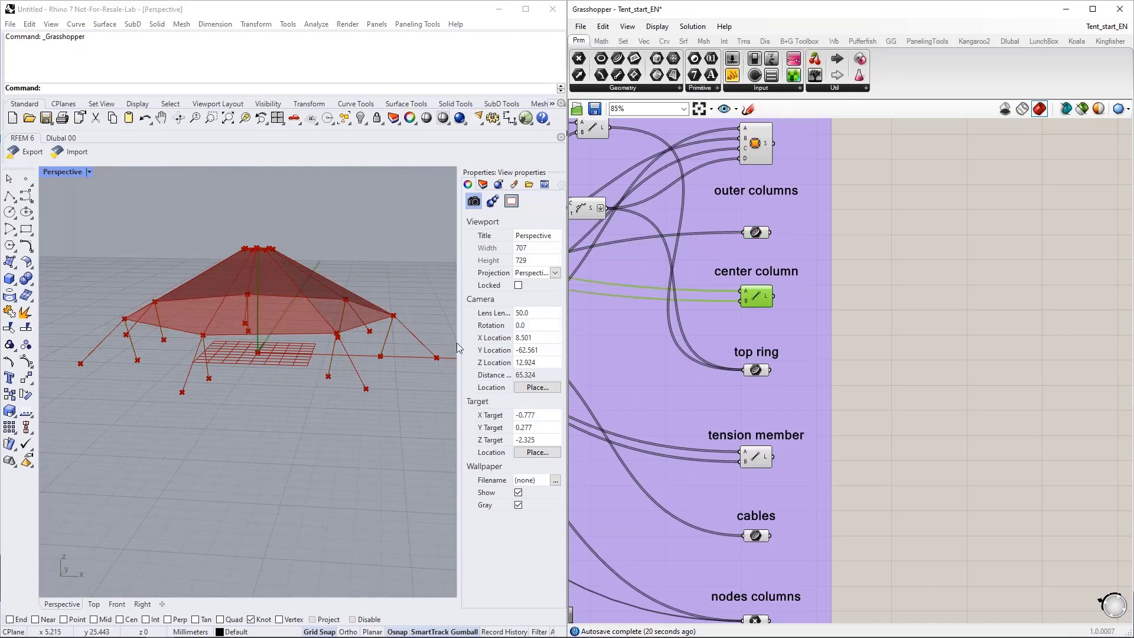
pyautogui.click(760, 371)
pyautogui.moveTo(267, 203); pyautogui.dragTo(276, 282, button='right')
pyautogui.scroll(10, 263, 281)
pyautogui.scroll(-2, 222, 257)
pyautogui.scroll(-5, 222, 257)
pyautogui.moveTo(270, 377); pyautogui.dragTo(340, 346, button='right')
pyautogui.scroll(-2, 769, 319)
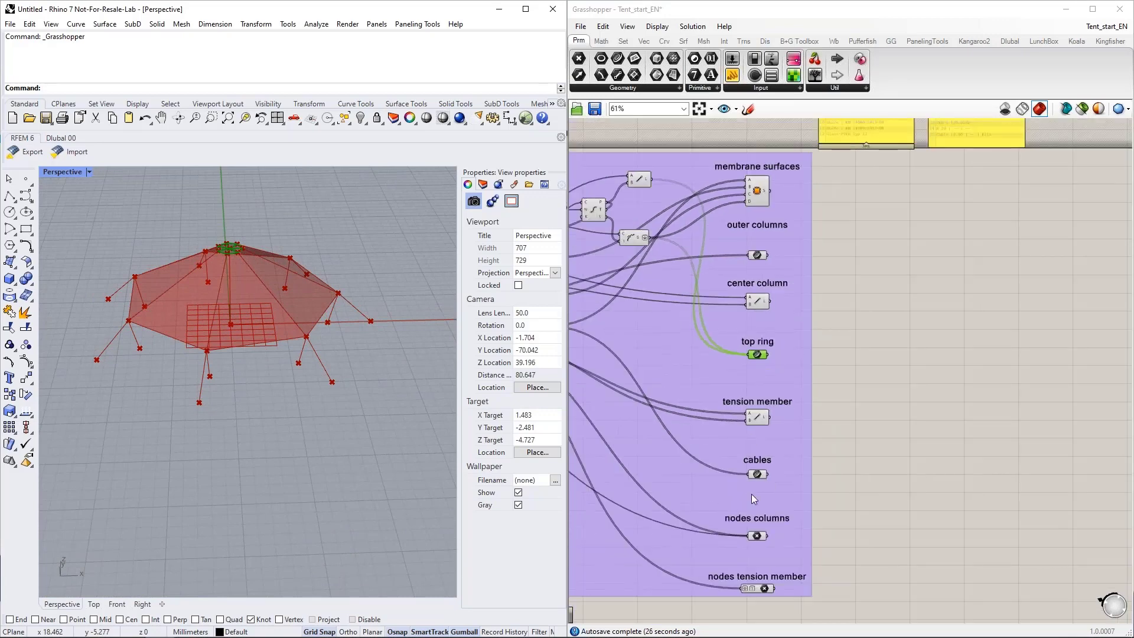
# Highlight the column nodes and the tension member nodes in the Rhino preview by selecting their output components
pyautogui.click(757, 536)
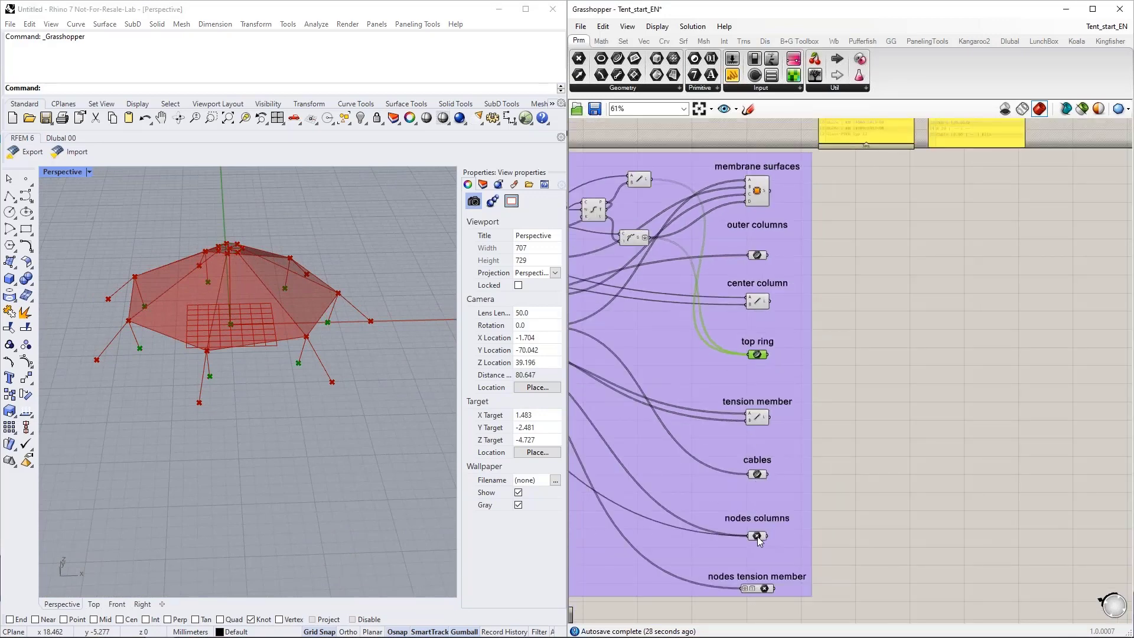
pyautogui.scroll(6, 264, 372)
pyautogui.moveTo(264, 372); pyautogui.dragTo(270, 337, button='right')
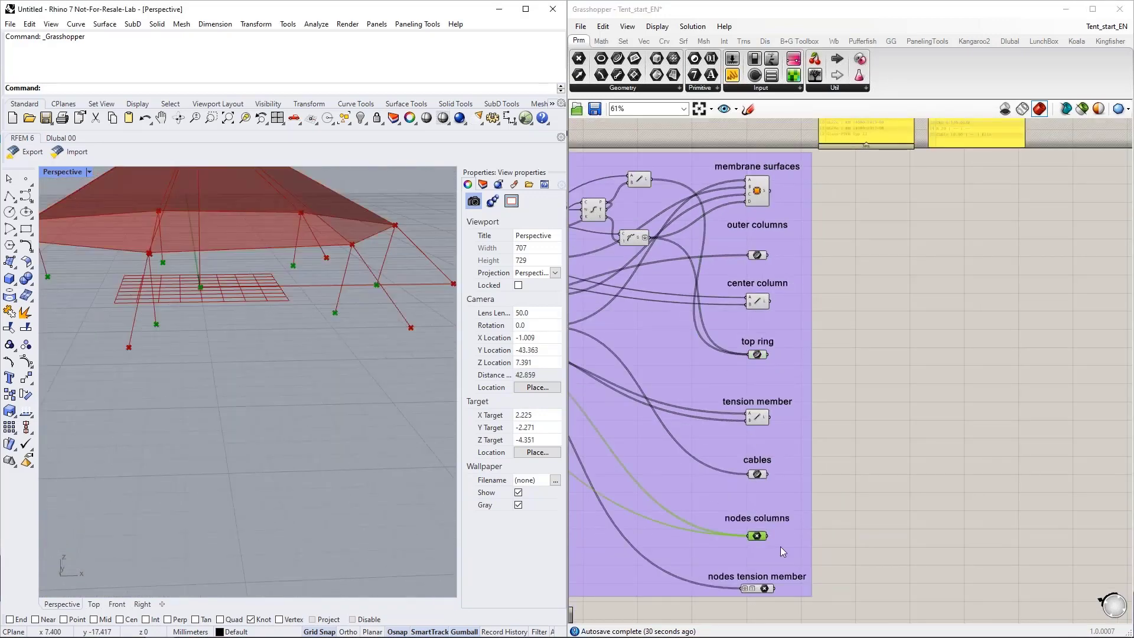
pyautogui.click(760, 589)
pyautogui.moveTo(346, 350); pyautogui.dragTo(346, 341, button='right')
pyautogui.scroll(-2, 708, 451)
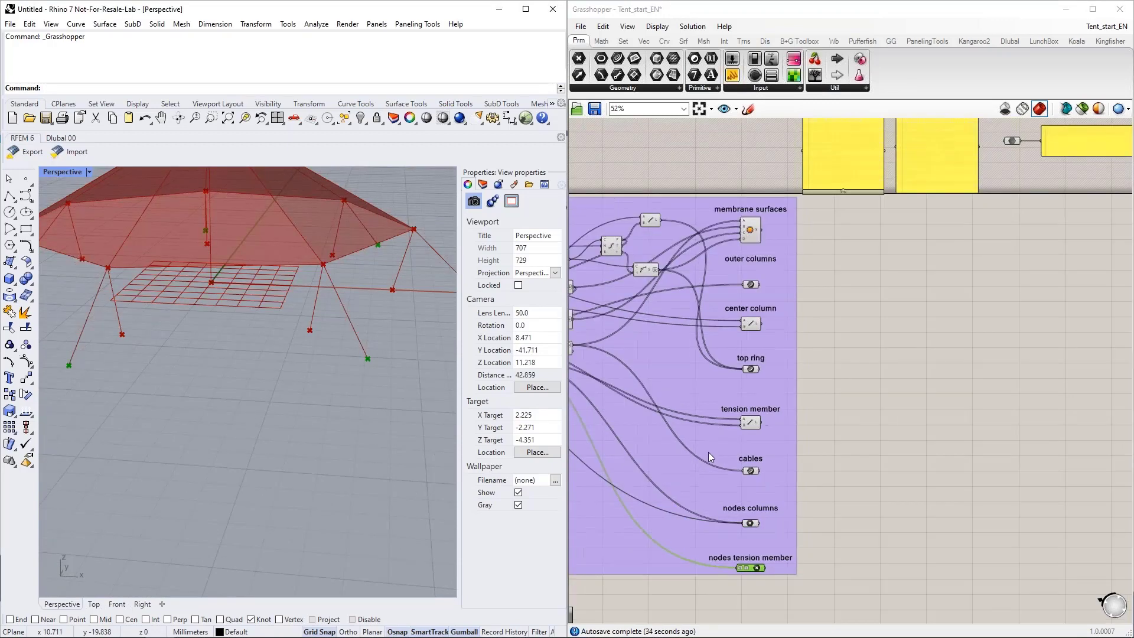
pyautogui.moveTo(768, 380); pyautogui.dragTo(674, 372, button='right')
pyautogui.scroll(2, 675, 373)
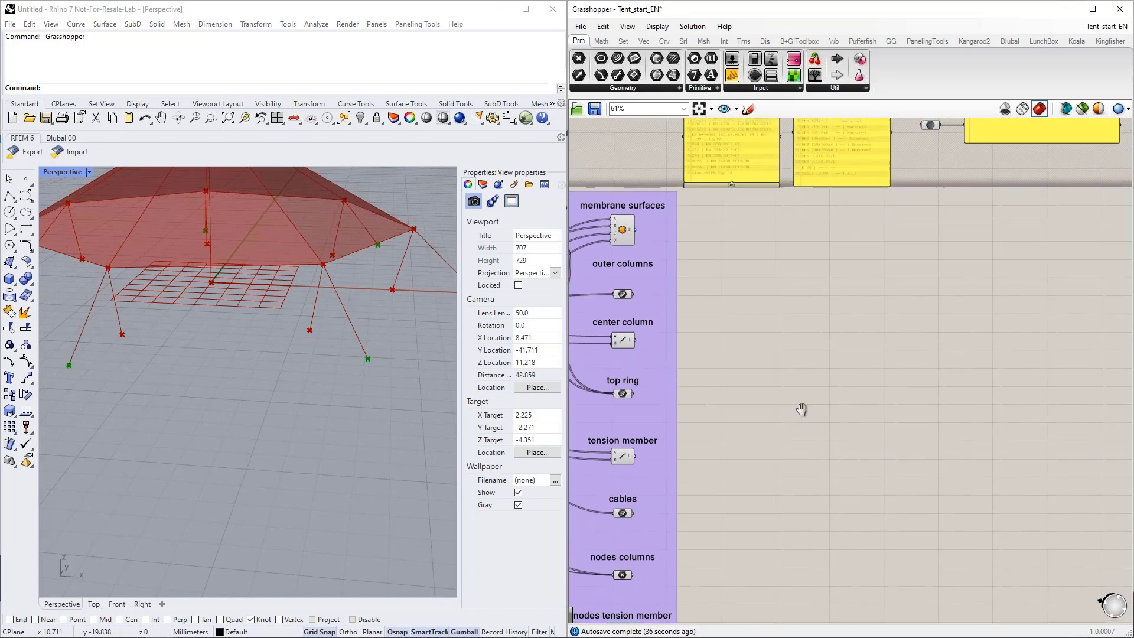
pyautogui.moveTo(749, 317); pyautogui.dragTo(759, 356, button='right')
pyautogui.moveTo(843, 384); pyautogui.dragTo(823, 379, button='right')
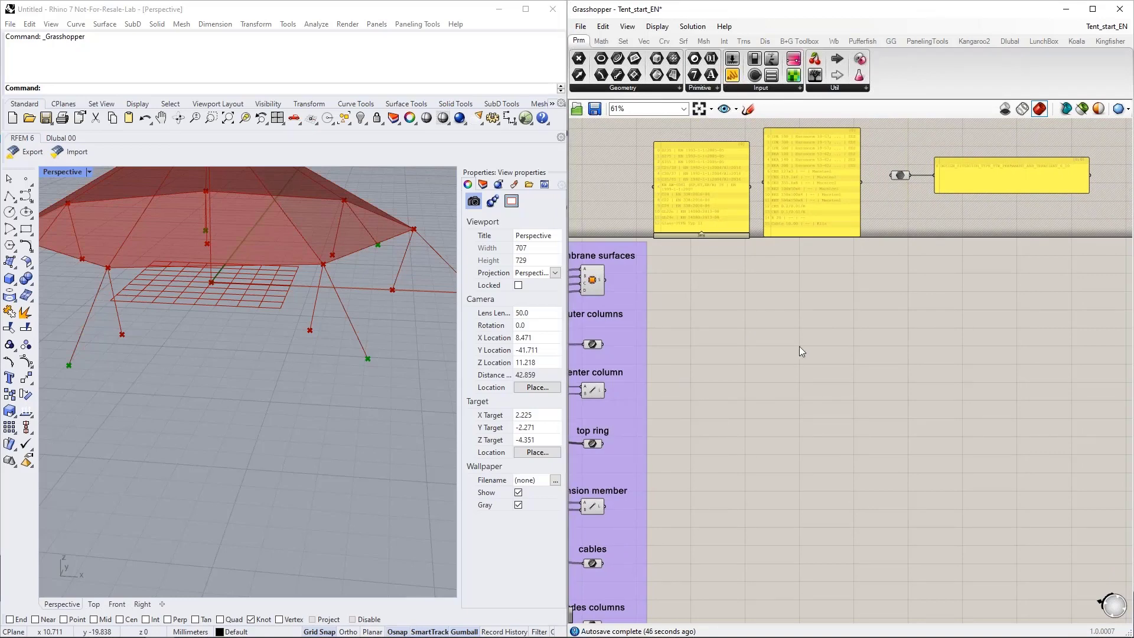
pyautogui.moveTo(799, 346); pyautogui.dragTo(778, 363, button='right')
pyautogui.scroll(2, 750, 328)
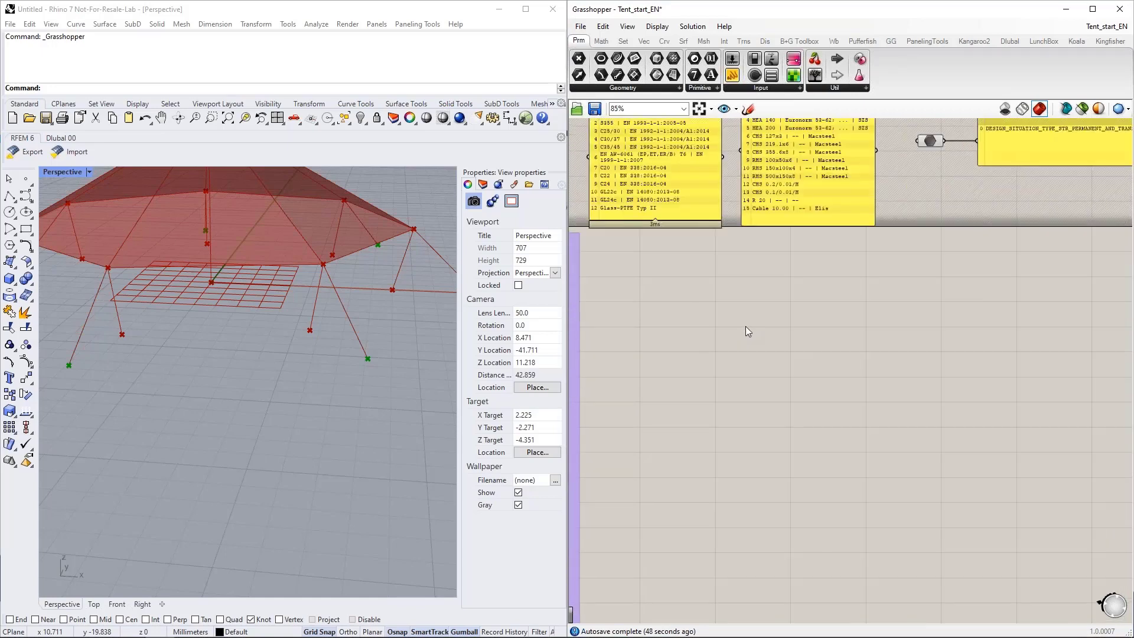
pyautogui.moveTo(706, 367); pyautogui.dragTo(732, 366, button='right')
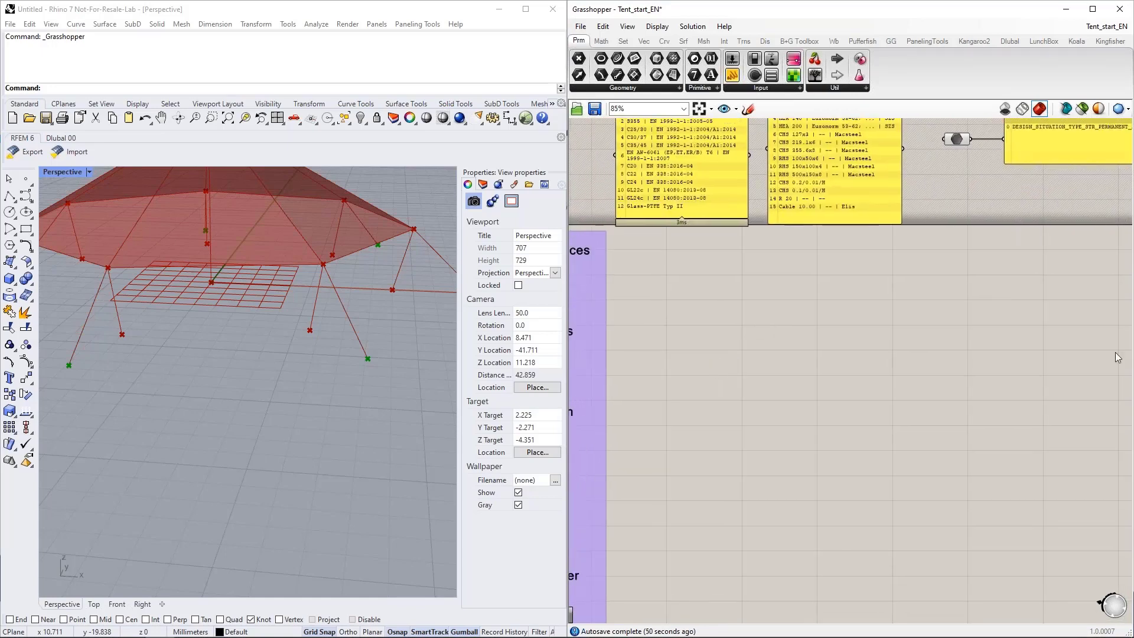
# Switch to the finished tent model in RFEM, show the Data navigator and widen it
pyautogui.hotkey('alt', 'Tab')
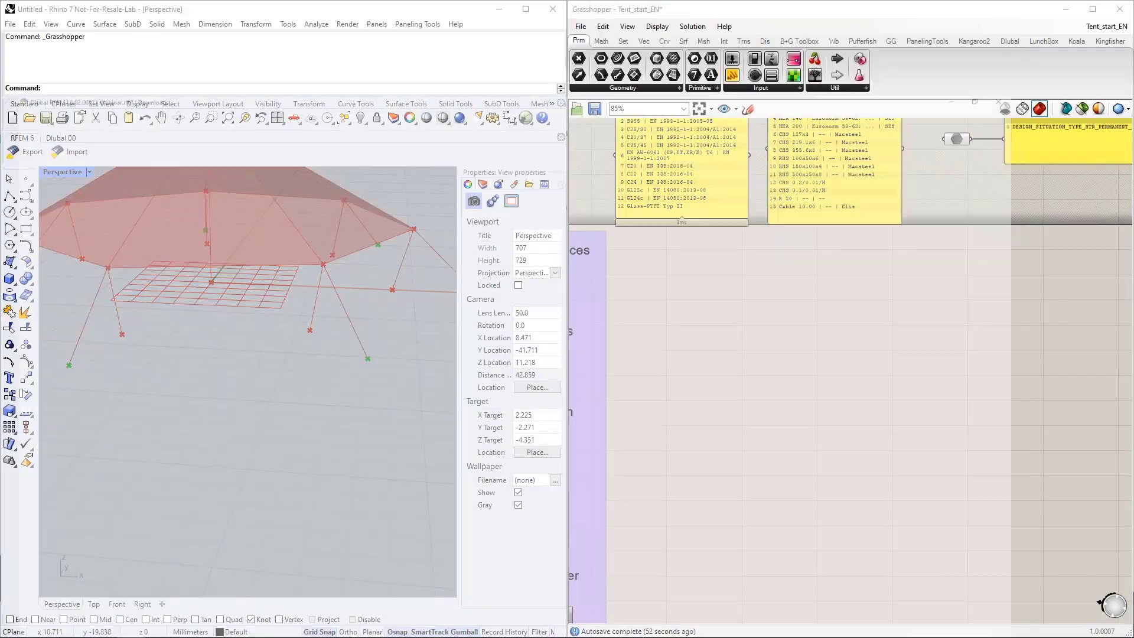
pyautogui.click(13, 600)
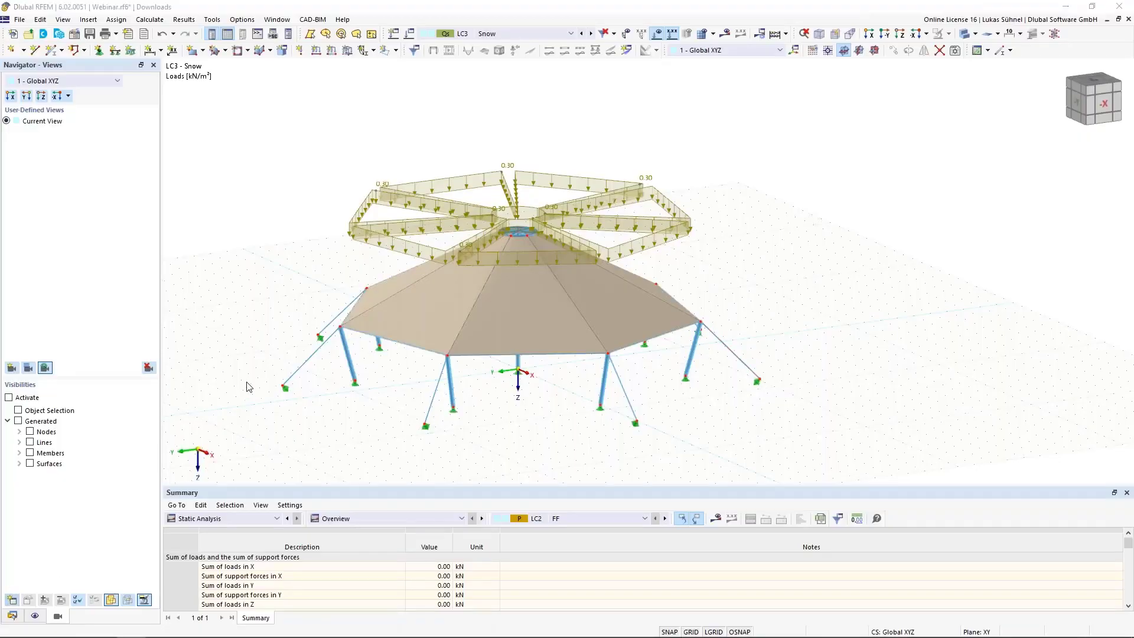
pyautogui.click(821, 524)
pyautogui.click(12, 615)
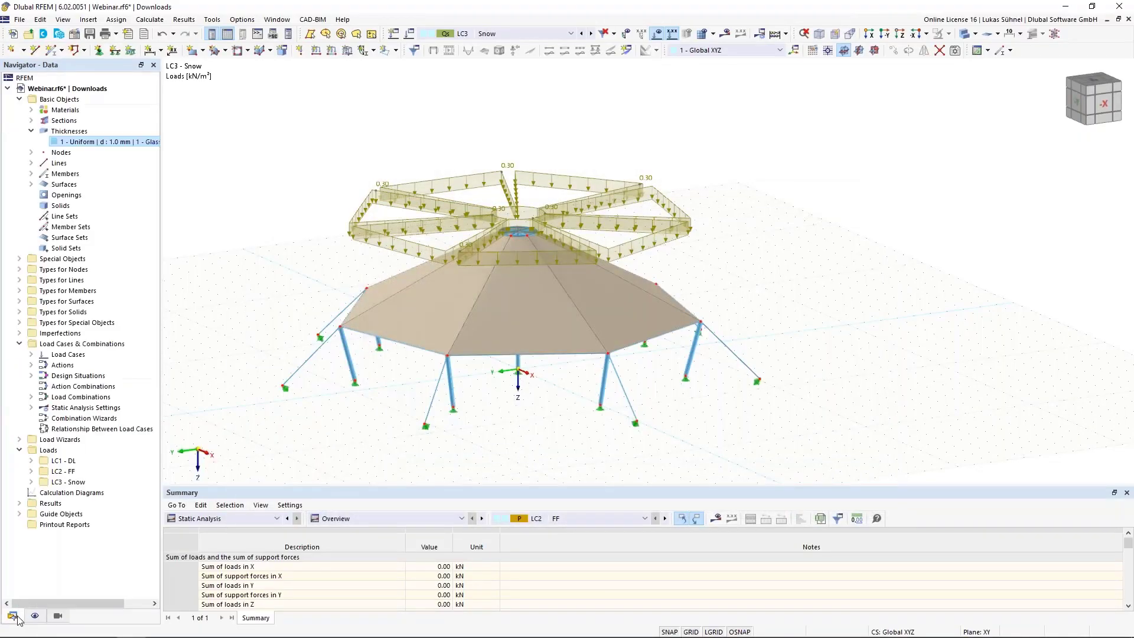
pyautogui.moveTo(296, 264); pyautogui.dragTo(364, 265, button='middle')
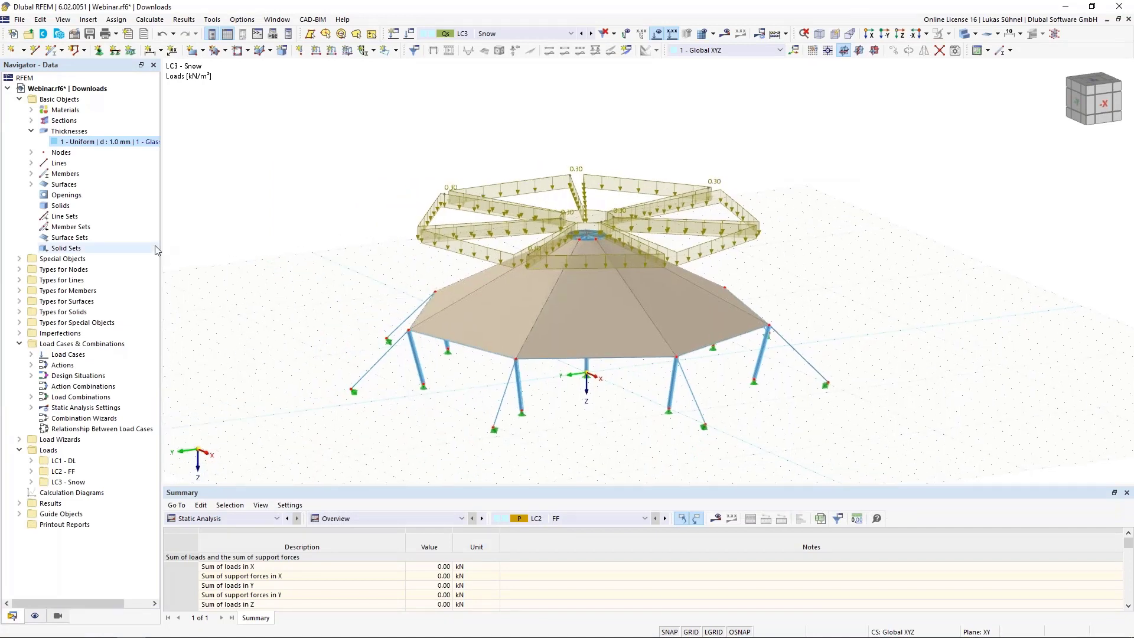
pyautogui.moveTo(161, 250); pyautogui.dragTo(220, 250)
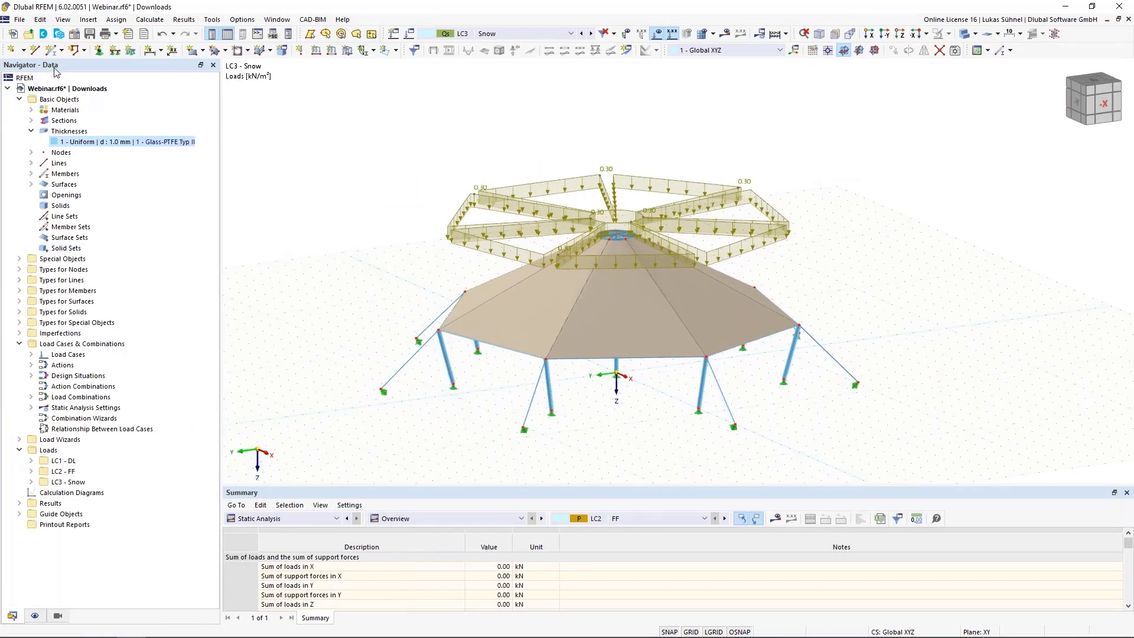
# Collapse the Thicknesses entry and point out Surfaces, Load Cases and Loads in the model's data tree
pyautogui.click(31, 131)
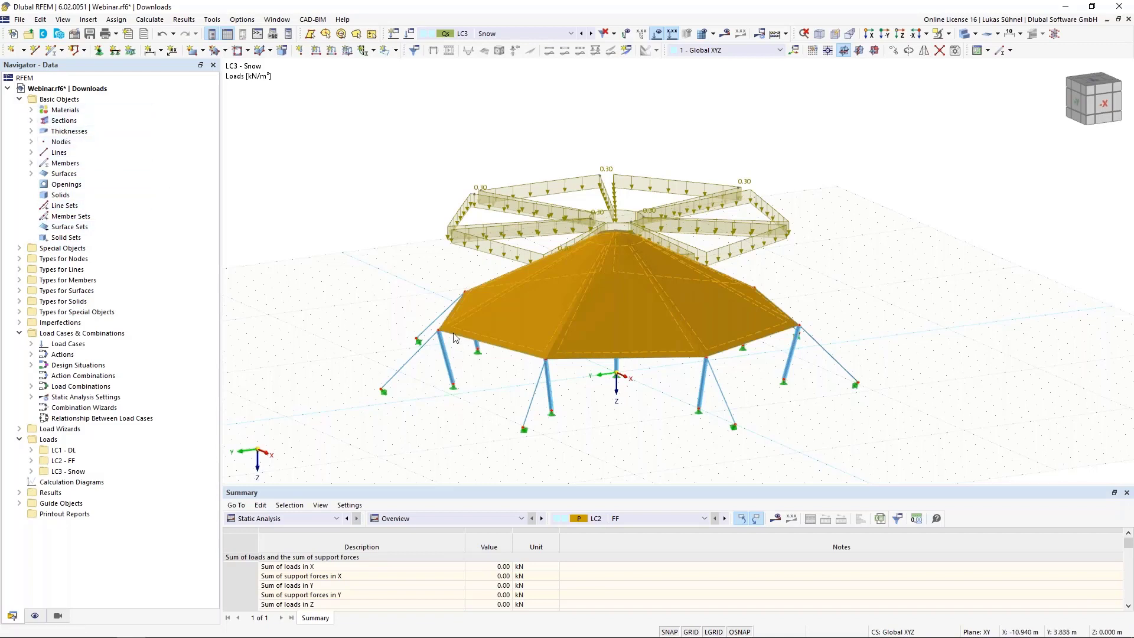
pyautogui.click(64, 174)
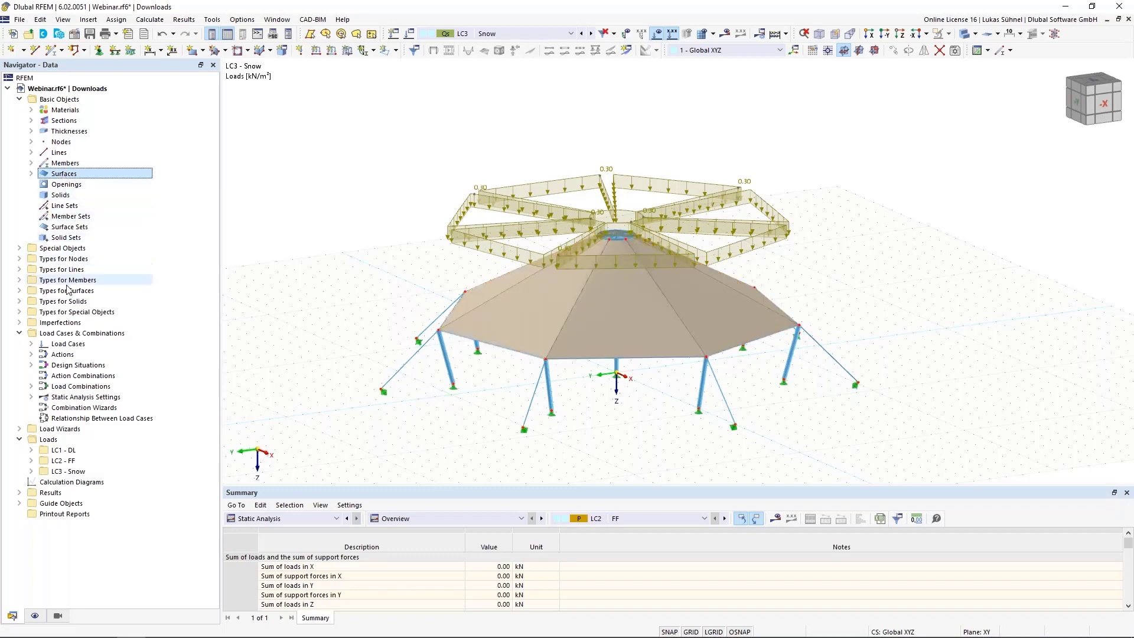
pyautogui.click(59, 343)
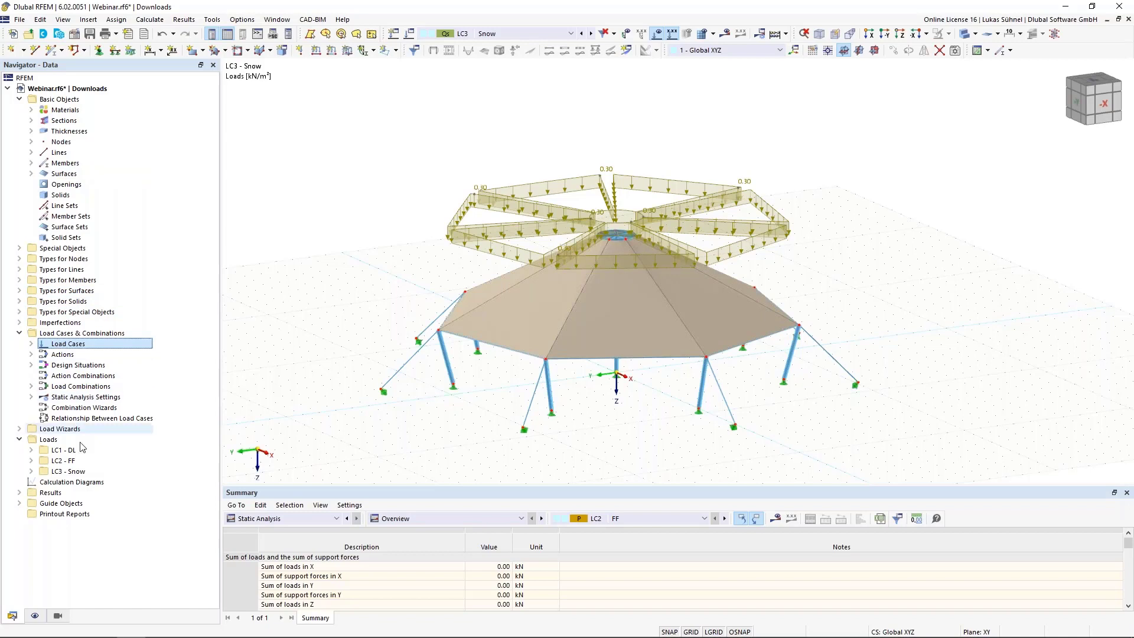
pyautogui.click(48, 440)
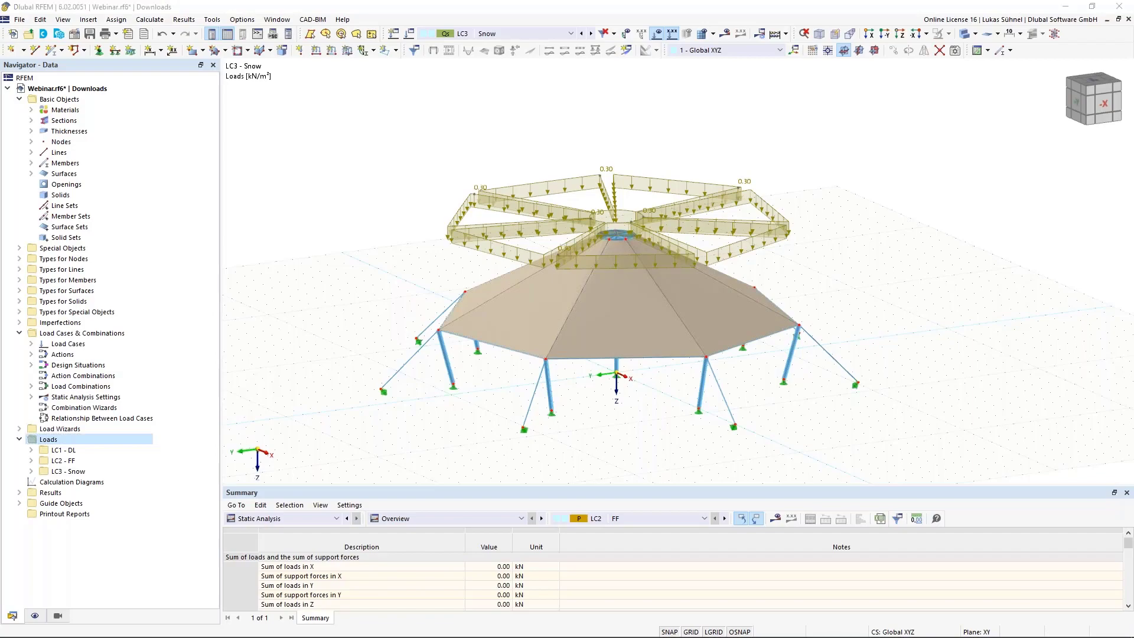
# Switch back to Grasshopper and place a Dlubal Material component on the empty canvas beside the geometry group
pyautogui.hotkey('alt', 'Tab')
pyautogui.moveTo(746, 367); pyautogui.dragTo(788, 398, button='right')
pyautogui.scroll(1, 691, 390)
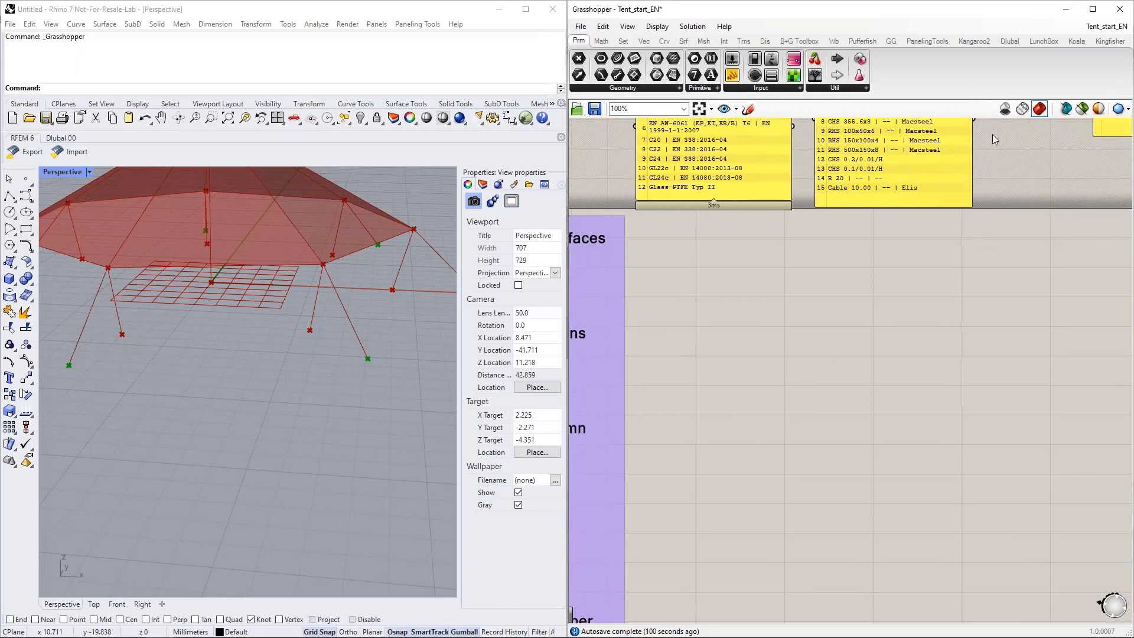
pyautogui.click(1009, 42)
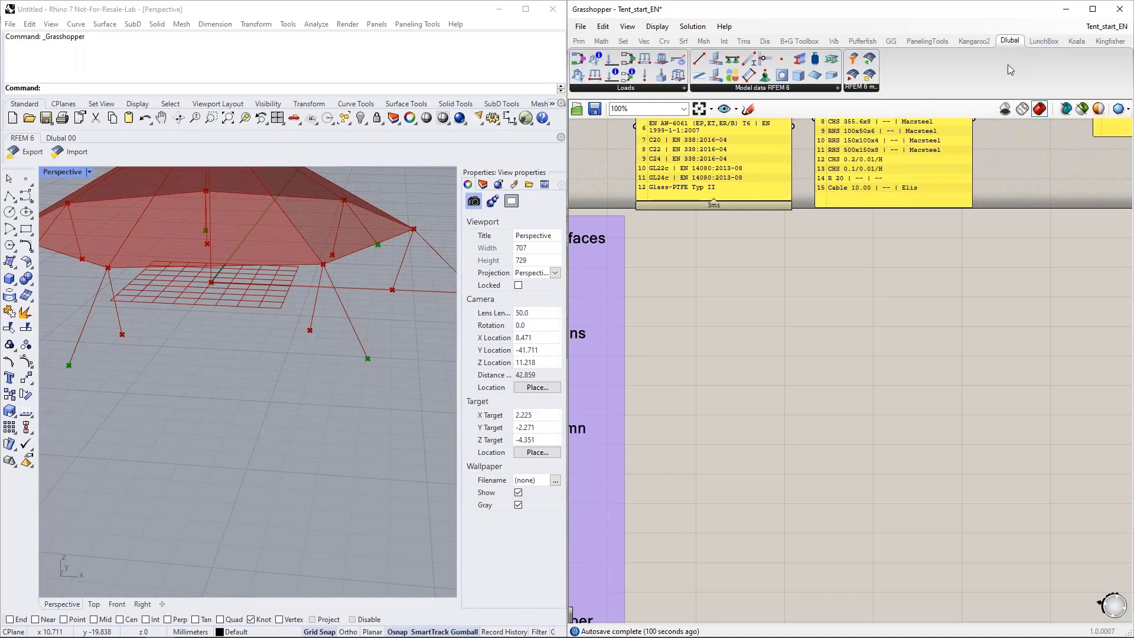
pyautogui.moveTo(1010, 43)
pyautogui.moveTo(737, 82); pyautogui.dragTo(814, 320)
pyautogui.scroll(2, 712, 314)
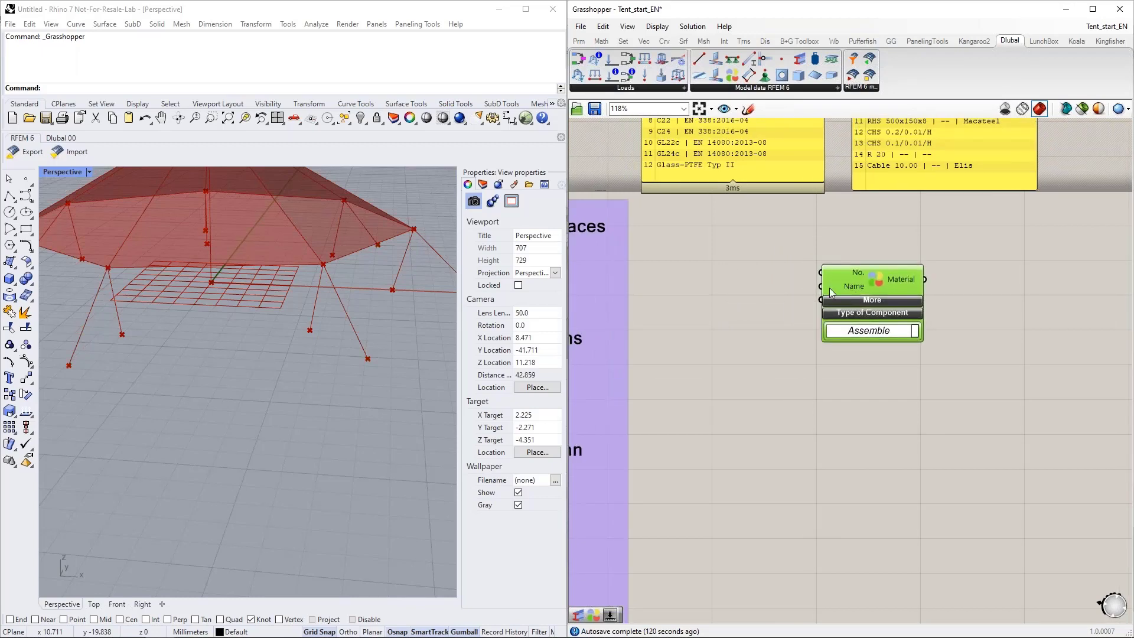
pyautogui.moveTo(864, 286); pyautogui.dragTo(860, 300)
pyautogui.moveTo(837, 382); pyautogui.dragTo(810, 360, button='right')
pyautogui.moveTo(847, 283); pyautogui.dragTo(869, 305)
# Add an integer number slider, set it to 1 and connect it to the Material component's No. input
pyautogui.doubleClick(686, 247)
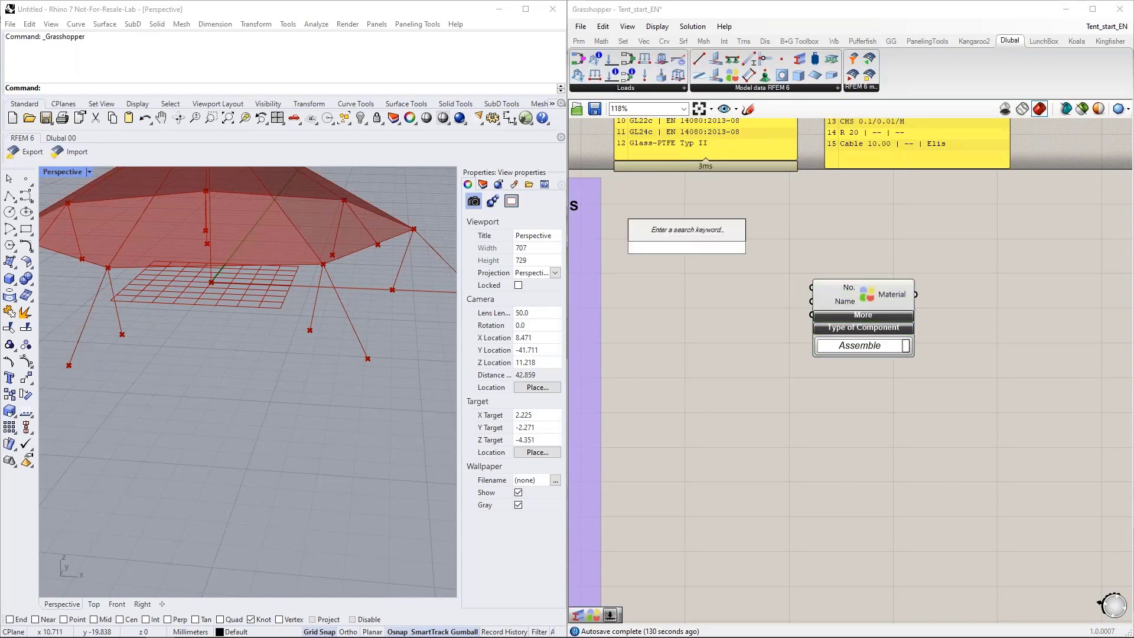
pyautogui.write('2')
pyautogui.press('Return')
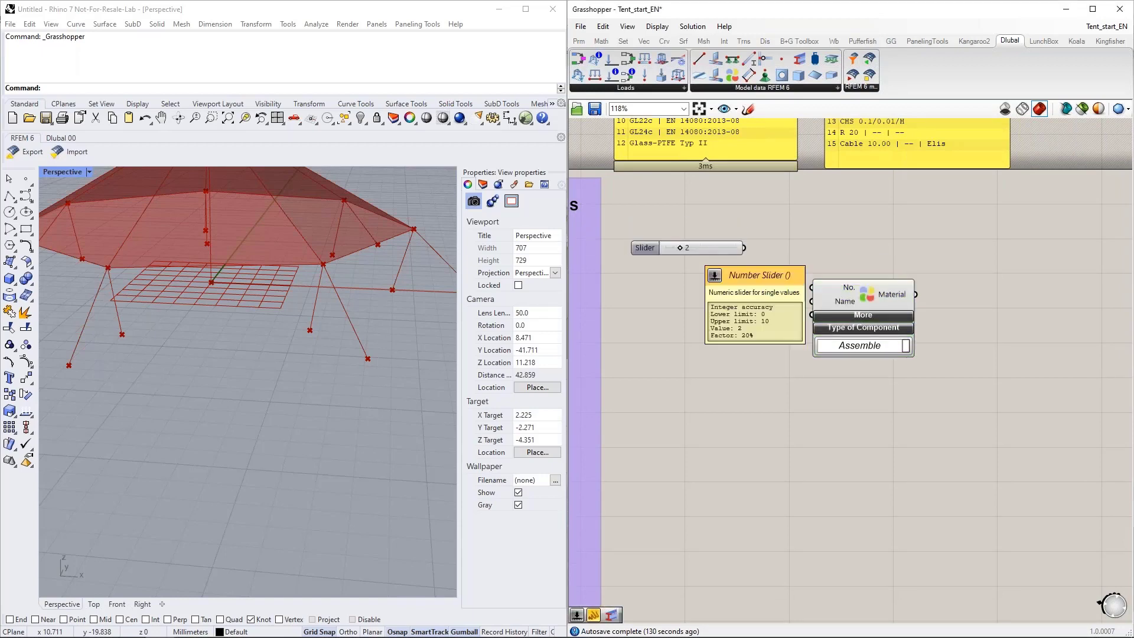
pyautogui.moveTo(680, 250); pyautogui.dragTo(674, 250)
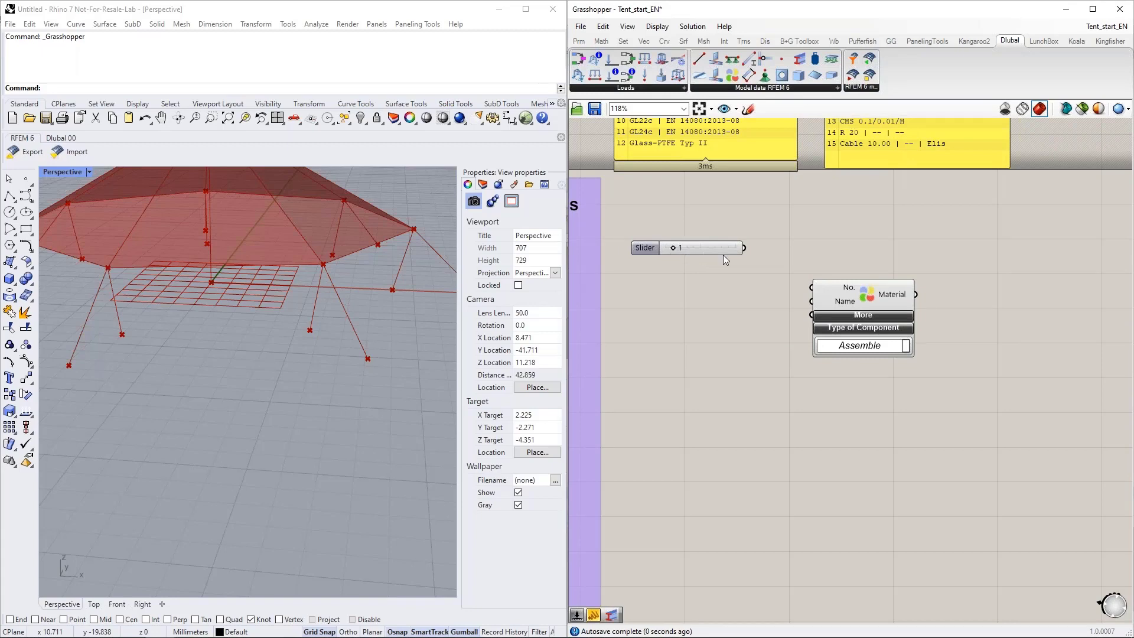
pyautogui.moveTo(744, 248); pyautogui.dragTo(811, 287)
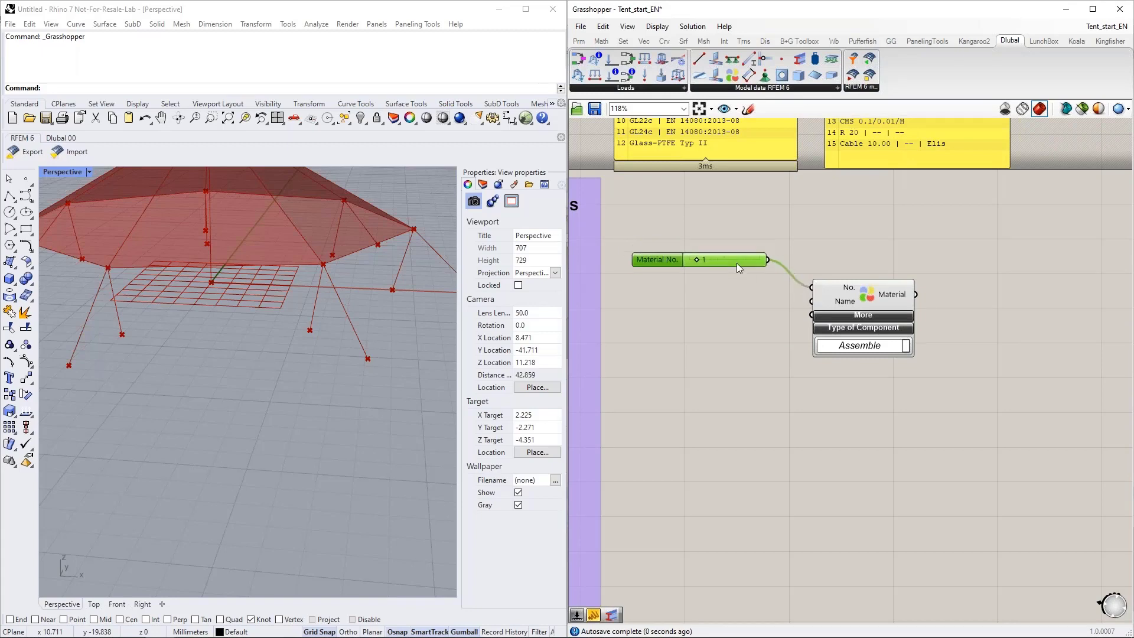
pyautogui.moveTo(736, 250); pyautogui.dragTo(743, 274)
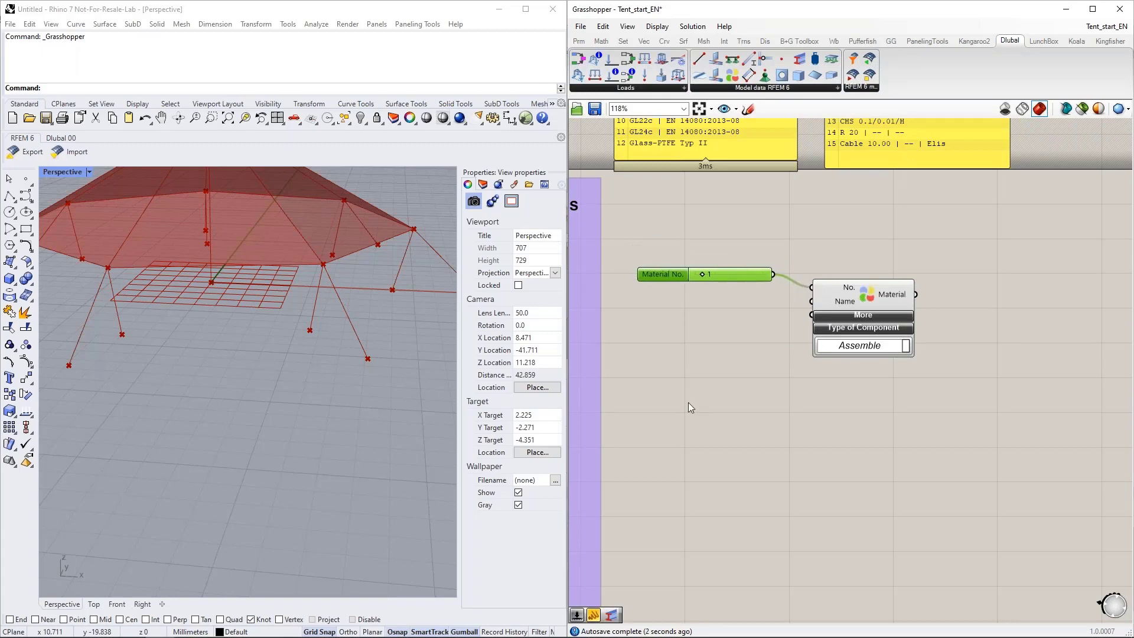
# Switch to RFEM and expand Materials in the data tree to examine the materials the model uses
pyautogui.scroll(-2, 689, 404)
pyautogui.click(132, 626)
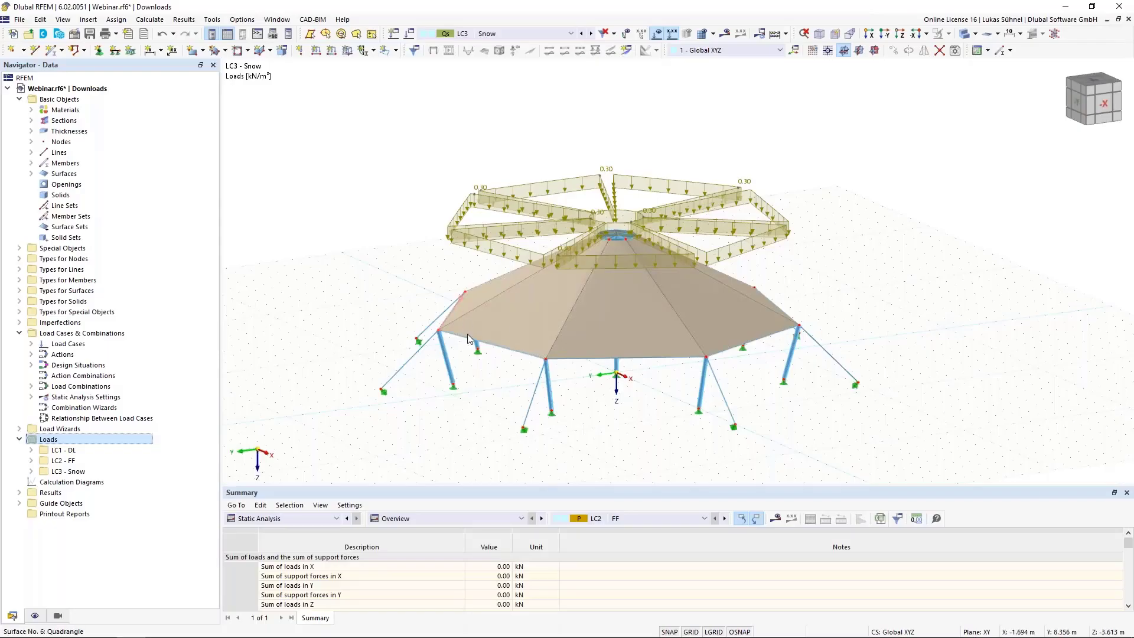
pyautogui.doubleClick(65, 110)
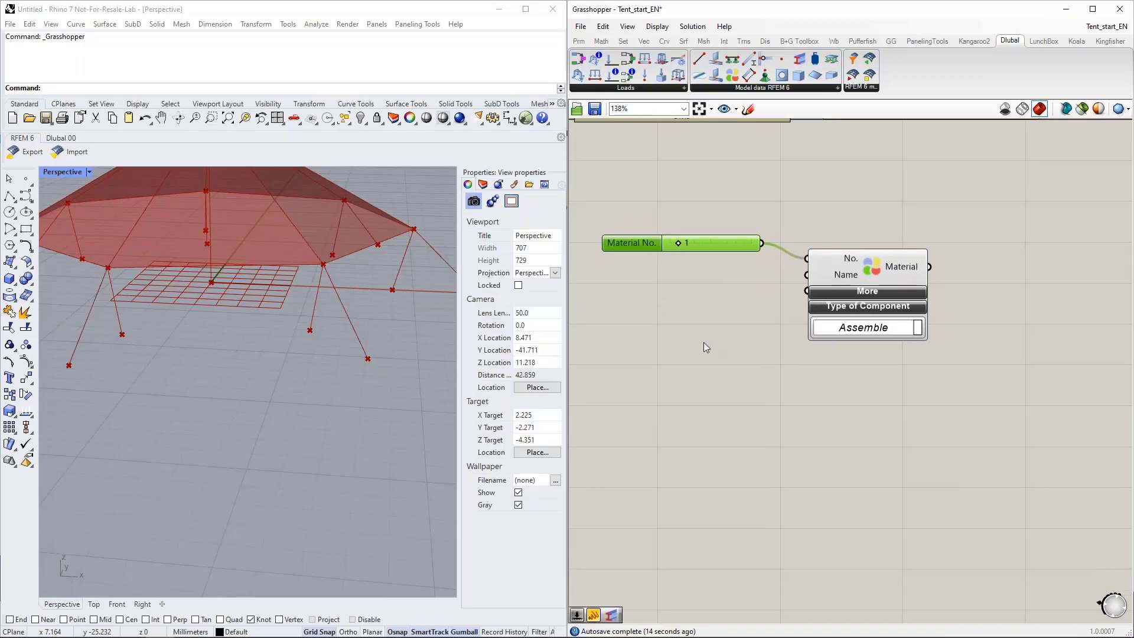
pyautogui.moveTo(664, 362); pyautogui.dragTo(687, 323, button='right')
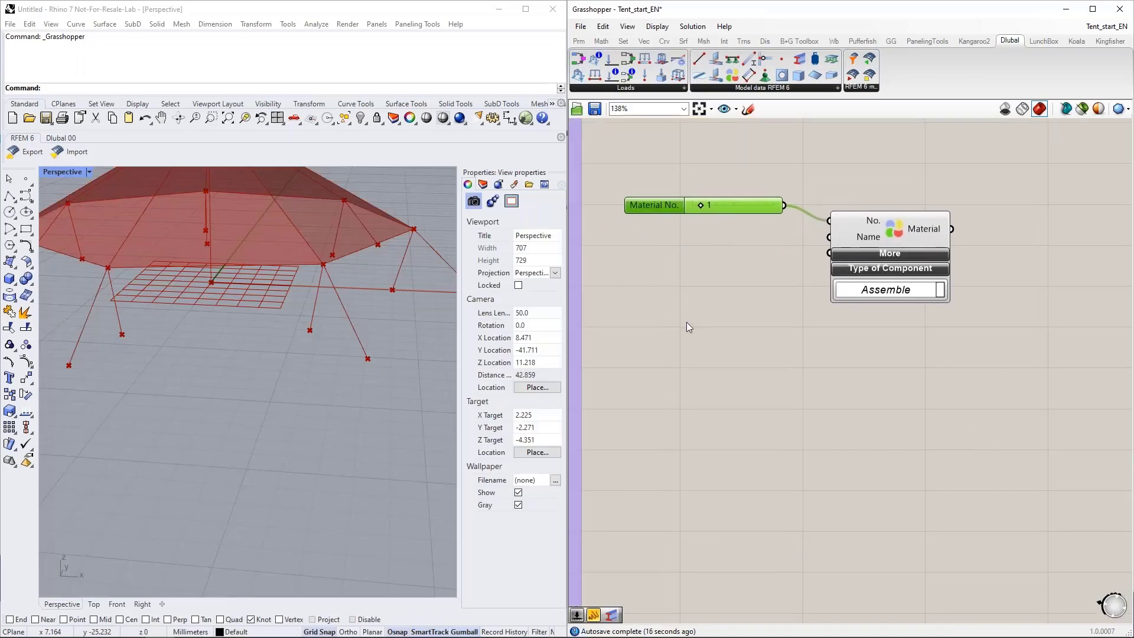
pyautogui.moveTo(764, 263); pyautogui.dragTo(774, 292, button='right')
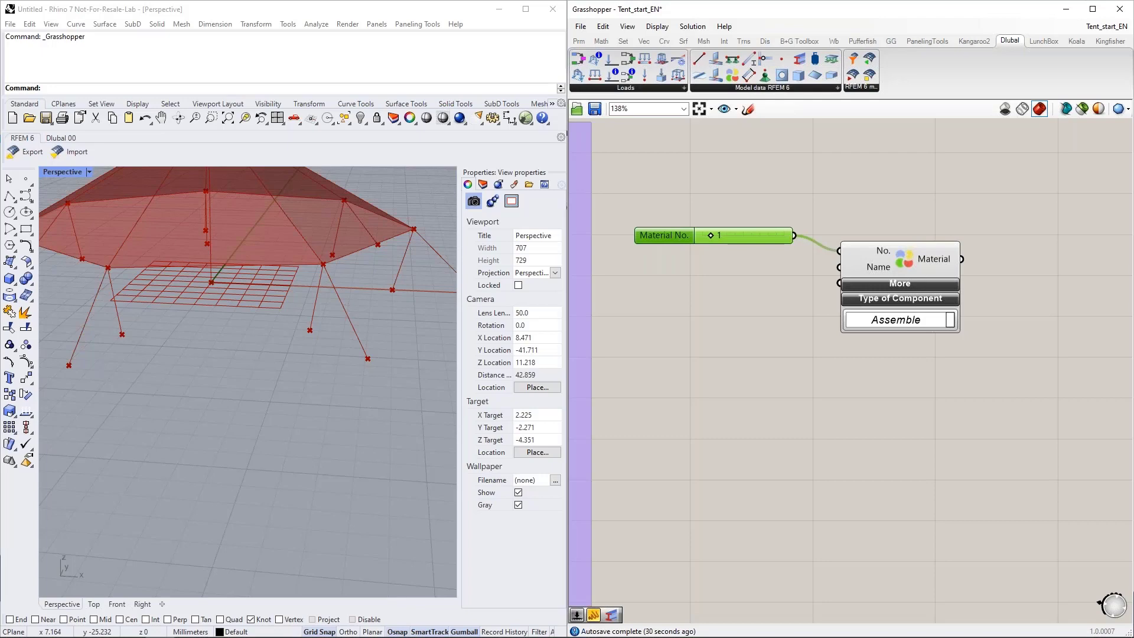
pyautogui.doubleClick(689, 274)
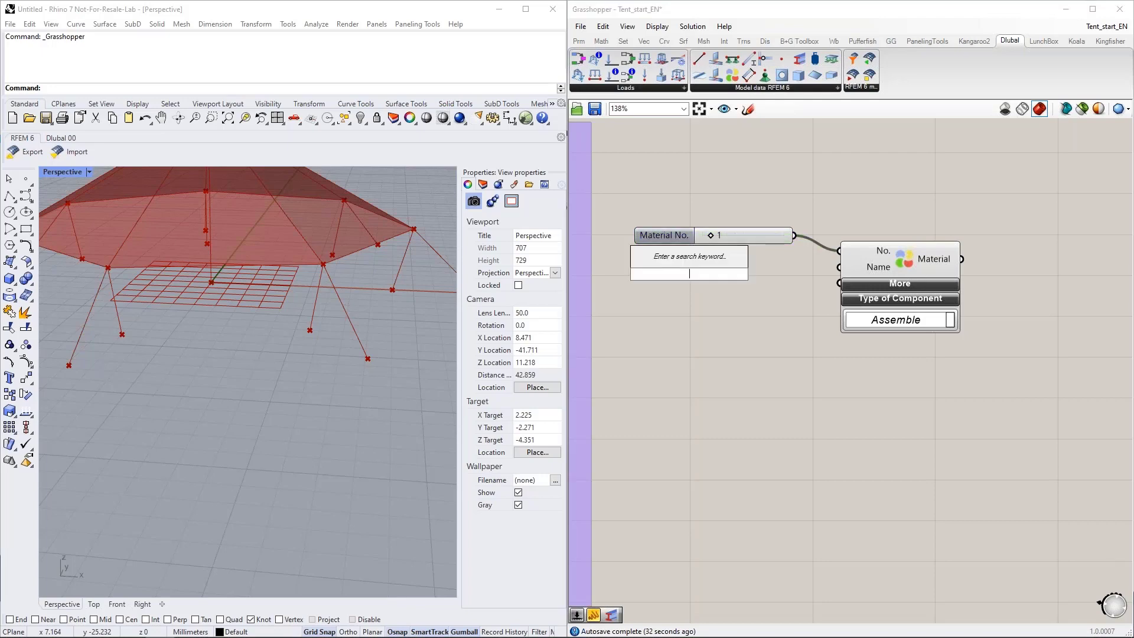
pyautogui.write('"')
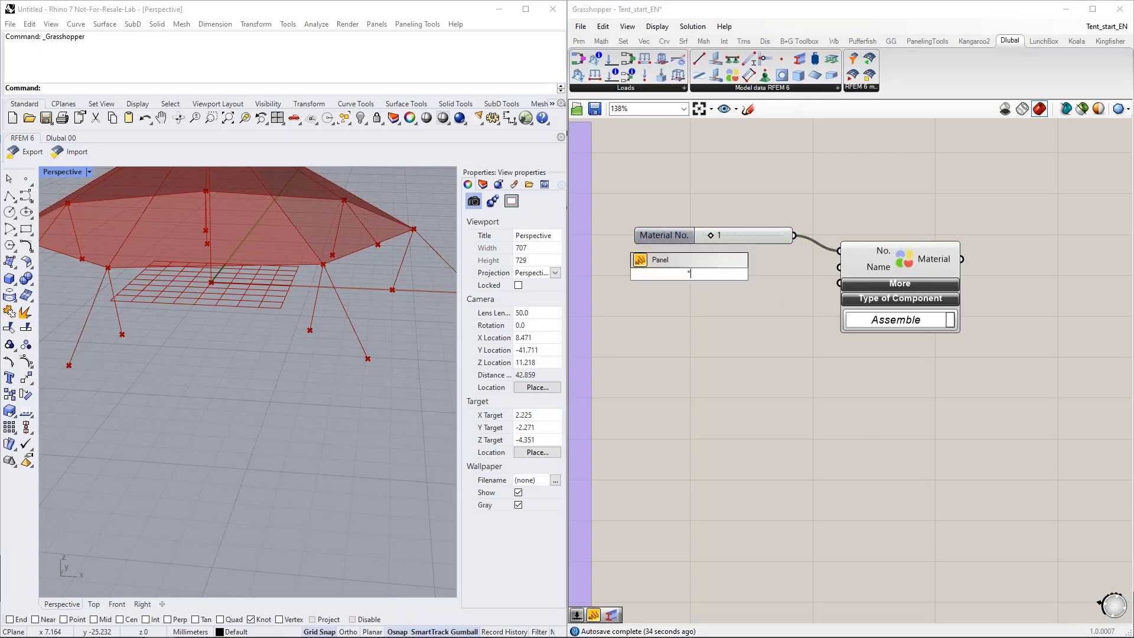
pyautogui.write('S235')
pyautogui.press('Return')
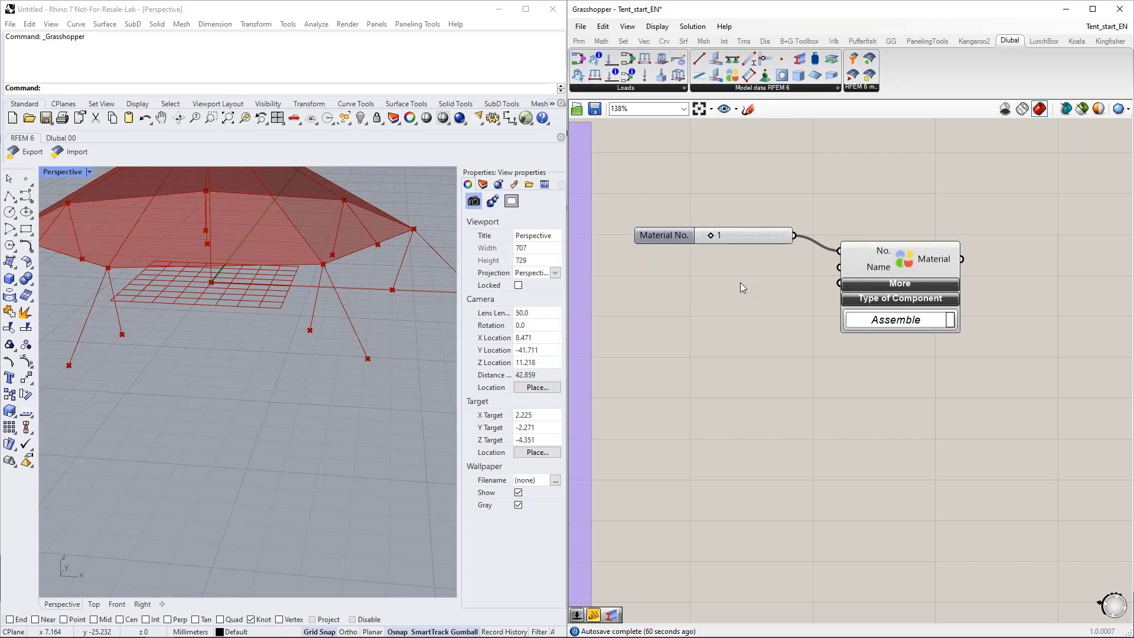
# Switch to RFEM, show the material conversion table and bring up the material library for its first Dlubal Material entry
pyautogui.moveTo(783, 204); pyautogui.dragTo(783, 242, button='right')
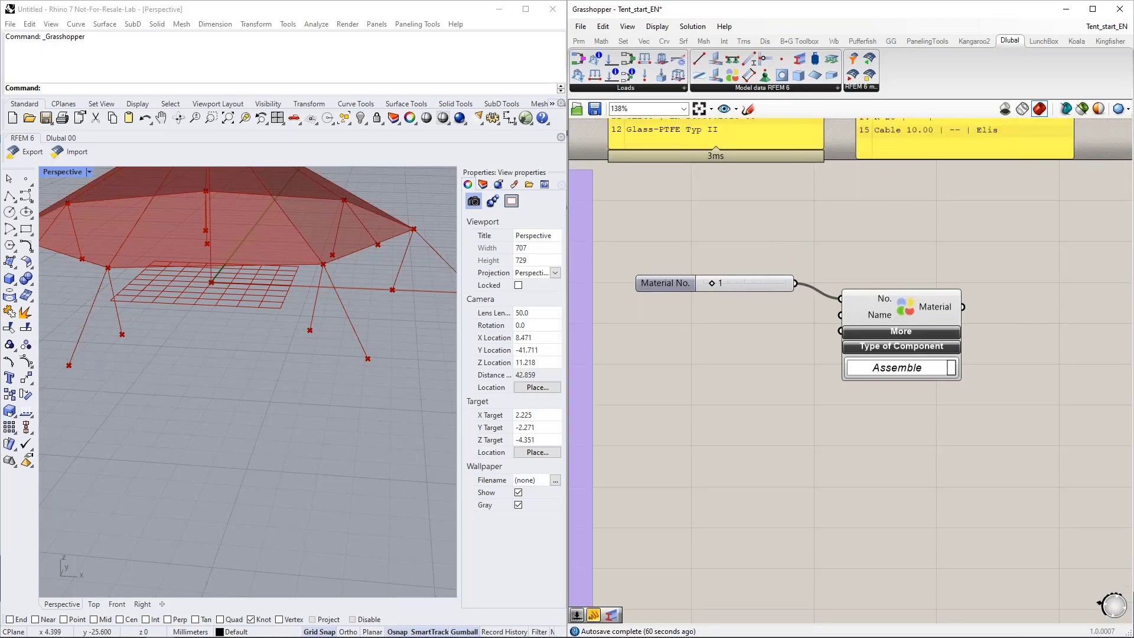
pyautogui.click(131, 627)
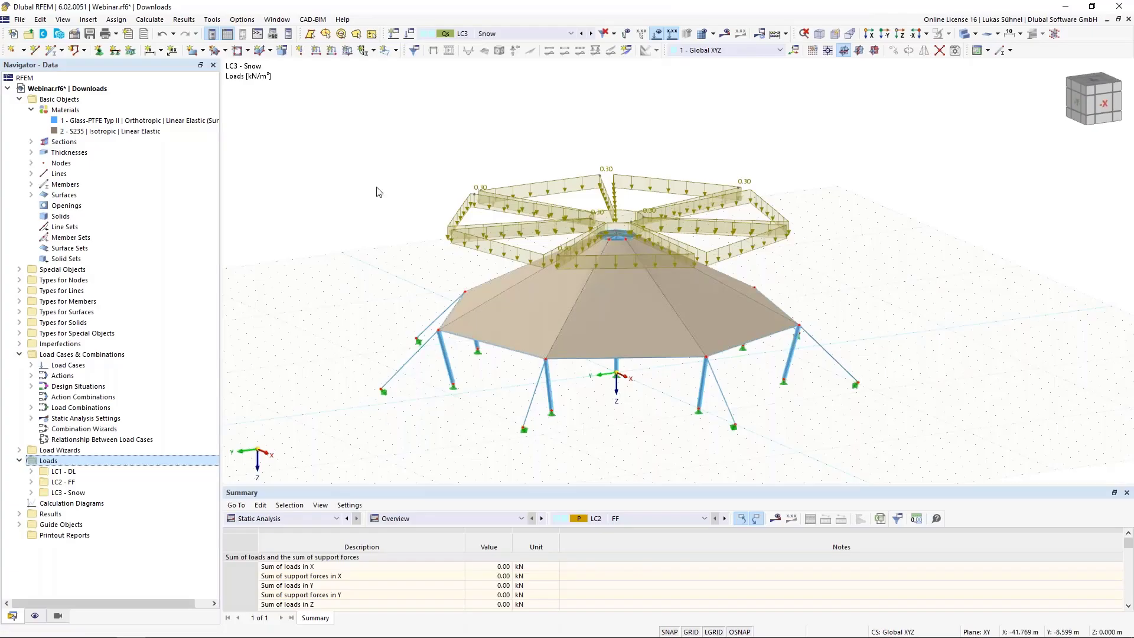
pyautogui.click(312, 20)
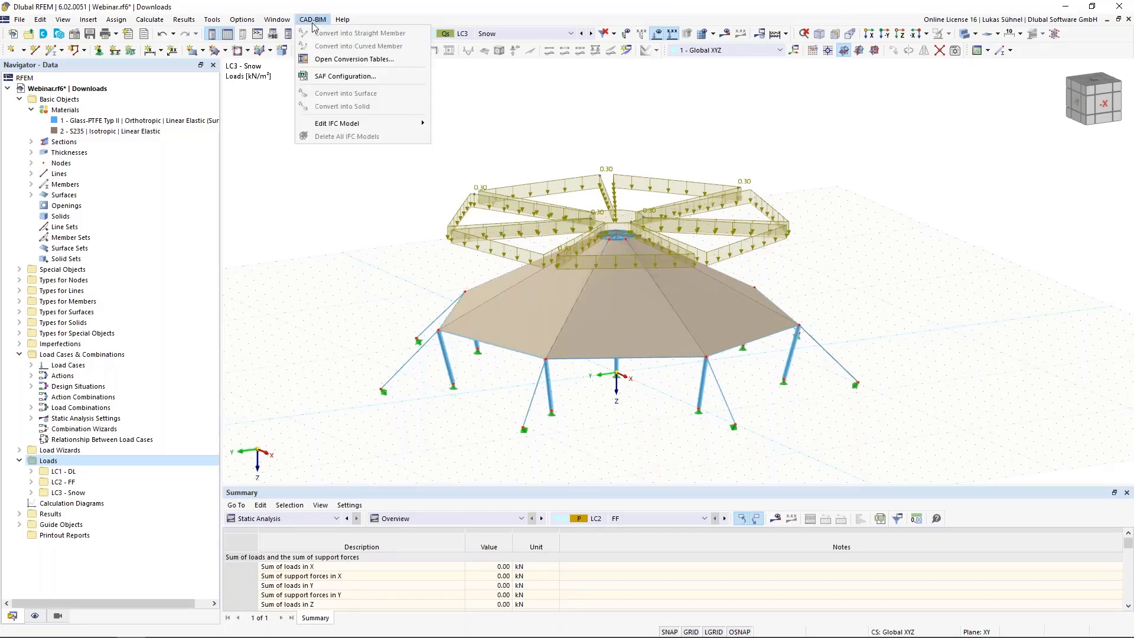
pyautogui.click(331, 59)
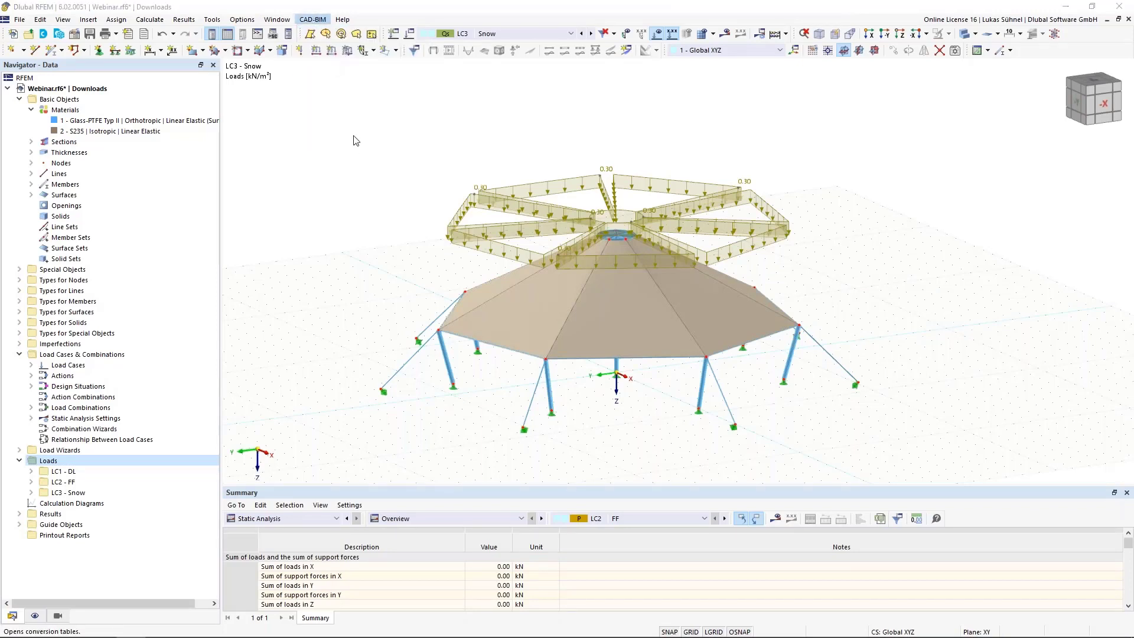
pyautogui.click(671, 232)
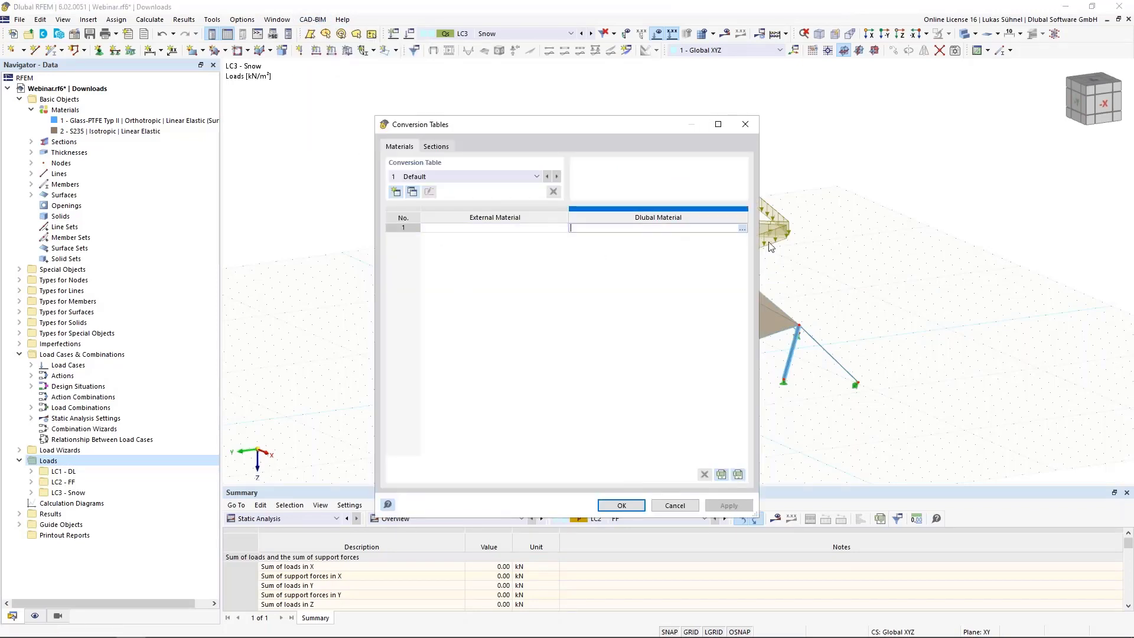
pyautogui.click(742, 229)
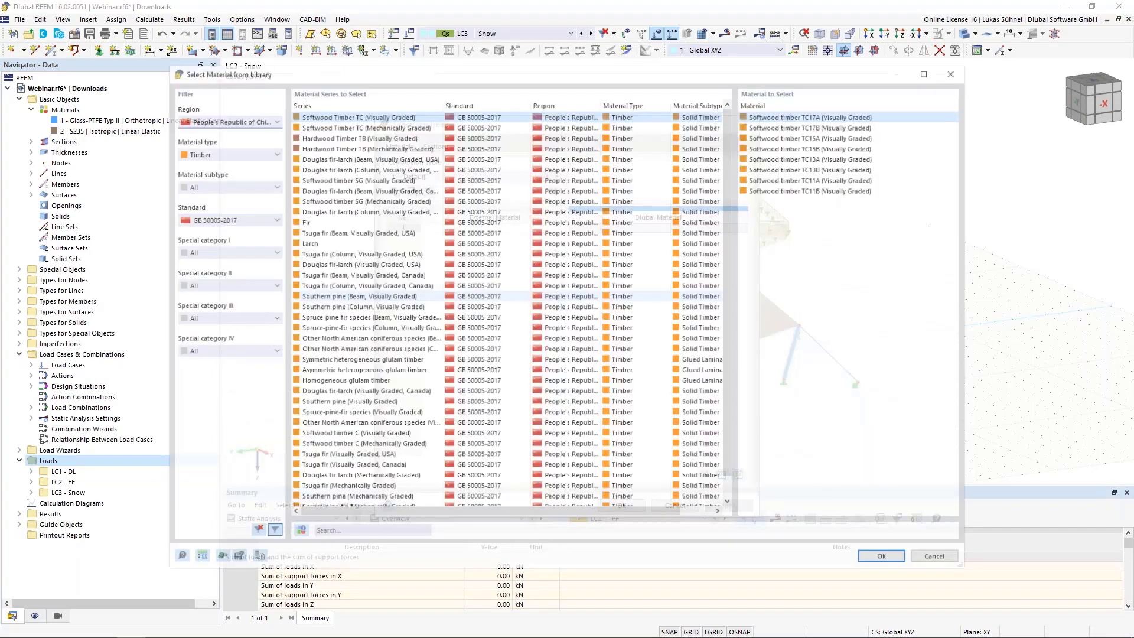
# Reset the material library filters and restrict them to region European Union, material type Steel and standard EN 1993-1-1:2005-05
pyautogui.click(256, 531)
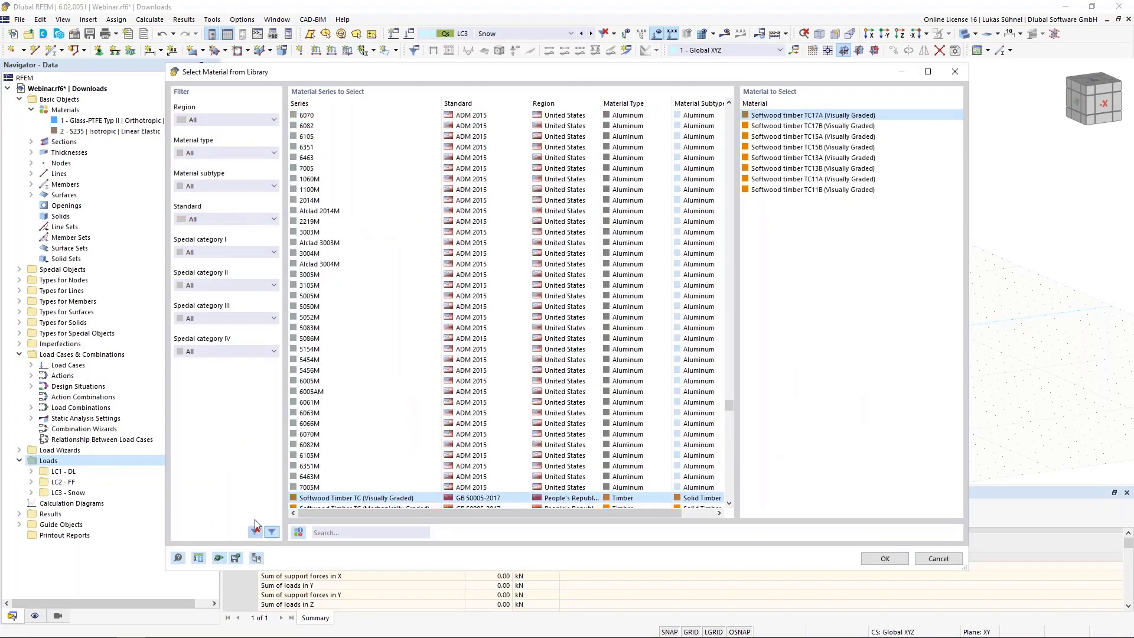
pyautogui.click(229, 120)
pyautogui.click(214, 177)
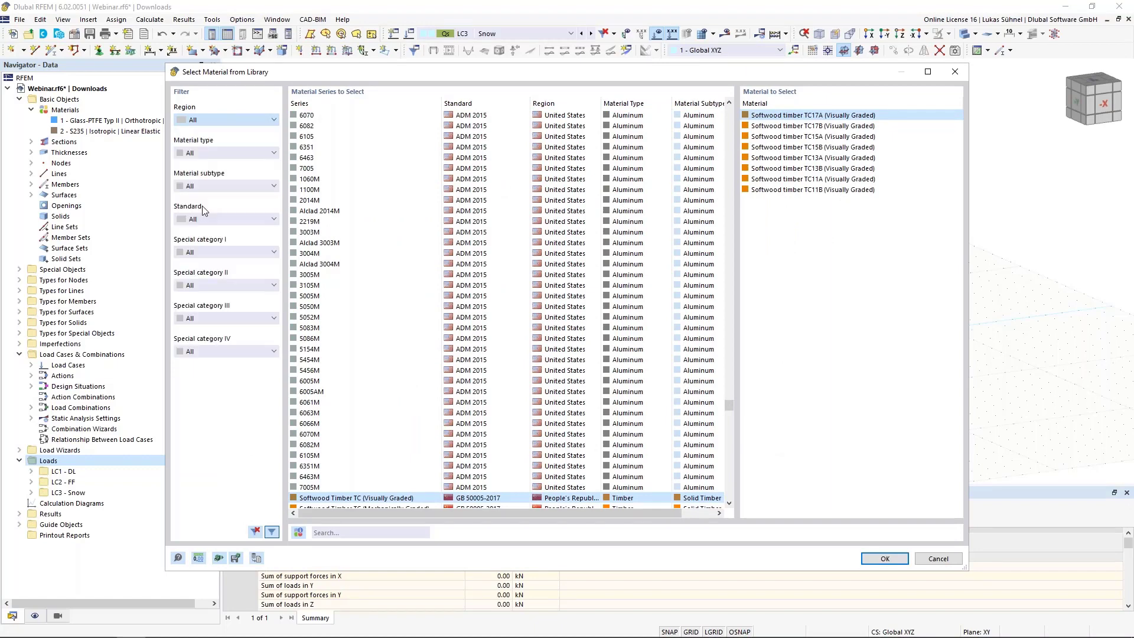
pyautogui.click(213, 155)
pyautogui.click(204, 231)
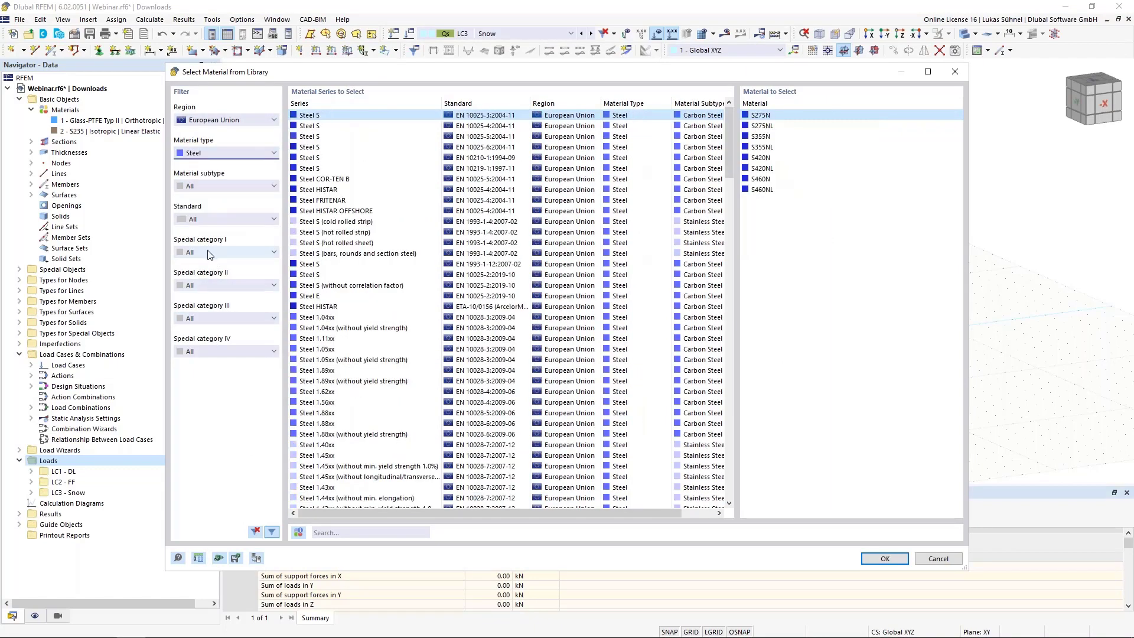
pyautogui.click(210, 219)
pyautogui.scroll(-5, 207, 324)
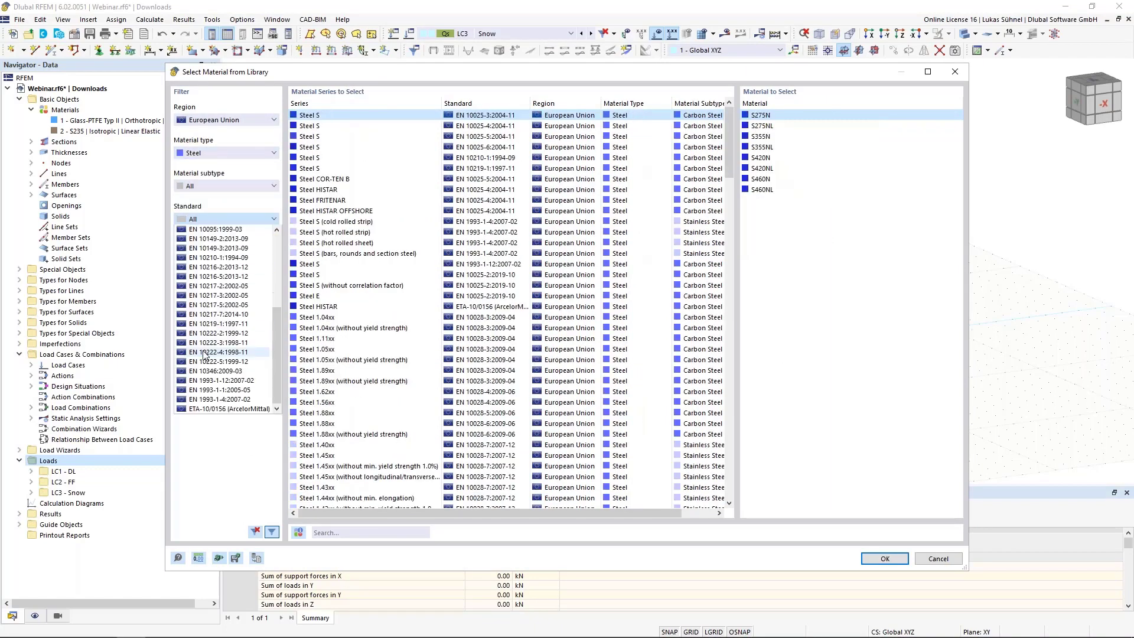
pyautogui.click(201, 391)
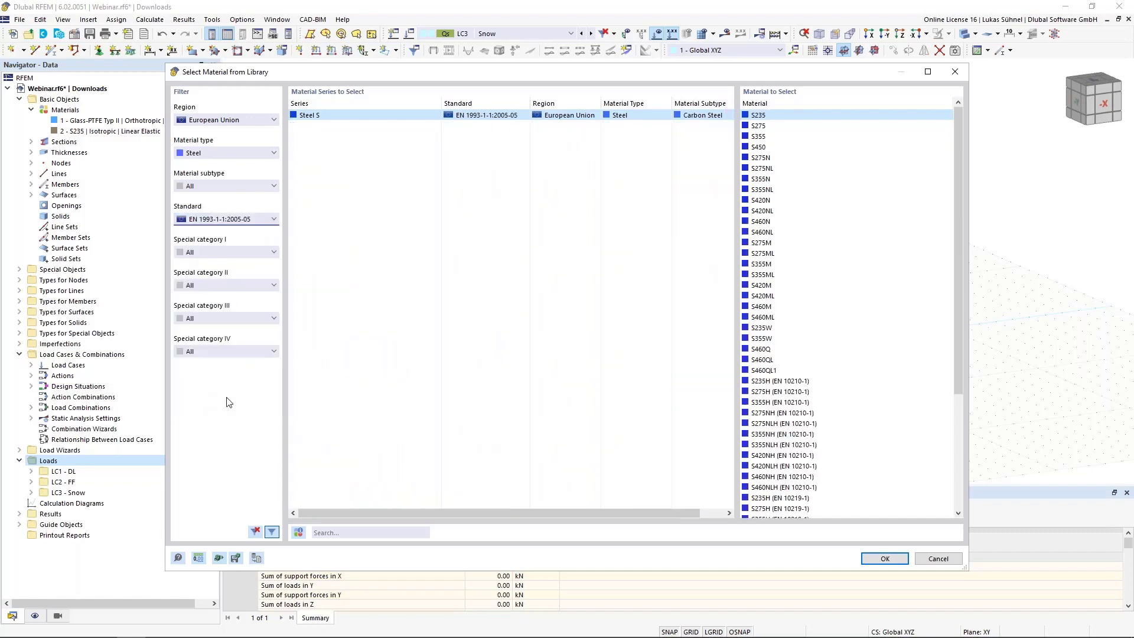
# Pick S235 for the conversion table's first row, highlight its full material name and discard the table changes
pyautogui.doubleClick(766, 116)
pyautogui.click(634, 230)
pyautogui.click(615, 232)
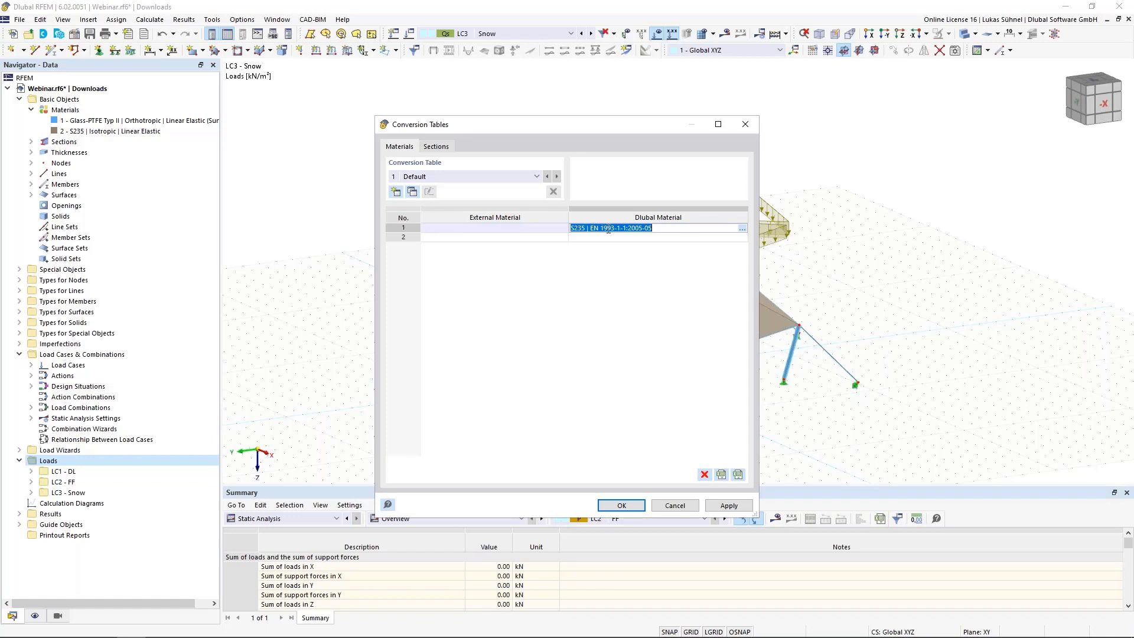
pyautogui.click(669, 507)
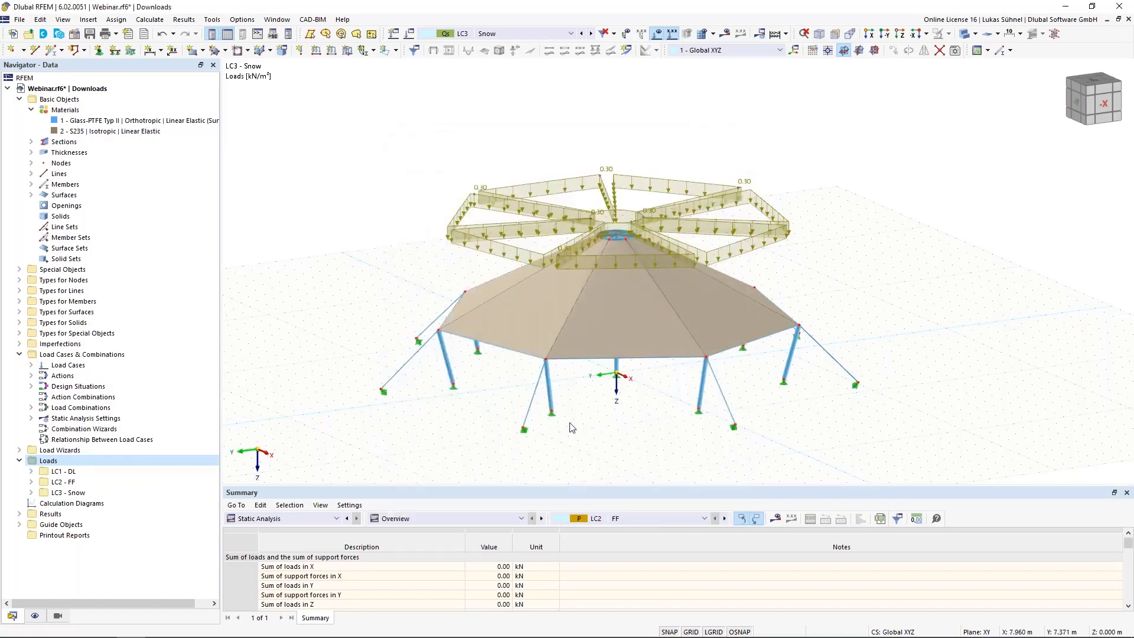
# Switch back to Grasshopper and examine the panel of prepared material names above the Material component
pyautogui.moveTo(177, 633)
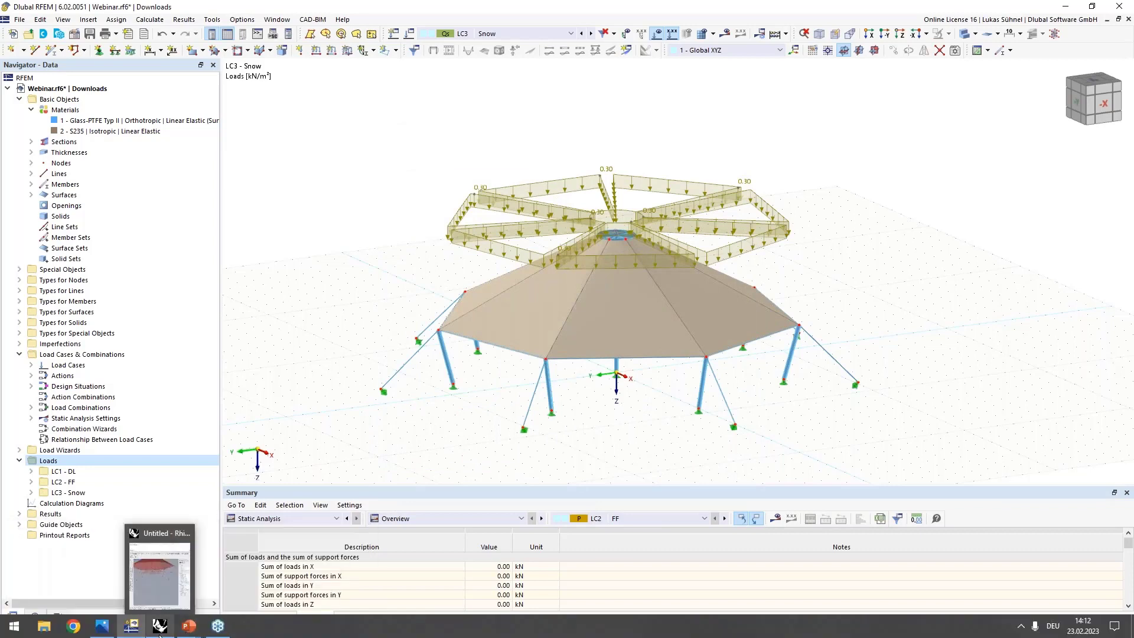
pyautogui.click(159, 633)
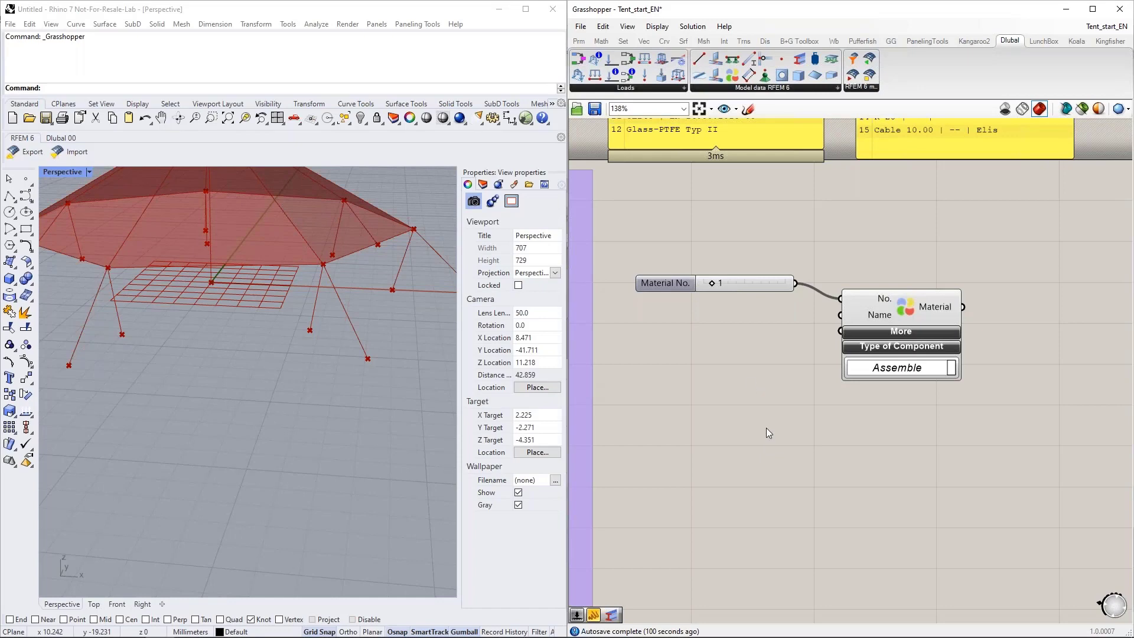
pyautogui.moveTo(721, 189); pyautogui.dragTo(724, 329, button='right')
pyautogui.moveTo(694, 231); pyautogui.dragTo(704, 380, button='right')
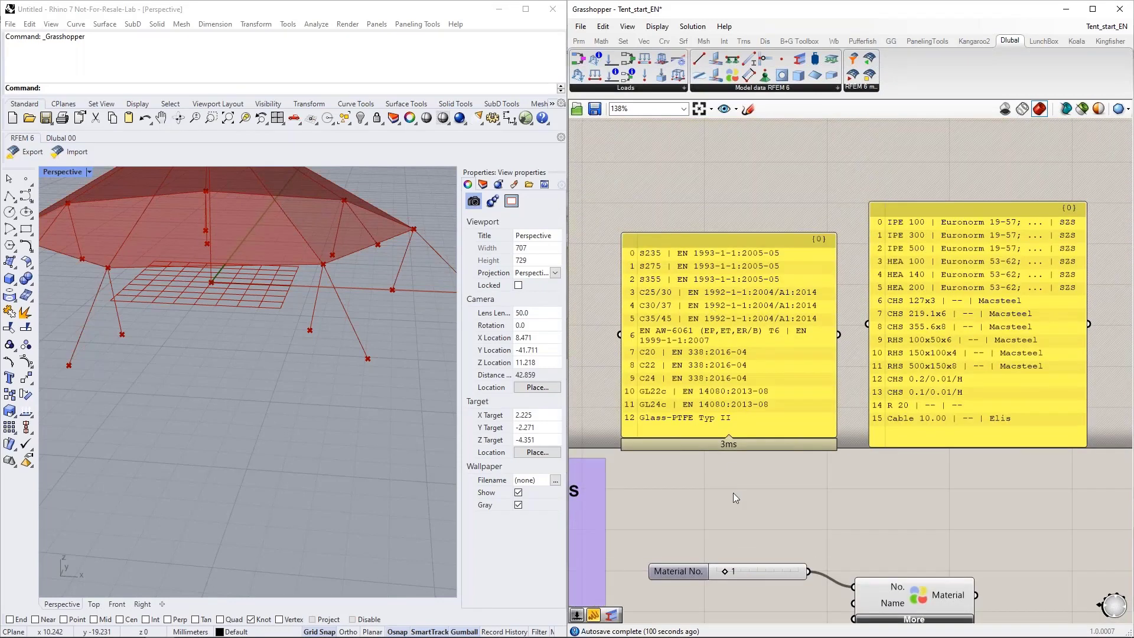
pyautogui.moveTo(731, 498); pyautogui.dragTo(730, 470, button='right')
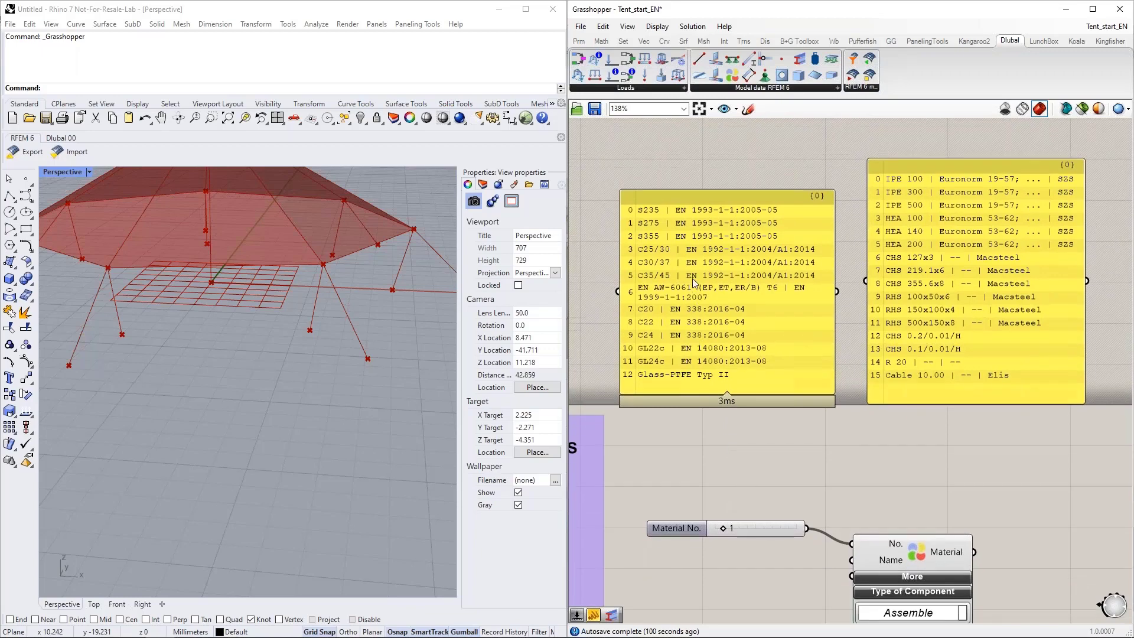
# Place the material names panel beneath the Material No. slider, shortened to a few rows, and space the Material component further from them
pyautogui.click(658, 216)
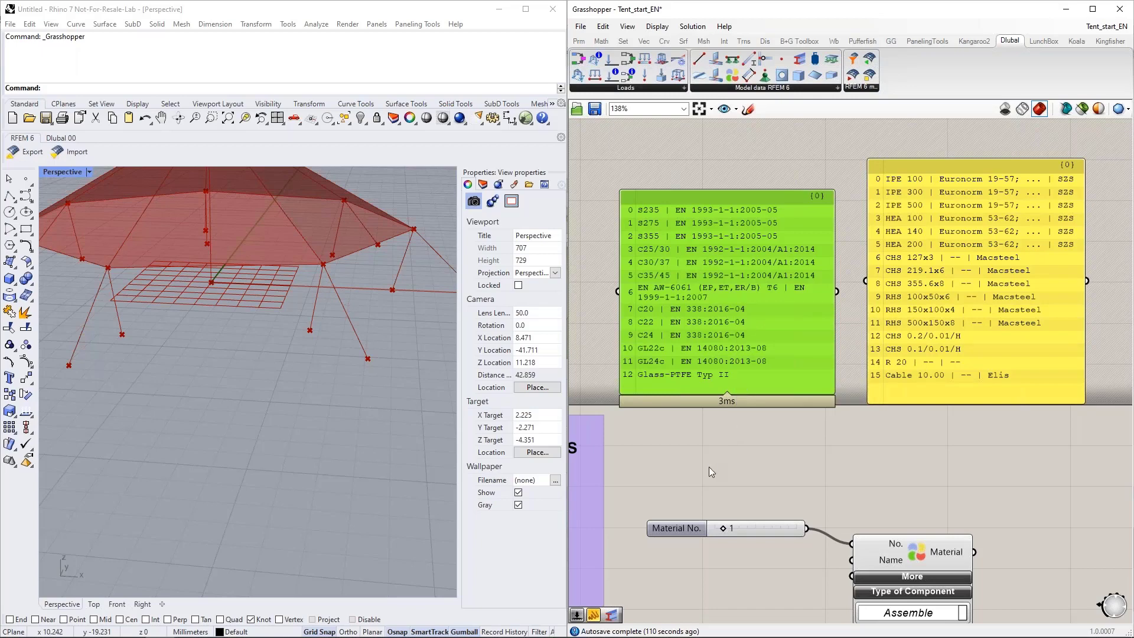
pyautogui.scroll(-1, 709, 467)
pyautogui.moveTo(710, 490); pyautogui.dragTo(711, 343, button='right')
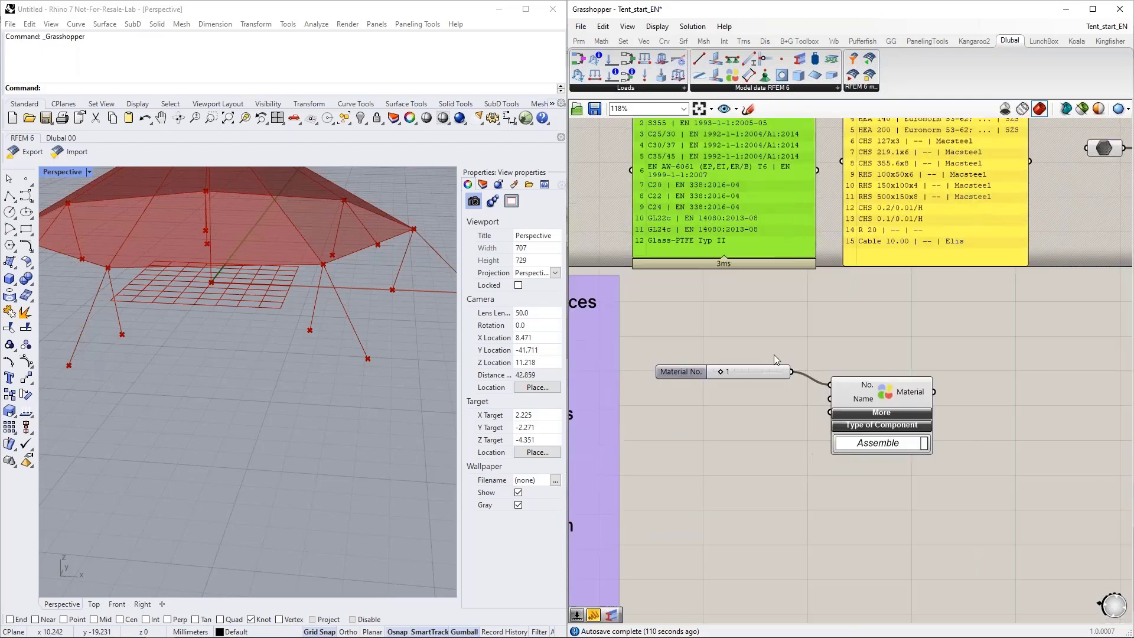
pyautogui.moveTo(714, 190); pyautogui.dragTo(716, 540)
pyautogui.moveTo(739, 428); pyautogui.dragTo(739, 368, button='right')
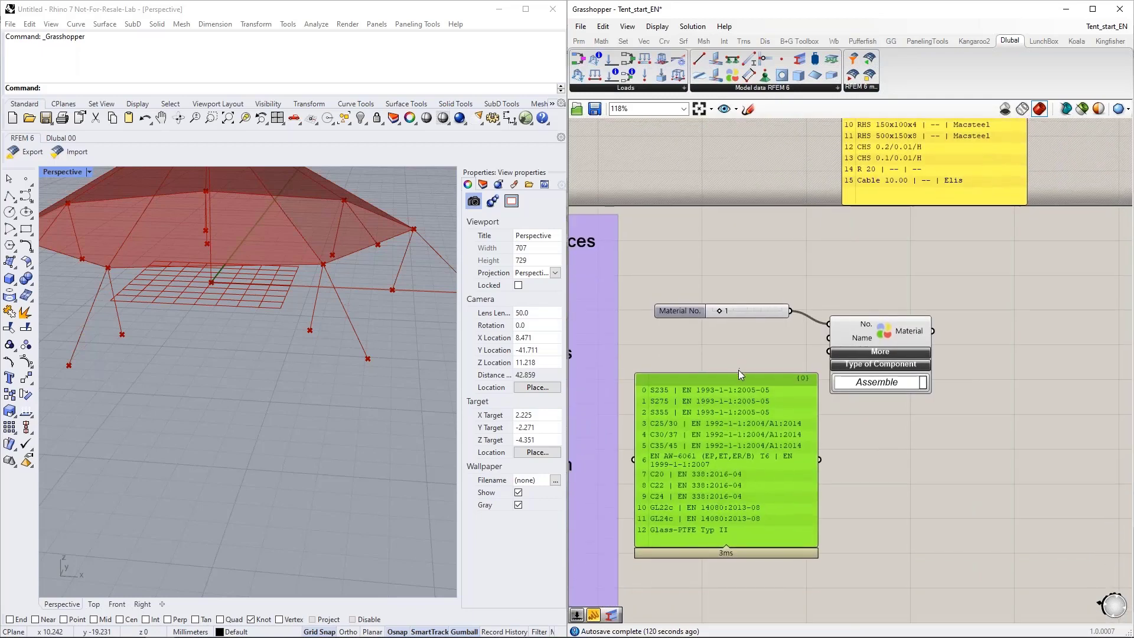
pyautogui.moveTo(735, 373); pyautogui.dragTo(733, 473)
pyautogui.moveTo(761, 510); pyautogui.dragTo(747, 404)
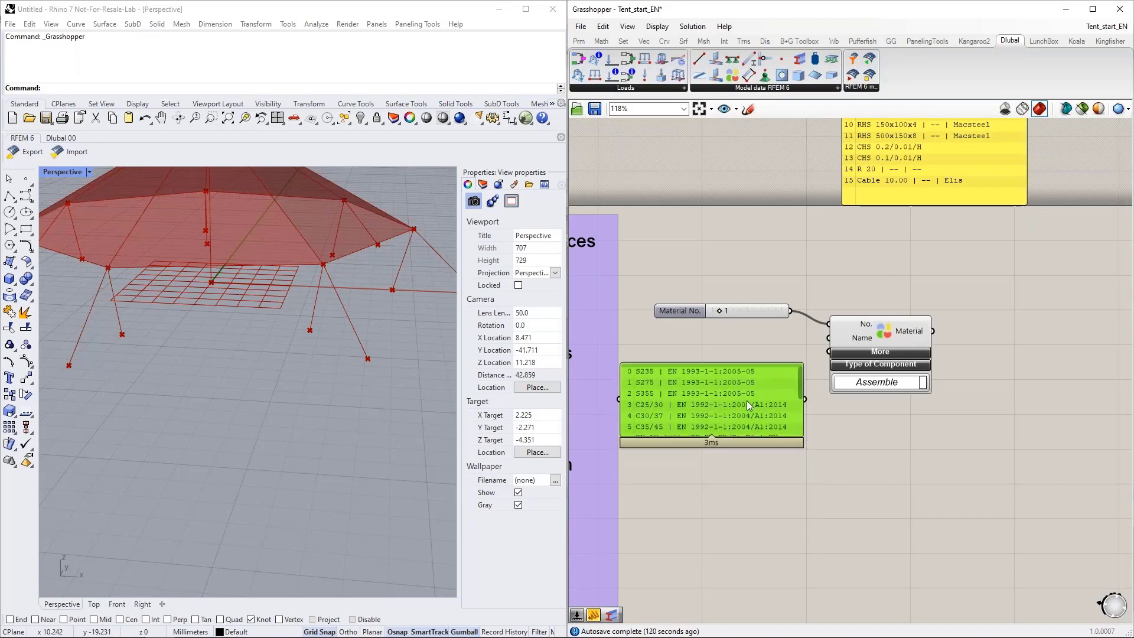
pyautogui.moveTo(838, 494); pyautogui.dragTo(817, 424, button='right')
pyautogui.moveTo(857, 262); pyautogui.dragTo(916, 249)
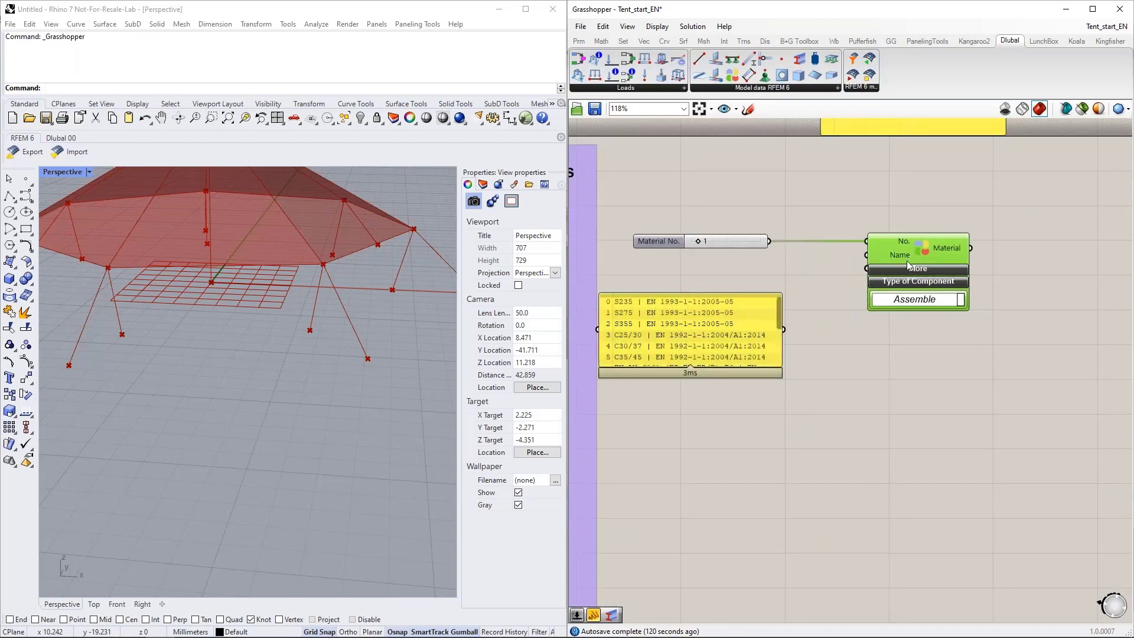
# Add a List Item component beside the material names panel and connect the panel to its L input
pyautogui.doubleClick(739, 434)
pyautogui.write('list item')
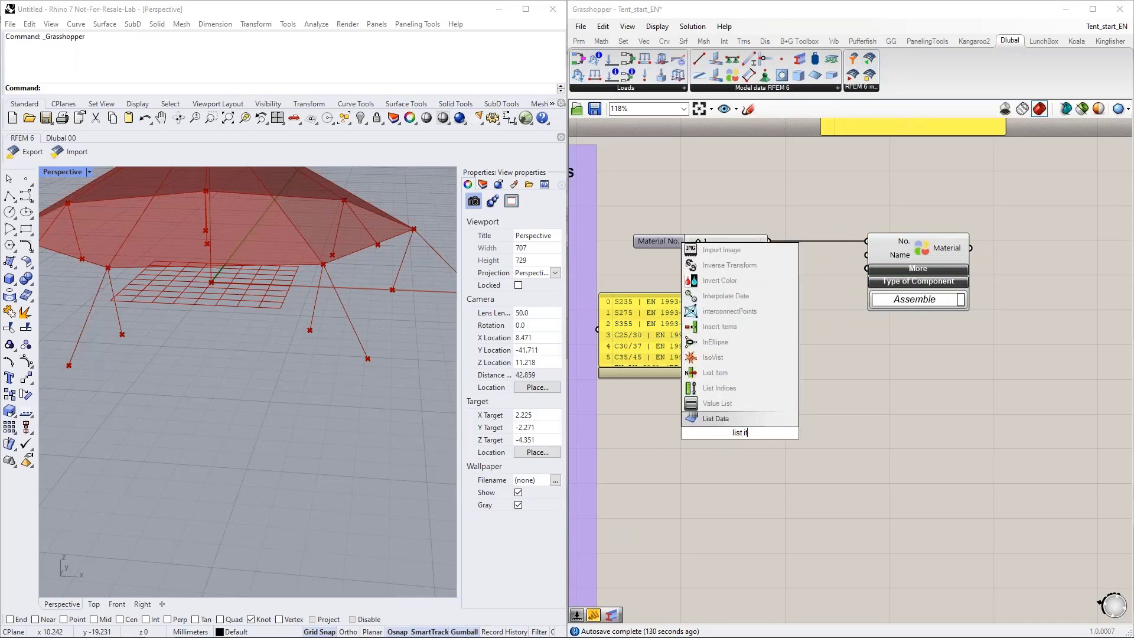
pyautogui.click(734, 419)
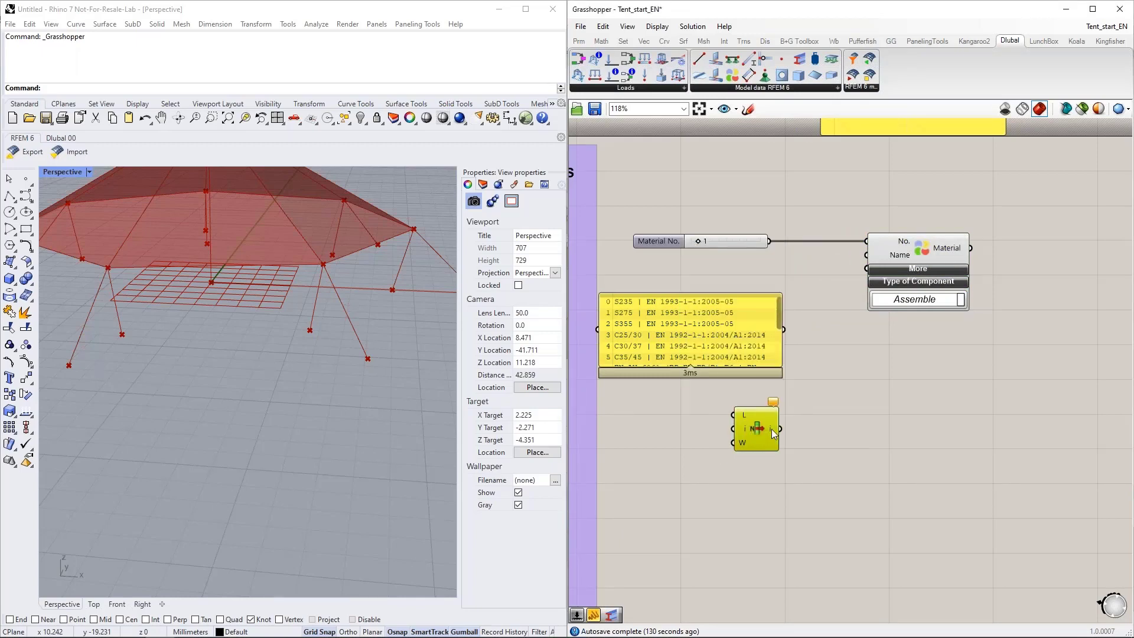
pyautogui.moveTo(772, 429); pyautogui.dragTo(846, 402)
pyautogui.moveTo(811, 361); pyautogui.dragTo(830, 384)
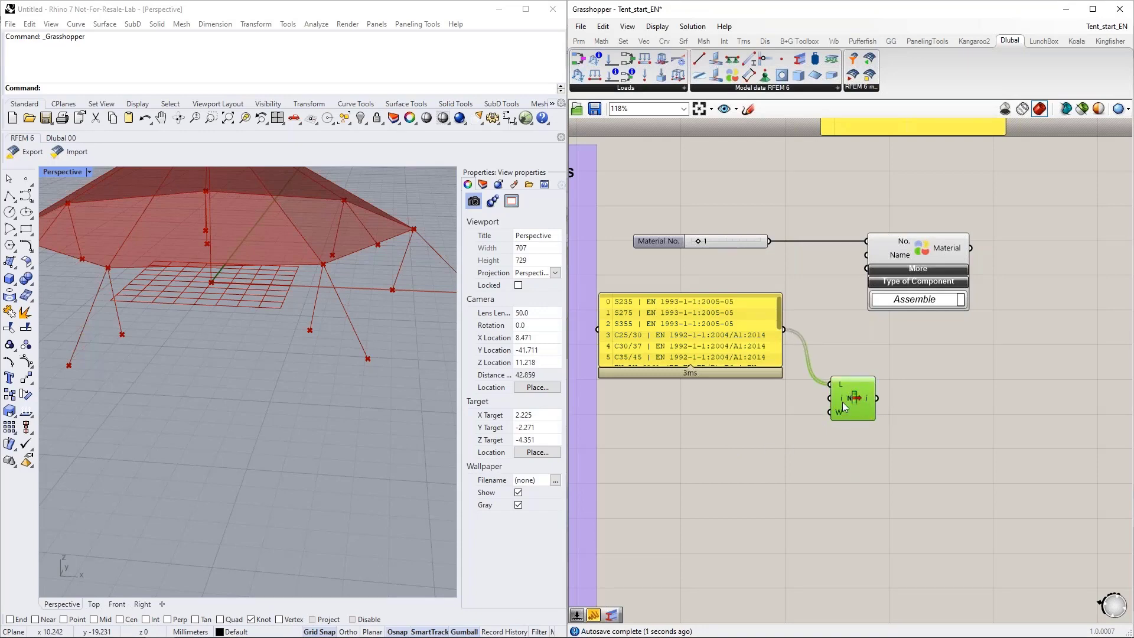
# Add an integer slider from 0 to 15, set it to 12 for Glass-PTFE Typ II and connect it to List Item's index input
pyautogui.click(741, 415)
pyautogui.doubleClick(720, 423)
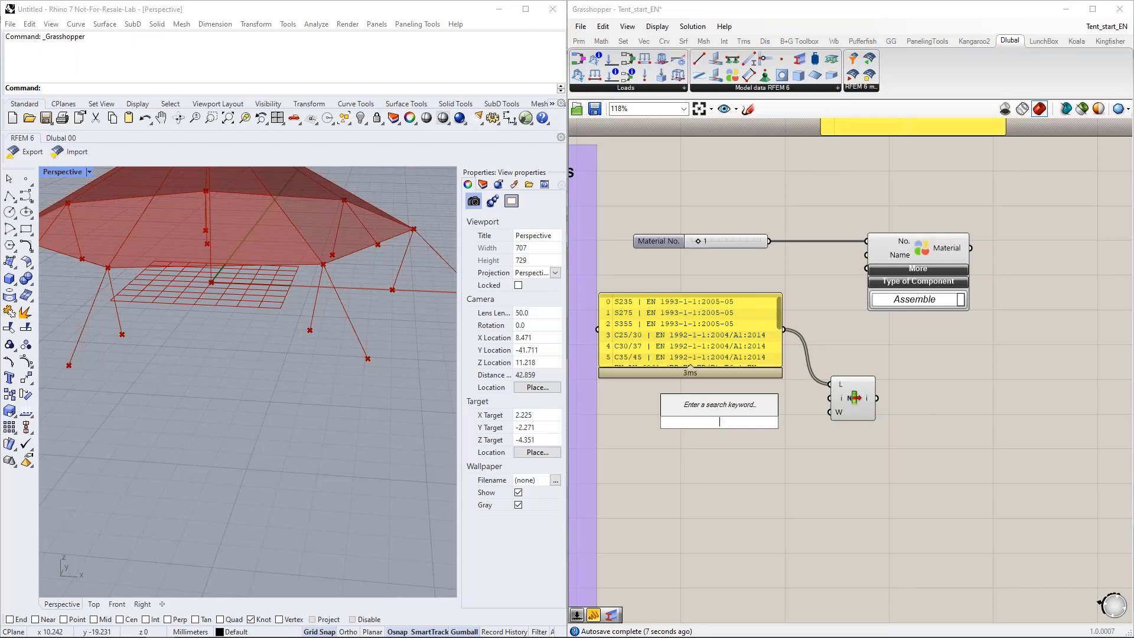
pyautogui.write('slider')
pyautogui.press('Return')
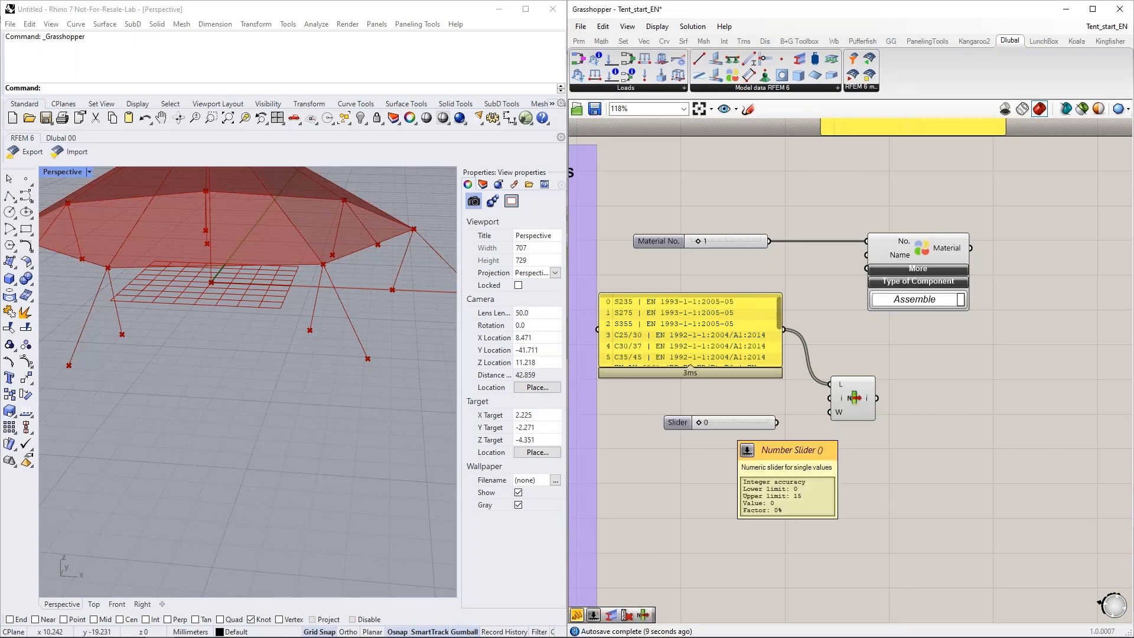
pyautogui.moveTo(781, 310); pyautogui.dragTo(778, 353)
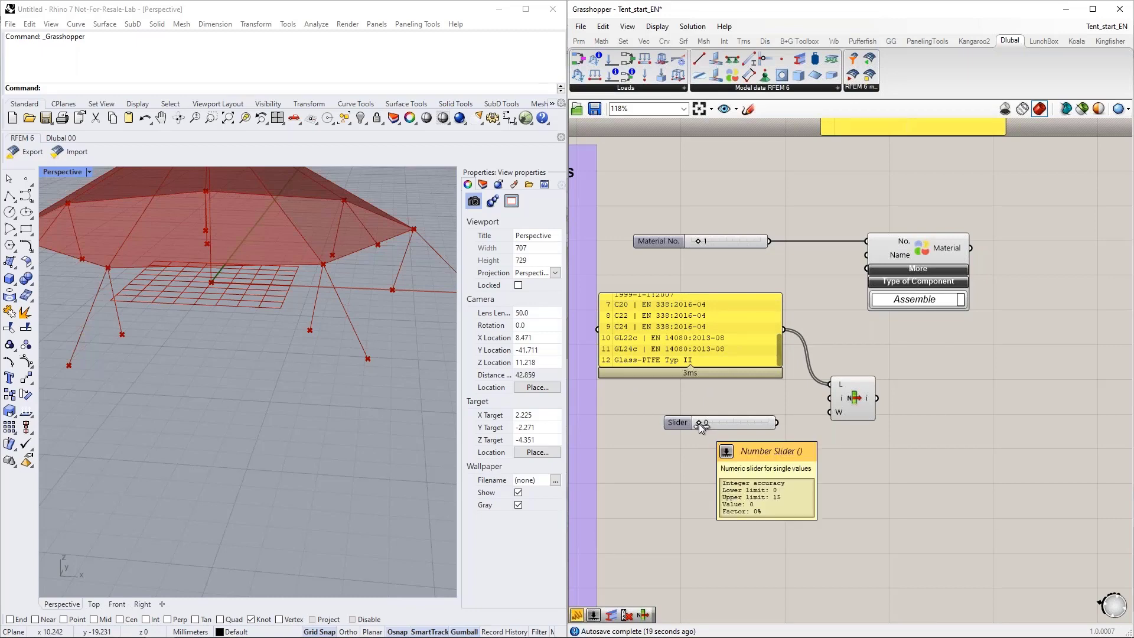
pyautogui.moveTo(699, 424); pyautogui.dragTo(827, 404)
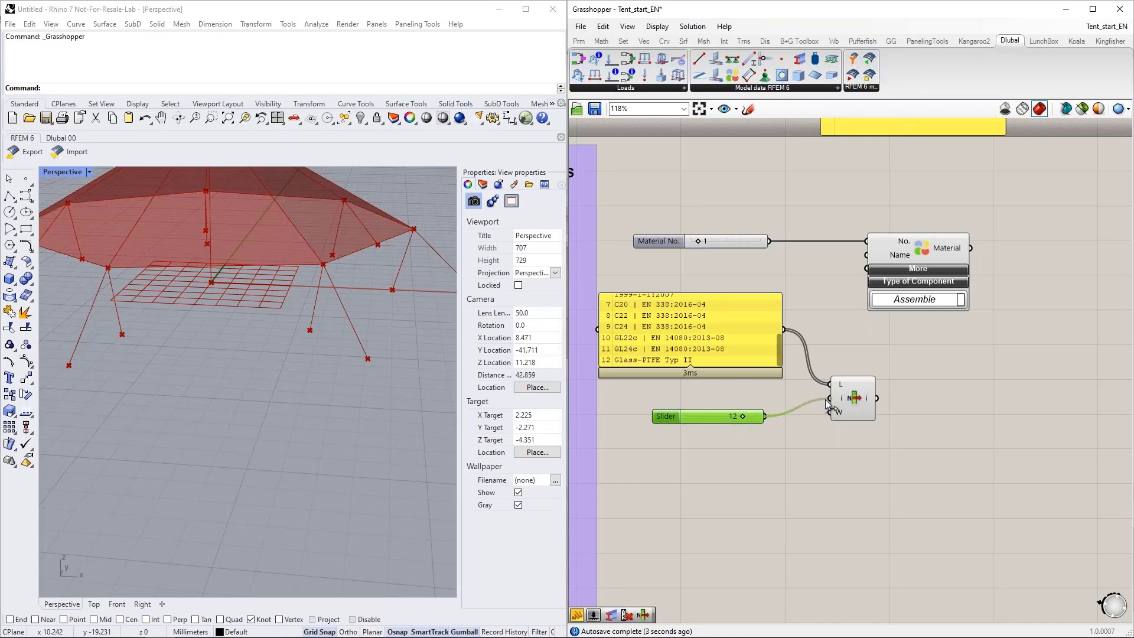
# Connect List Item's output to the Material component's Name input and reposition List Item closer to it
pyautogui.moveTo(869, 404)
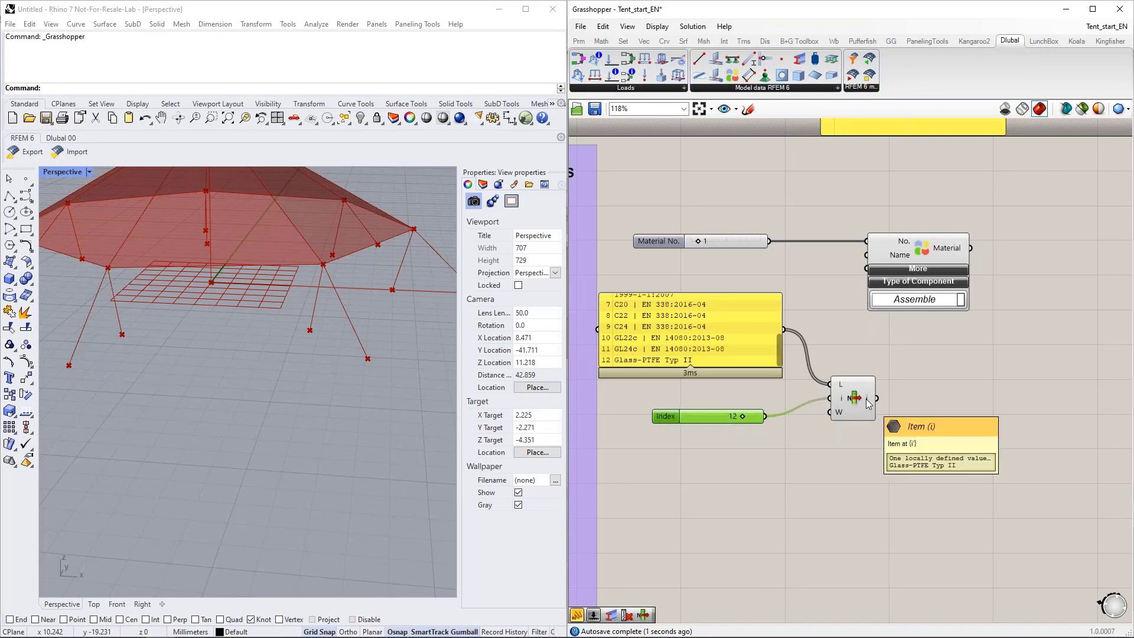
pyautogui.moveTo(877, 398); pyautogui.dragTo(866, 254)
pyautogui.moveTo(849, 400); pyautogui.dragTo(838, 345)
# Duplicate the whole material definition with its sliders, panel and List Item, and place the copy directly below the original
pyautogui.scroll(-2, 704, 308)
pyautogui.moveTo(827, 373); pyautogui.dragTo(796, 344, button='right')
pyautogui.scroll(-1, 796, 345)
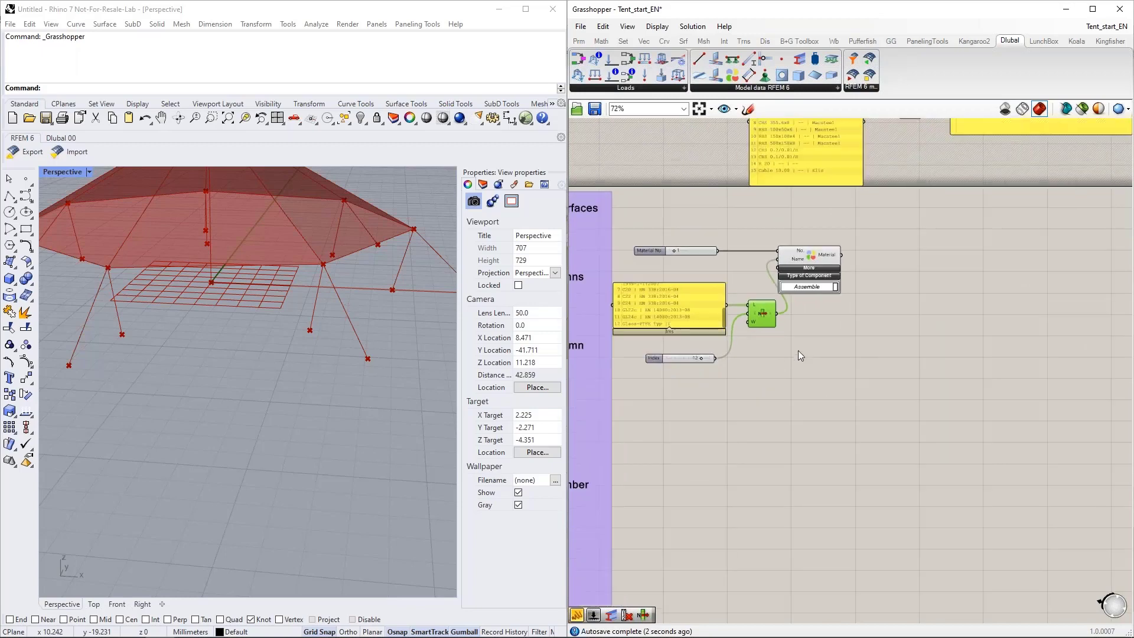
pyautogui.click(850, 405)
pyautogui.moveTo(822, 369); pyautogui.dragTo(665, 215)
pyautogui.hotkey('ctrl', 'c')
pyautogui.hotkey('ctrl', 'v')
pyautogui.moveTo(820, 265); pyautogui.dragTo(824, 391)
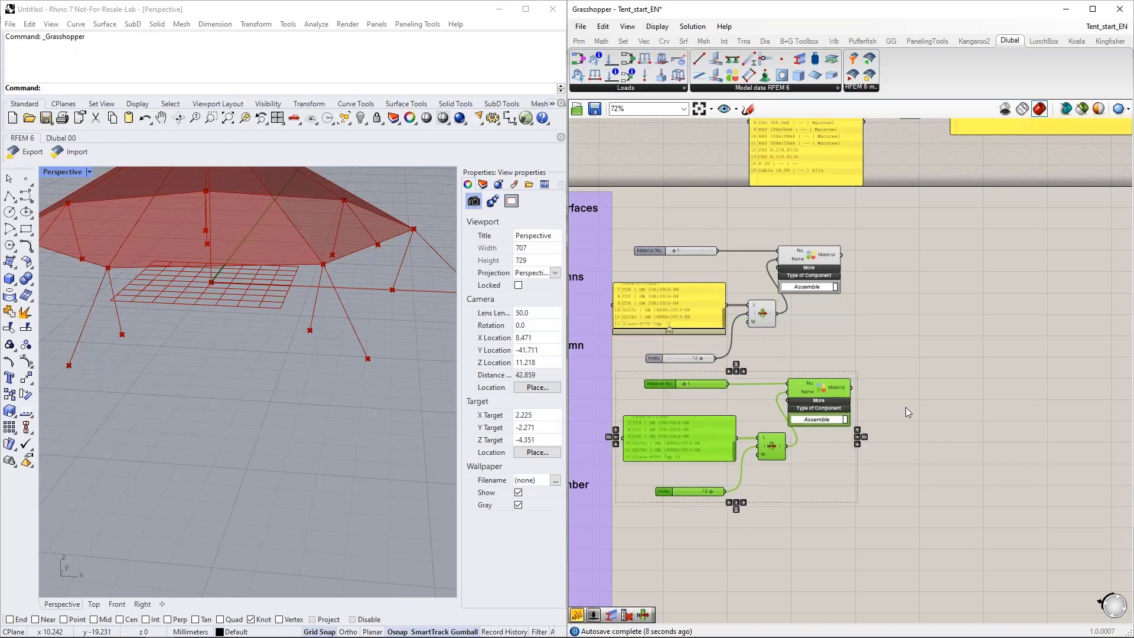
pyautogui.click(905, 407)
# Set the duplicated definition's Material No. to 2 and its list index to 0 for S235
pyautogui.moveTo(888, 456); pyautogui.dragTo(903, 415, button='right')
pyautogui.scroll(2, 699, 398)
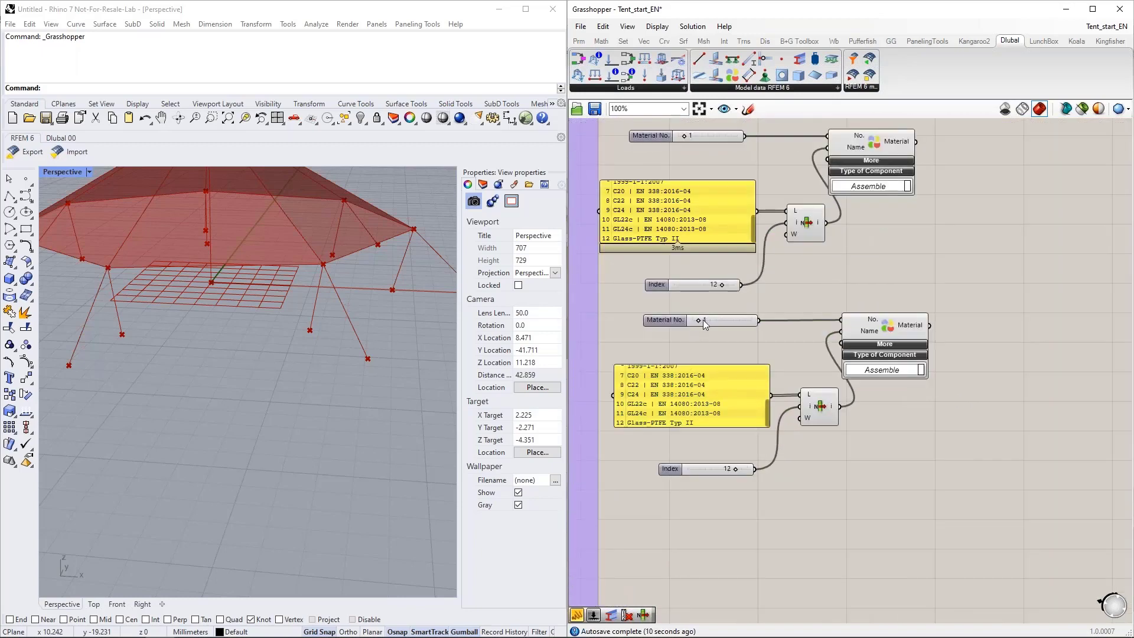
pyautogui.moveTo(700, 321); pyautogui.dragTo(704, 320)
pyautogui.scroll(4, 768, 417)
pyautogui.moveTo(737, 470); pyautogui.dragTo(688, 469)
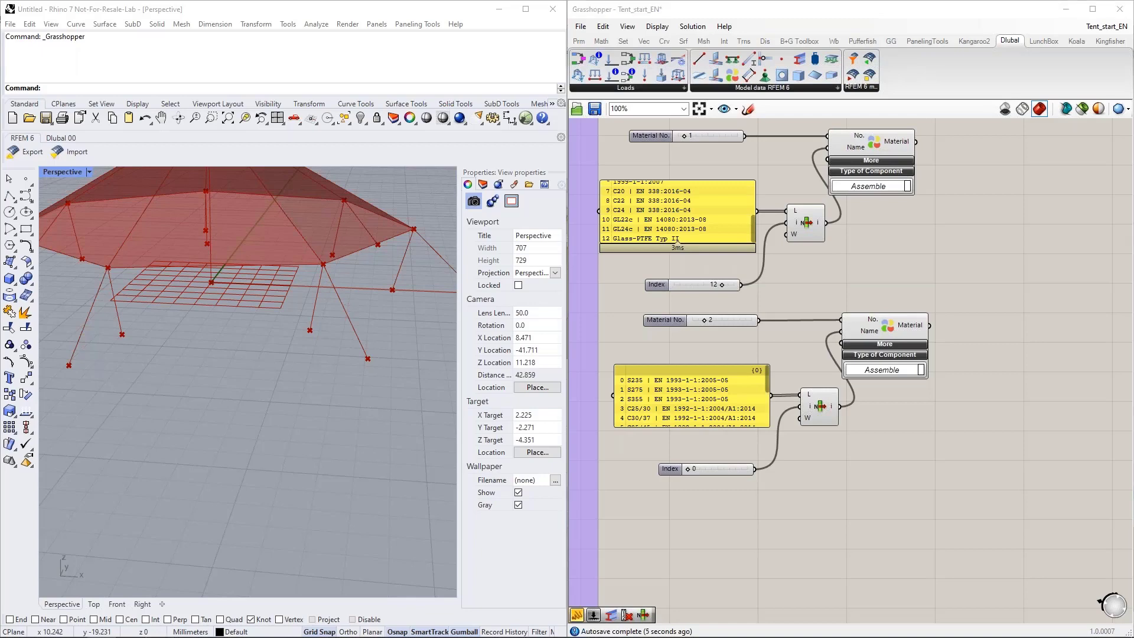
pyautogui.scroll(-1, 796, 438)
pyautogui.moveTo(888, 437); pyautogui.dragTo(819, 436, button='right')
pyautogui.scroll(-1, 781, 431)
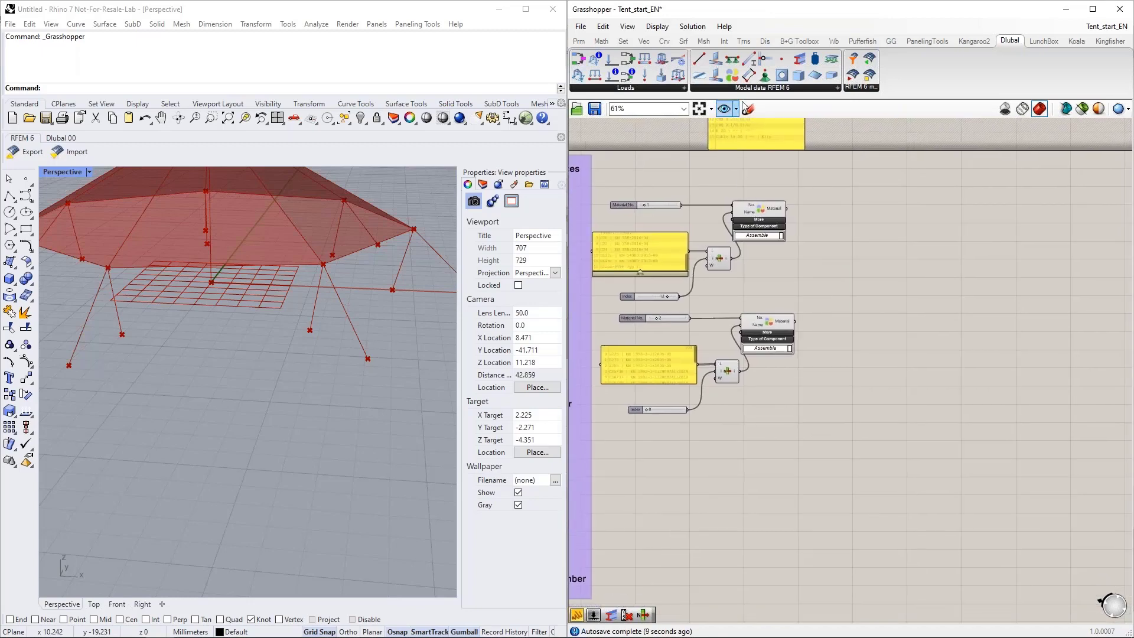
# Add a Dlubal Section component and place it to the lower right of the S235 material definition
pyautogui.moveTo(802, 65); pyautogui.dragTo(846, 433)
pyautogui.scroll(2, 824, 466)
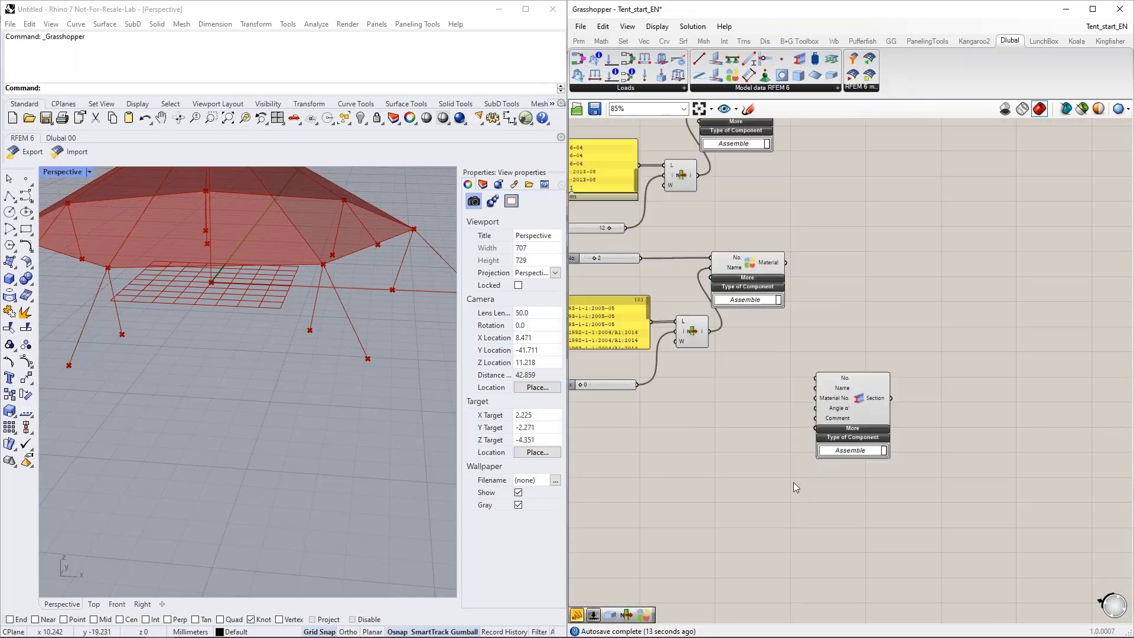
pyautogui.moveTo(793, 482); pyautogui.dragTo(818, 453, button='right')
pyautogui.moveTo(872, 387); pyautogui.dragTo(877, 431)
pyautogui.moveTo(728, 447); pyautogui.dragTo(757, 429, button='right')
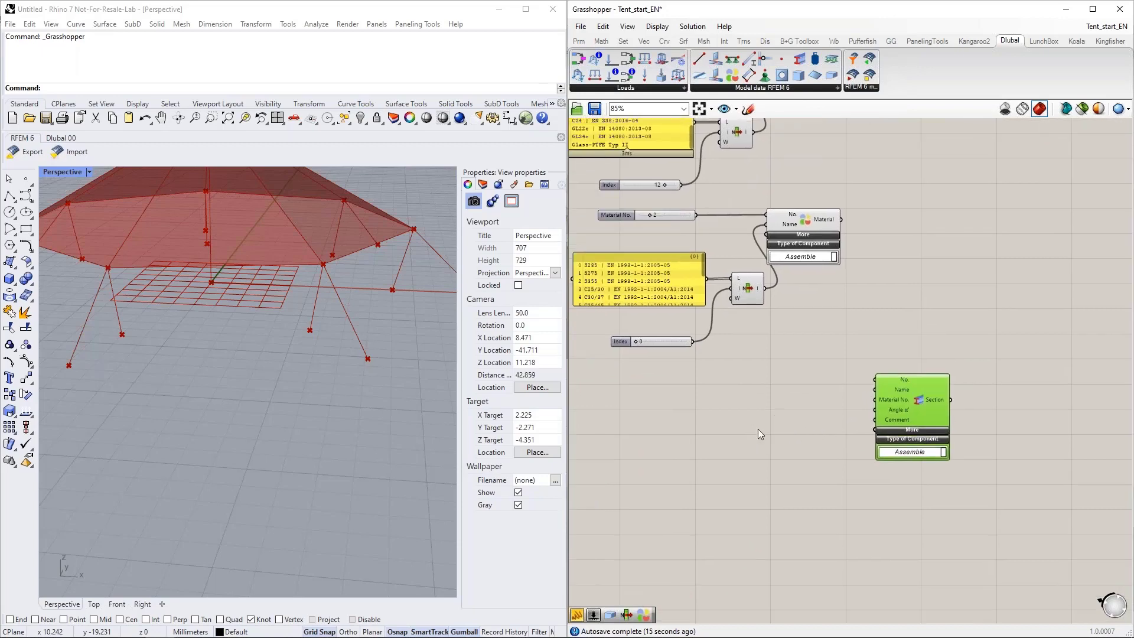
# Duplicate the Material No. slider as a Section No. slider set to 1 and connect it to the Section component's No. input
pyautogui.click(673, 217)
pyautogui.hotkey('ctrl', 'c')
pyautogui.hotkey('ctrl', 'v')
pyautogui.moveTo(748, 373); pyautogui.dragTo(748, 383)
pyautogui.moveTo(853, 378); pyautogui.dragTo(875, 380)
pyautogui.moveTo(792, 384); pyautogui.dragTo(799, 381)
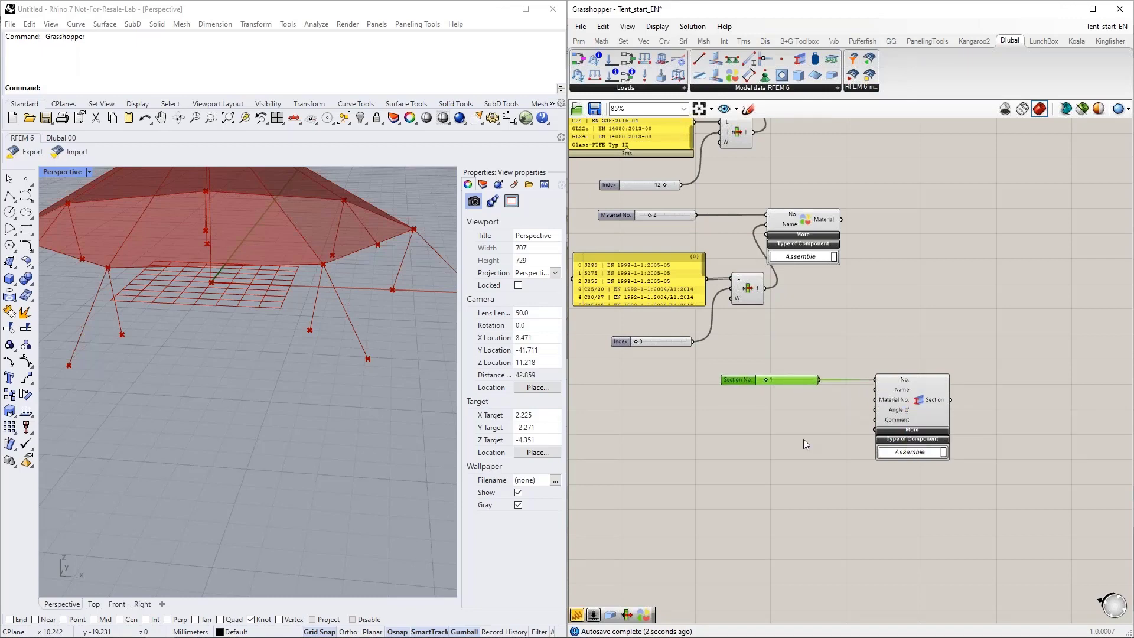
# Place the cross-section list panel beside the Section component, shorten it and show its last entries
pyautogui.moveTo(843, 276); pyautogui.dragTo(843, 431, button='right')
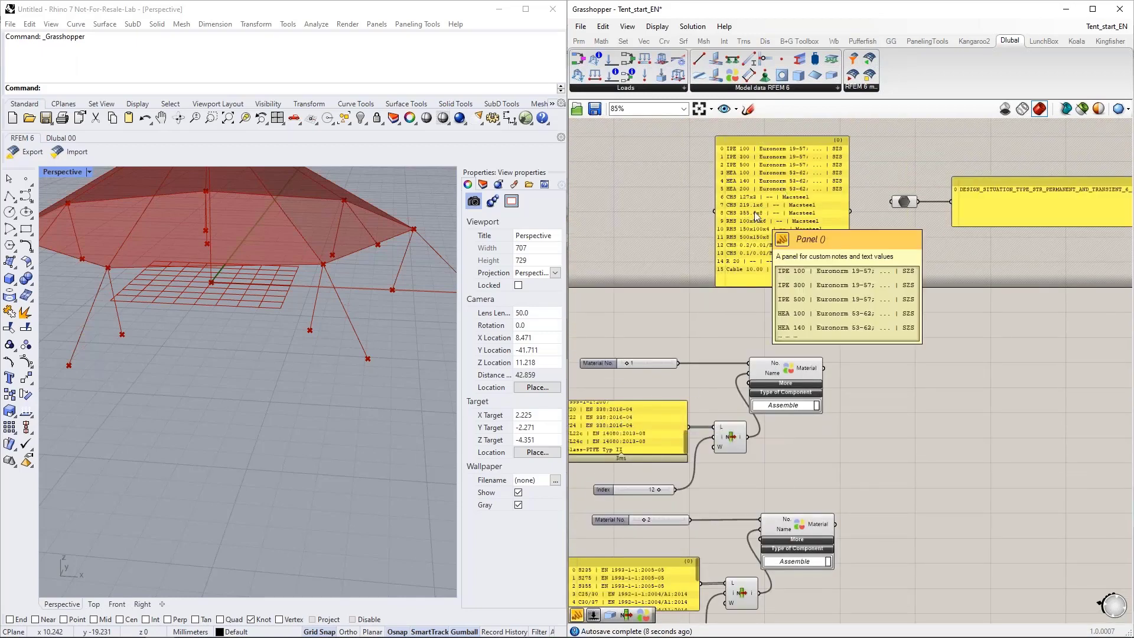
pyautogui.scroll(4, 768, 160)
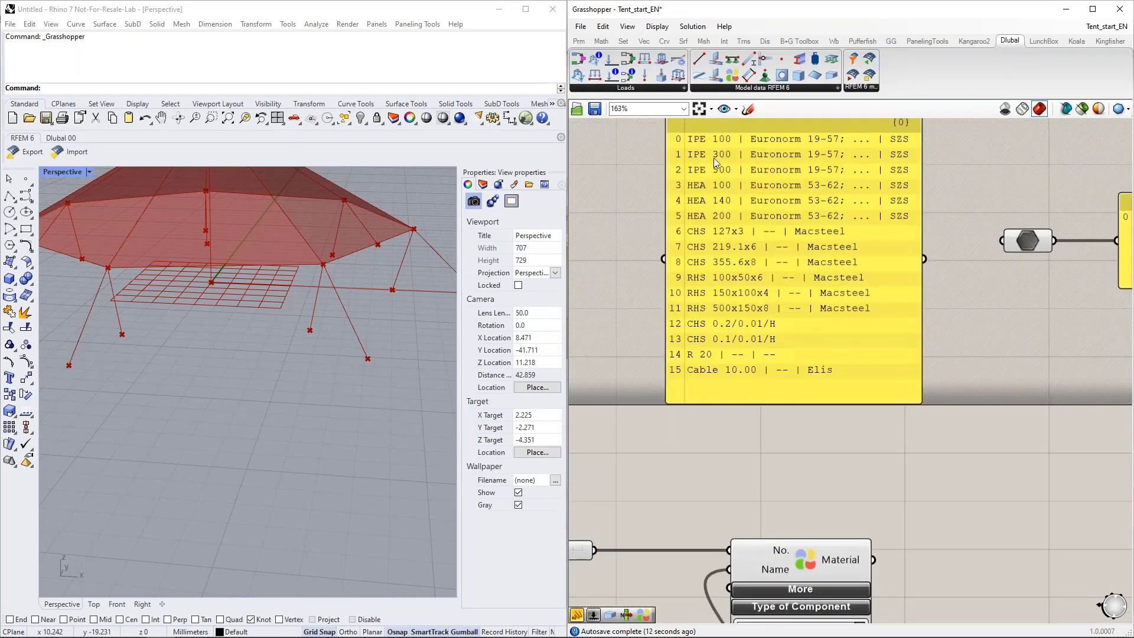
pyautogui.scroll(-5, 713, 157)
pyautogui.moveTo(778, 178); pyautogui.dragTo(710, 564)
pyautogui.moveTo(812, 501); pyautogui.dragTo(837, 325, button='right')
pyautogui.scroll(3, 783, 456)
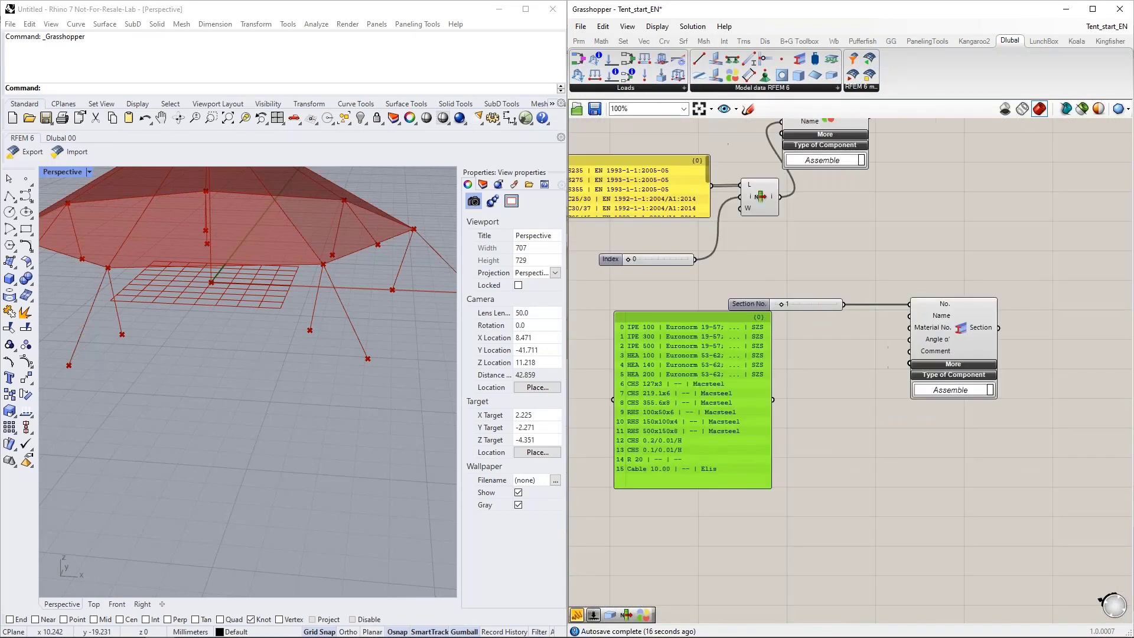
pyautogui.moveTo(713, 488); pyautogui.dragTo(703, 382)
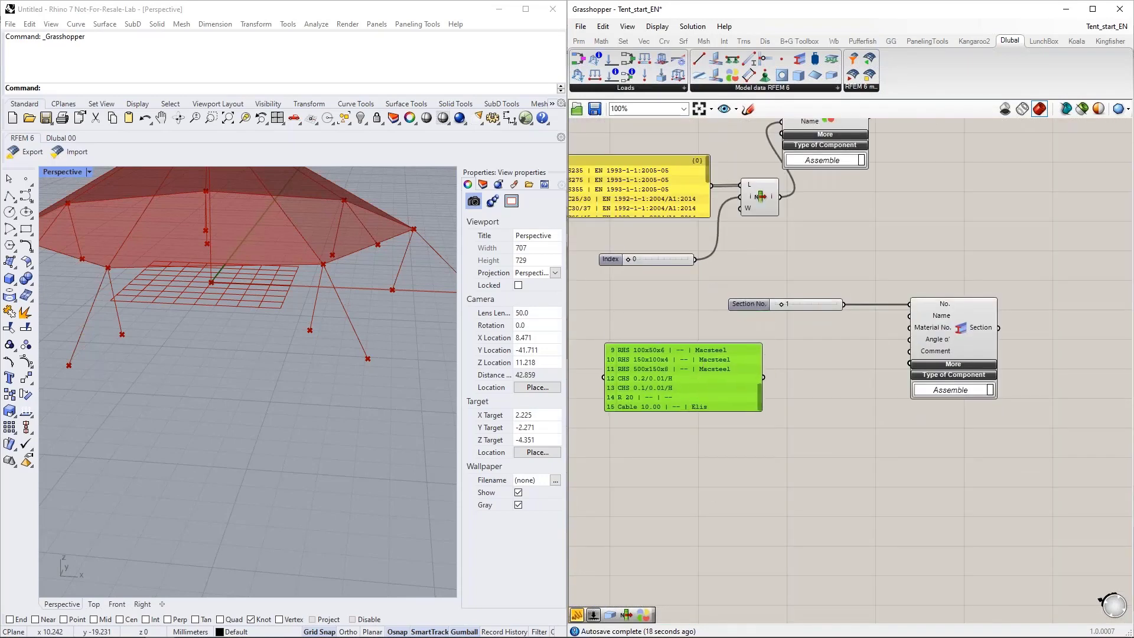
# Duplicate the S235 Index slider and List Item beside the section panel and connect the panel to List Item's list input
pyautogui.click(685, 260)
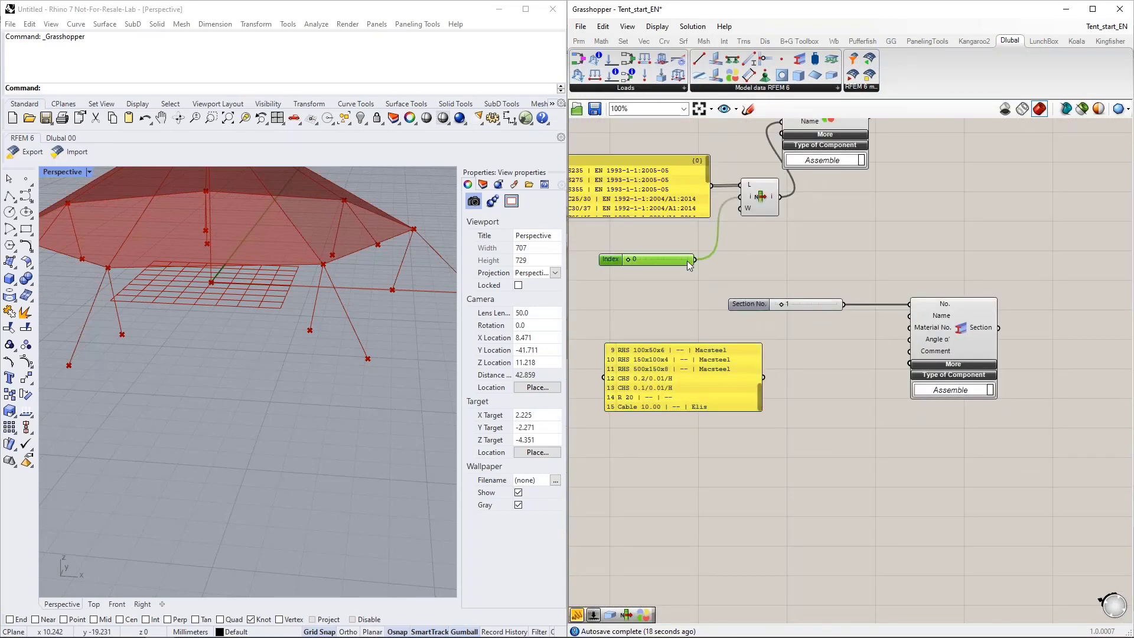
pyautogui.keyDown('shift'); pyautogui.click(763, 203); pyautogui.keyUp('shift')
pyautogui.keyDown('alt'); pyautogui.moveTo(763, 214); pyautogui.dragTo(817, 410); pyautogui.keyUp('alt')
pyautogui.moveTo(764, 377); pyautogui.dragTo(794, 382)
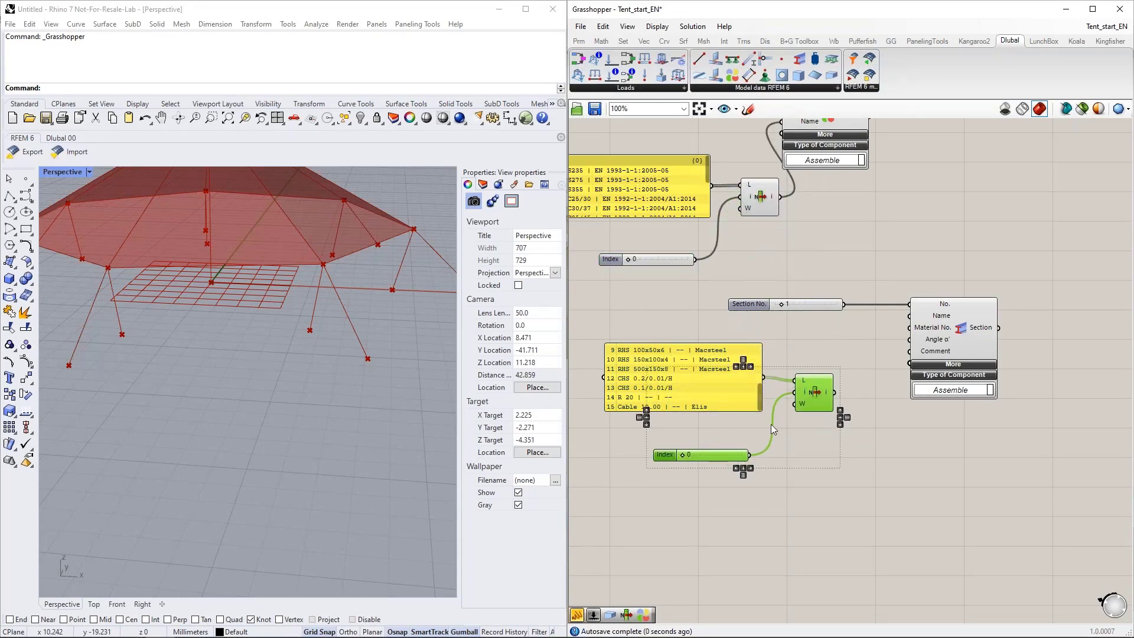
# Set the copied index to 12 for CHS 0.2/0.01/H and connect List Item's output to the Section component's Name input
pyautogui.moveTo(727, 457)
pyautogui.mouseDown()
pyautogui.moveTo(724, 443)
pyautogui.moveTo(730, 453)
pyautogui.mouseUp()
pyautogui.click(770, 497)
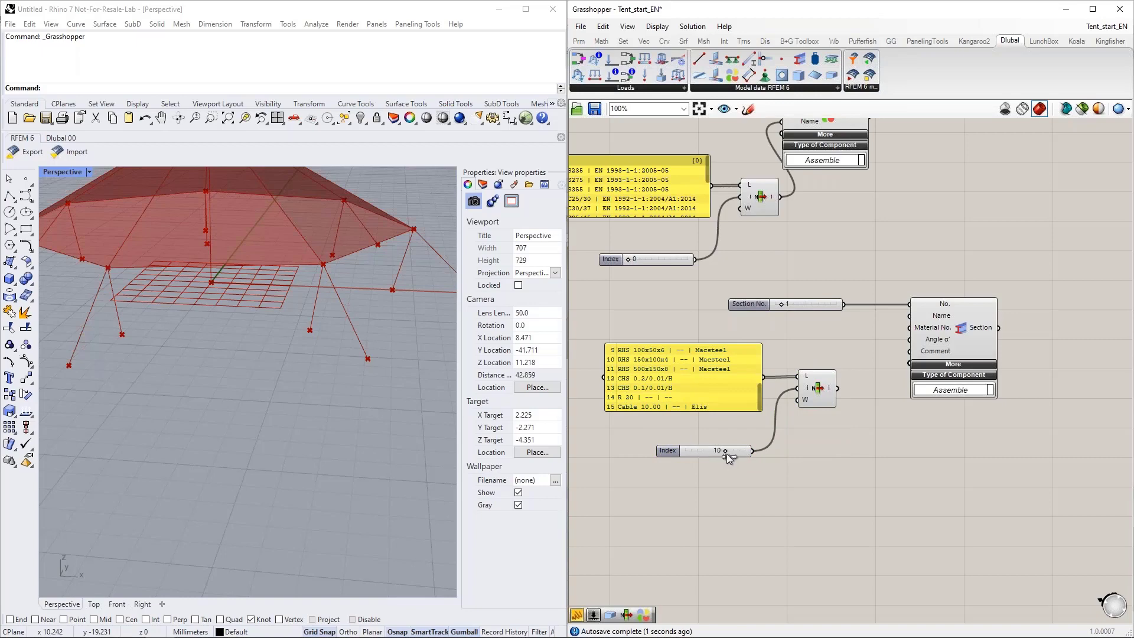
pyautogui.moveTo(732, 454); pyautogui.dragTo(736, 455)
pyautogui.moveTo(854, 451); pyautogui.dragTo(841, 451, button='right')
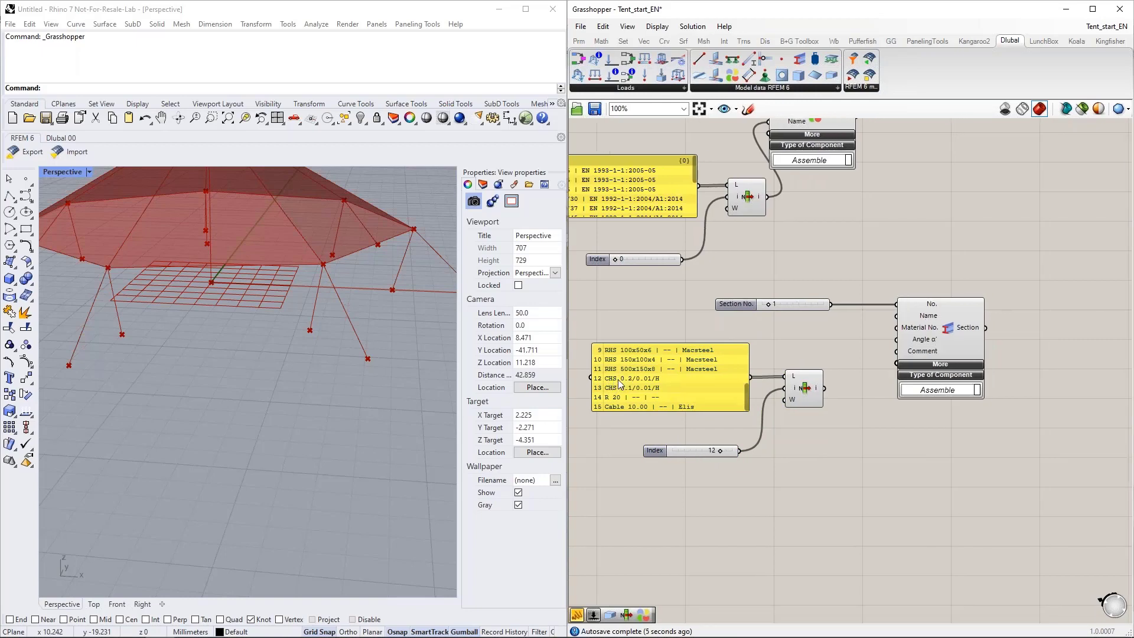
pyautogui.moveTo(825, 388); pyautogui.dragTo(897, 315)
pyautogui.moveTo(885, 448); pyautogui.dragTo(852, 443, button='right')
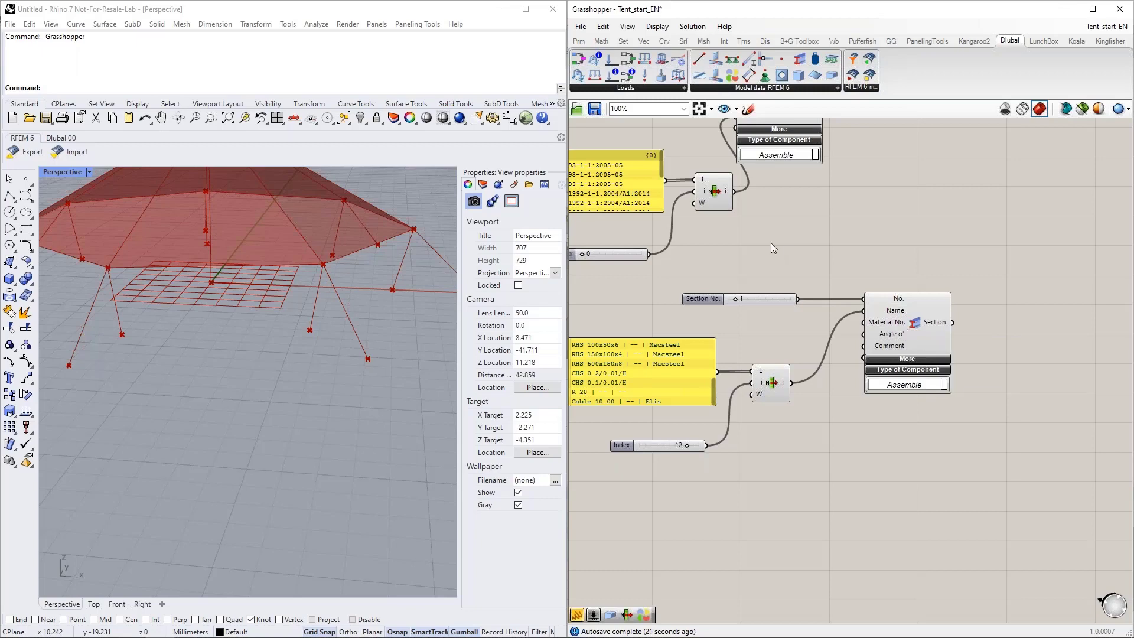
# Connect the S235 Material component's output to the Section component's Material No. input and check the inherited value
pyautogui.moveTo(771, 243); pyautogui.dragTo(856, 308, button='right')
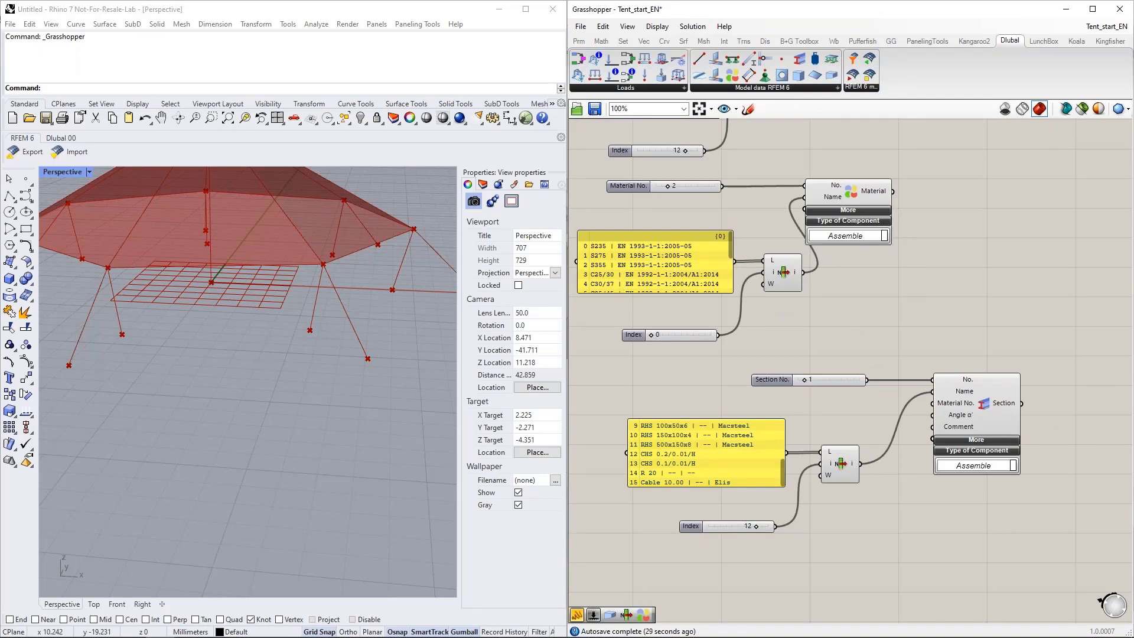
pyautogui.moveTo(893, 192); pyautogui.dragTo(932, 403)
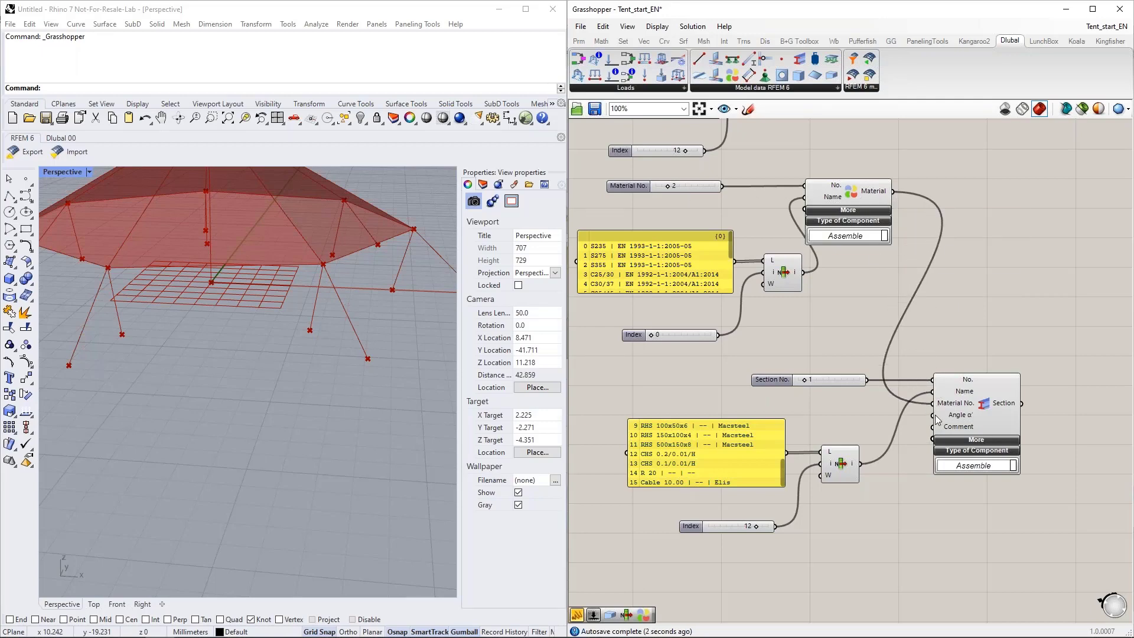
pyautogui.moveTo(949, 406)
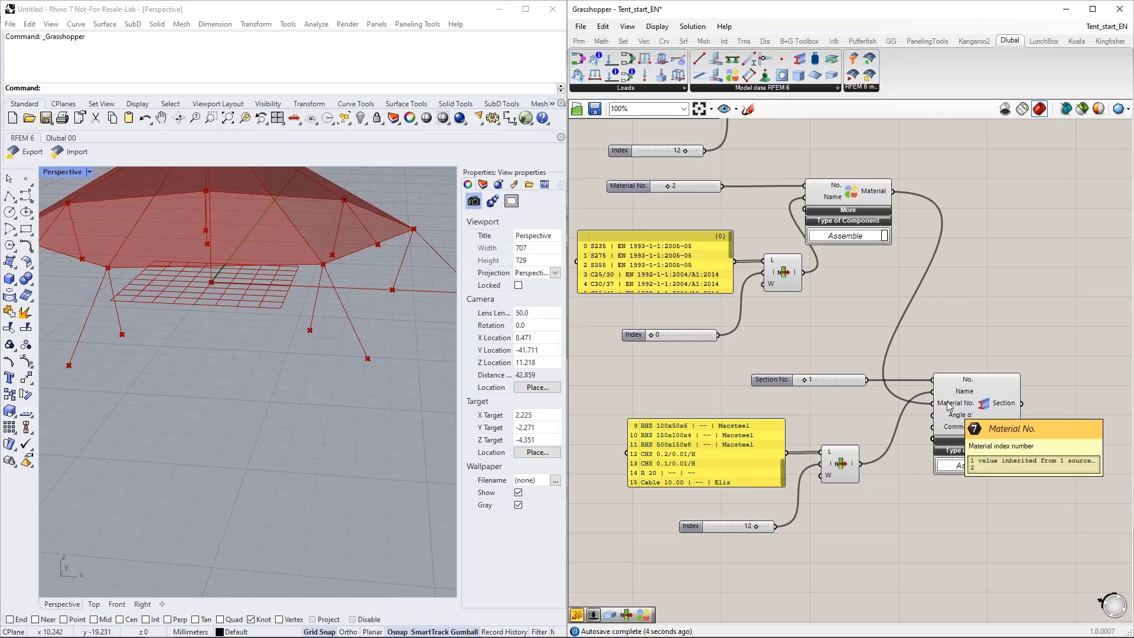
pyautogui.click(693, 186)
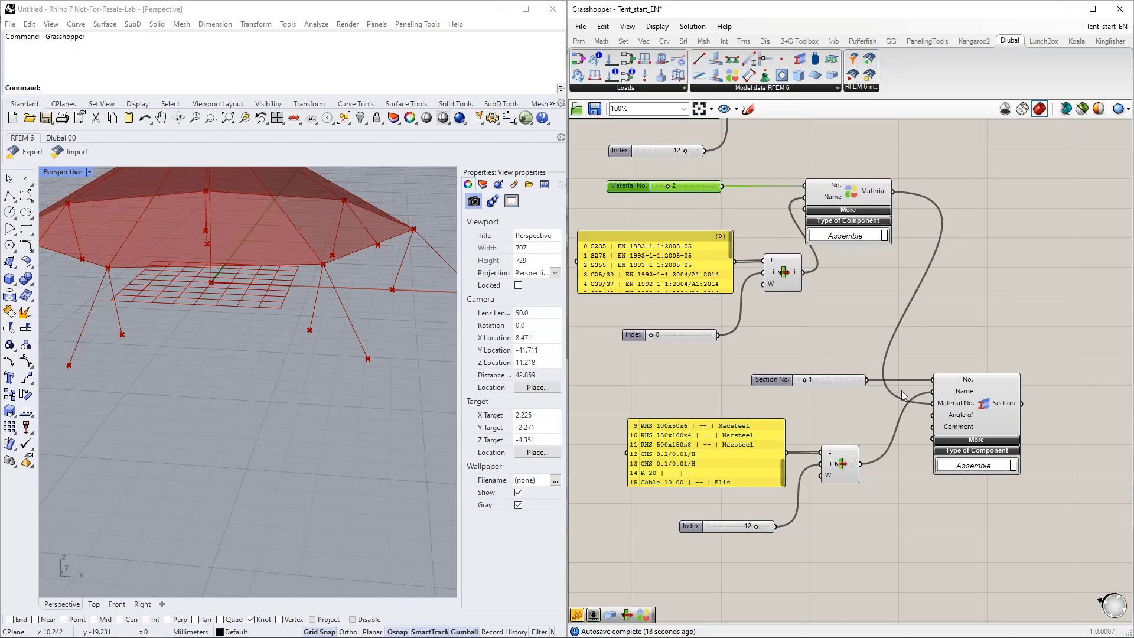
pyautogui.moveTo(956, 408)
# Review the two material definitions, selecting the Glass-PTFE and S235 Material components in turn
pyautogui.moveTo(915, 517); pyautogui.dragTo(900, 490, button='right')
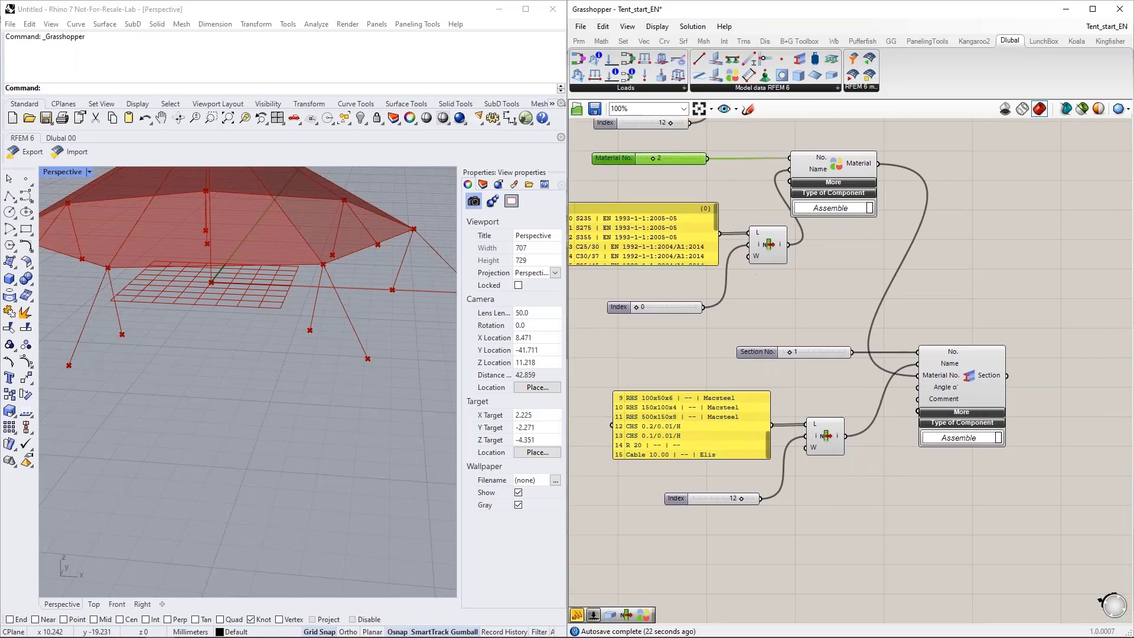
pyautogui.scroll(-1, 895, 493)
pyautogui.rightClick(858, 291)
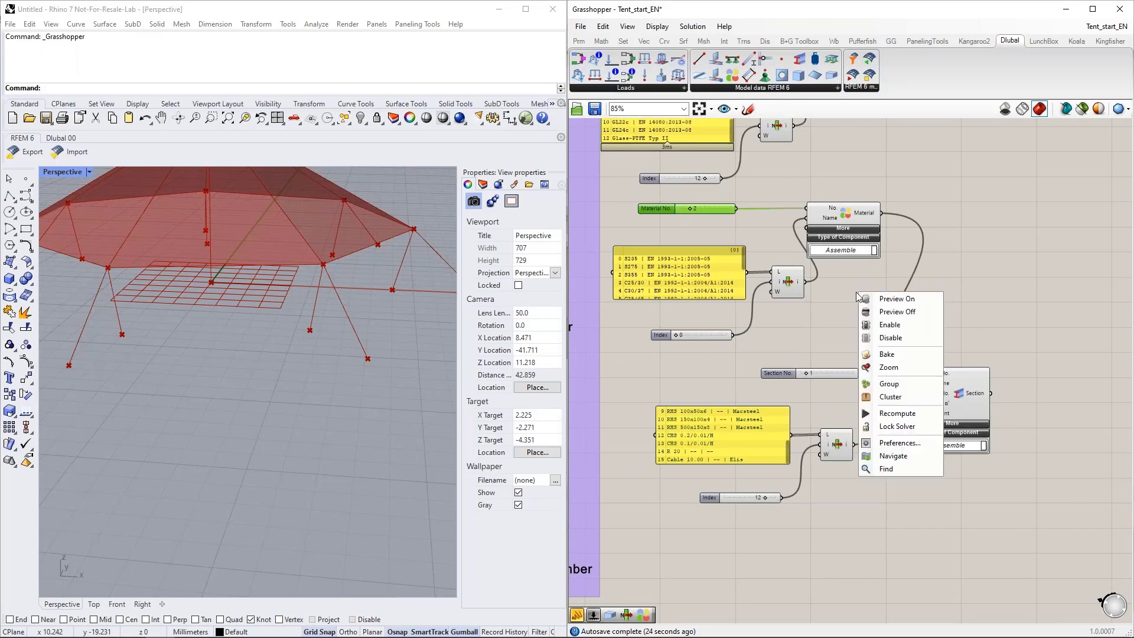
pyautogui.click(765, 236)
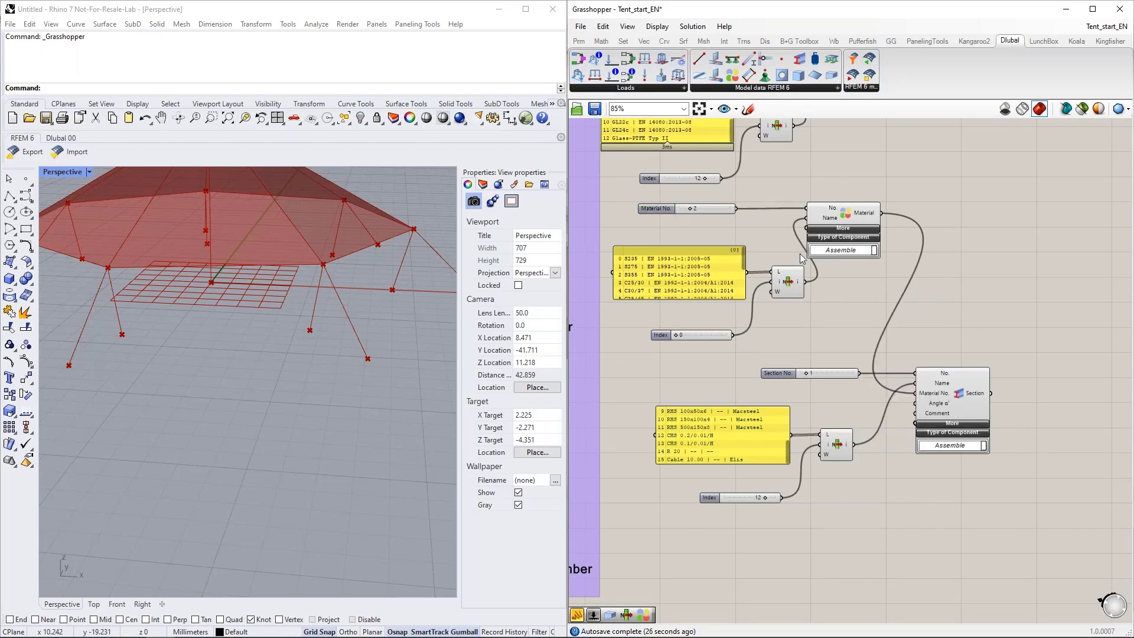
pyautogui.moveTo(832, 304); pyautogui.dragTo(822, 409, button='right')
pyautogui.scroll(-1, 825, 395)
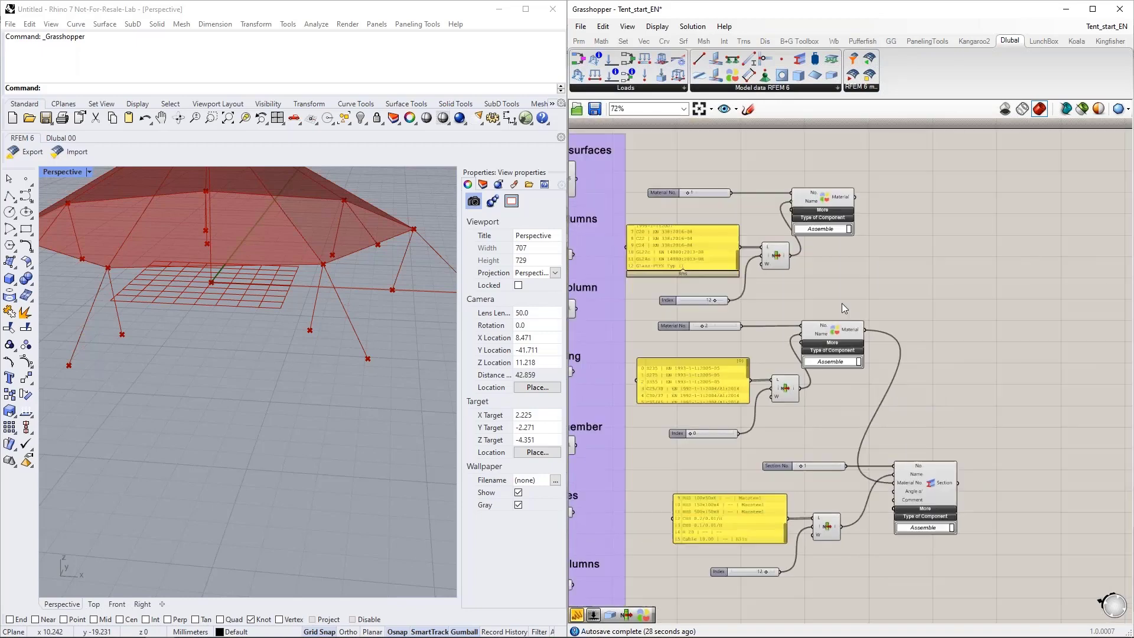
pyautogui.click(825, 201)
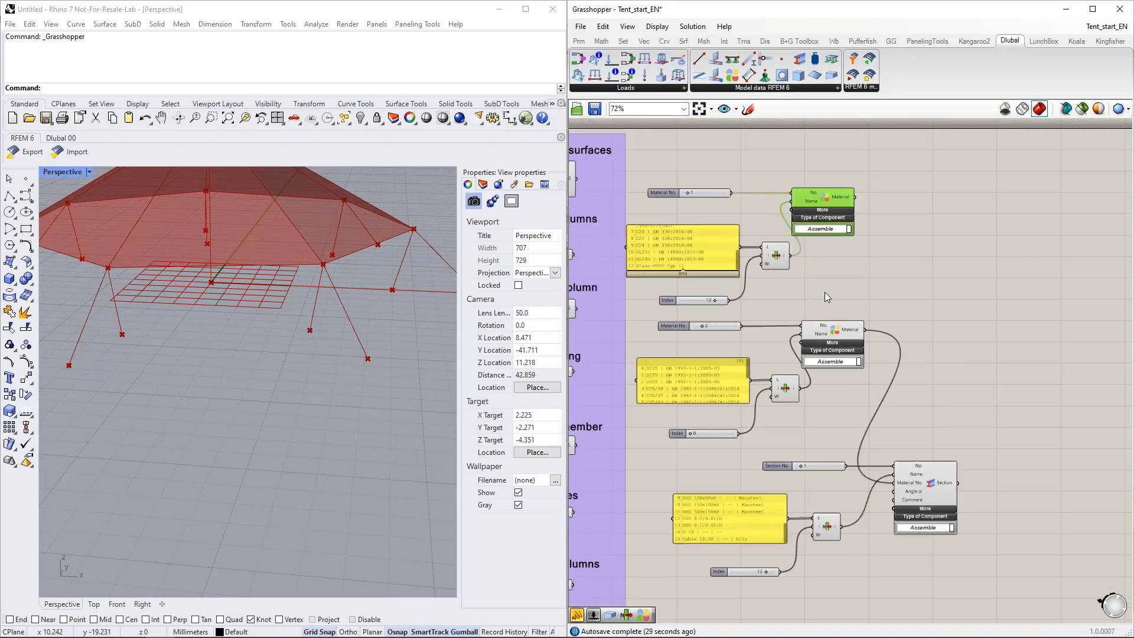
pyautogui.click(845, 329)
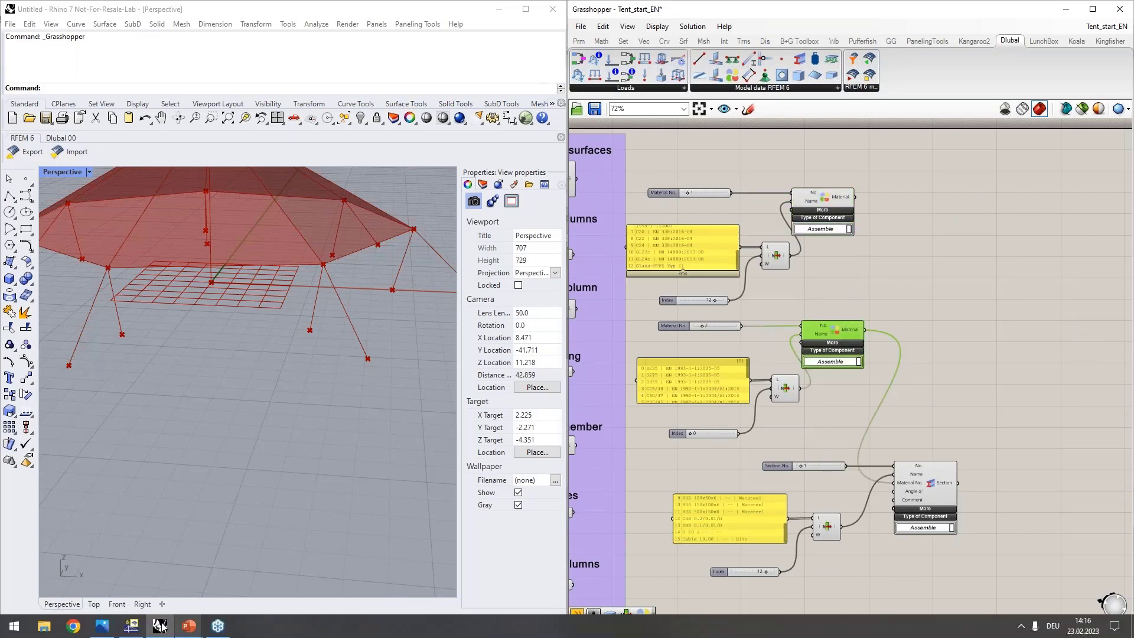
# Switch to RFEM, highlight the Glass-PTFE Typ II and S235 materials in the Webinar model, and return to Grasshopper
pyautogui.click(131, 625)
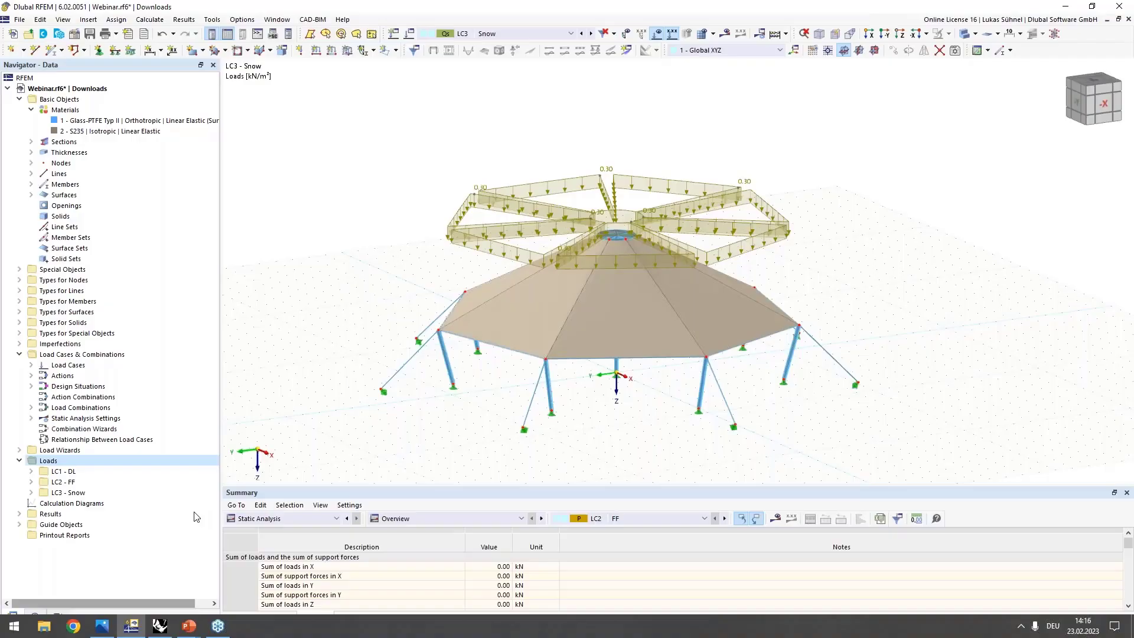
pyautogui.click(76, 121)
pyautogui.click(77, 130)
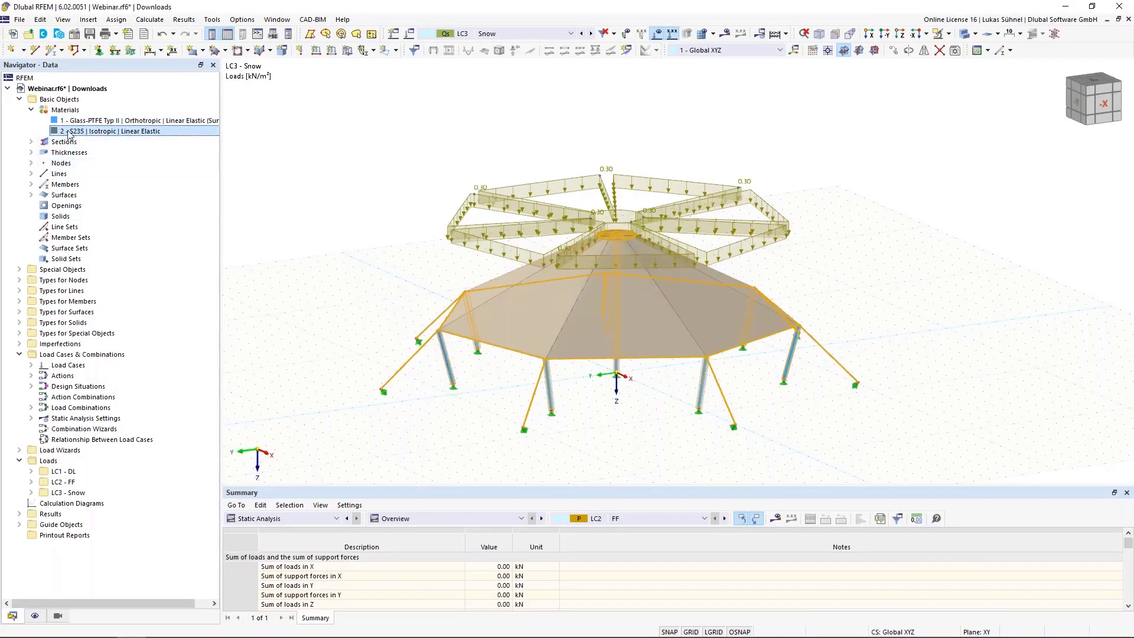
pyautogui.click(1067, 7)
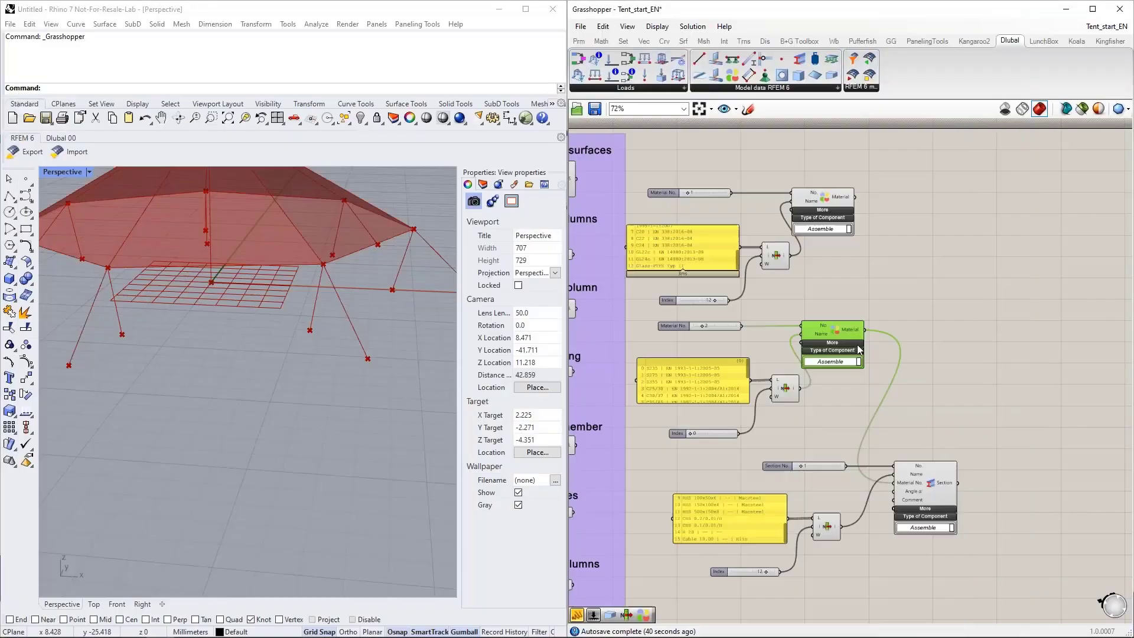
pyautogui.doubleClick(814, 398)
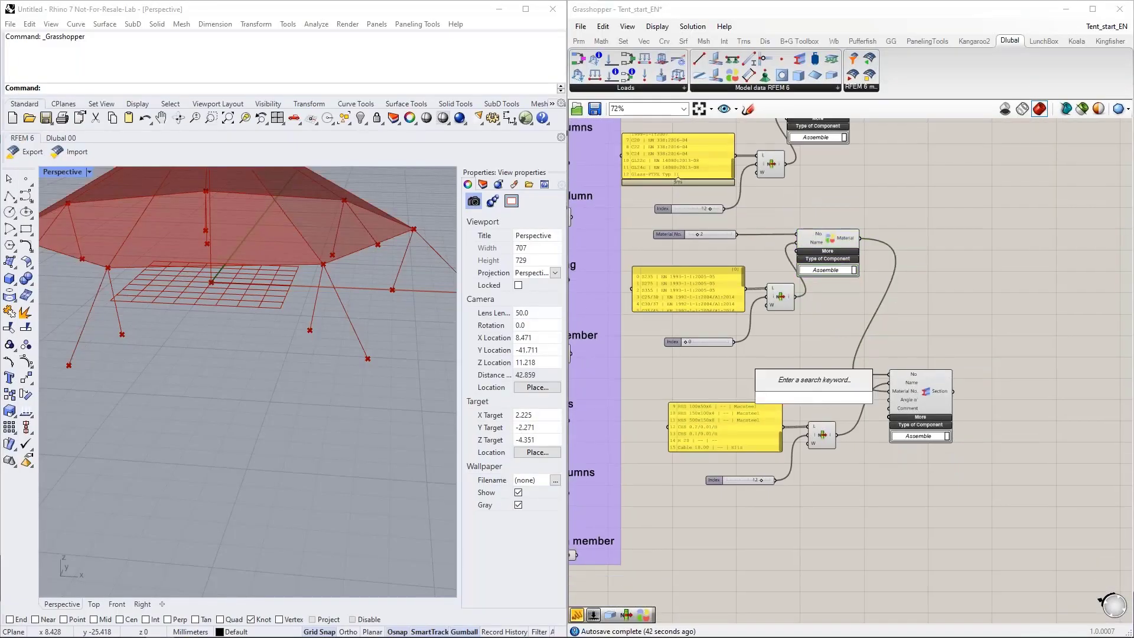
pyautogui.click(816, 406)
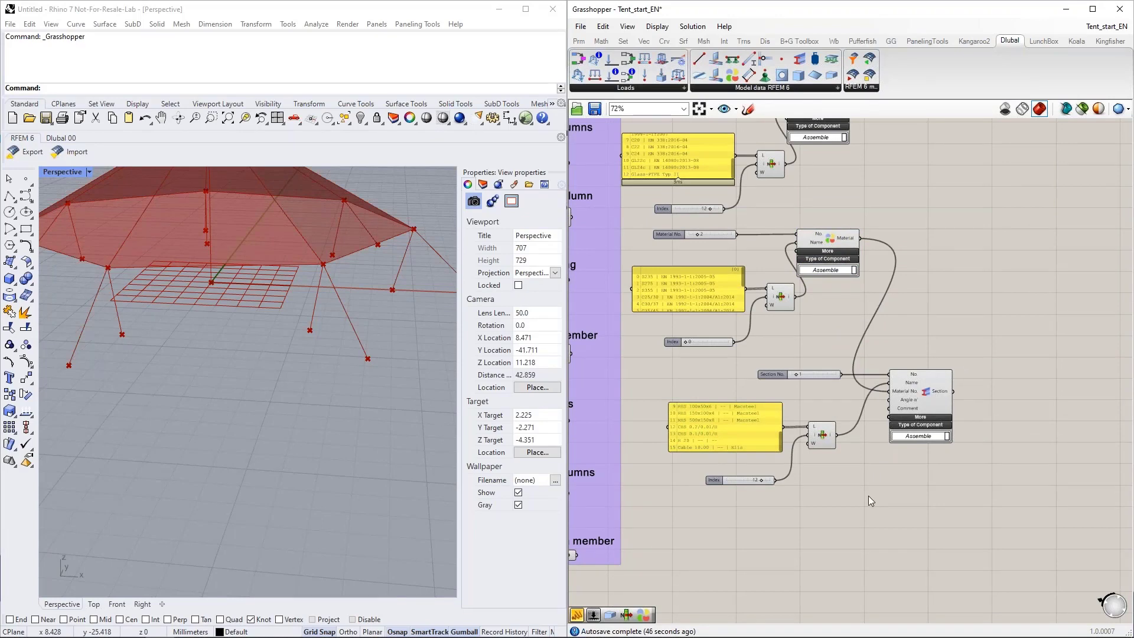
# Duplicate the whole section definition with its sliders, panel and List Item, and place the copy directly below the original
pyautogui.moveTo(898, 540); pyautogui.dragTo(888, 477, button='right')
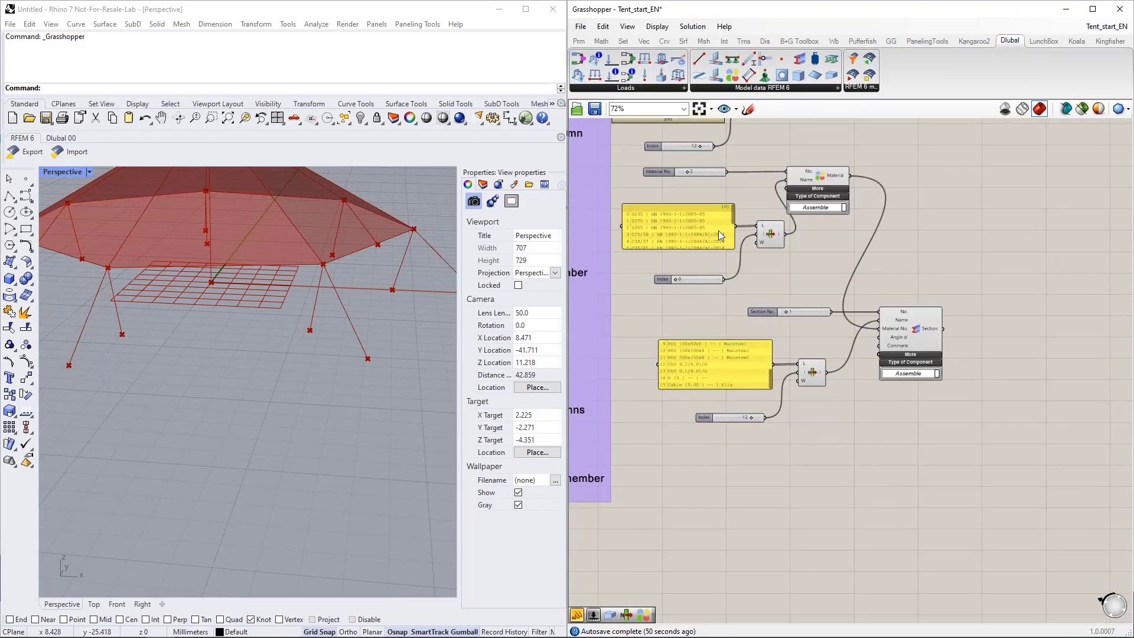
pyautogui.moveTo(817, 506); pyautogui.dragTo(806, 454, button='right')
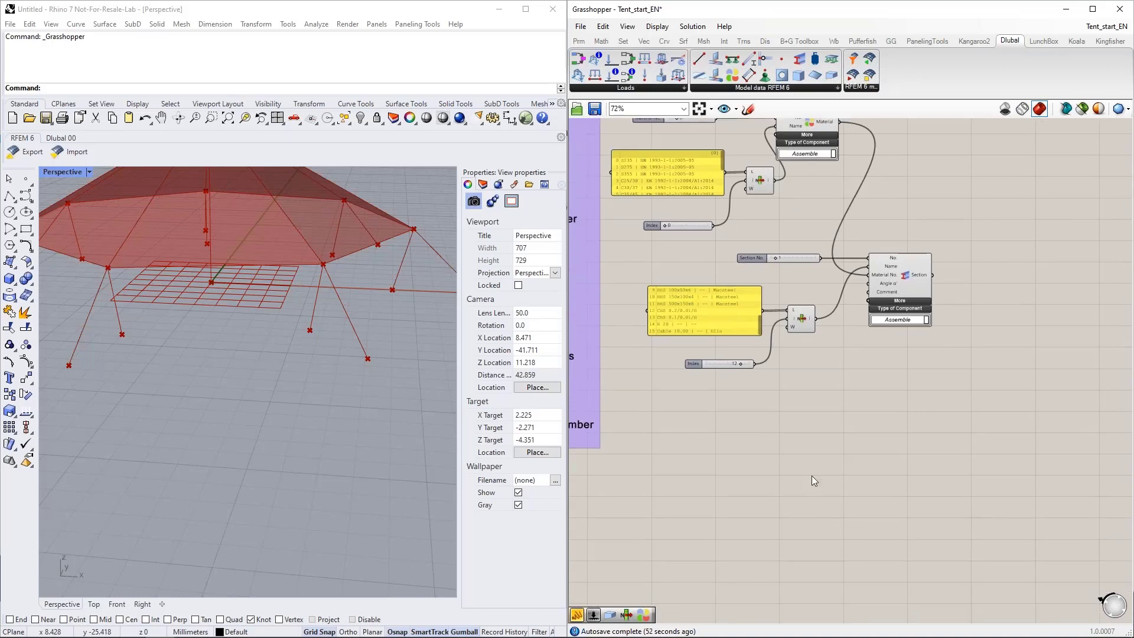
pyautogui.moveTo(949, 451); pyautogui.dragTo(688, 253)
pyautogui.moveTo(845, 502); pyautogui.dragTo(838, 453, button='right')
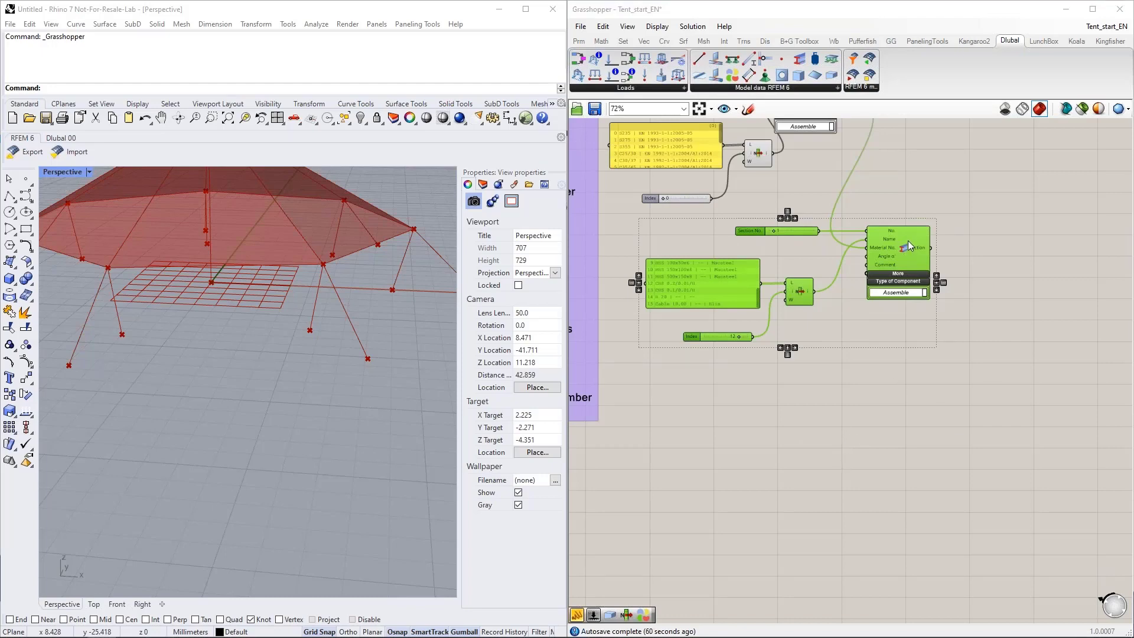
pyautogui.moveTo(905, 247); pyautogui.dragTo(902, 374)
pyautogui.hotkey('ctrl', 'c')
pyautogui.hotkey('ctrl', 'v')
pyautogui.moveTo(902, 382); pyautogui.dragTo(902, 386)
pyautogui.click(755, 459)
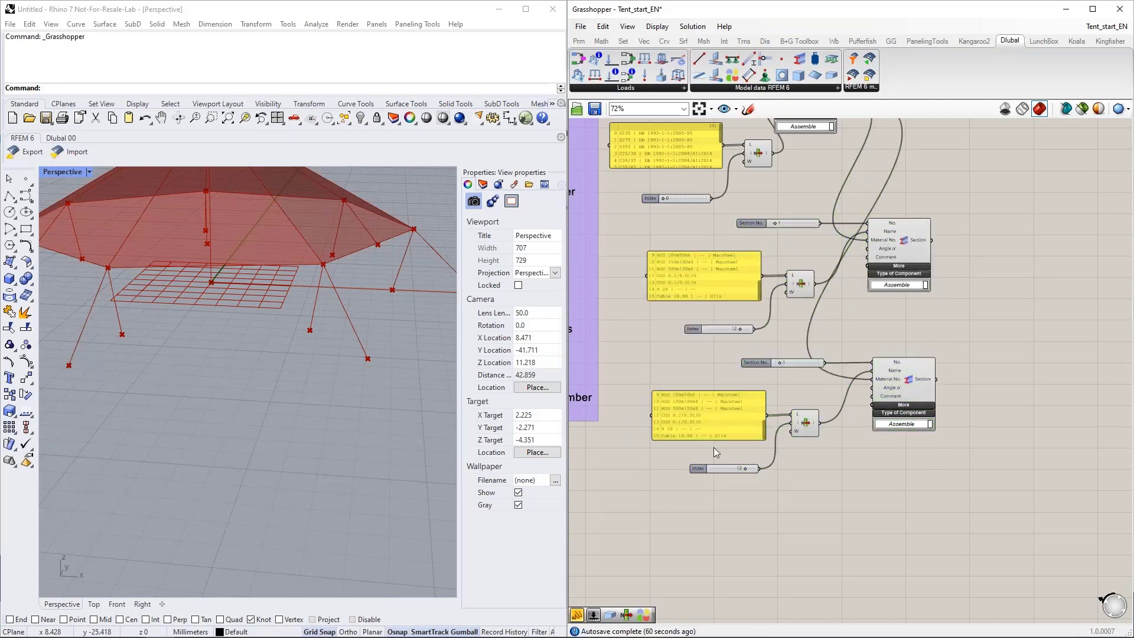
# Set the duplicated definition's Section No. to 2 and its list index to 13 for CHS 0.1/0.01/H
pyautogui.scroll(2, 746, 470)
pyautogui.moveTo(746, 471); pyautogui.dragTo(748, 471)
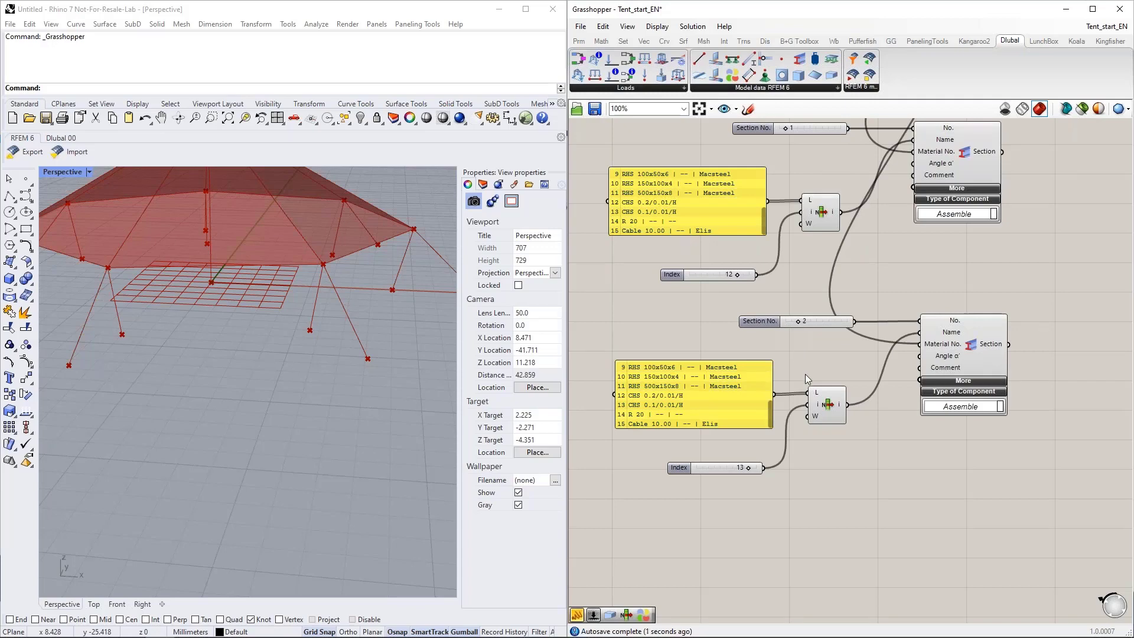
pyautogui.scroll(-1, 845, 461)
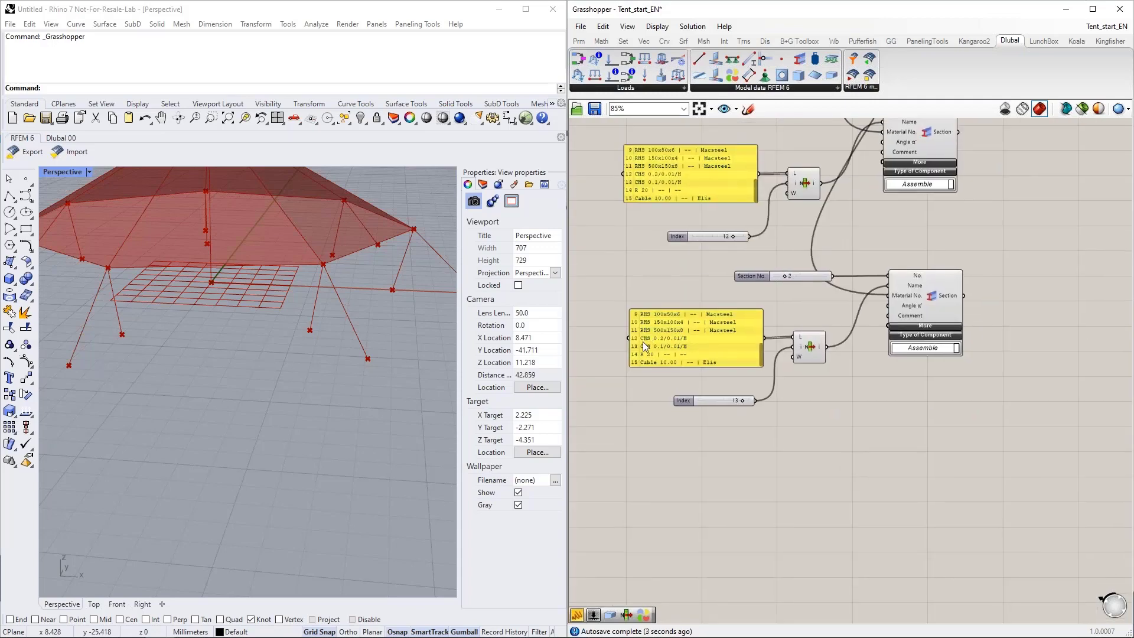
# Duplicate the second section definition directly below itself and set the new copy's Section No. to 3
pyautogui.moveTo(973, 493); pyautogui.dragTo(642, 268)
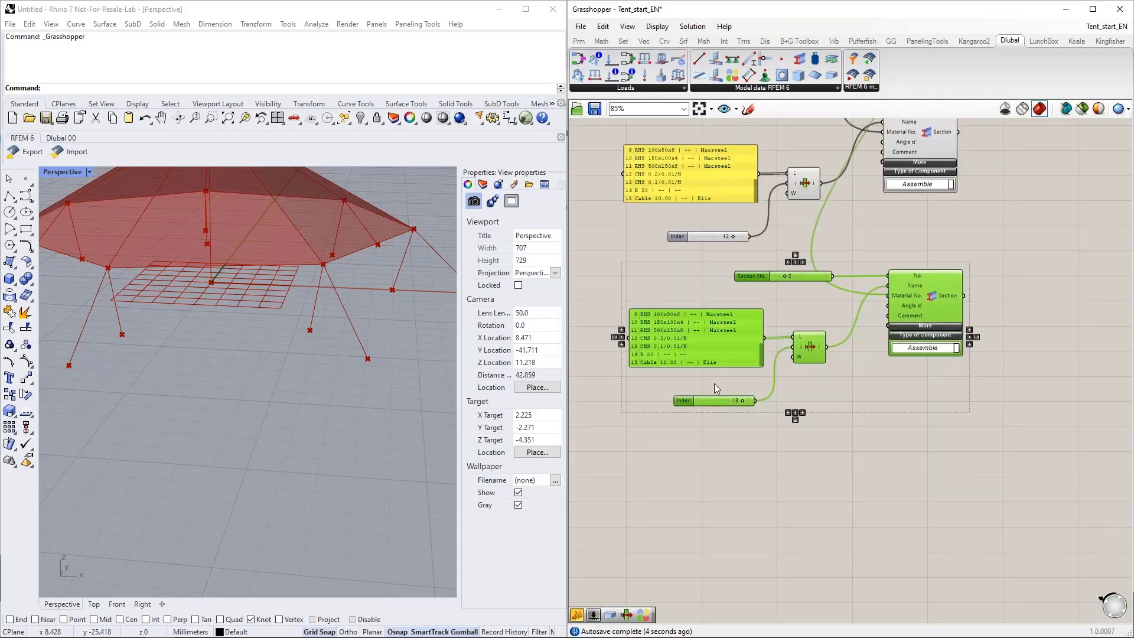
pyautogui.keyDown('alt'); pyautogui.moveTo(932, 304); pyautogui.dragTo(929, 477); pyautogui.keyUp('alt')
pyautogui.click(863, 393)
pyautogui.scroll(-3, 815, 331)
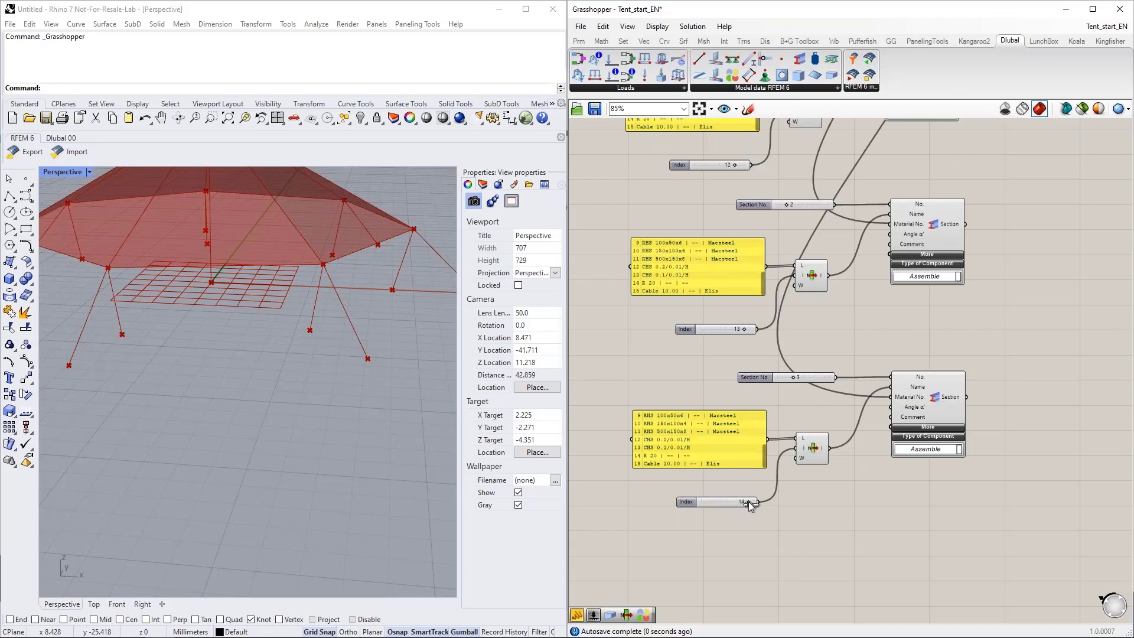
# Set the third section definition's list index to 14 for R 20 and duplicate the whole definition directly below itself
pyautogui.scroll(-4, 807, 531)
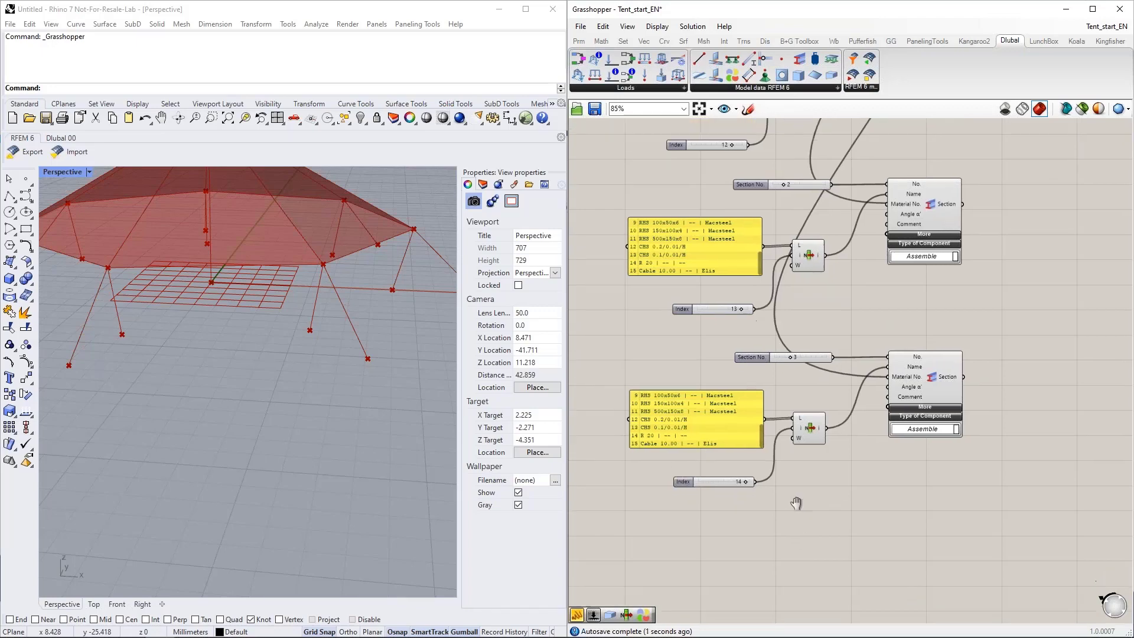
pyautogui.scroll(2, 826, 441)
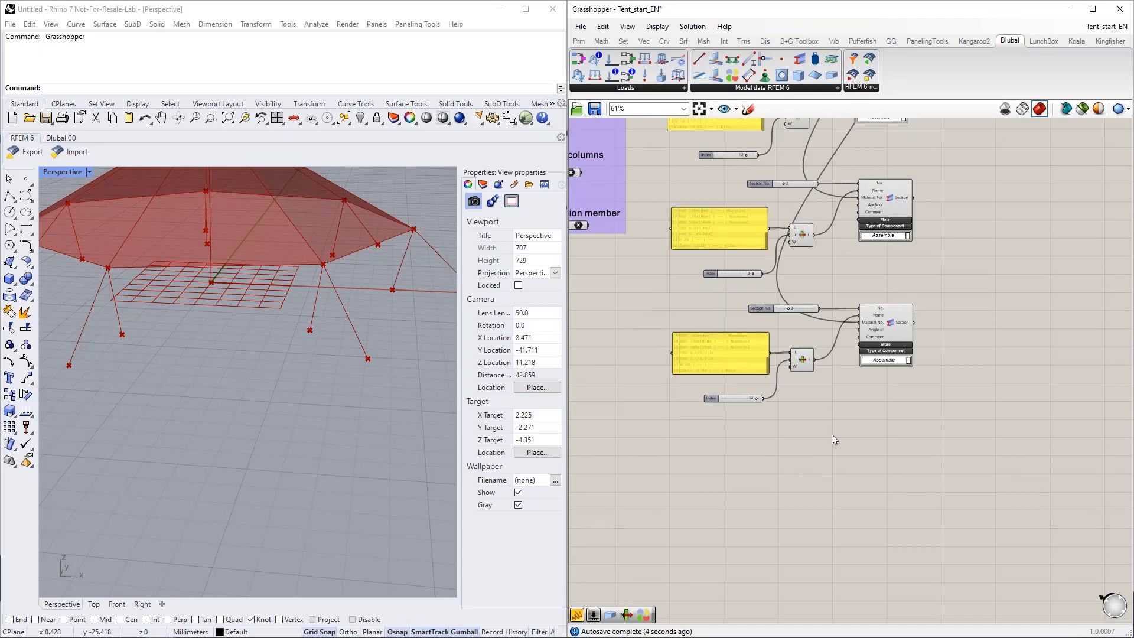
pyautogui.moveTo(927, 438); pyautogui.dragTo(657, 273)
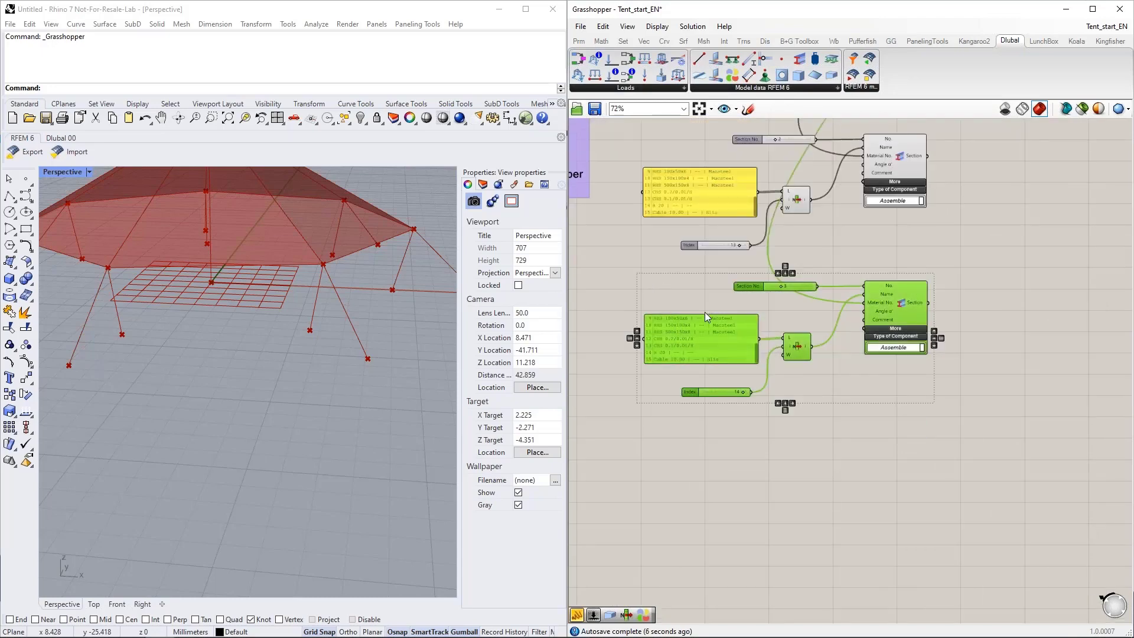
pyautogui.keyDown('alt'); pyautogui.moveTo(905, 308); pyautogui.dragTo(906, 441); pyautogui.keyUp('alt')
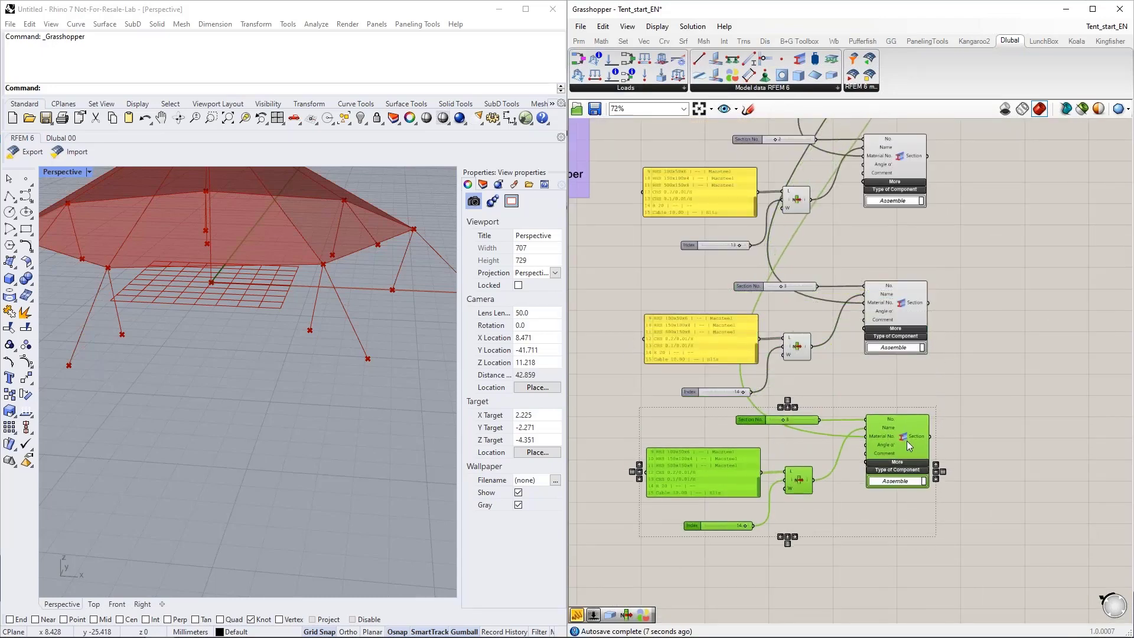
# Set the newest copy's Section No. to 4 and its list index to 15 for Cable 10.00
pyautogui.click(785, 423)
pyautogui.moveTo(790, 423); pyautogui.dragTo(792, 423)
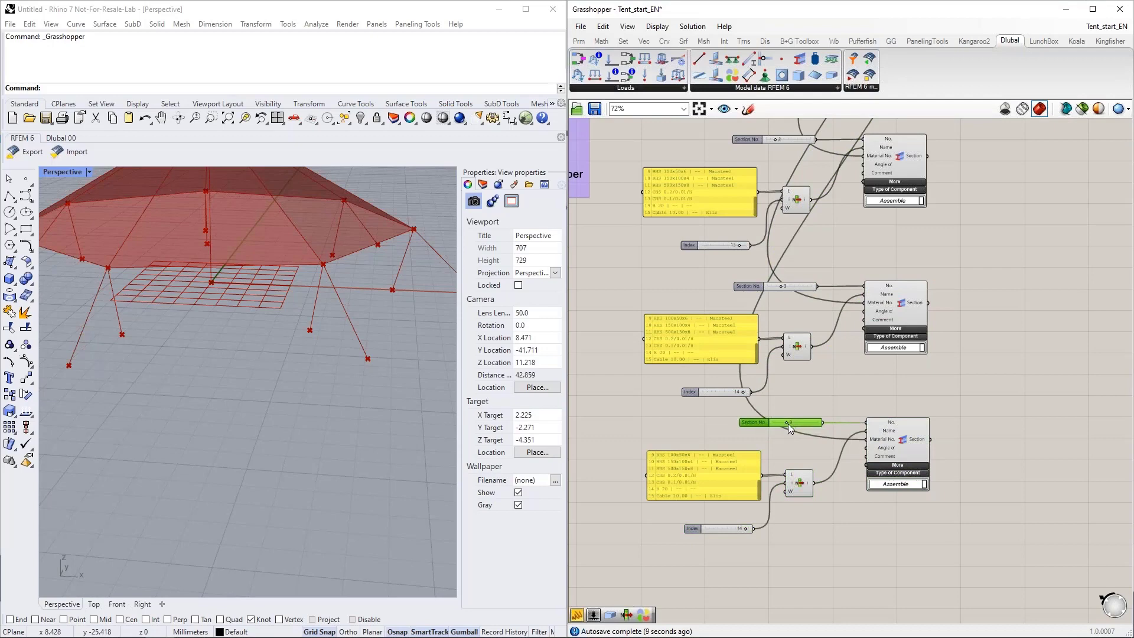
pyautogui.scroll(1, 747, 523)
pyautogui.scroll(1, 739, 529)
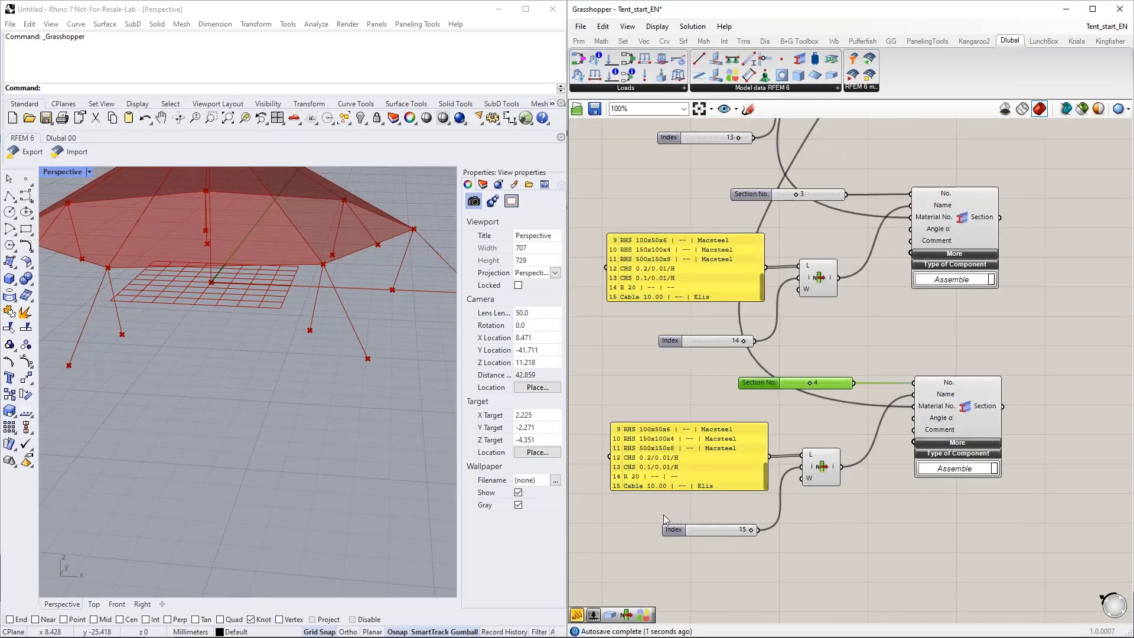
# Add a Thickness component on the canvas below the fourth section definition
pyautogui.moveTo(273, 307); pyautogui.dragTo(223, 392, button='right')
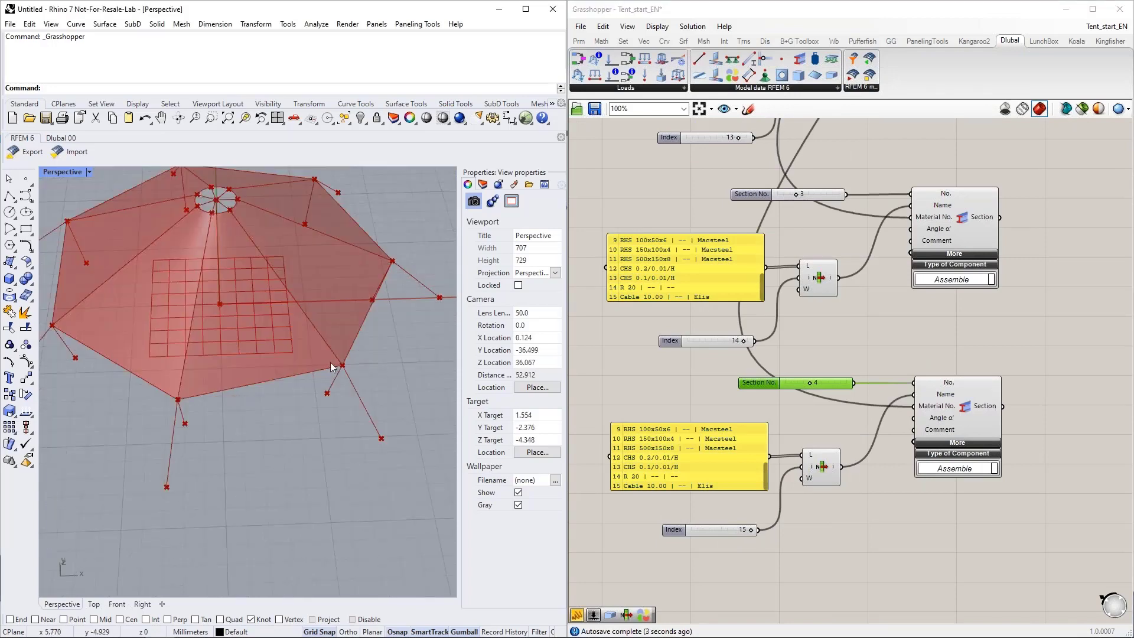
pyautogui.scroll(-3, 726, 433)
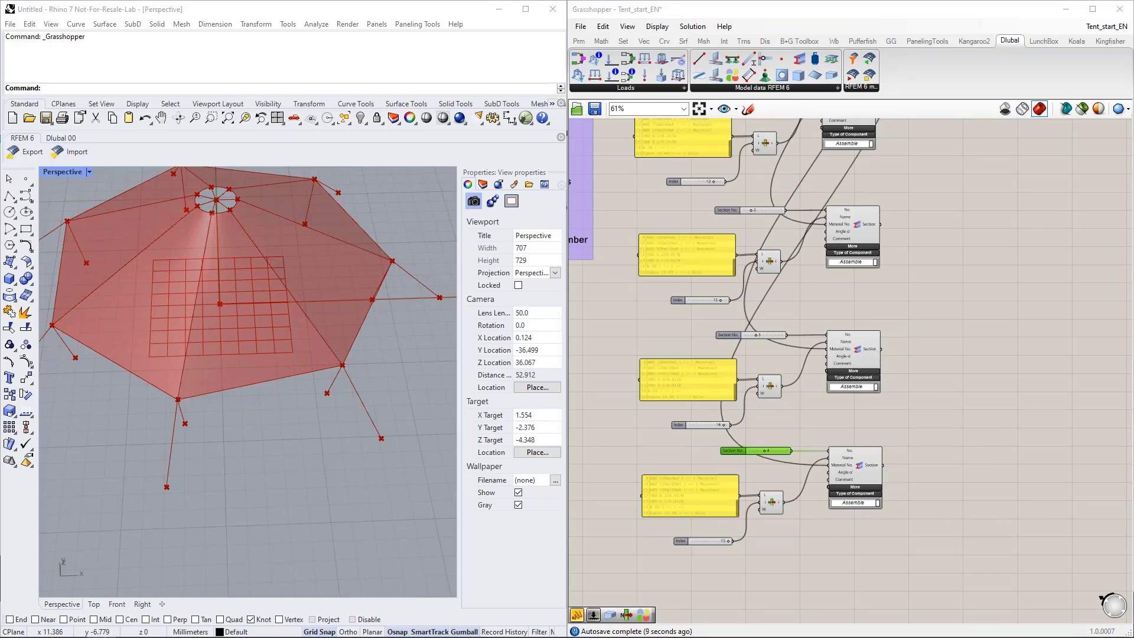
pyautogui.moveTo(854, 591); pyautogui.dragTo(858, 343, button='right')
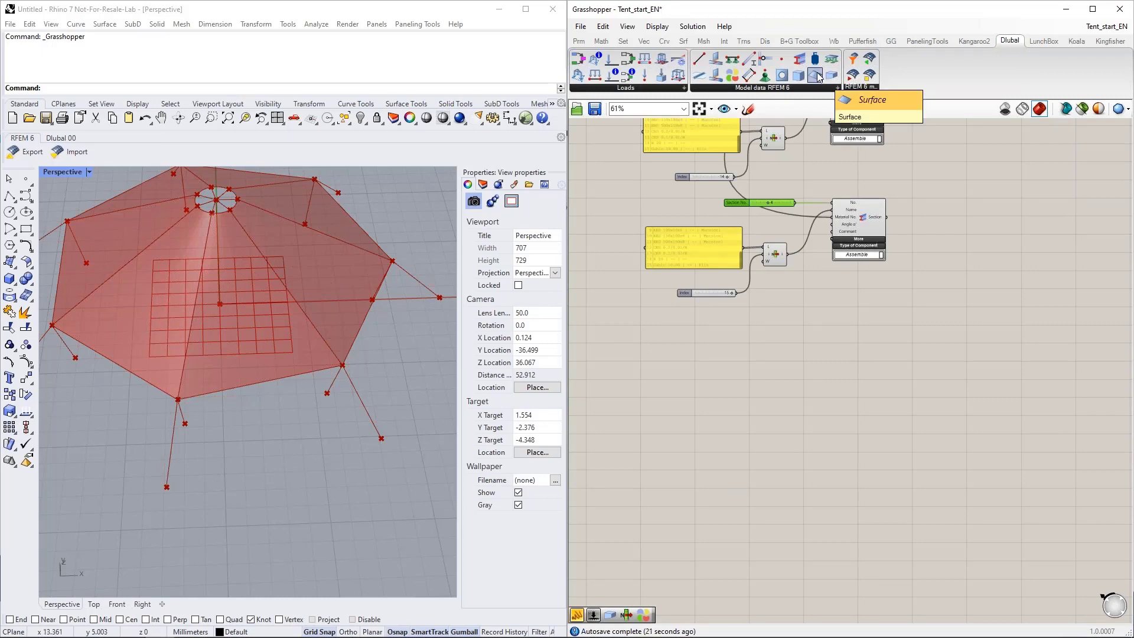
pyautogui.moveTo(831, 82); pyautogui.dragTo(852, 368)
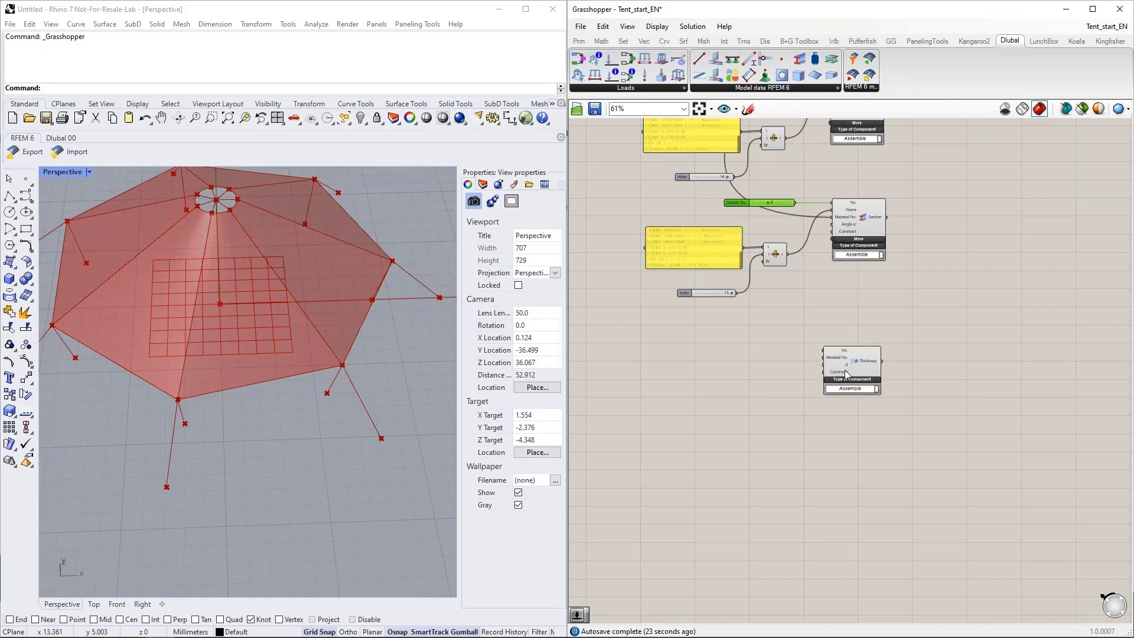
pyautogui.scroll(1, 851, 367)
pyautogui.scroll(1, 731, 368)
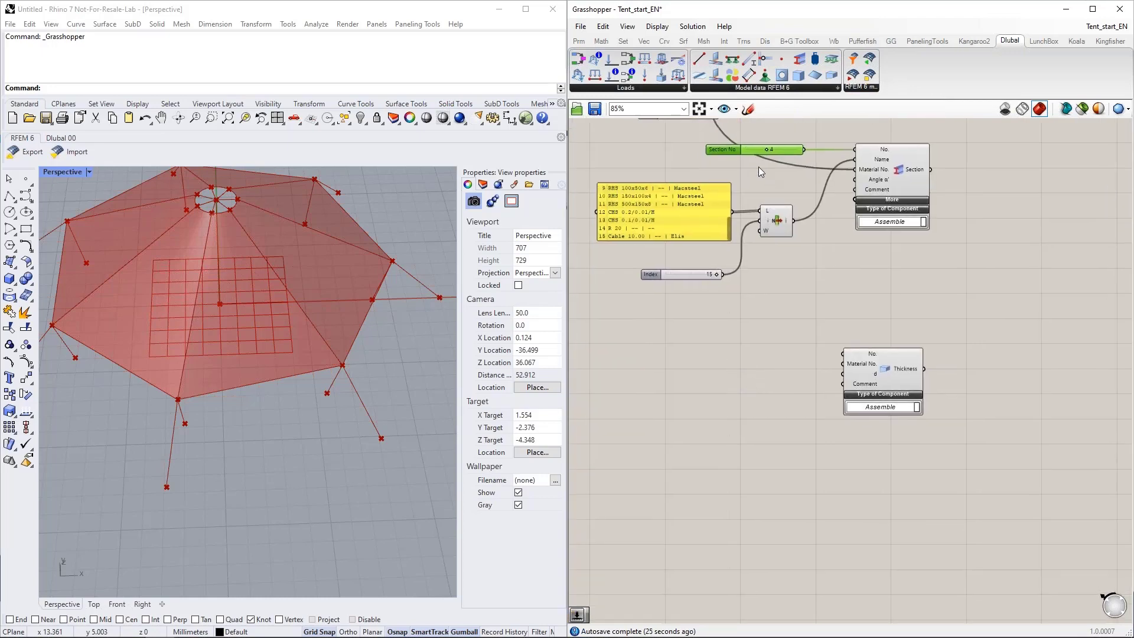
# Copy the Section No. slider beside the Thickness component, set it to 1 and connect it to the No. input
pyautogui.hotkey('ctrl', 'c')
pyautogui.hotkey('ctrl', 'v')
pyautogui.moveTo(750, 153); pyautogui.dragTo(756, 356)
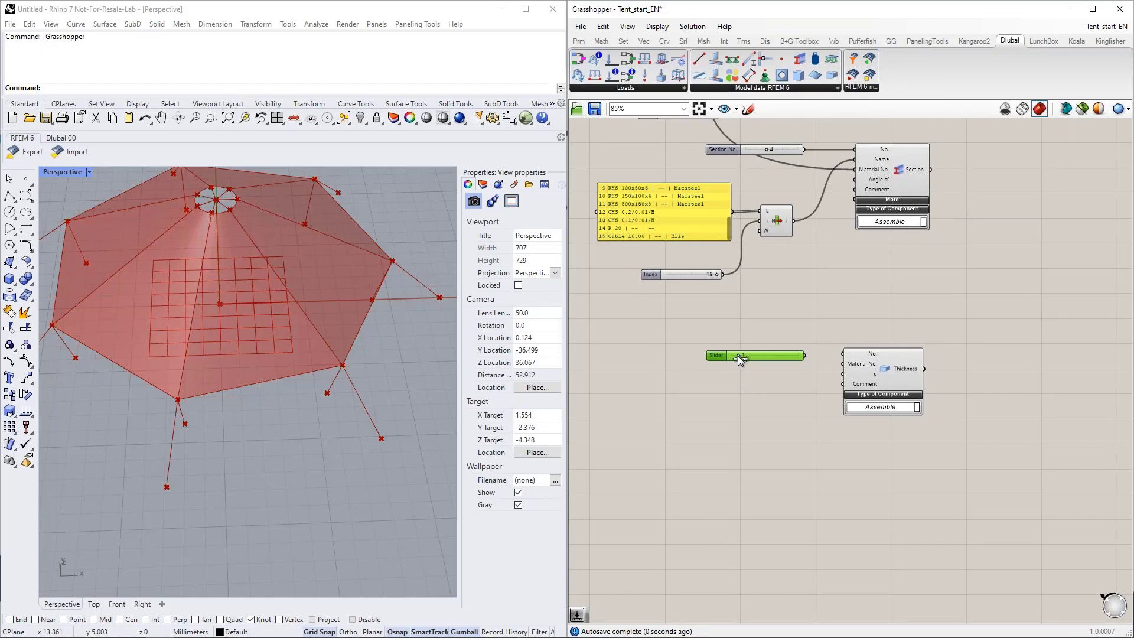
pyautogui.doubleClick(739, 356)
pyautogui.click(826, 470)
pyautogui.moveTo(807, 355); pyautogui.dragTo(842, 353)
# Connect the first material, Glass-PTFE Typ II, to the Thickness component's Material No. input and place the component back below the sections
pyautogui.scroll(-5, 781, 375)
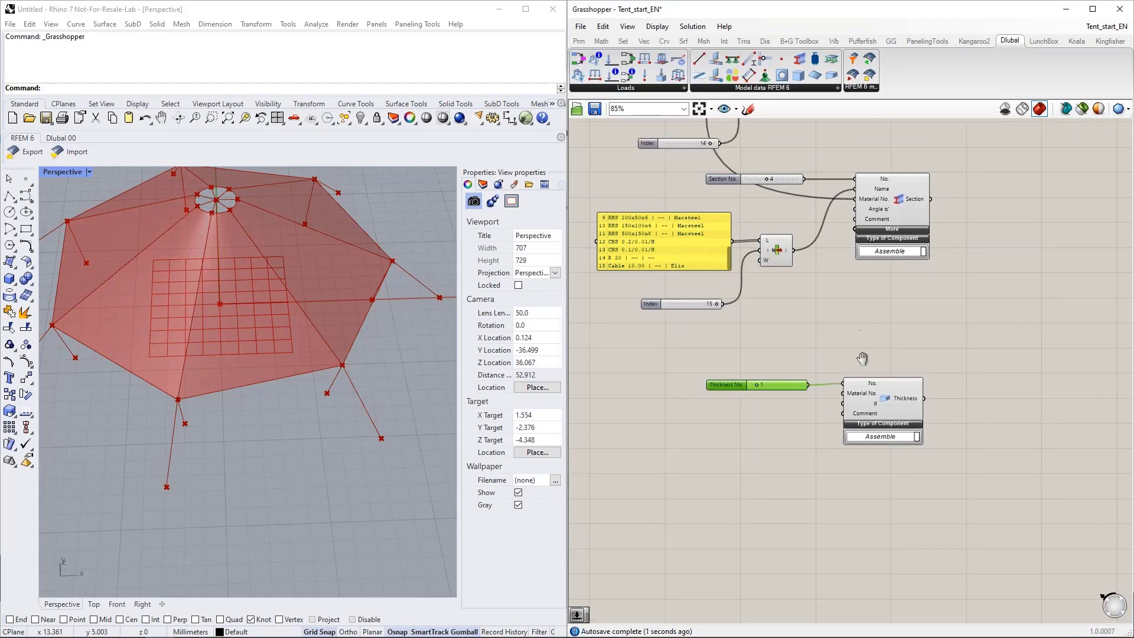
pyautogui.scroll(4, 913, 160)
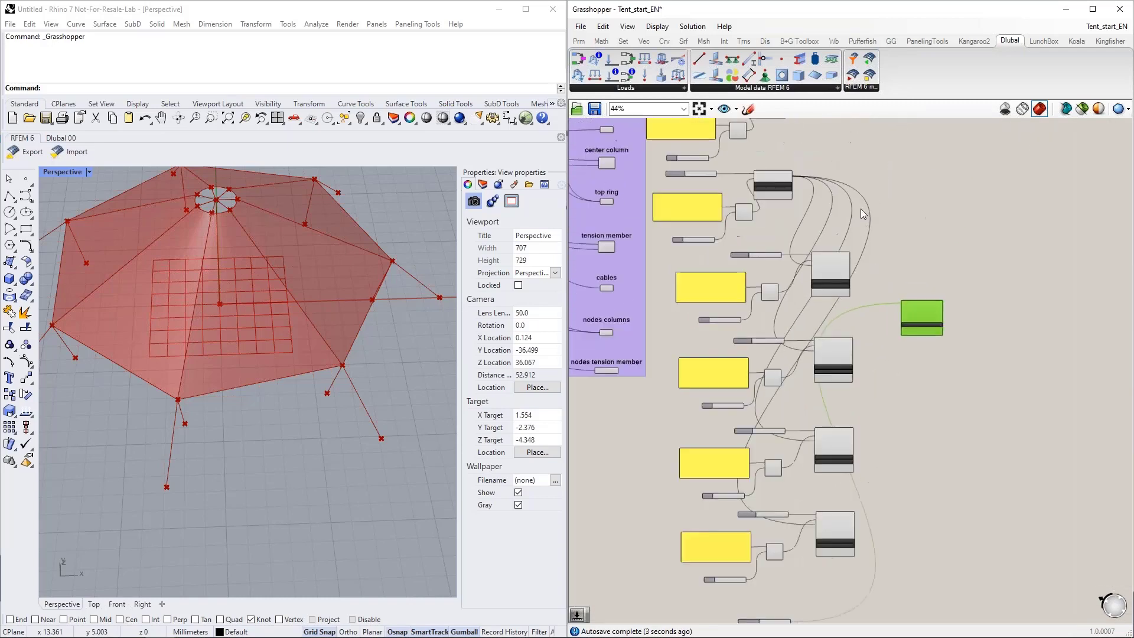
pyautogui.moveTo(756, 150); pyautogui.dragTo(939, 496)
pyautogui.scroll(-1, 958, 268)
pyautogui.scroll(-3, 958, 269)
pyautogui.moveTo(967, 365); pyautogui.dragTo(913, 555)
pyautogui.scroll(6, 912, 555)
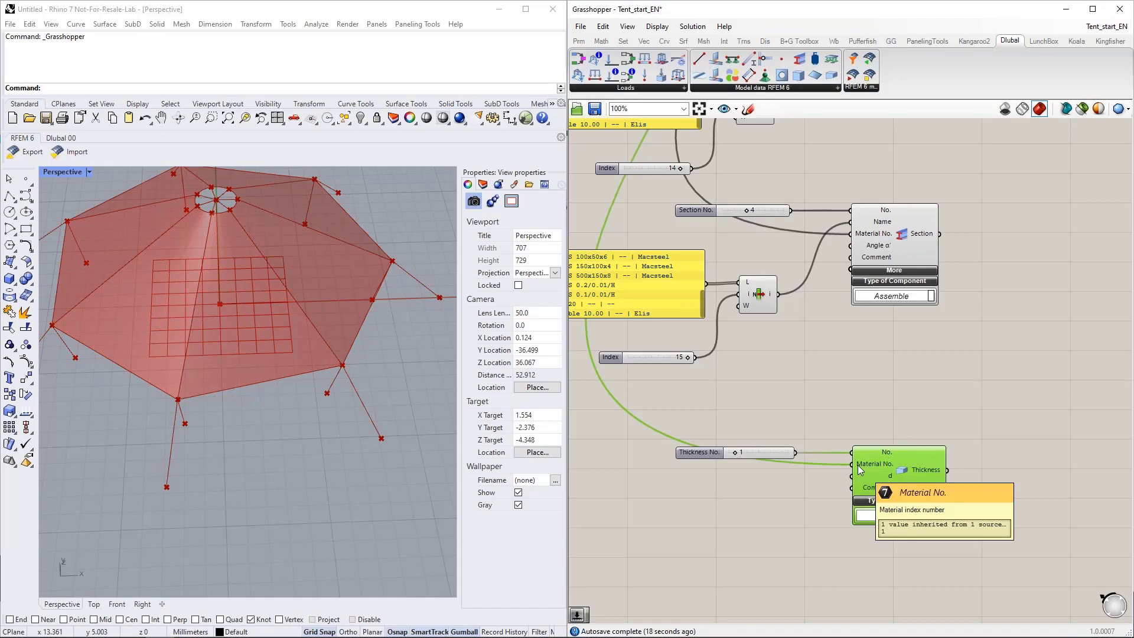
# Review the material, section and thickness definitions on the canvas
pyautogui.scroll(-4, 857, 465)
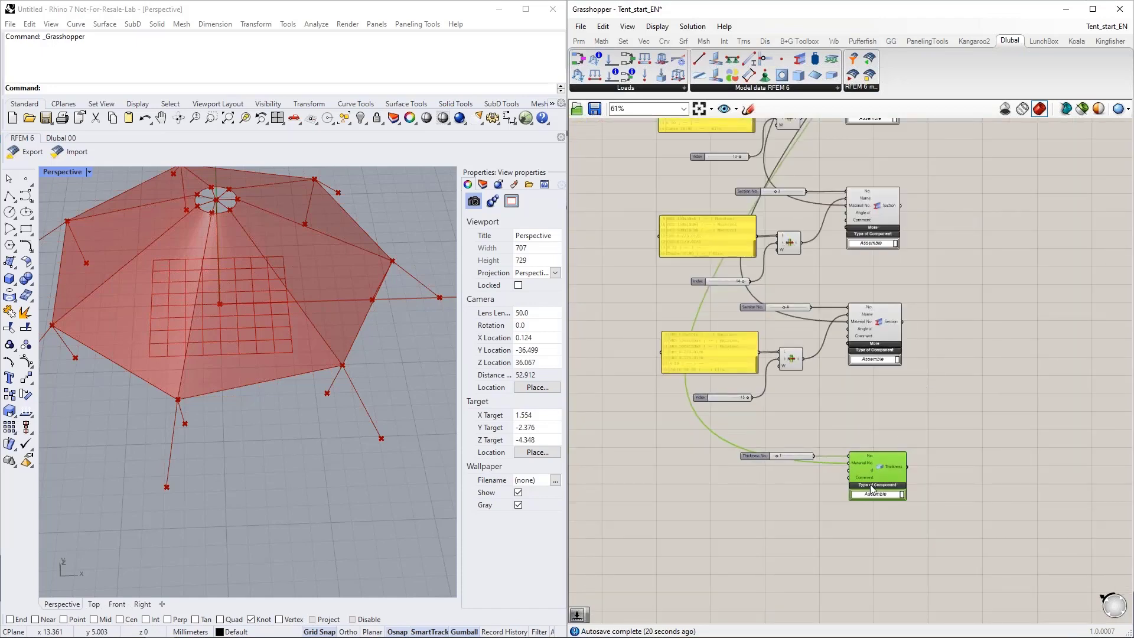
pyautogui.moveTo(944, 196); pyautogui.dragTo(913, 510, button='right')
pyautogui.scroll(4, 649, 272)
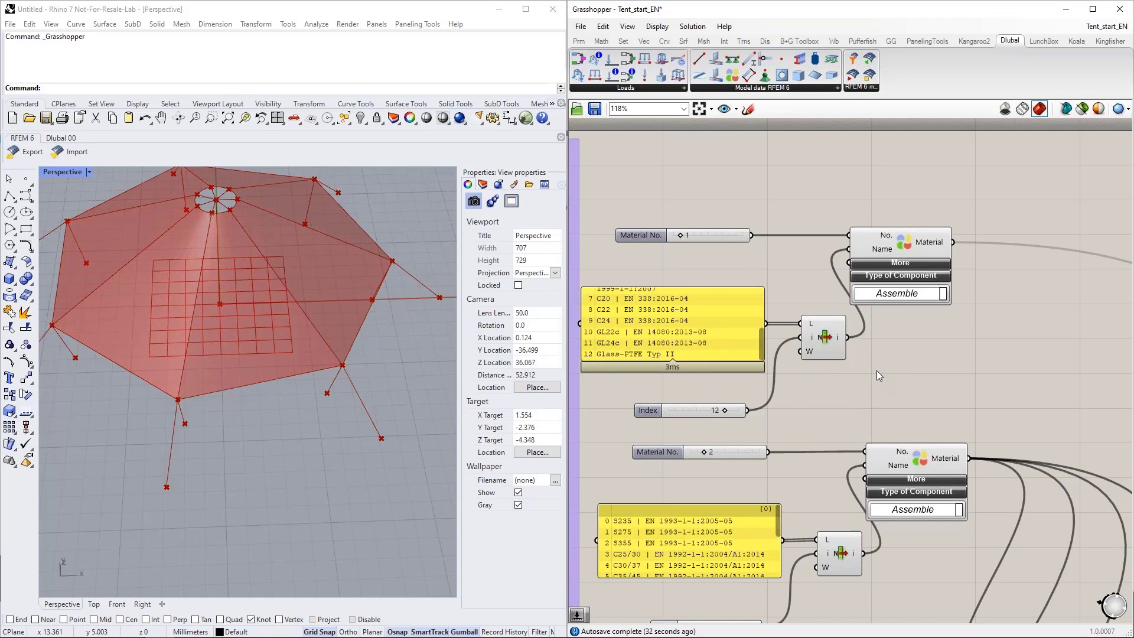
pyautogui.scroll(-5, 871, 370)
pyautogui.moveTo(952, 466); pyautogui.dragTo(868, 196, button='right')
pyautogui.moveTo(845, 517); pyautogui.dragTo(842, 372, button='right')
pyautogui.scroll(4, 838, 442)
pyautogui.scroll(-2, 761, 444)
# Add a Surface component in the free canvas area beside the section definitions
pyautogui.moveTo(951, 371); pyautogui.dragTo(846, 413, button='right')
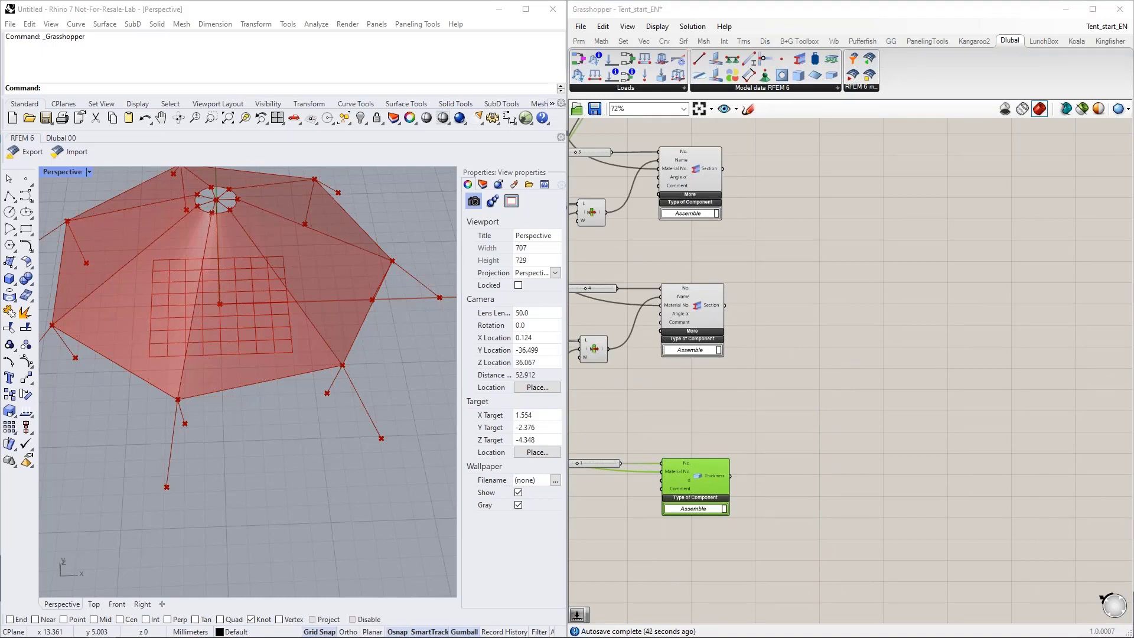
pyautogui.moveTo(862, 296); pyautogui.dragTo(846, 331, button='right')
pyautogui.moveTo(859, 233); pyautogui.dragTo(856, 431, button='right')
pyautogui.moveTo(815, 76); pyautogui.dragTo(849, 378)
pyautogui.scroll(2, 876, 430)
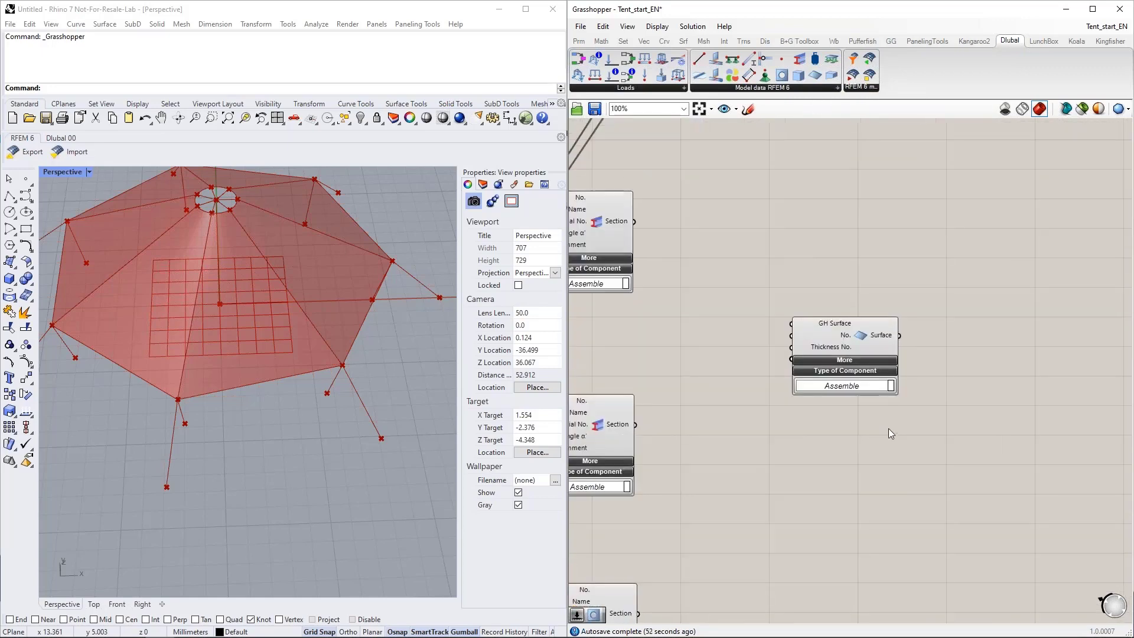
pyautogui.moveTo(846, 339); pyautogui.dragTo(867, 338)
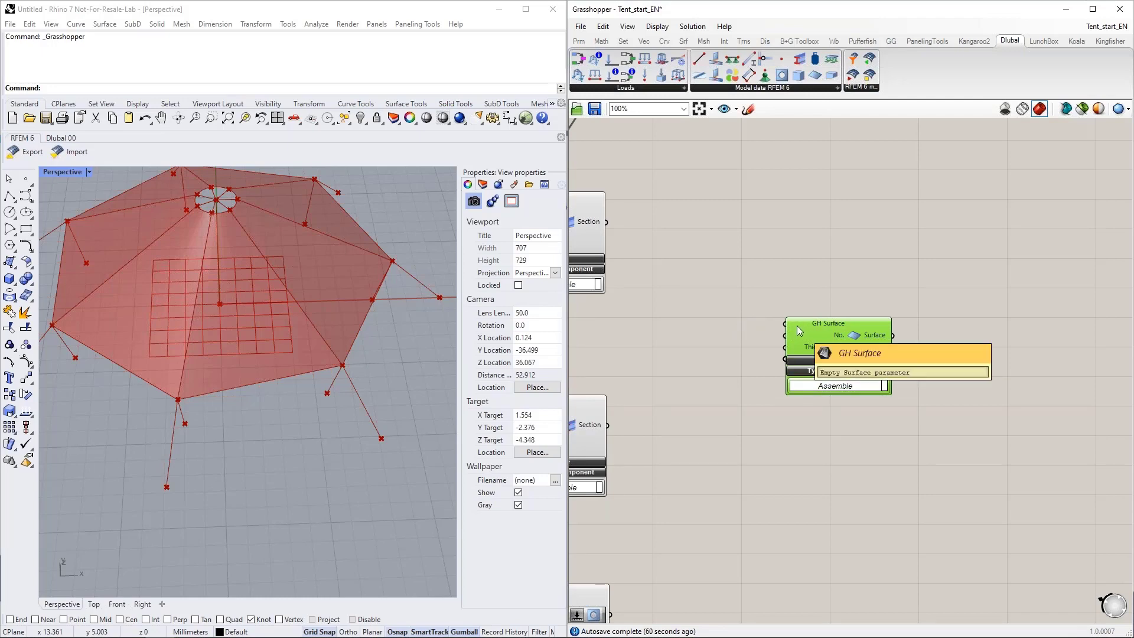
# Connect the membrane surfaces output to the Surface component's GH Surface input and place the component beyond the material definitions
pyautogui.scroll(-5, 967, 365)
pyautogui.moveTo(936, 363); pyautogui.dragTo(789, 180)
pyautogui.scroll(3, 739, 152)
pyautogui.scroll(3, 732, 146)
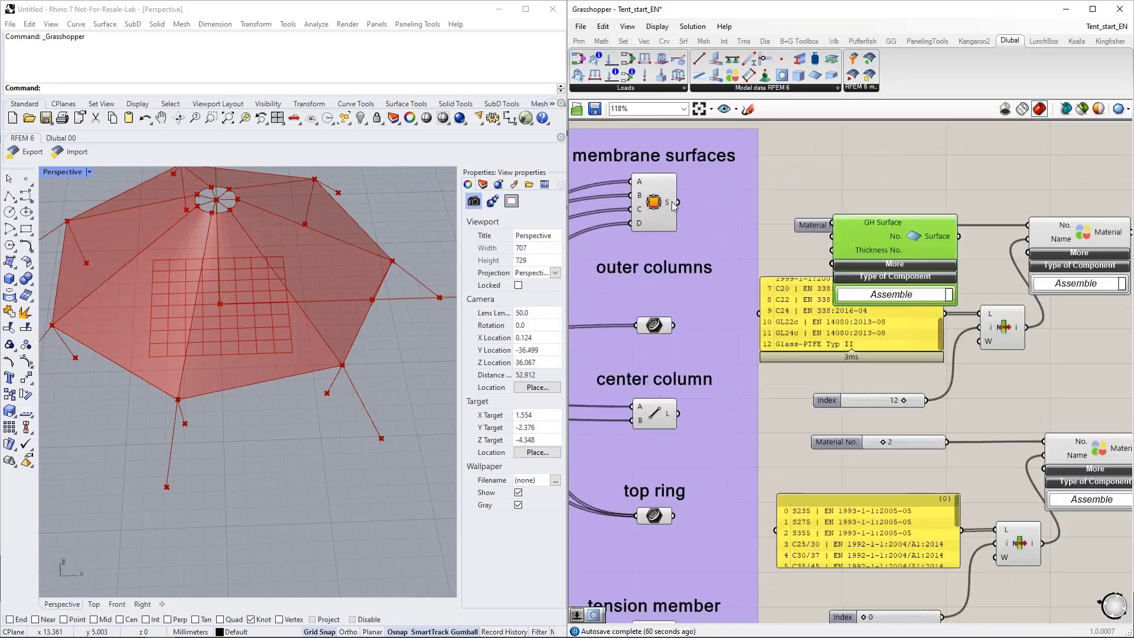
pyautogui.moveTo(678, 202); pyautogui.dragTo(823, 225)
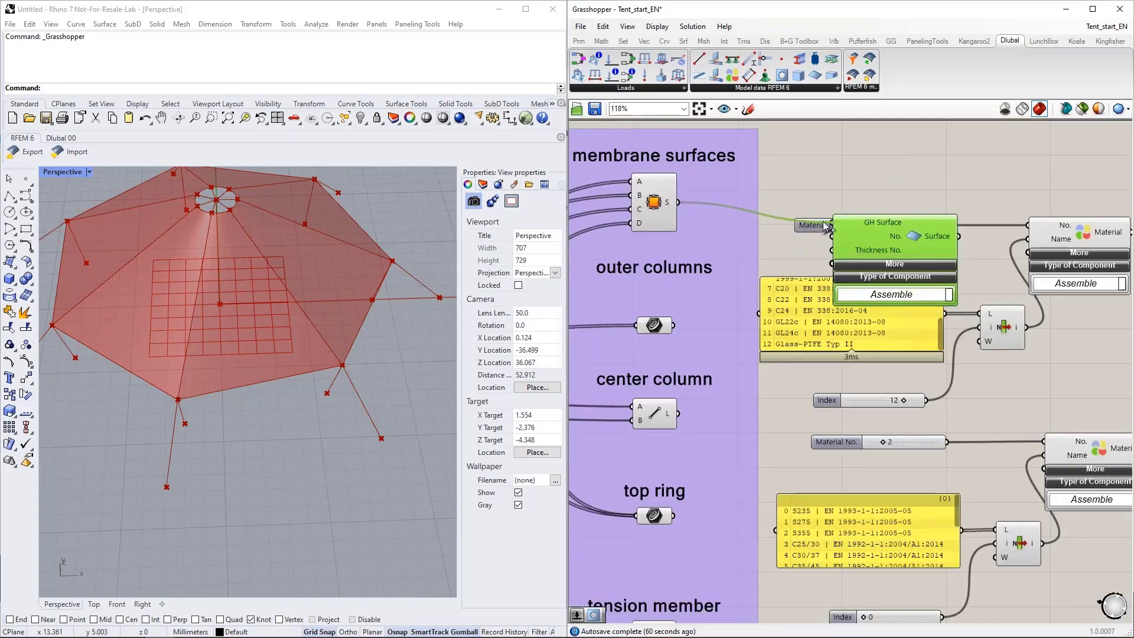
pyautogui.moveTo(666, 204)
pyautogui.scroll(-5, 666, 204)
pyautogui.moveTo(728, 214); pyautogui.dragTo(937, 271)
pyautogui.scroll(5, 873, 255)
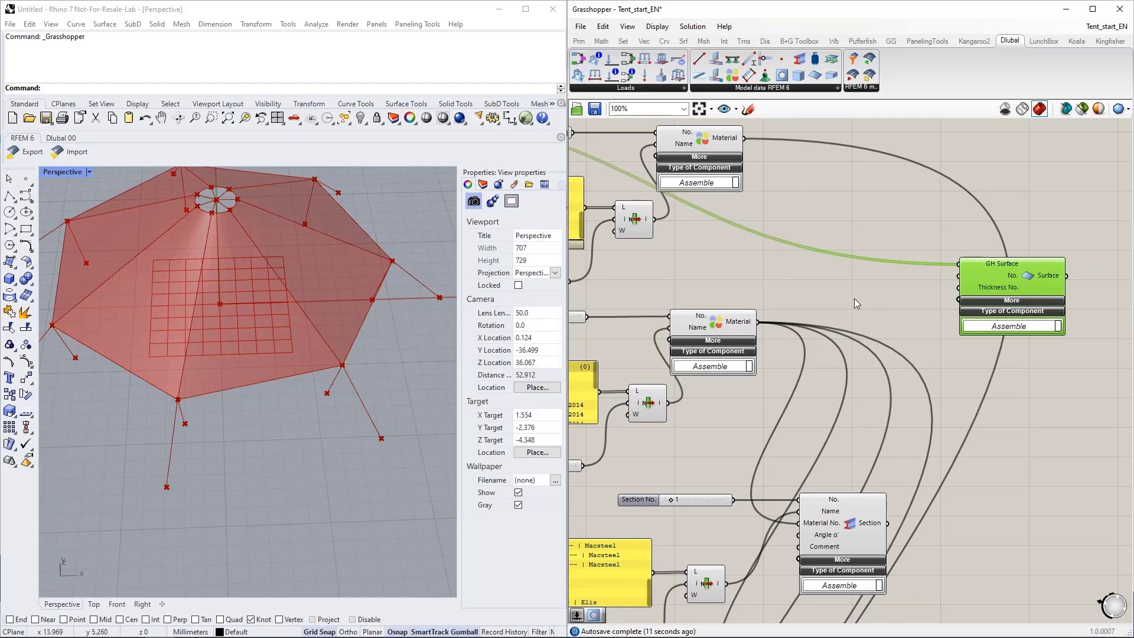
# Connect the Thickness output to the Surface component's Thickness No. input and place the component level with the first material
pyautogui.moveTo(757, 241); pyautogui.dragTo(809, 247, button='right')
pyautogui.scroll(-4, 810, 247)
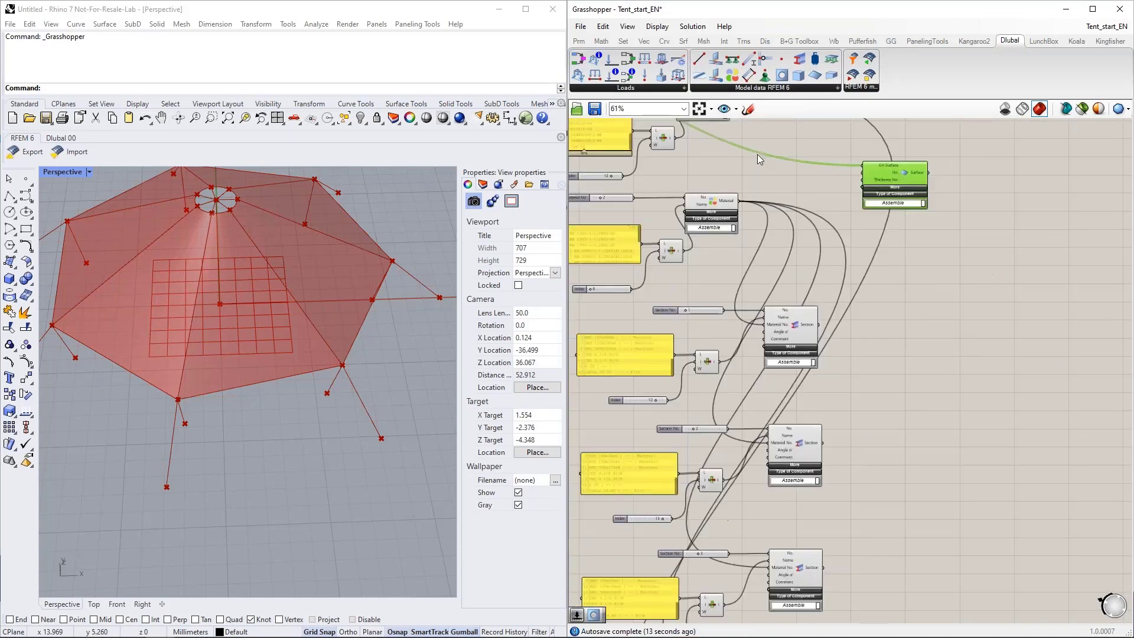
pyautogui.moveTo(864, 174); pyautogui.dragTo(898, 587)
pyautogui.moveTo(955, 533); pyautogui.dragTo(952, 297, button='right')
pyautogui.scroll(4, 811, 417)
pyautogui.moveTo(952, 175); pyautogui.dragTo(940, 322)
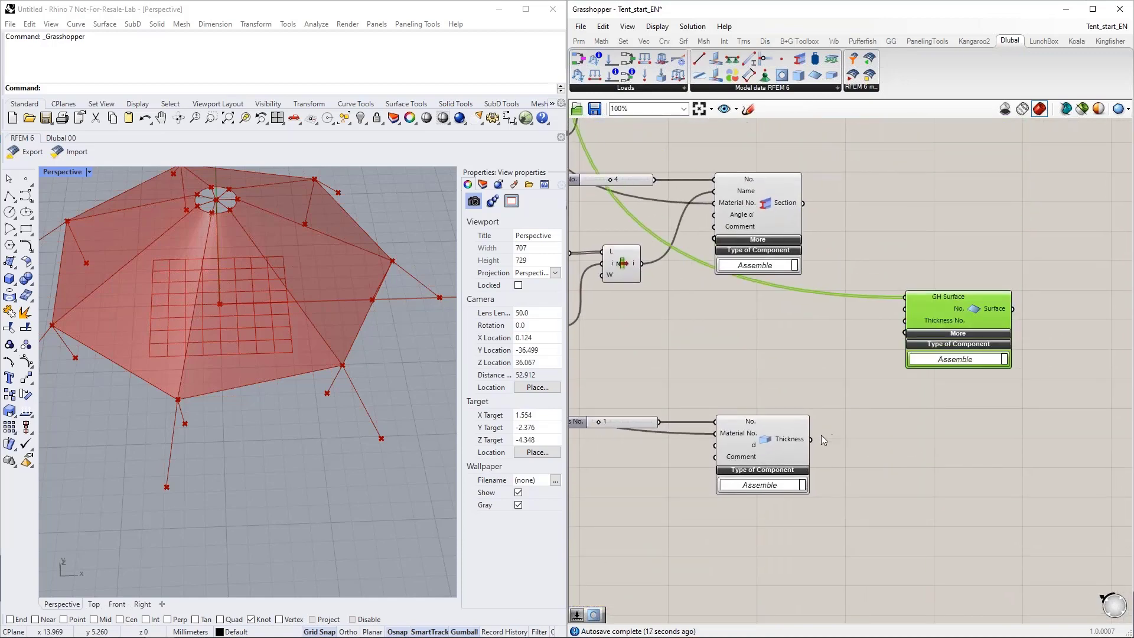
pyautogui.moveTo(812, 439); pyautogui.dragTo(904, 321)
pyautogui.scroll(-6, 884, 420)
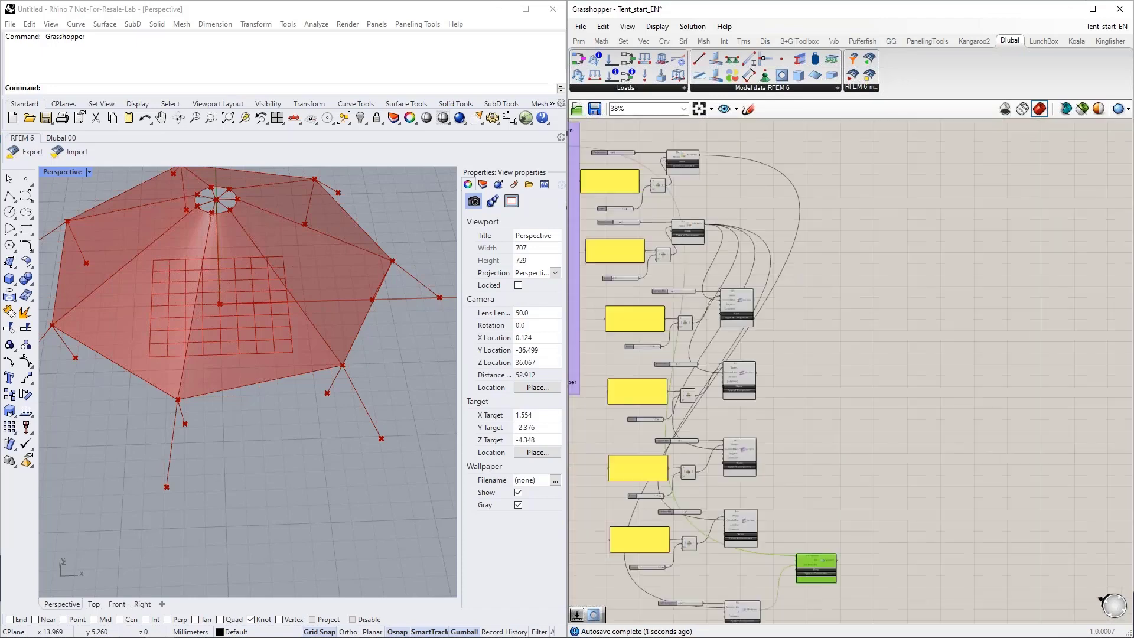
pyautogui.scroll(6, 832, 223)
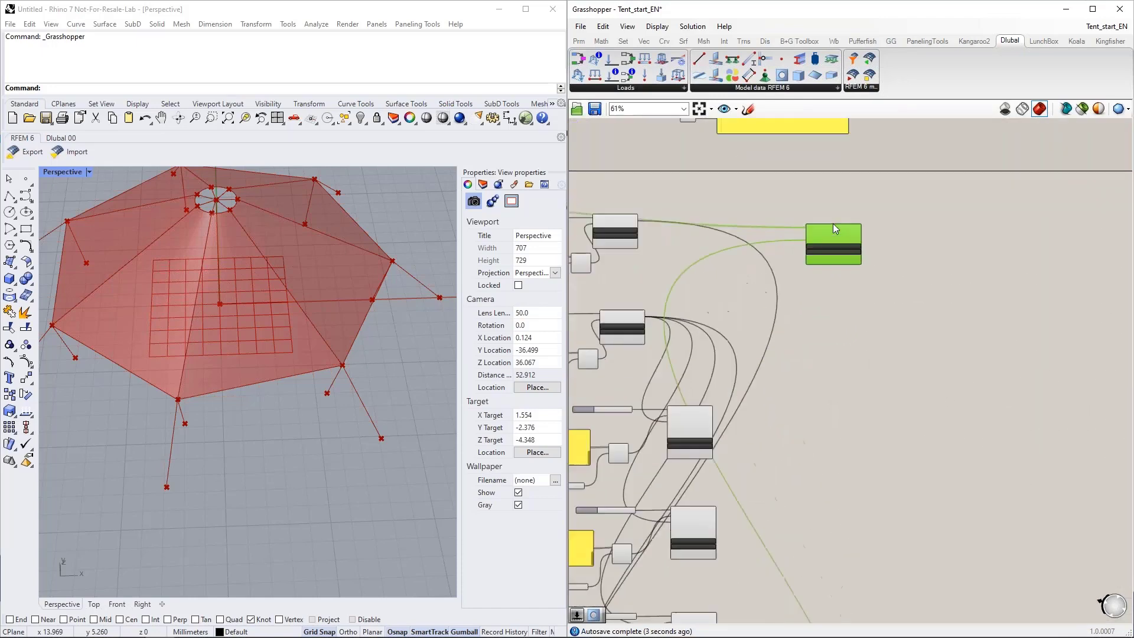
pyautogui.moveTo(872, 348); pyautogui.dragTo(945, 344, button='right')
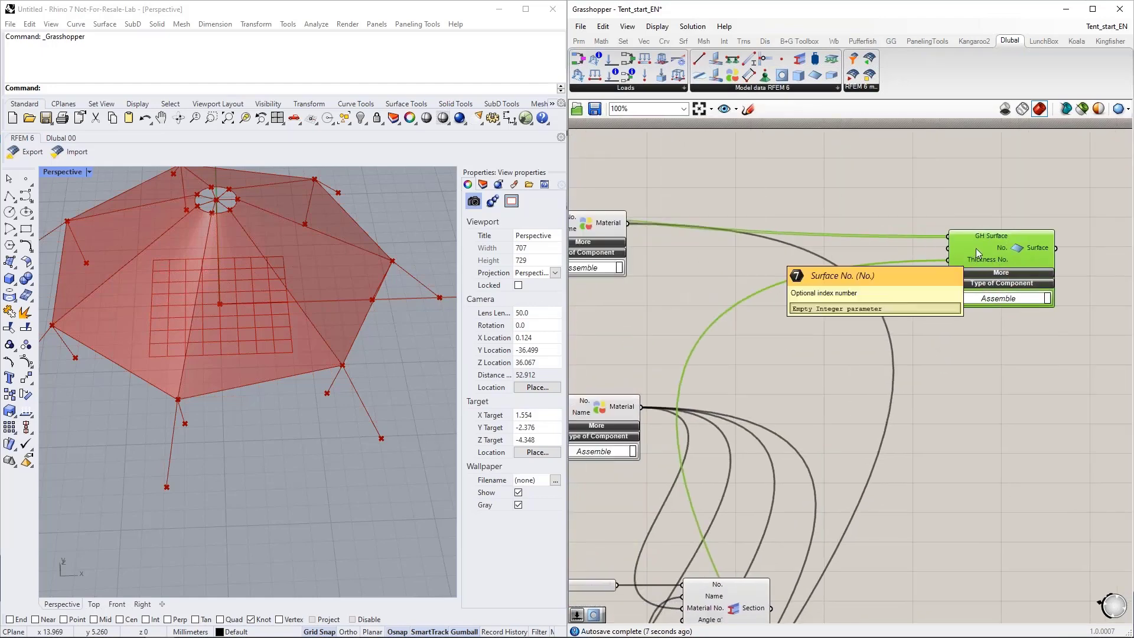
# Create a panel before the Surface component listing the surface numbers 1 to 7 on separate lines
pyautogui.moveTo(955, 235)
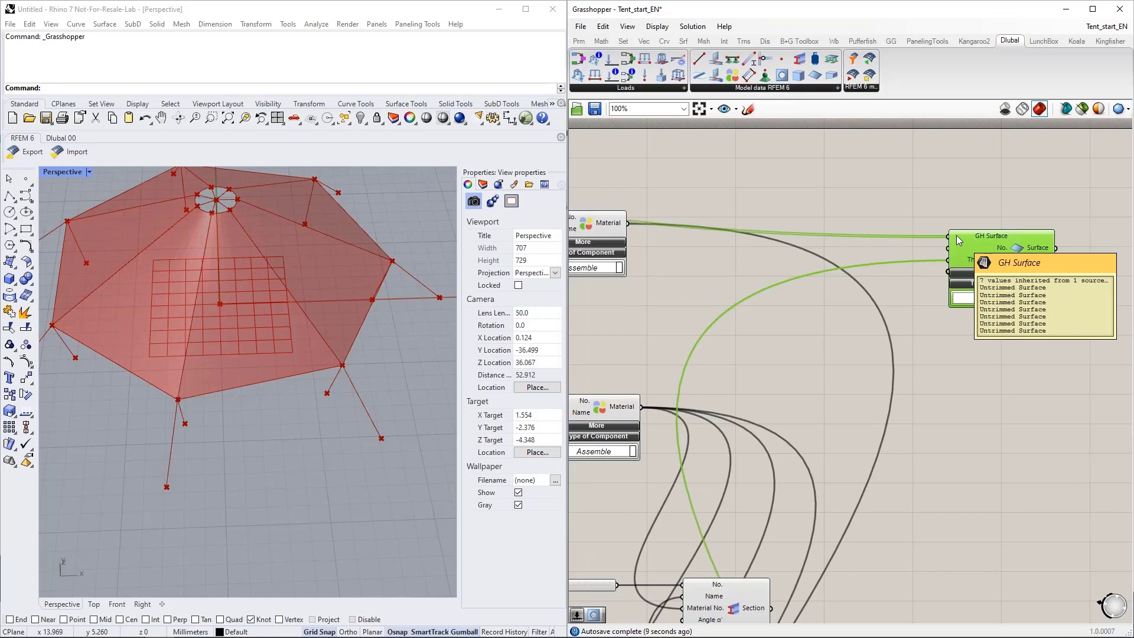
pyautogui.doubleClick(856, 246)
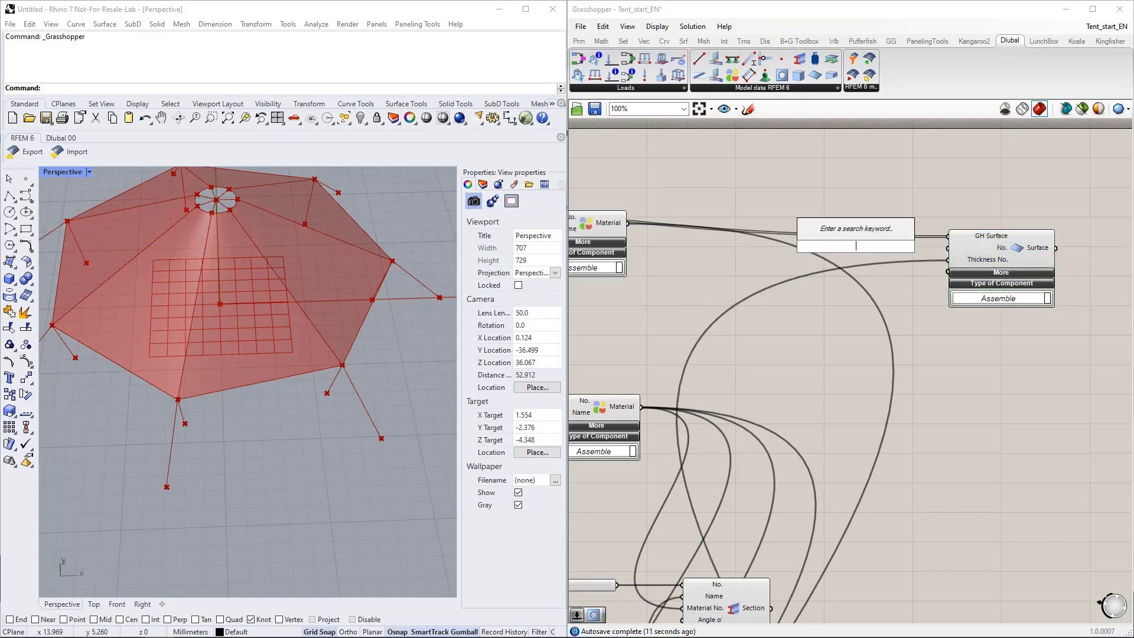
pyautogui.write('"')
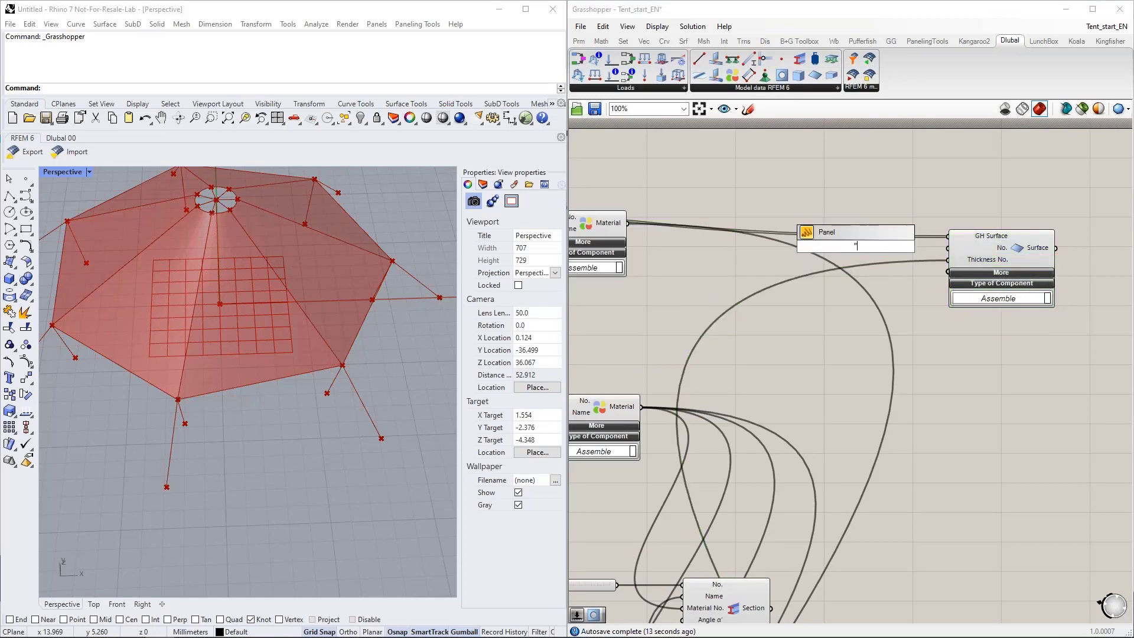
pyautogui.press('Return')
pyautogui.doubleClick(856, 247)
pyautogui.write('1')
pyautogui.press('Return')
pyautogui.write('2')
pyautogui.press('Return')
pyautogui.write('3')
pyautogui.press('Return')
pyautogui.write('6')
pyautogui.press('Return')
pyautogui.write('7')
pyautogui.press('Return')
pyautogui.press('BackSpace')
pyautogui.click(880, 280)
# Turn off Multiline Data for the number panel, enlarge it and connect it to the Surface component's No. input
pyautogui.rightClick(872, 253)
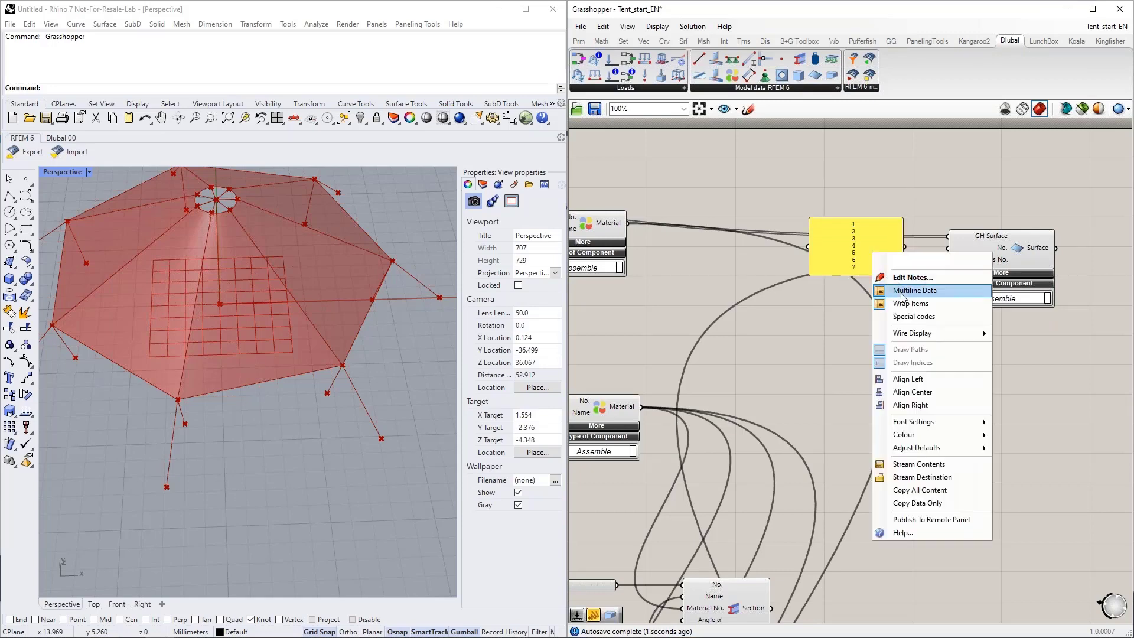
pyautogui.click(901, 294)
pyautogui.moveTo(872, 253); pyautogui.dragTo(865, 315)
pyautogui.moveTo(898, 269); pyautogui.dragTo(948, 248)
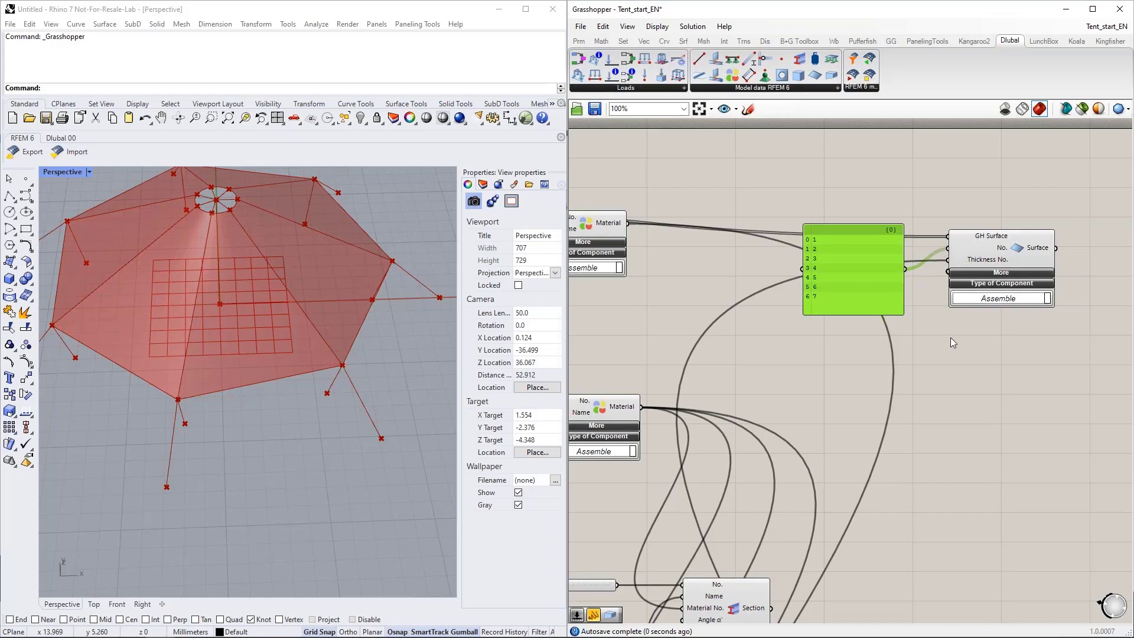
pyautogui.scroll(-1, 958, 316)
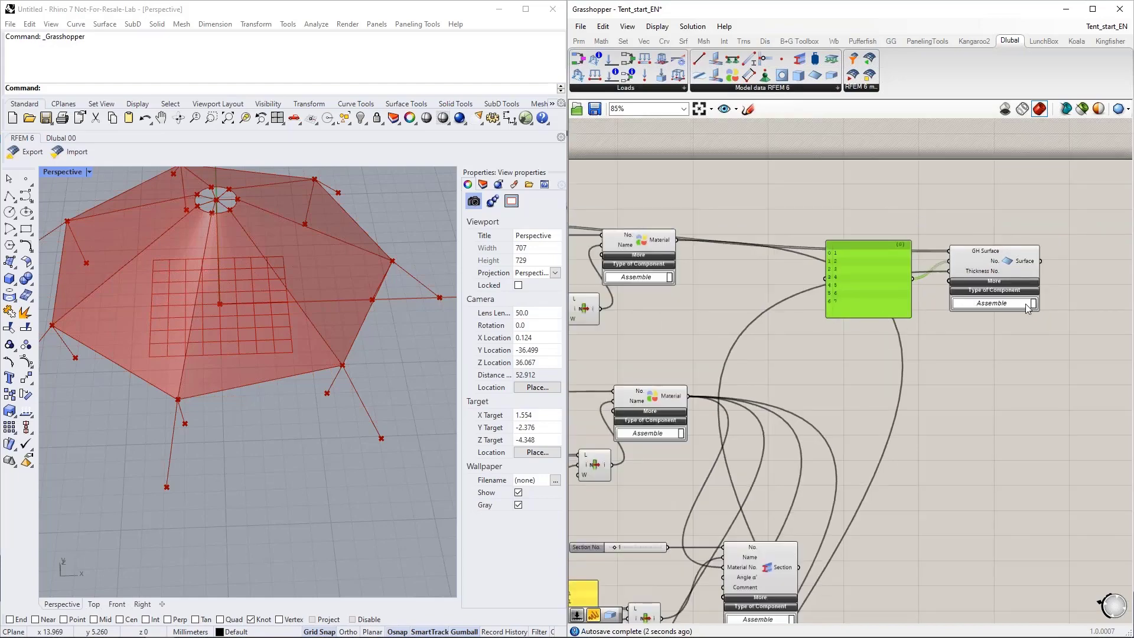
pyautogui.scroll(-6, 1016, 306)
pyautogui.scroll(10, 636, 302)
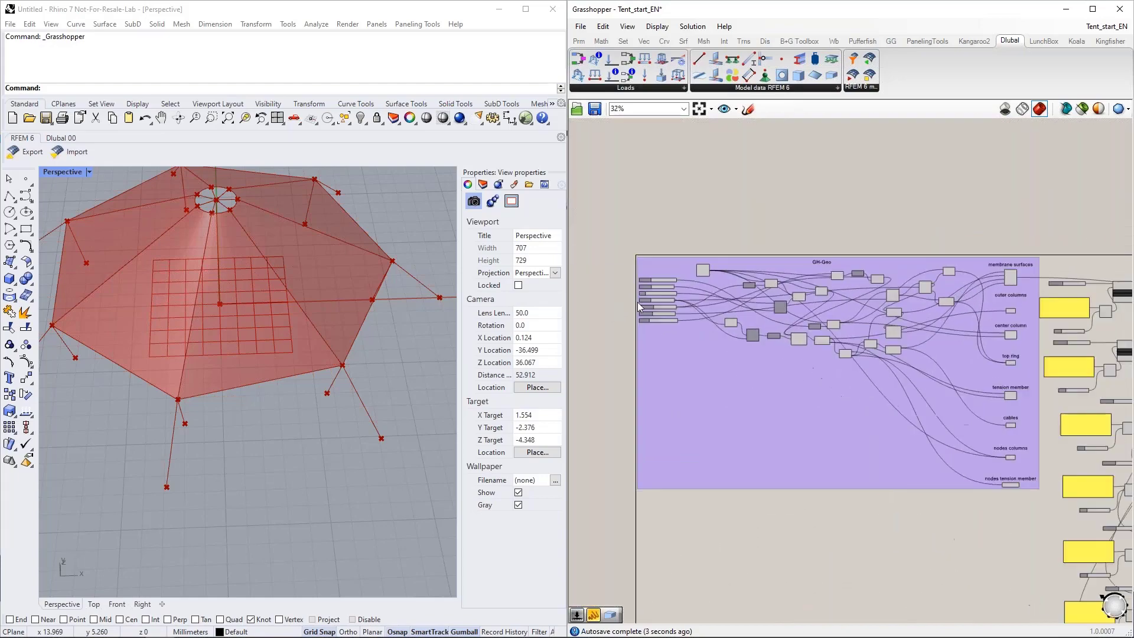
# Raise the Amnt Clm slider to 10 to check the effect on the tent, and return it to 7
pyautogui.moveTo(775, 288); pyautogui.dragTo(799, 287)
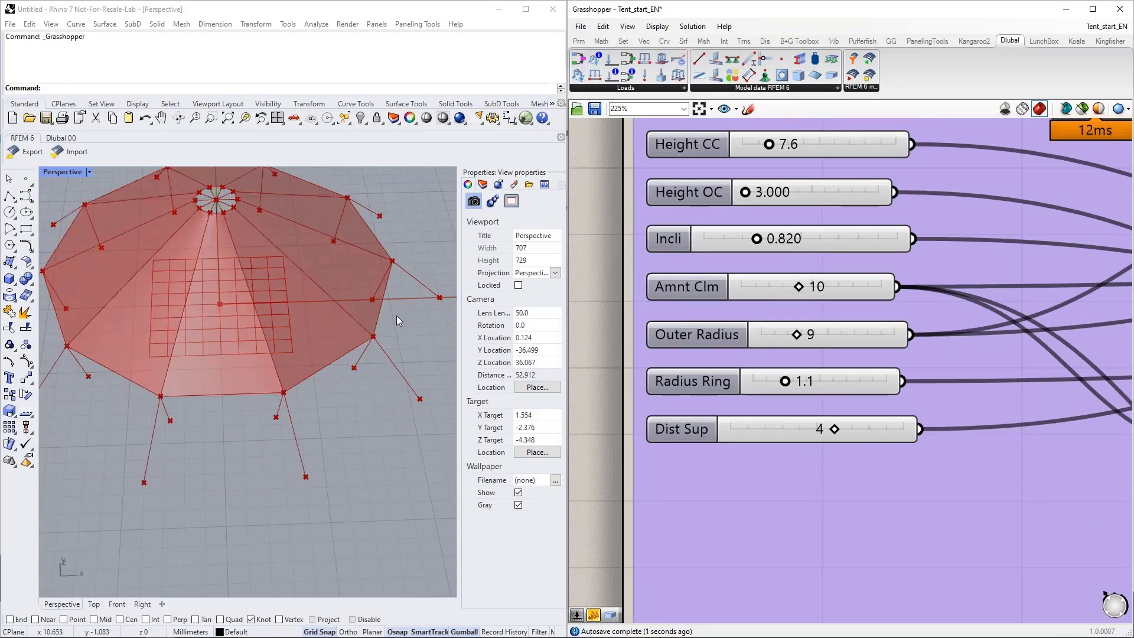
pyautogui.scroll(-2, 398, 323)
pyautogui.moveTo(397, 323); pyautogui.dragTo(378, 350, button='right')
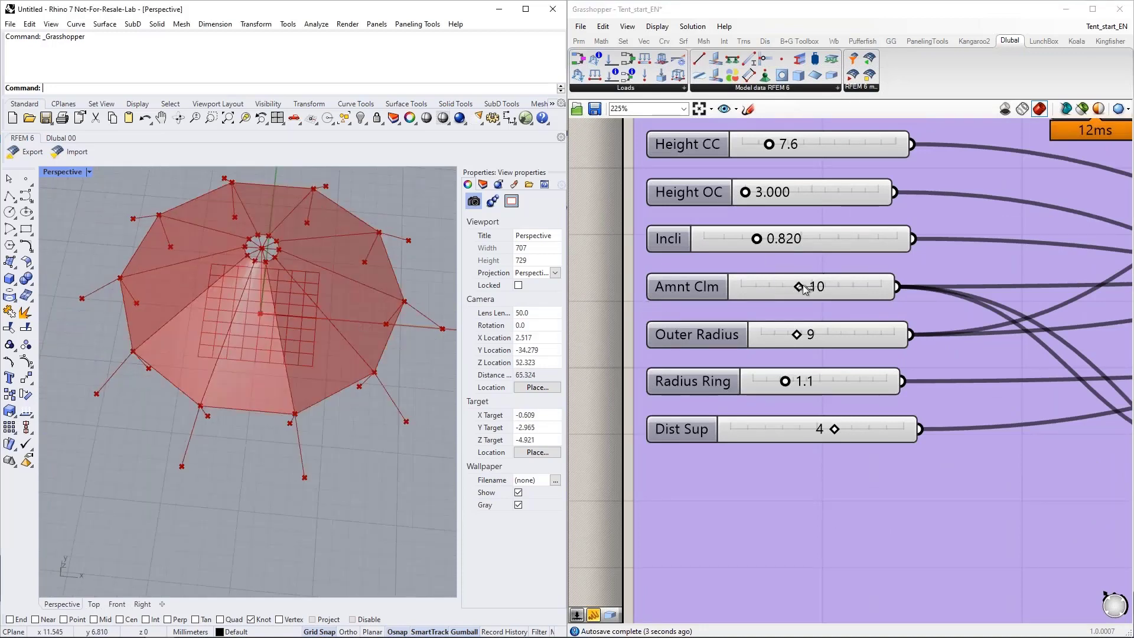
pyautogui.moveTo(803, 288); pyautogui.dragTo(774, 287)
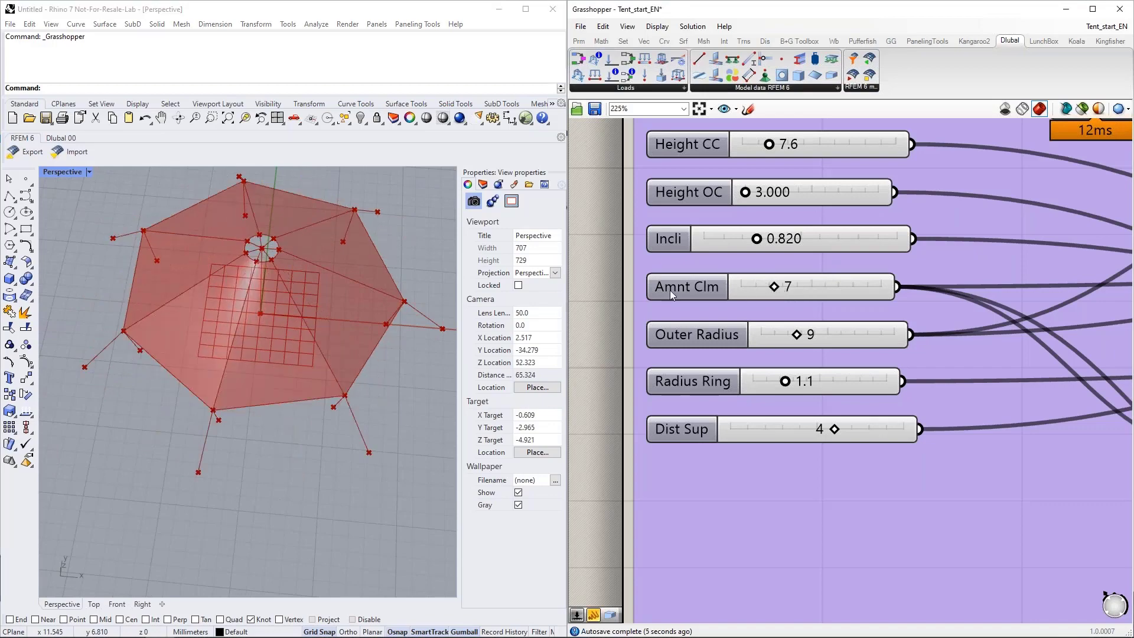
# Delete the surface number panel and shift the Surface component slightly to make room before it
pyautogui.scroll(-8, 634, 296)
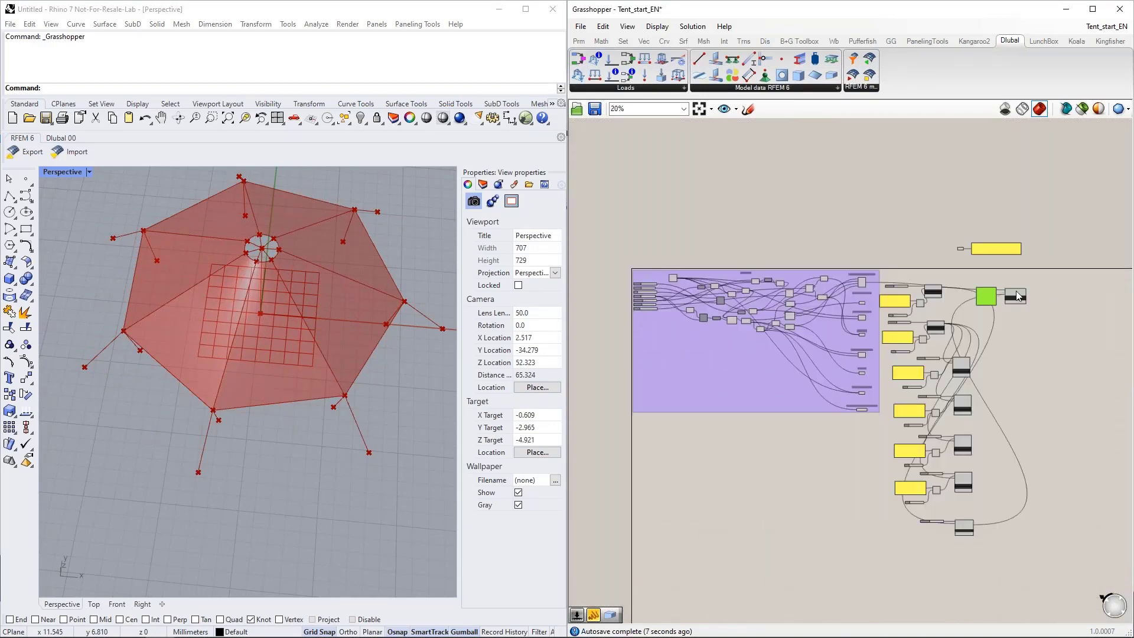
pyautogui.scroll(1, 939, 306)
pyautogui.scroll(3, 939, 305)
pyautogui.moveTo(942, 369); pyautogui.dragTo(977, 322, button='right')
pyautogui.press('Delete')
pyautogui.moveTo(1047, 257); pyautogui.dragTo(1052, 218)
# Add a Series component to the canvas and place it just before the Surface component
pyautogui.moveTo(876, 239); pyautogui.dragTo(898, 276, button='right')
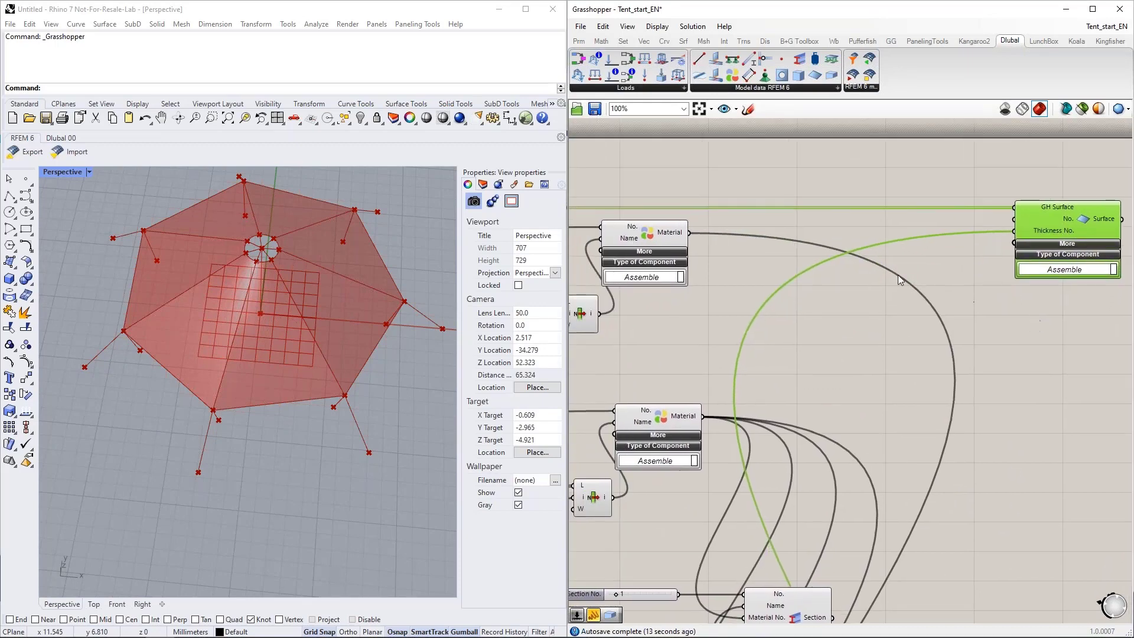
pyautogui.doubleClick(825, 294)
pyautogui.write('"')
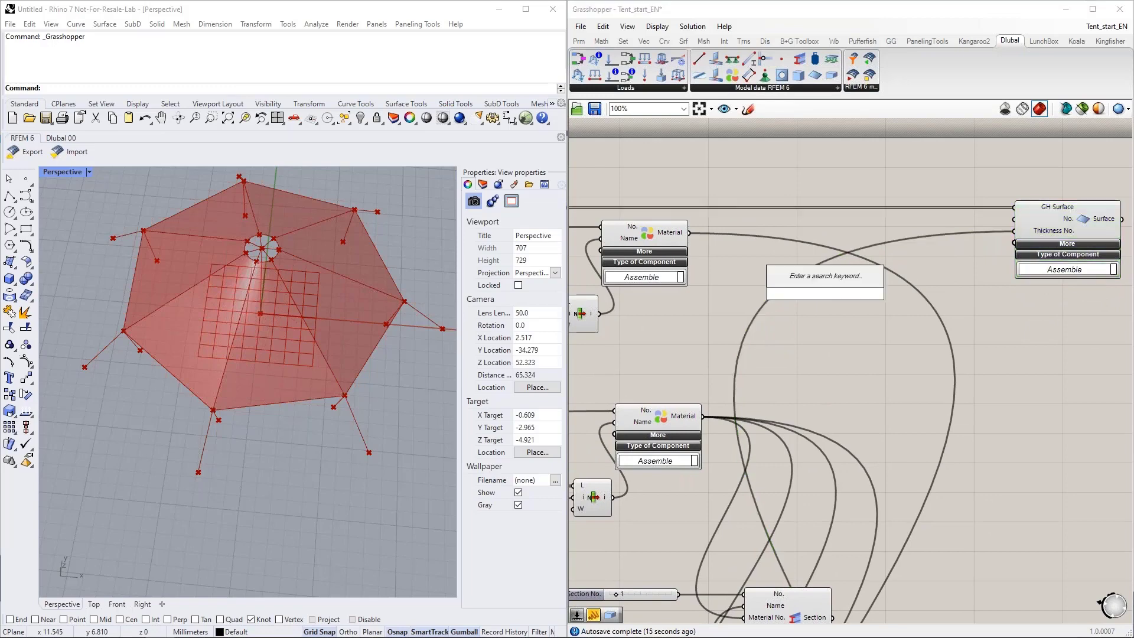
pyautogui.press('Return')
pyautogui.write('surfac')
pyautogui.press('BackSpace')
pyautogui.press('BackSpace')
pyautogui.press('BackSpace')
pyautogui.press('BackSpace')
pyautogui.press('BackSpace')
pyautogui.press('BackSpace')
pyautogui.press('BackSpace')
pyautogui.write('series')
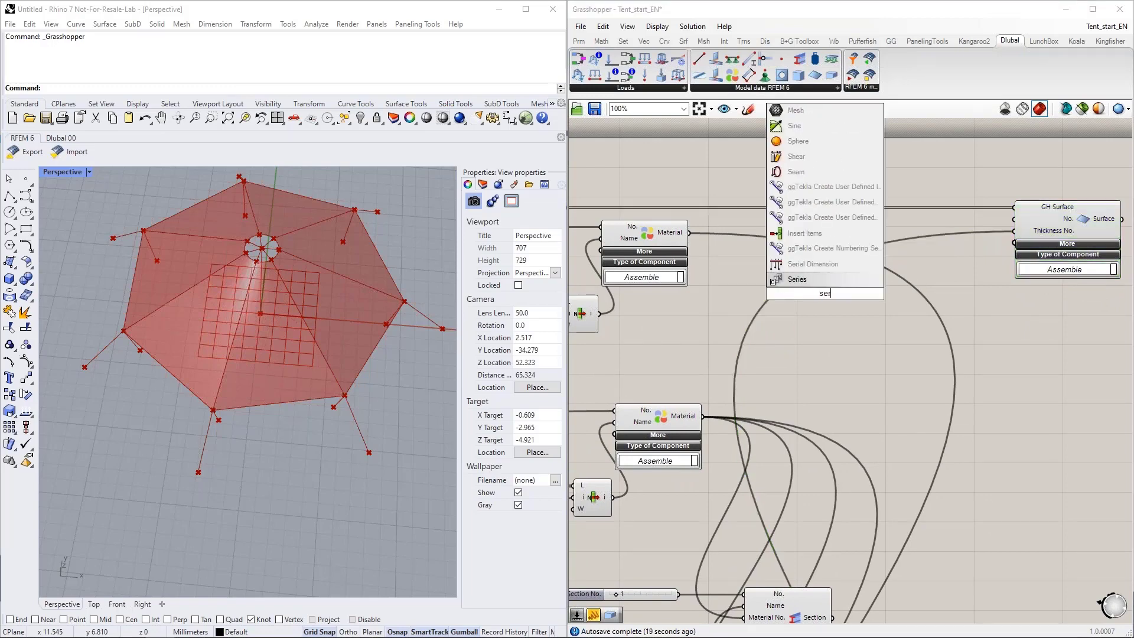
pyautogui.press('Return')
pyautogui.moveTo(825, 294); pyautogui.dragTo(883, 250)
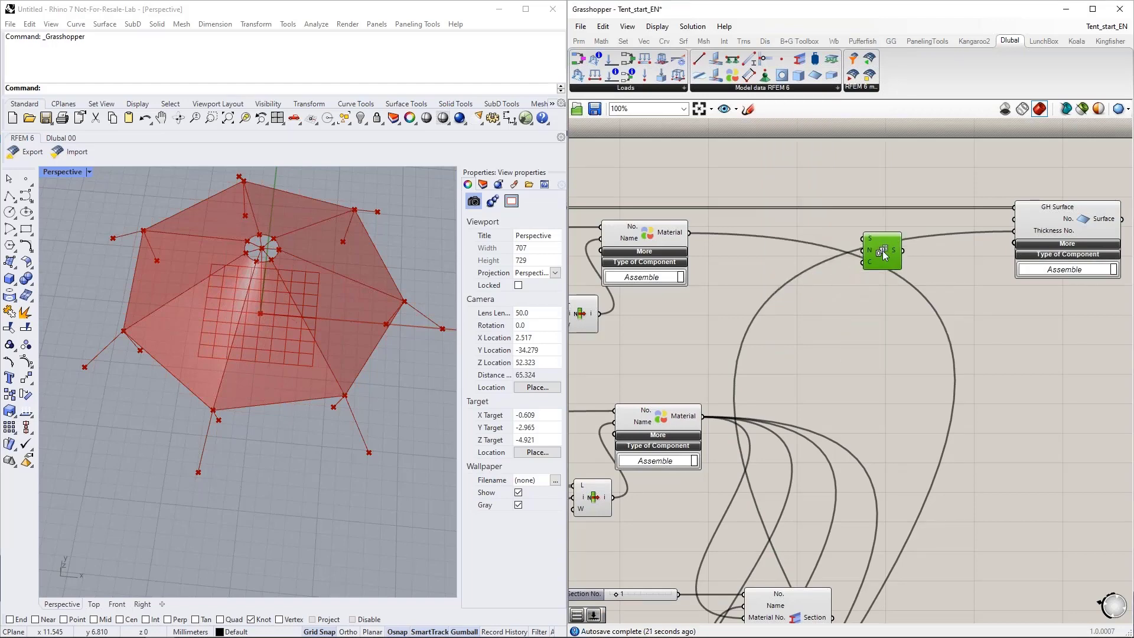
# Set the Series component's start number (S) to 1
pyautogui.rightClick(869, 237)
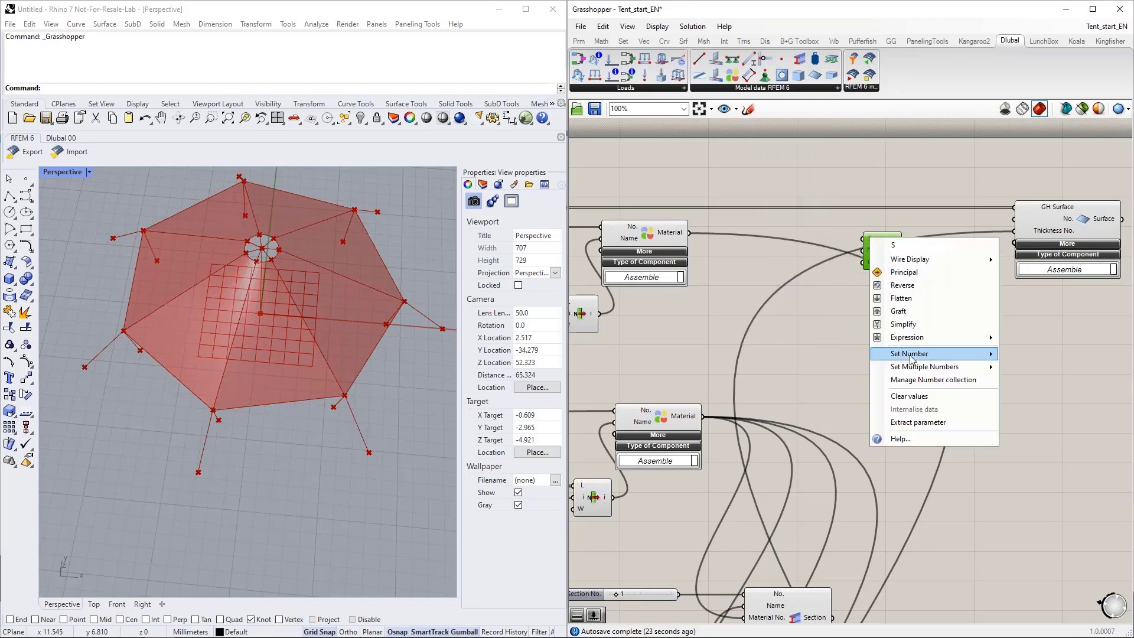
pyautogui.moveTo(914, 355)
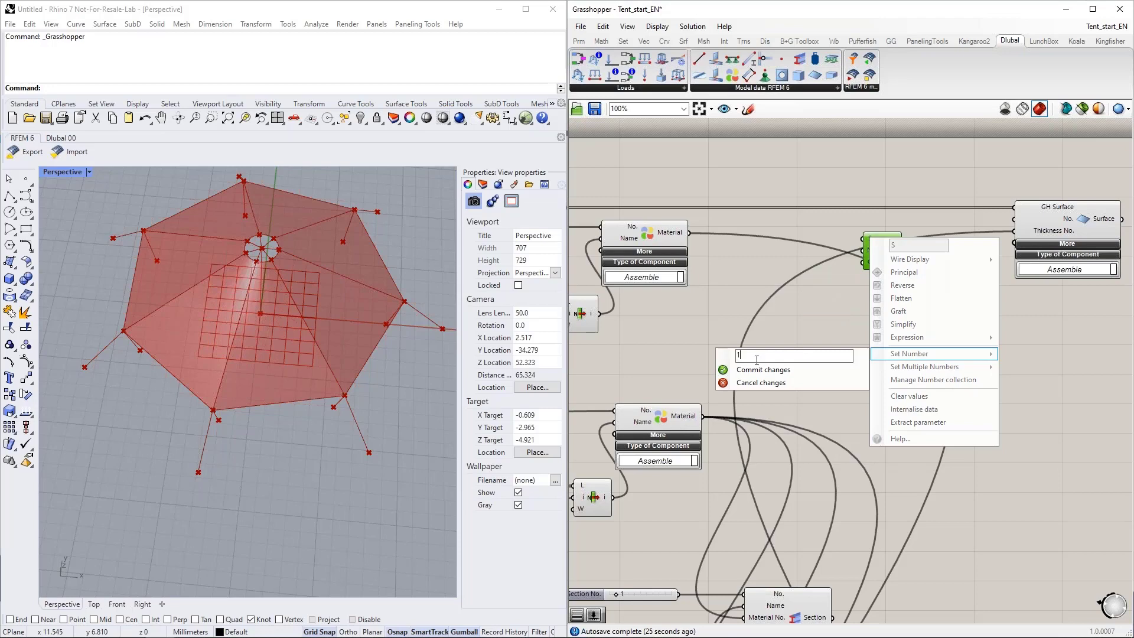
pyautogui.click(764, 370)
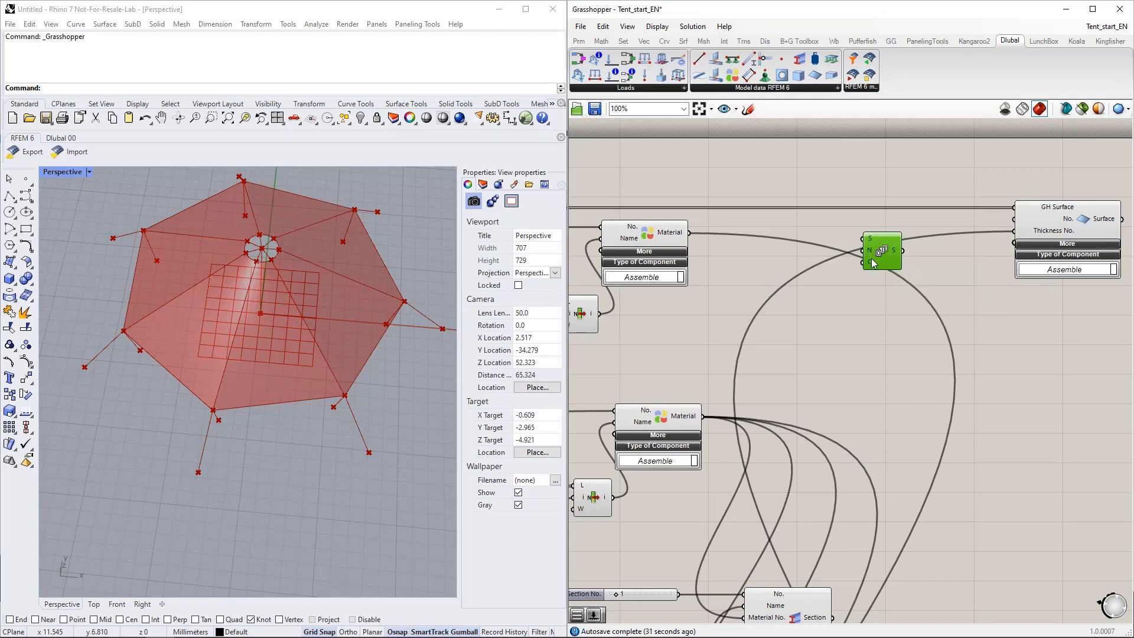
# Bring the Series component into the GH-Geo group and connect the Amnt Clm slider to its count input (C)
pyautogui.scroll(-5, 871, 258)
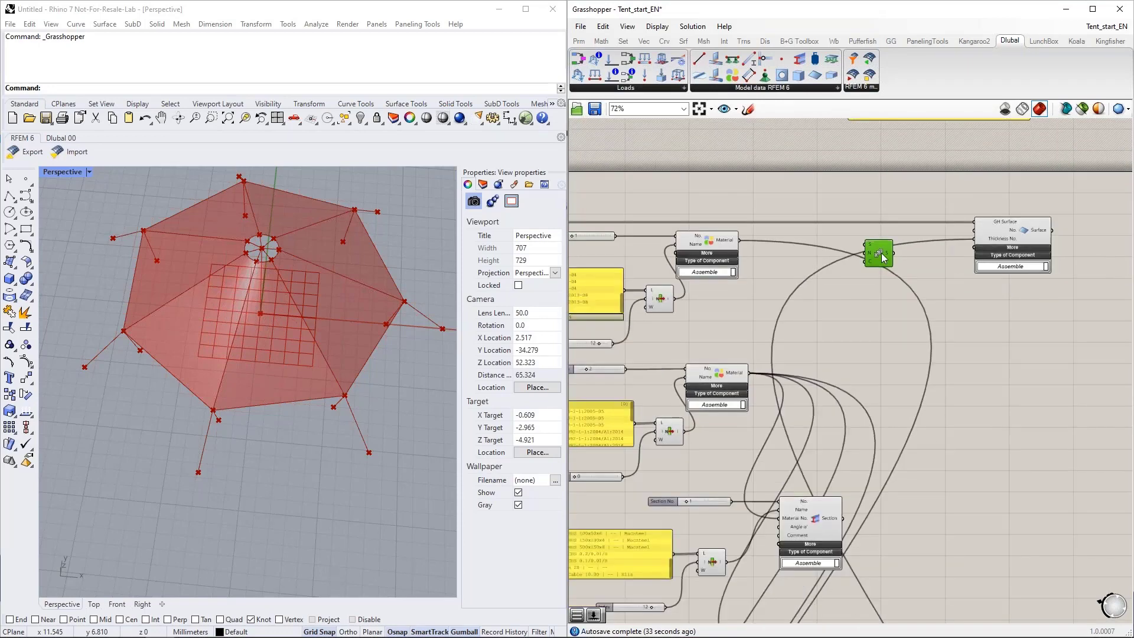
pyautogui.scroll(-1, 908, 264)
pyautogui.moveTo(693, 302); pyautogui.dragTo(944, 275, button='right')
pyautogui.moveTo(910, 272); pyautogui.dragTo(622, 280)
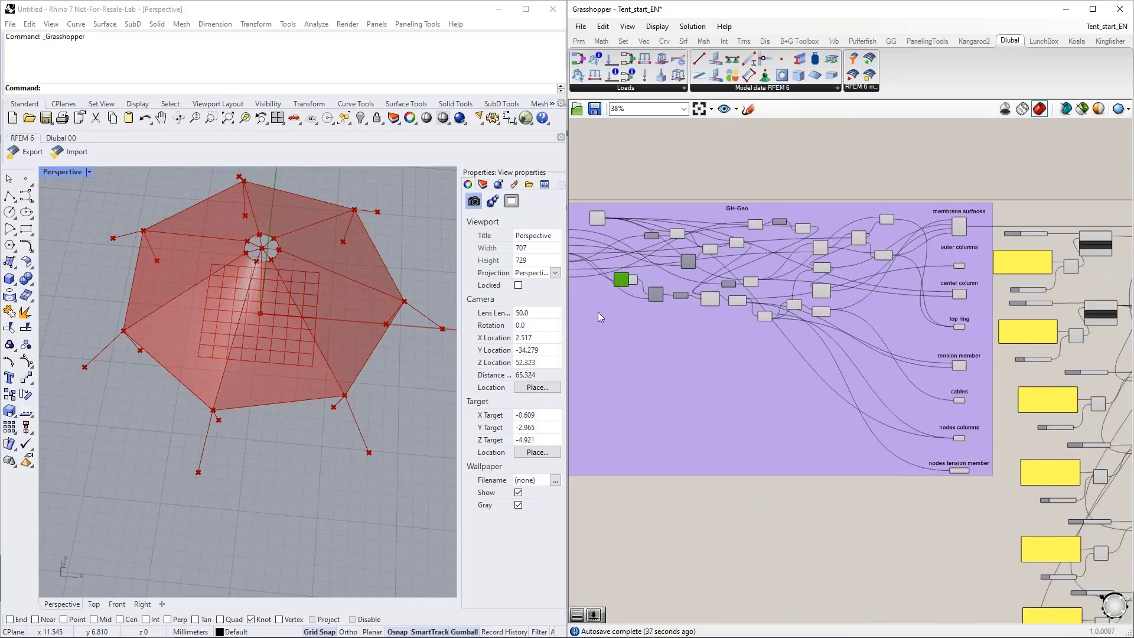
pyautogui.moveTo(598, 312); pyautogui.dragTo(708, 342, button='right')
pyautogui.scroll(4, 681, 313)
pyautogui.scroll(3, 682, 314)
pyautogui.moveTo(668, 232); pyautogui.dragTo(701, 244, button='right')
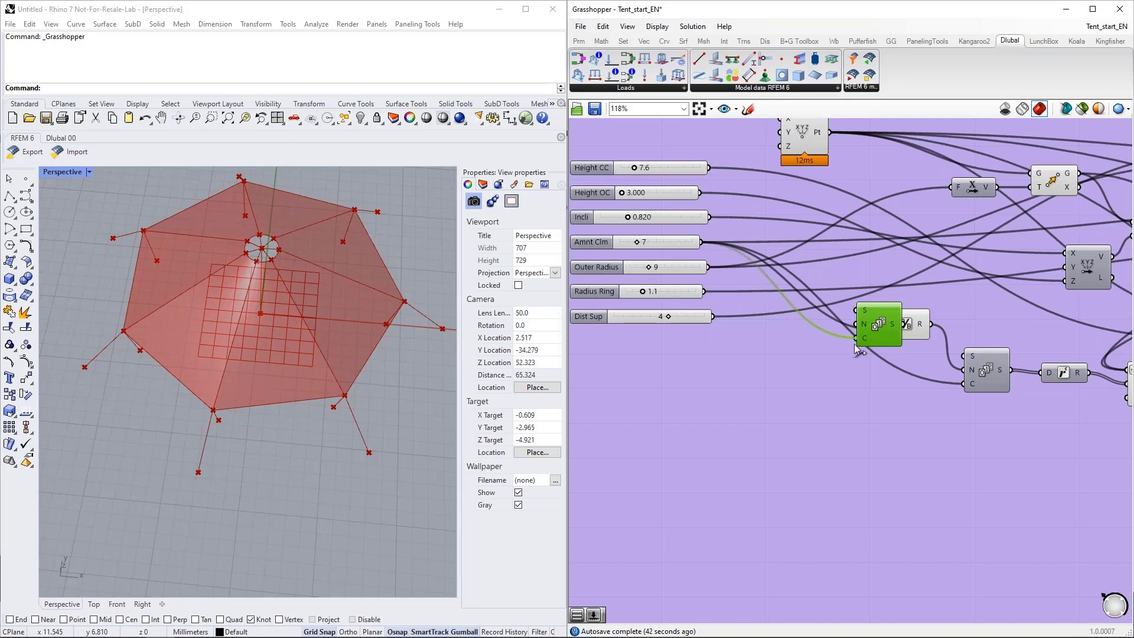
# Move the Series component back out of the GH-Geo group to just before the Surface component
pyautogui.scroll(-7, 617, 357)
pyautogui.moveTo(689, 351); pyautogui.dragTo(1112, 301)
pyautogui.moveTo(1025, 330); pyautogui.dragTo(621, 357, button='right')
pyautogui.scroll(5, 732, 343)
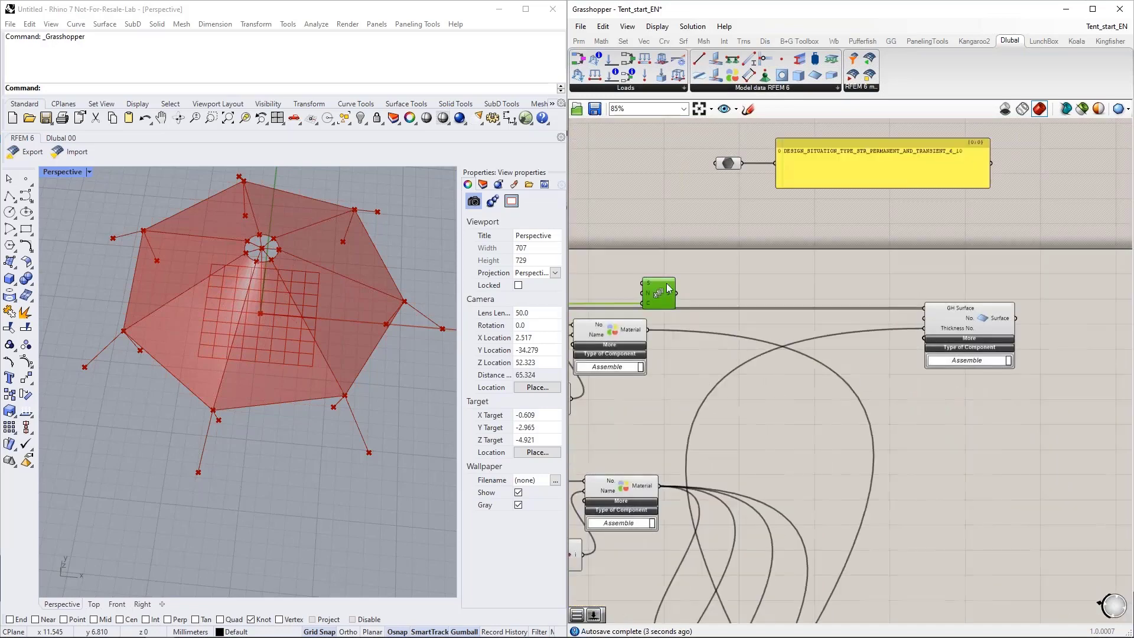
pyautogui.moveTo(662, 294); pyautogui.dragTo(832, 330)
pyautogui.scroll(2, 873, 350)
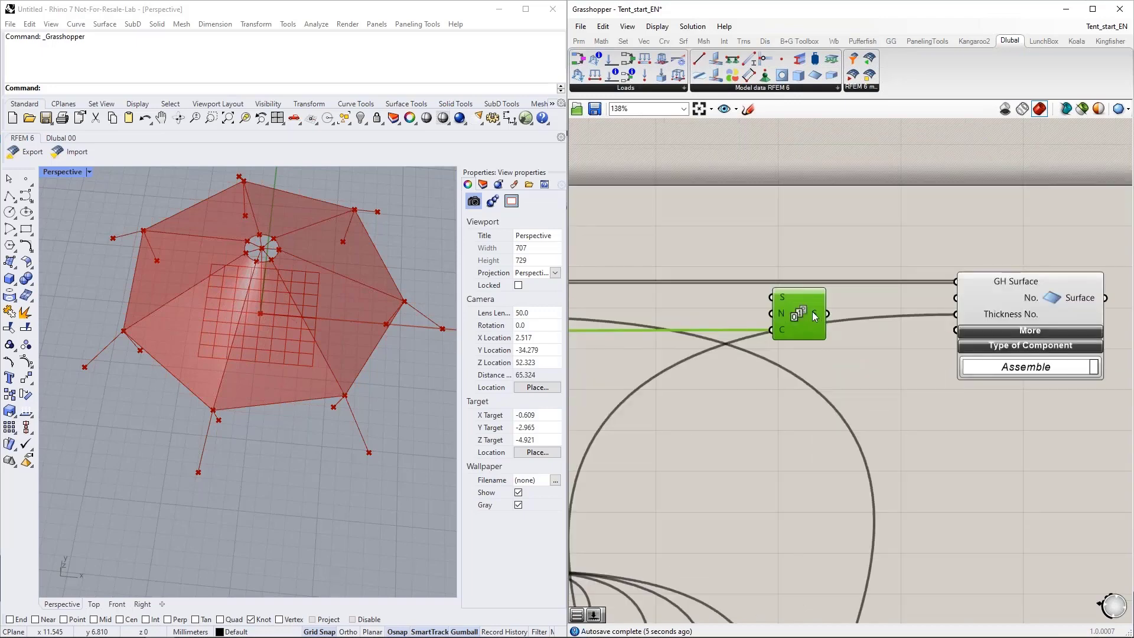
# Connect the Series output to the Surface component's No. input and align the two components
pyautogui.moveTo(812, 310)
pyautogui.moveTo(817, 310); pyautogui.dragTo(956, 297)
pyautogui.scroll(-1, 750, 254)
pyautogui.scroll(-1, 750, 254)
pyautogui.moveTo(782, 298); pyautogui.dragTo(784, 289)
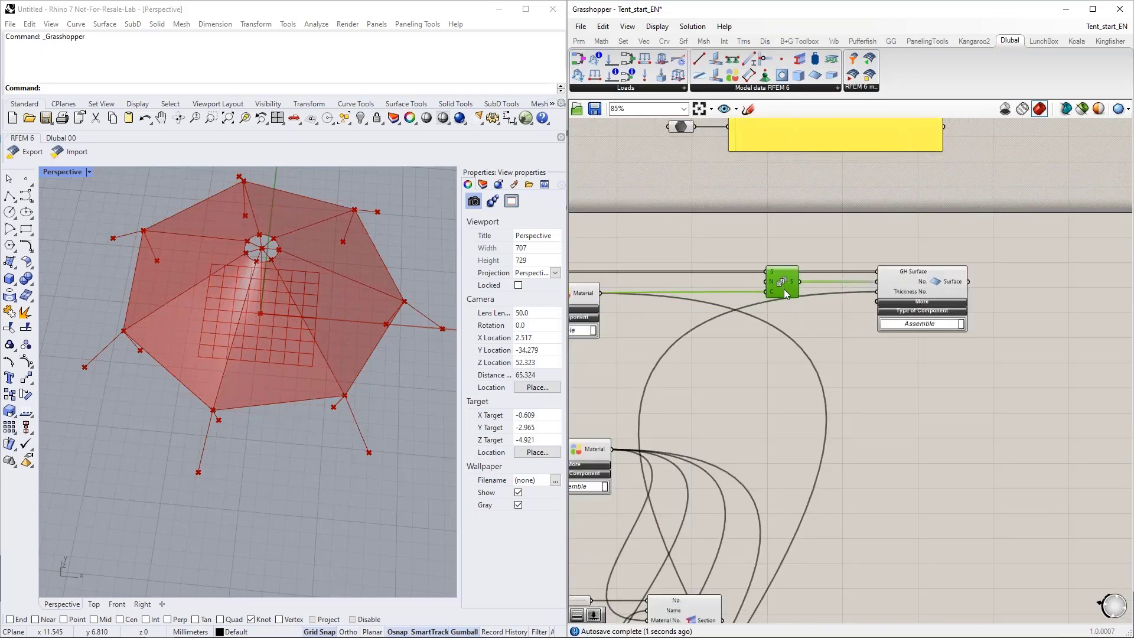
# Expand the Surface component's additional inputs and add a value list in front of them
pyautogui.moveTo(823, 373); pyautogui.dragTo(825, 287, button='right')
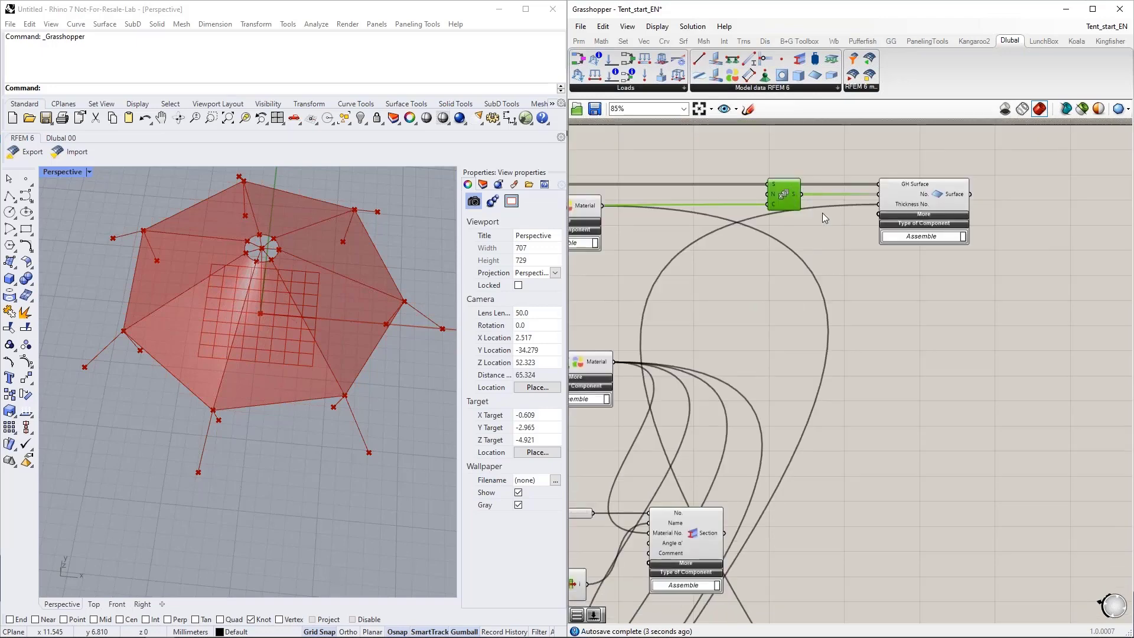
pyautogui.click(919, 214)
pyautogui.doubleClick(769, 262)
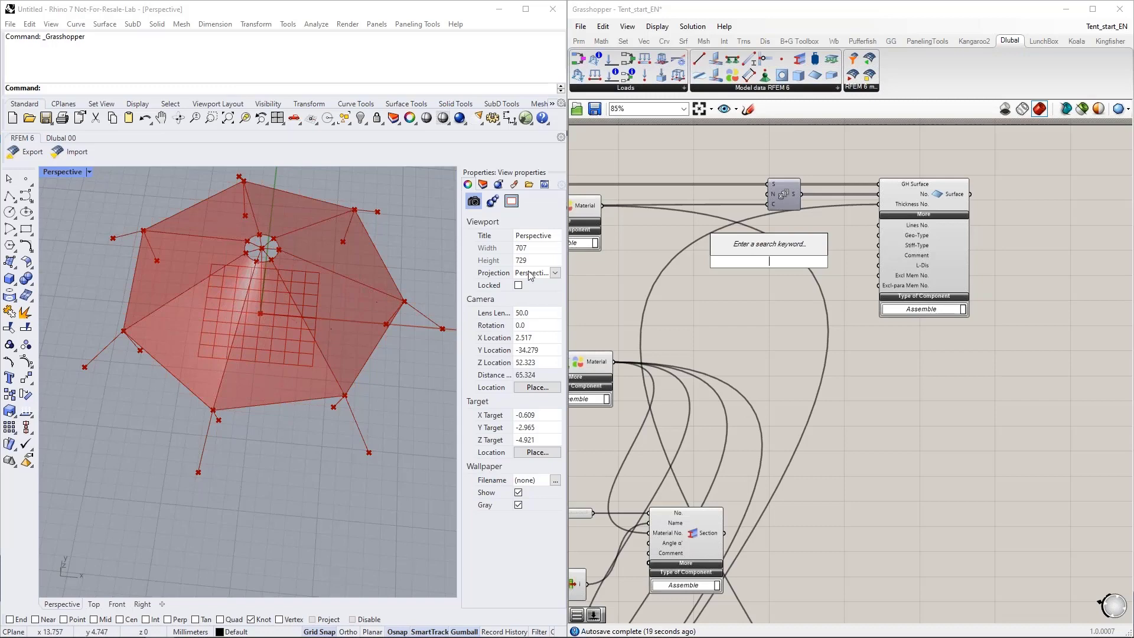
pyautogui.write('va')
pyautogui.press('Return')
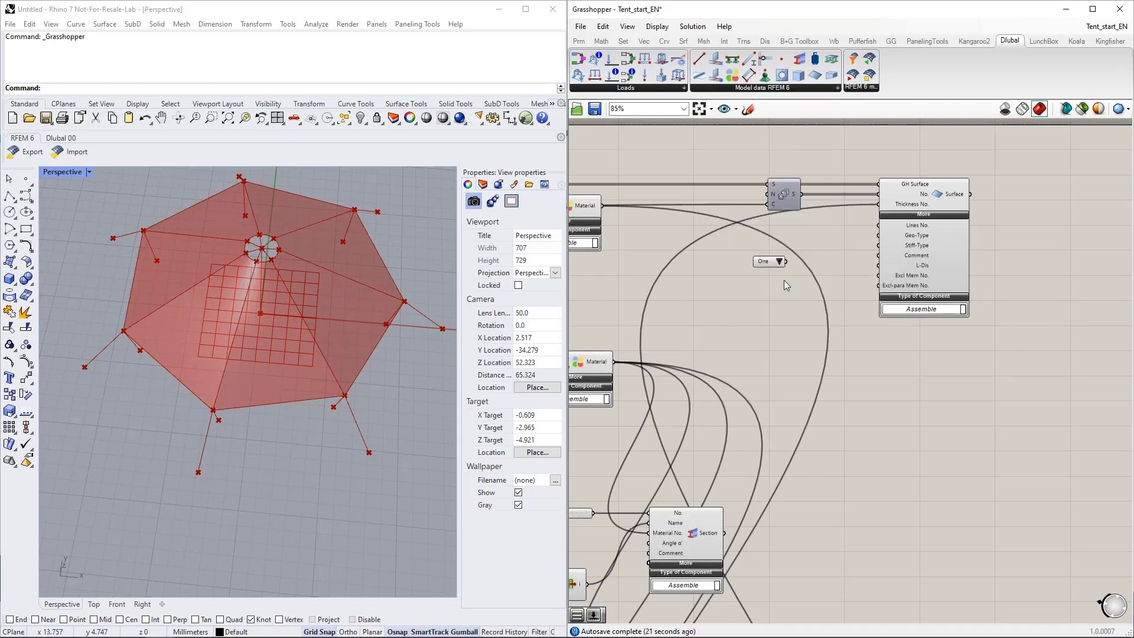
pyautogui.moveTo(787, 262); pyautogui.dragTo(872, 251)
pyautogui.scroll(2, 854, 260)
pyautogui.scroll(1, 854, 260)
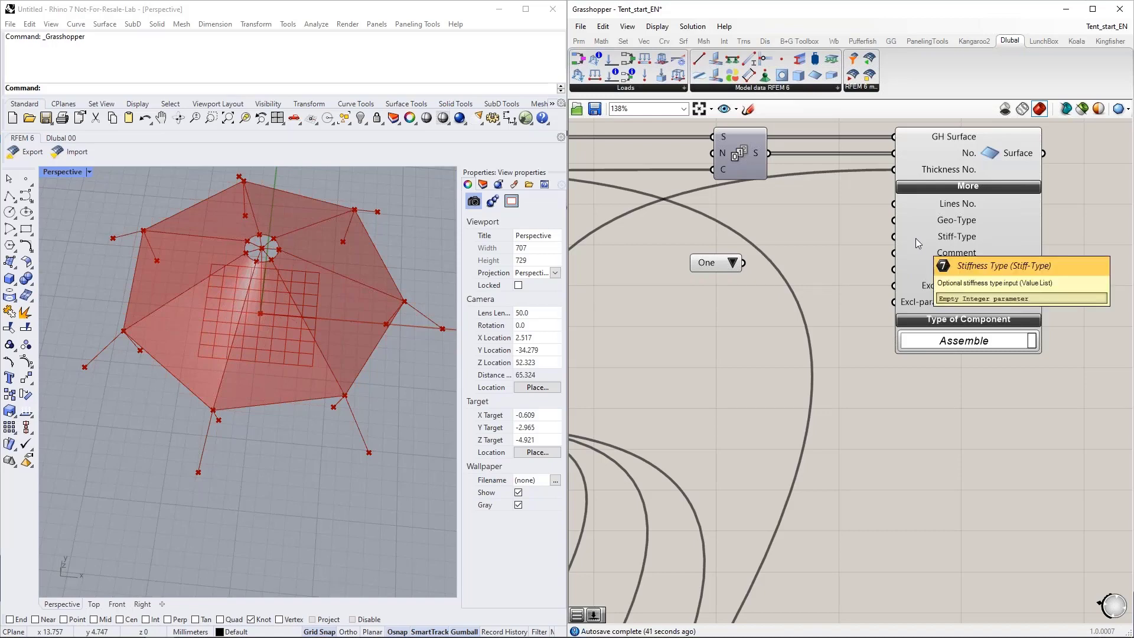
# Connect the value list to the Surface component's Stiff-Type input, select TYPE_MEMBRANE and align the list with the input
pyautogui.moveTo(743, 262); pyautogui.dragTo(888, 240)
pyautogui.moveTo(772, 266); pyautogui.dragTo(735, 248)
pyautogui.click(831, 246)
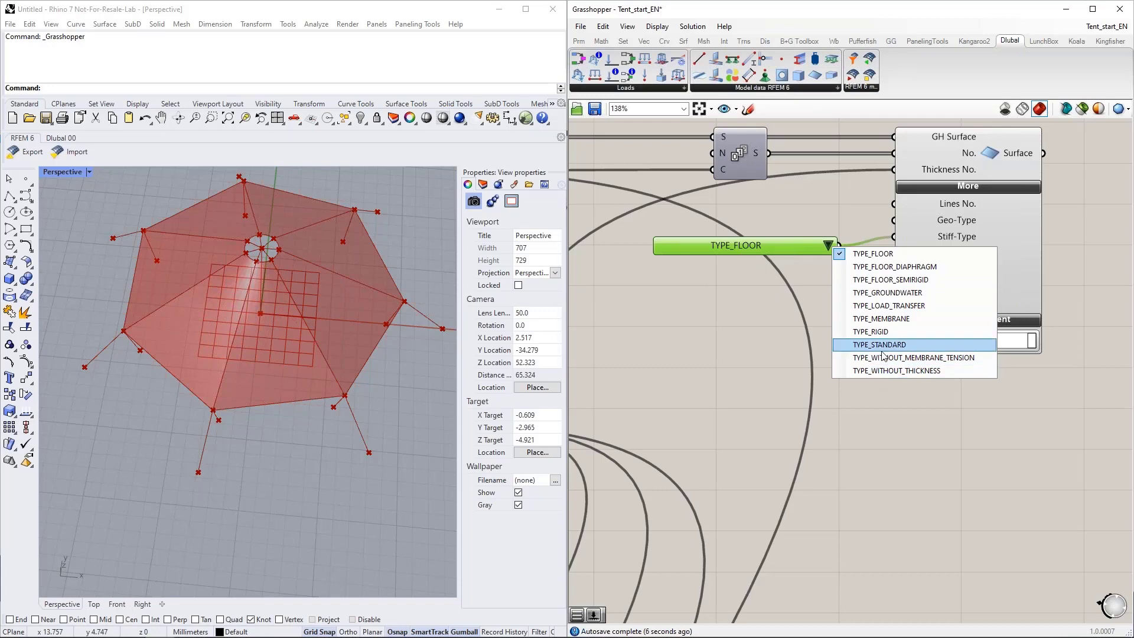
pyautogui.click(886, 319)
pyautogui.moveTo(738, 246); pyautogui.dragTo(738, 238)
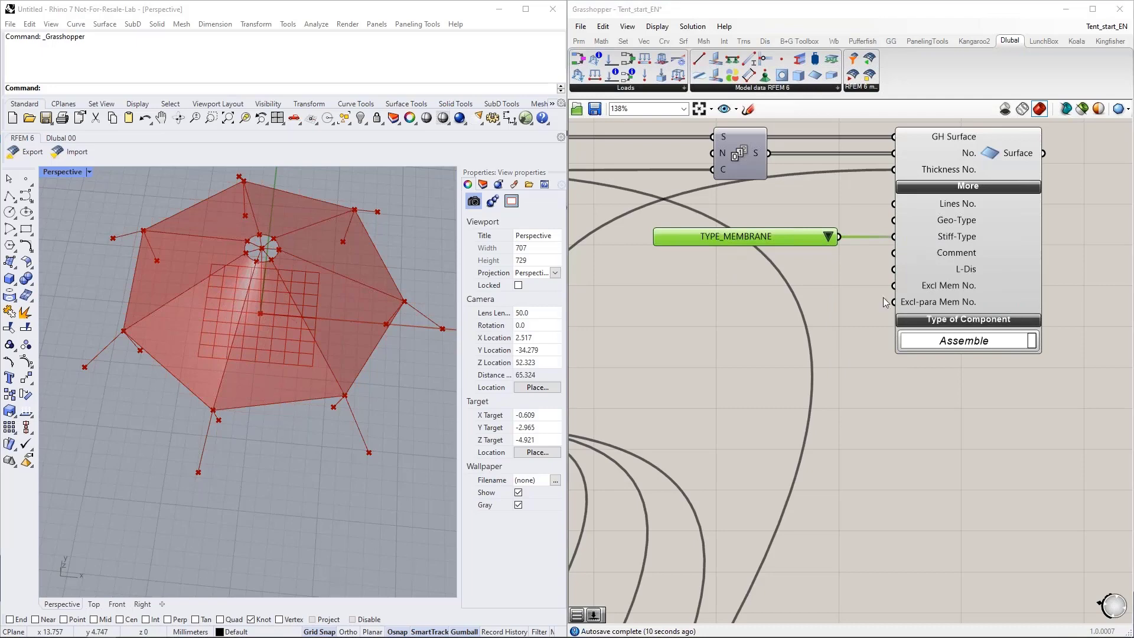
# Add a Member component below the Surface component and move it closer to the geometry outputs
pyautogui.scroll(-2, 922, 385)
pyautogui.scroll(-2, 910, 386)
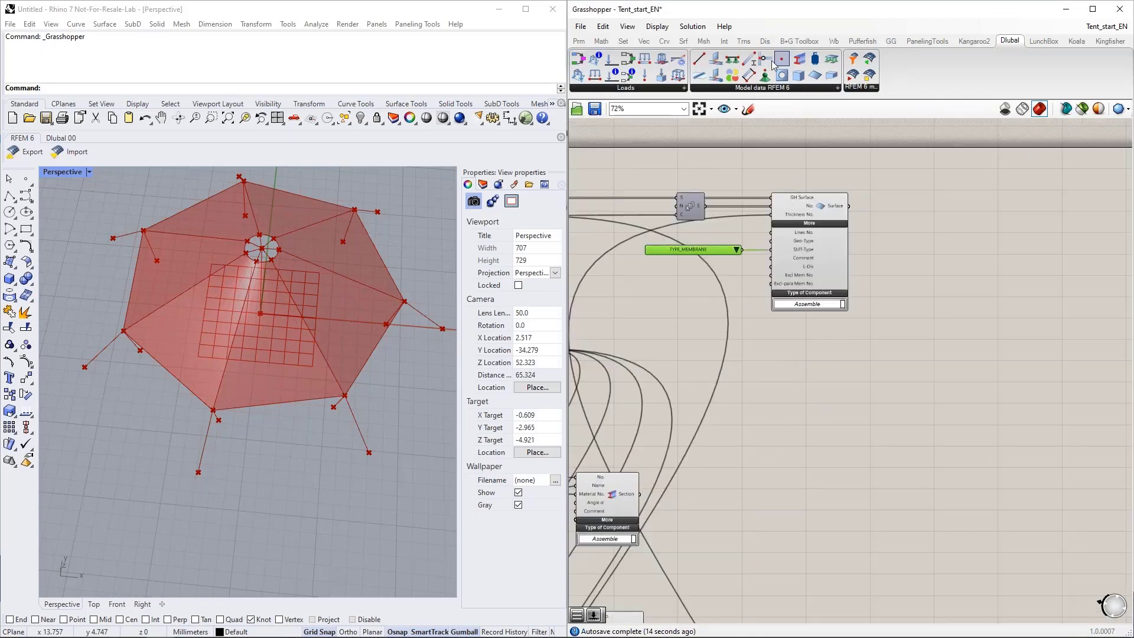
pyautogui.moveTo(749, 61); pyautogui.dragTo(838, 422)
pyautogui.scroll(2, 756, 402)
pyautogui.click(859, 349)
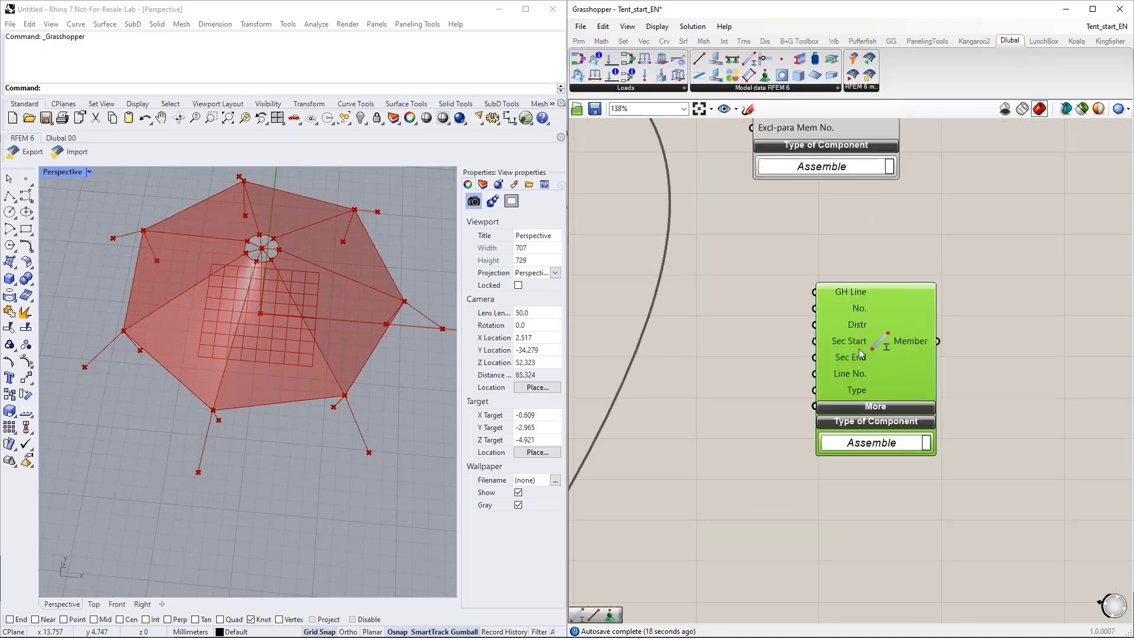
pyautogui.scroll(-2, 837, 346)
pyautogui.moveTo(838, 349); pyautogui.dragTo(943, 365, button='right')
pyautogui.scroll(-3, 943, 360)
pyautogui.moveTo(1037, 366); pyautogui.dragTo(923, 324)
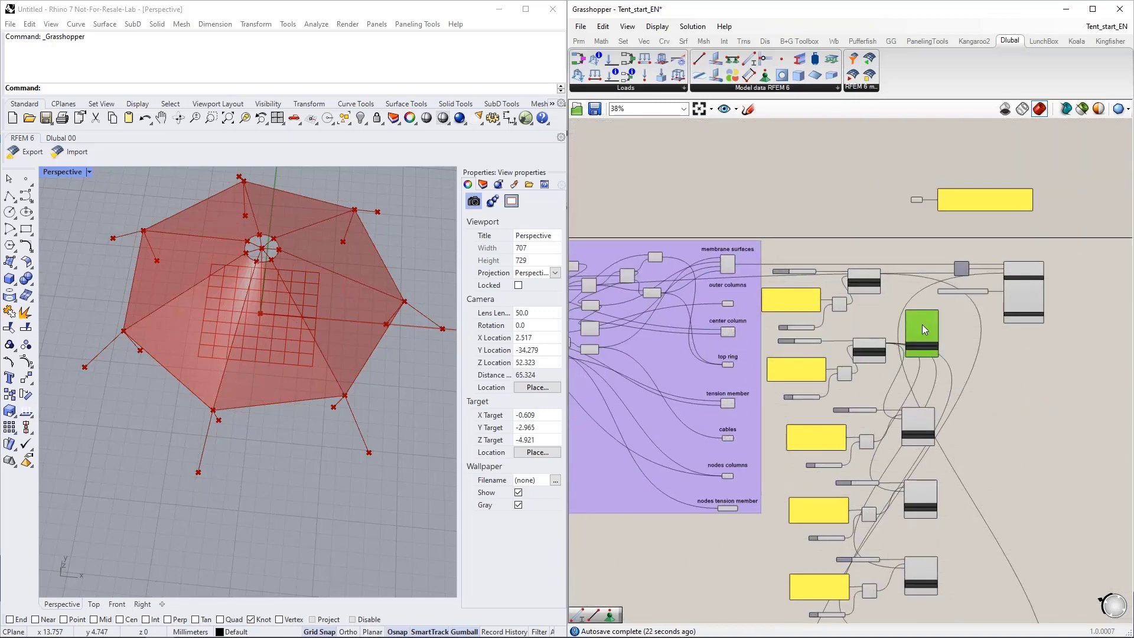
# Connect the outer columns output to the Member component's GH Line input and place the component below the Surface component
pyautogui.scroll(4, 812, 325)
pyautogui.moveTo(615, 272); pyautogui.dragTo(1003, 289)
pyautogui.moveTo(883, 293); pyautogui.dragTo(508, 246, button='right')
pyautogui.moveTo(676, 271); pyautogui.dragTo(924, 351)
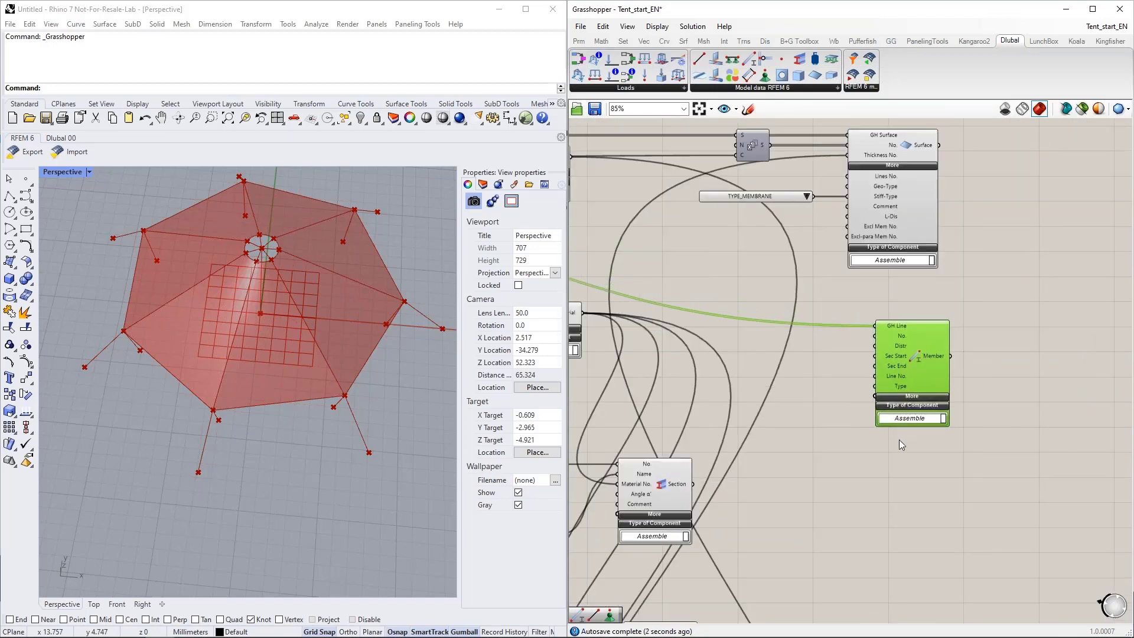
pyautogui.moveTo(899, 439); pyautogui.dragTo(899, 388, button='right')
# Duplicate the Series component, place the copy before the Member component and connect its output to the No. input
pyautogui.moveTo(898, 275)
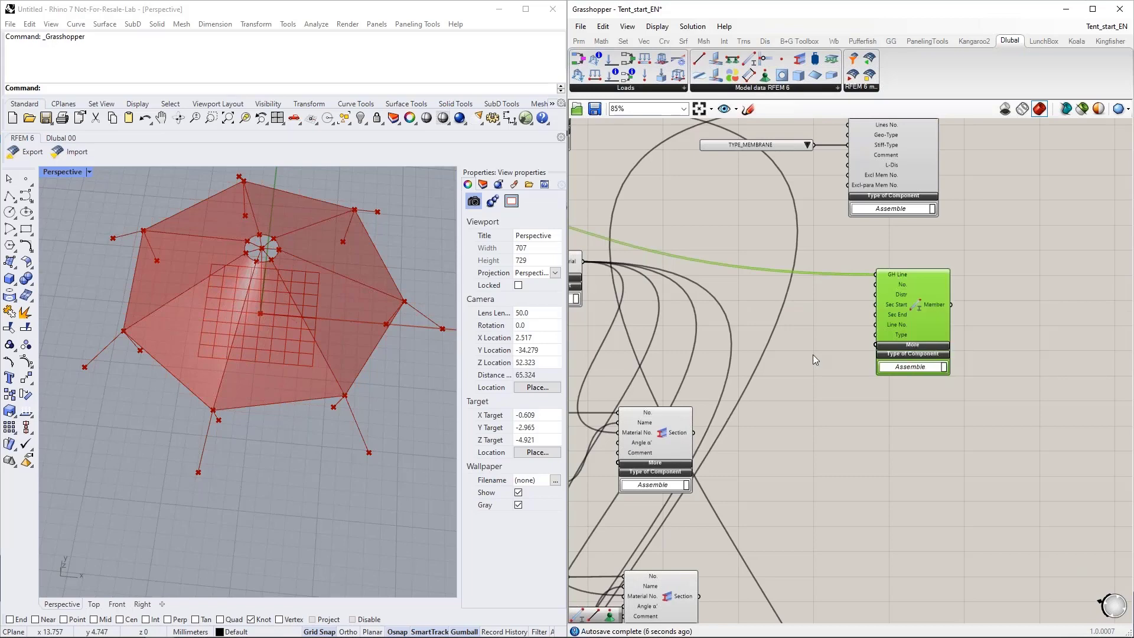
pyautogui.moveTo(825, 344); pyautogui.dragTo(877, 430, button='right')
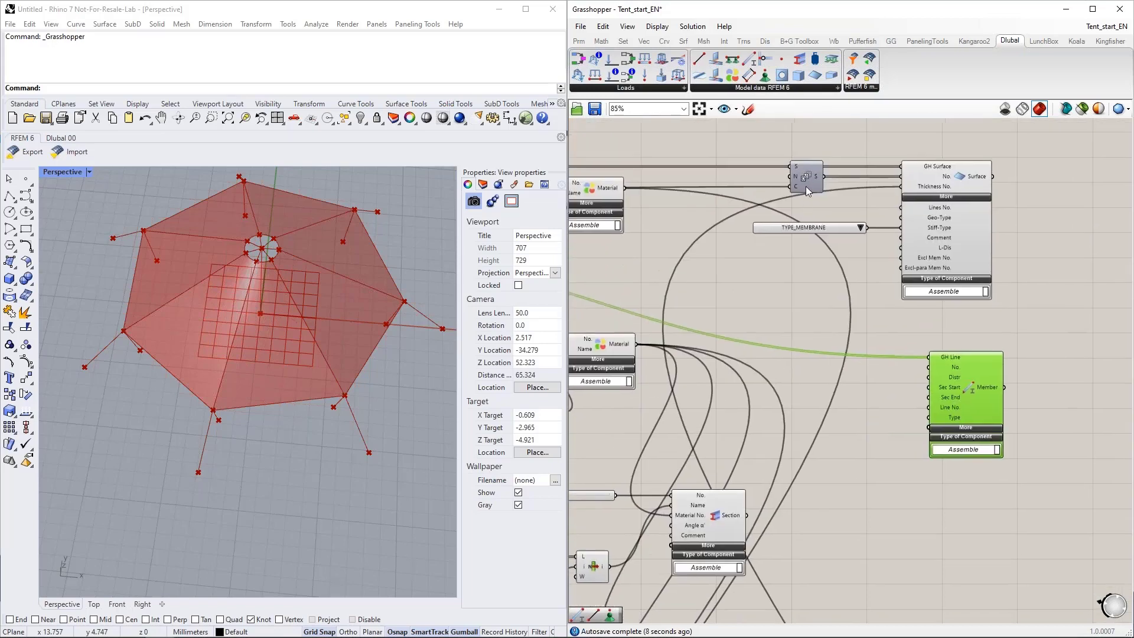
pyautogui.keyDown('alt'); pyautogui.moveTo(805, 186); pyautogui.dragTo(929, 368); pyautogui.keyUp('alt')
pyautogui.moveTo(820, 387); pyautogui.dragTo(824, 378)
pyautogui.moveTo(938, 344); pyautogui.dragTo(935, 293, button='right')
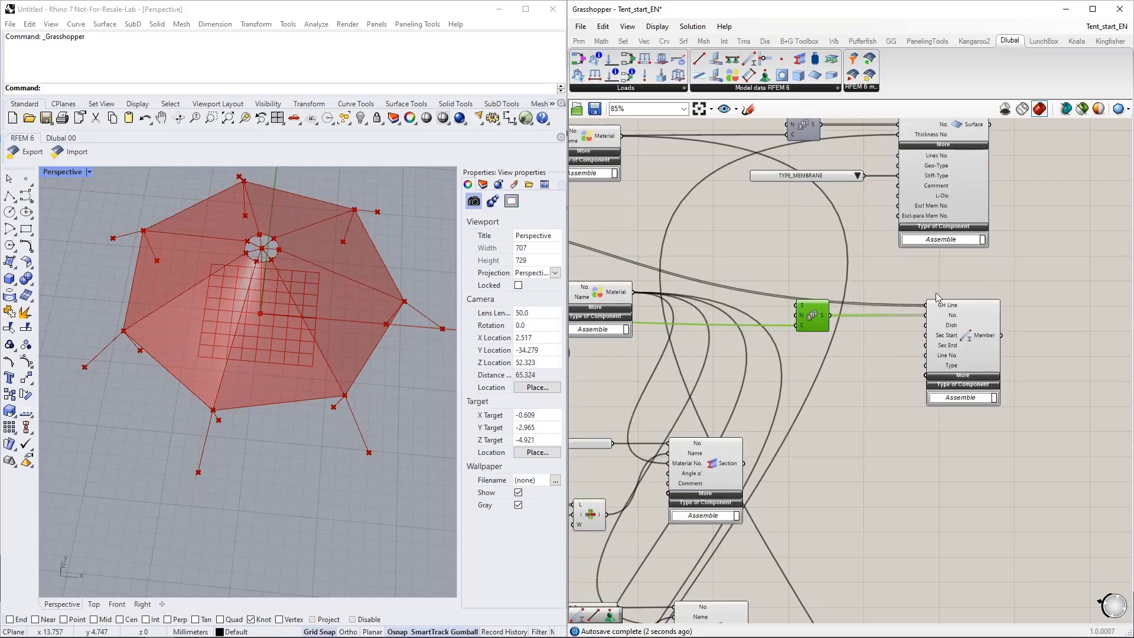
# Connect the first Section component's output to the Member component's Sec Start input
pyautogui.moveTo(874, 381); pyautogui.dragTo(888, 346, button='right')
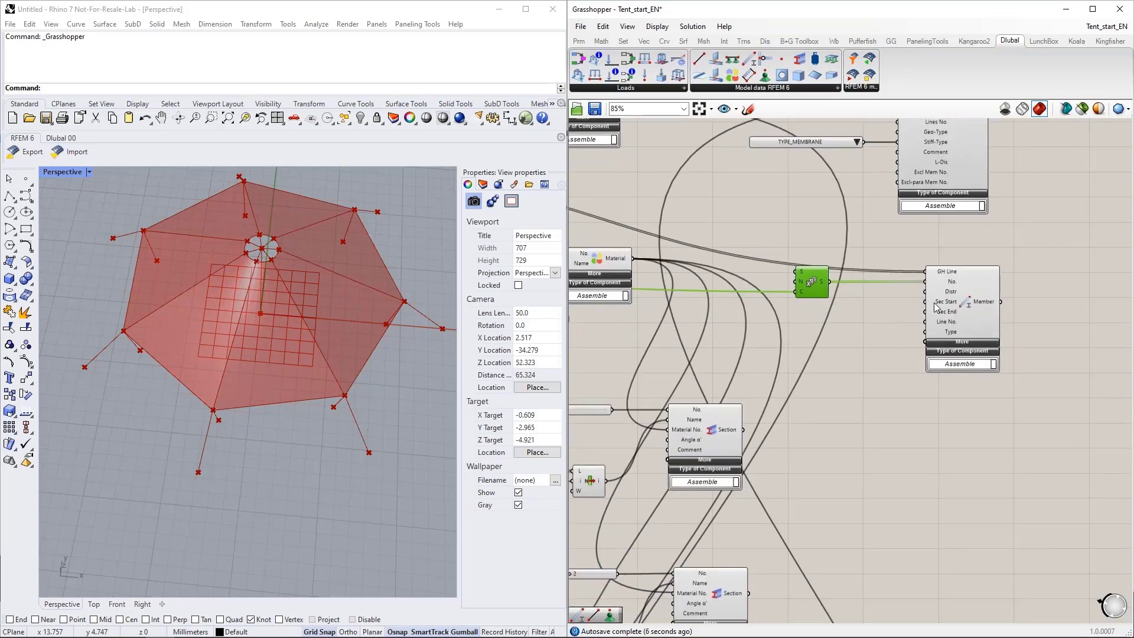
pyautogui.moveTo(759, 420); pyautogui.dragTo(854, 375, button='right')
pyautogui.moveTo(839, 385); pyautogui.dragTo(1021, 257)
pyautogui.moveTo(1025, 332); pyautogui.dragTo(929, 312, button='right')
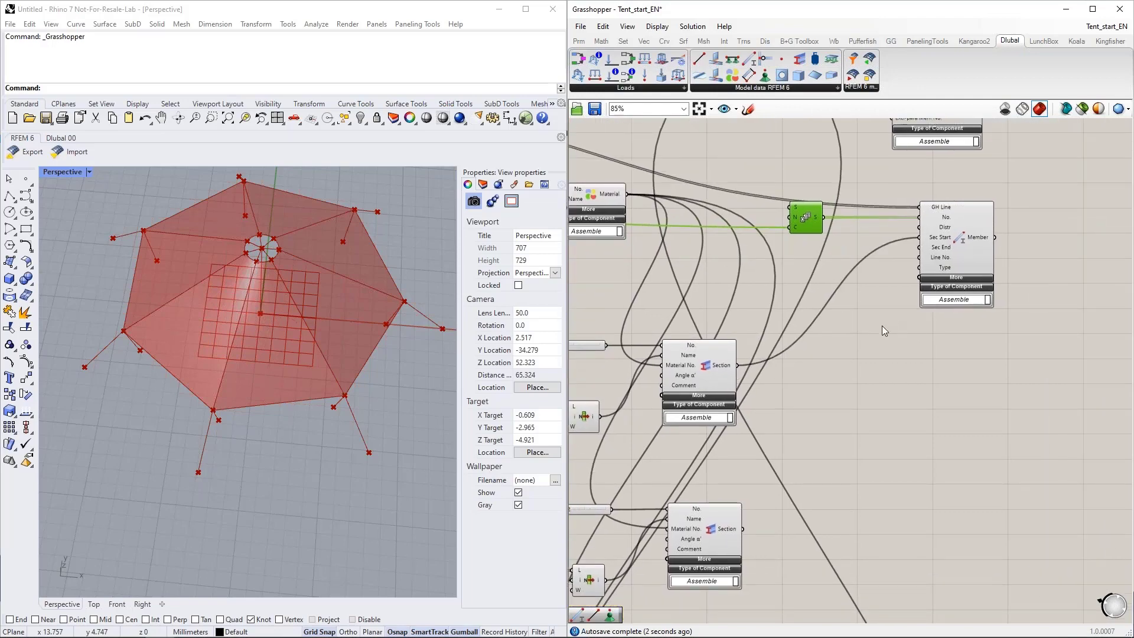
# Add a second Member component directly below the outer columns' Member component
pyautogui.moveTo(998, 371); pyautogui.dragTo(956, 326, button='right')
pyautogui.click(922, 214)
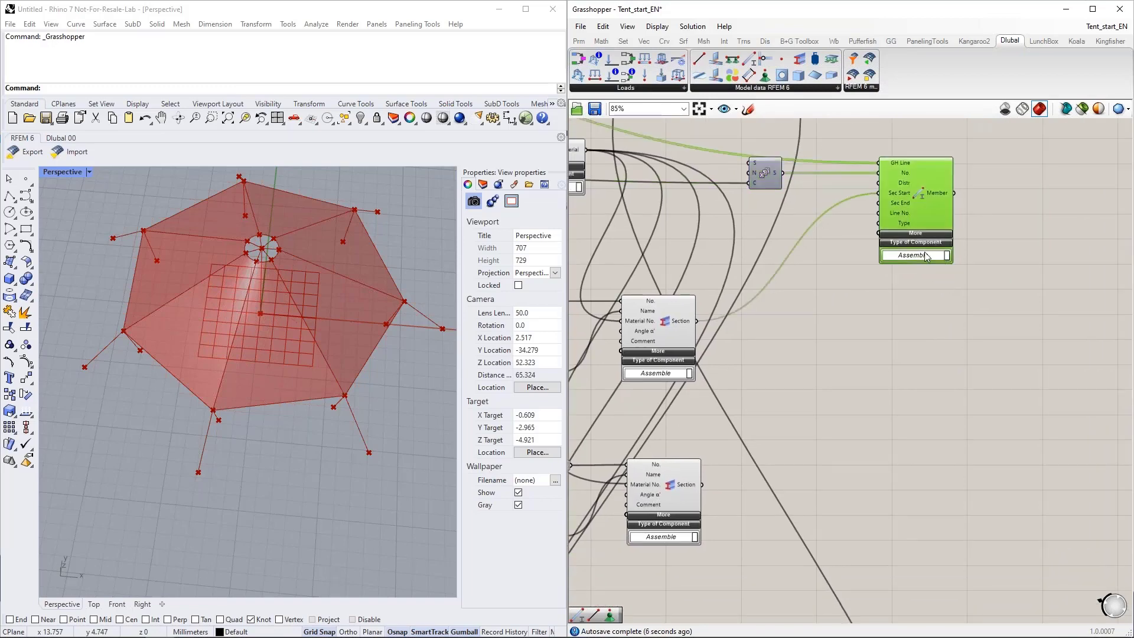
pyautogui.scroll(-1, 928, 333)
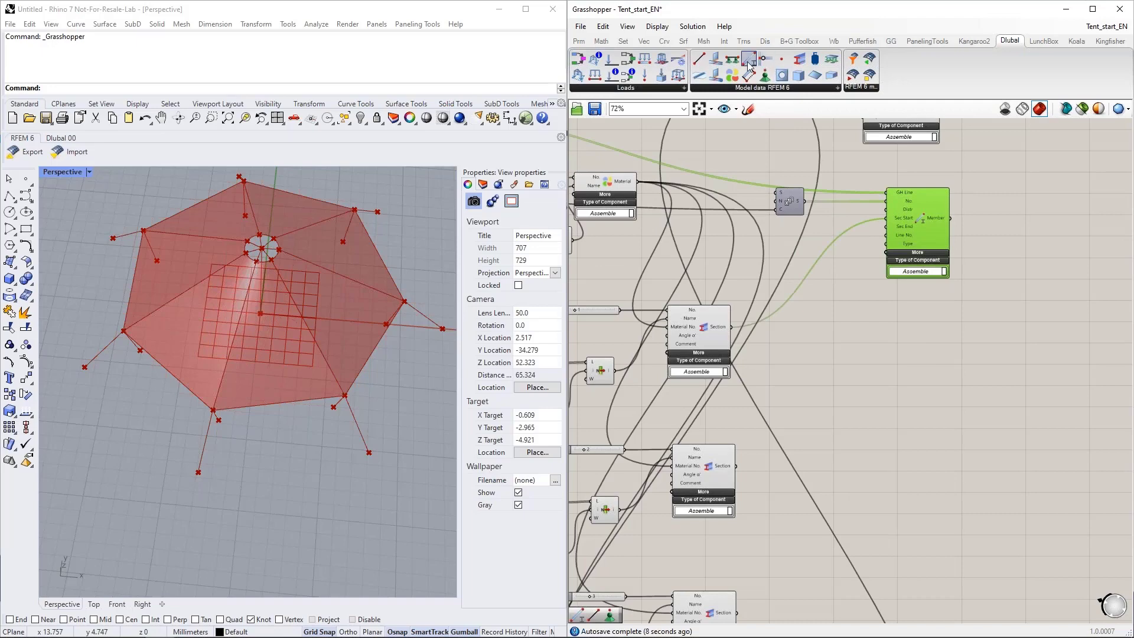
pyautogui.click(922, 356)
pyautogui.moveTo(819, 336); pyautogui.dragTo(1003, 376, button='right')
pyautogui.scroll(-1, 1001, 381)
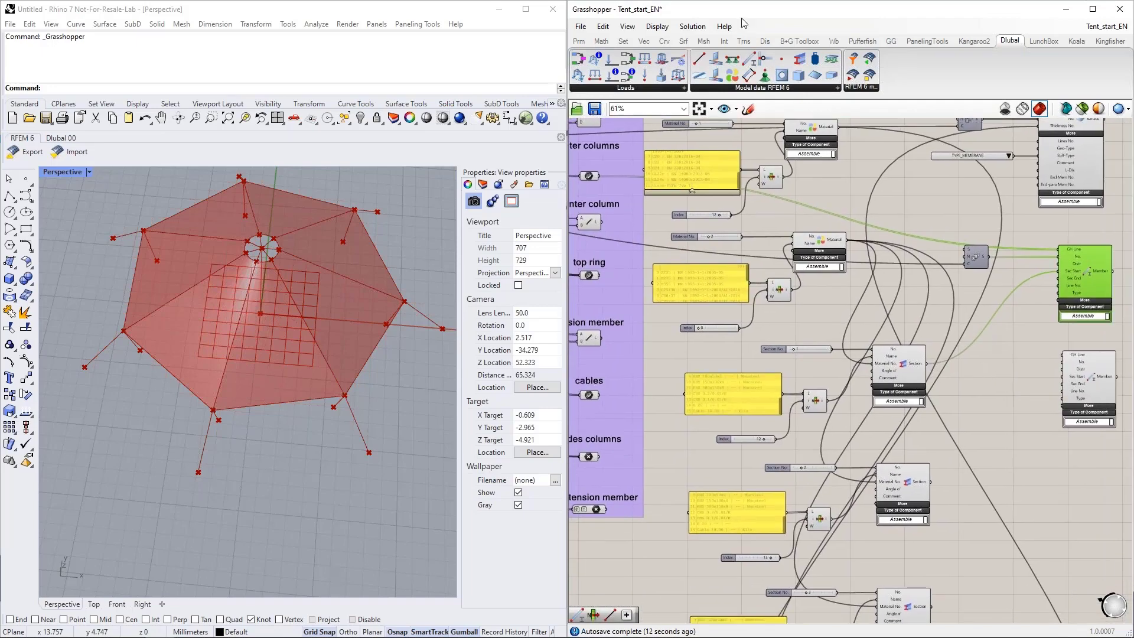
# Maximize the Grasshopper window and connect the center column output to the second Member component's GH Line input
pyautogui.moveTo(734, 10); pyautogui.dragTo(626, 1)
pyautogui.moveTo(570, 249); pyautogui.dragTo(818, 306, button='right')
pyautogui.moveTo(617, 255); pyautogui.dragTo(710, 238, button='right')
pyautogui.click(873, 412)
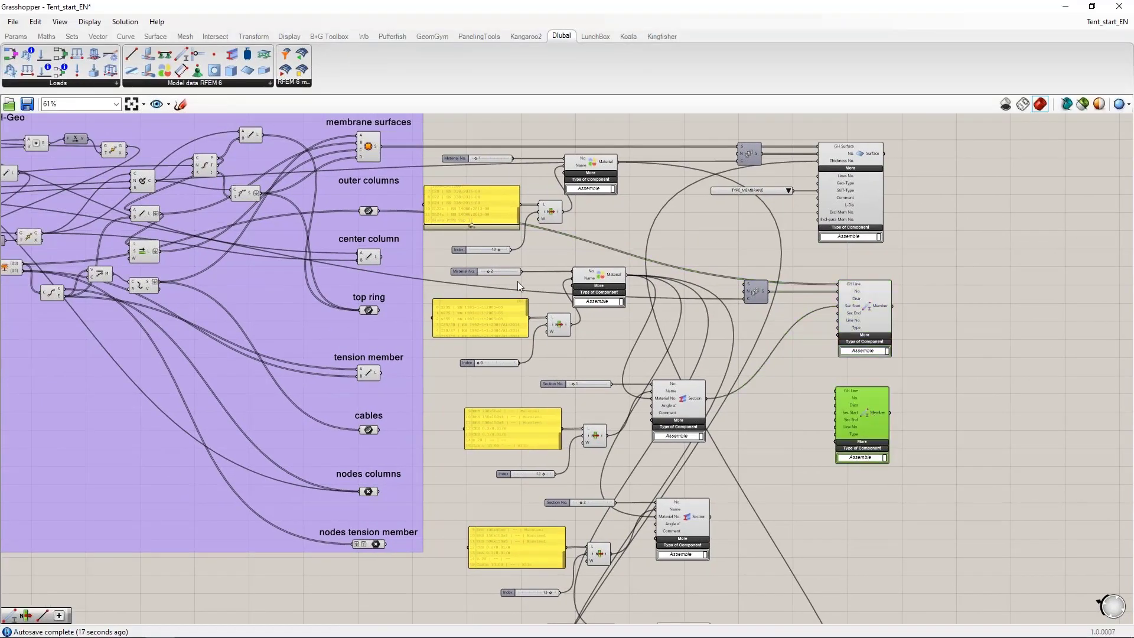
pyautogui.moveTo(382, 257); pyautogui.dragTo(836, 391)
pyautogui.scroll(5, 854, 479)
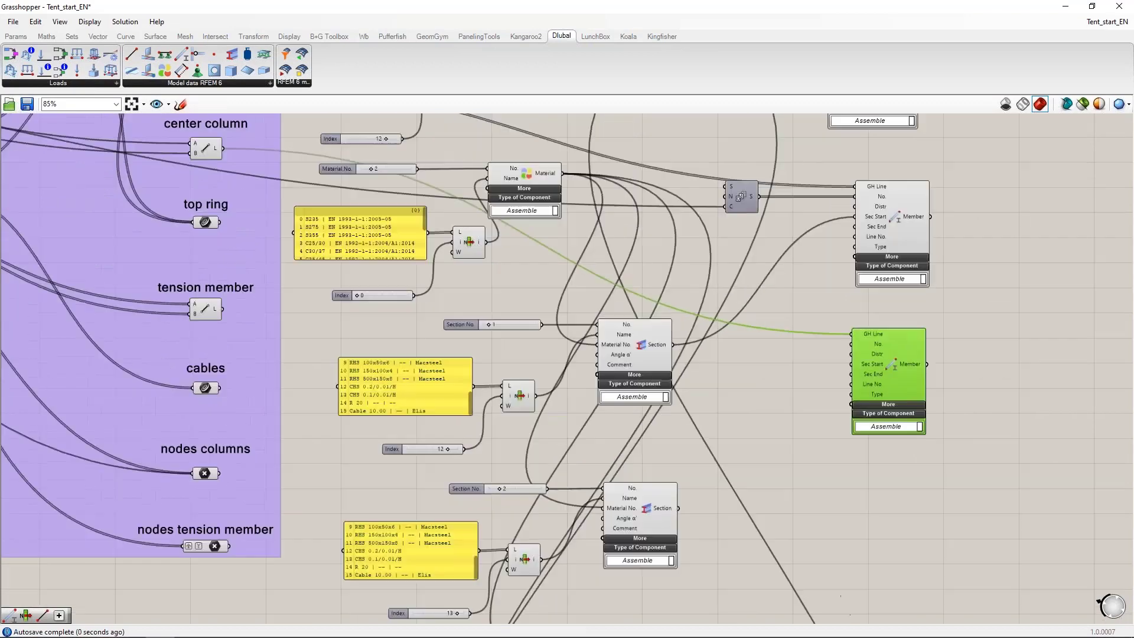
pyautogui.moveTo(901, 351); pyautogui.dragTo(909, 342)
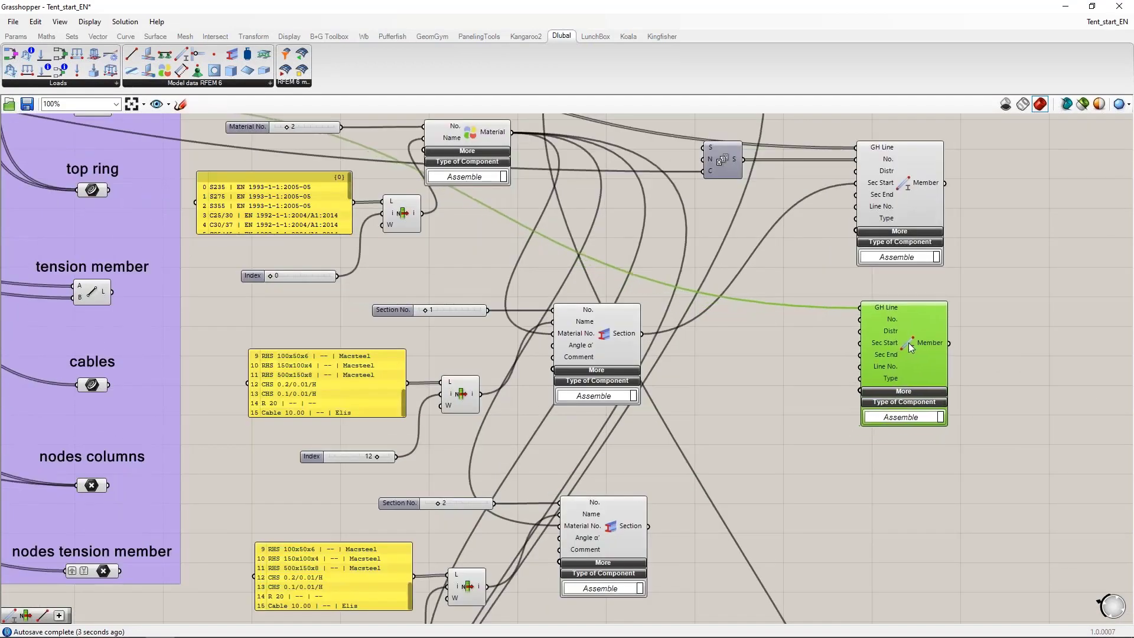
# Connect the first Section component's output to the second Member component's Sec Start input
pyautogui.click(777, 366)
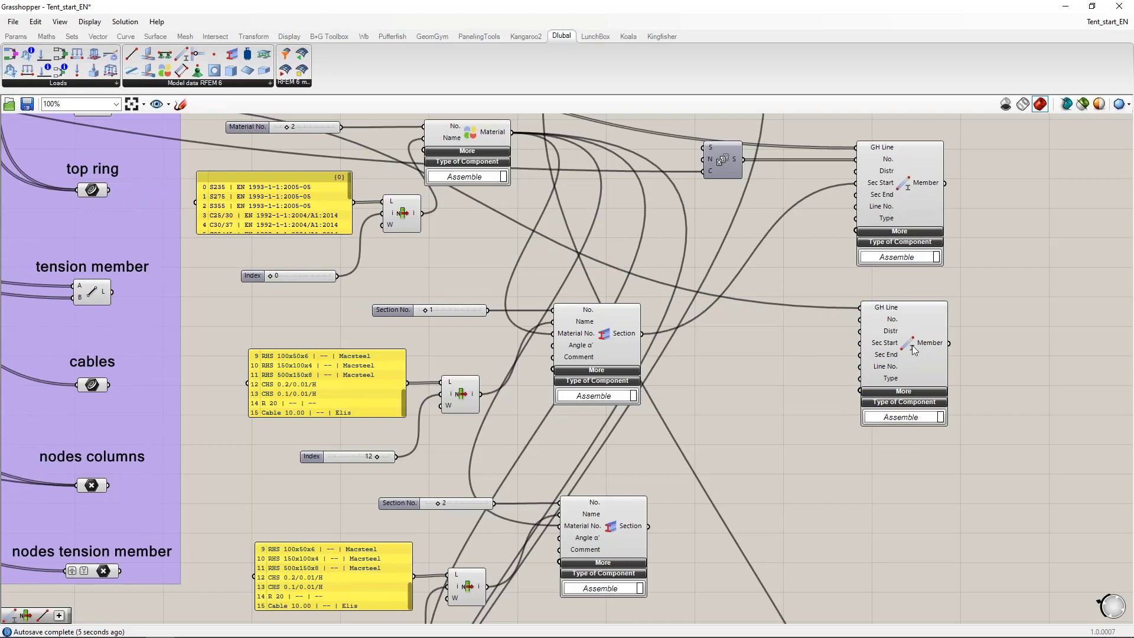
pyautogui.click(915, 351)
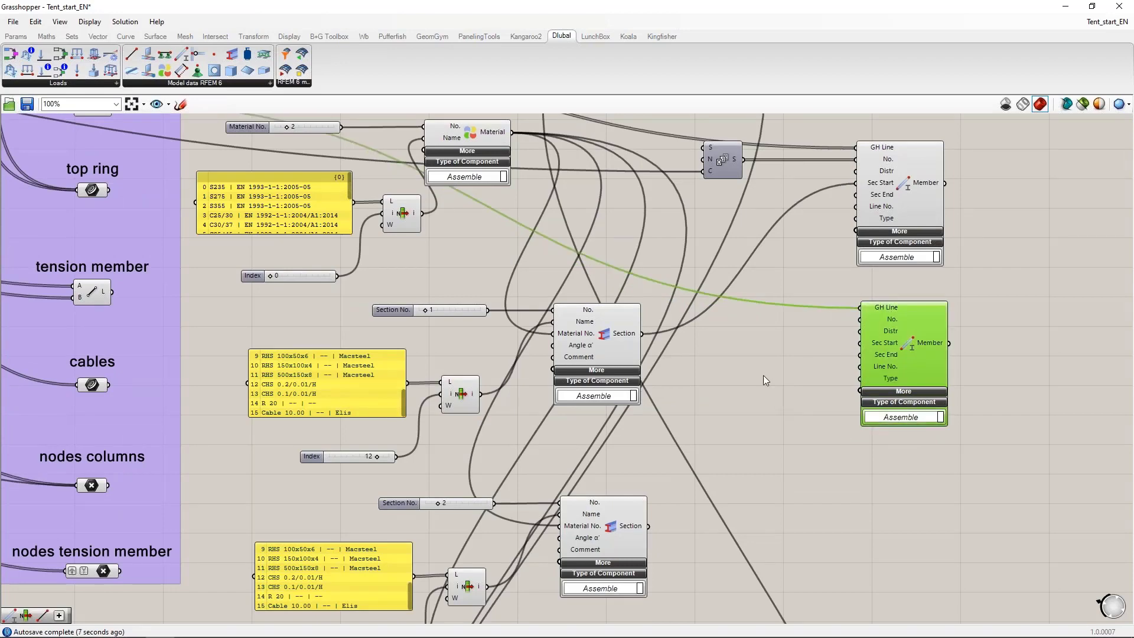
pyautogui.moveTo(647, 337); pyautogui.dragTo(860, 346)
pyautogui.click(770, 381)
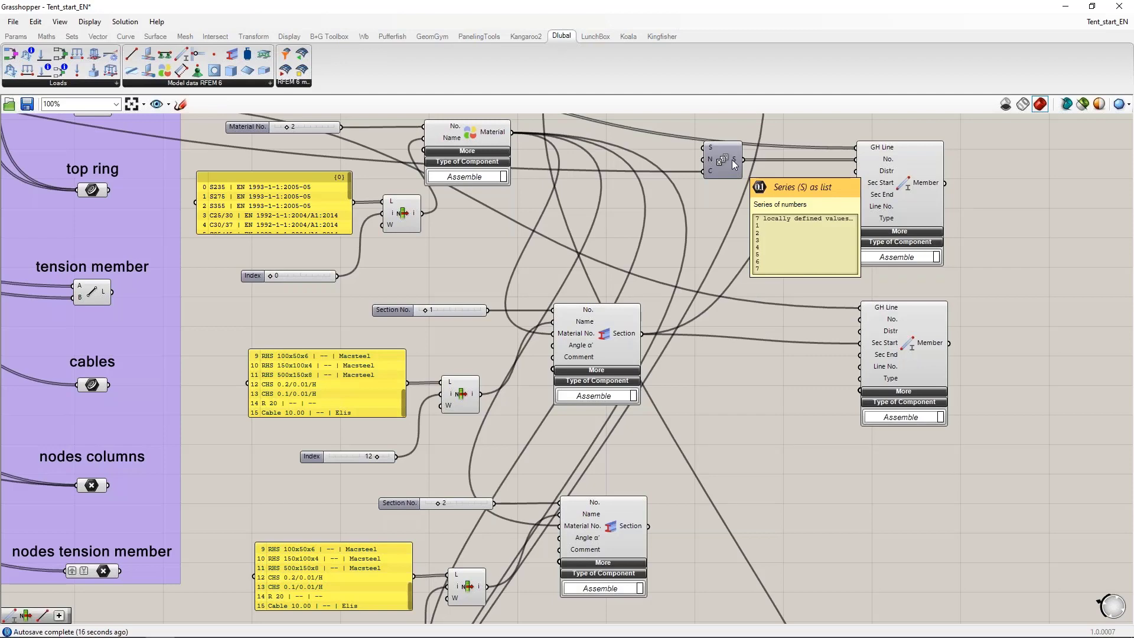
pyautogui.doubleClick(772, 315)
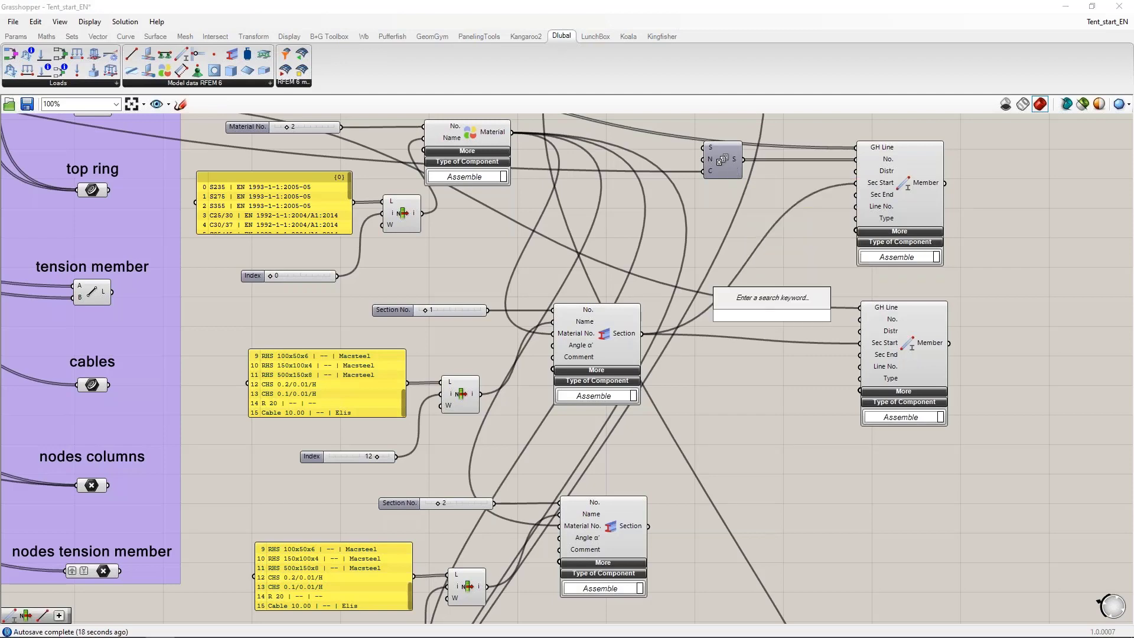
pyautogui.write('8')
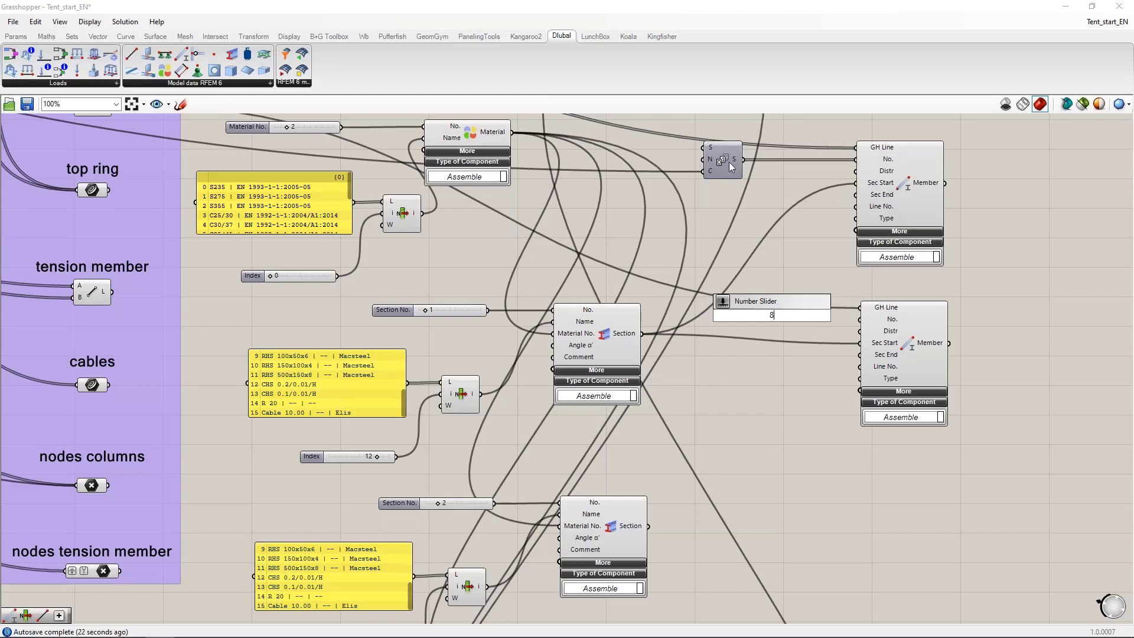
pyautogui.click(804, 296)
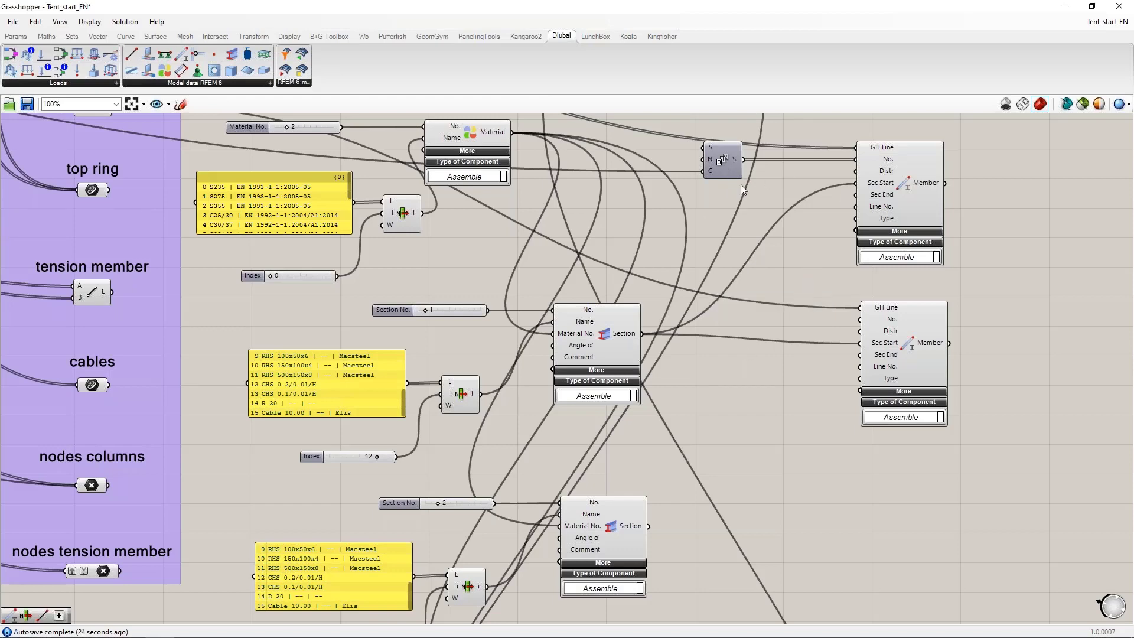
# Add a List Item component before the second Member and feed its list input from the outer columns' Series output
pyautogui.doubleClick(731, 317)
pyautogui.write('list ite')
pyautogui.press('Return')
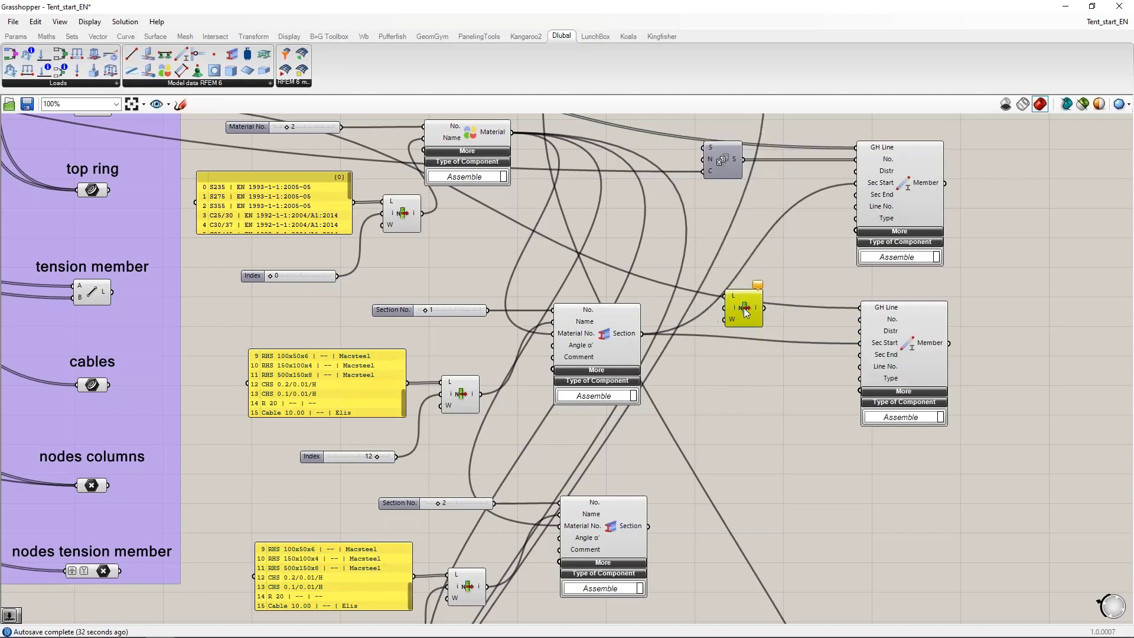
pyautogui.moveTo(745, 164); pyautogui.dragTo(724, 296)
pyautogui.moveTo(748, 310); pyautogui.dragTo(770, 302)
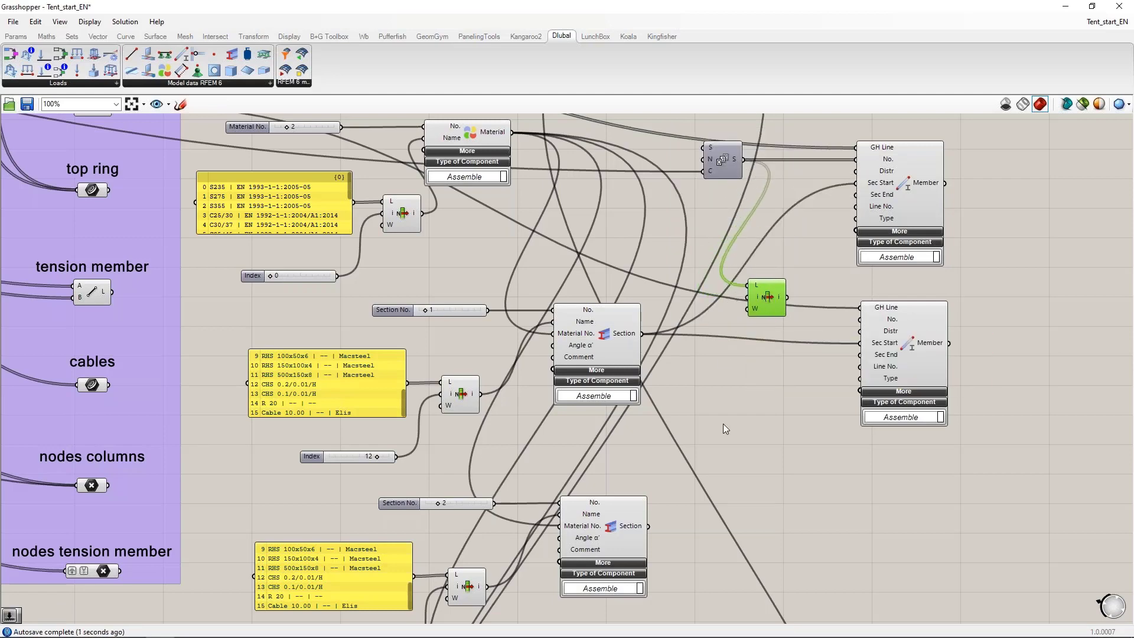
# Add a panel containing -1 and connect it to the new List Item's index input
pyautogui.doubleClick(709, 395)
pyautogui.write('-1')
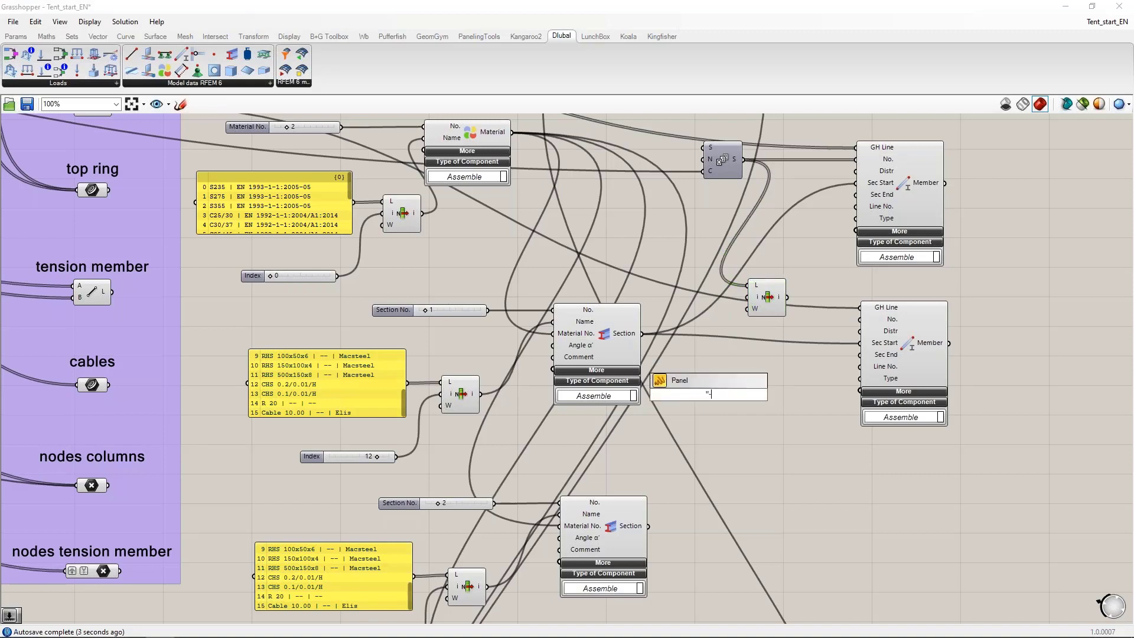
pyautogui.press('Return')
pyautogui.moveTo(721, 379); pyautogui.dragTo(748, 296)
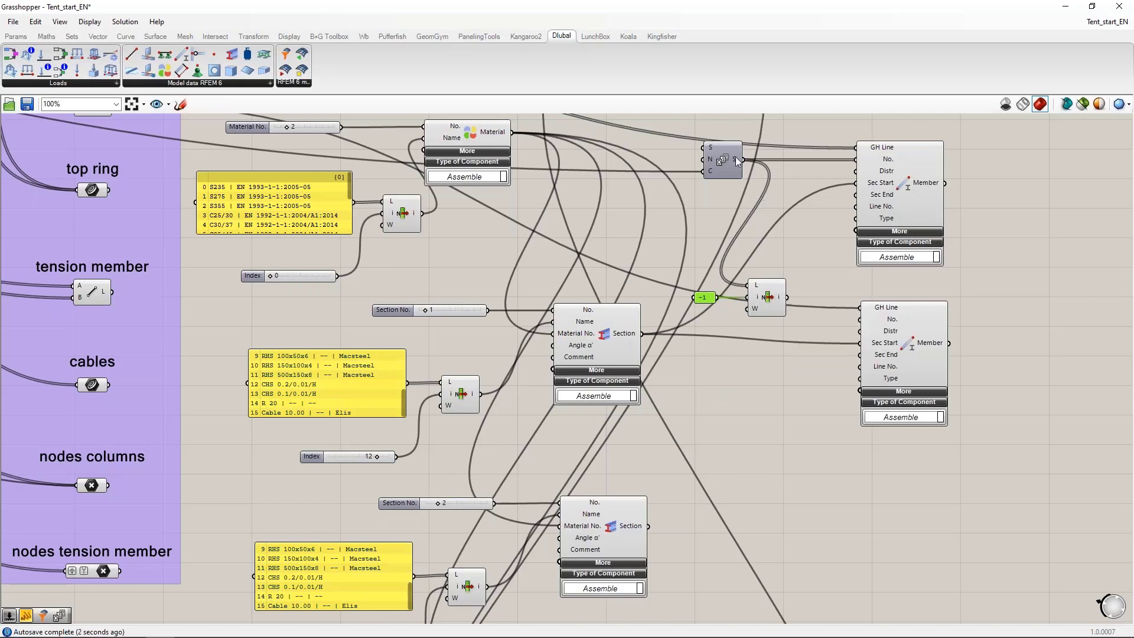
pyautogui.moveTo(768, 299); pyautogui.dragTo(757, 298)
# Add an Addition component with +1, fed by the List Item, and connect its result to the second Member's No. input
pyautogui.doubleClick(737, 340)
pyautogui.write('+1')
pyautogui.press('Return')
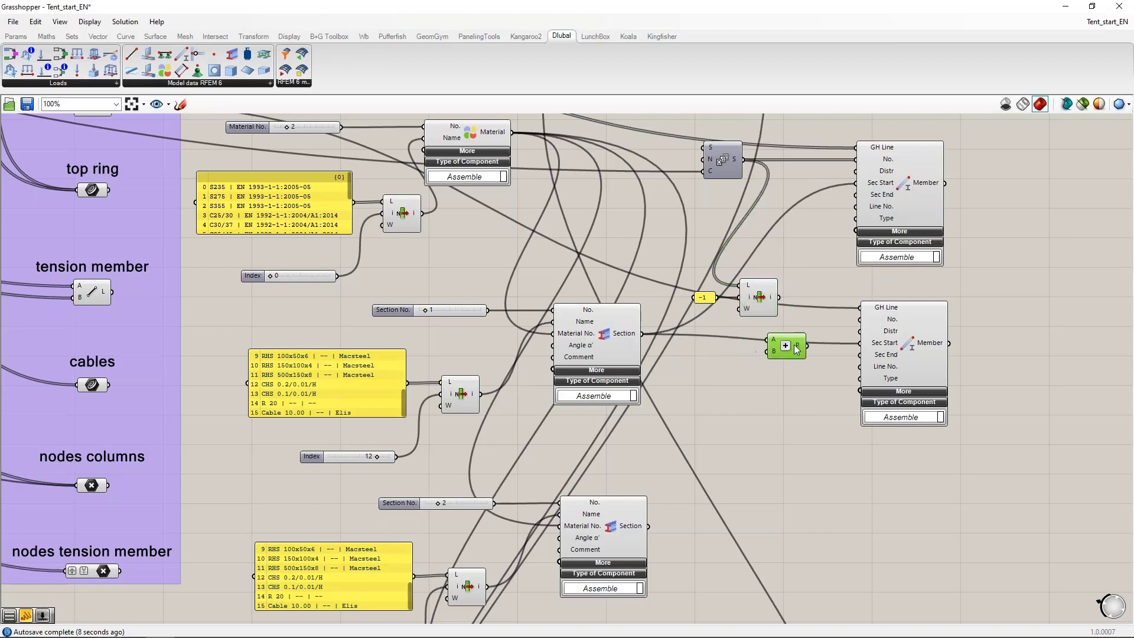
pyautogui.moveTo(779, 297); pyautogui.dragTo(859, 319)
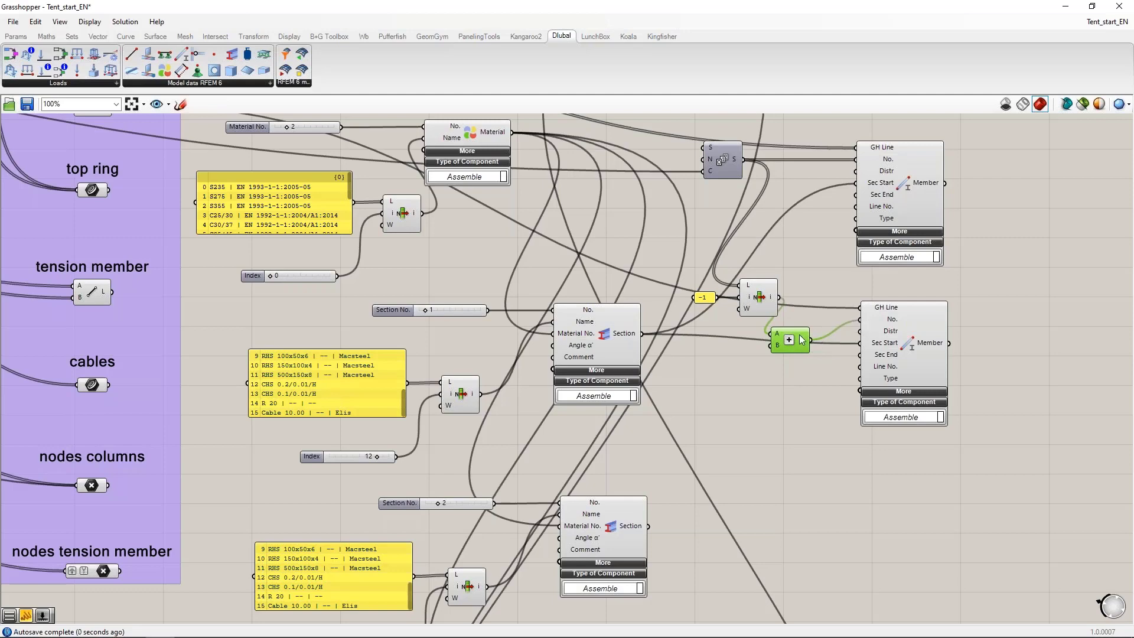
pyautogui.moveTo(795, 341); pyautogui.dragTo(804, 335)
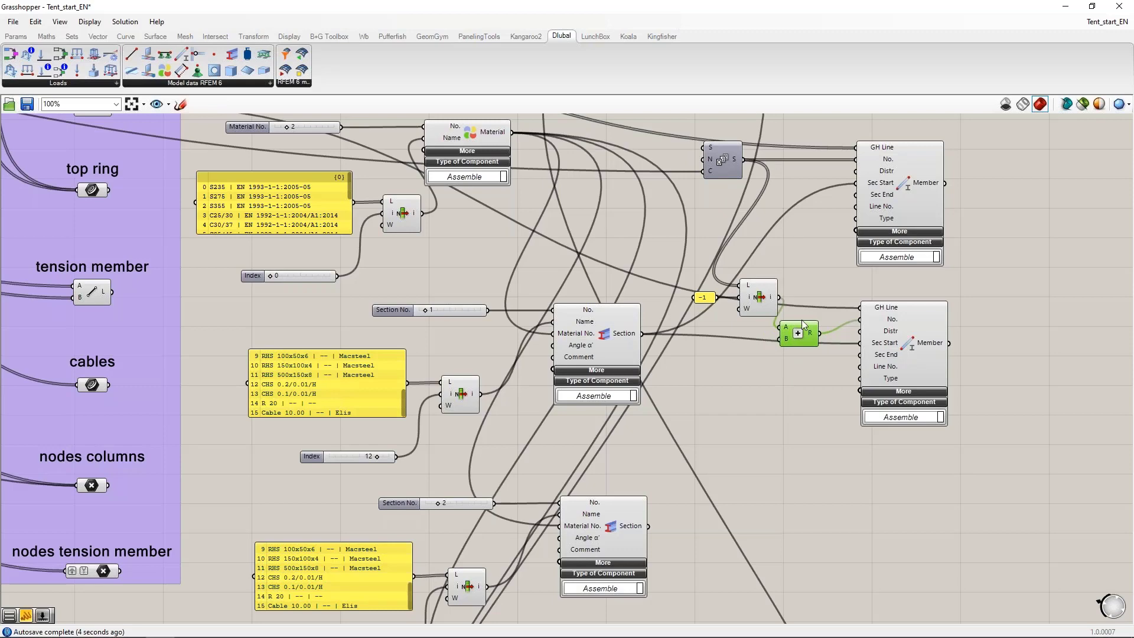
pyautogui.moveTo(812, 338)
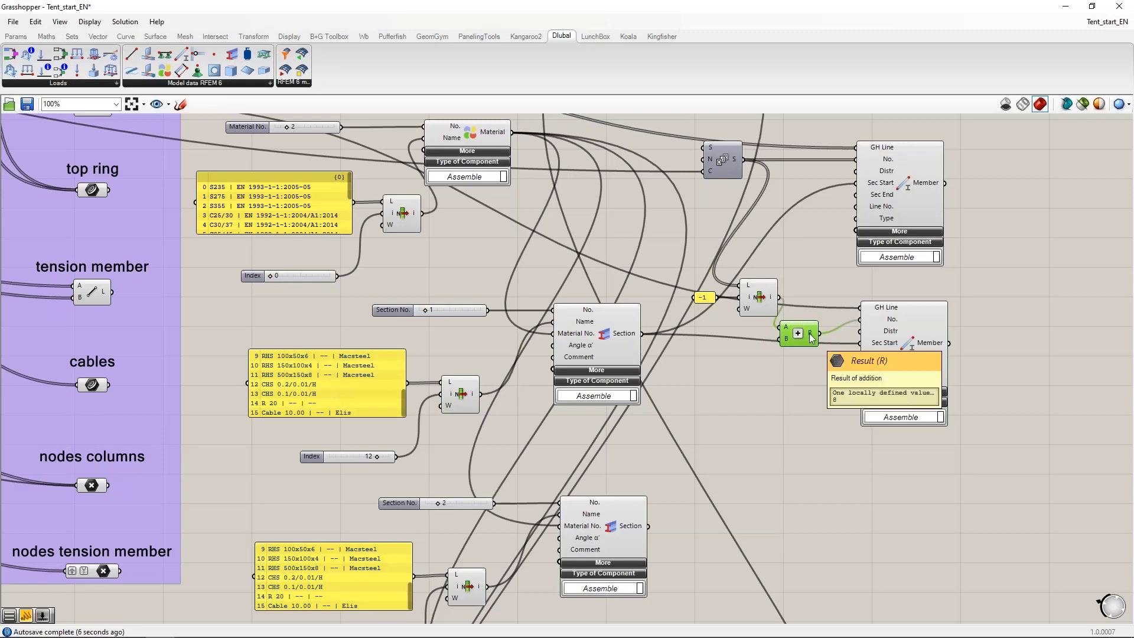
pyautogui.moveTo(802, 342); pyautogui.dragTo(792, 324, button='right')
pyautogui.moveTo(798, 316); pyautogui.dragTo(794, 309)
pyautogui.moveTo(764, 356); pyautogui.dragTo(751, 329, button='right')
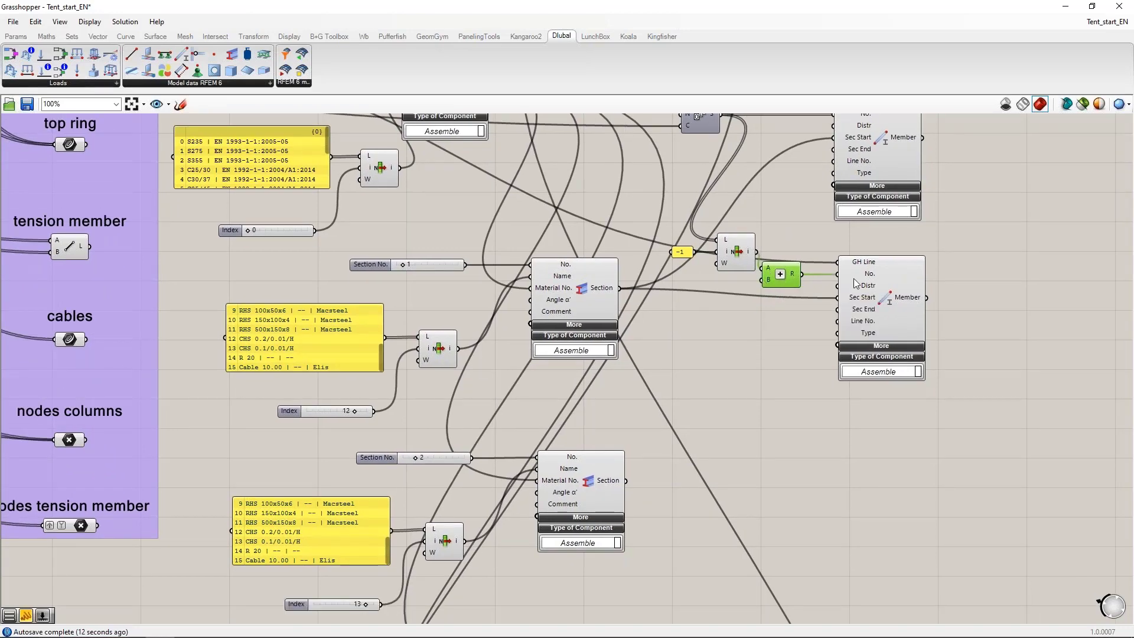
# Add a third Member component directly below the center column's Member component
pyautogui.scroll(-3, 835, 293)
pyautogui.scroll(2, 863, 397)
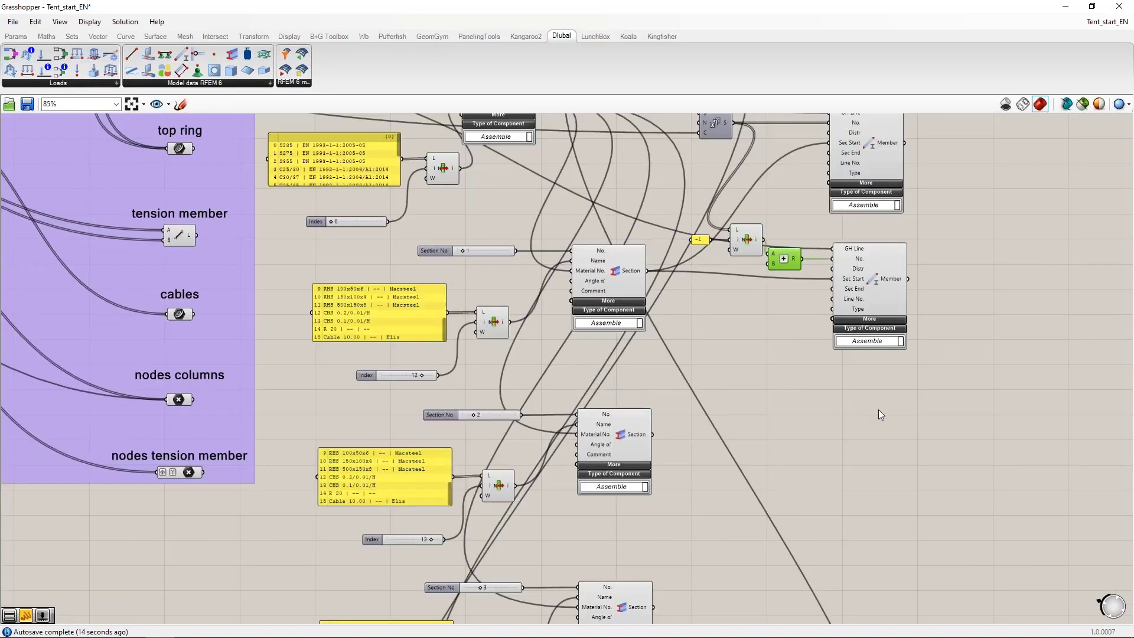
pyautogui.moveTo(878, 409); pyautogui.dragTo(788, 391, button='right')
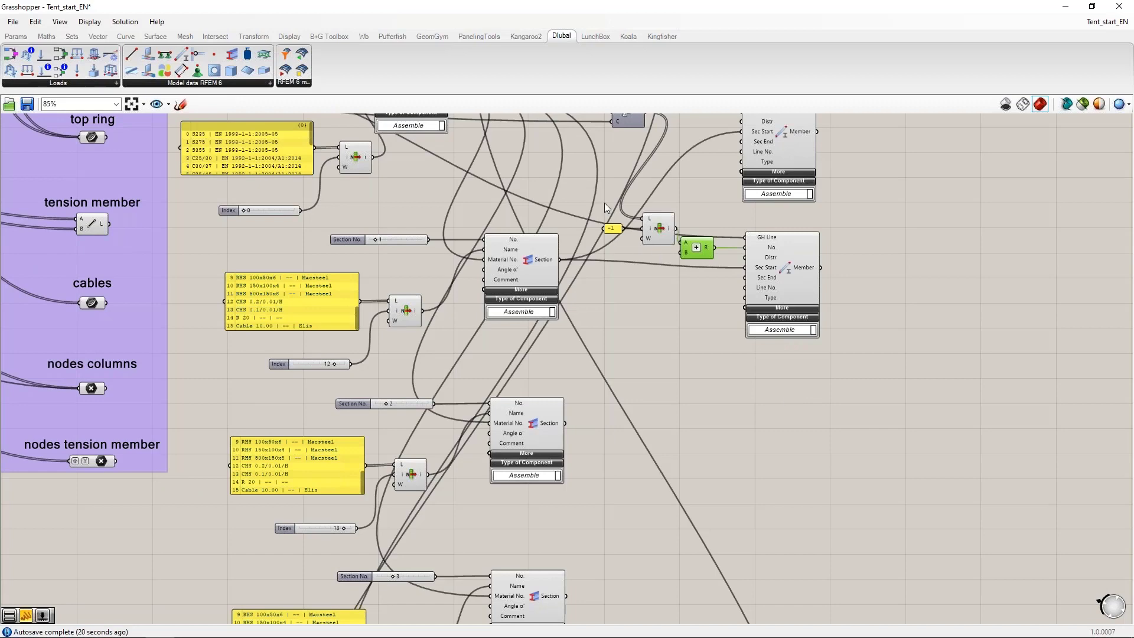
pyautogui.moveTo(179, 56); pyautogui.dragTo(788, 428)
pyautogui.moveTo(394, 328); pyautogui.dragTo(436, 404, button='right')
# Connect the top ring output to the third Member's GH Line input and the second Section's output to its Sec Start input
pyautogui.moveTo(146, 192); pyautogui.dragTo(788, 435)
pyautogui.moveTo(755, 498); pyautogui.dragTo(667, 397, button='right')
pyautogui.moveTo(559, 362); pyautogui.dragTo(739, 353)
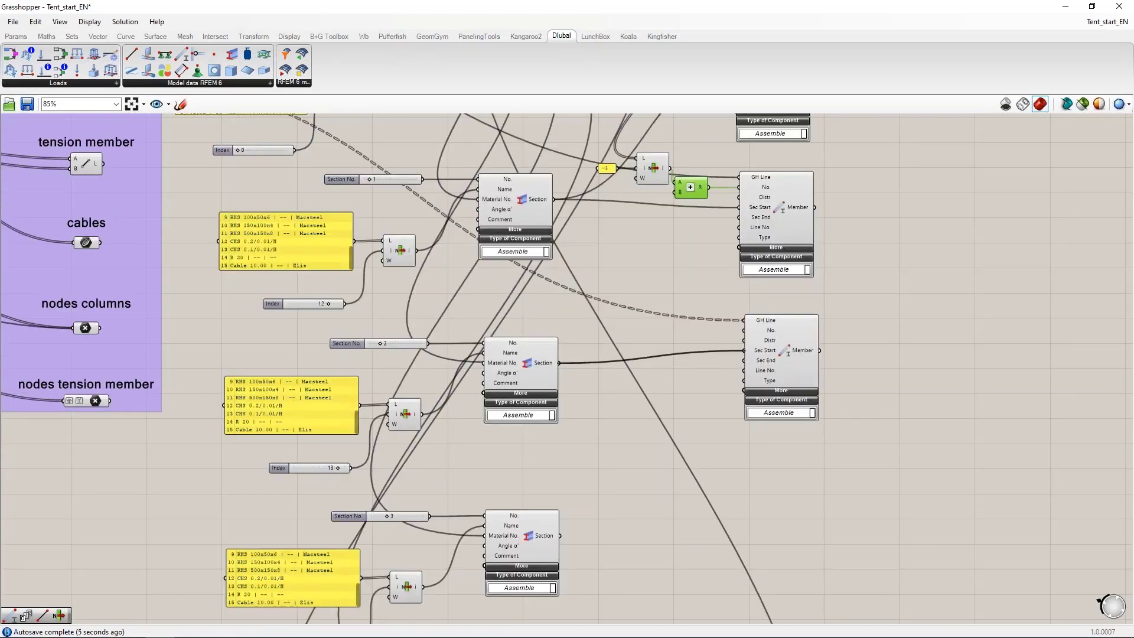
pyautogui.moveTo(701, 348); pyautogui.dragTo(771, 399, button='right')
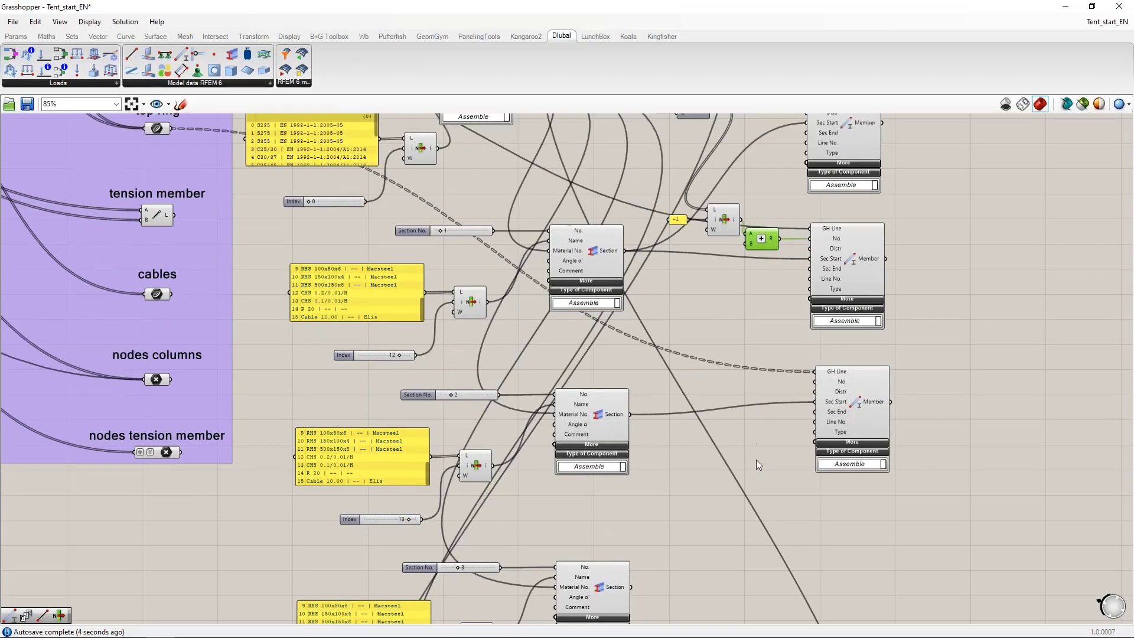
# Add a Series component and place it just before the third Member component
pyautogui.doubleClick(703, 329)
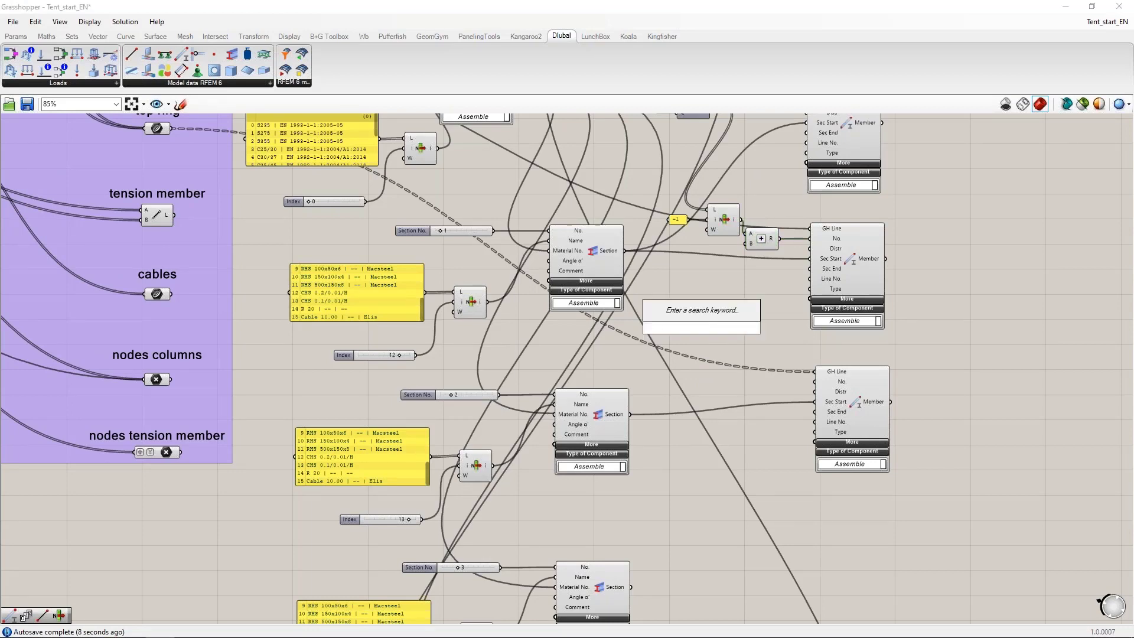
pyautogui.write('ser')
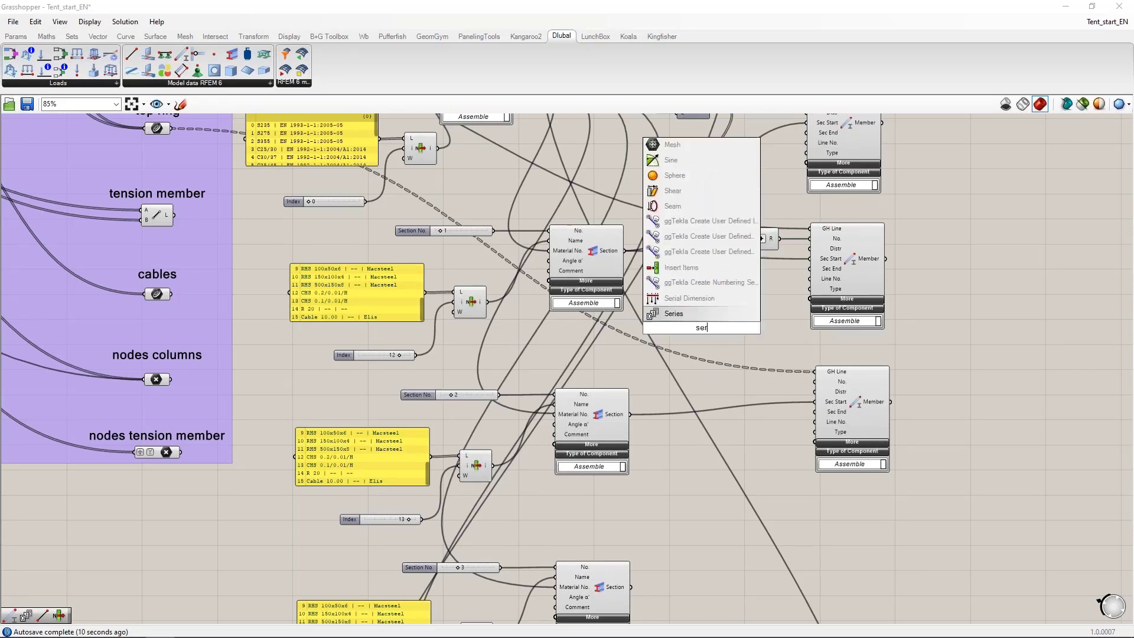
pyautogui.click(674, 314)
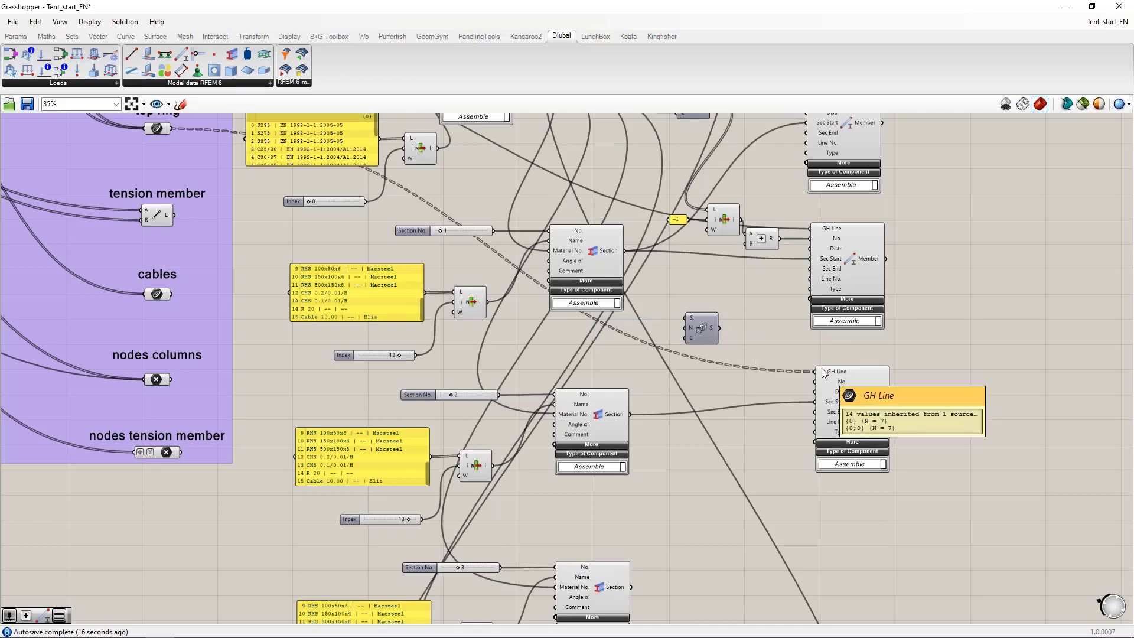
pyautogui.moveTo(699, 335); pyautogui.dragTo(730, 375)
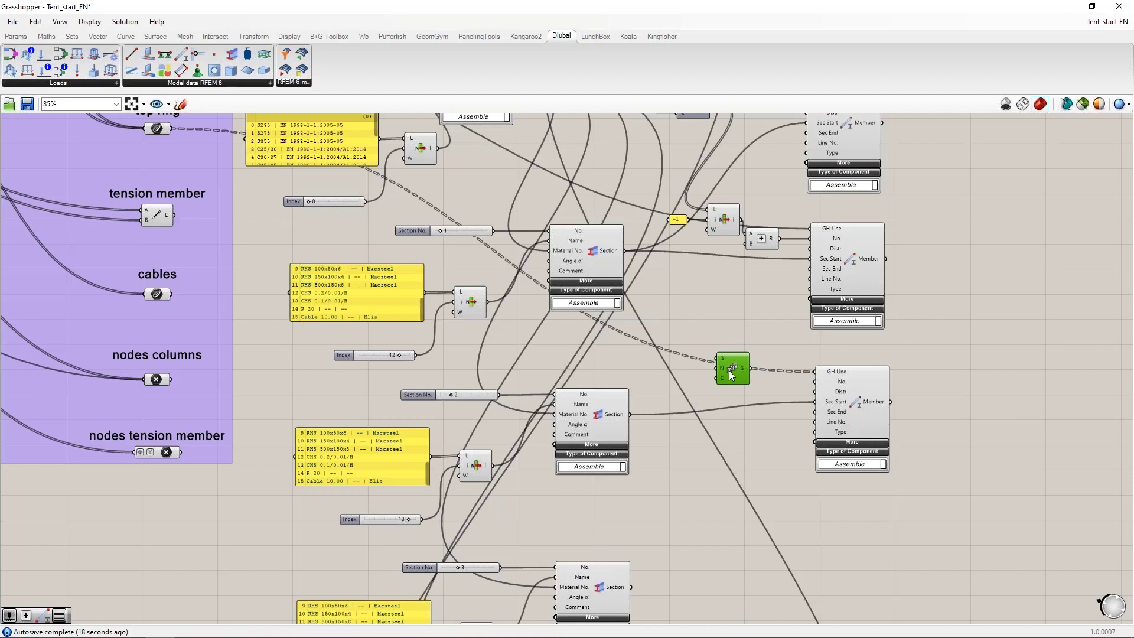
pyautogui.moveTo(719, 328); pyautogui.dragTo(719, 282, button='right')
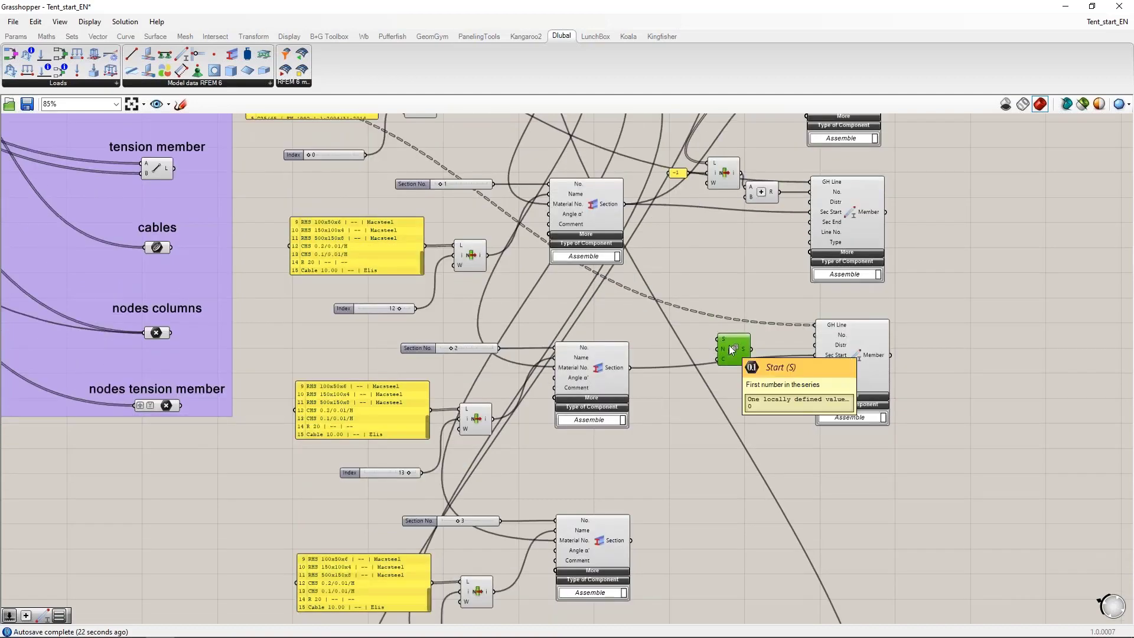
pyautogui.moveTo(729, 345); pyautogui.dragTo(726, 323)
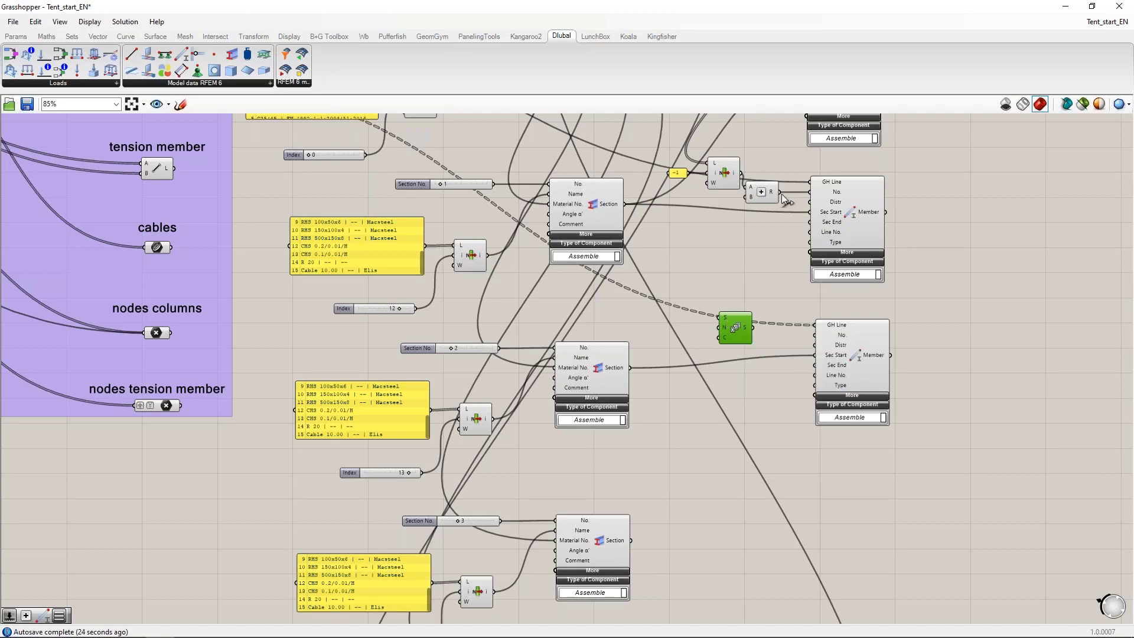
# Add an Addition component with +1, feed it the center column's member number, and connect its result to the new Series' Start input
pyautogui.moveTo(772, 196)
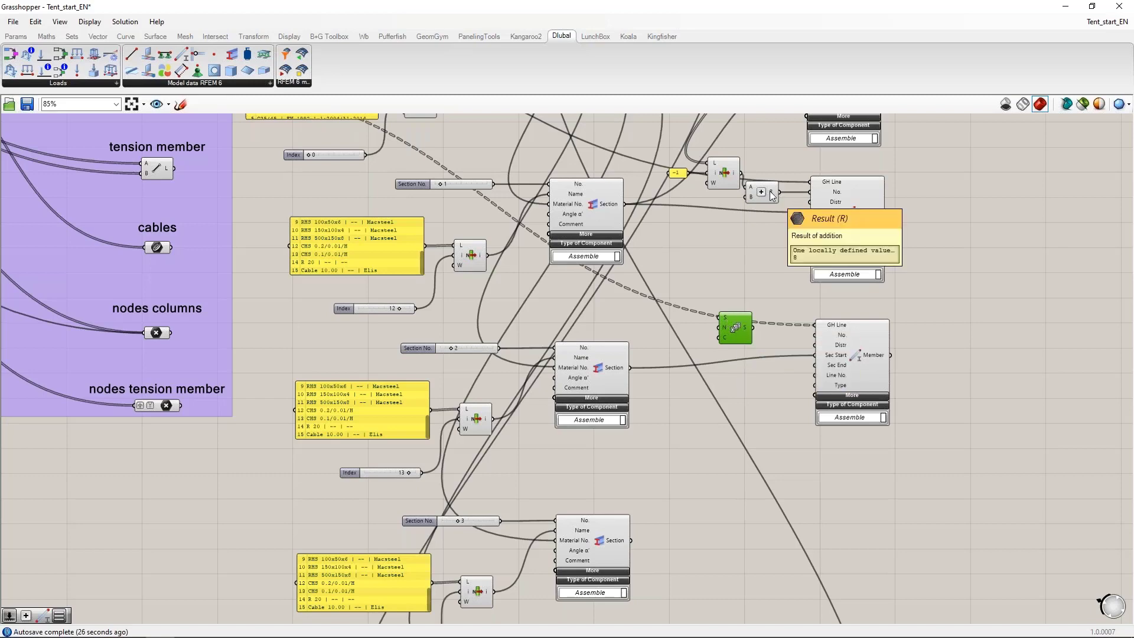
pyautogui.doubleClick(672, 278)
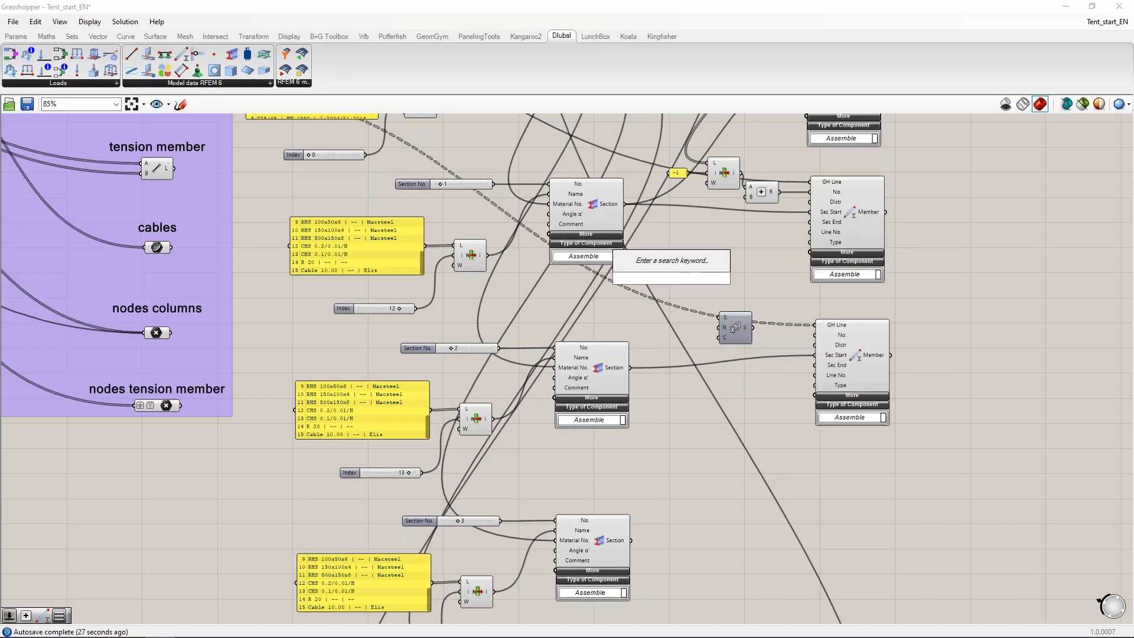
pyautogui.write('+1')
pyautogui.press('Return')
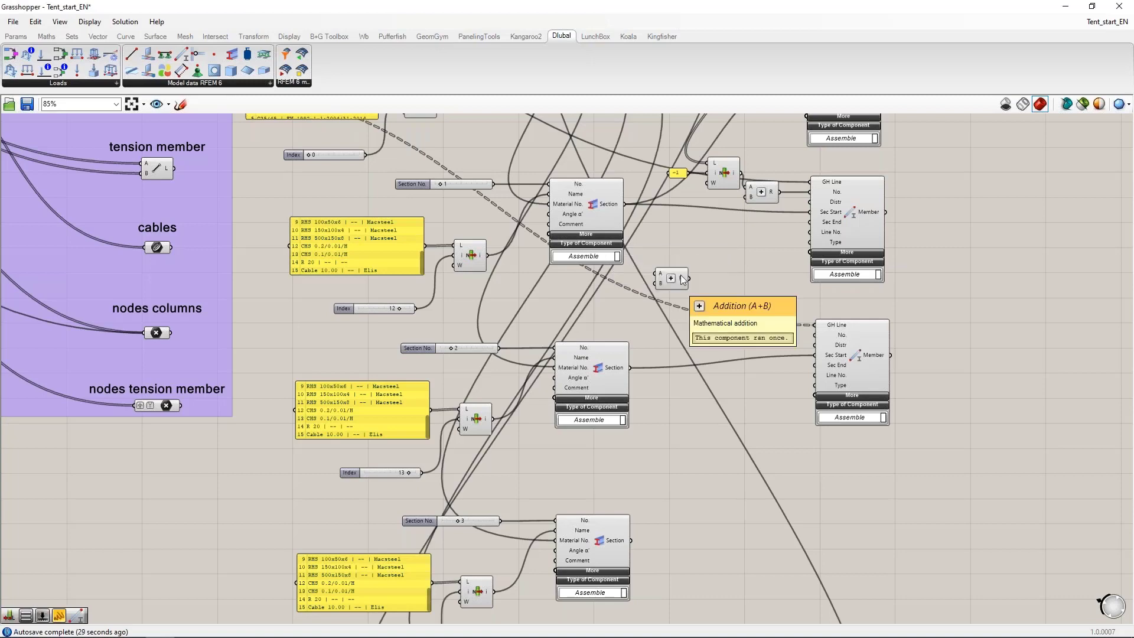
pyautogui.moveTo(780, 192); pyautogui.dragTo(657, 273)
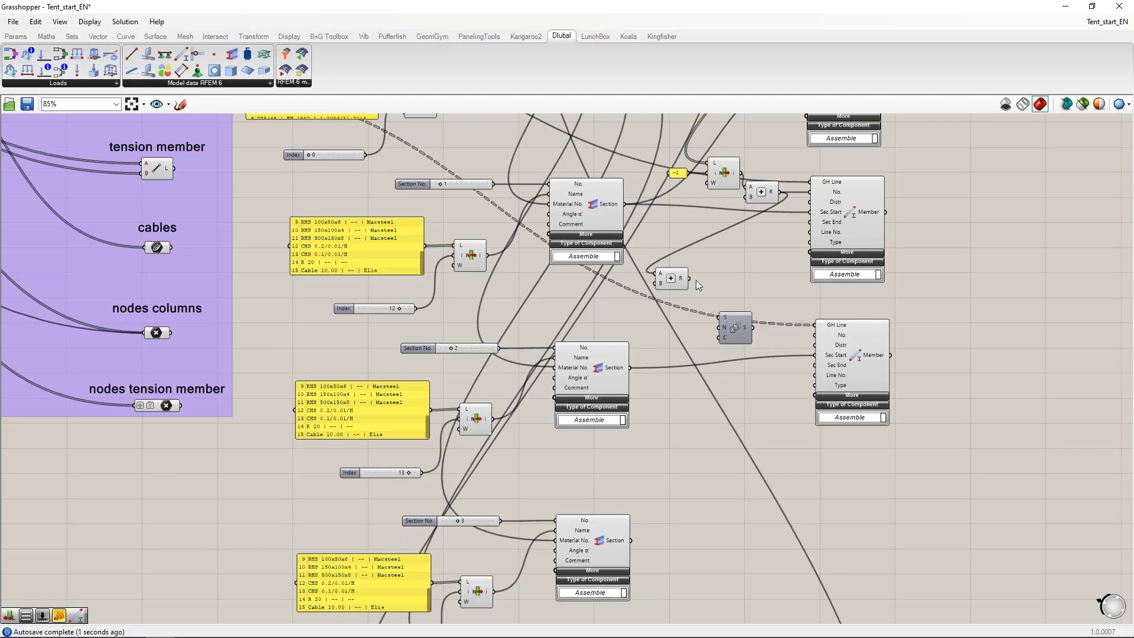
pyautogui.moveTo(716, 312); pyautogui.dragTo(740, 336)
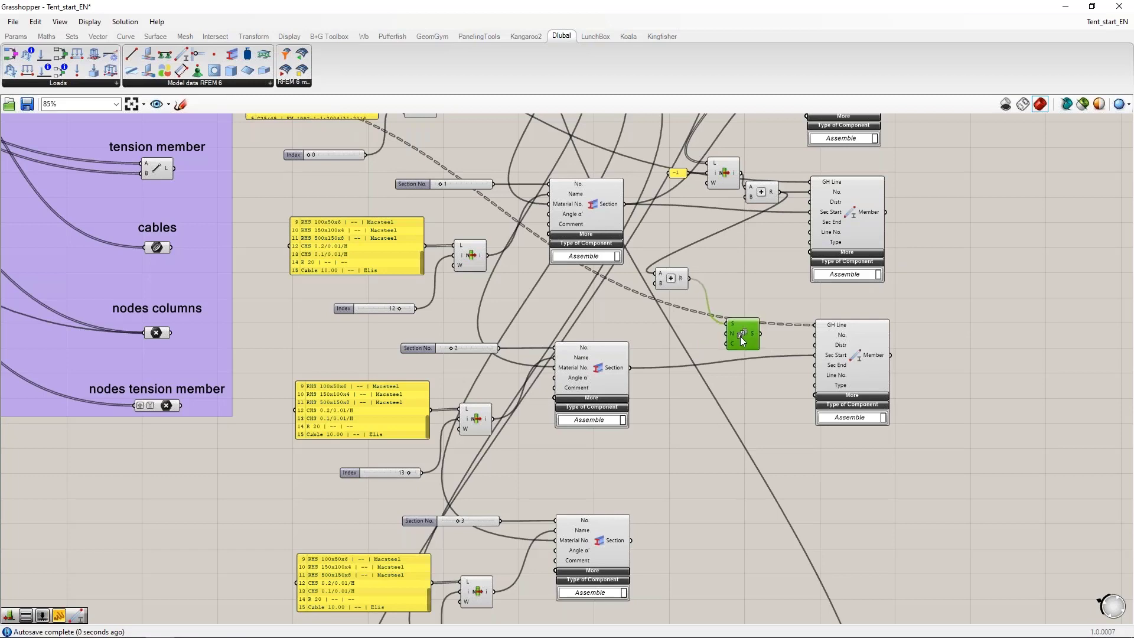
# Add a List Length component just before the Series that numbers the top ring members
pyautogui.moveTo(675, 342); pyautogui.dragTo(727, 358, button='right')
pyautogui.moveTo(410, 239); pyautogui.dragTo(430, 356, button='right')
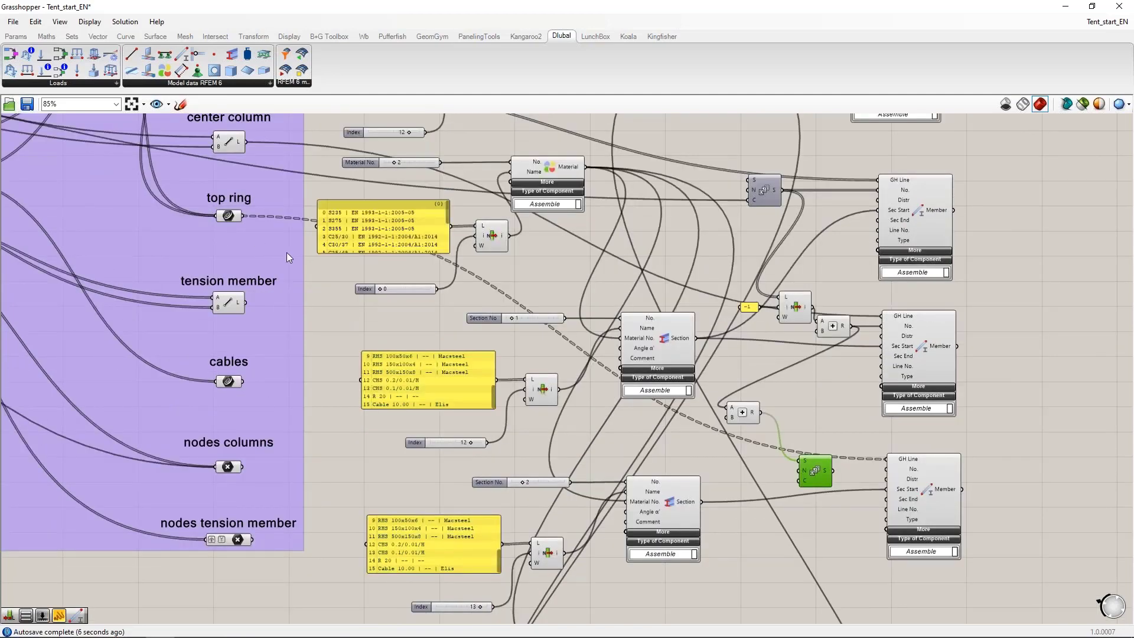
pyautogui.moveTo(238, 216)
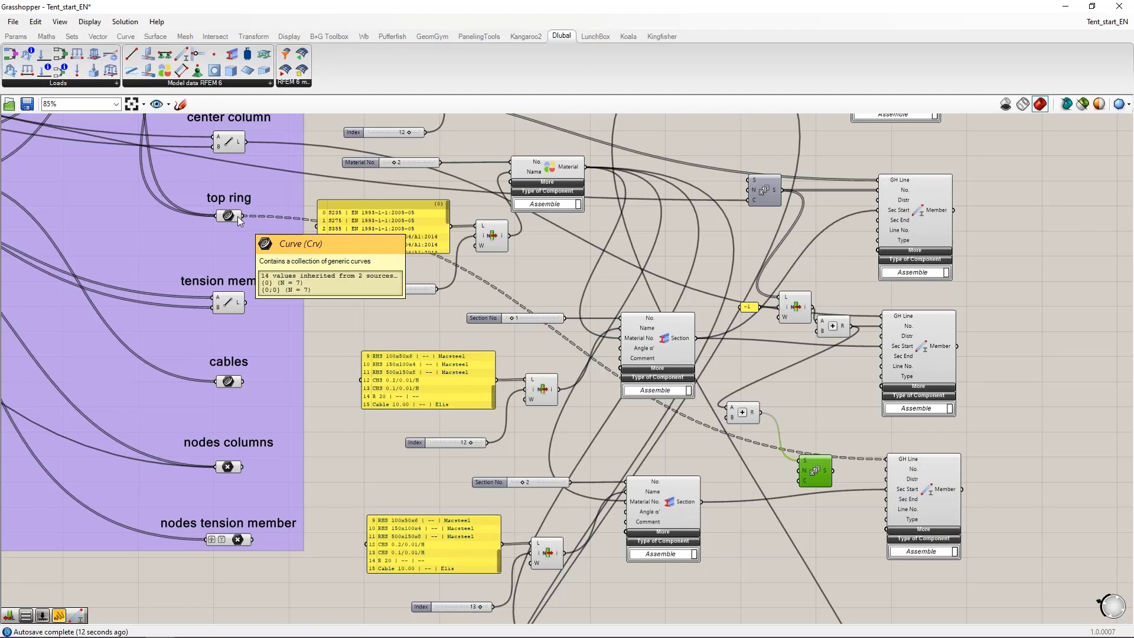
pyautogui.doubleClick(676, 449)
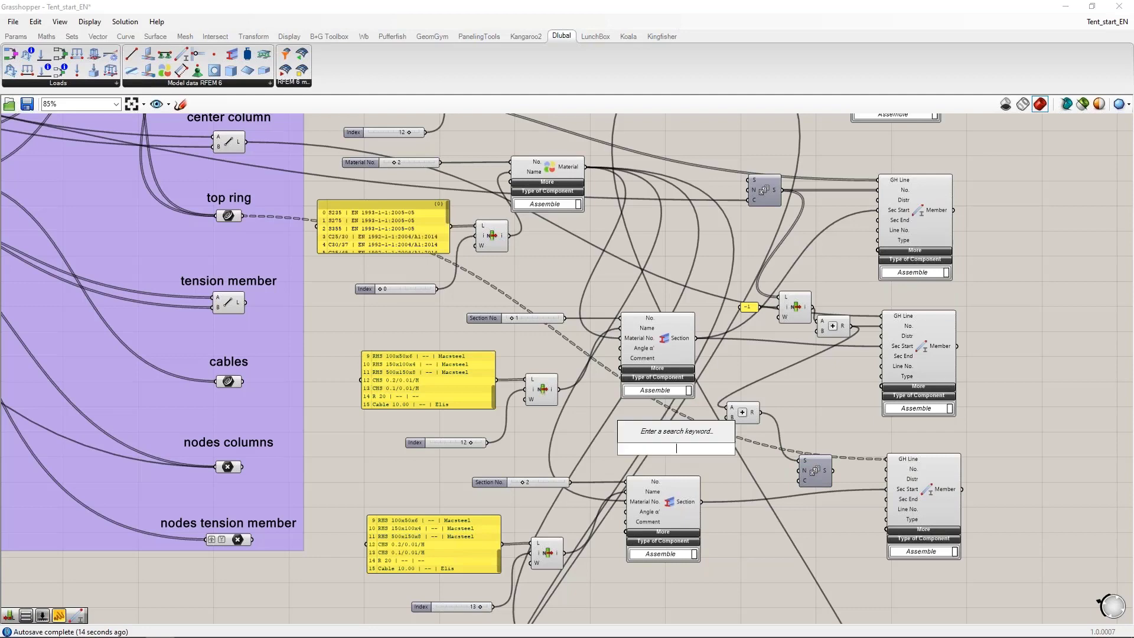
pyautogui.write('last')
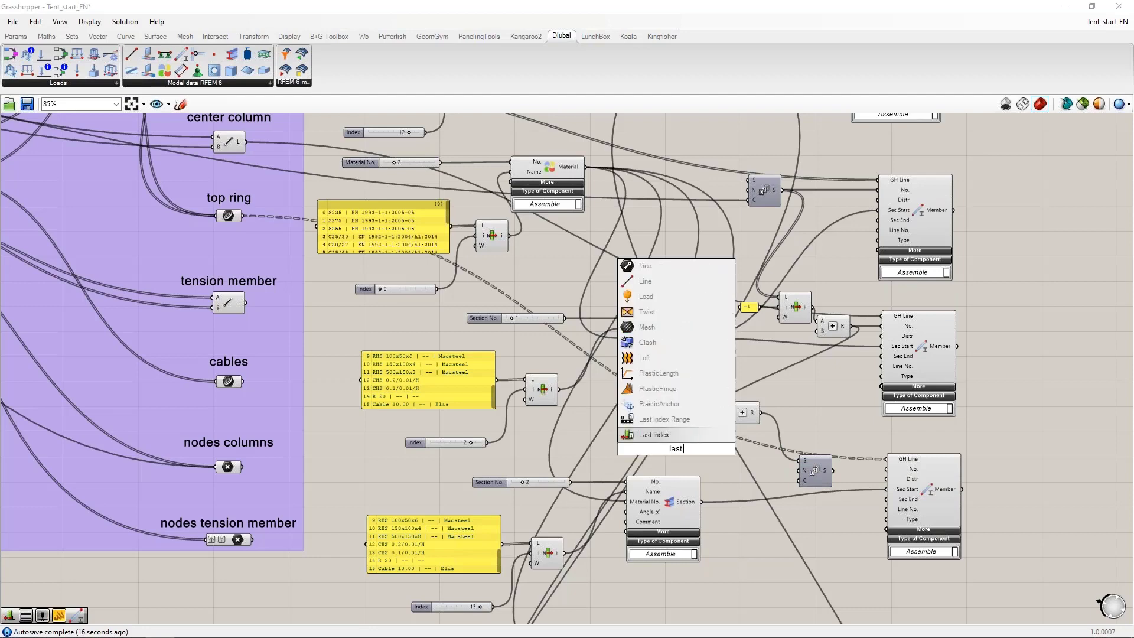
pyautogui.press('BackSpace')
pyautogui.press('BackSpace')
pyautogui.press('BackSpace')
pyautogui.press('BackSpace')
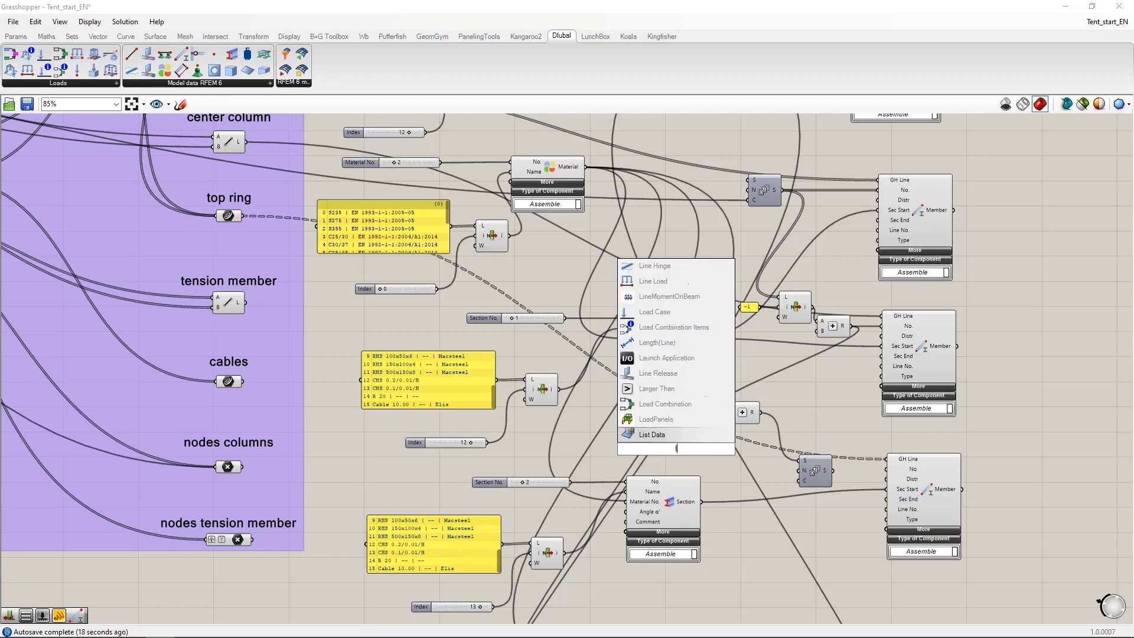
pyautogui.write('list leng')
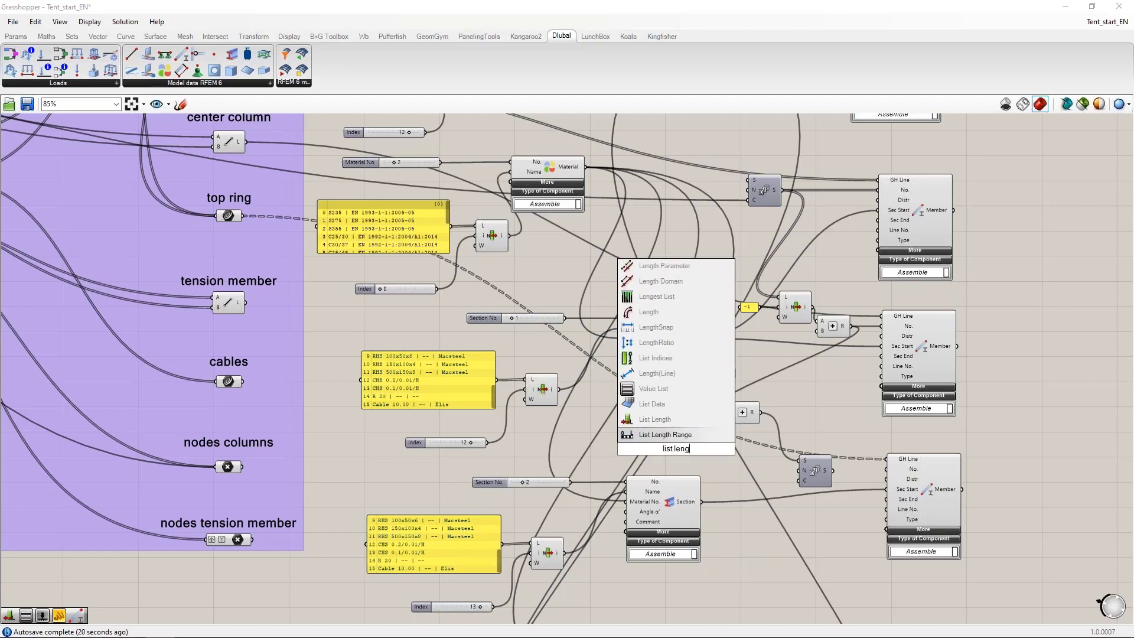
pyautogui.click(666, 419)
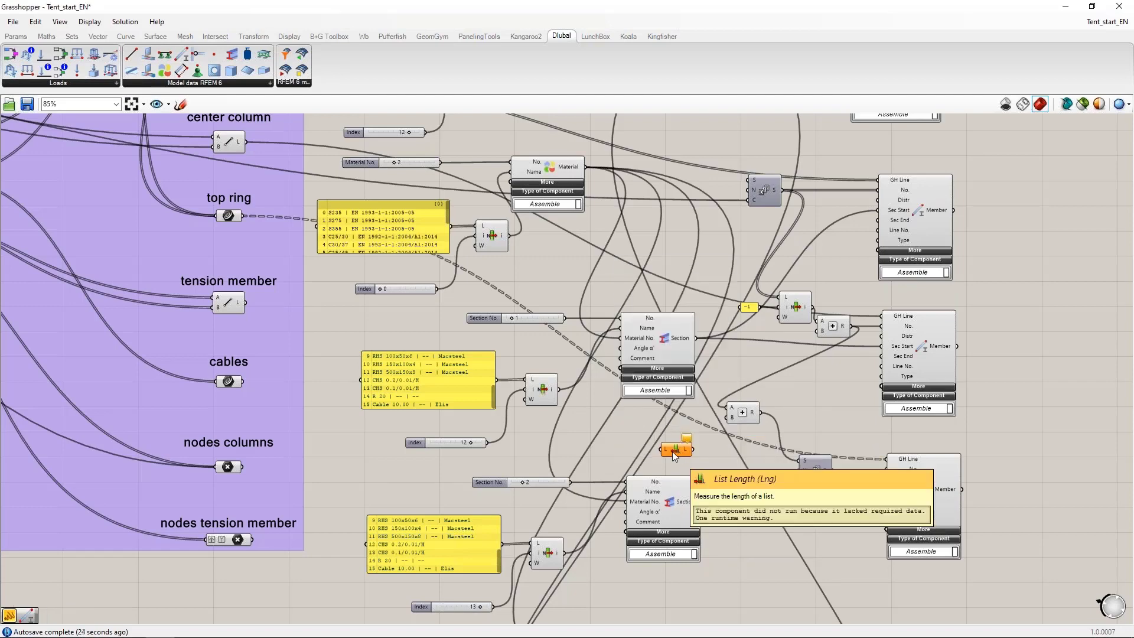
pyautogui.moveTo(672, 451); pyautogui.dragTo(689, 451)
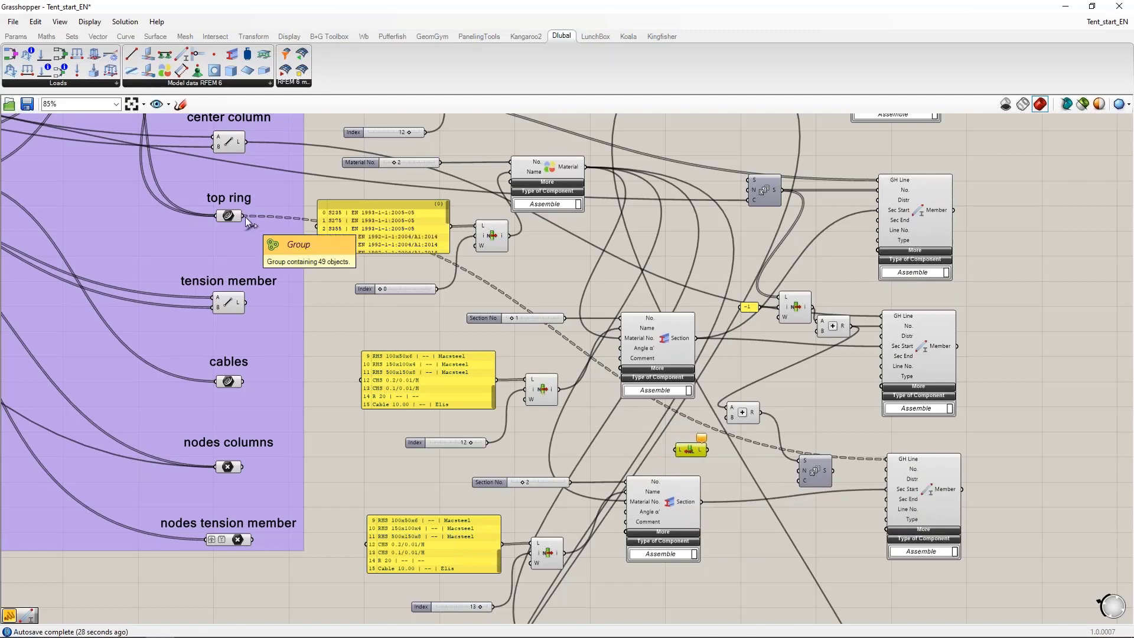
# Connect the top ring curves to the List Length component's input and flatten that input
pyautogui.moveTo(245, 217); pyautogui.dragTo(679, 450)
pyautogui.scroll(2, 701, 469)
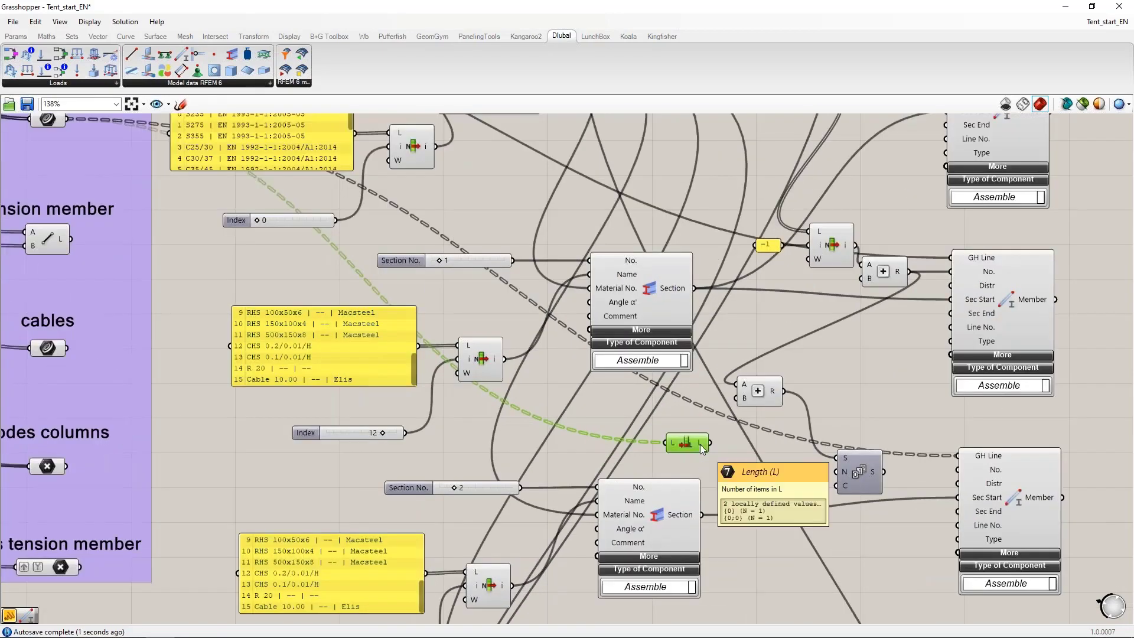
pyautogui.scroll(1, 700, 445)
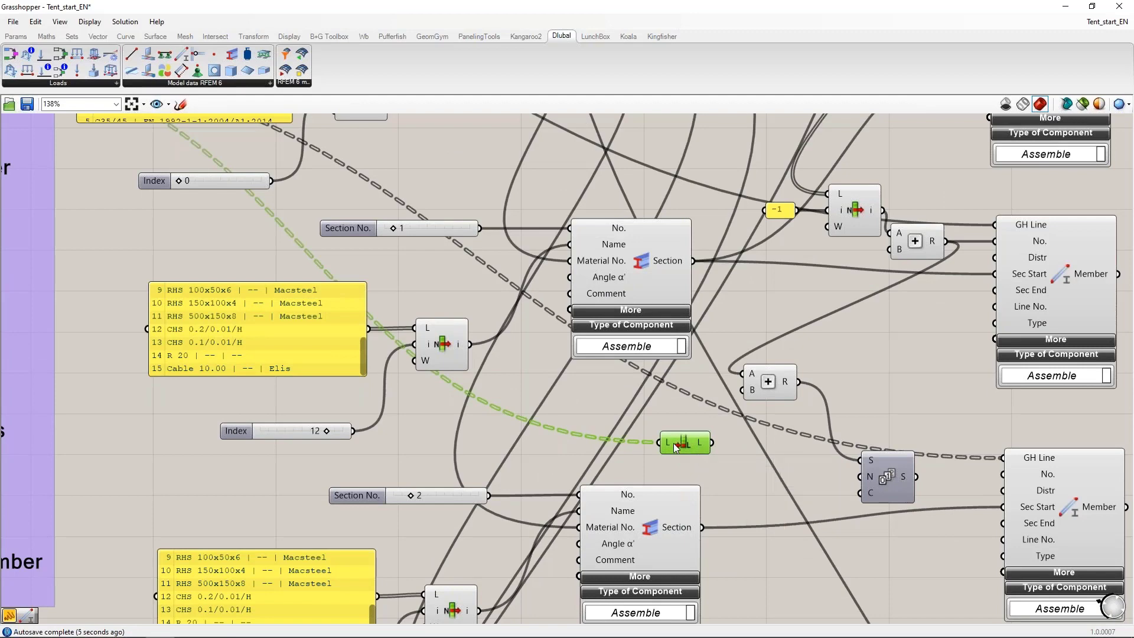
pyautogui.scroll(-3, 678, 444)
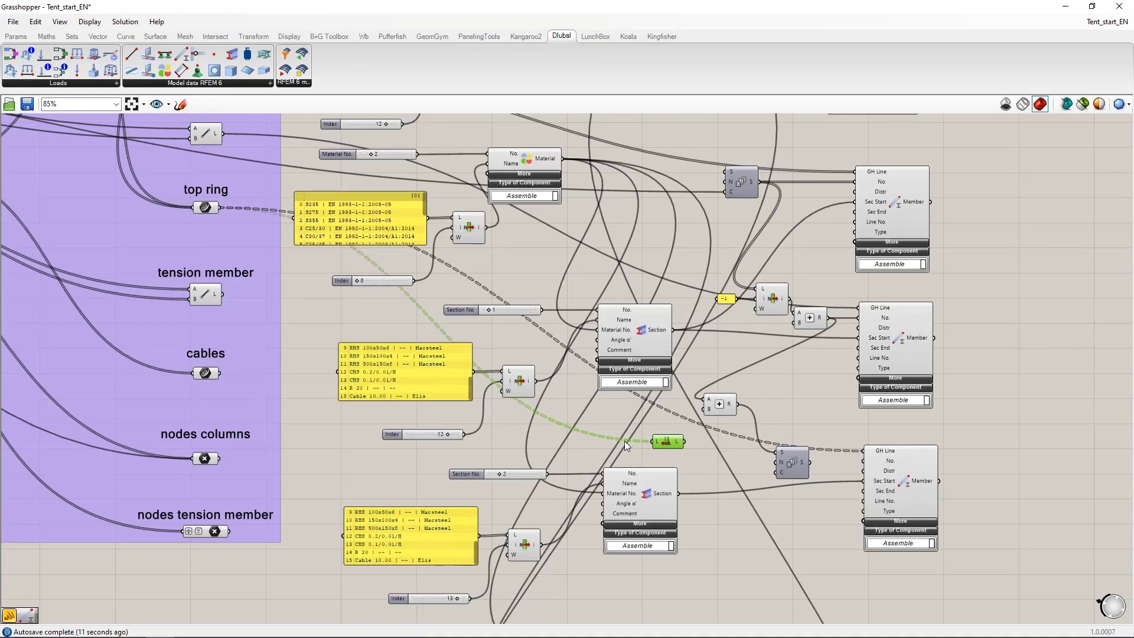
pyautogui.moveTo(662, 451); pyautogui.dragTo(649, 417, button='right')
pyautogui.rightClick(647, 409)
pyautogui.click(673, 500)
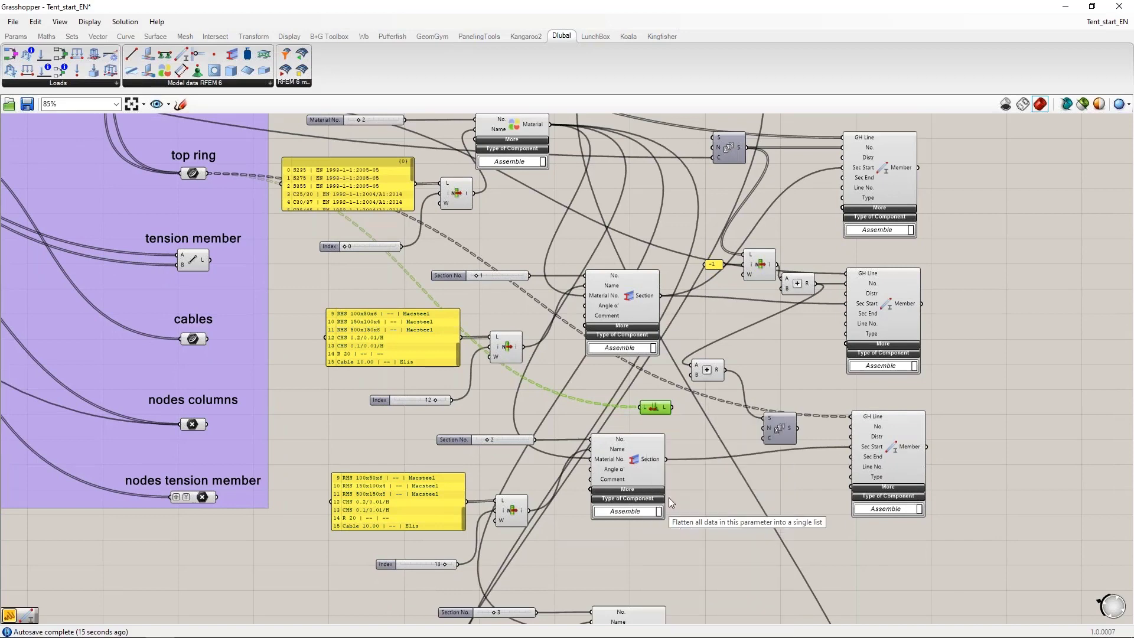
pyautogui.moveTo(647, 412)
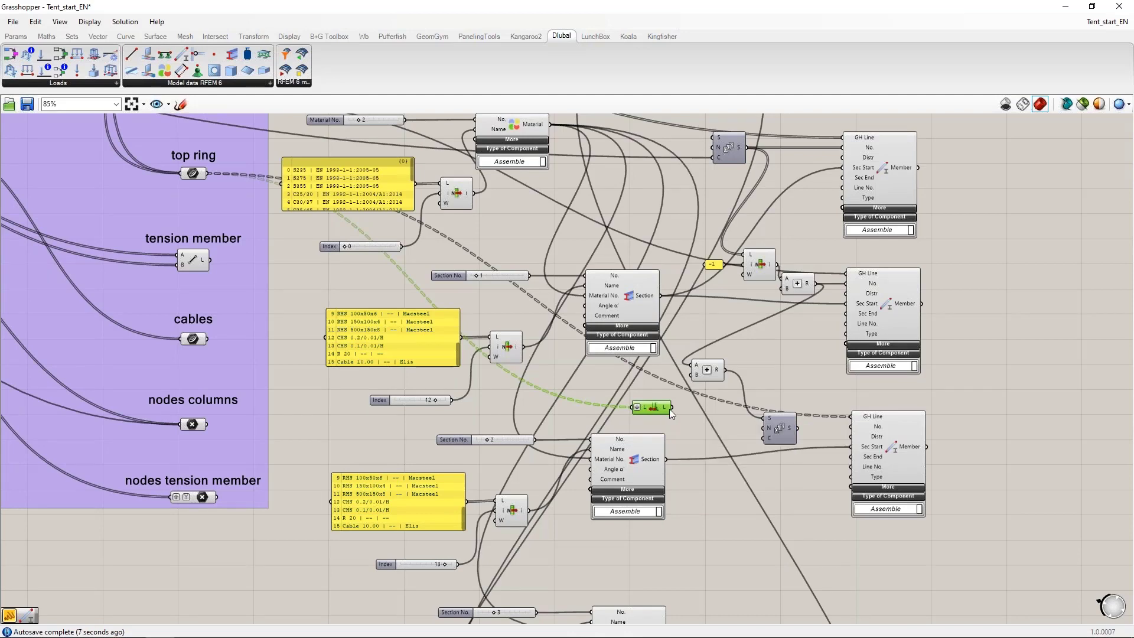
# Connect the List Length output to the Series' Count input and the Series output to the third Member's No. input
pyautogui.moveTo(673, 412); pyautogui.dragTo(768, 438)
pyautogui.moveTo(862, 417)
pyautogui.moveTo(797, 429); pyautogui.dragTo(849, 427)
pyautogui.moveTo(823, 512); pyautogui.dragTo(777, 414, button='right')
pyautogui.moveTo(614, 311); pyautogui.dragTo(679, 339)
pyautogui.click(756, 387)
# Flatten the GH Line input of the top ring's Member component
pyautogui.scroll(3, 830, 336)
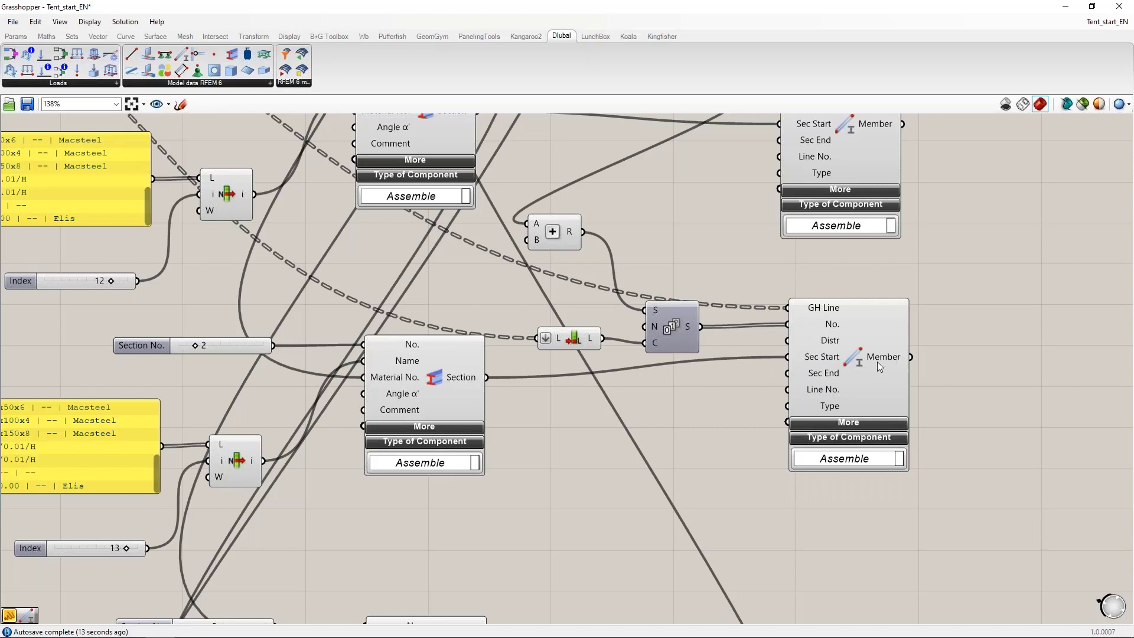
pyautogui.moveTo(793, 341)
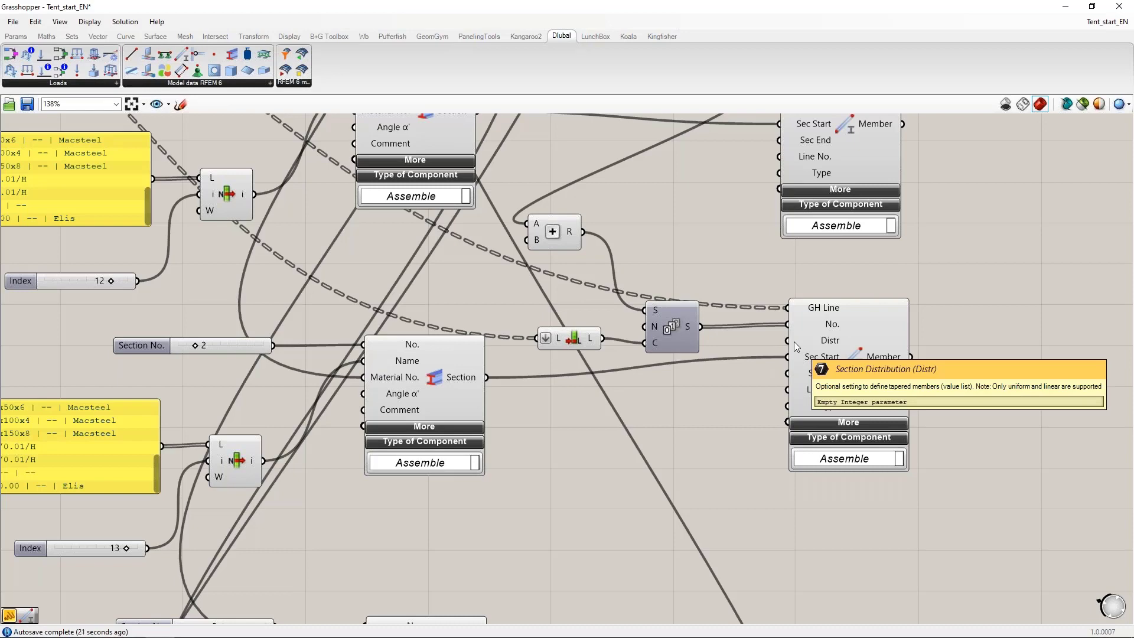
pyautogui.rightClick(801, 313)
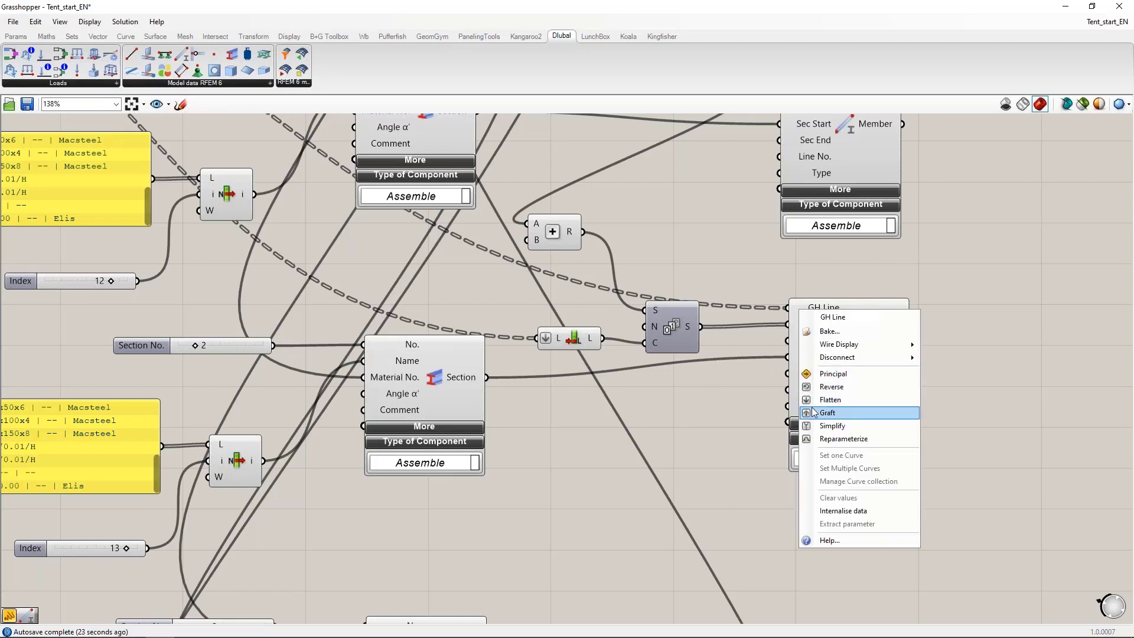
pyautogui.click(826, 399)
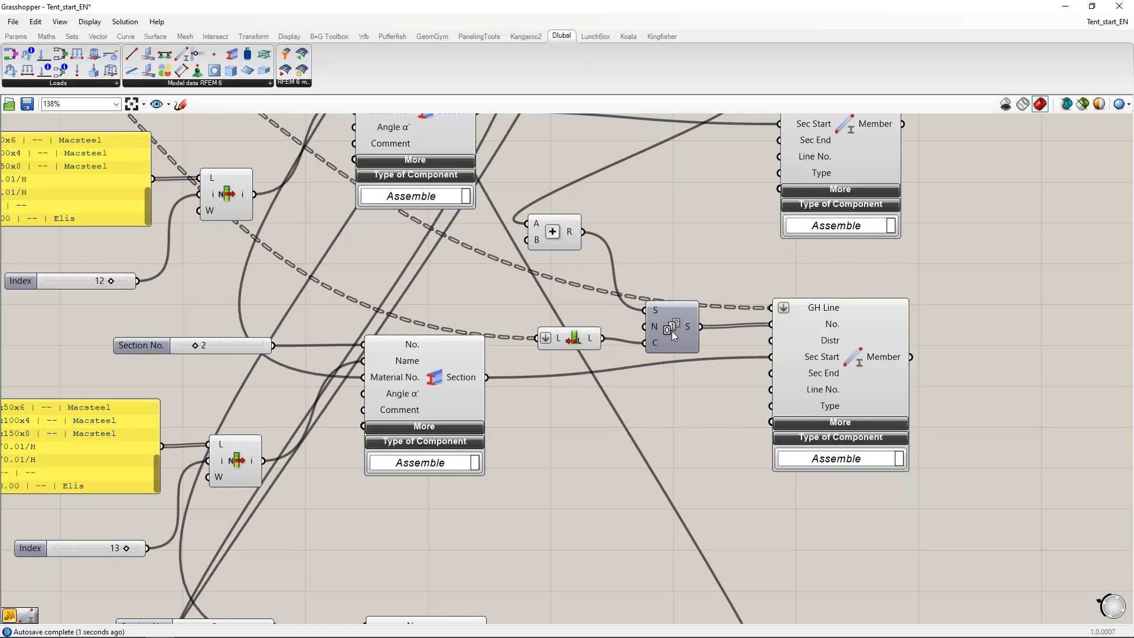
pyautogui.scroll(-5, 882, 257)
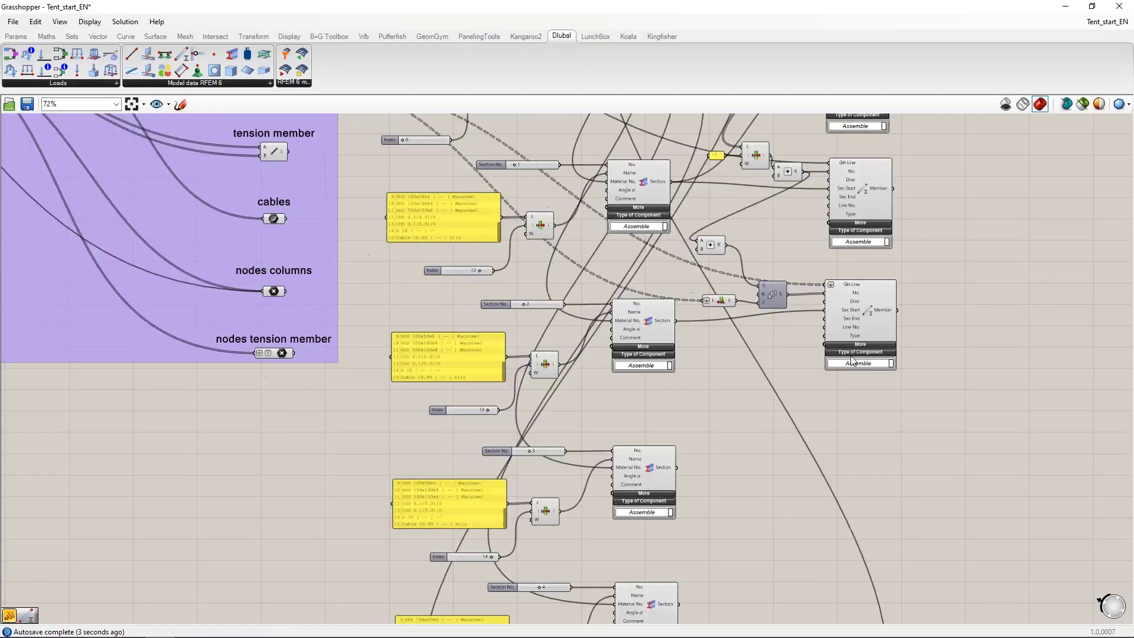
# Add a fourth Member component below the top ring's Member and connect the tension member lines to its GH Line input
pyautogui.moveTo(809, 418); pyautogui.dragTo(795, 378, button='right')
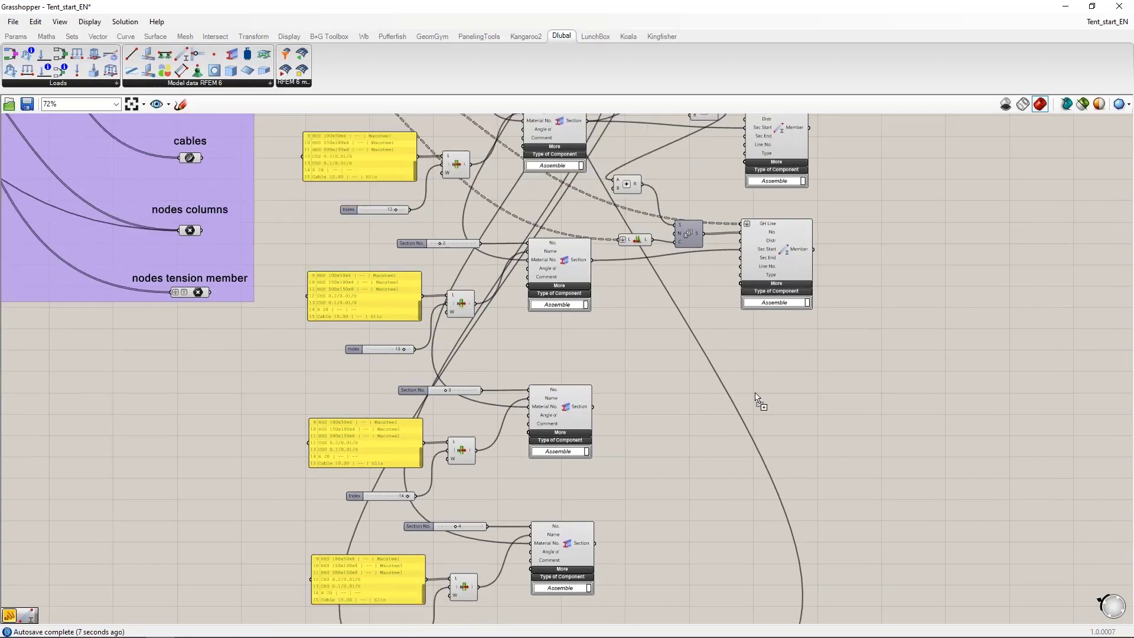
pyautogui.click(787, 388)
pyautogui.moveTo(729, 349); pyautogui.dragTo(746, 434, button='right')
pyautogui.moveTo(325, 321); pyautogui.dragTo(326, 382, button='right')
pyautogui.moveTo(224, 237); pyautogui.dragTo(773, 494)
# Connect the third Section's output to the fourth Member's Sec Start input
pyautogui.moveTo(741, 537); pyautogui.dragTo(713, 455, button='right')
pyautogui.scroll(2, 620, 408)
pyautogui.moveTo(622, 443); pyautogui.dragTo(593, 369, button='right')
pyautogui.moveTo(543, 423); pyautogui.dragTo(764, 377)
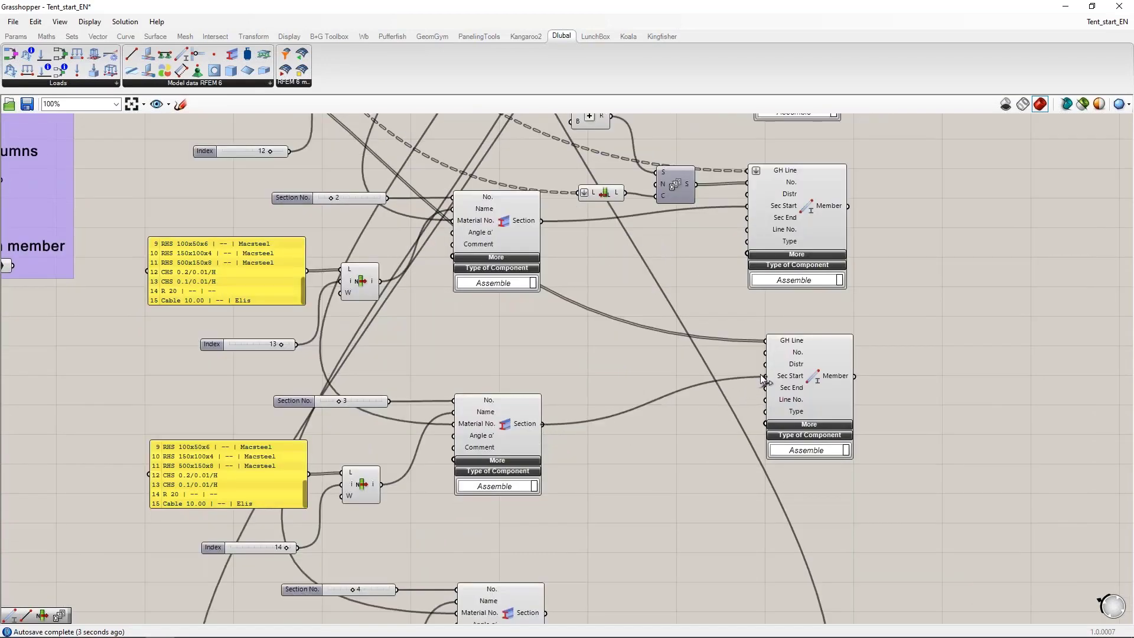
# Duplicate the center column's -1 panel, List Item and Addition components and place the copies beside the fourth Member
pyautogui.moveTo(559, 369); pyautogui.dragTo(600, 411, button='right')
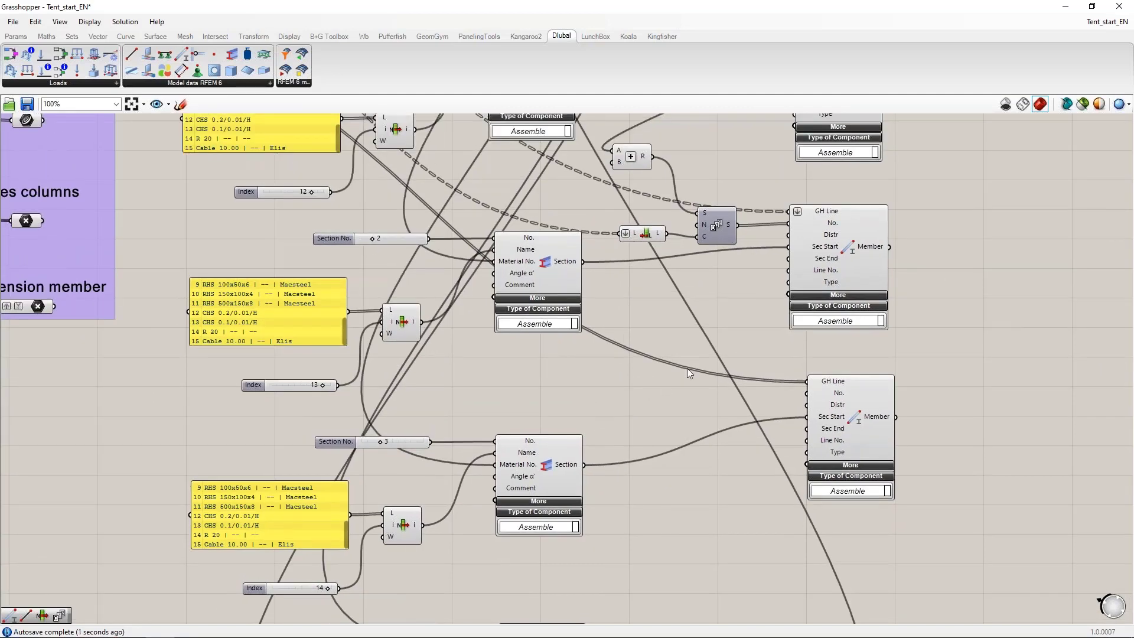
pyautogui.moveTo(663, 311); pyautogui.dragTo(671, 472, button='right')
pyautogui.click(685, 206)
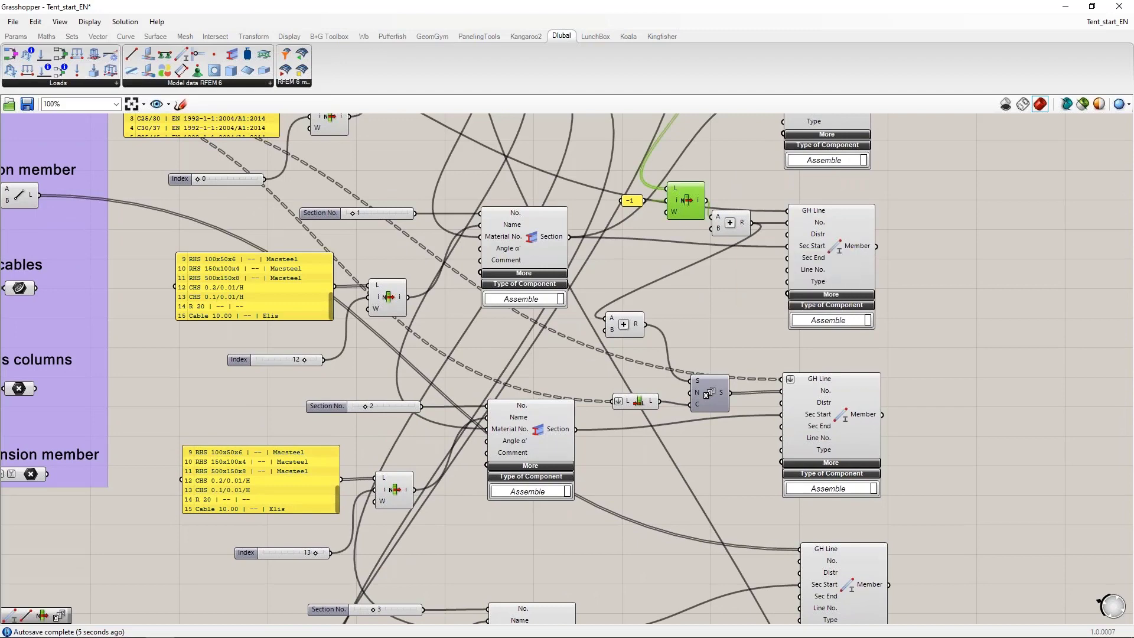
pyautogui.keyDown('shift'); pyautogui.click(635, 201); pyautogui.keyUp('shift')
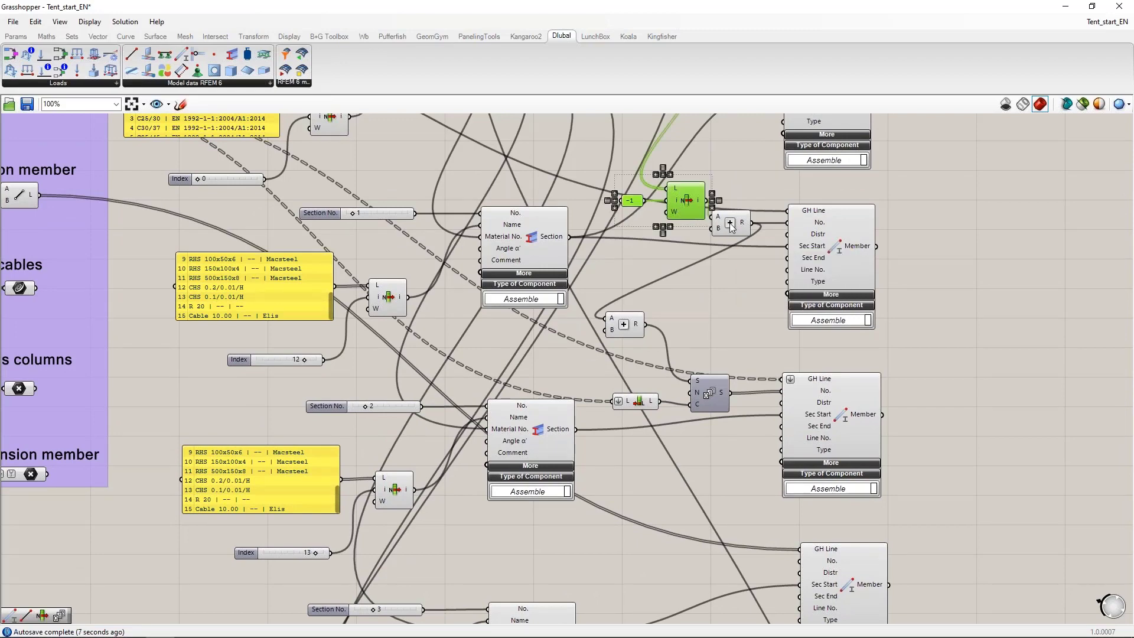
pyautogui.keyDown('shift'); pyautogui.click(730, 223); pyautogui.keyUp('shift')
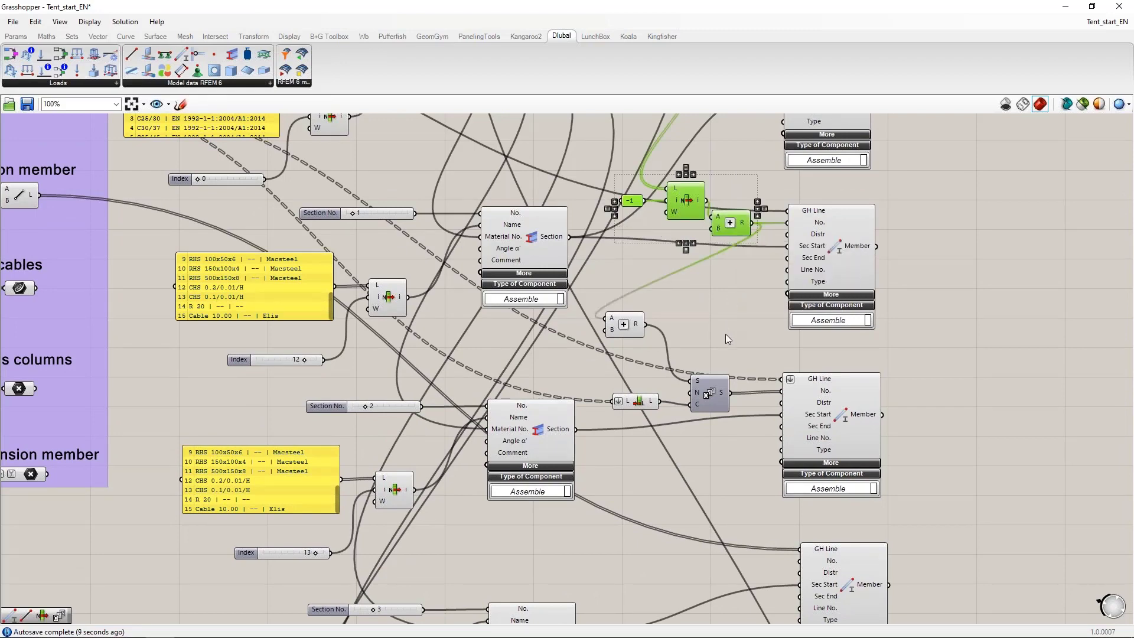
pyautogui.moveTo(726, 333); pyautogui.dragTo(725, 276, button='right')
pyautogui.hotkey('ctrl', 'c')
pyautogui.hotkey('ctrl', 'v')
pyautogui.moveTo(730, 181); pyautogui.dragTo(709, 523)
pyautogui.click(726, 433)
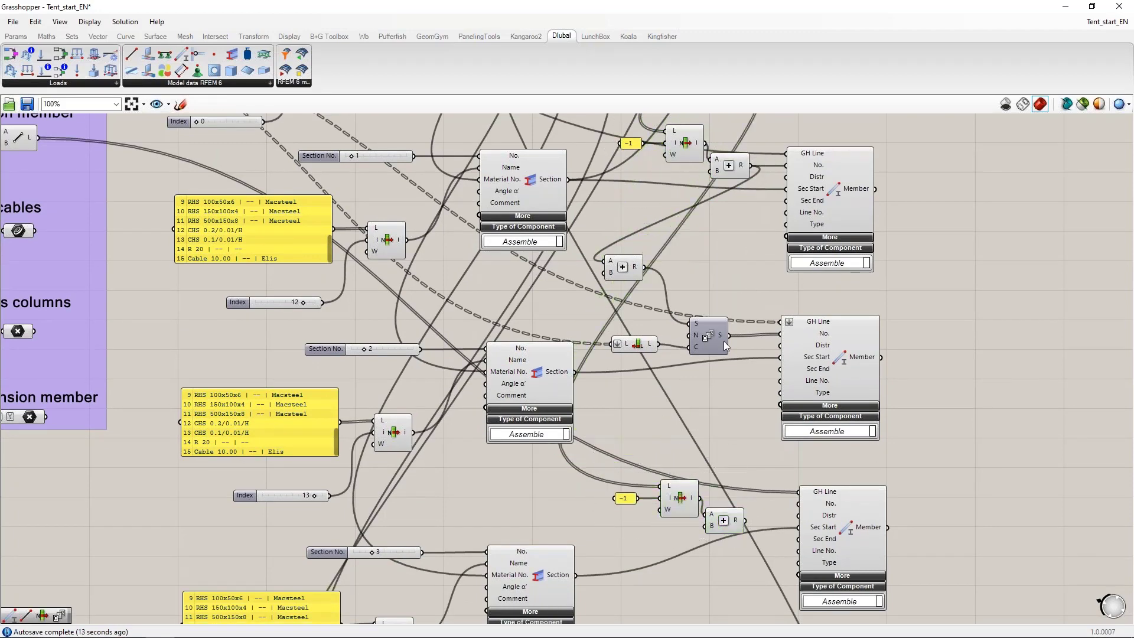
# Connect the top ring Series output to the copied List Item's L input and place the copied Addition below the List Item
pyautogui.moveTo(729, 336); pyautogui.dragTo(661, 486)
pyautogui.moveTo(656, 558); pyautogui.dragTo(610, 457, button='right')
pyautogui.moveTo(679, 422); pyautogui.dragTo(633, 442)
pyautogui.click(658, 490)
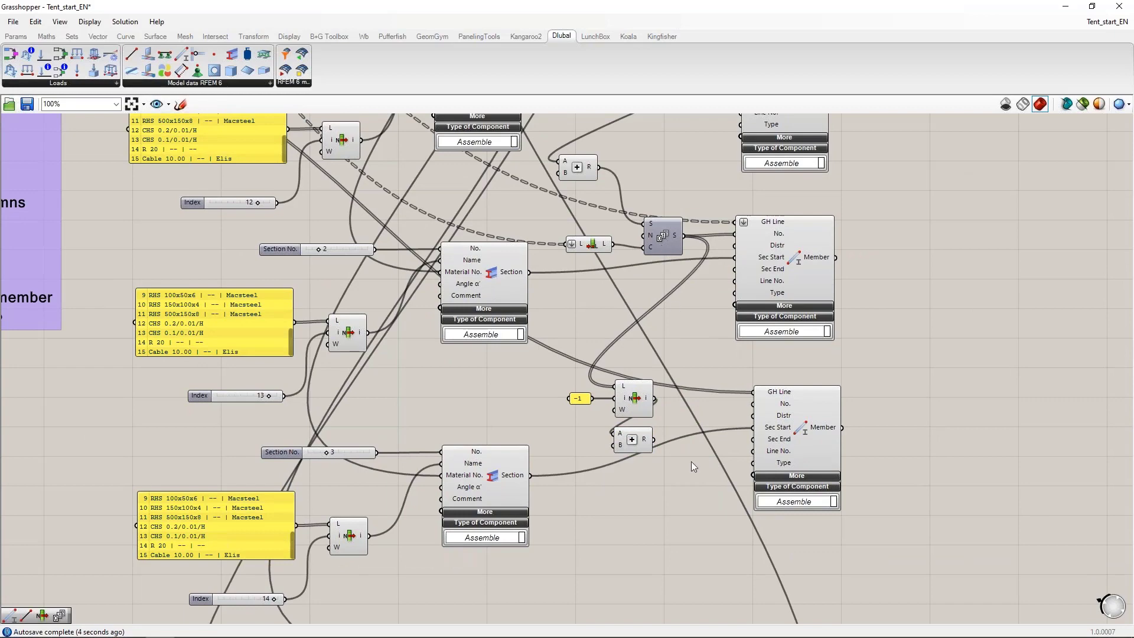
# Add a Series component before the fourth Member and feed the copied Addition's result into its Start input
pyautogui.doubleClick(665, 474)
pyautogui.write('series')
pyautogui.press('Return')
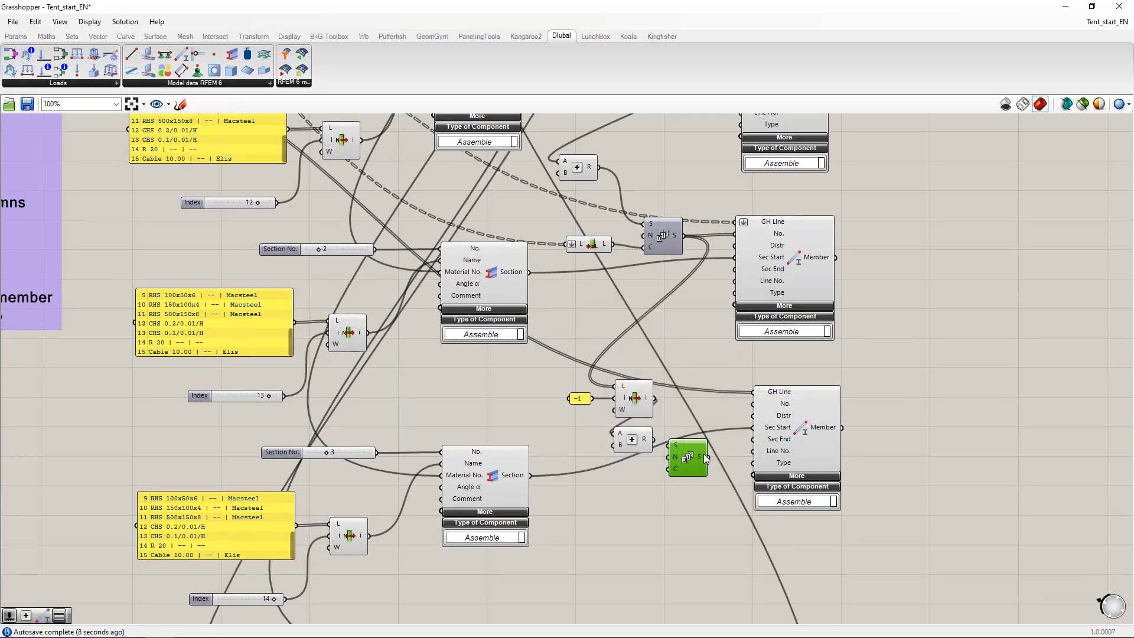
pyautogui.moveTo(655, 442); pyautogui.dragTo(292, 360)
# Connect the Amnt Clm slider to the new Series' Count input and move the Series back toward the fourth Member
pyautogui.scroll(-7, 698, 477)
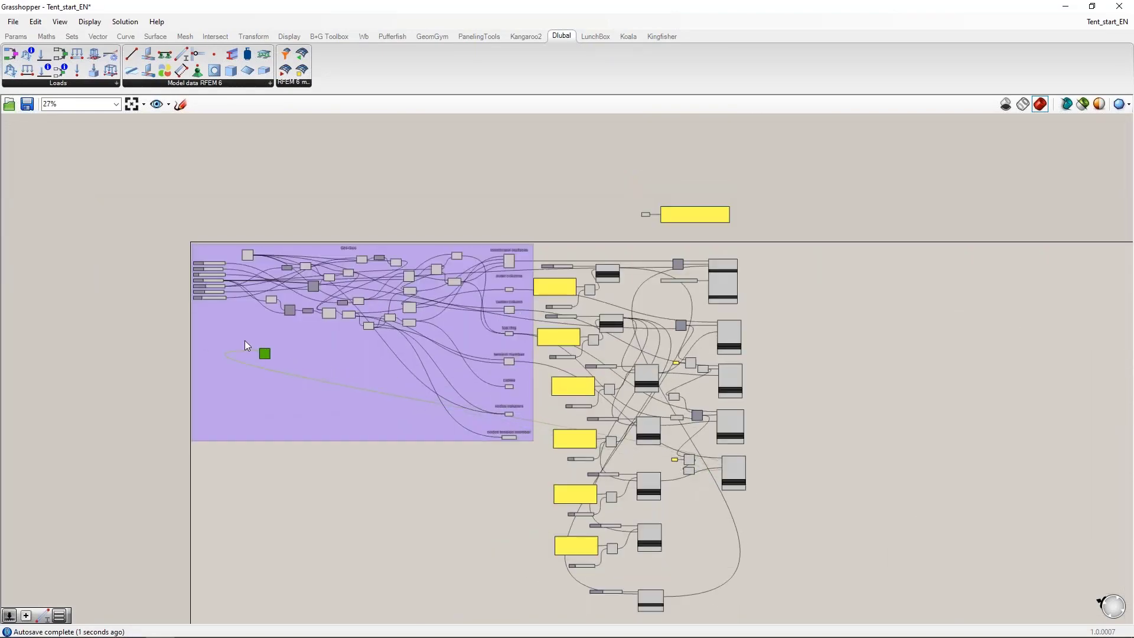
pyautogui.scroll(7, 203, 313)
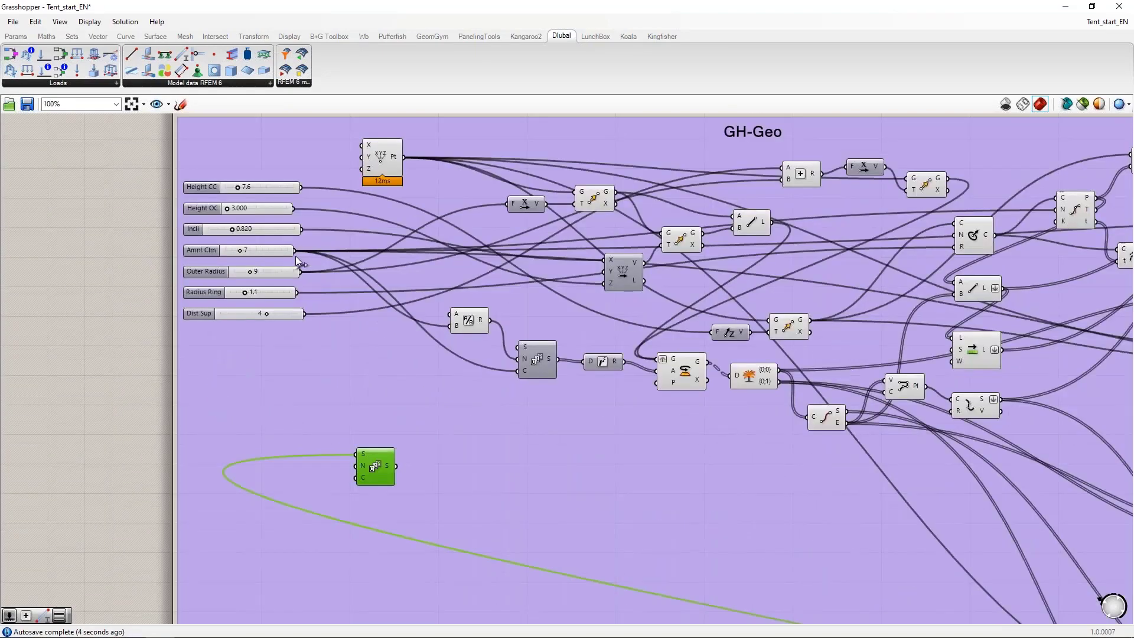
pyautogui.moveTo(295, 254); pyautogui.dragTo(358, 466)
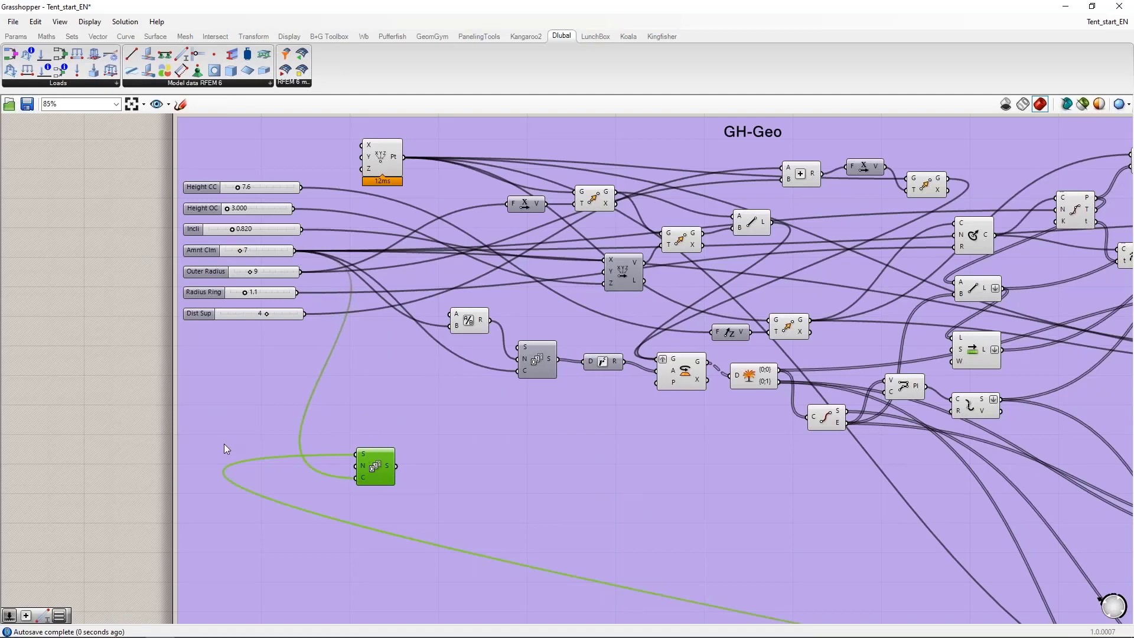
pyautogui.scroll(-6, 236, 449)
pyautogui.moveTo(272, 450); pyautogui.dragTo(817, 608)
# Connect the new Series' output to the fourth Member's No. input
pyautogui.moveTo(863, 560); pyautogui.dragTo(838, 388, button='right')
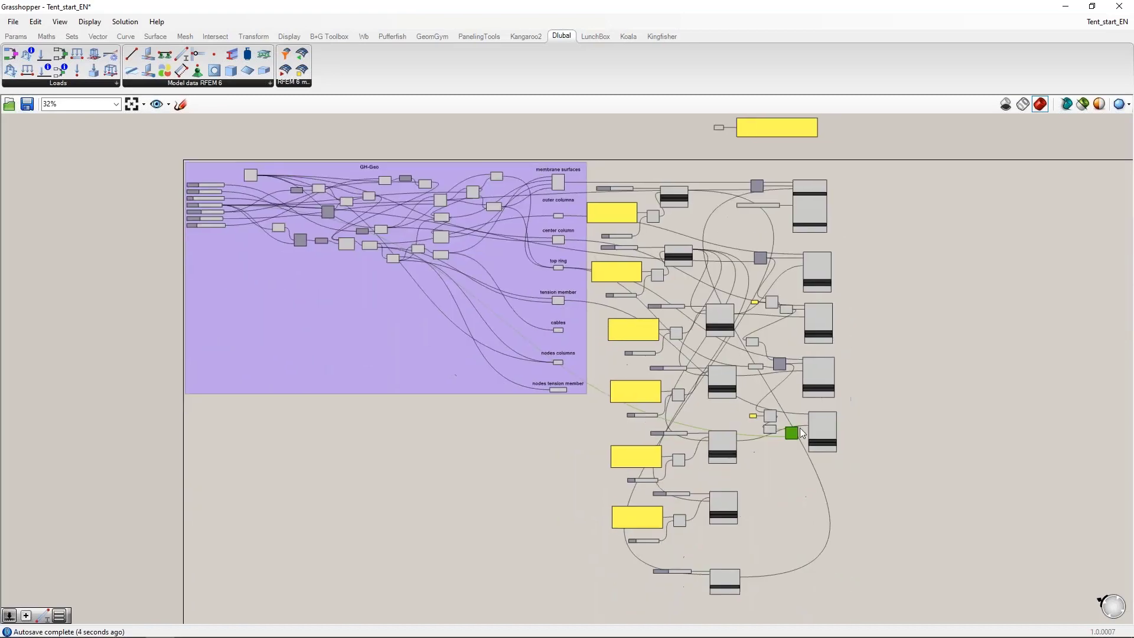
pyautogui.scroll(4, 802, 428)
pyautogui.scroll(5, 775, 428)
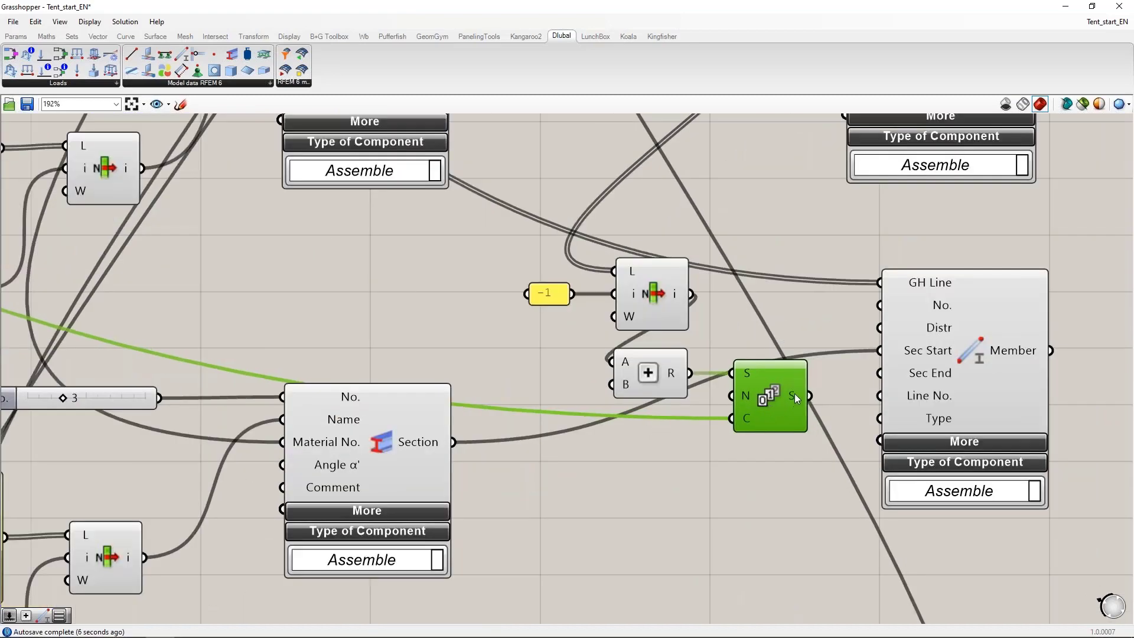
pyautogui.moveTo(795, 397)
pyautogui.moveTo(796, 395); pyautogui.dragTo(886, 314)
pyautogui.scroll(-4, 795, 296)
# Add a Value List component and connect it to the fourth Member's Type input
pyautogui.click(884, 388)
pyautogui.moveTo(773, 463); pyautogui.dragTo(681, 421, button='right')
pyautogui.doubleClick(678, 422)
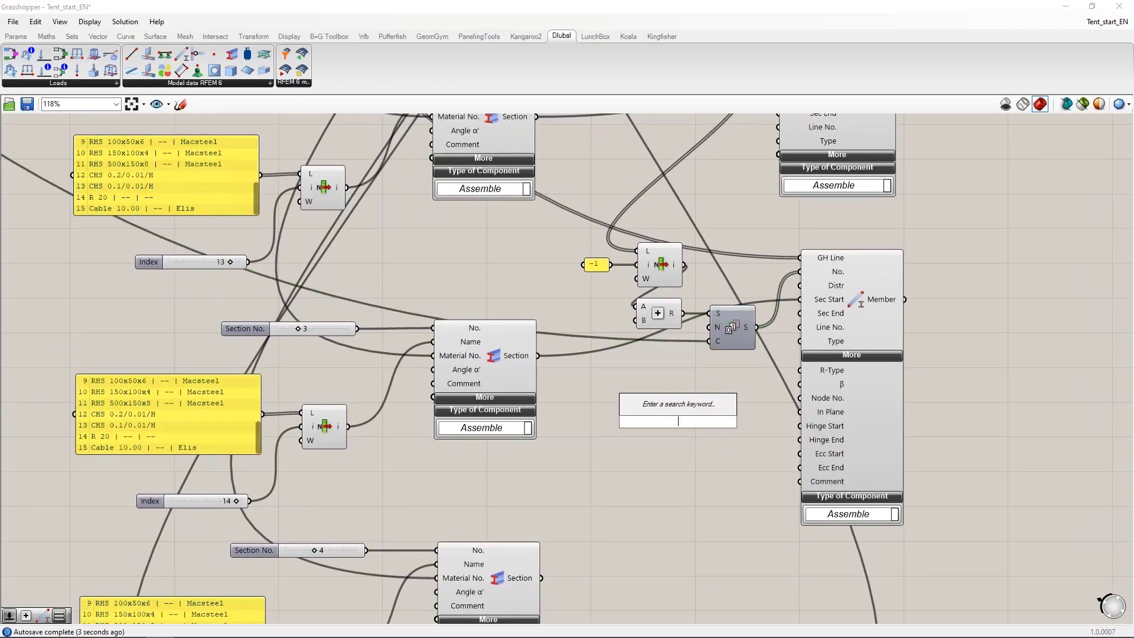
pyautogui.write('val')
pyautogui.click(672, 408)
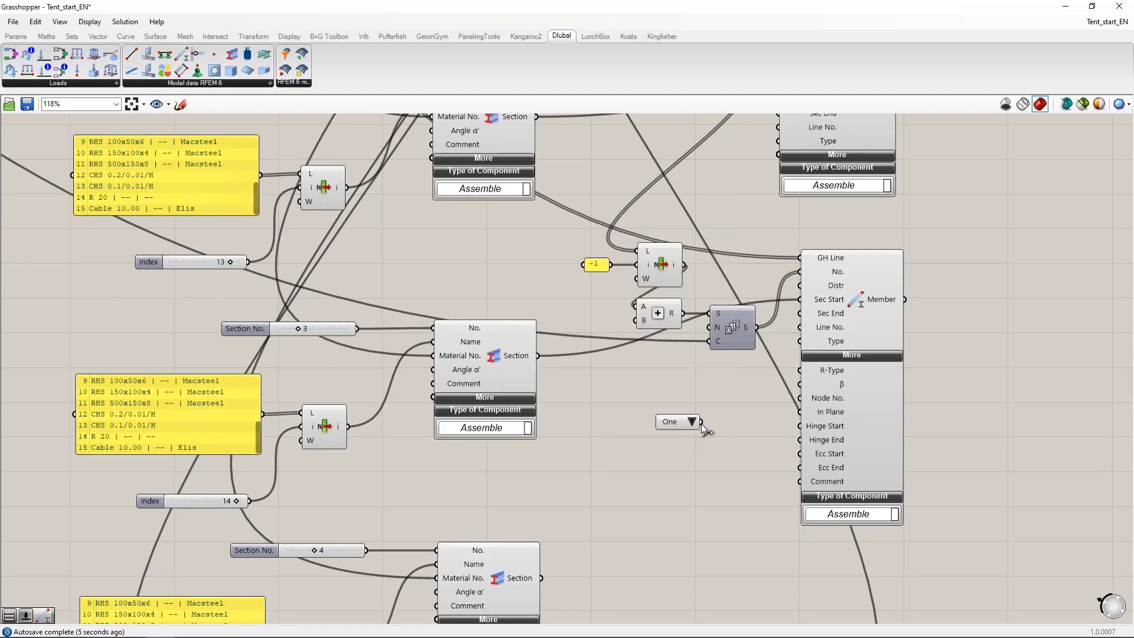
pyautogui.click(863, 355)
pyautogui.moveTo(702, 422); pyautogui.dragTo(801, 341)
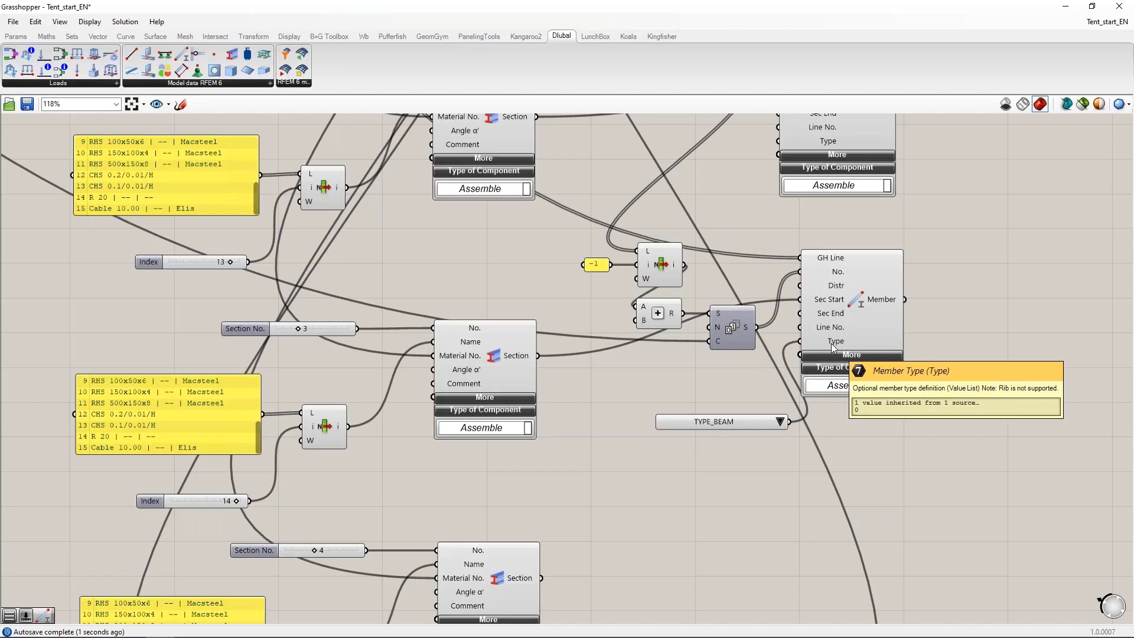
# Set the fourth Member's type list to TYPE_TENSION and position the list beside the Type input
pyautogui.moveTo(720, 422); pyautogui.dragTo(677, 383)
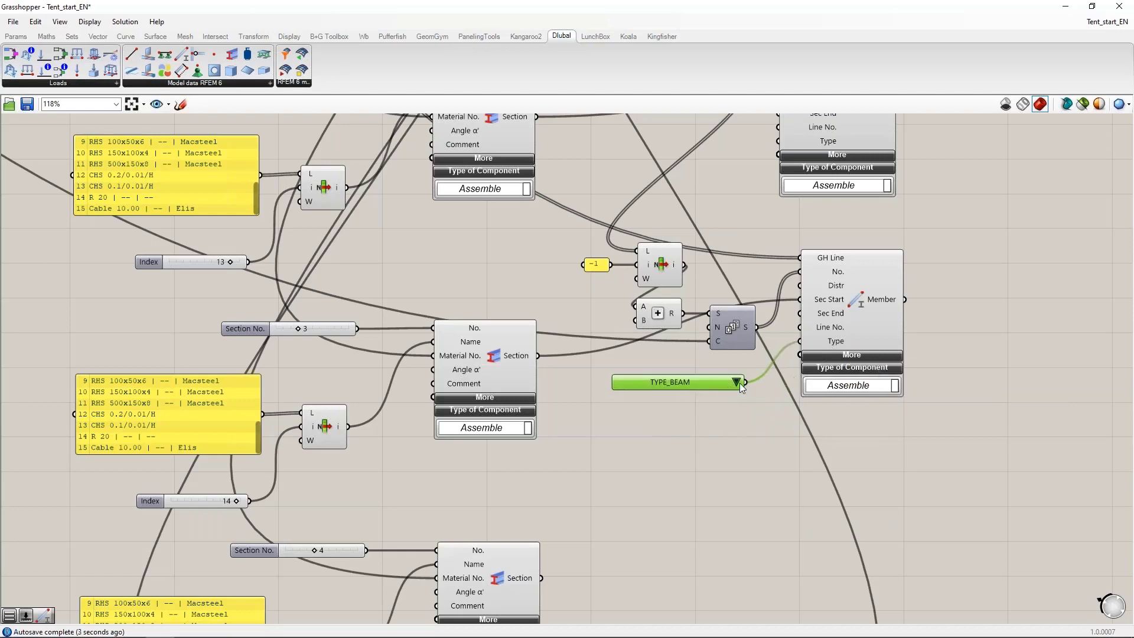
pyautogui.click(735, 382)
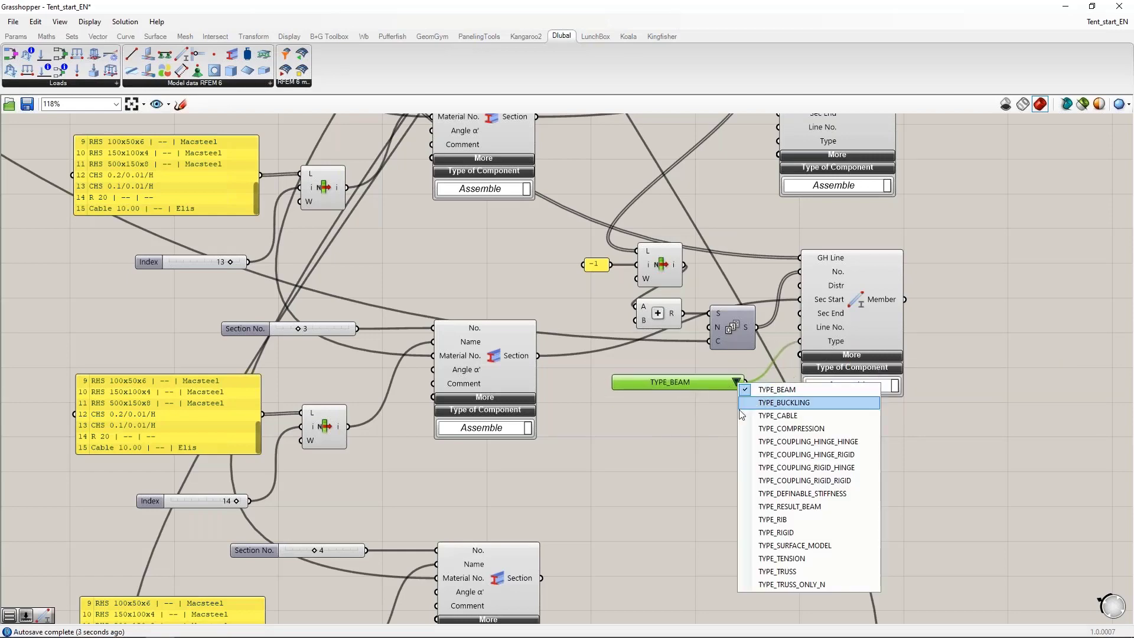
pyautogui.click(779, 559)
pyautogui.moveTo(707, 385); pyautogui.dragTo(722, 377)
# Duplicate the fourth Member with its -1 panel, List Item, Addition, Series and type list, placing the copy below the original
pyautogui.scroll(-2, 717, 411)
pyautogui.click(808, 334)
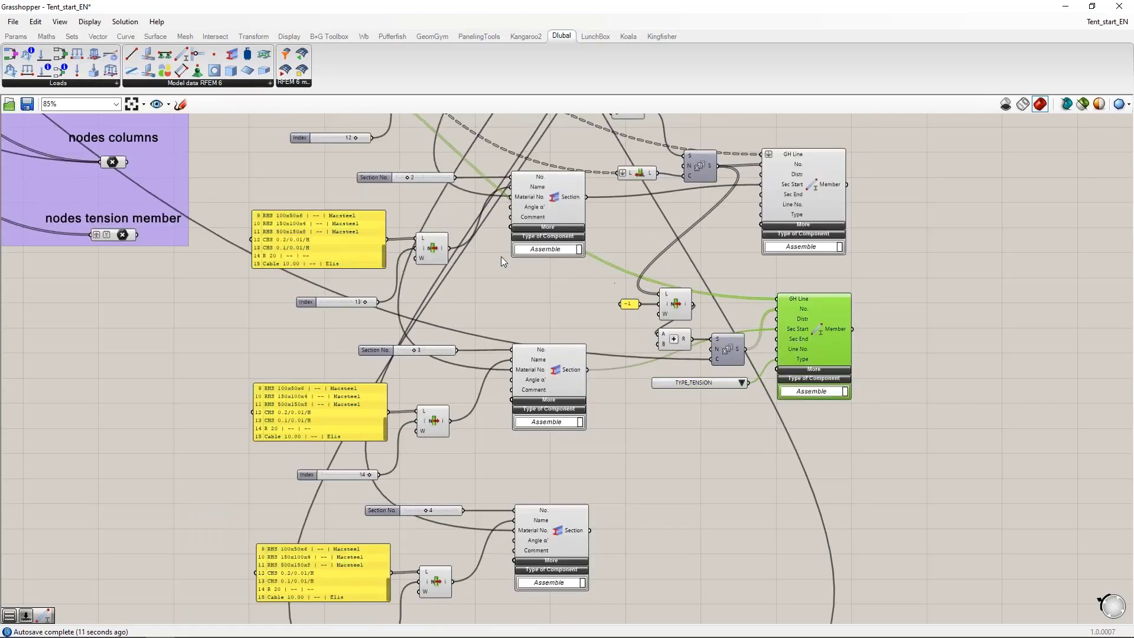
pyautogui.moveTo(512, 310); pyautogui.dragTo(568, 539, button='right')
pyautogui.moveTo(298, 347); pyautogui.dragTo(271, 170, button='right')
pyautogui.click(799, 500)
pyautogui.moveTo(844, 460); pyautogui.dragTo(650, 321)
pyautogui.scroll(-2, 661, 299)
pyautogui.moveTo(717, 462); pyautogui.dragTo(704, 423, button='right')
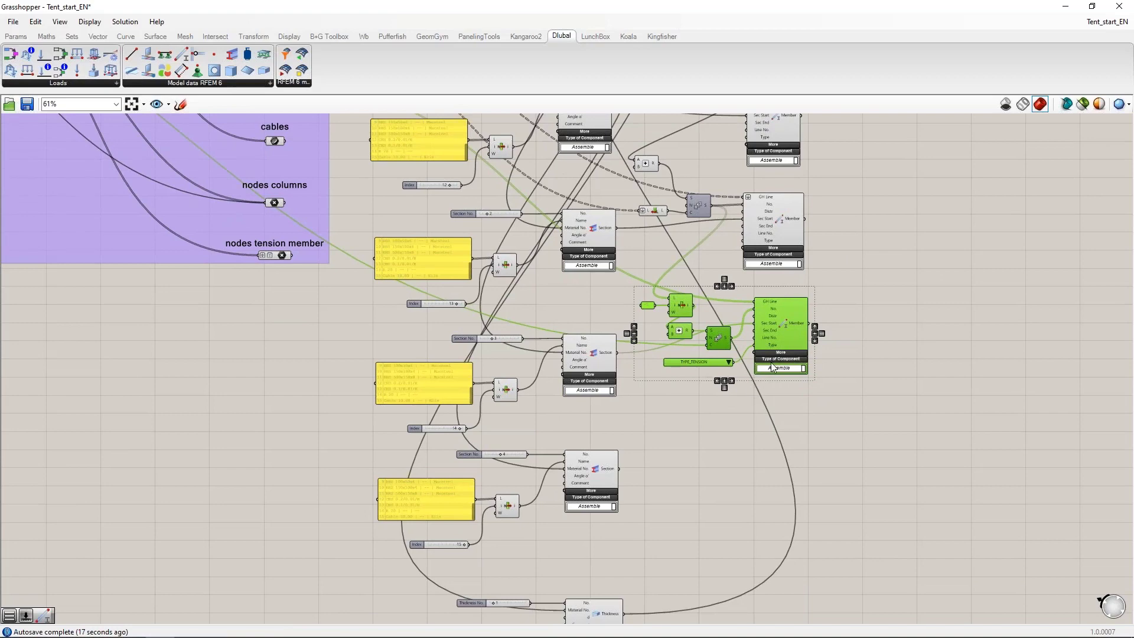
pyautogui.keyDown('alt'); pyautogui.moveTo(781, 339); pyautogui.dragTo(805, 445); pyautogui.keyUp('alt')
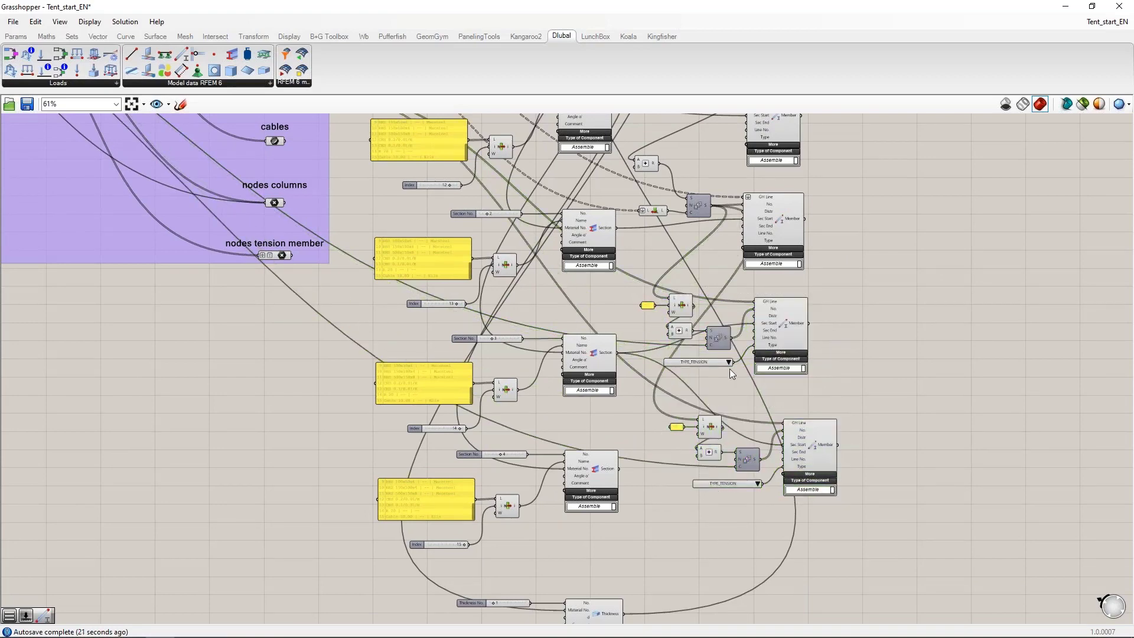
pyautogui.scroll(3, 728, 400)
pyautogui.moveTo(733, 300); pyautogui.dragTo(679, 432)
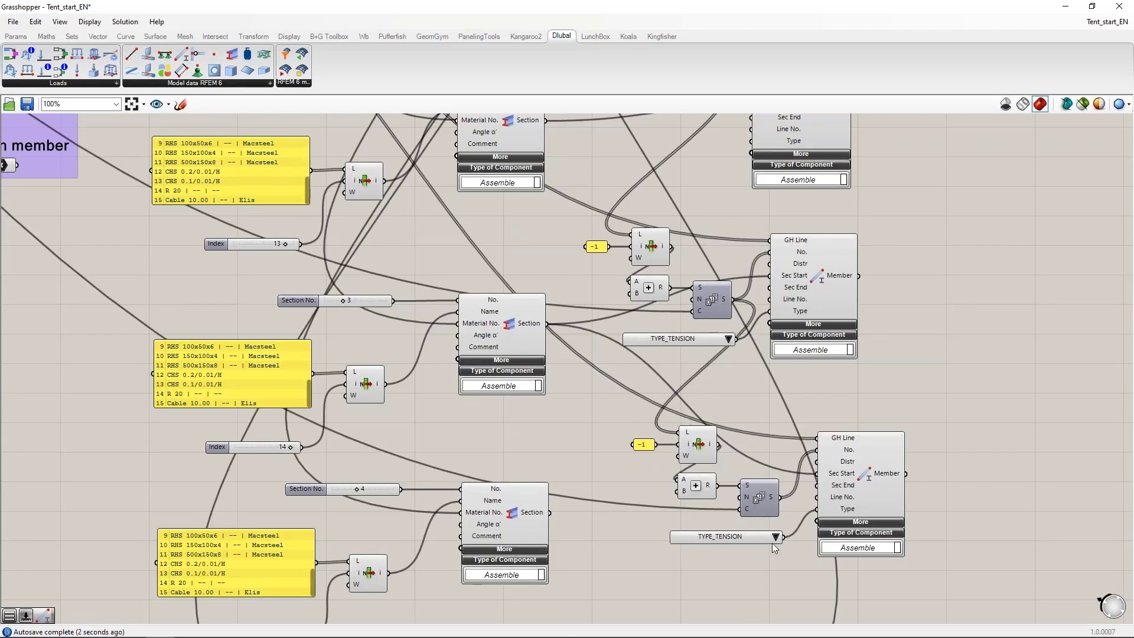
# Set the copied Member's type list to TYPE_CABLE
pyautogui.moveTo(761, 579); pyautogui.dragTo(757, 558, button='right')
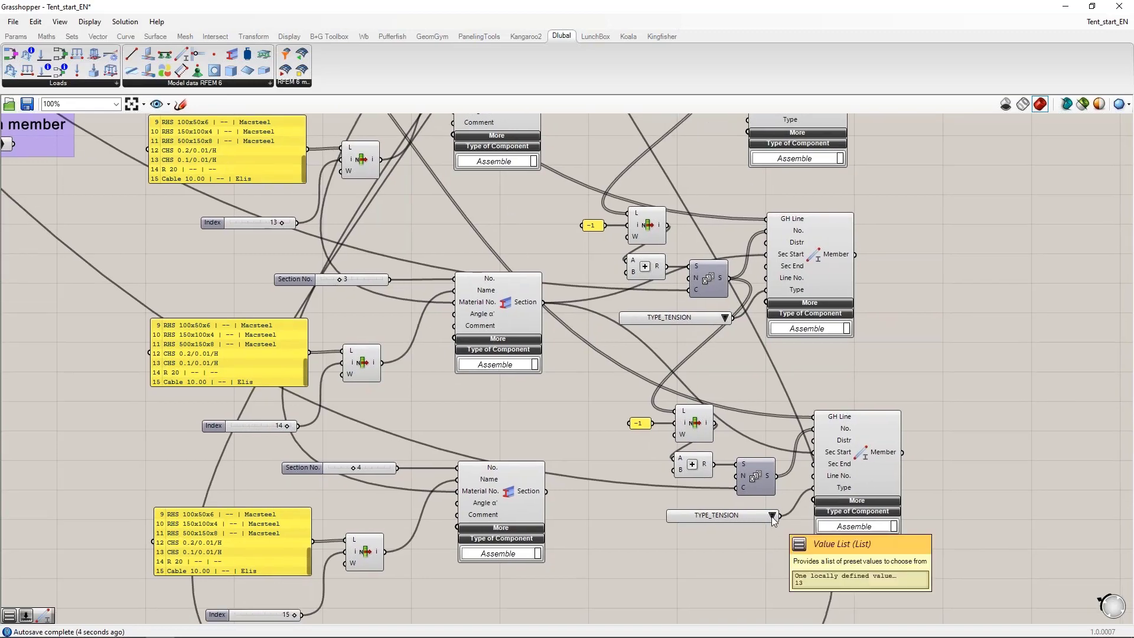
pyautogui.click(772, 517)
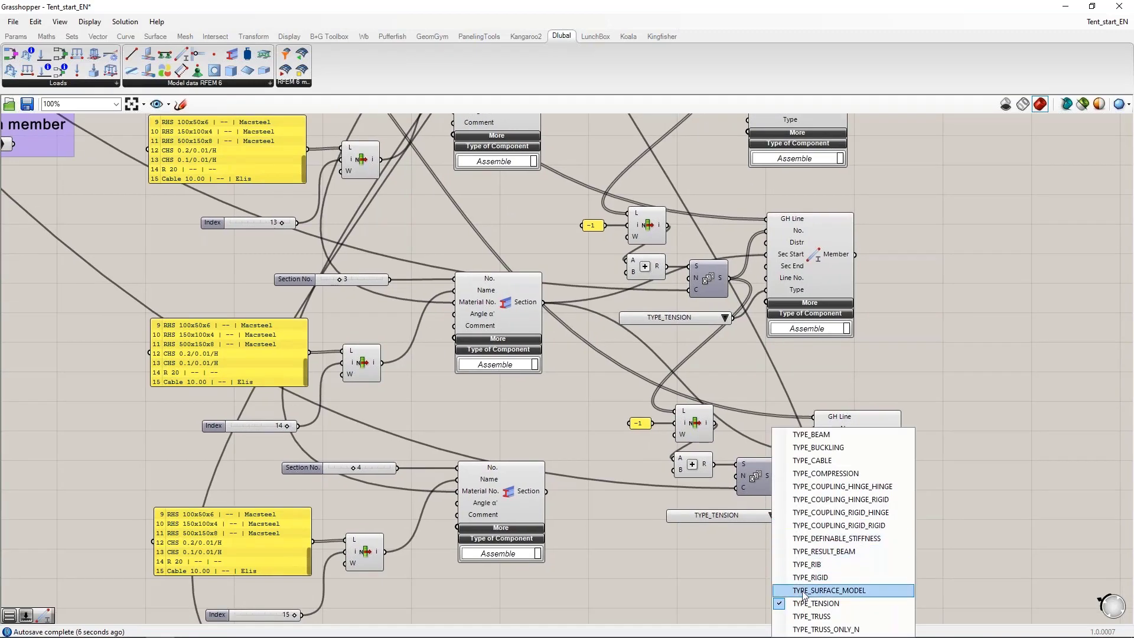
pyautogui.click(821, 461)
# Connect the cables curves to the copied Member's GH Line input and nudge its TYPE_CABLE list
pyautogui.scroll(-3, 818, 372)
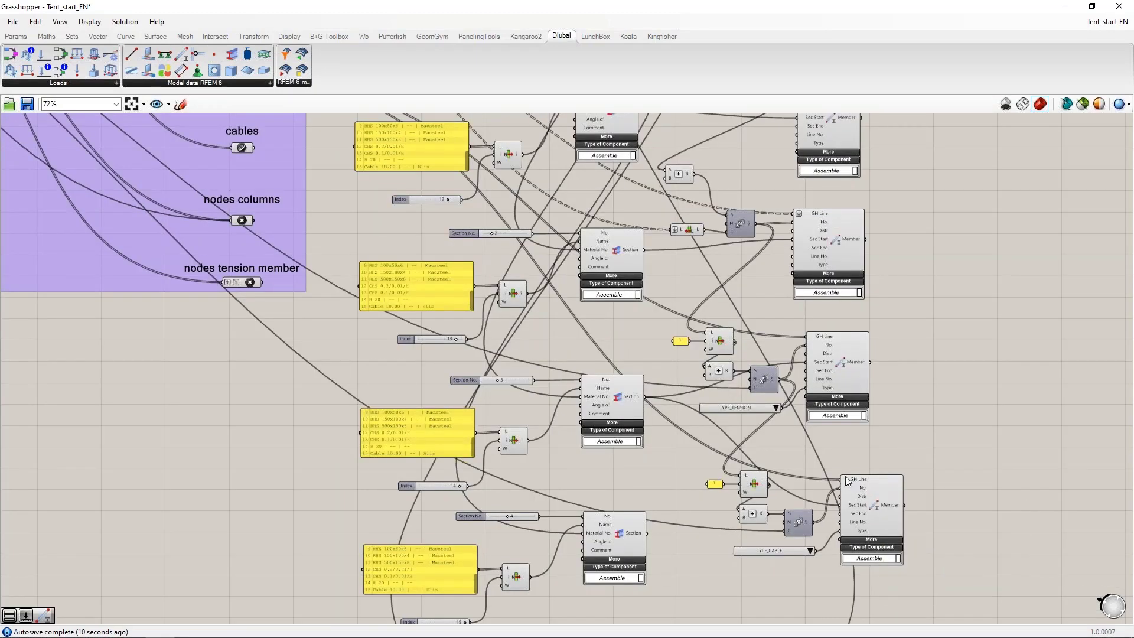
pyautogui.moveTo(260, 152); pyautogui.dragTo(267, 207, button='right')
pyautogui.moveTo(301, 234); pyautogui.dragTo(855, 535)
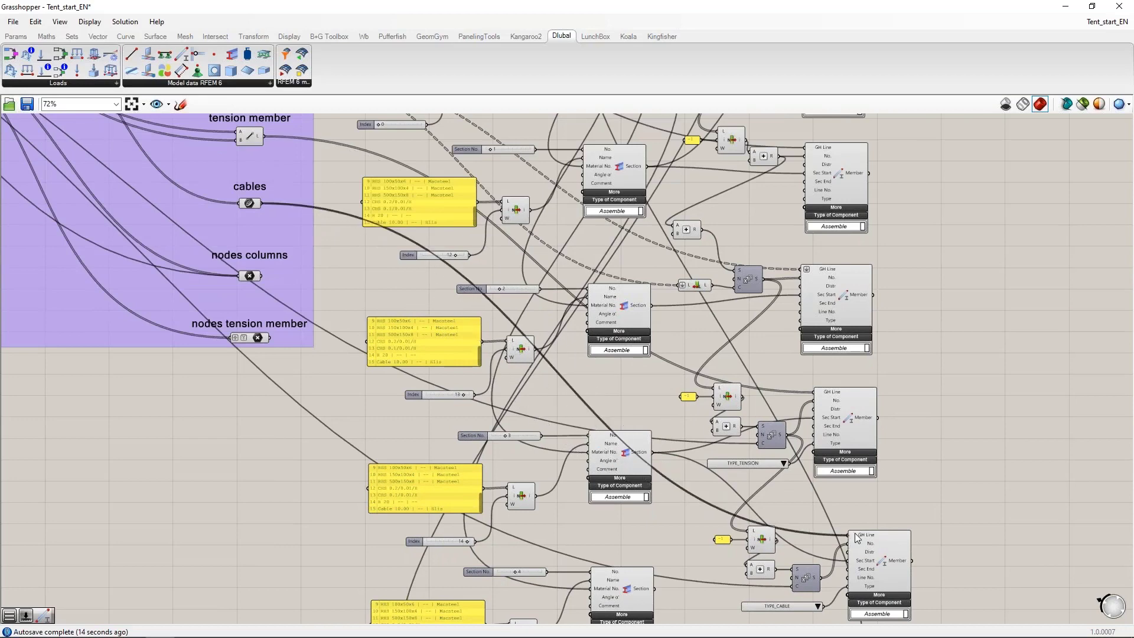
pyautogui.scroll(4, 855, 533)
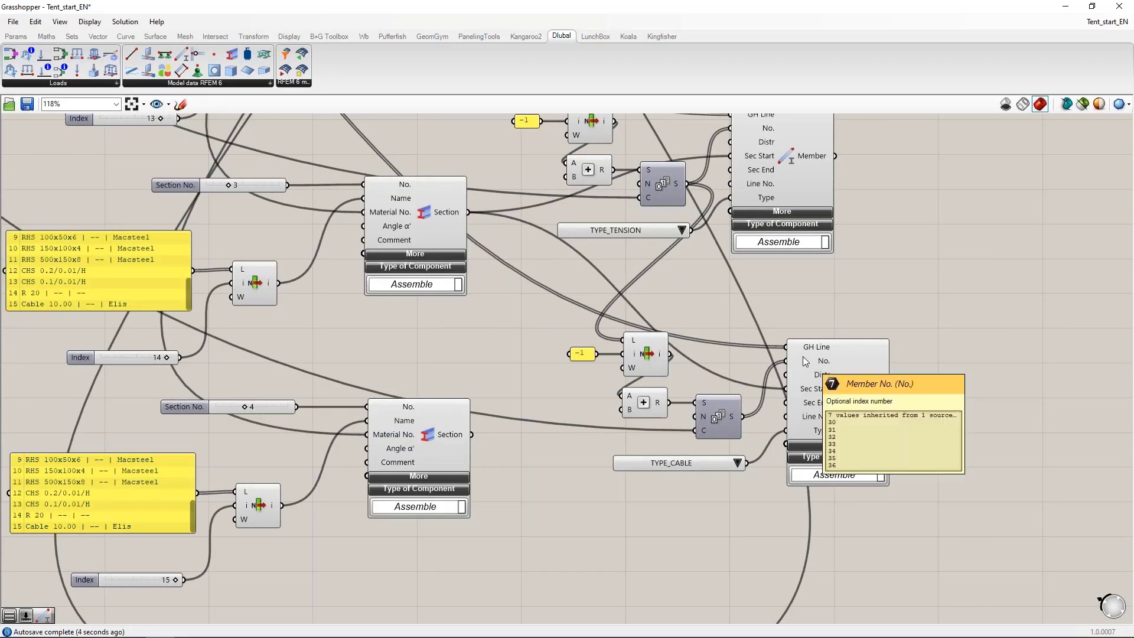
pyautogui.click(647, 354)
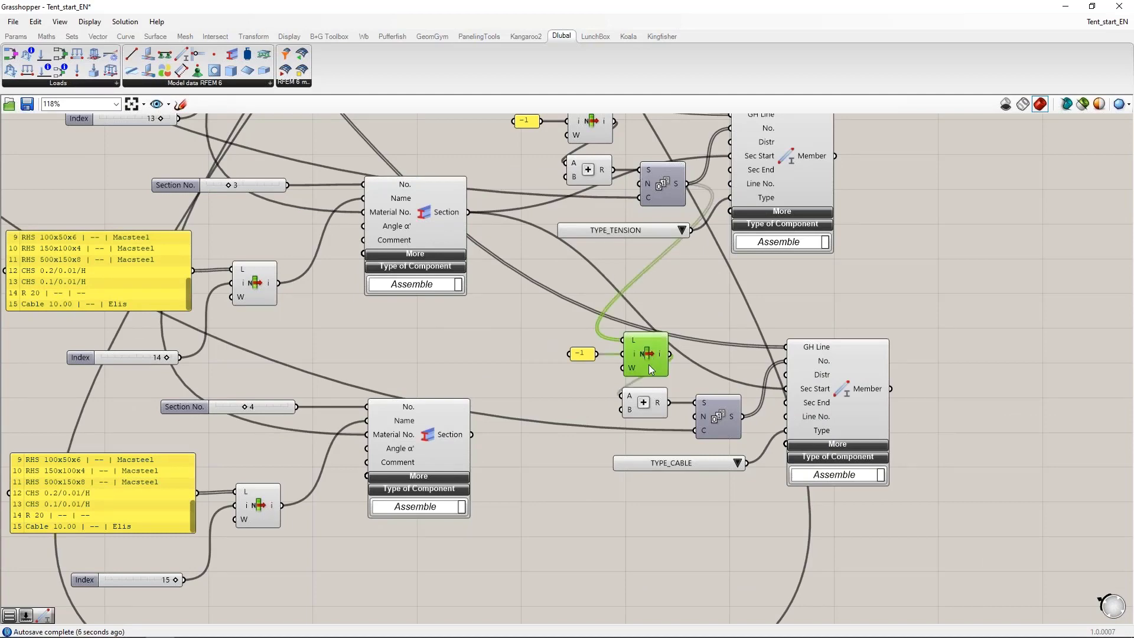
pyautogui.moveTo(711, 463); pyautogui.dragTo(704, 460)
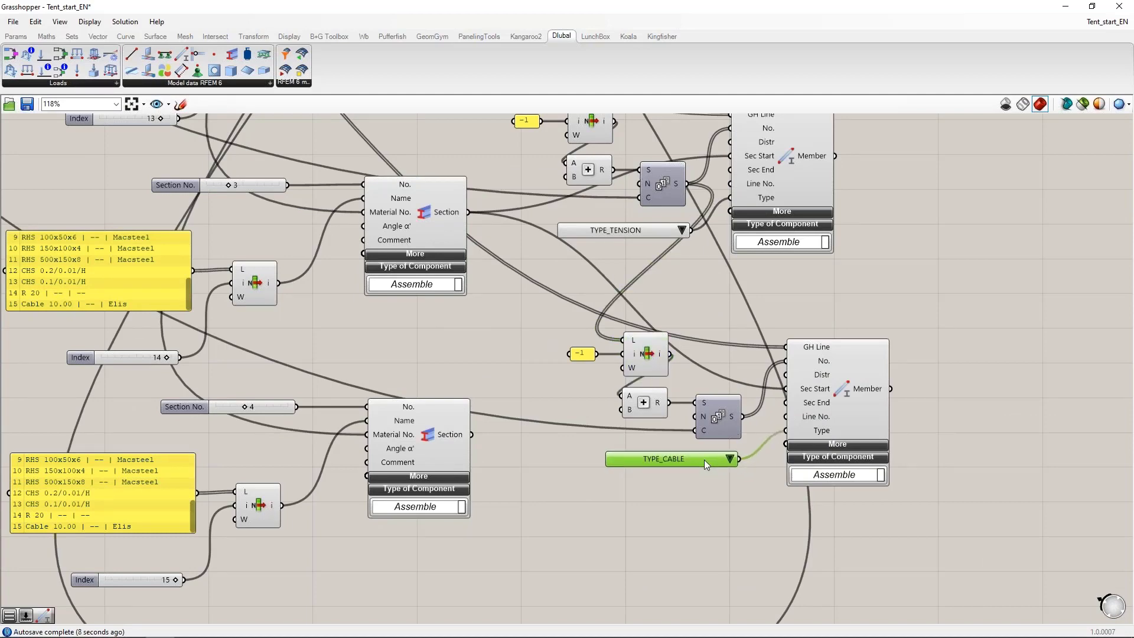
# Add a Dlubal Nodal Support component below the cable Member
pyautogui.scroll(-3, 713, 527)
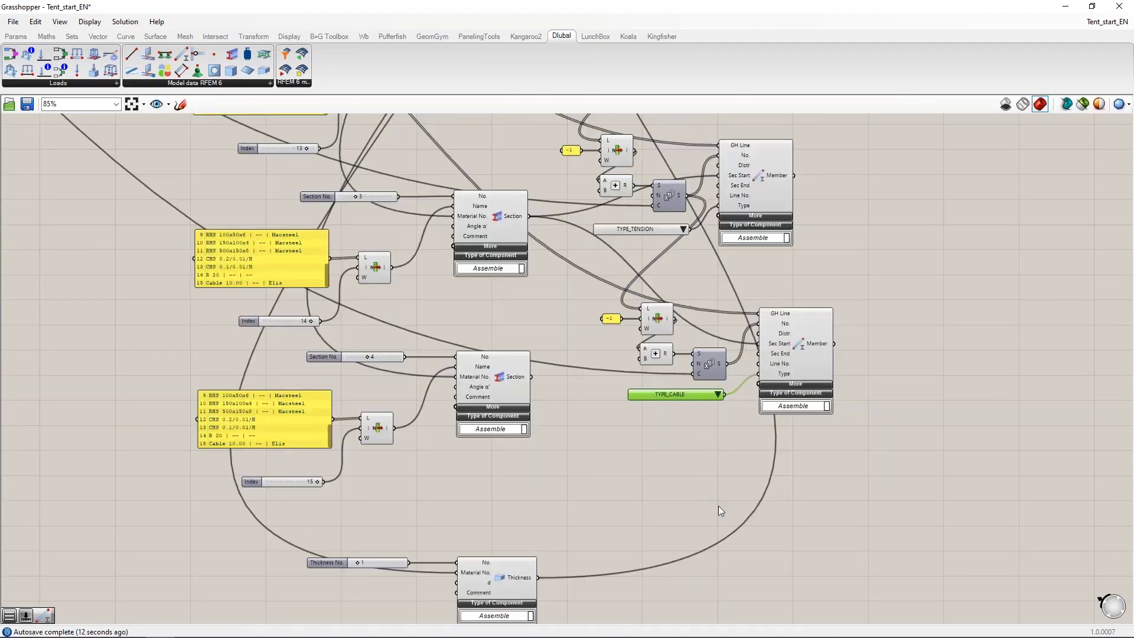
pyautogui.scroll(-3, 718, 513)
pyautogui.scroll(2, 718, 513)
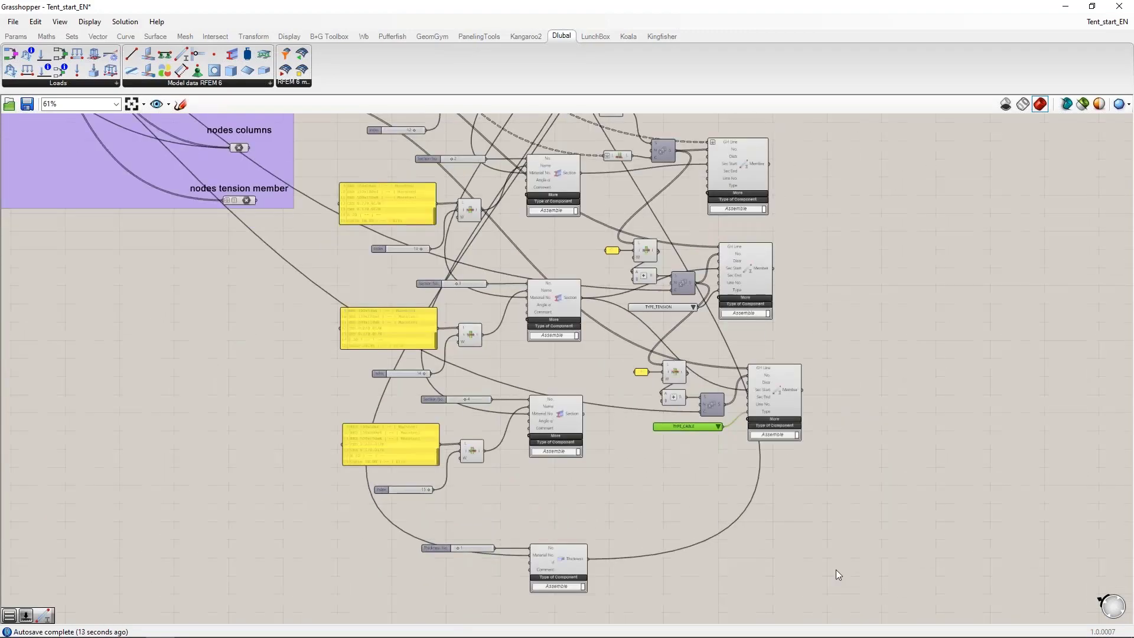
pyautogui.scroll(3, 837, 573)
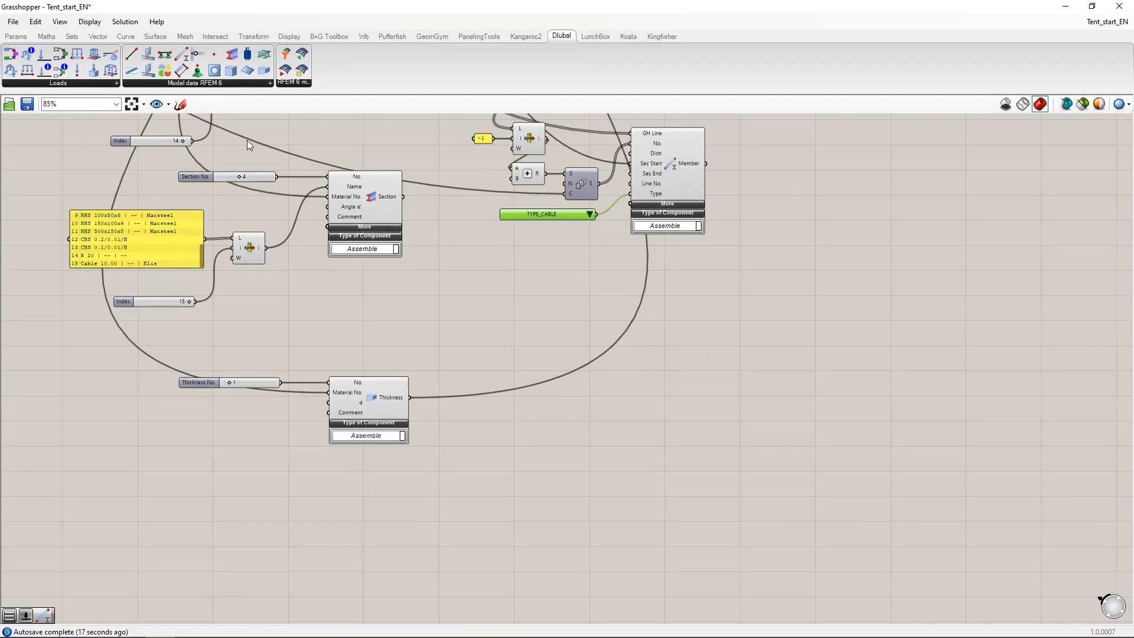
pyautogui.moveTo(202, 73); pyautogui.dragTo(665, 334)
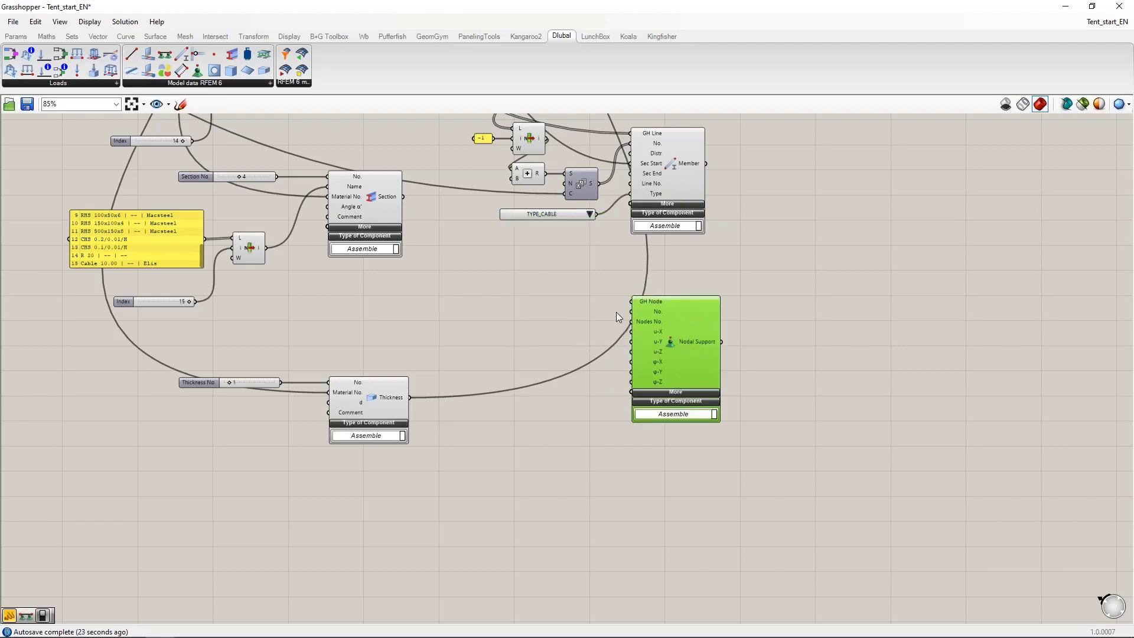
# Connect the nodes columns points to the Nodal Support's GH Node input and shift the component slightly
pyautogui.moveTo(459, 275); pyautogui.dragTo(767, 458, button='right')
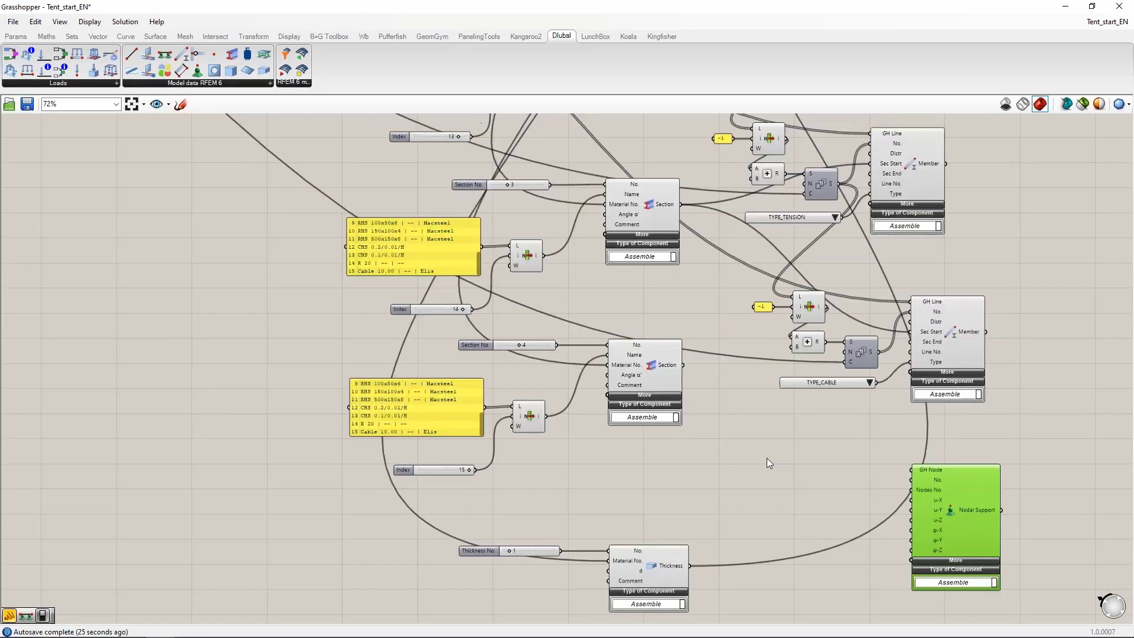
pyautogui.scroll(-2, 766, 458)
pyautogui.moveTo(476, 233); pyautogui.dragTo(408, 295, button='right')
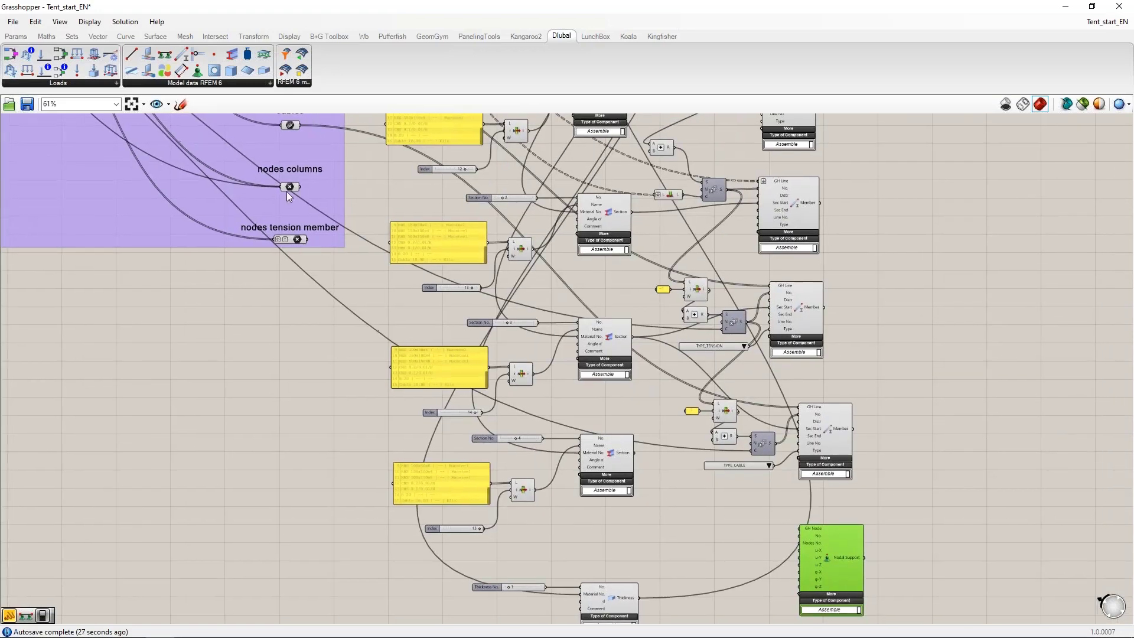
pyautogui.click(289, 186)
pyautogui.moveTo(298, 187); pyautogui.dragTo(798, 530)
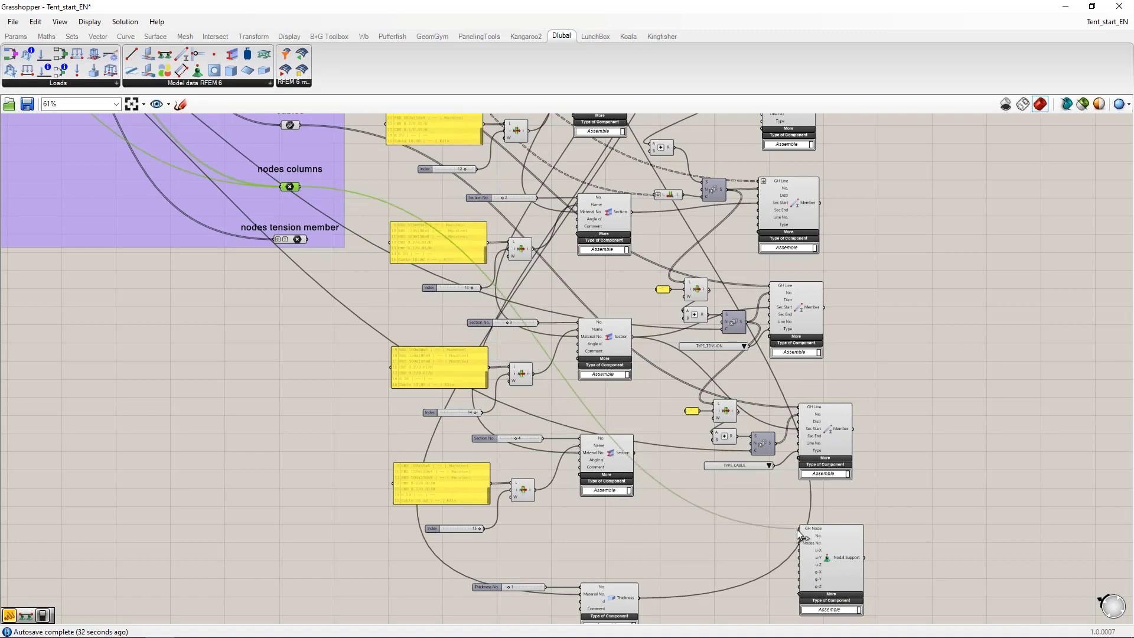
pyautogui.scroll(4, 696, 399)
pyautogui.click(705, 391)
pyautogui.moveTo(707, 394); pyautogui.dragTo(718, 394)
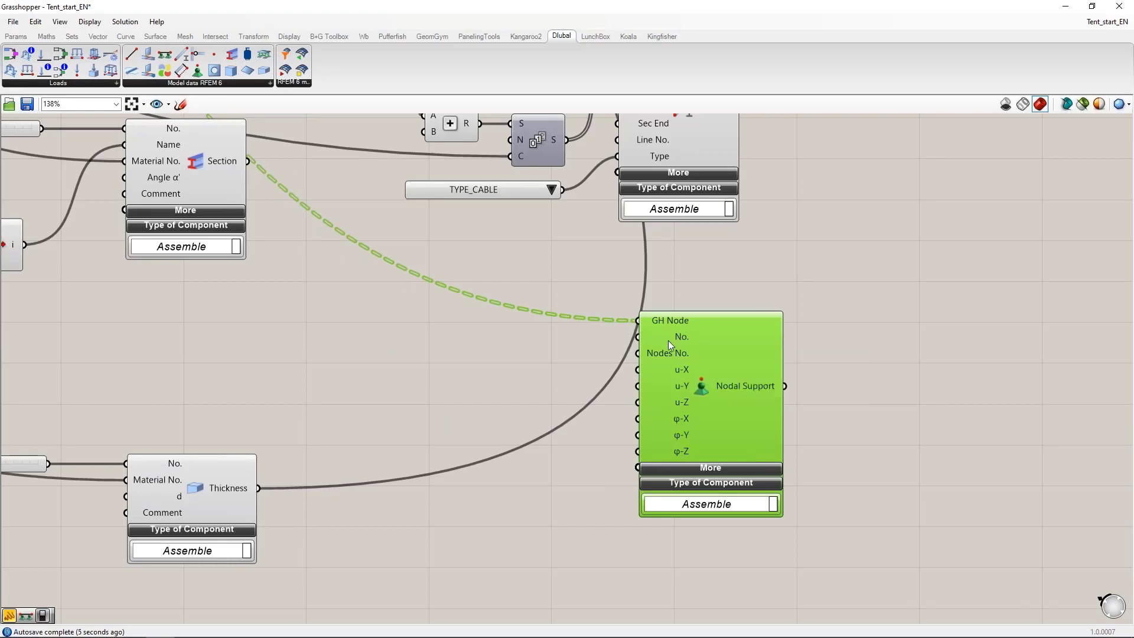
pyautogui.moveTo(670, 415); pyautogui.dragTo(655, 401)
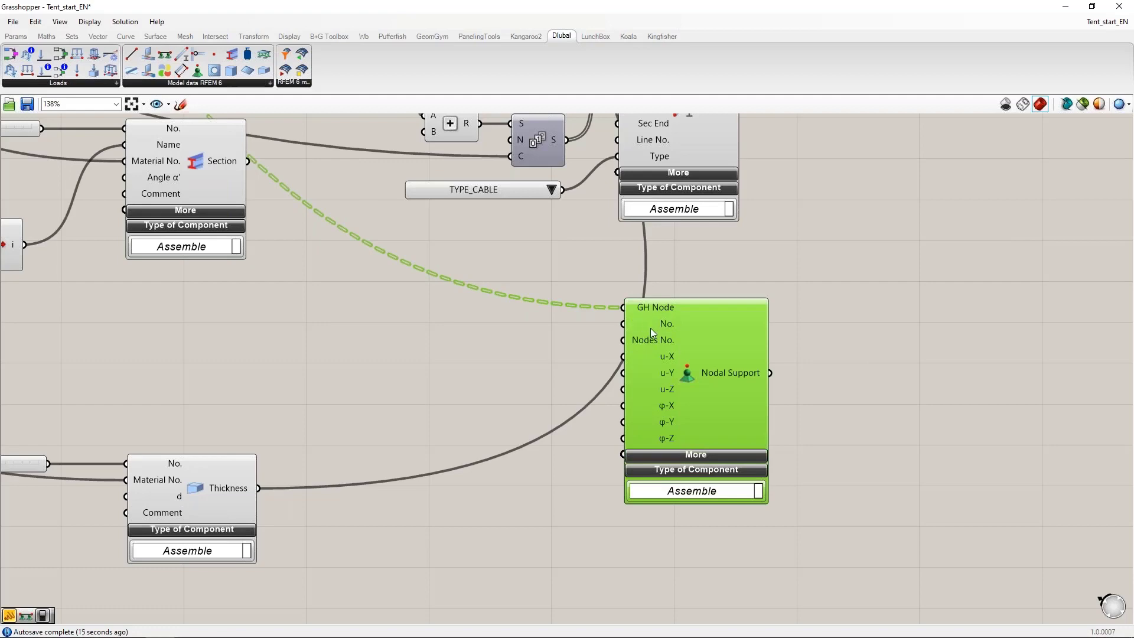
pyautogui.moveTo(651, 329)
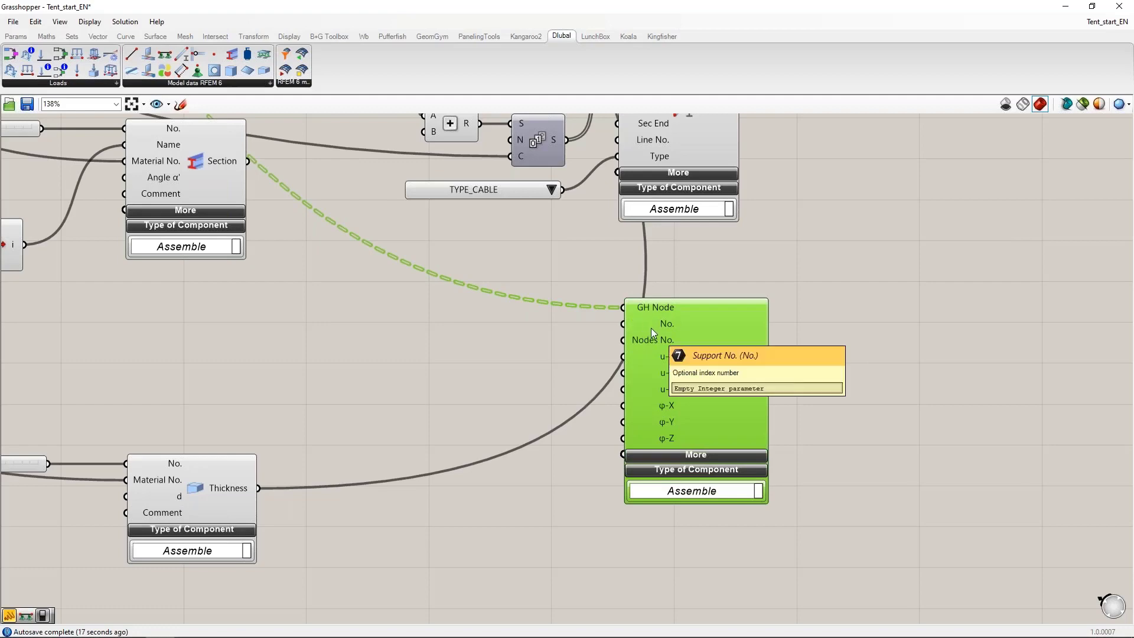
# Add a panel containing inf in front of the Nodal Support
pyautogui.moveTo(499, 366); pyautogui.dragTo(528, 353, button='right')
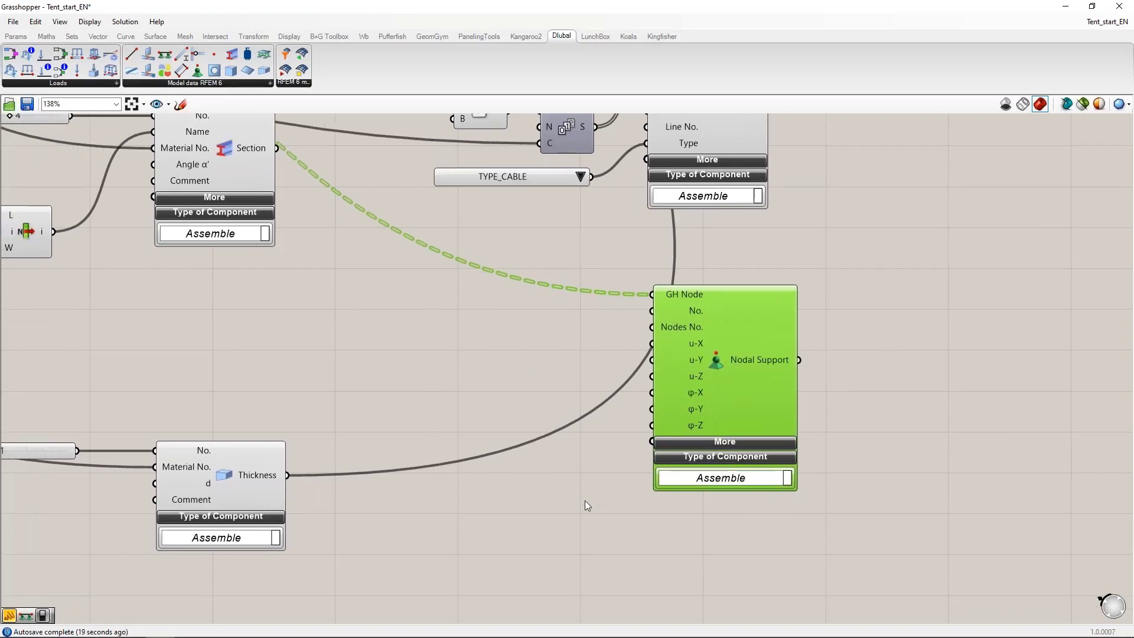
pyautogui.moveTo(636, 467); pyautogui.dragTo(671, 460, button='right')
pyautogui.doubleClick(535, 392)
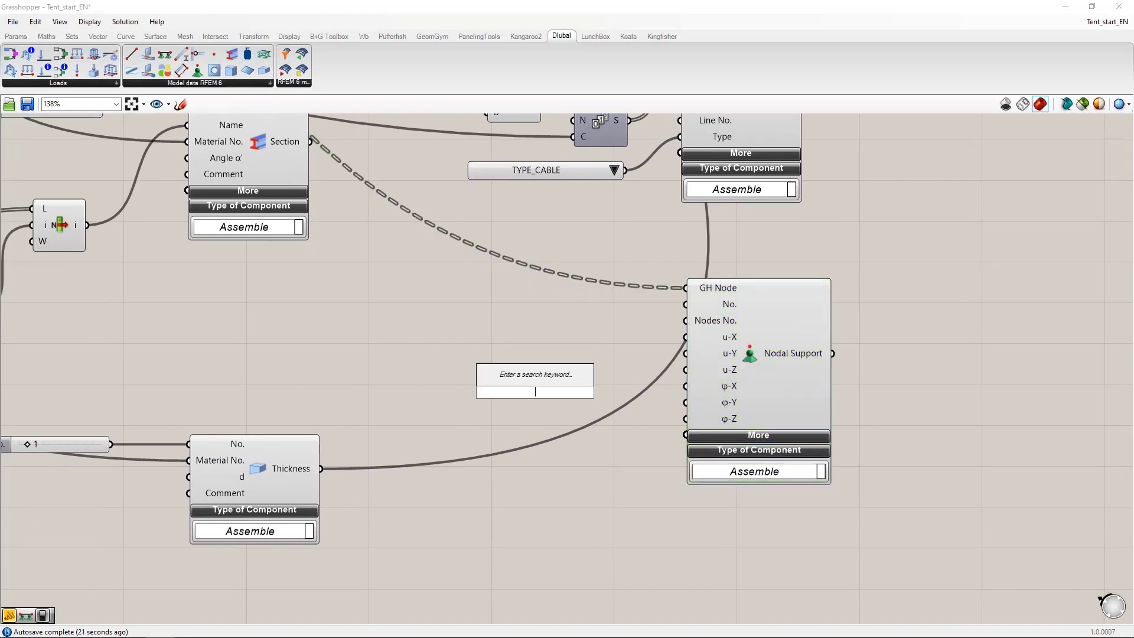
pyautogui.write('inf')
pyautogui.press('Return')
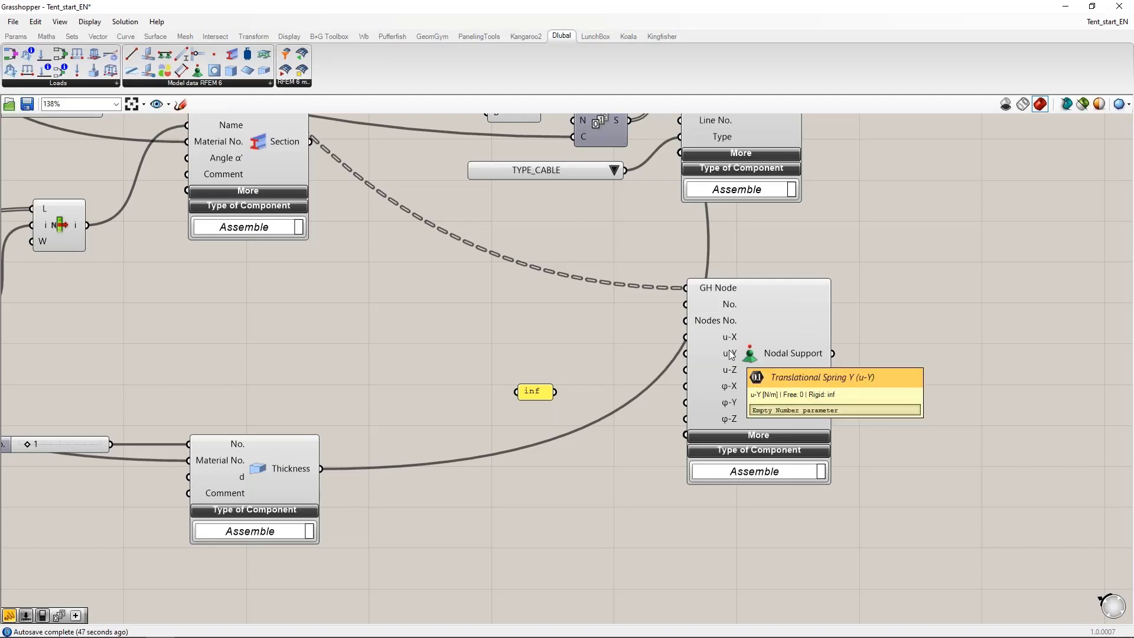
# Connect the inf panel to the Nodal Support's u-X, u-Y, u-Z and φ-Z inputs and move it closer
pyautogui.moveTo(534, 392); pyautogui.dragTo(679, 353)
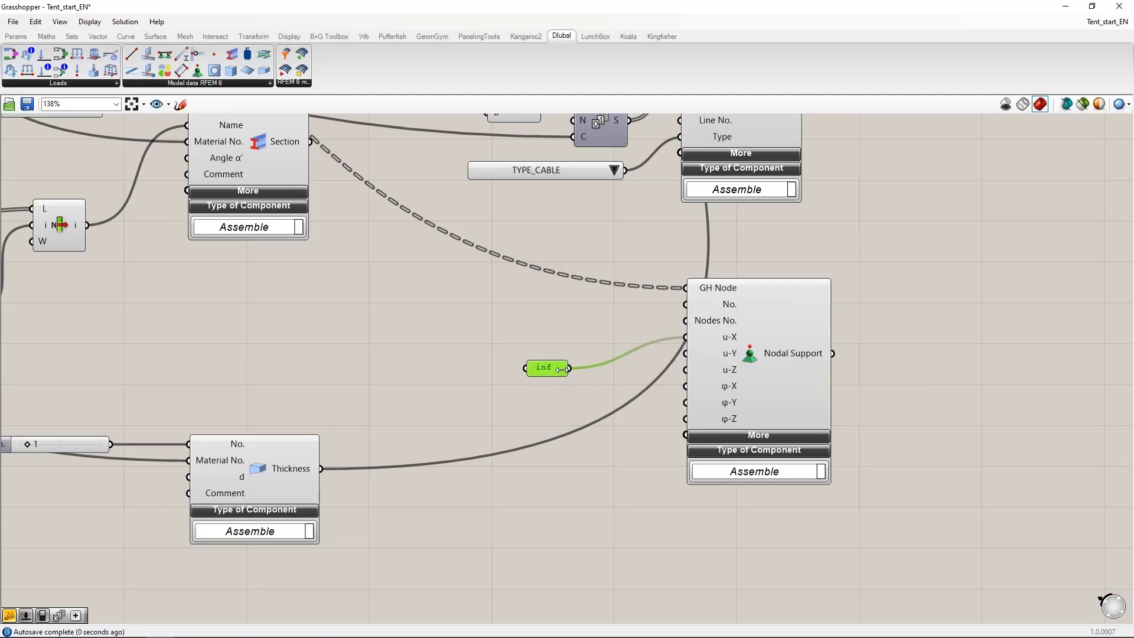
pyautogui.moveTo(569, 368); pyautogui.dragTo(679, 354)
pyautogui.moveTo(620, 373); pyautogui.dragTo(683, 369)
pyautogui.moveTo(570, 368); pyautogui.dragTo(687, 419)
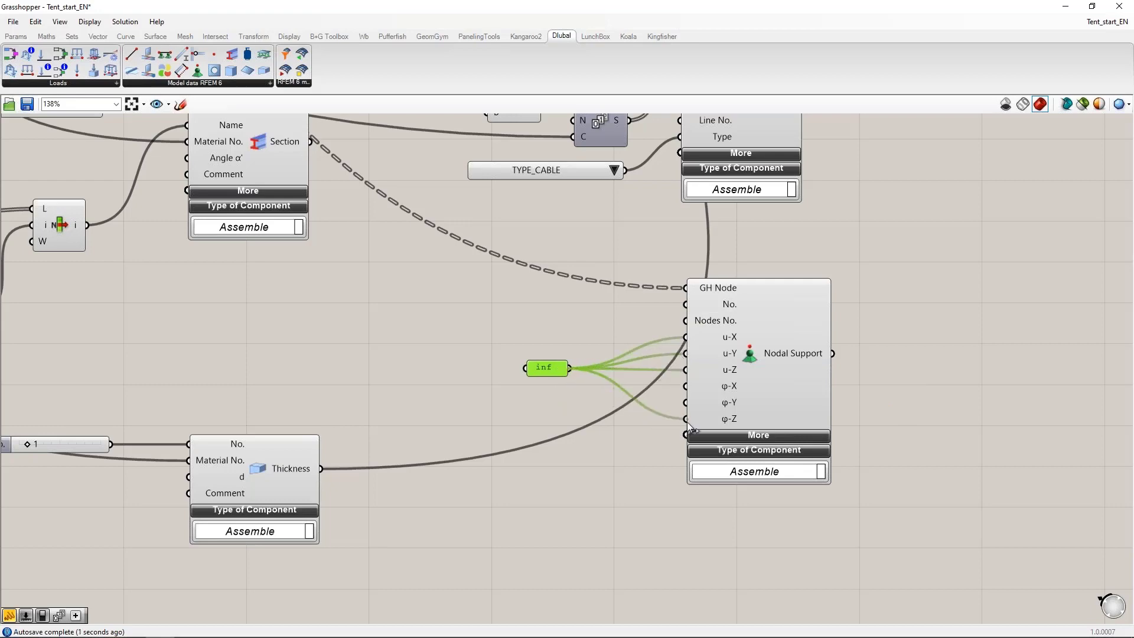
pyautogui.moveTo(541, 364); pyautogui.dragTo(607, 371)
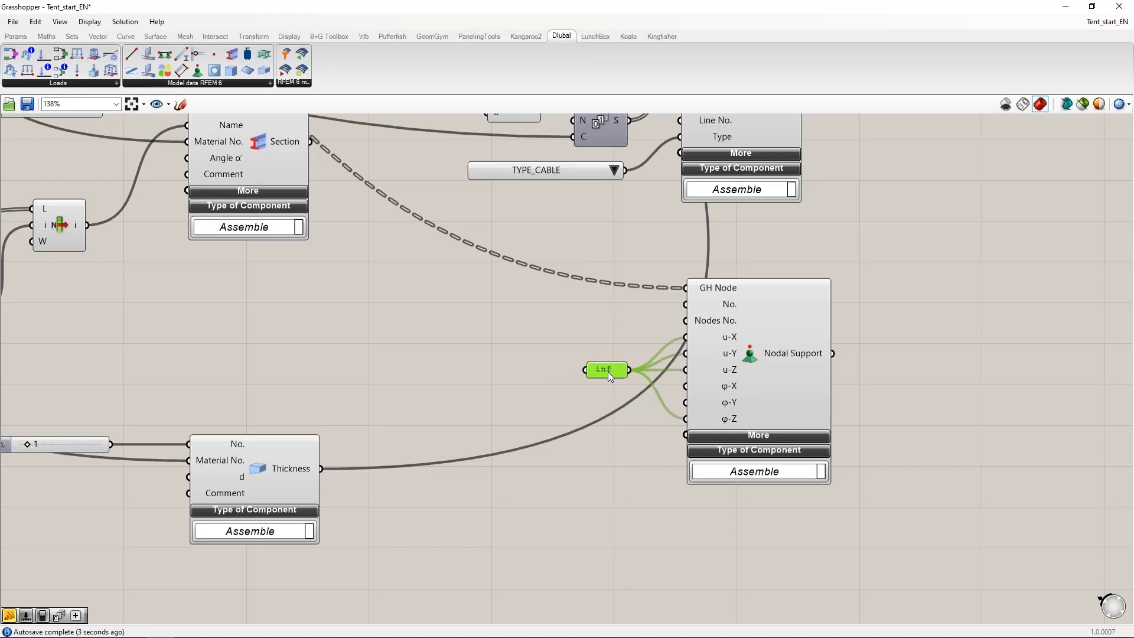
# Add a second Nodal Support component below the first one
pyautogui.scroll(-3, 667, 413)
pyautogui.scroll(-1, 666, 427)
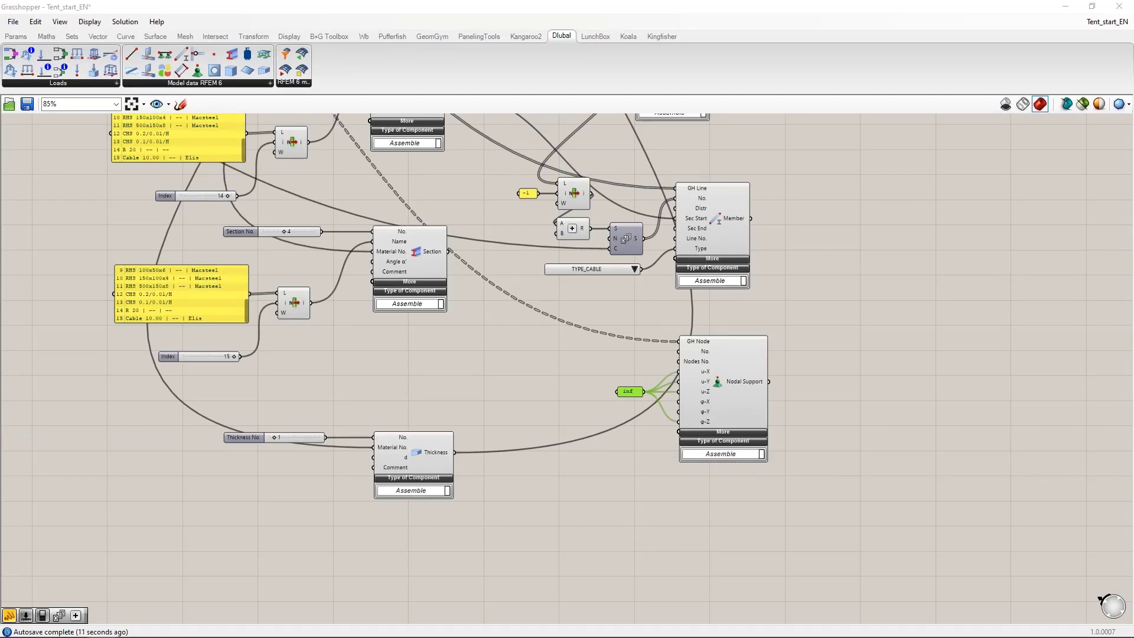
pyautogui.click(886, 363)
pyautogui.moveTo(197, 70); pyautogui.dragTo(716, 549)
# Connect the nodes tension member points to the second Nodal Support's GH Node input
pyautogui.scroll(-4, 620, 461)
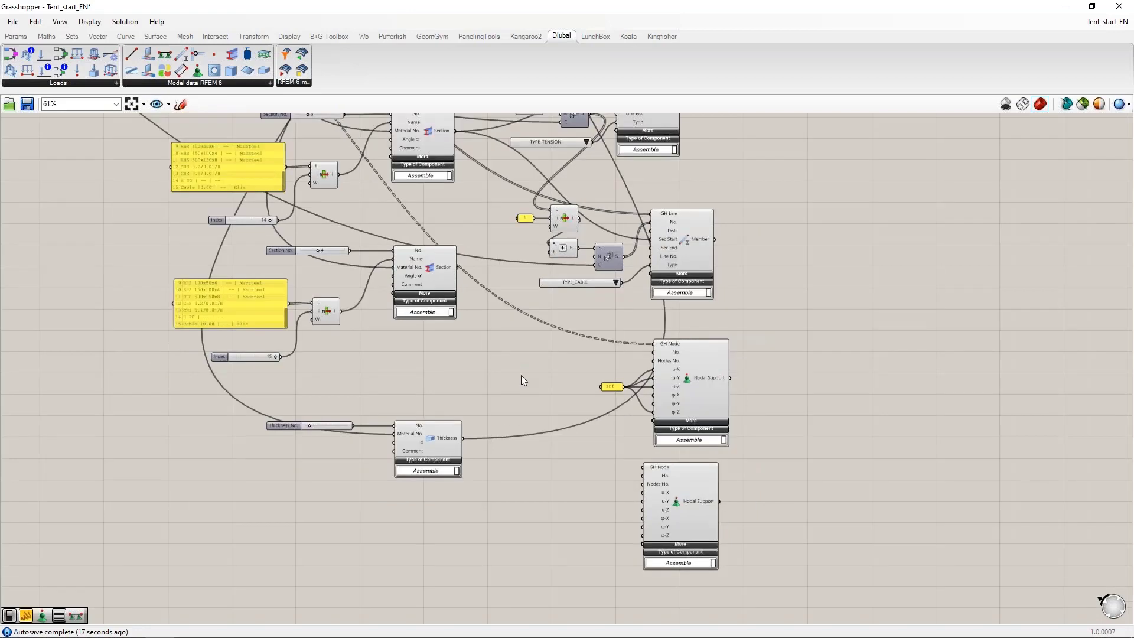
pyautogui.moveTo(218, 162); pyautogui.dragTo(629, 490)
pyautogui.scroll(6, 629, 491)
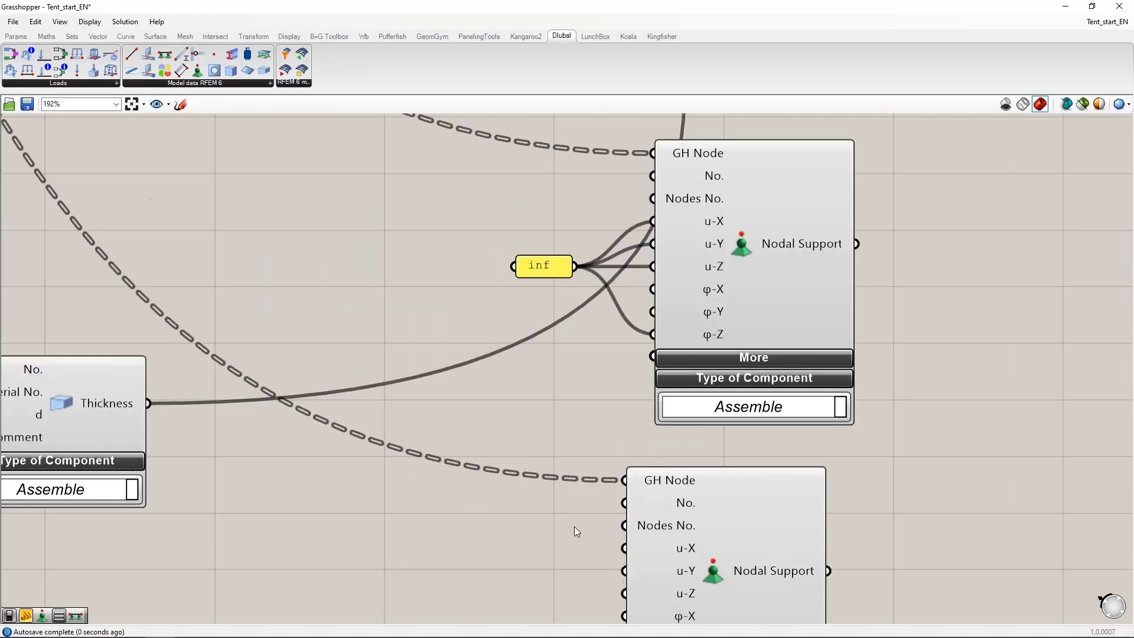
pyautogui.scroll(-3, 527, 304)
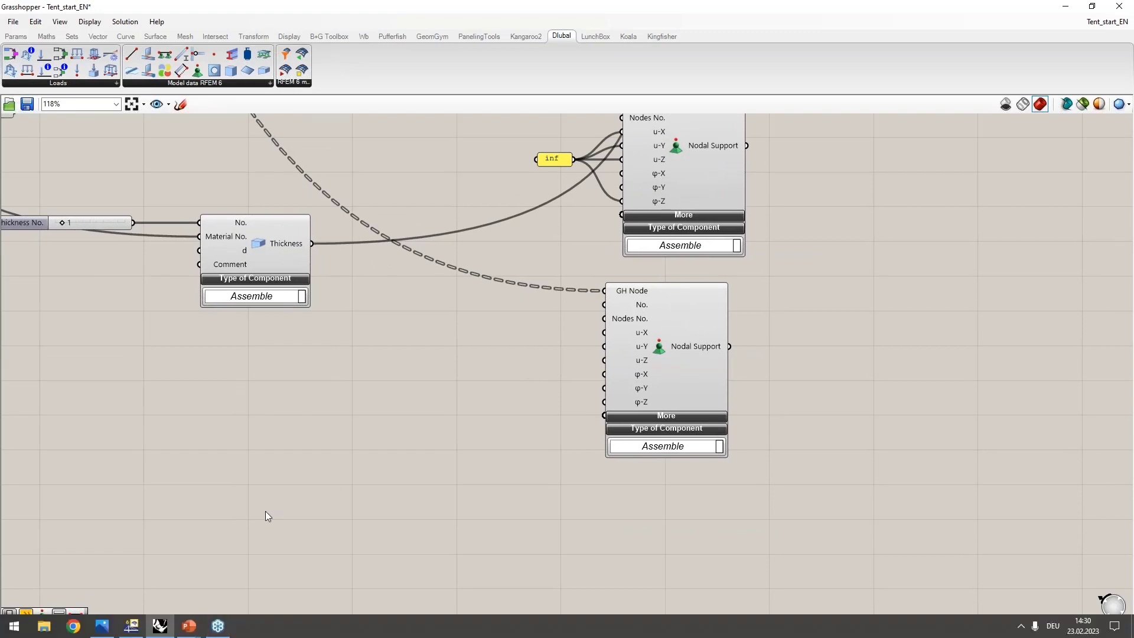
# Place the Grasshopper window beside Rhino and examine the tent's column and tension member base points in the Perspective viewport
pyautogui.moveTo(331, 17); pyautogui.dragTo(1133, 198)
pyautogui.moveTo(399, 493); pyautogui.dragTo(405, 344, button='right')
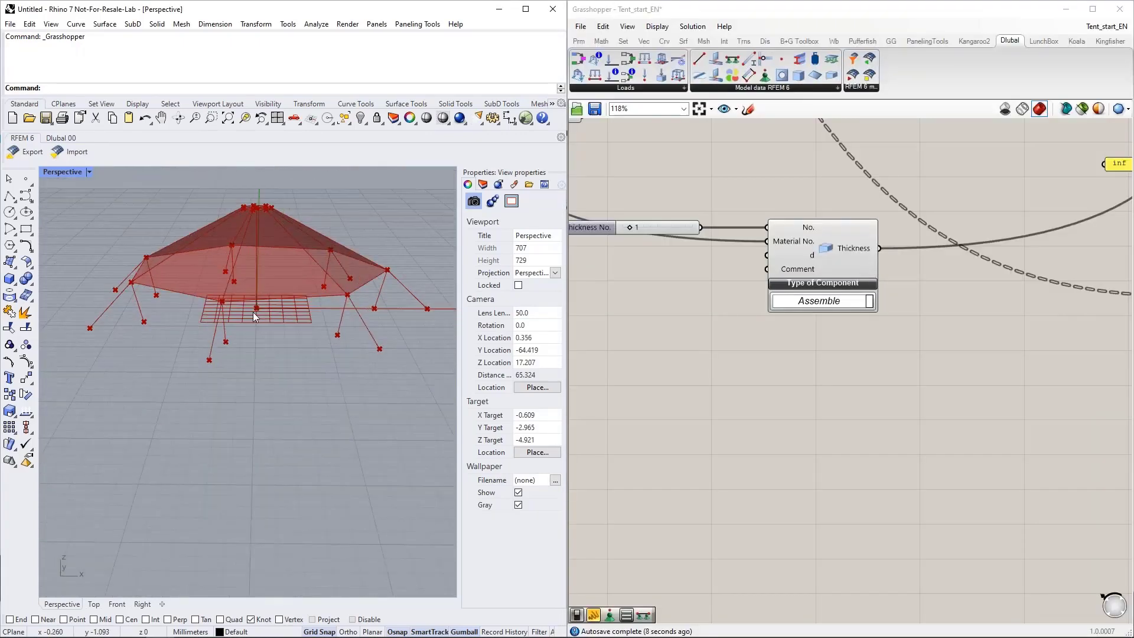
pyautogui.scroll(4, 253, 312)
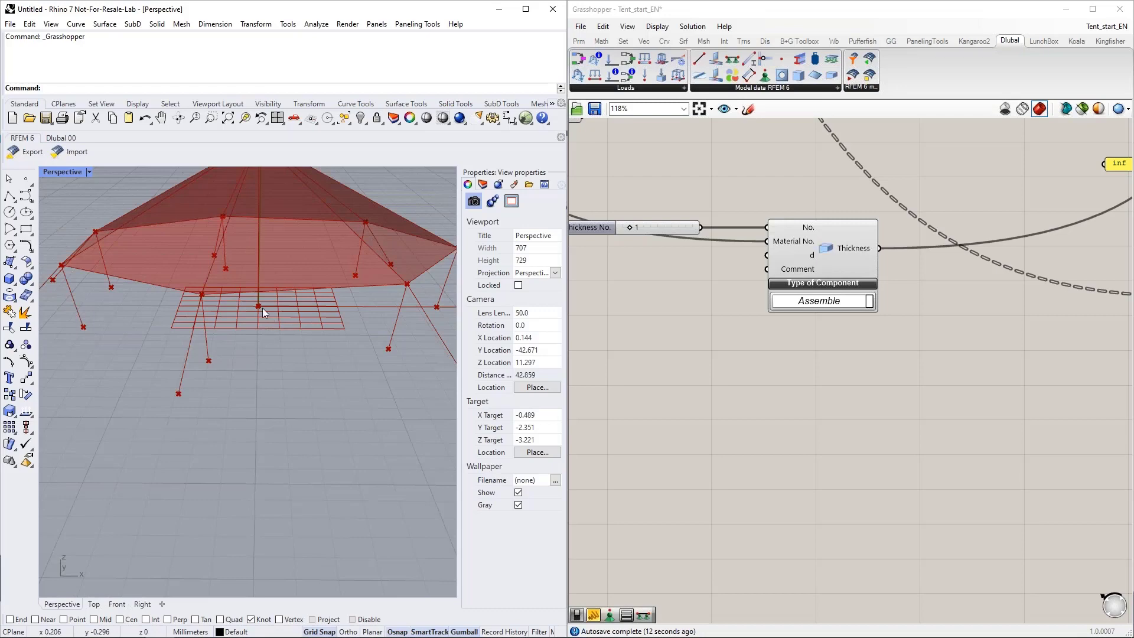
# Examine the inclined tension members and their base points from several sides of the tent in the Perspective viewport
pyautogui.moveTo(278, 333); pyautogui.dragTo(247, 351, button='right')
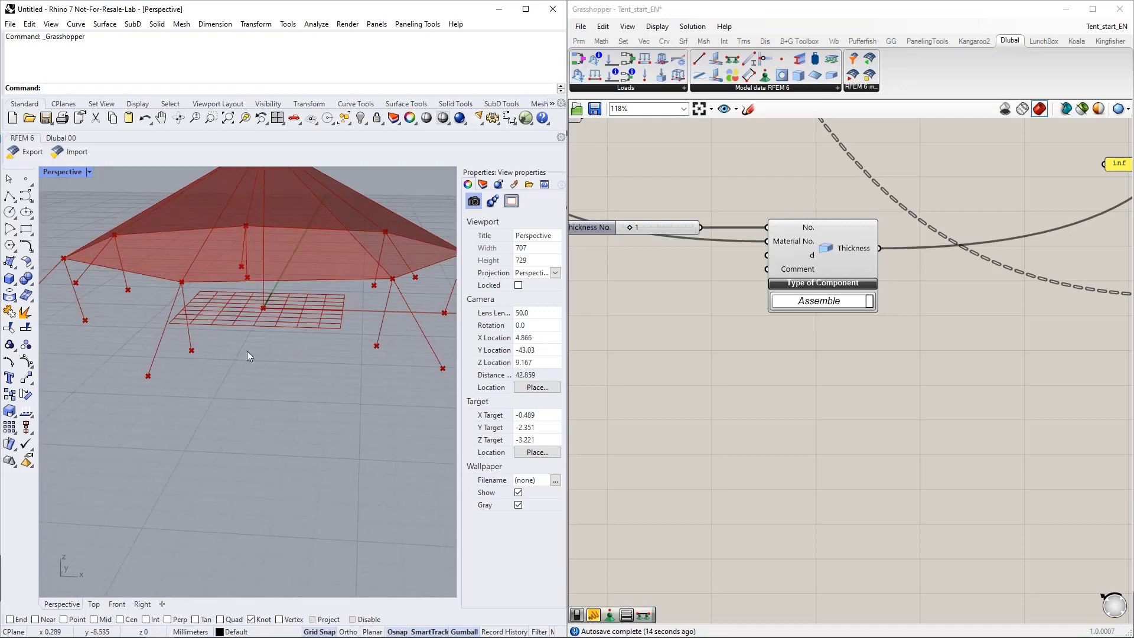
pyautogui.scroll(-4, 247, 353)
pyautogui.moveTo(307, 401); pyautogui.dragTo(336, 413, button='right')
pyautogui.scroll(4, 363, 391)
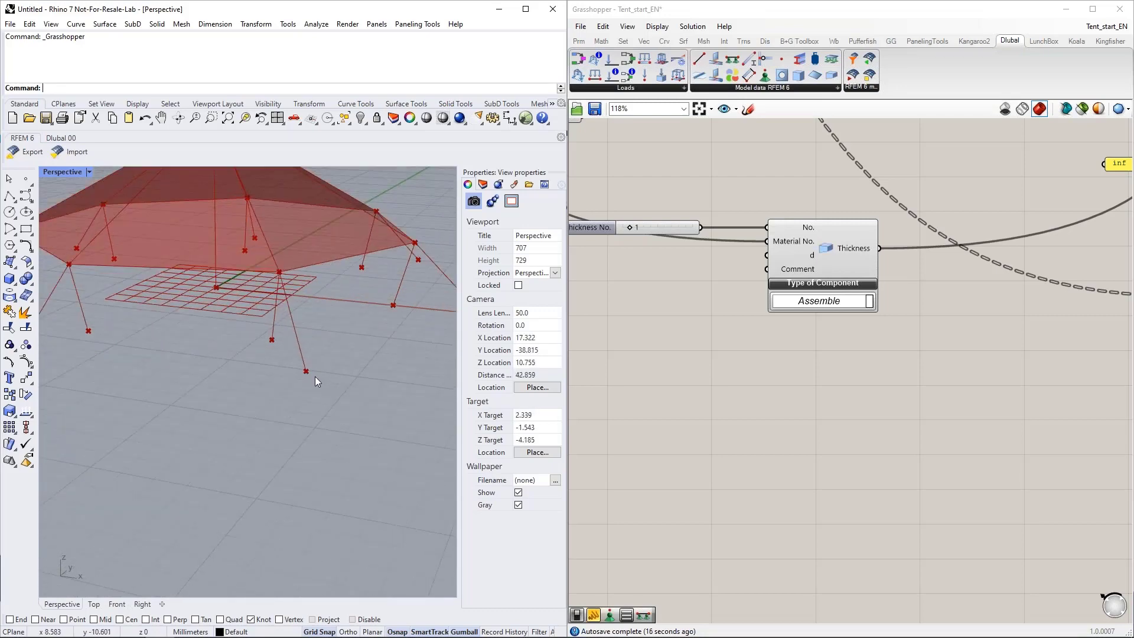
pyautogui.moveTo(310, 367); pyautogui.dragTo(80, 365, button='right')
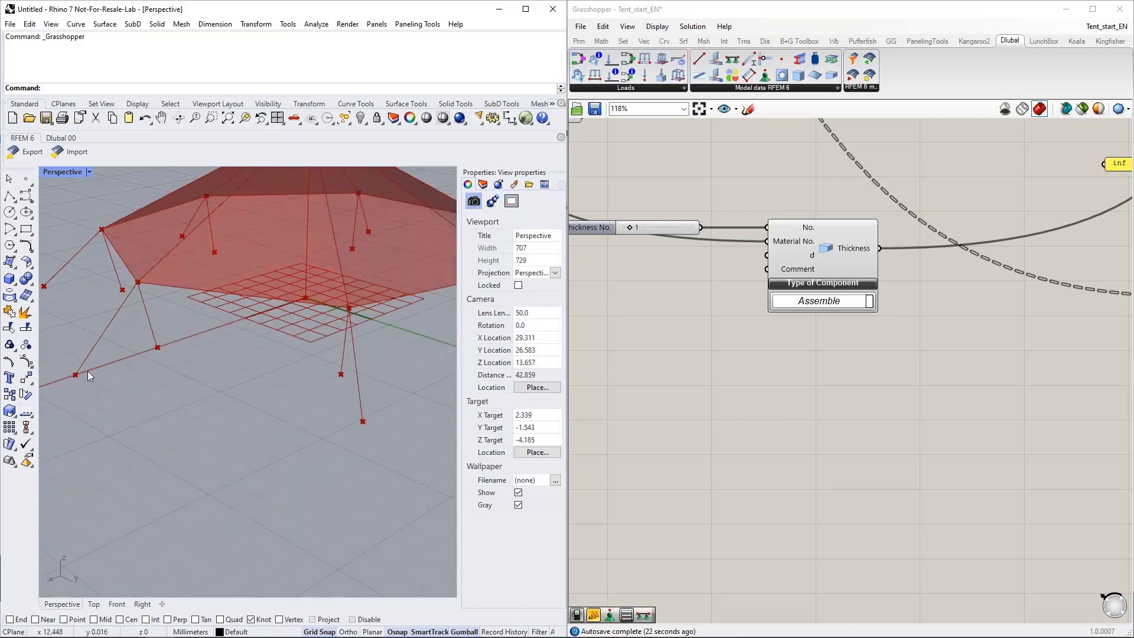
pyautogui.moveTo(119, 405); pyautogui.dragTo(187, 397, button='right')
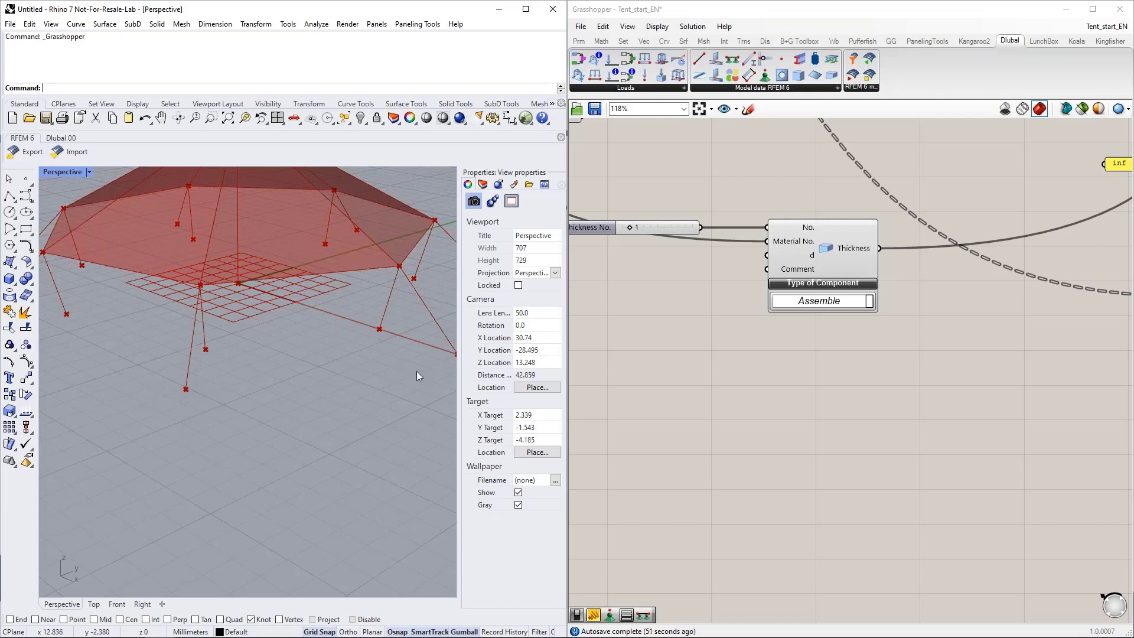
# Add an inf panel beside the second Nodal Support and connect it to the u-X, u-Y and u-Z inputs
pyautogui.scroll(-1, 667, 384)
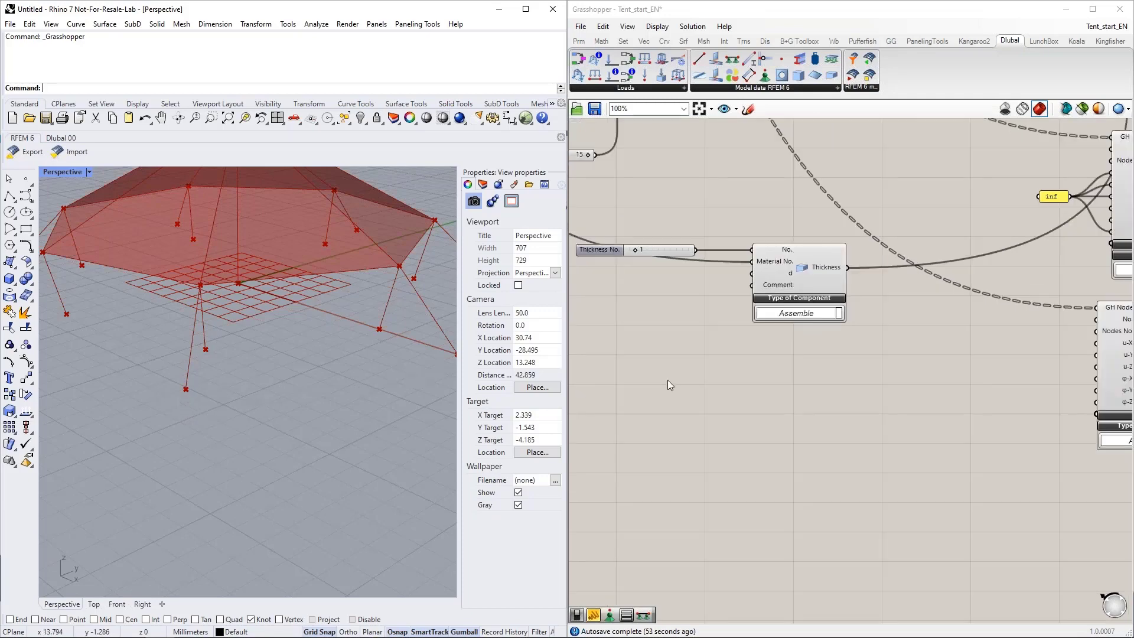
pyautogui.scroll(-3, 667, 383)
pyautogui.scroll(3, 845, 442)
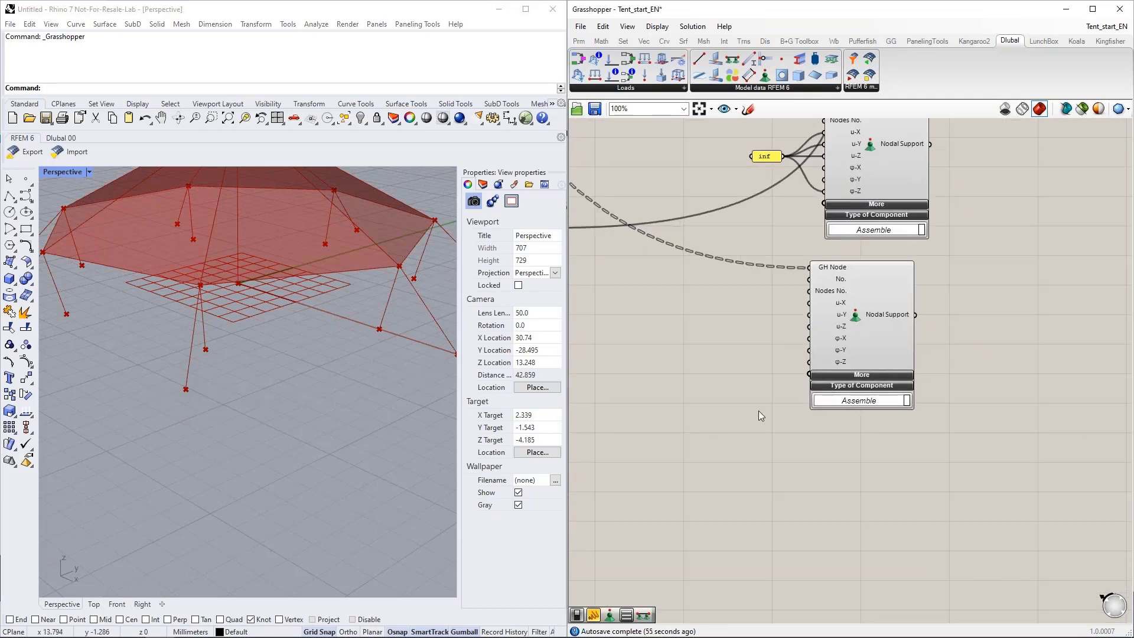
pyautogui.doubleClick(751, 333)
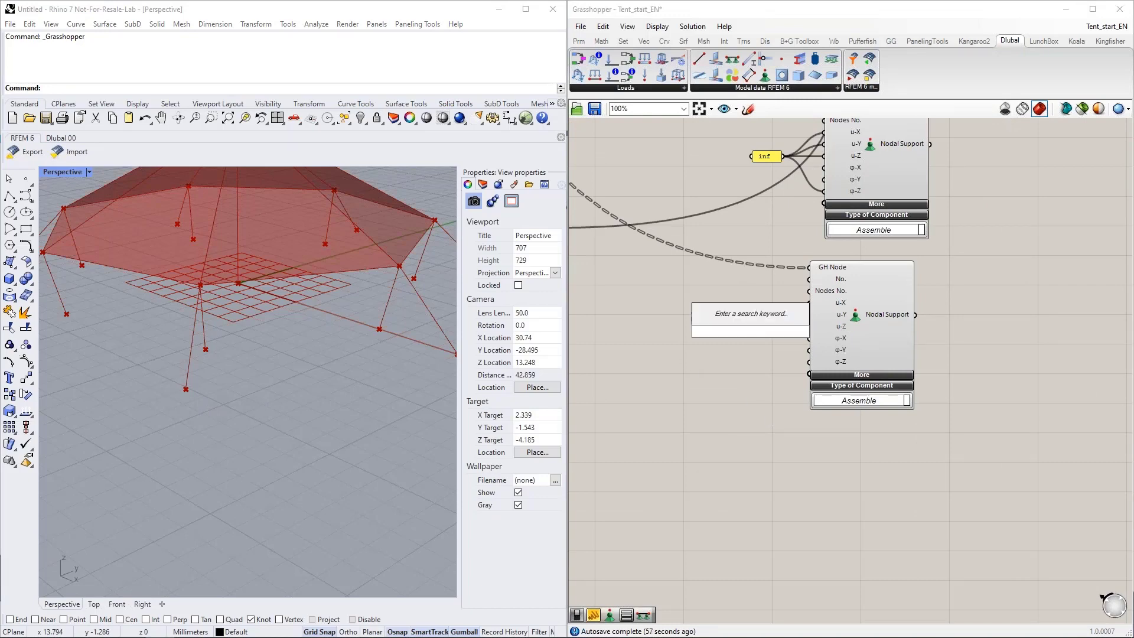
pyautogui.write('"in')
pyautogui.press('Return')
pyautogui.moveTo(765, 331); pyautogui.dragTo(796, 334)
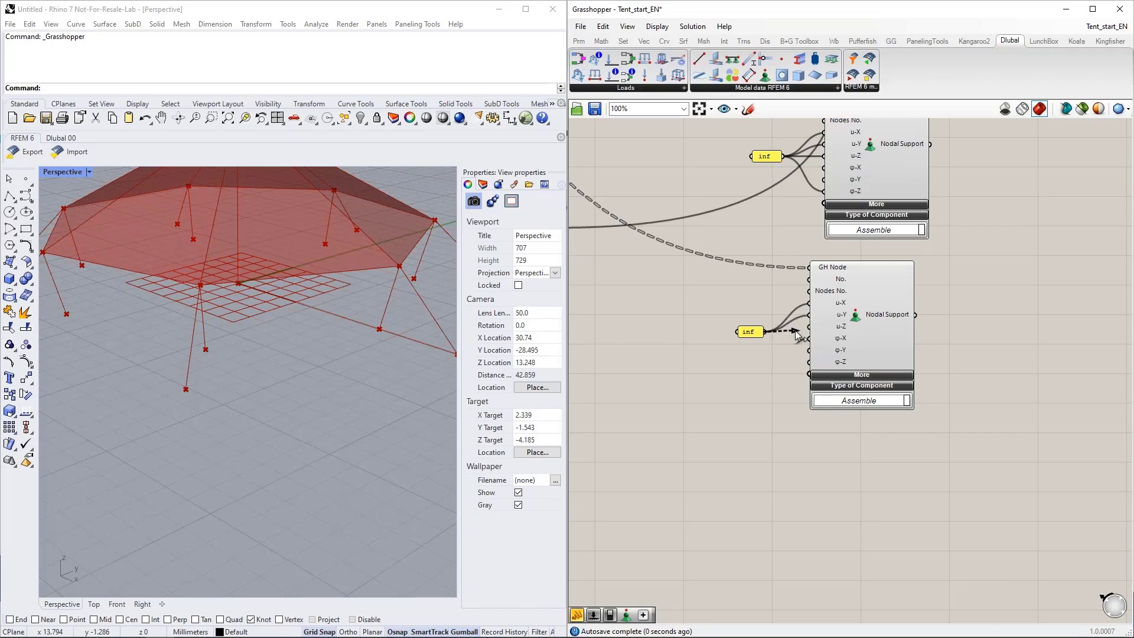
# Expand the second Nodal Support's More section and examine its additional inputs down to Comment
pyautogui.click(882, 377)
pyautogui.scroll(-2, 735, 421)
pyautogui.moveTo(802, 413); pyautogui.dragTo(813, 414)
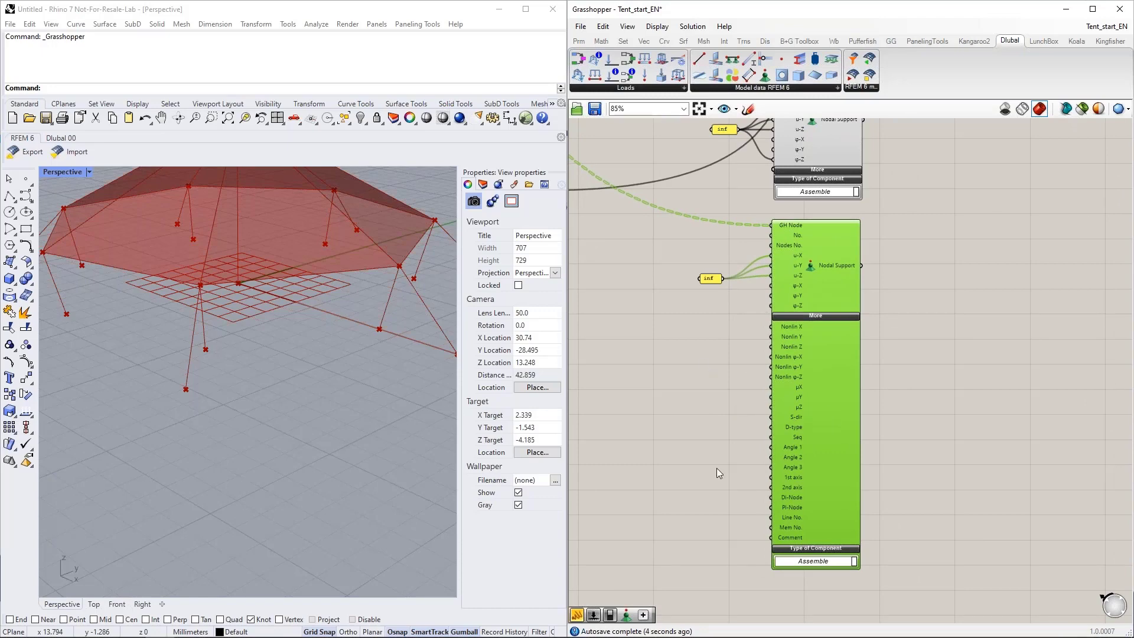
pyautogui.scroll(3, 747, 352)
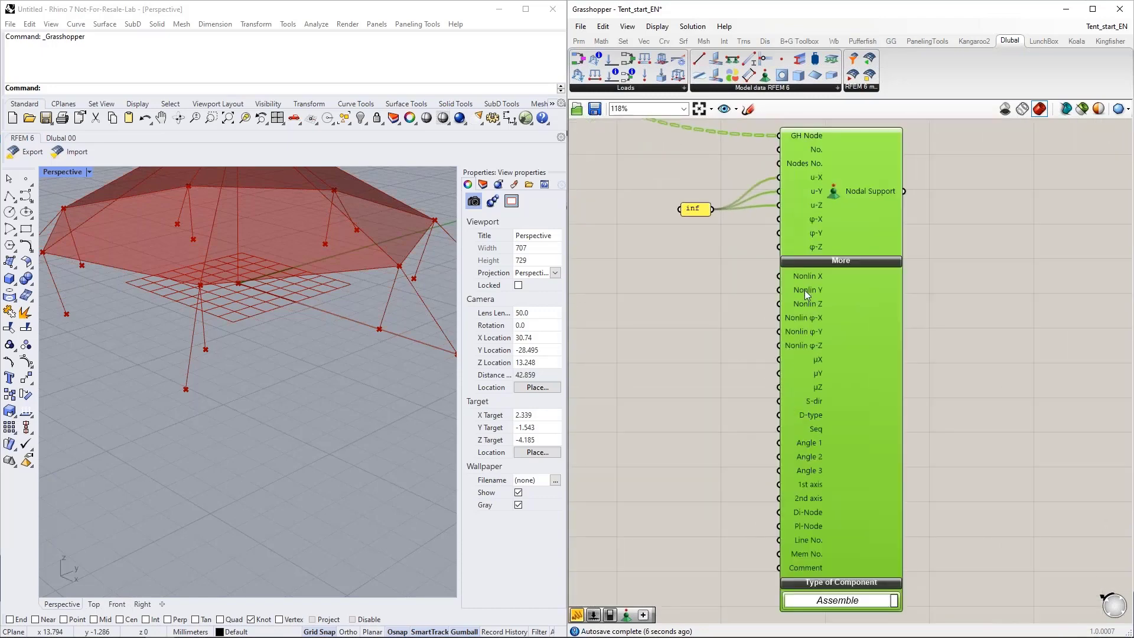
pyautogui.scroll(2, 802, 269)
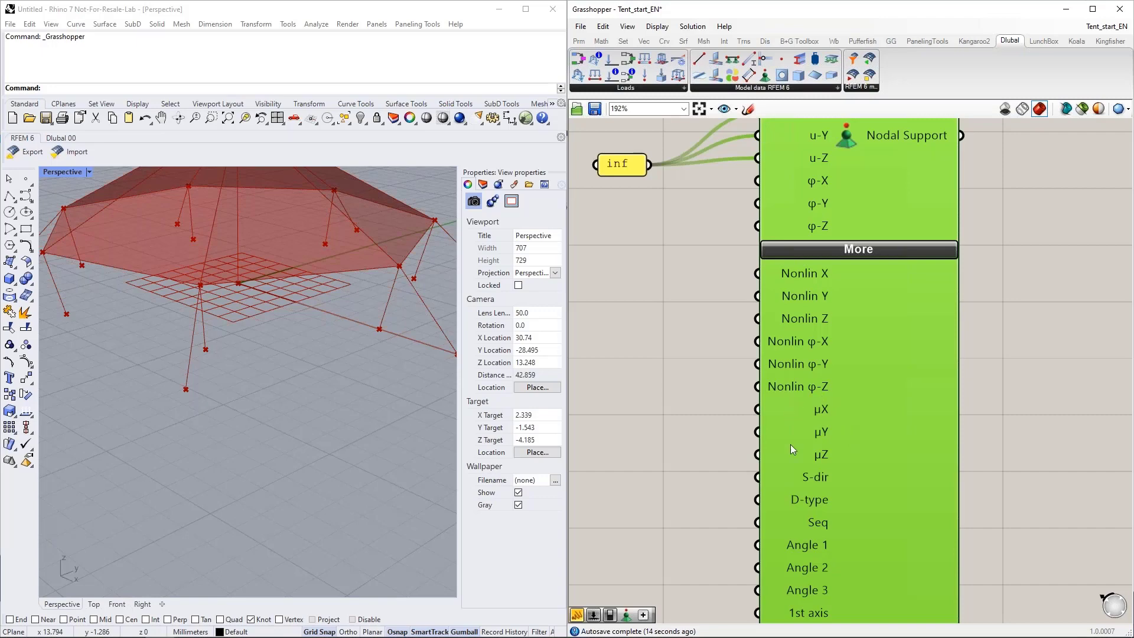
pyautogui.scroll(-2, 710, 448)
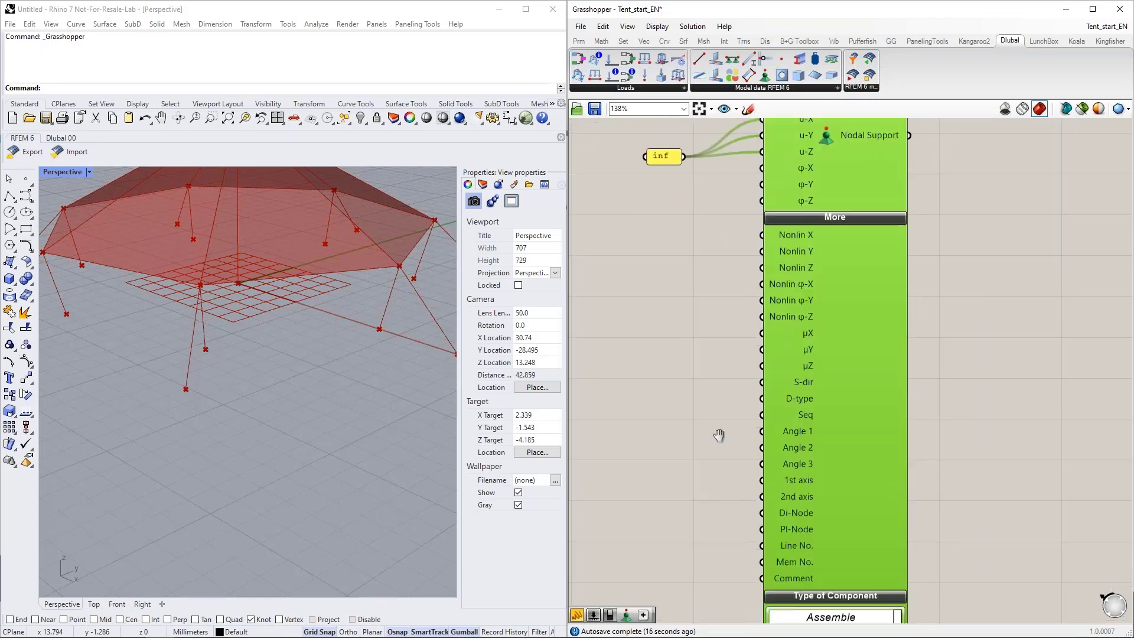
pyautogui.moveTo(715, 470); pyautogui.dragTo(725, 406, button='right')
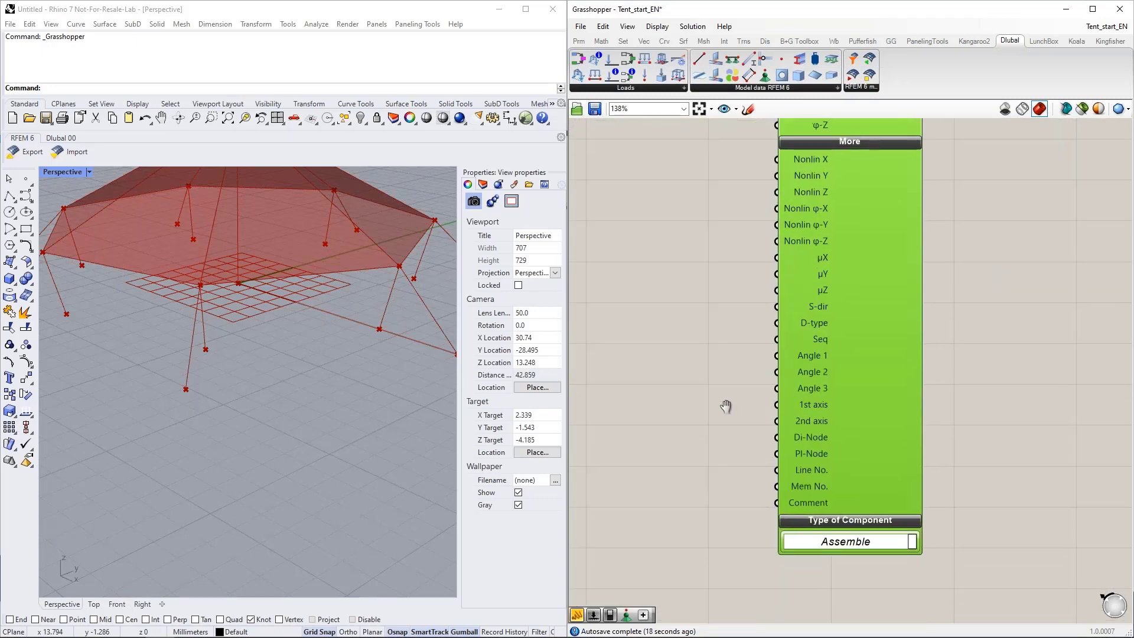
pyautogui.moveTo(732, 470); pyautogui.dragTo(777, 481, button='right')
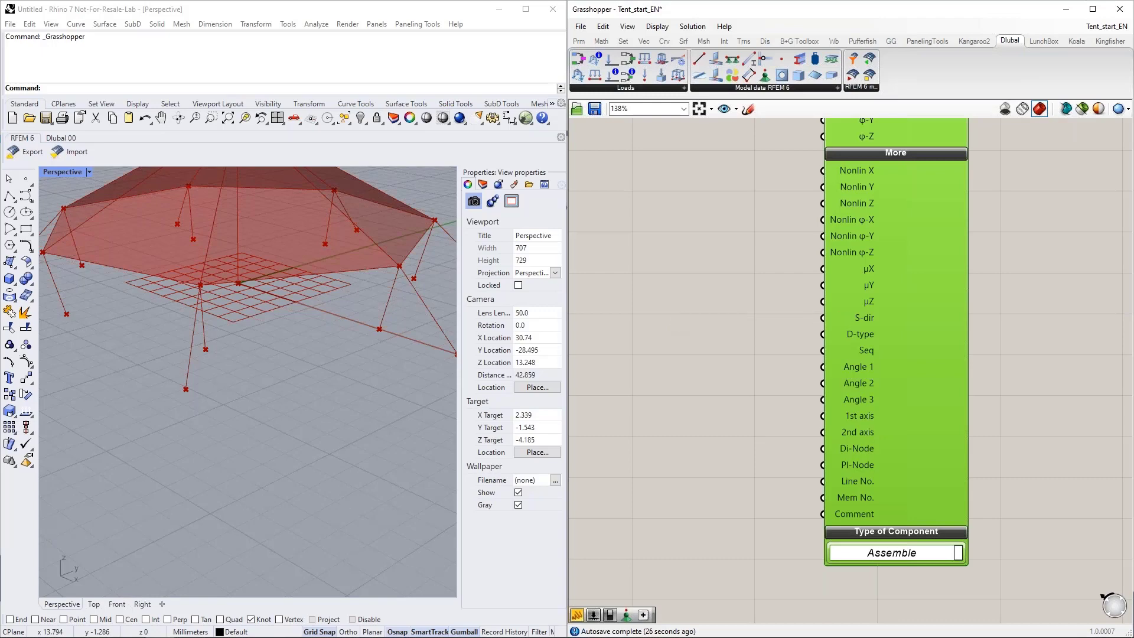
# Switch to RFEM and open the nodal support at a tension member's base for inspection
pyautogui.hotkey('alt', 'Tab')
pyautogui.click(532, 451)
pyautogui.scroll(6, 531, 451)
pyautogui.moveTo(539, 469); pyautogui.dragTo(536, 430)
pyautogui.scroll(-3, 536, 430)
pyautogui.scroll(5, 514, 354)
pyautogui.scroll(-4, 526, 329)
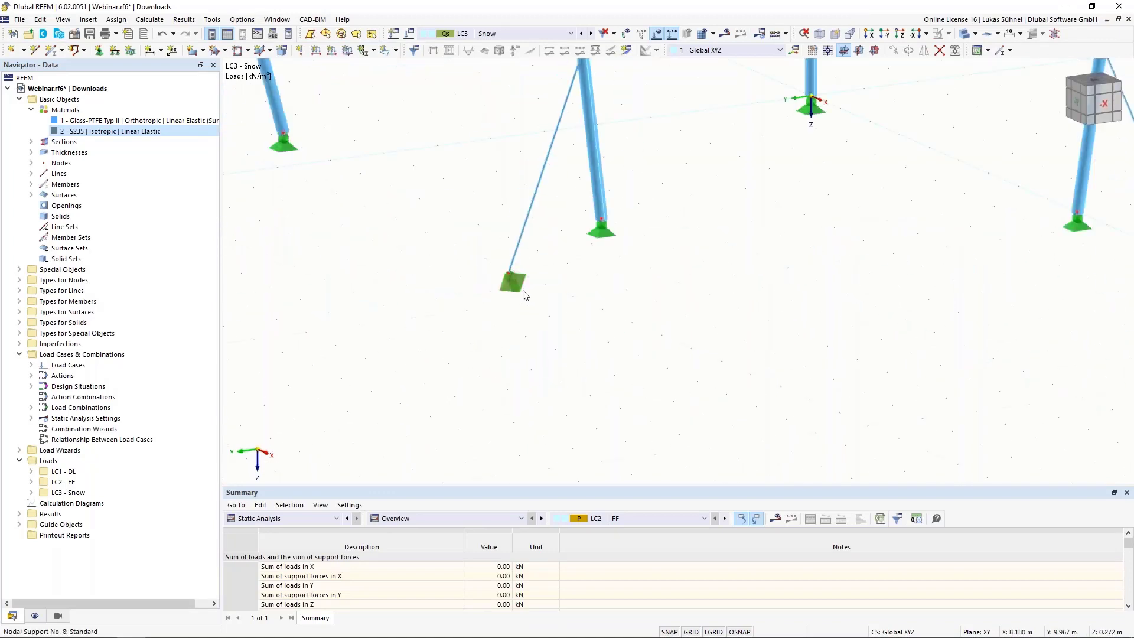
pyautogui.doubleClick(517, 289)
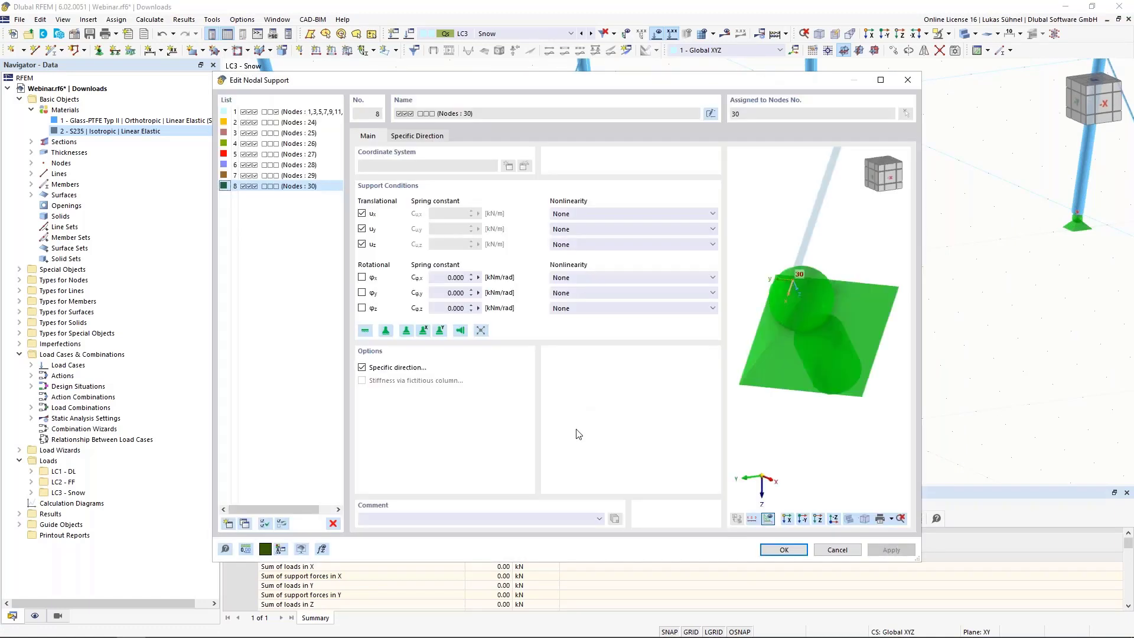
# Reapply the support's specific direction with the type Parallel to CS of Member, and discard the changes
pyautogui.click(365, 369)
pyautogui.click(365, 368)
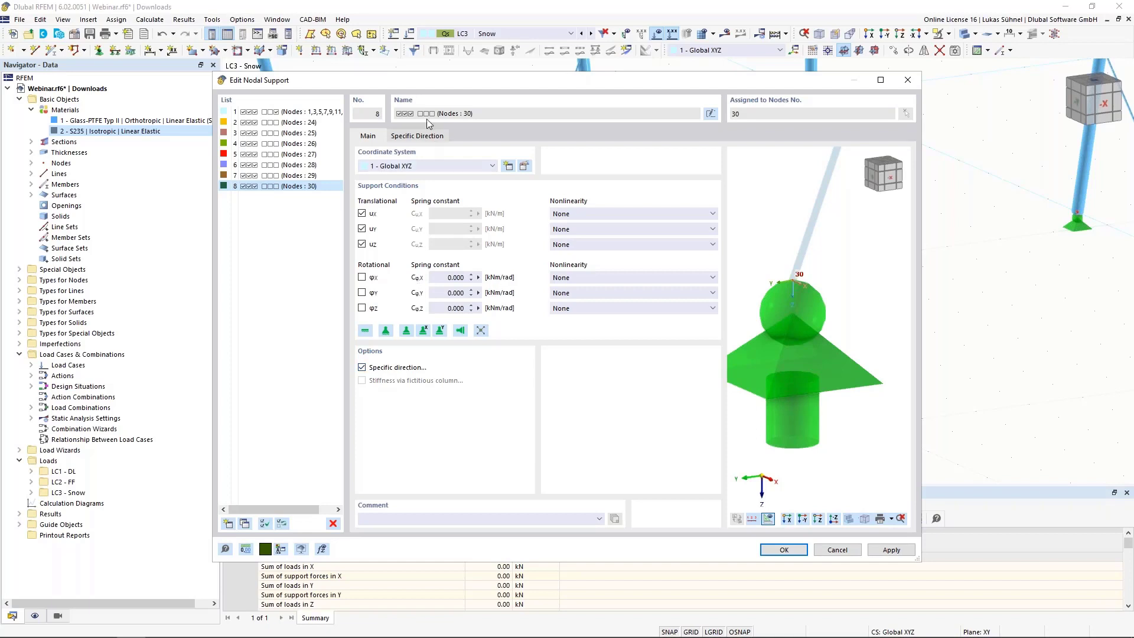
pyautogui.click(420, 135)
pyautogui.click(402, 169)
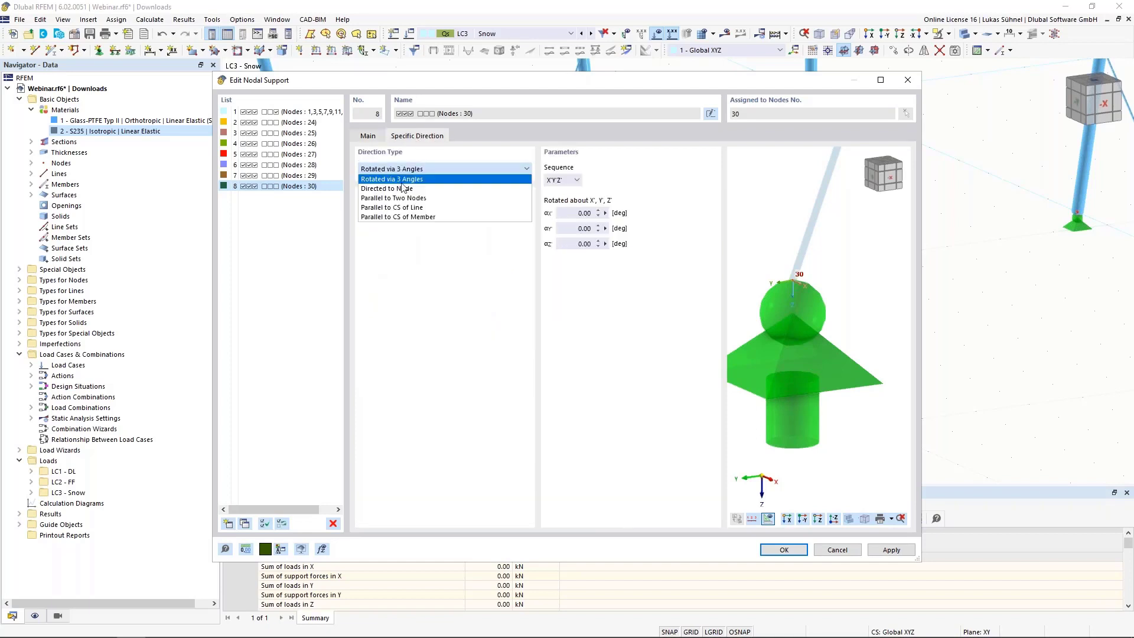
pyautogui.click(414, 216)
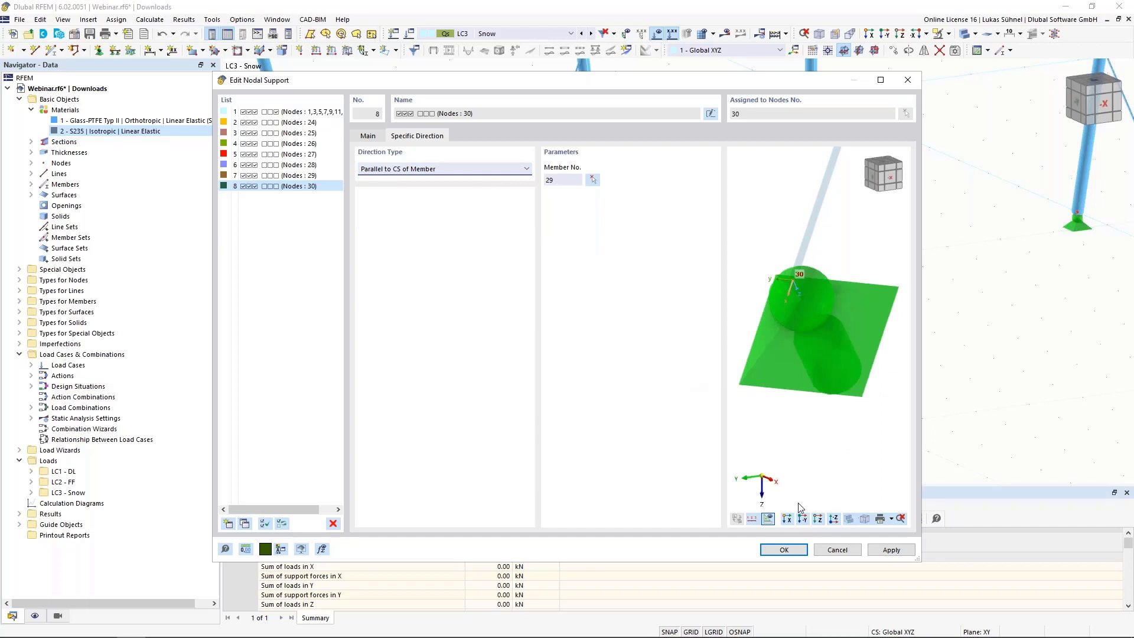
pyautogui.click(838, 550)
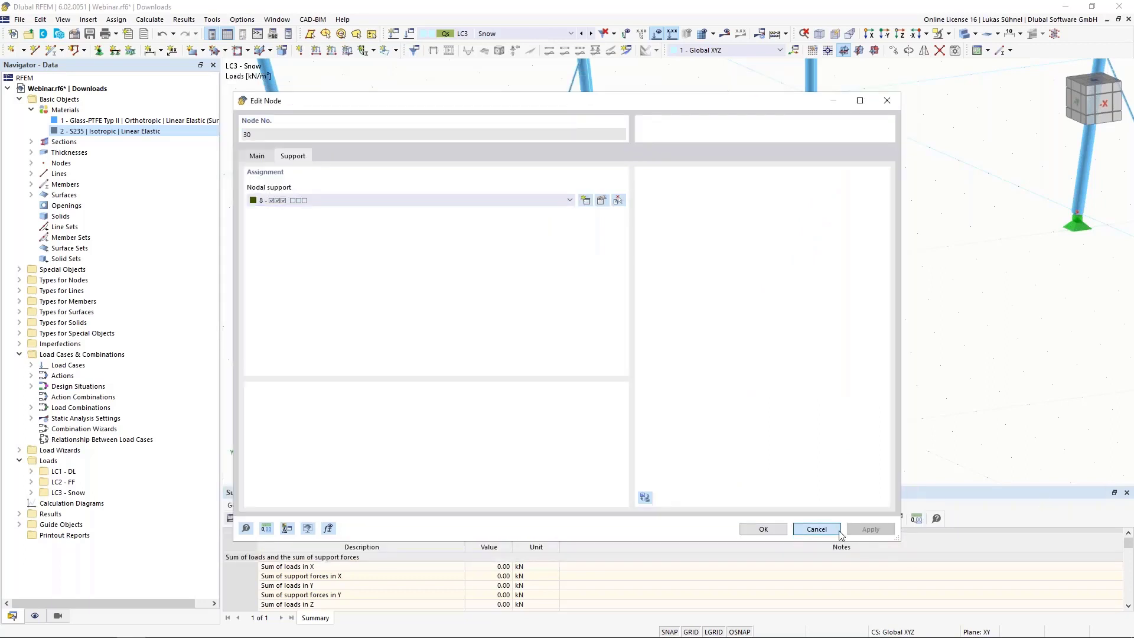
pyautogui.click(817, 529)
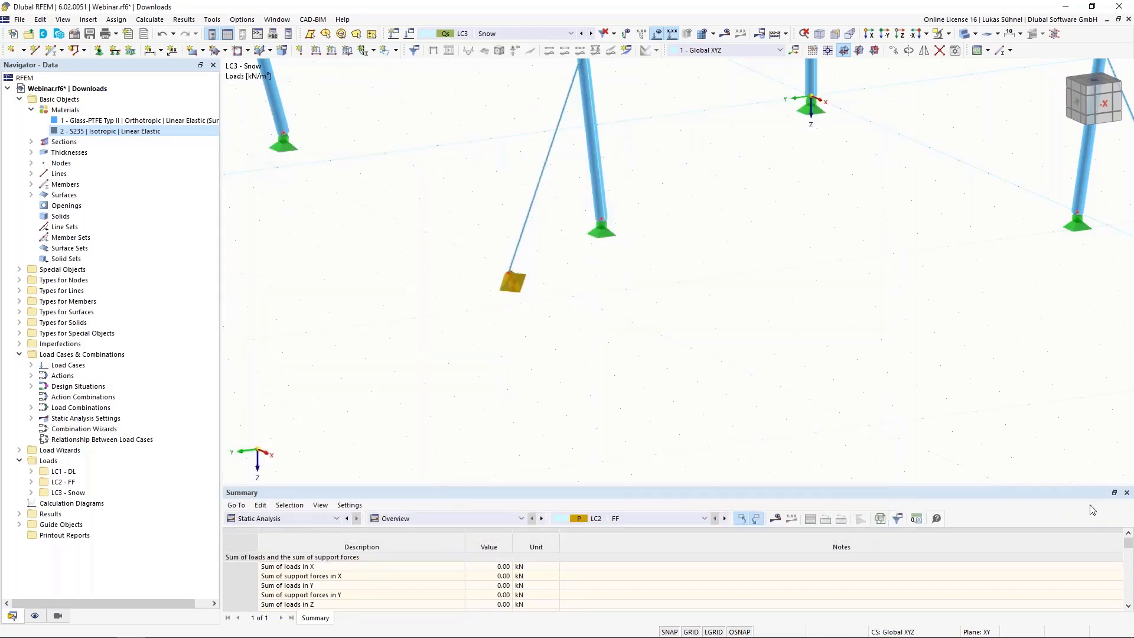
# Back in Grasshopper, add a Boolean Toggle set to True and connect it to the second Nodal Support's S-dir input
pyautogui.hotkey('alt', 'Tab')
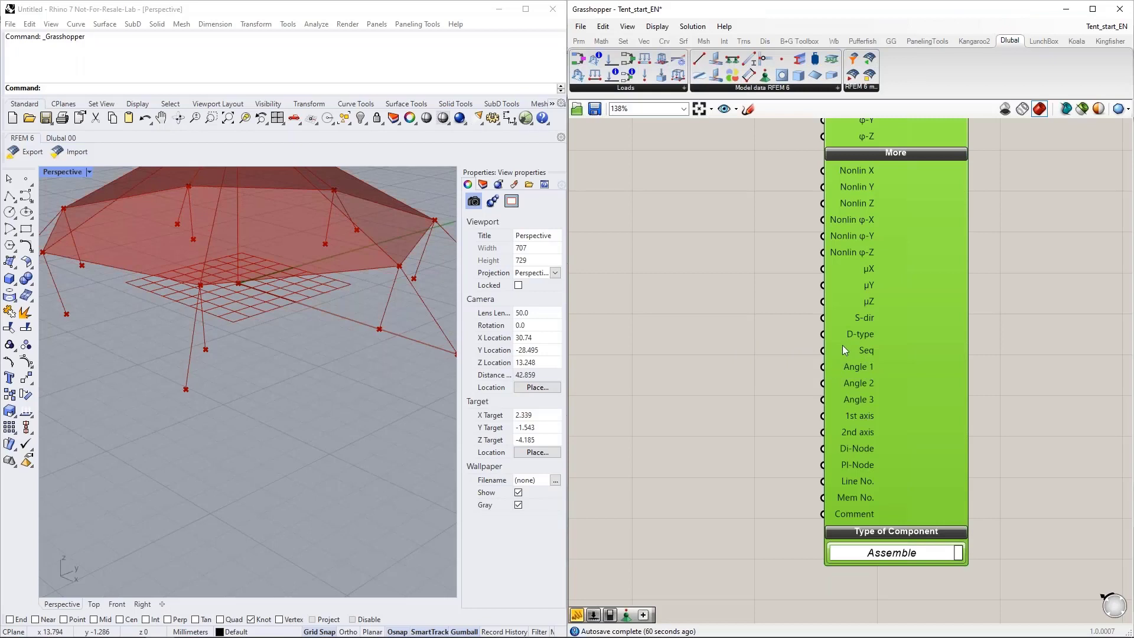
pyautogui.moveTo(845, 336)
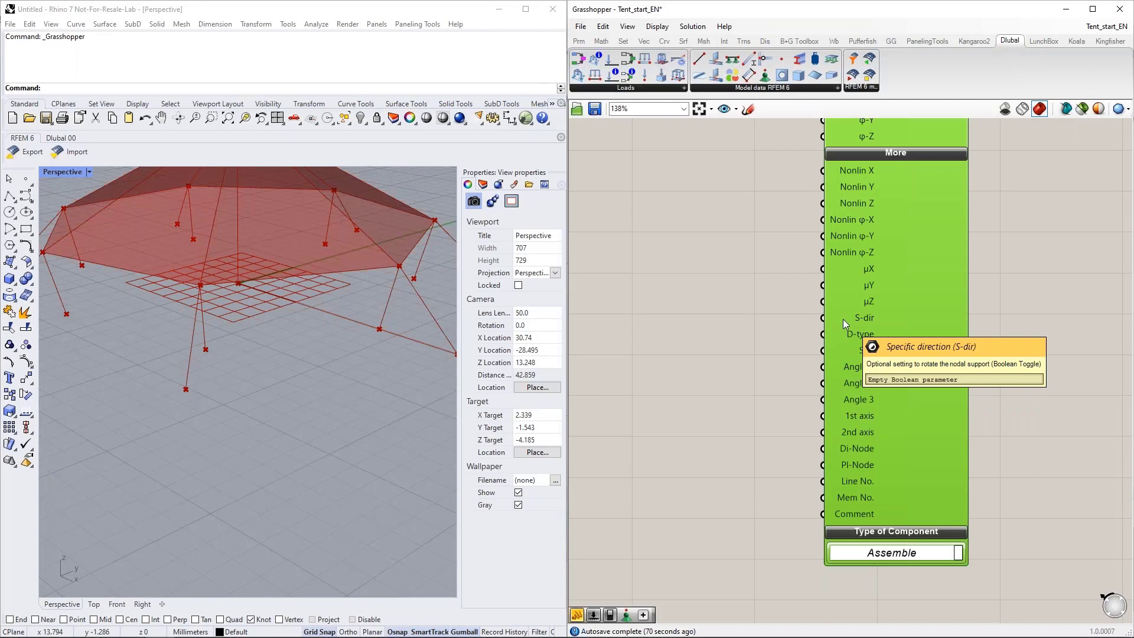
pyautogui.doubleClick(670, 321)
pyautogui.write('bool')
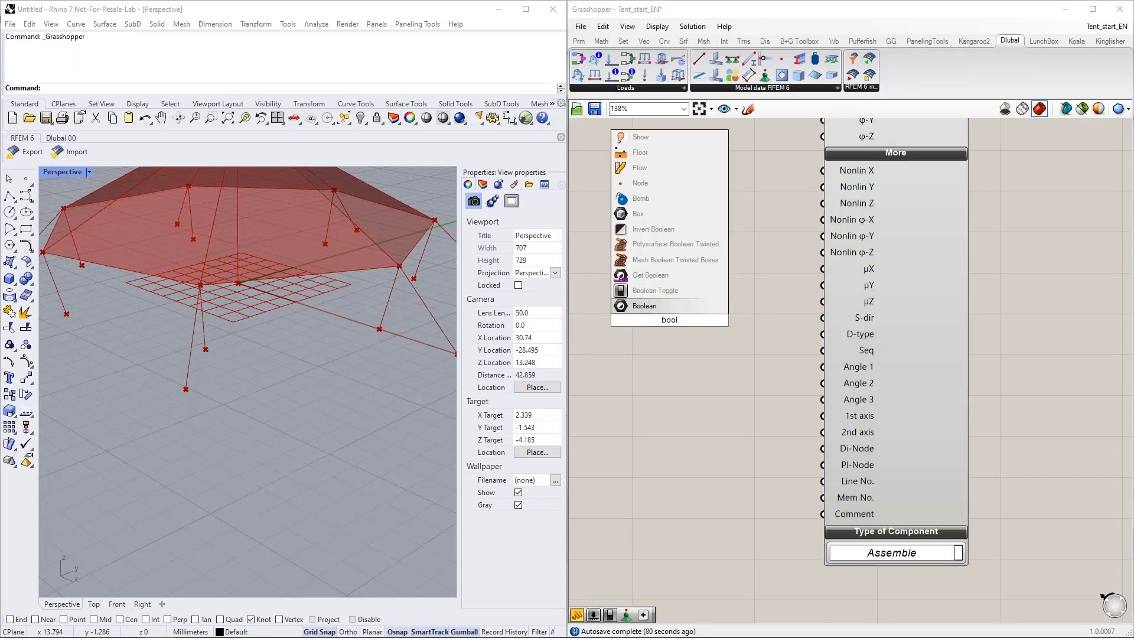
pyautogui.click(671, 292)
pyautogui.click(699, 320)
pyautogui.moveTo(713, 320); pyautogui.dragTo(823, 318)
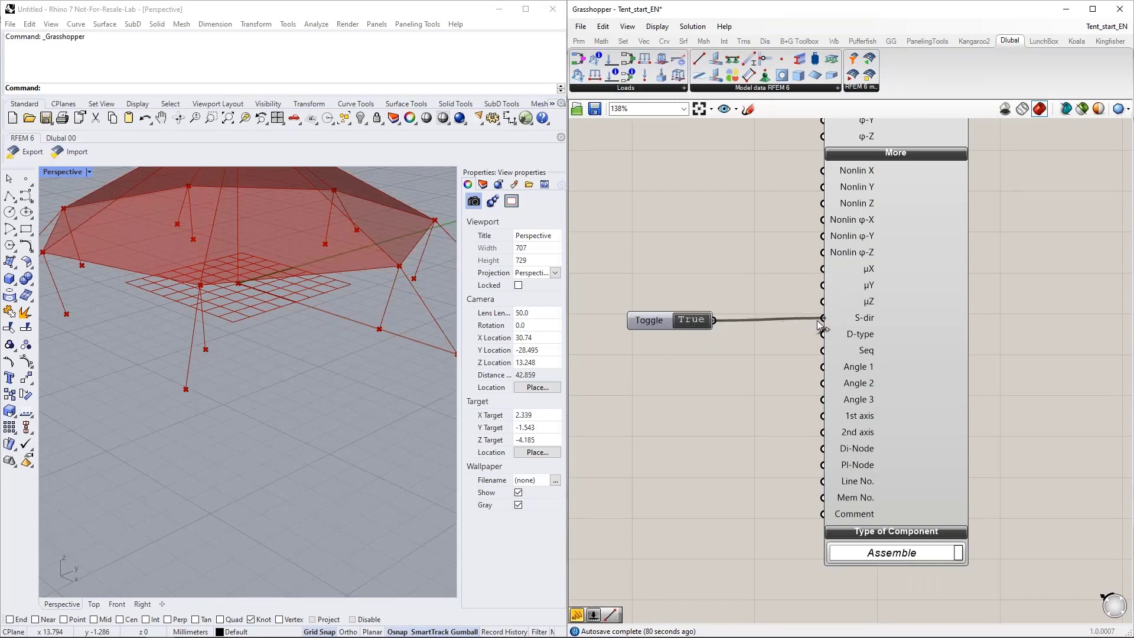
pyautogui.moveTo(681, 323); pyautogui.dragTo(708, 320)
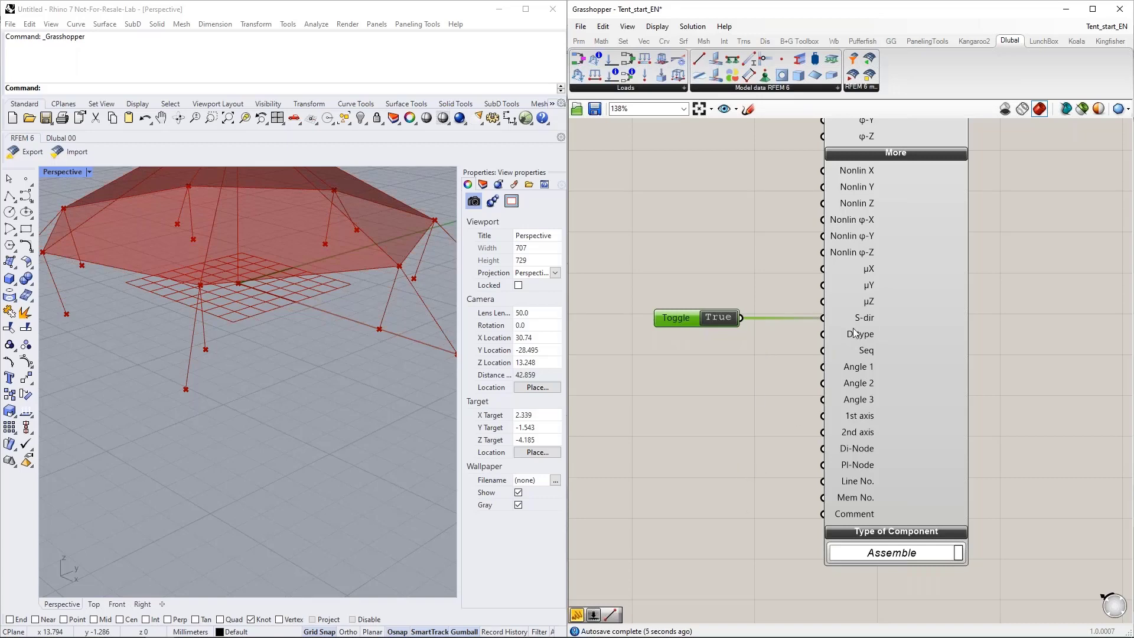
# Add a Value List connected to the D-type input and set it to DIRECTION_TYPE_PARALLEL_TO_CS_OF_MEMBER
pyautogui.doubleClick(683, 381)
pyautogui.write('va')
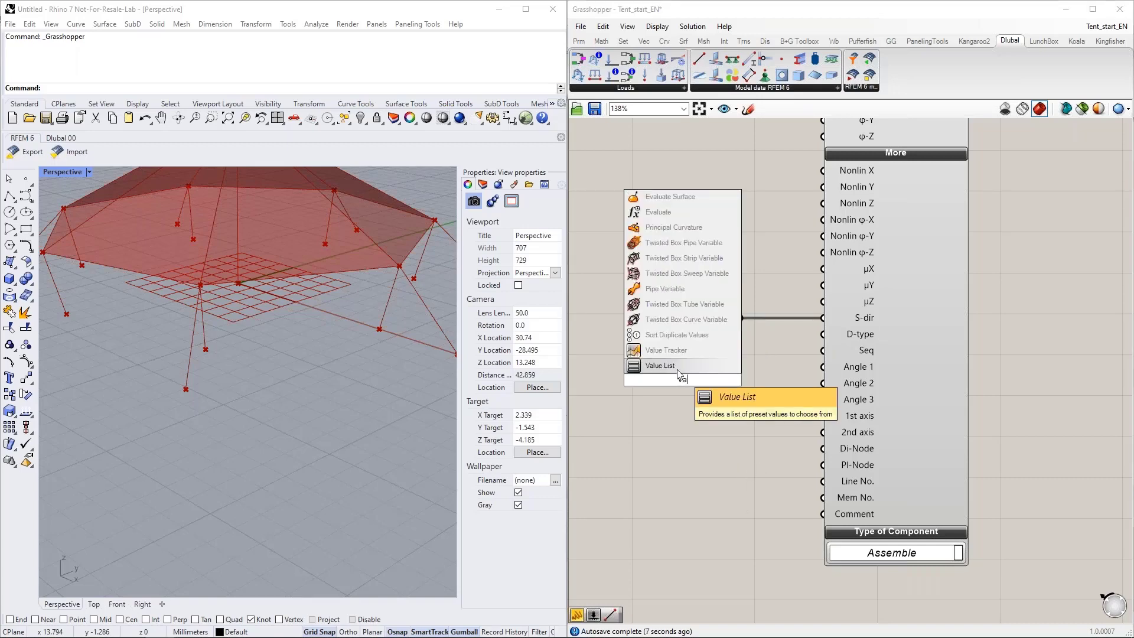
pyautogui.click(682, 366)
pyautogui.moveTo(713, 380); pyautogui.dragTo(655, 349)
pyautogui.scroll(-2, 654, 349)
pyautogui.click(774, 342)
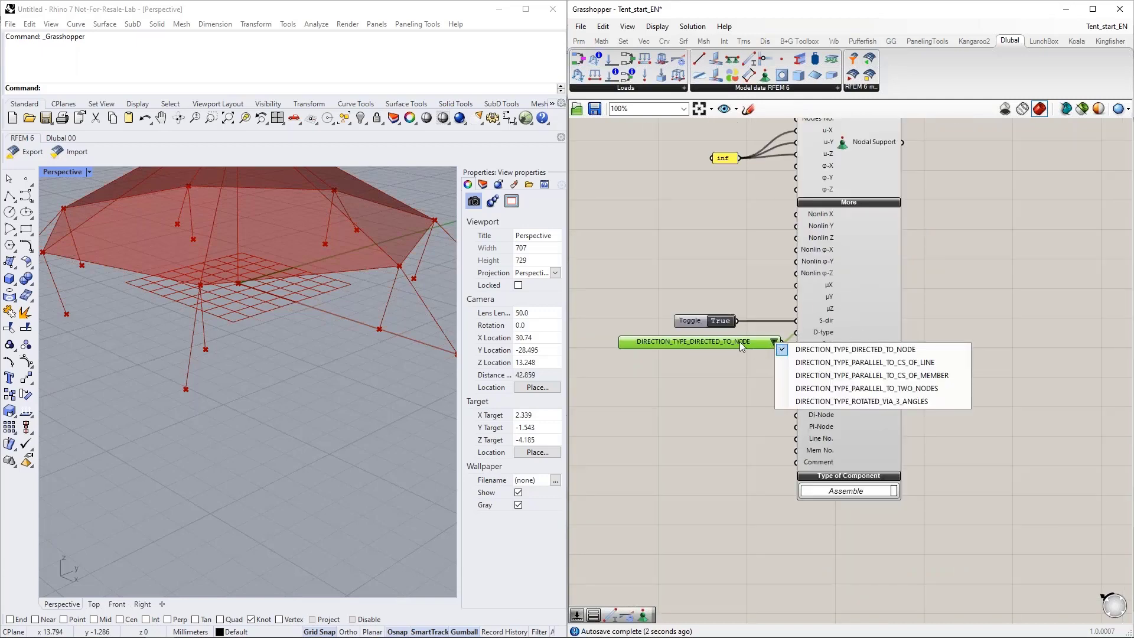
pyautogui.click(867, 377)
pyautogui.moveTo(723, 343); pyautogui.dragTo(711, 342)
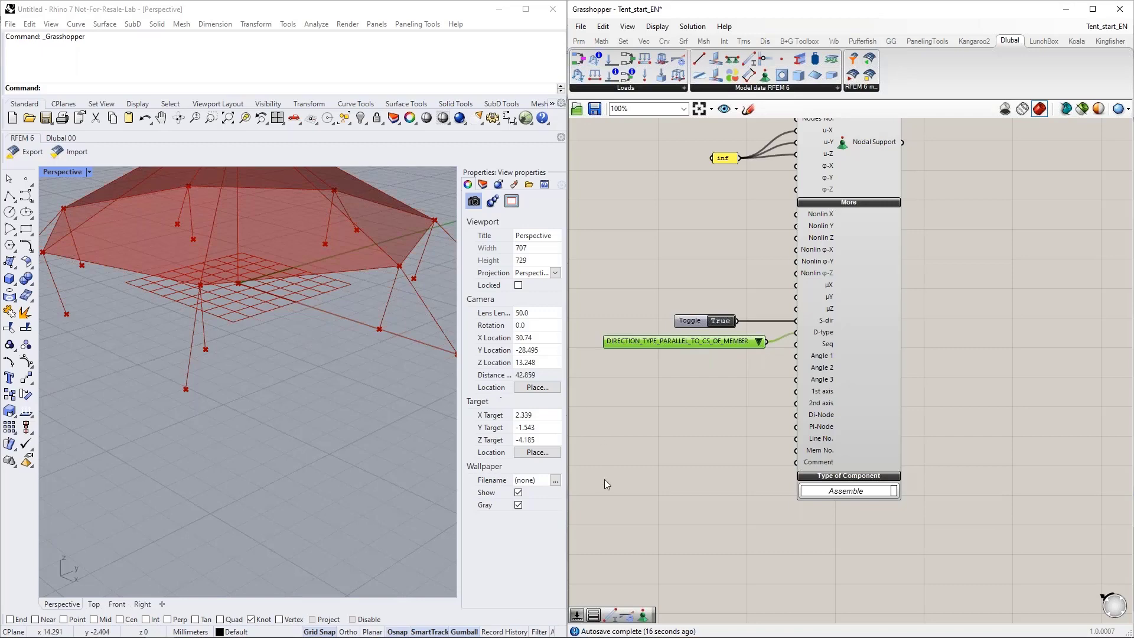
# Connect the tension members' Member output to the second Nodal Support's Mem No. input
pyautogui.scroll(-3, 640, 489)
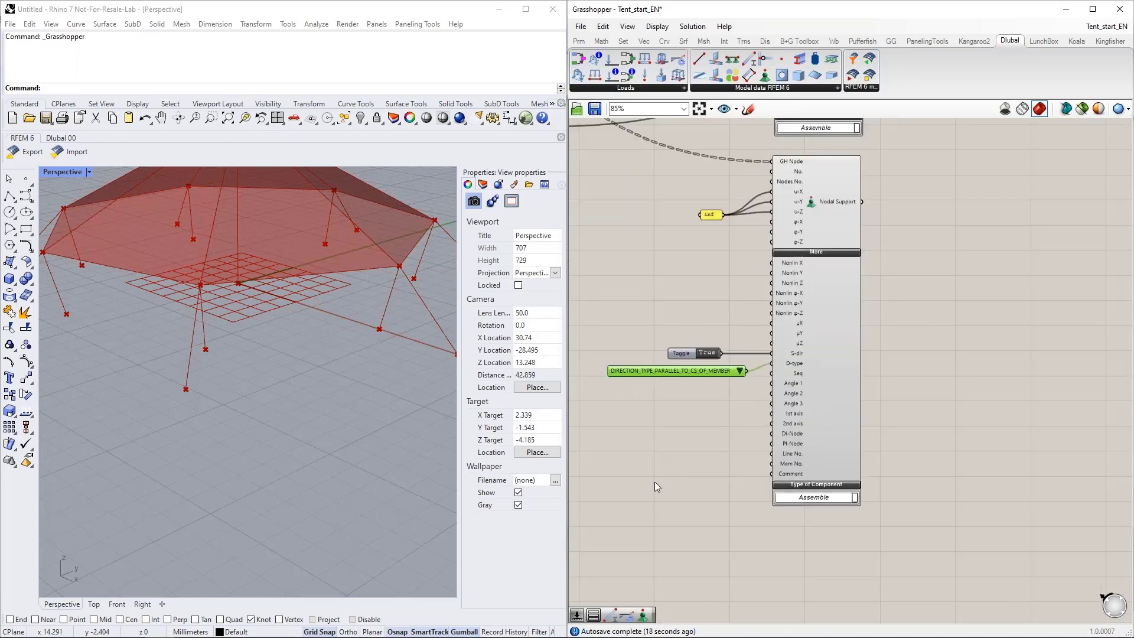
pyautogui.scroll(-6, 658, 519)
pyautogui.click(757, 377)
pyautogui.moveTo(757, 377); pyautogui.dragTo(789, 282, button='right')
pyautogui.scroll(5, 669, 284)
pyautogui.moveTo(883, 284); pyautogui.dragTo(776, 338, button='right')
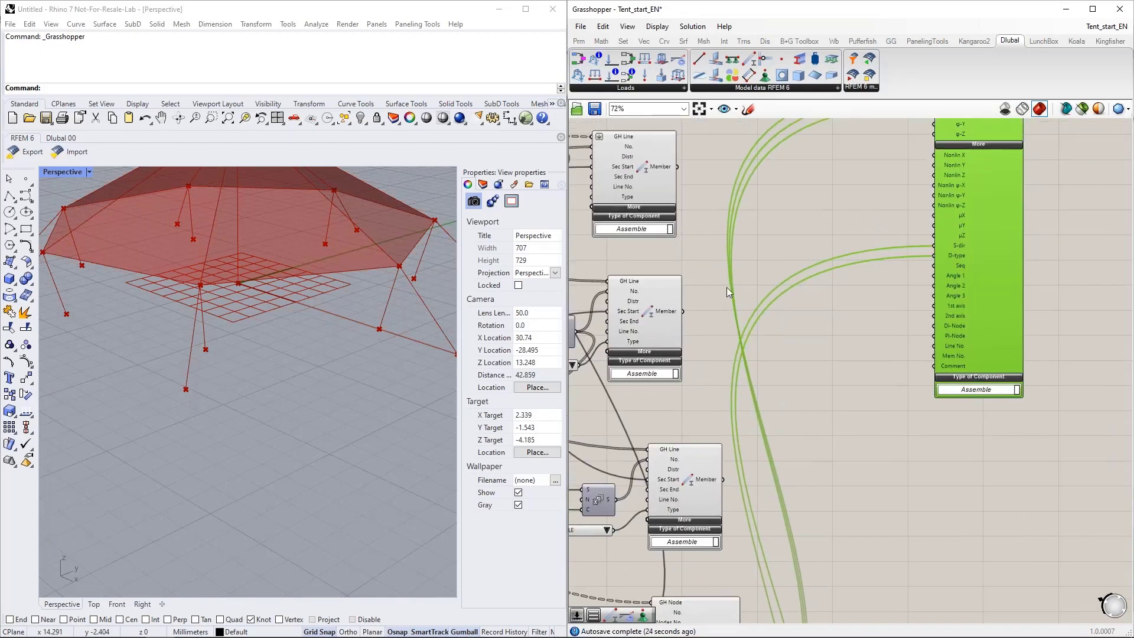
pyautogui.scroll(-1, 727, 287)
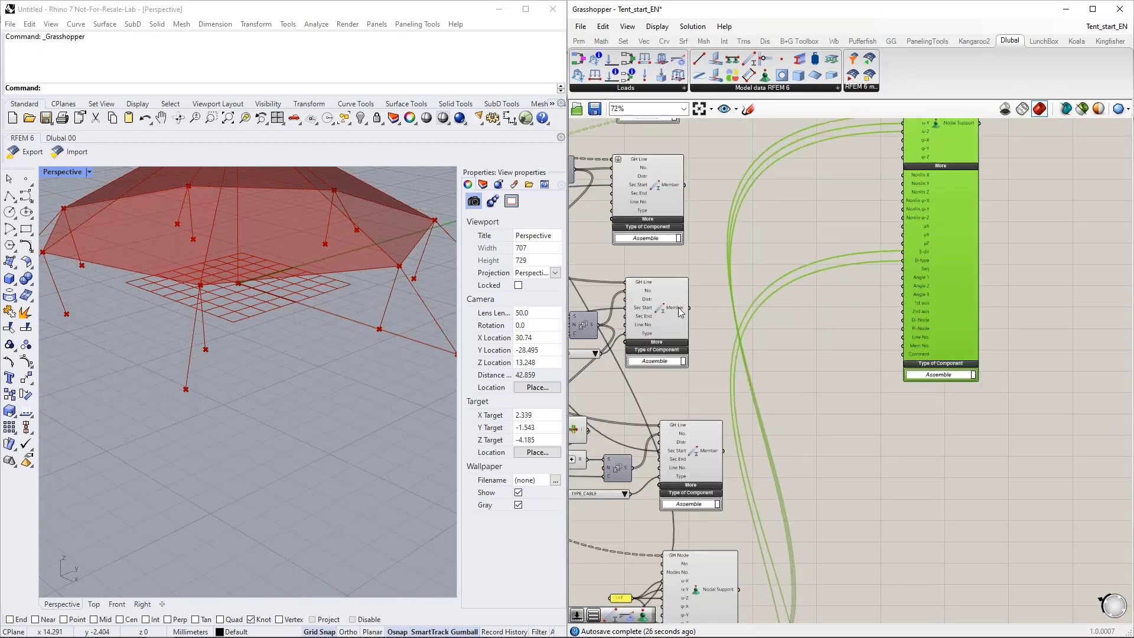
pyautogui.moveTo(717, 306); pyautogui.dragTo(903, 345)
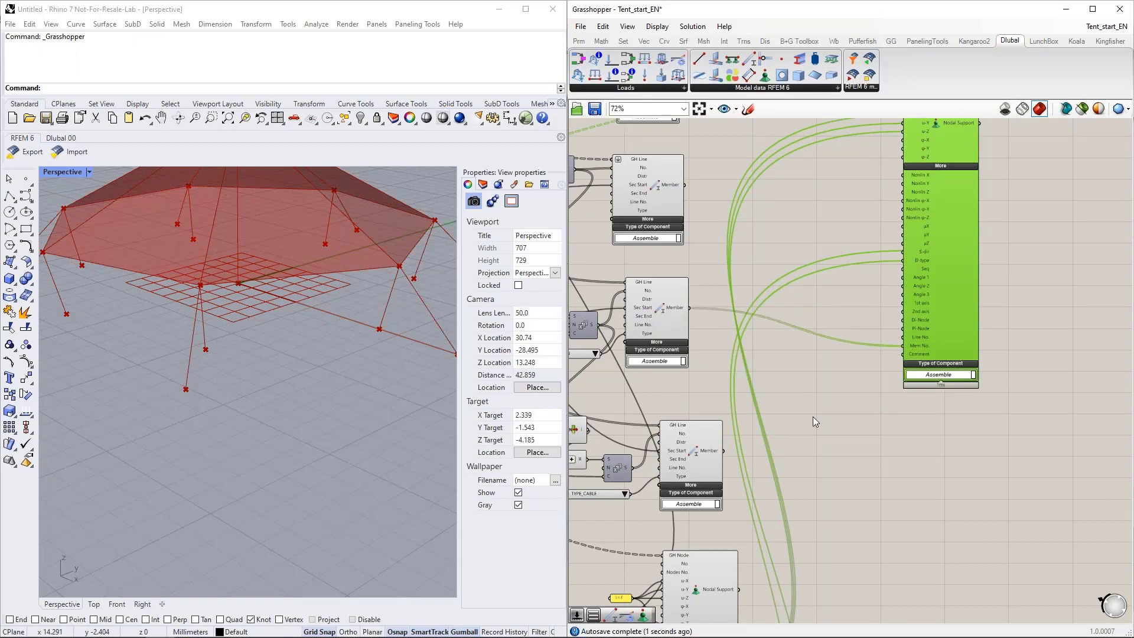
pyautogui.moveTo(813, 416); pyautogui.dragTo(834, 399, button='right')
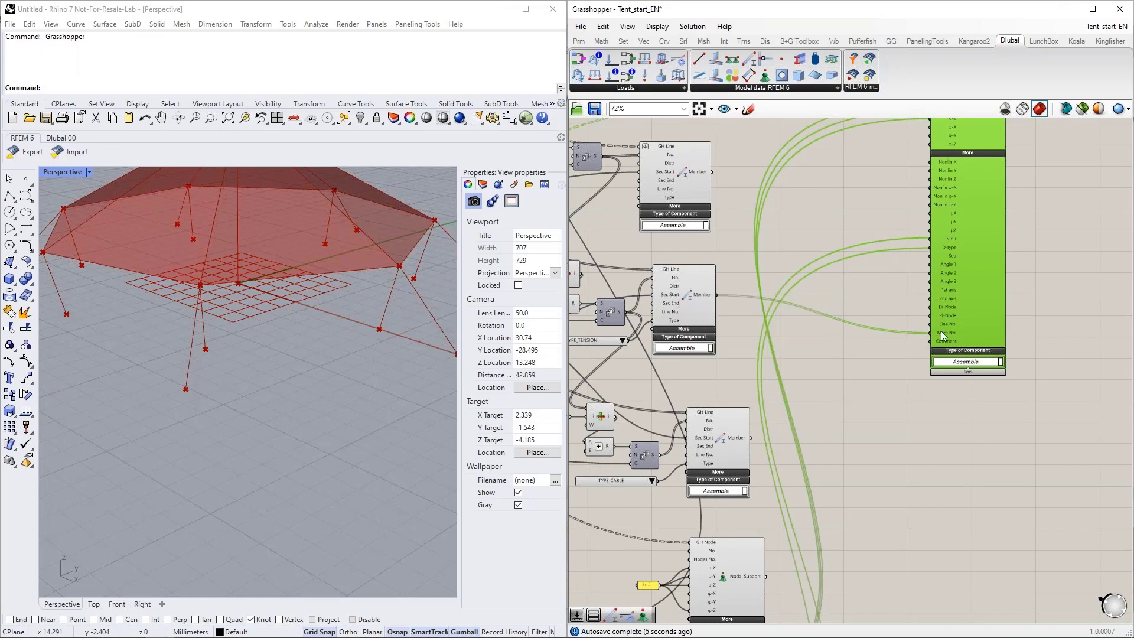
pyautogui.scroll(-4, 951, 299)
pyautogui.moveTo(966, 285); pyautogui.dragTo(795, 415, button='right')
pyautogui.scroll(4, 878, 515)
pyautogui.click(760, 399)
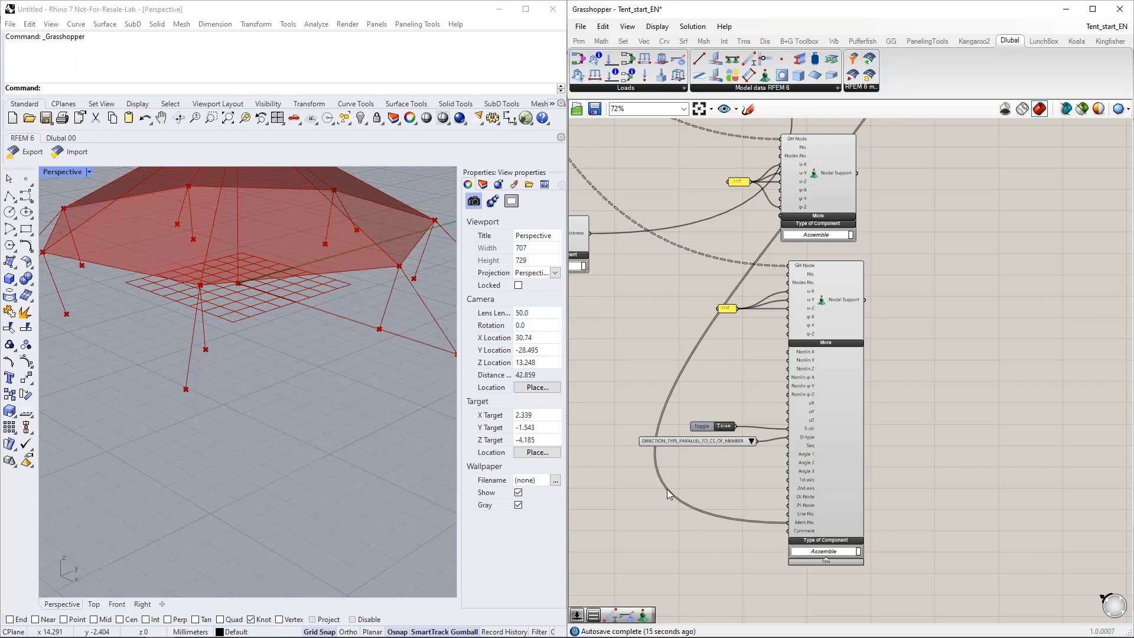
# Flatten the GH Node input of the second Nodal Support so its nodes match the list of tension members
pyautogui.rightClick(795, 265)
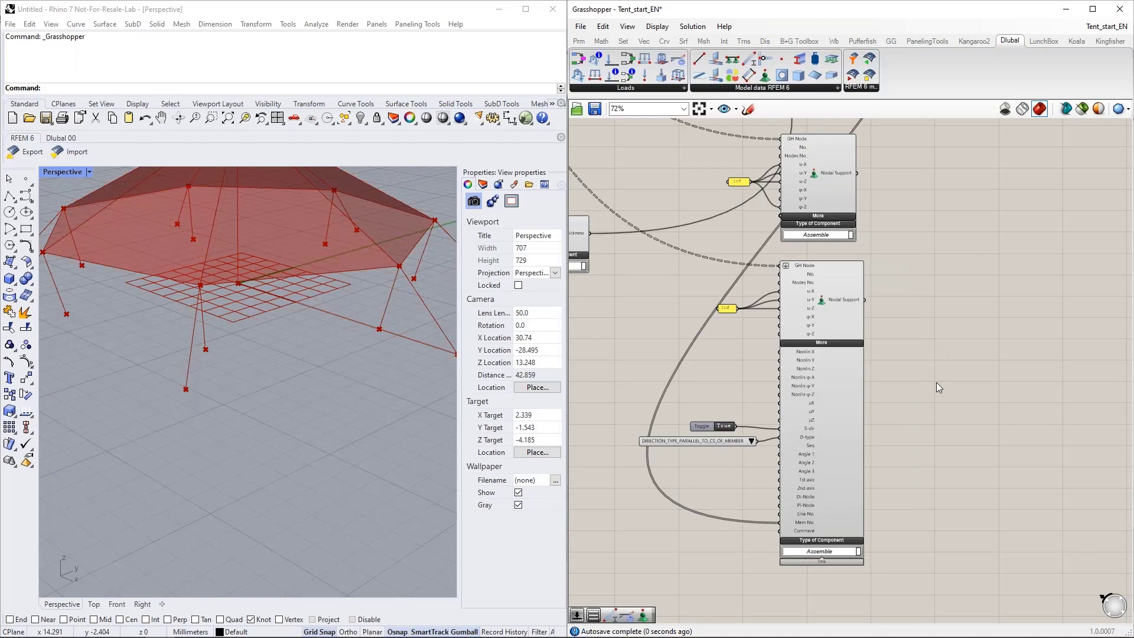
pyautogui.moveTo(911, 359); pyautogui.dragTo(845, 385, button='right')
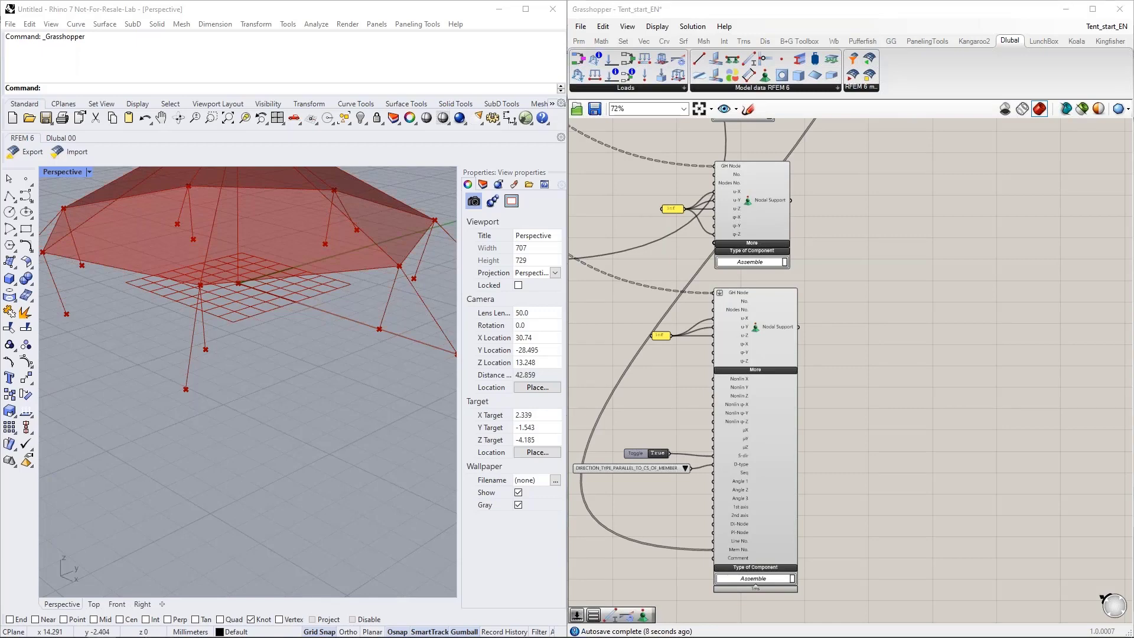
# Group all the RFEM material, section, member, surface and support components beside the purple group, and colour the new group green
pyautogui.scroll(-5, 914, 391)
pyautogui.moveTo(964, 512); pyautogui.dragTo(755, 145)
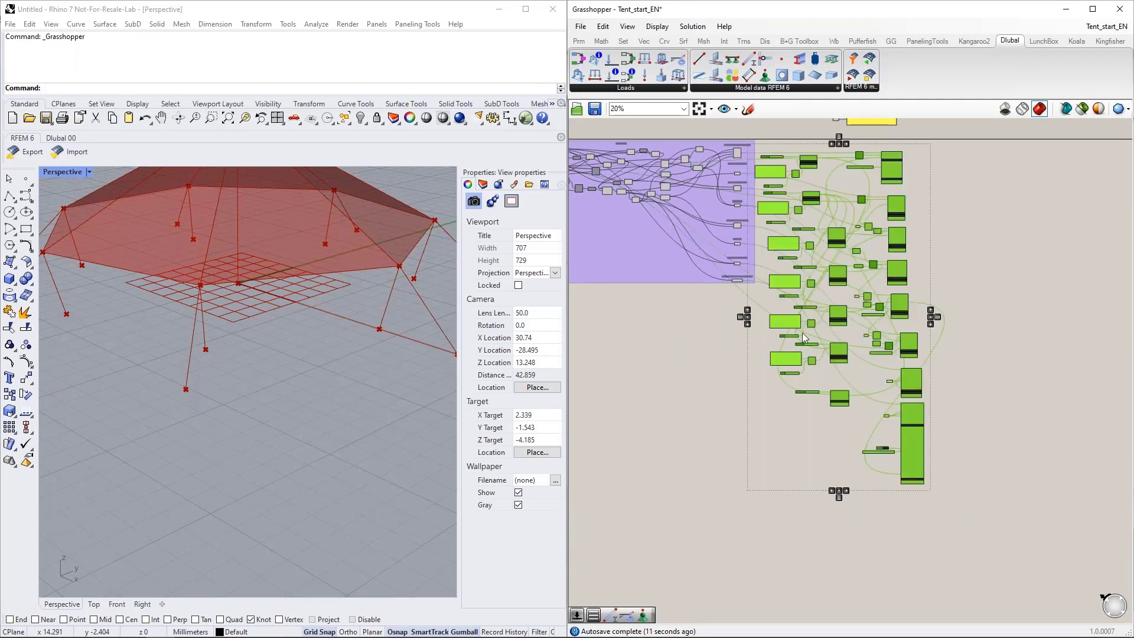
pyautogui.rightClick(839, 412)
pyautogui.click(875, 506)
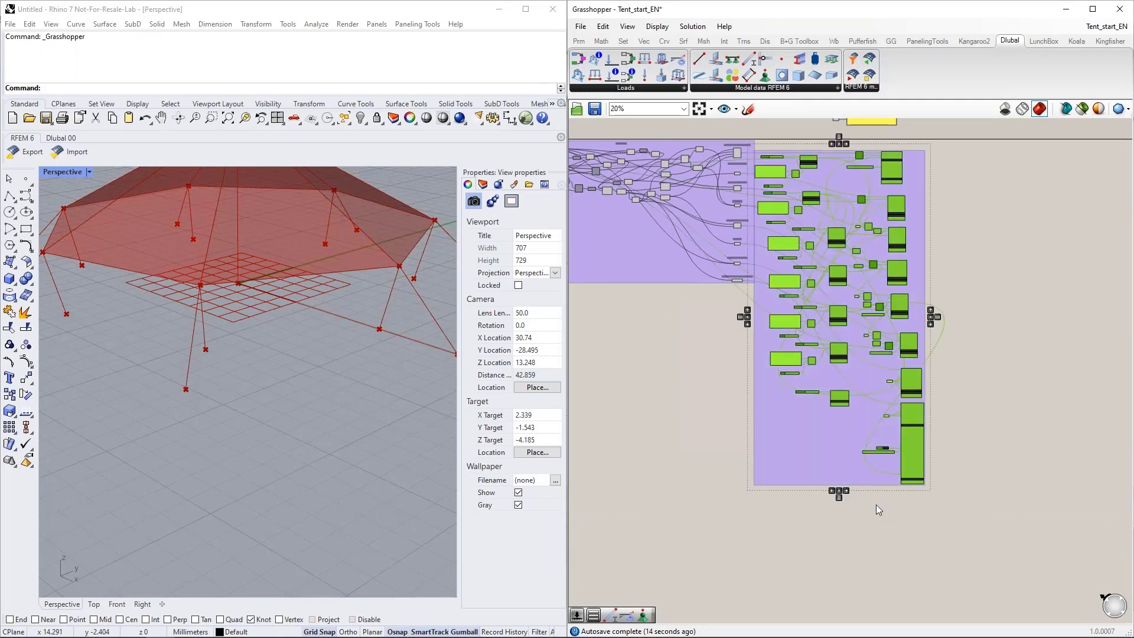
pyautogui.rightClick(833, 460)
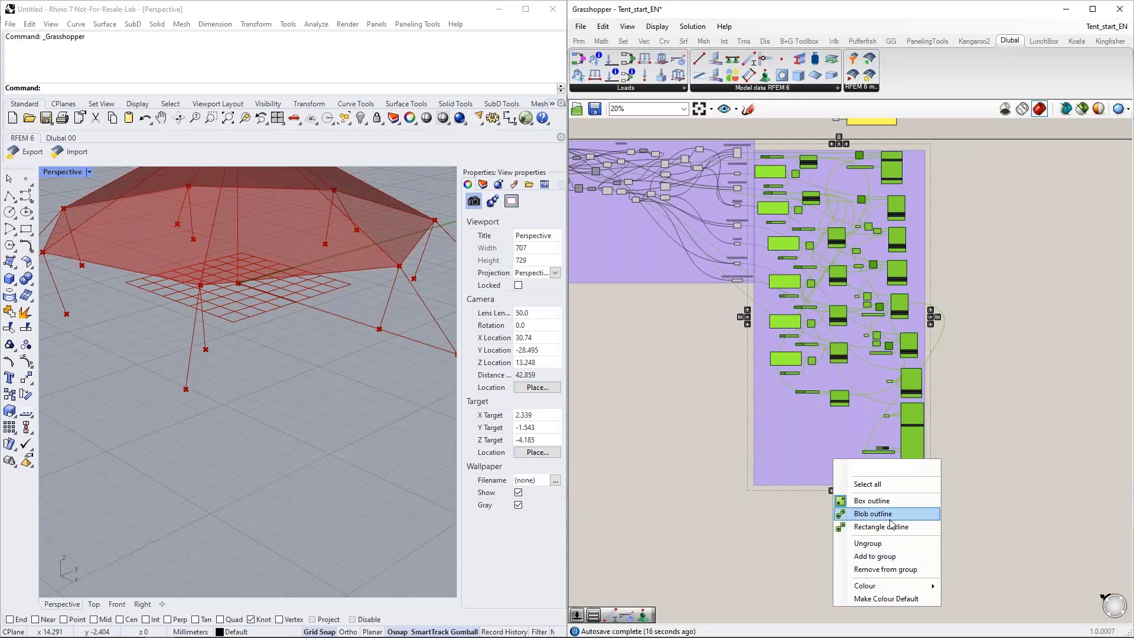
pyautogui.moveTo(890, 583)
pyautogui.moveTo(1040, 496); pyautogui.dragTo(1078, 551)
pyautogui.click(1001, 331)
# Add a Load Case component on the empty canvas beside the green group
pyautogui.moveTo(1062, 294); pyautogui.dragTo(881, 430, button='right')
pyautogui.click(734, 376)
pyautogui.scroll(3, 789, 296)
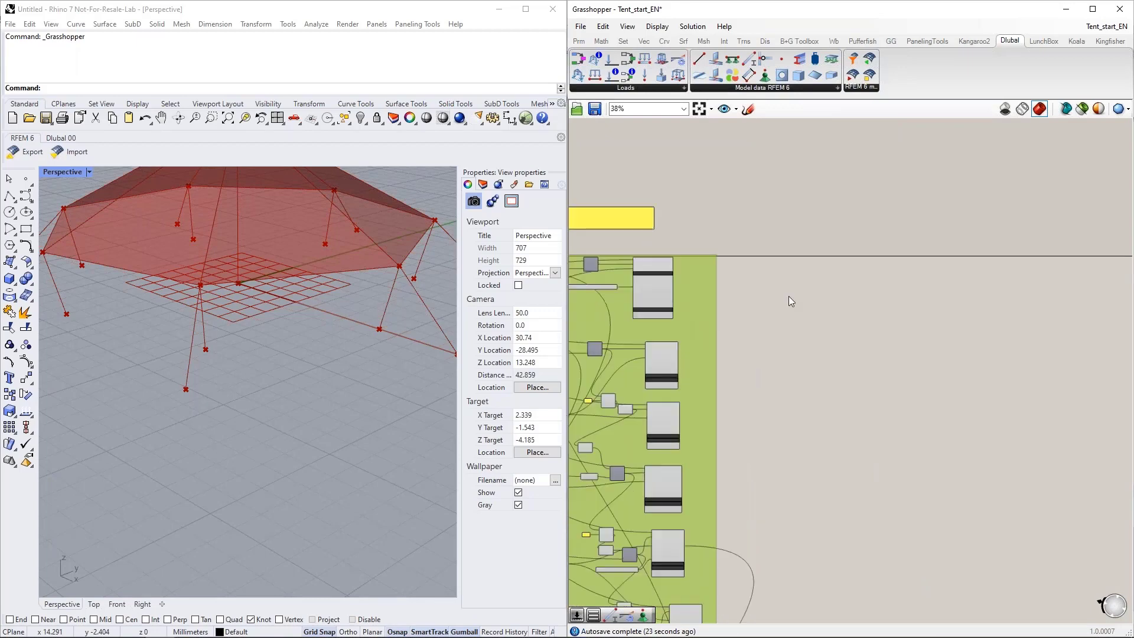
pyautogui.scroll(4, 712, 313)
pyautogui.moveTo(825, 319); pyautogui.dragTo(847, 351, button='right')
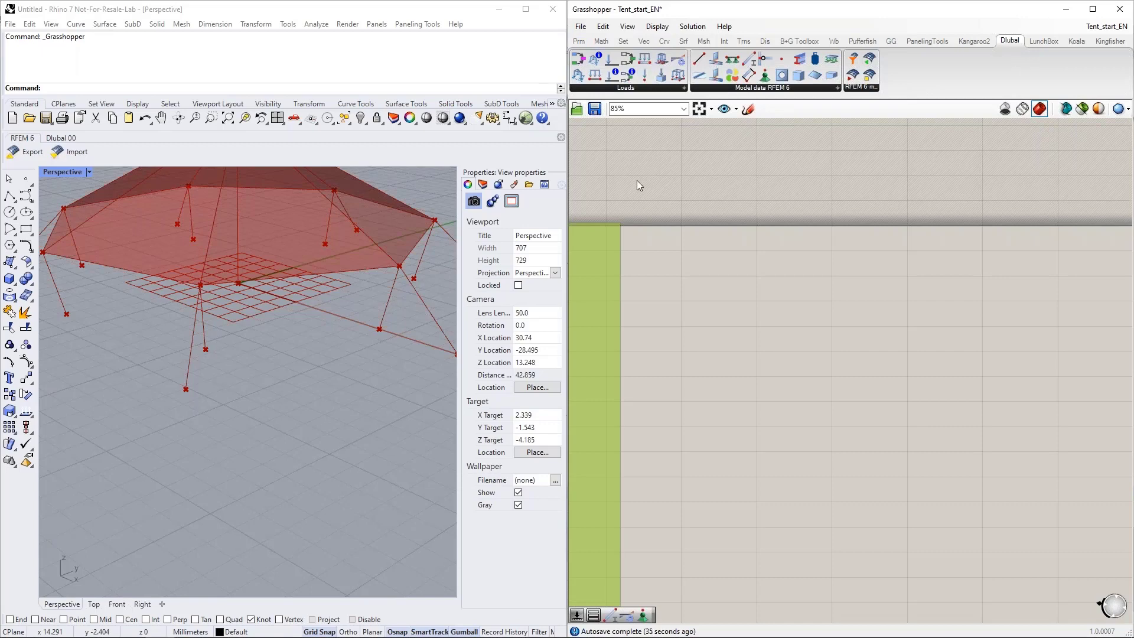
pyautogui.moveTo(609, 57); pyautogui.dragTo(853, 295)
pyautogui.scroll(3, 761, 308)
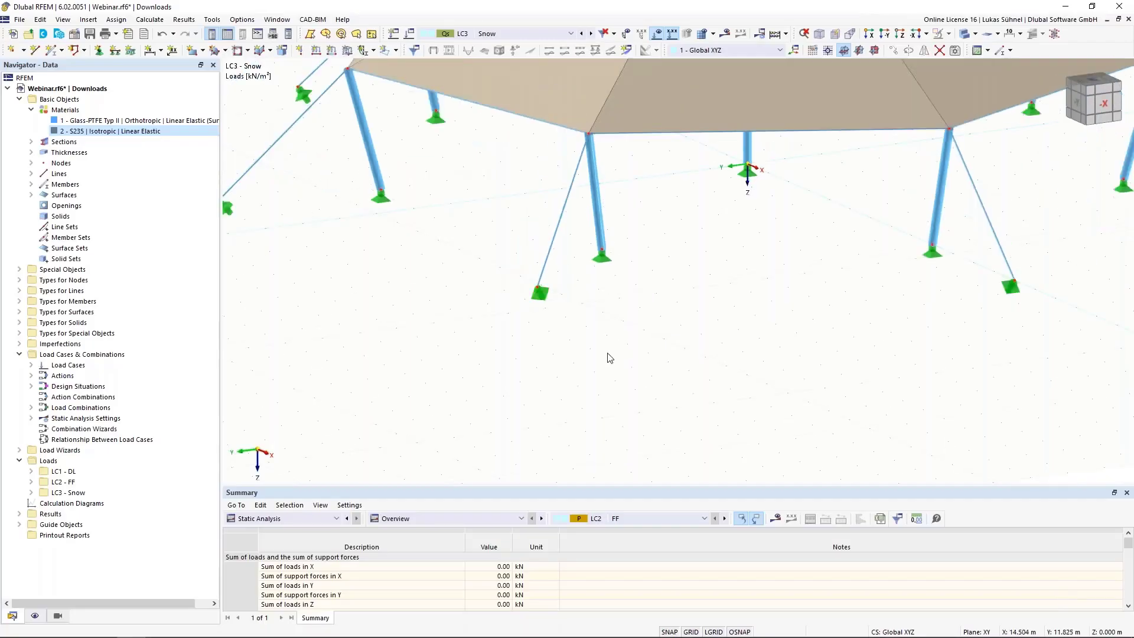
# In RFEM, examine the settings of load case LC1 - DL, including its static analysis settings and action category
pyautogui.click(31, 365)
pyautogui.click(89, 377)
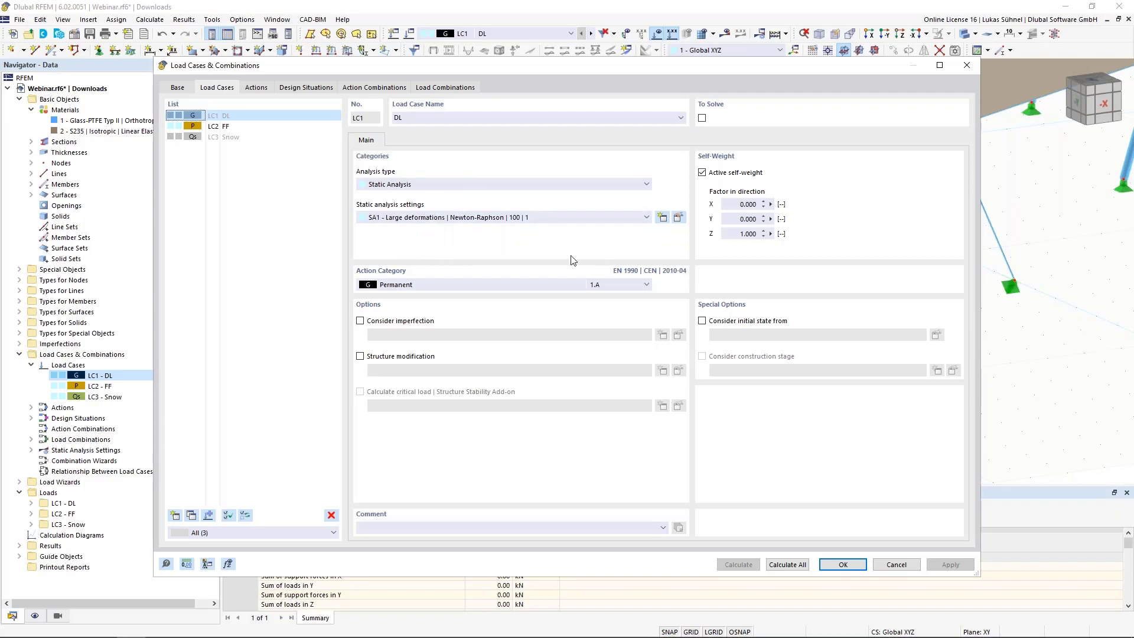
pyautogui.click(896, 565)
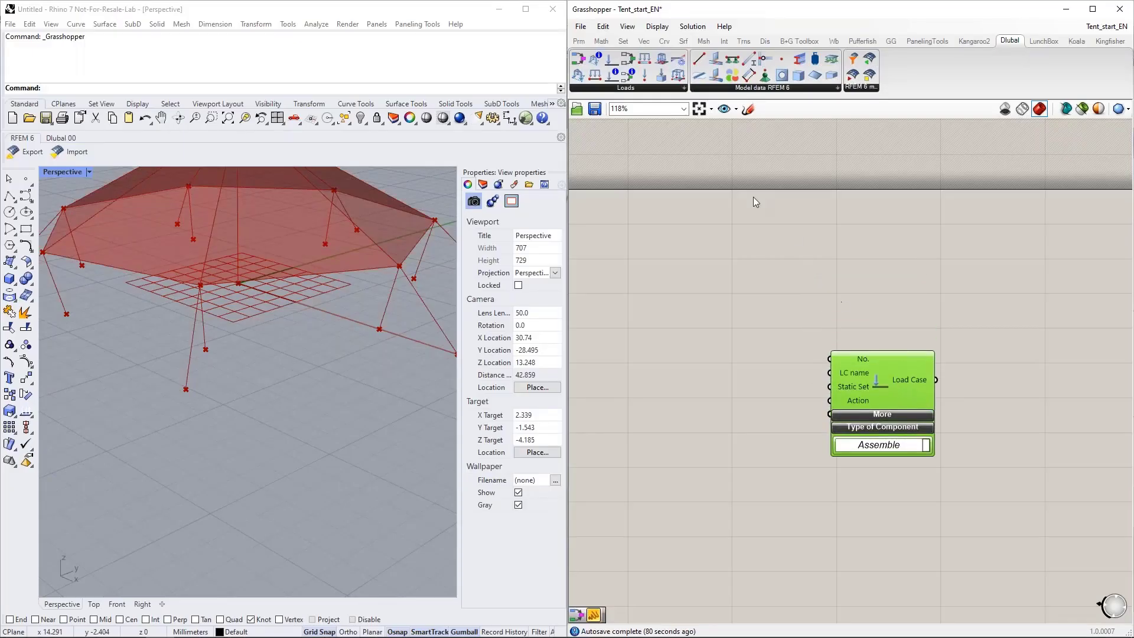
# Back in Grasshopper, add a Static Analysis Settings component and arrange it above the Load Case component
pyautogui.moveTo(679, 59); pyautogui.dragTo(753, 242)
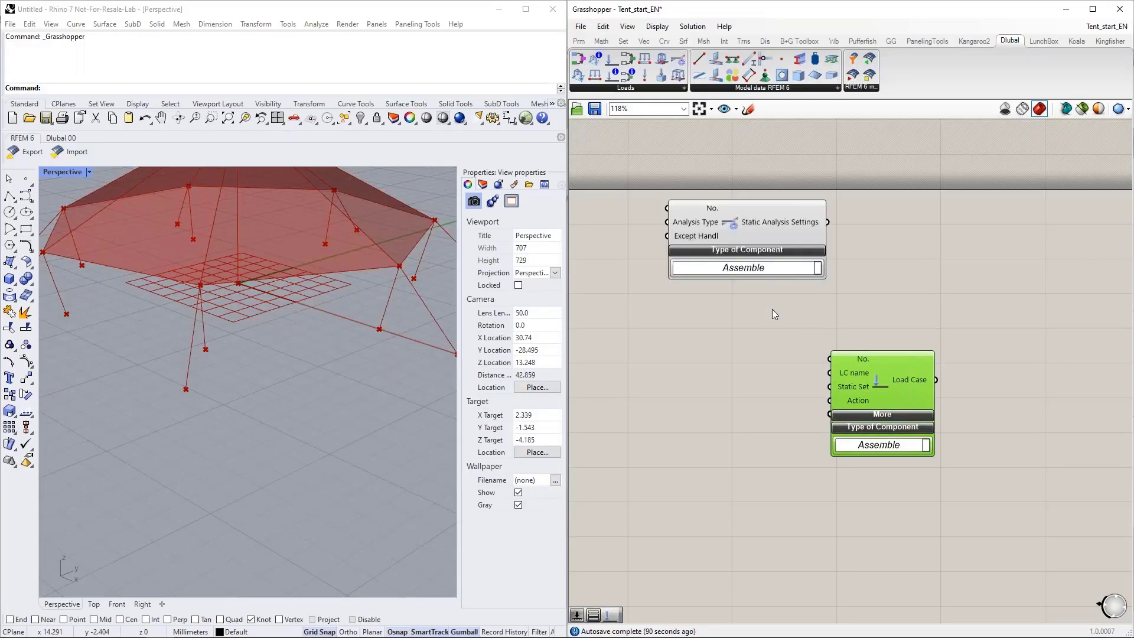
pyautogui.moveTo(884, 379); pyautogui.dragTo(936, 442)
pyautogui.moveTo(723, 306); pyautogui.dragTo(792, 310, button='right')
pyautogui.moveTo(774, 224); pyautogui.dragTo(779, 264)
# Add a number slider with the value 1 and connect it to the Static Analysis Settings' No. input
pyautogui.doubleClick(650, 201)
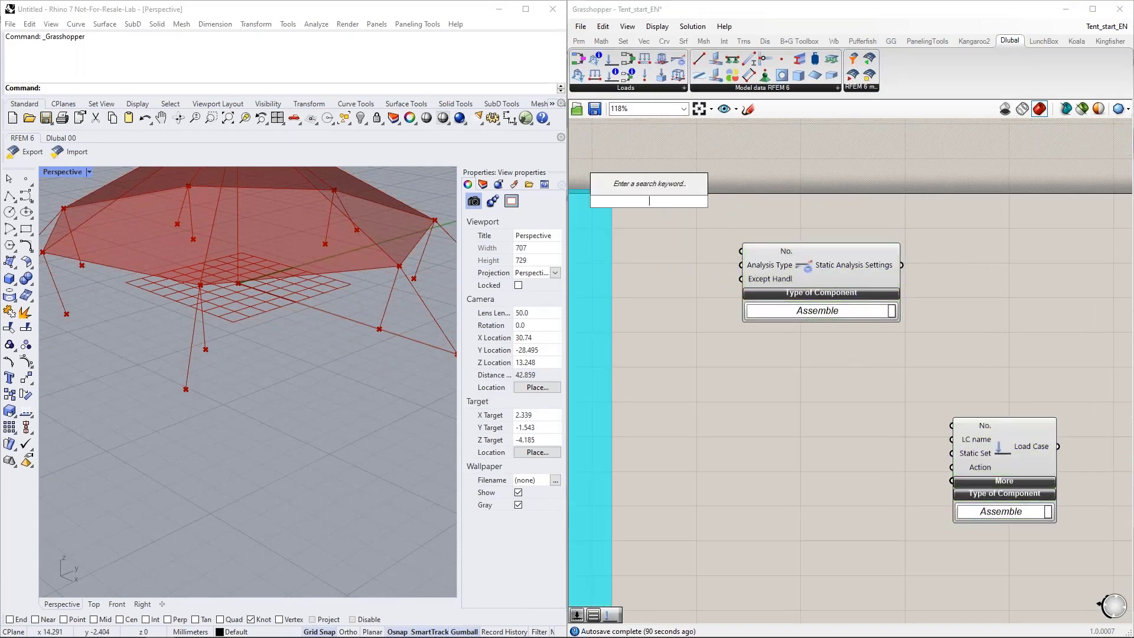
pyautogui.write('1')
pyautogui.press('Return')
pyautogui.moveTo(706, 201); pyautogui.dragTo(740, 252)
pyautogui.moveTo(657, 201); pyautogui.dragTo(689, 213)
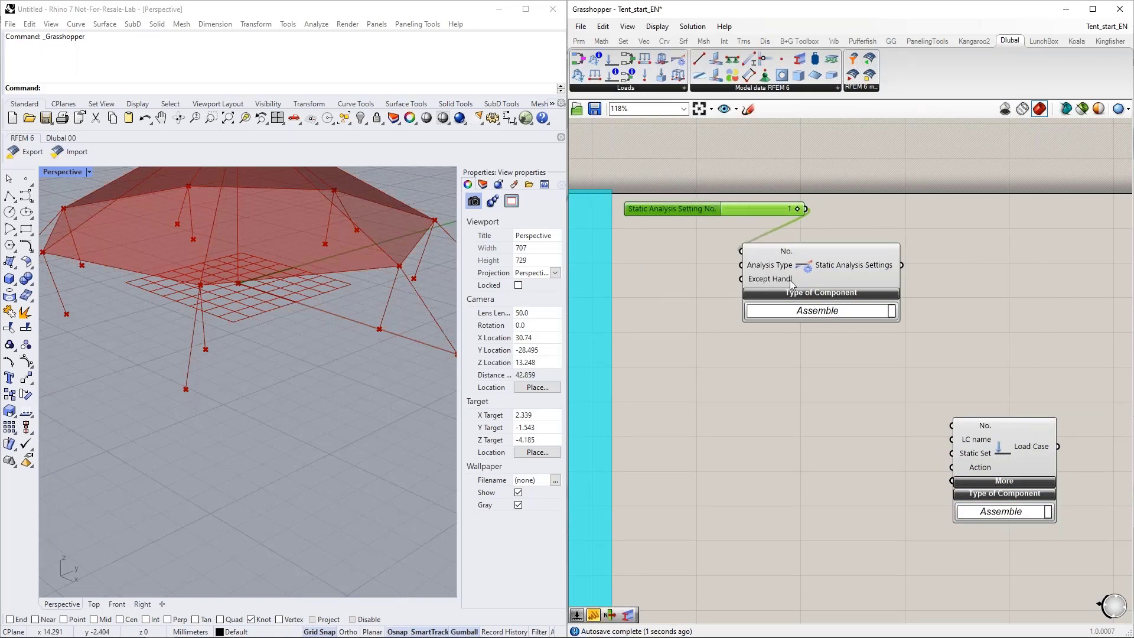
pyautogui.moveTo(789, 280); pyautogui.dragTo(899, 265)
# Add a Value List connected to the Static Analysis Settings' Analysis Type input and set it to LARGE_DEFORMATIONS
pyautogui.doubleClick(690, 275)
pyautogui.write('va')
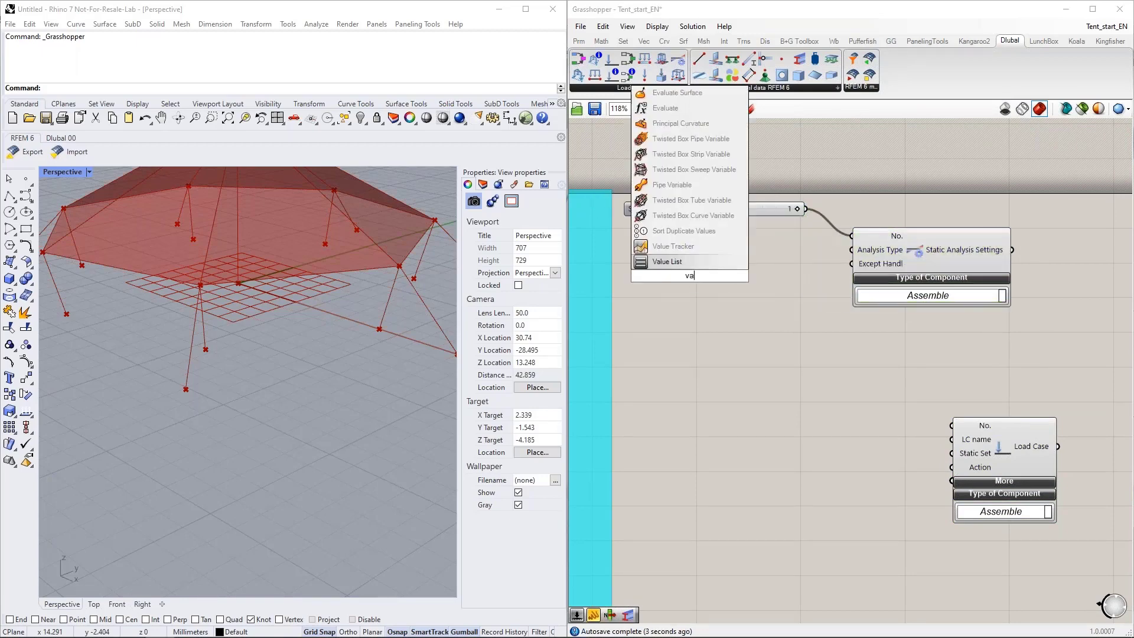
pyautogui.click(667, 261)
pyautogui.moveTo(770, 288); pyautogui.dragTo(851, 250)
pyautogui.moveTo(762, 276); pyautogui.dragTo(753, 250)
pyautogui.click(765, 249)
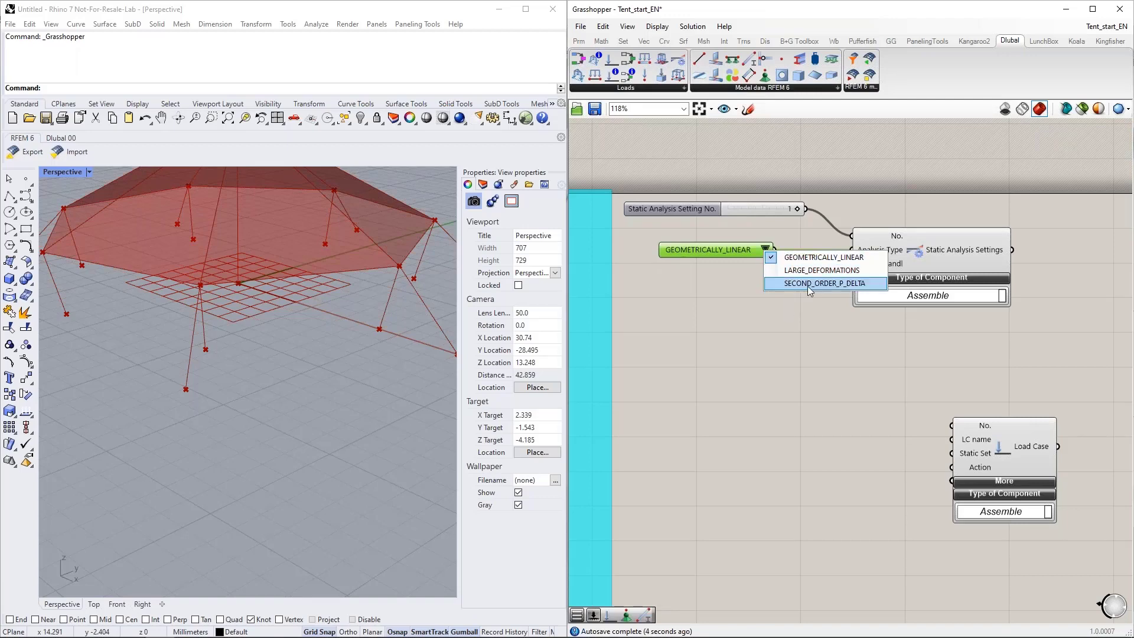
pyautogui.click(818, 271)
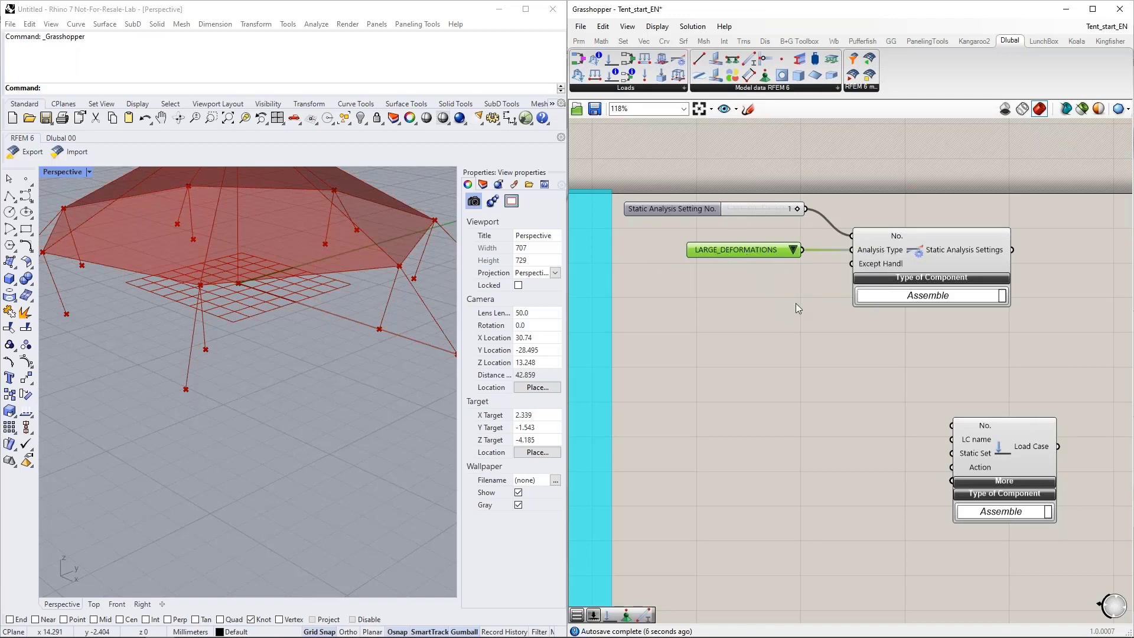
# Connect the Static Analysis Settings output to the Load Case's Static Set input
pyautogui.scroll(-1, 778, 289)
pyautogui.moveTo(874, 236); pyautogui.dragTo(924, 399)
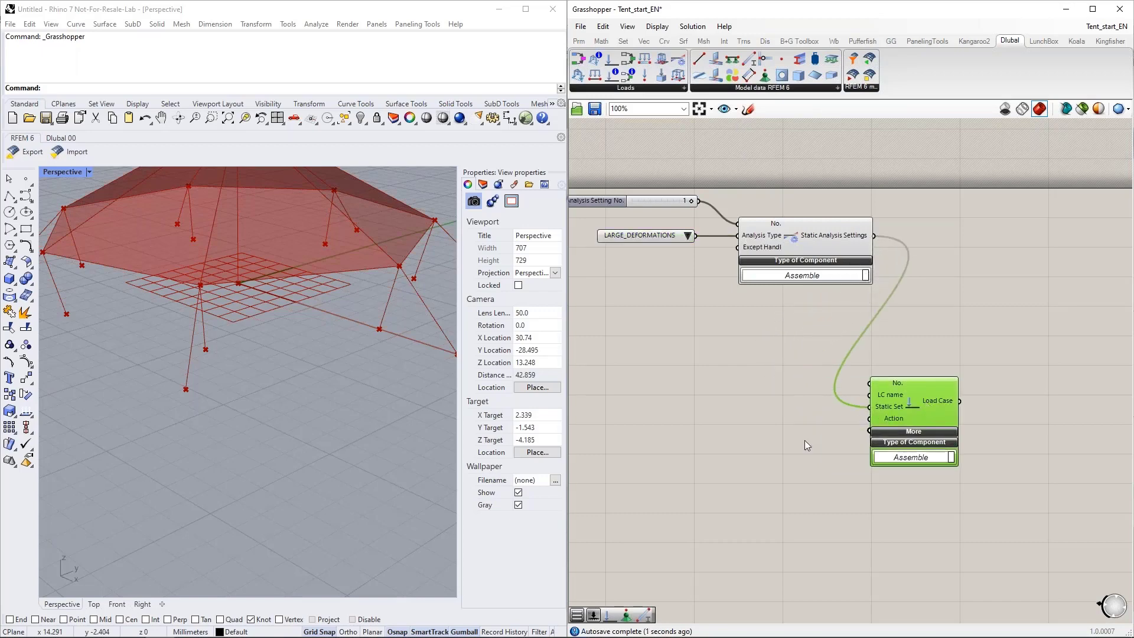
pyautogui.moveTo(804, 440); pyautogui.dragTo(827, 397, button='right')
# Add a number slider with the value 1 and connect it to the Load Case's No. input
pyautogui.doubleClick(707, 324)
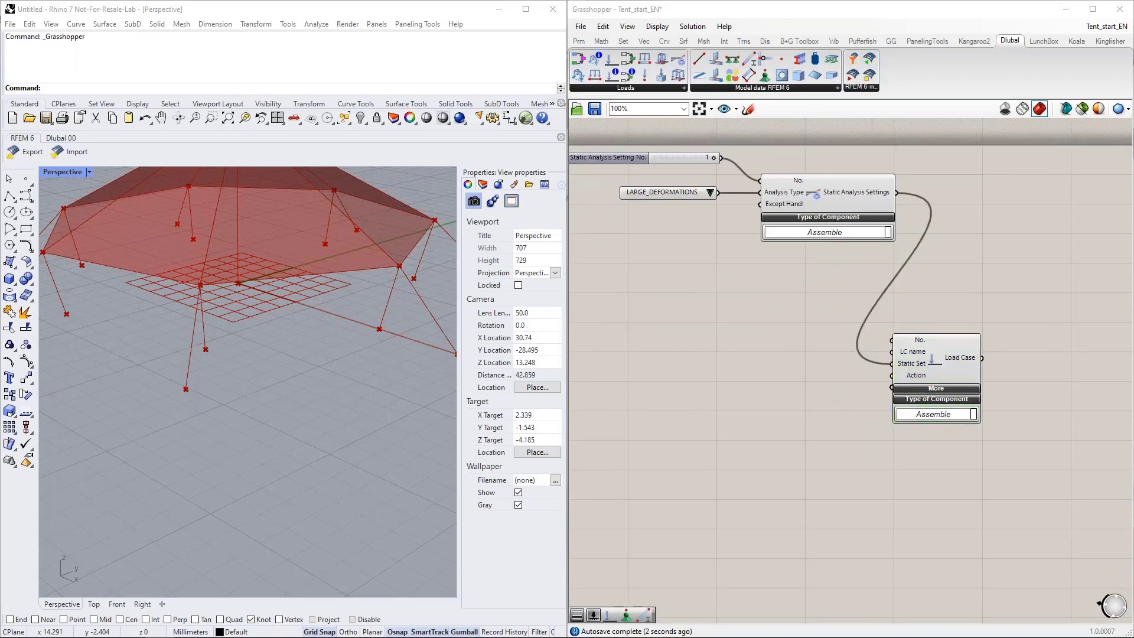
pyautogui.write('slider')
pyautogui.press('Return')
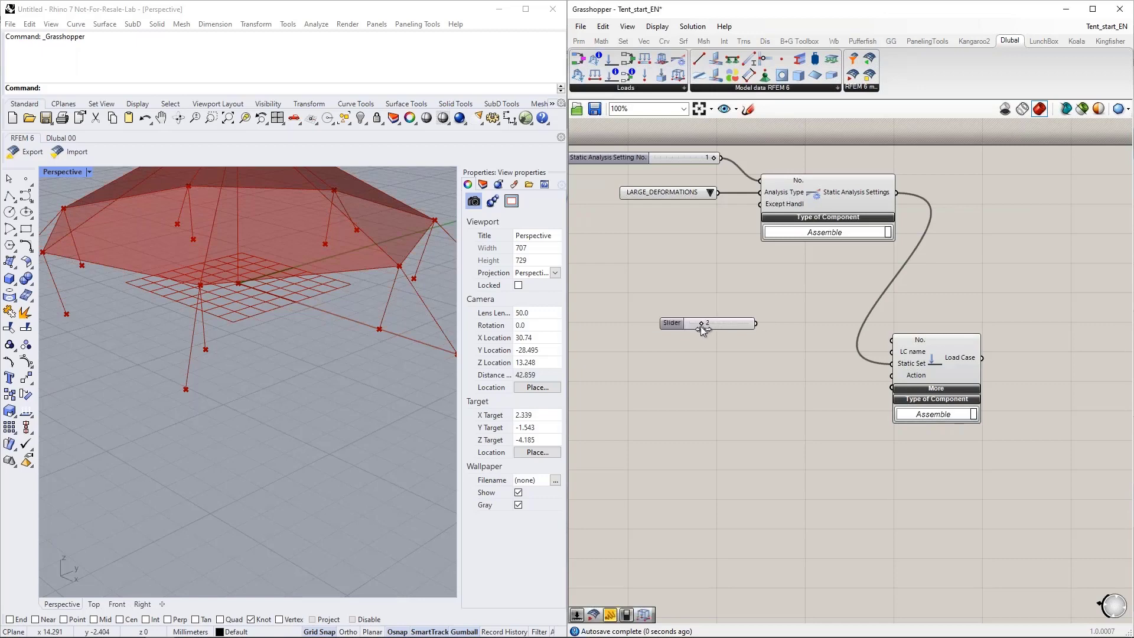
pyautogui.moveTo(755, 323); pyautogui.dragTo(892, 341)
pyautogui.moveTo(735, 323); pyautogui.dragTo(764, 342)
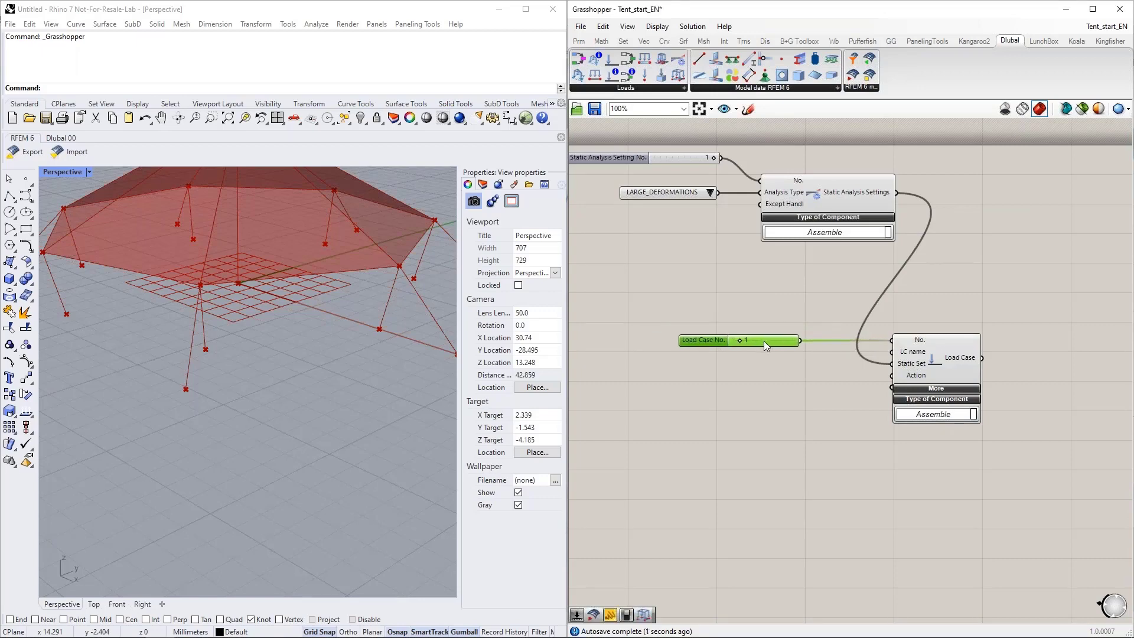
# Add a panel containing DL, connect it to the Load Case's LC name input, and place it below the number slider
pyautogui.moveTo(750, 382); pyautogui.dragTo(718, 339, button='right')
pyautogui.doubleClick(701, 338)
pyautogui.write('"')
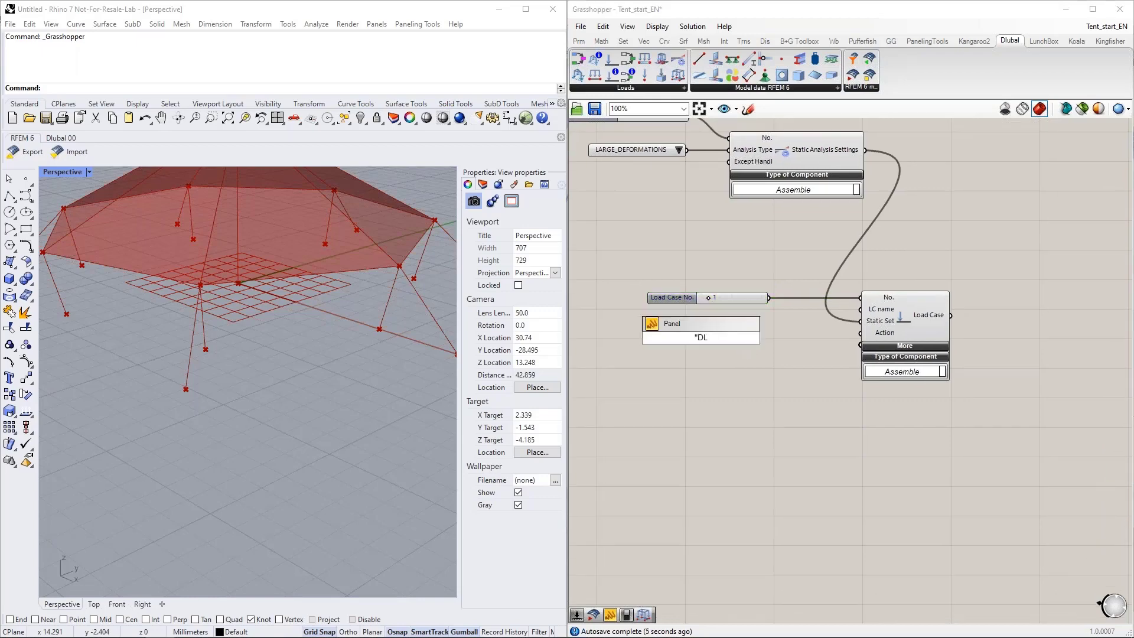
pyautogui.write('DL')
pyautogui.press('Return')
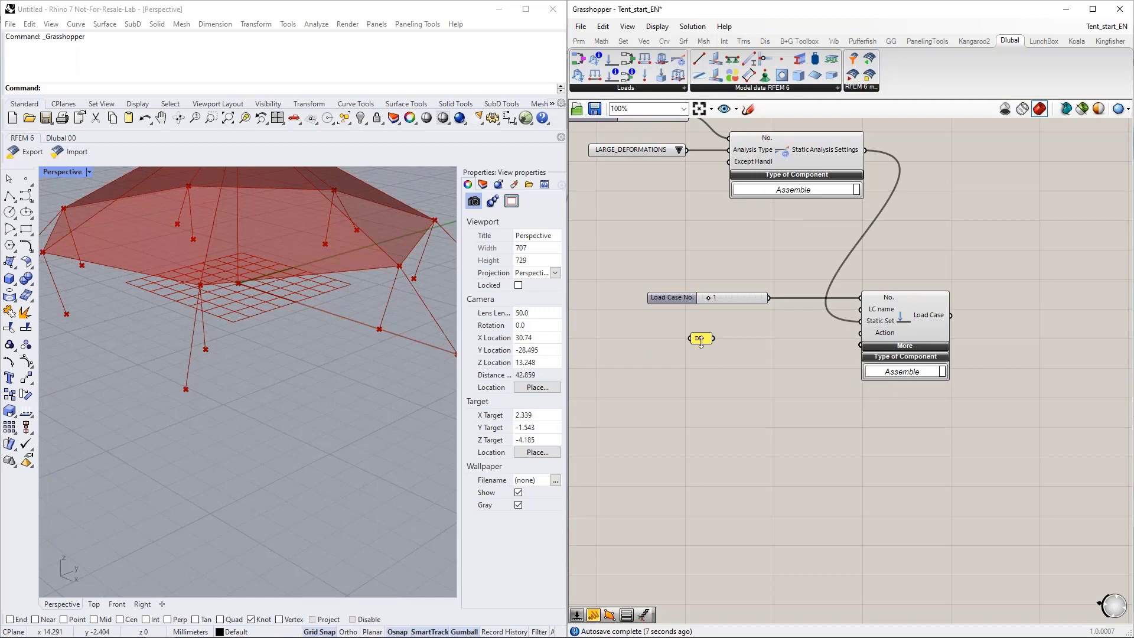
pyautogui.moveTo(720, 338); pyautogui.dragTo(861, 309)
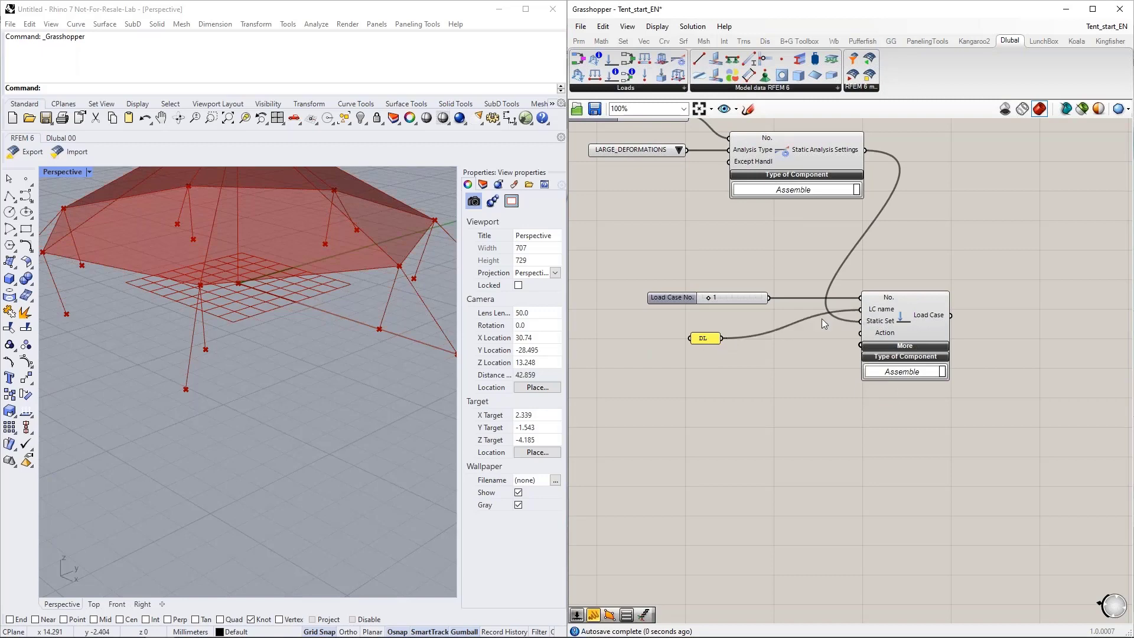
pyautogui.moveTo(709, 339); pyautogui.dragTo(784, 315)
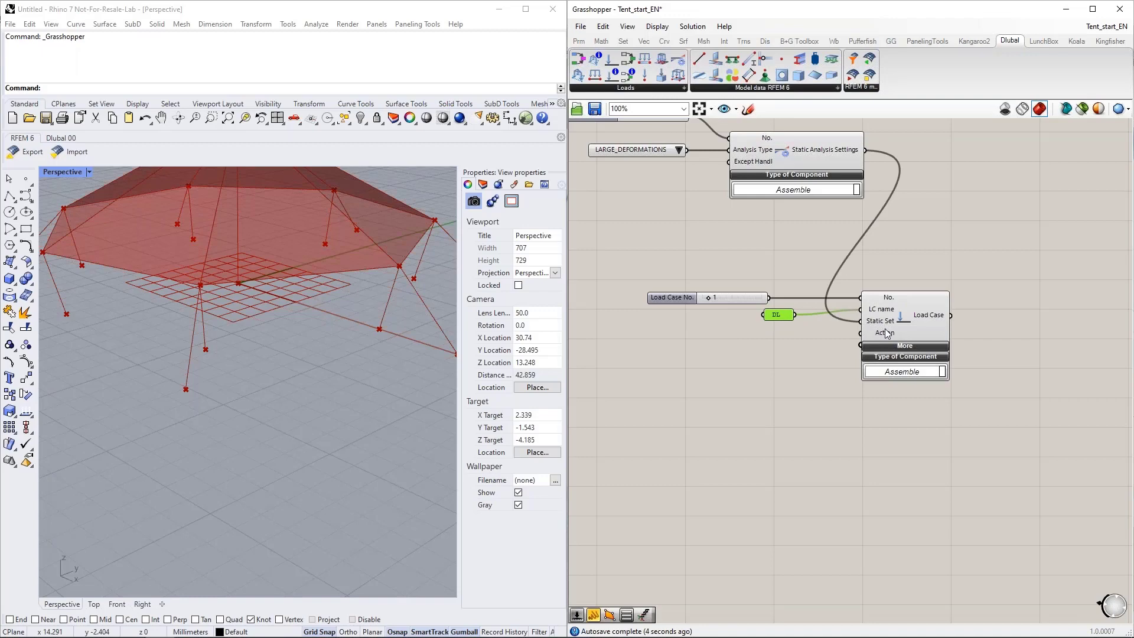
# Add the Action Category and Design Situation Type classification component below the Load Case, with Standard Group EN 1990
pyautogui.moveTo(738, 386); pyautogui.dragTo(761, 349, button='right')
pyautogui.moveTo(690, 348); pyautogui.dragTo(769, 339, button='right')
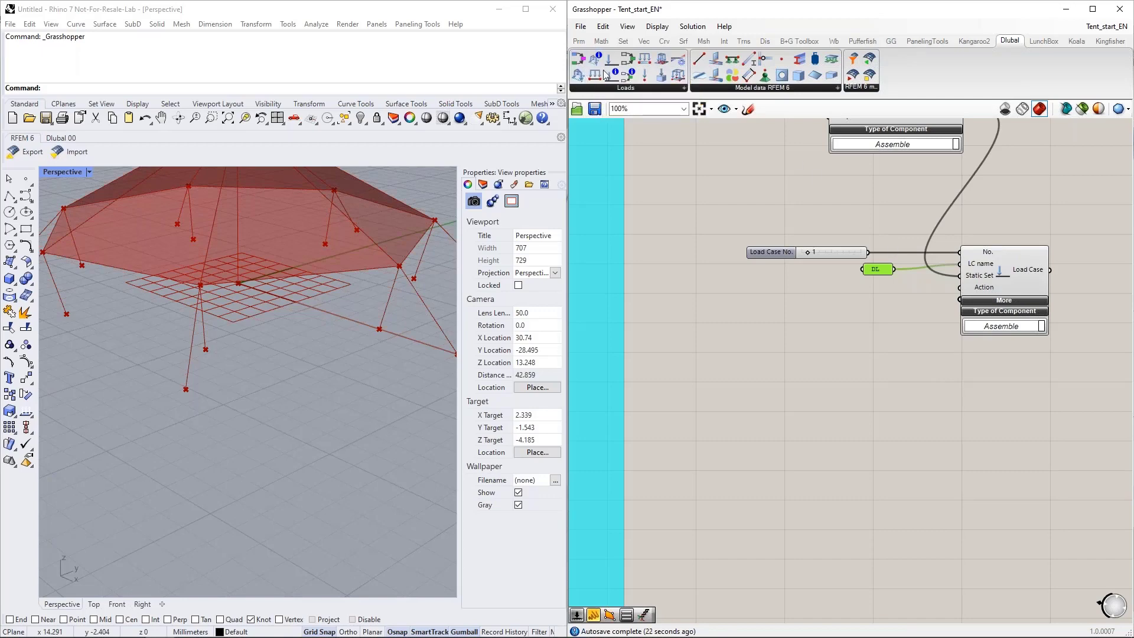
pyautogui.moveTo(609, 77); pyautogui.dragTo(790, 354)
pyautogui.scroll(2, 809, 405)
pyautogui.scroll(-1, 784, 351)
pyautogui.click(773, 301)
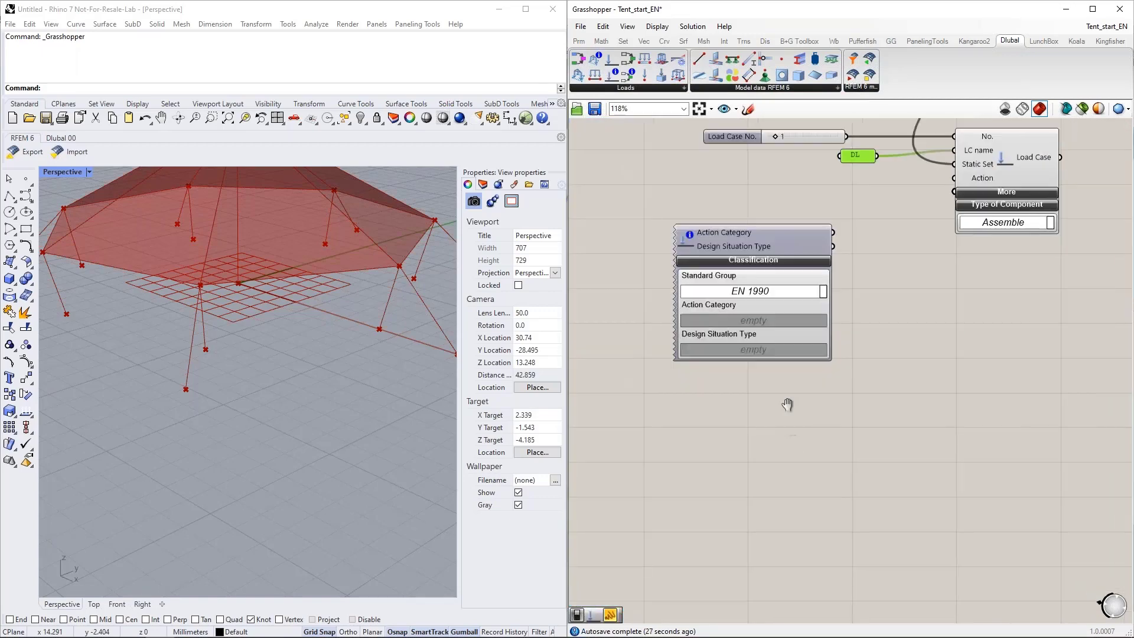
pyautogui.click(822, 281)
pyautogui.click(755, 283)
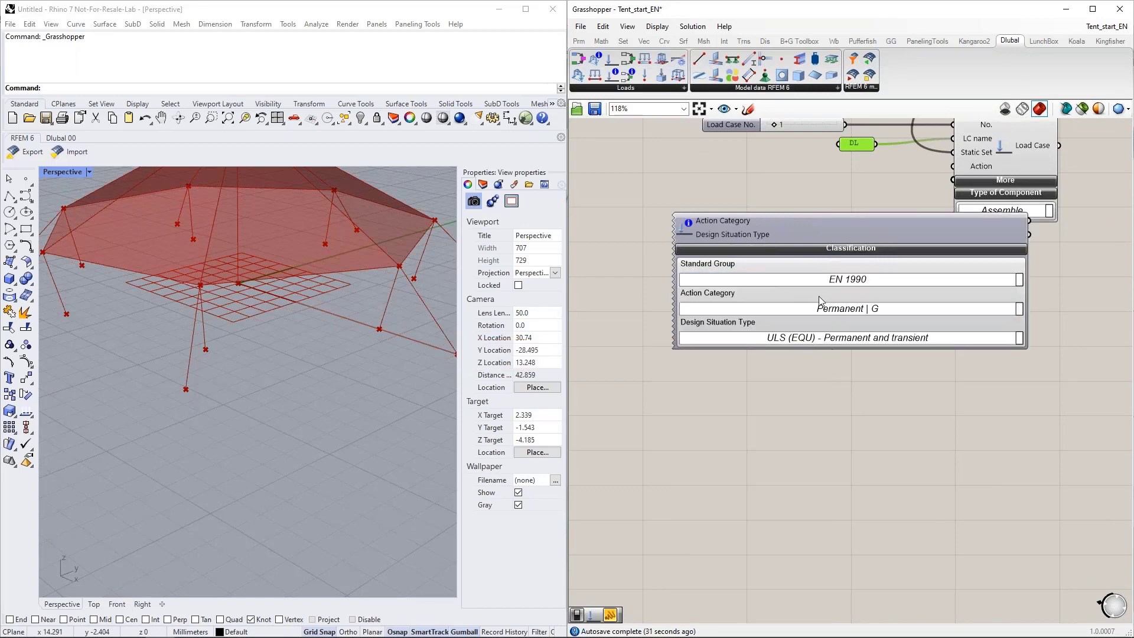
pyautogui.moveTo(799, 222); pyautogui.dragTo(752, 261)
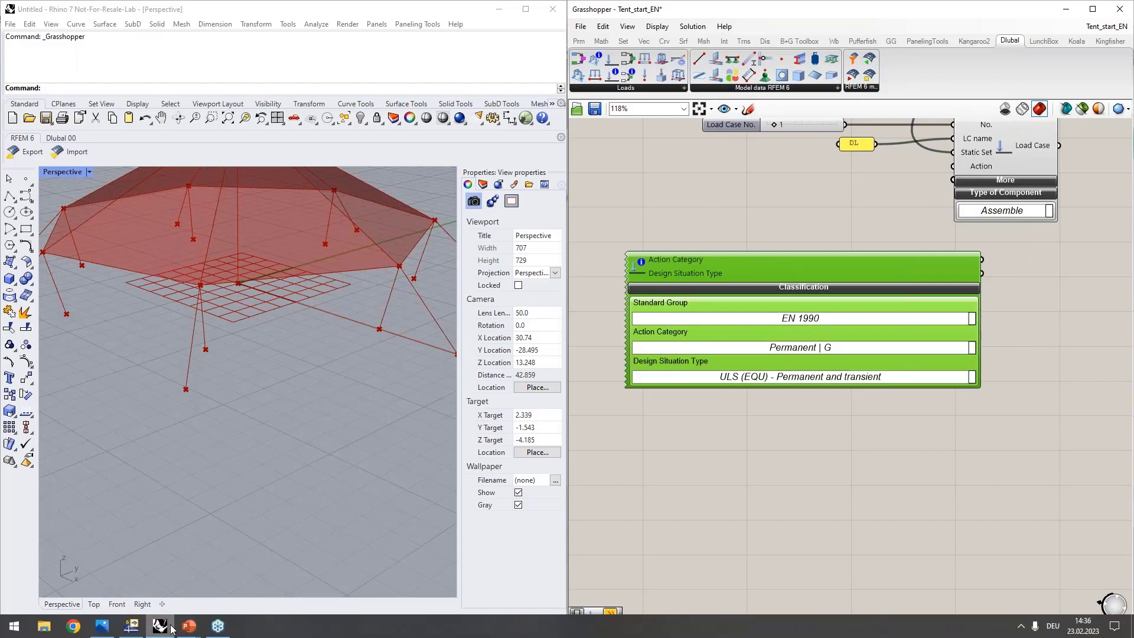
# In RFEM, check which standard group the Webinar model's base data uses for load case classification, and close without changes
pyautogui.click(131, 625)
pyautogui.rightClick(49, 88)
pyautogui.click(88, 94)
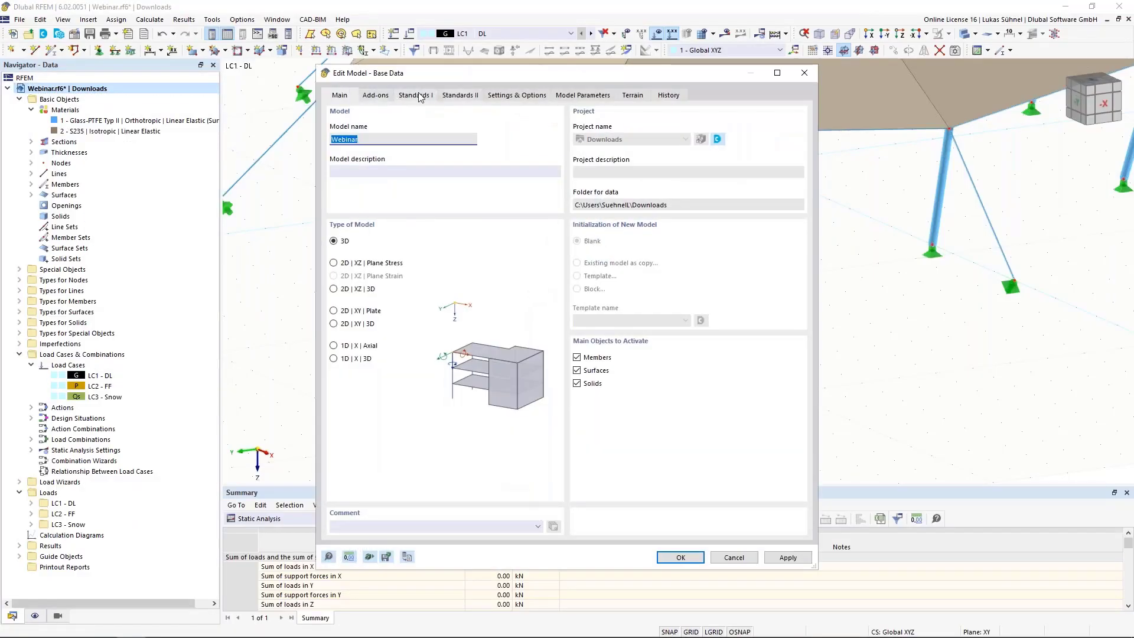
pyautogui.click(420, 97)
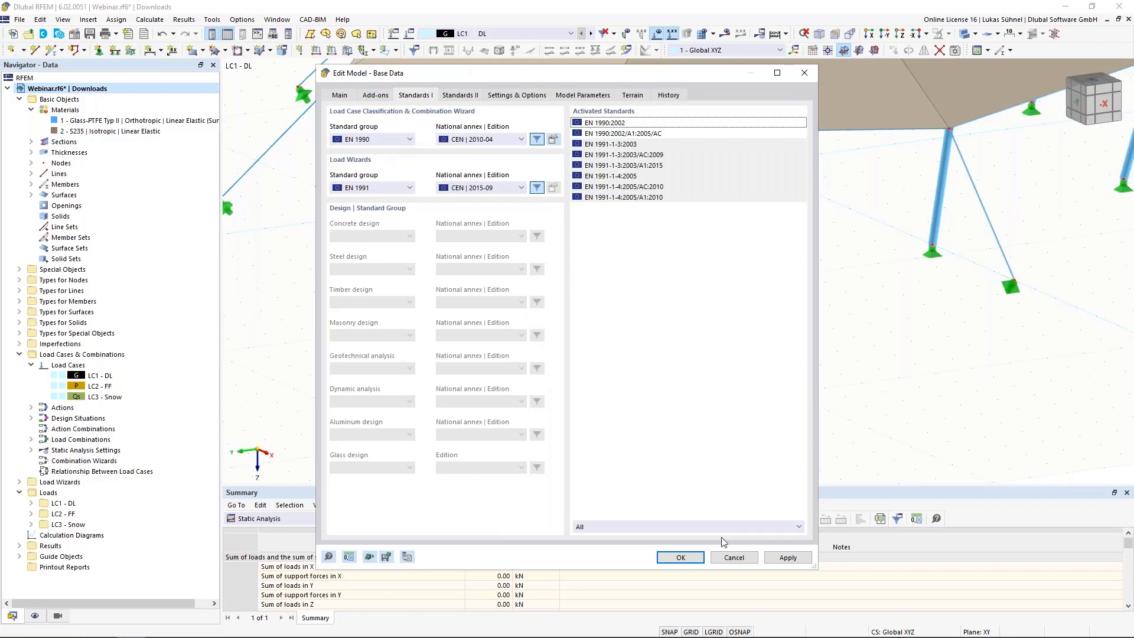
pyautogui.click(734, 557)
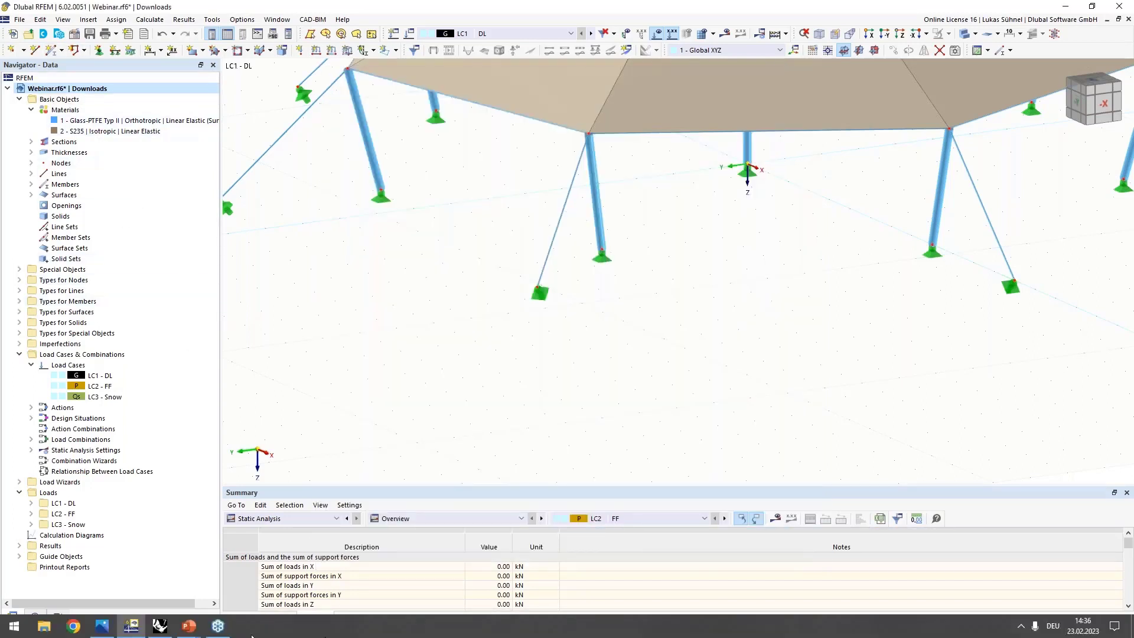
# Back in Grasshopper, review the available action categories of the EN 1990 classification component, keeping Permanent | G
pyautogui.click(159, 625)
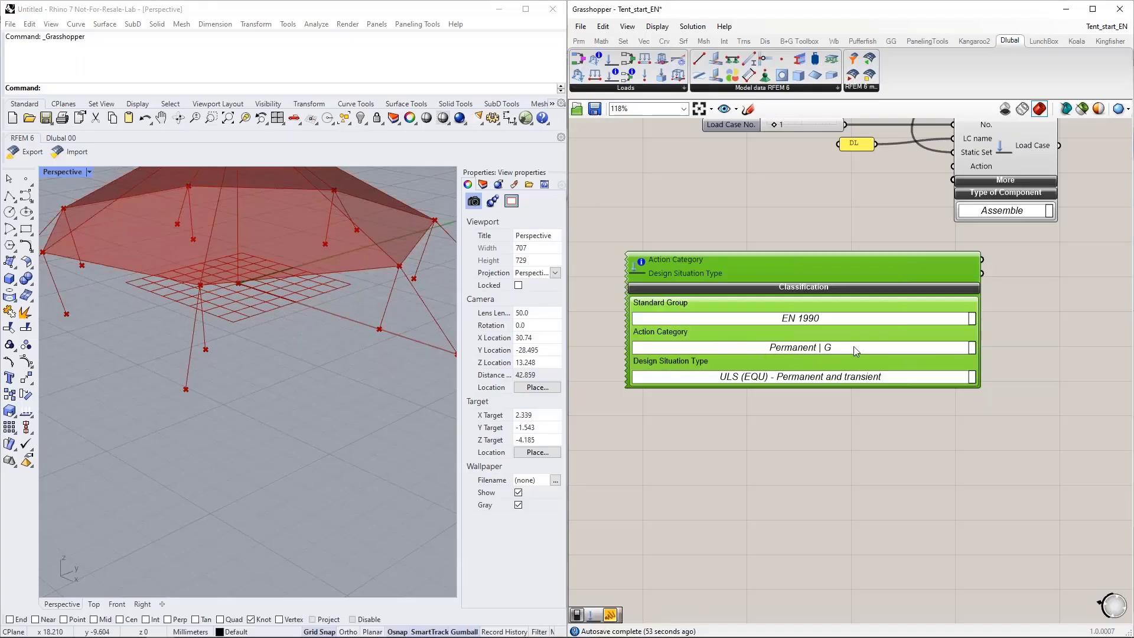
pyautogui.click(972, 348)
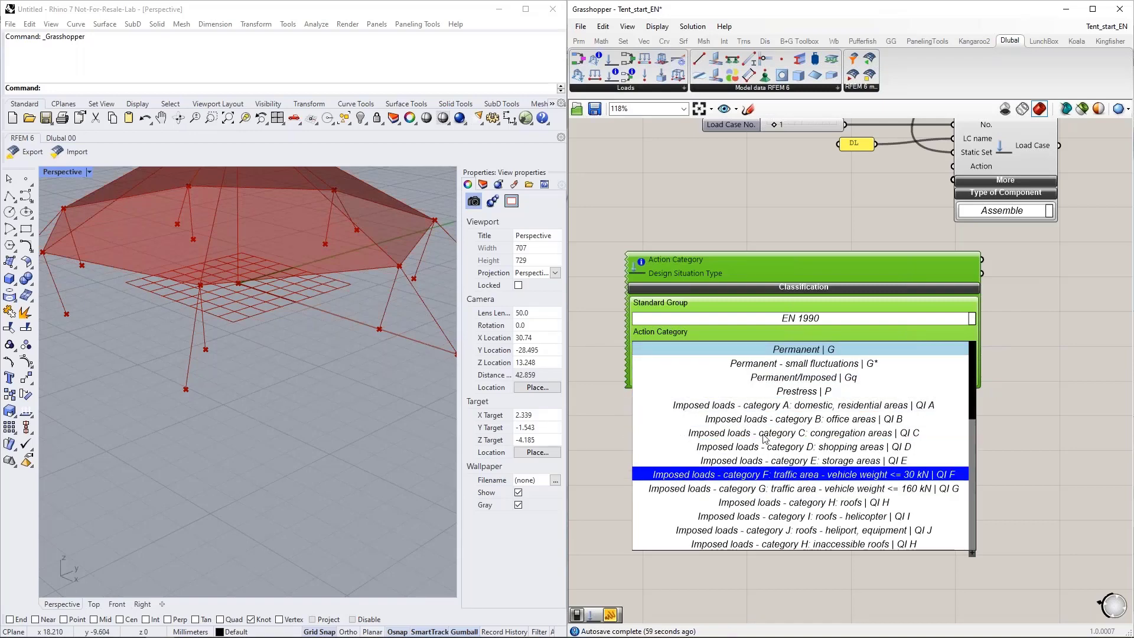
pyautogui.click(825, 329)
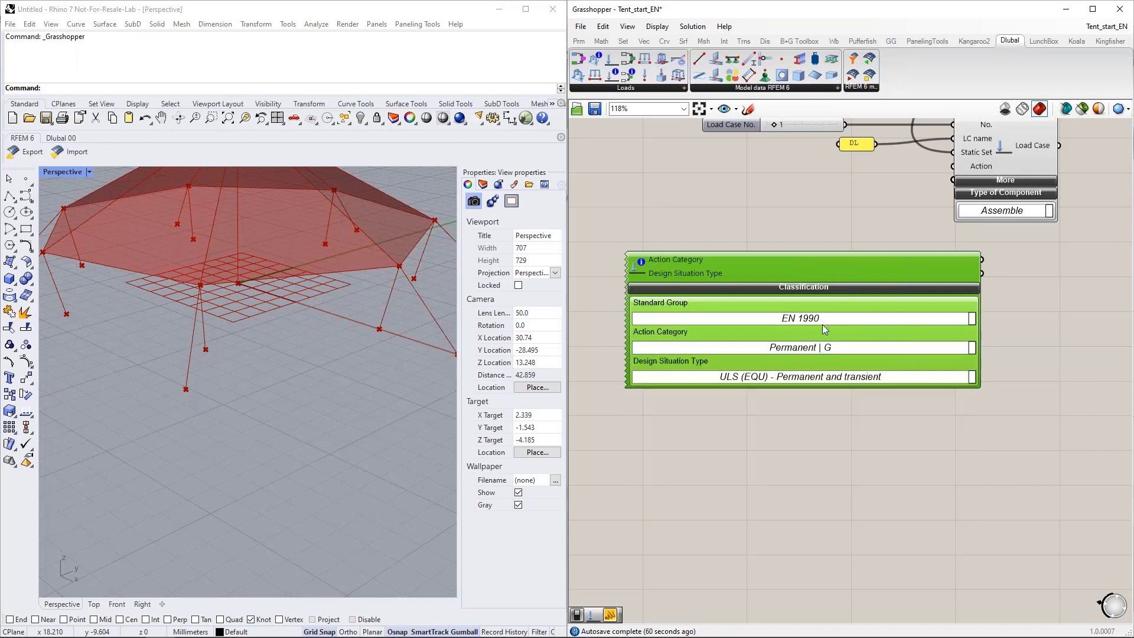
# Collapse the action classification component, move it beside the Load Case component, and wire Action Category into the Action input
pyautogui.click(817, 287)
pyautogui.moveTo(801, 258); pyautogui.dragTo(745, 189)
pyautogui.moveTo(856, 257); pyautogui.dragTo(857, 357, button='right')
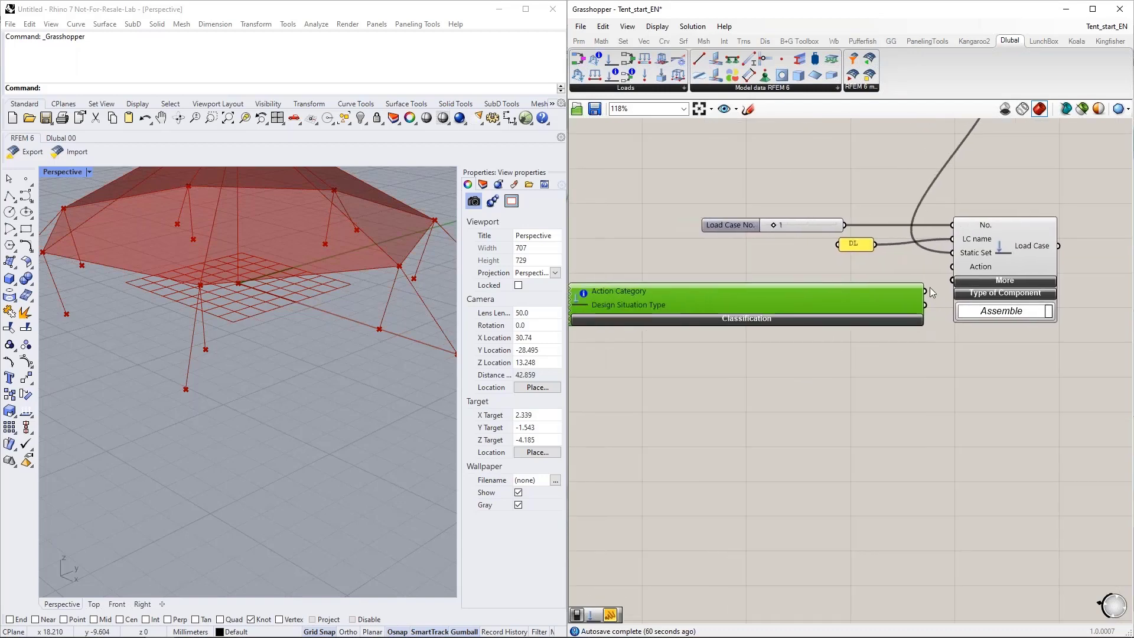
pyautogui.moveTo(926, 290); pyautogui.dragTo(976, 279)
pyautogui.scroll(-2, 798, 412)
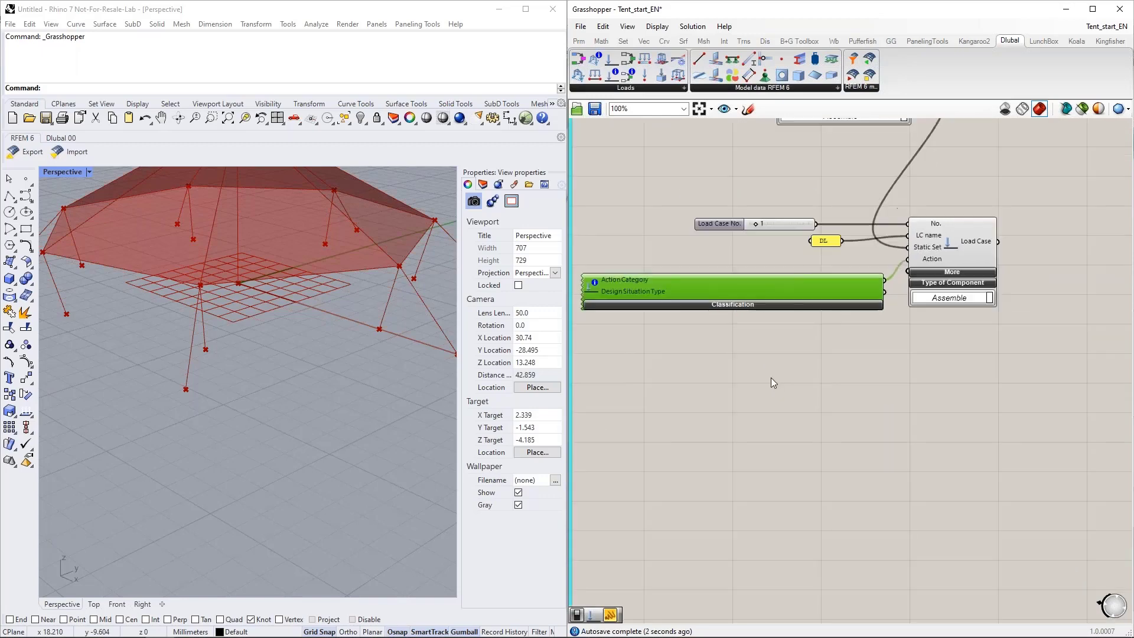
pyautogui.moveTo(838, 284); pyautogui.dragTo(822, 265)
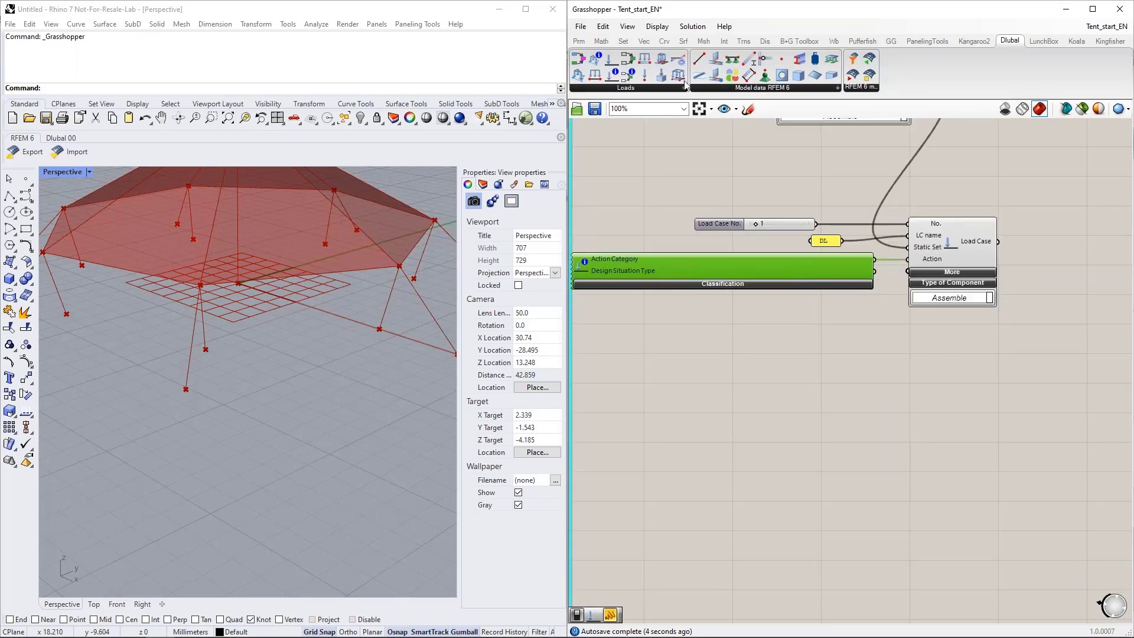
# Inspect the Action Category output in a temporary text panel and remove the panel
pyautogui.click(579, 40)
pyautogui.moveTo(732, 75); pyautogui.dragTo(915, 360)
pyautogui.moveTo(901, 264); pyautogui.dragTo(867, 360)
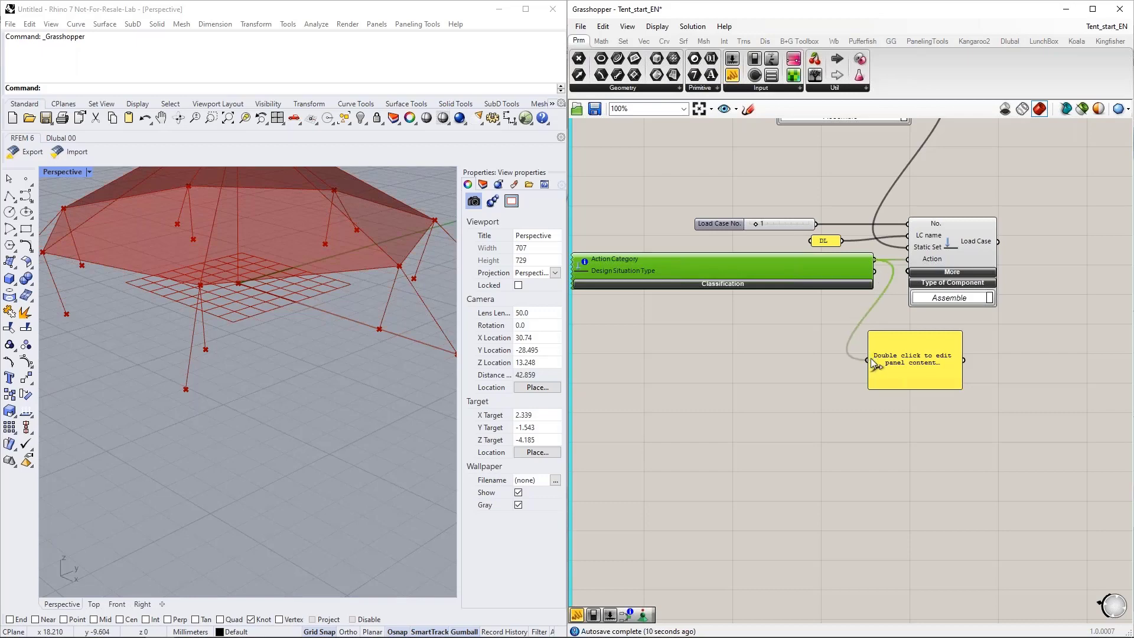
pyautogui.moveTo(958, 378); pyautogui.dragTo(1031, 371)
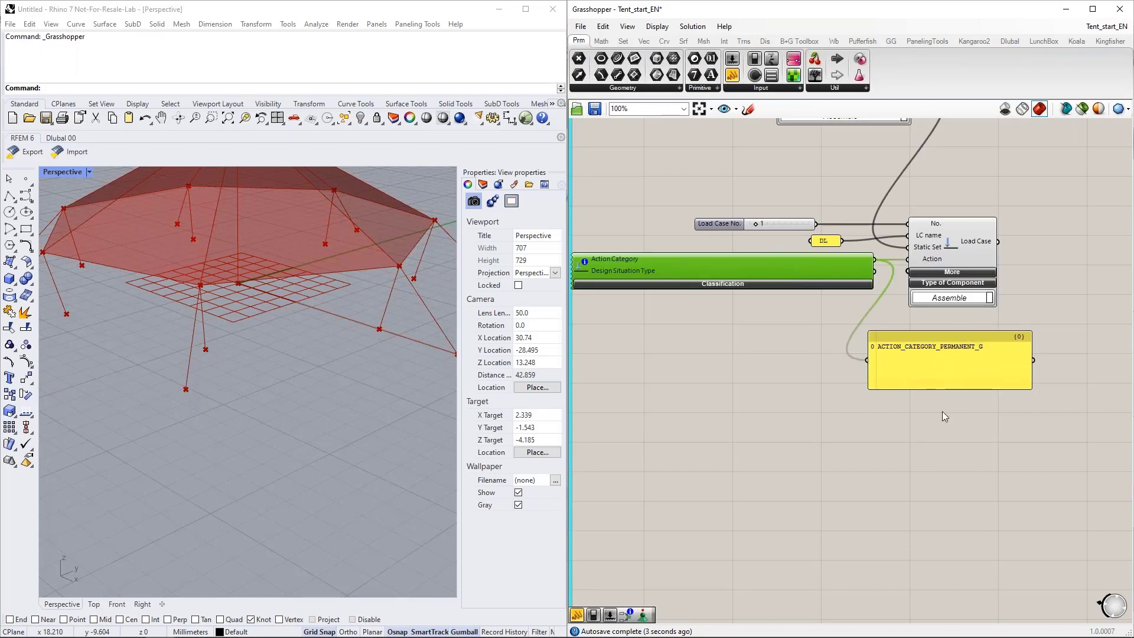
pyautogui.click(930, 360)
pyautogui.press('Delete')
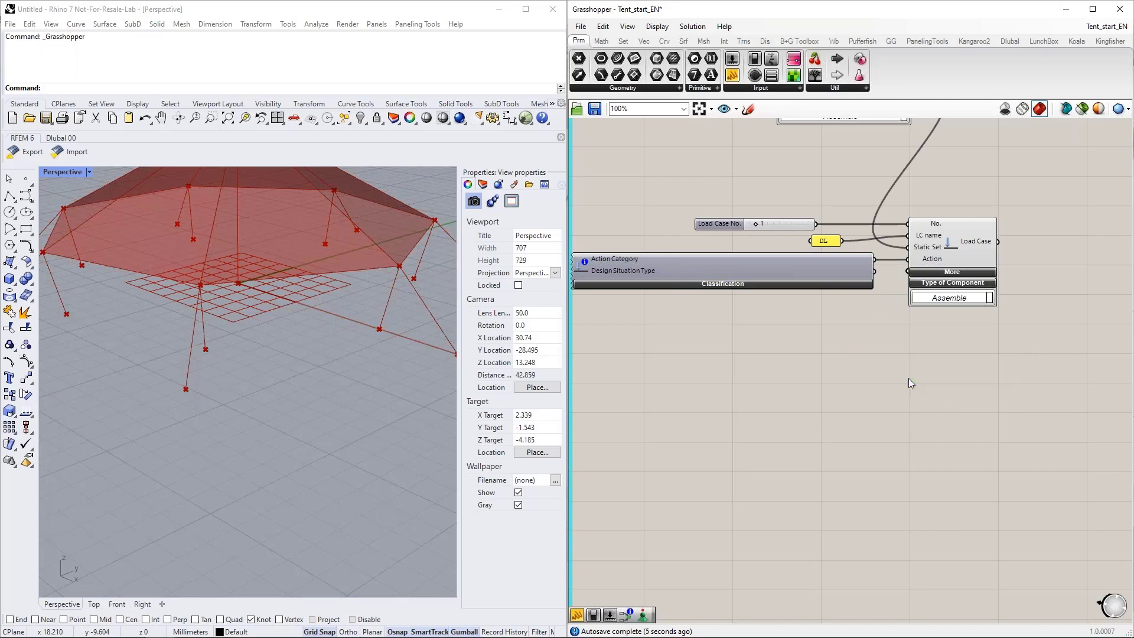
# Expand the Load Case's additional inputs and feed SW active with a Boolean Toggle set to True
pyautogui.click(957, 272)
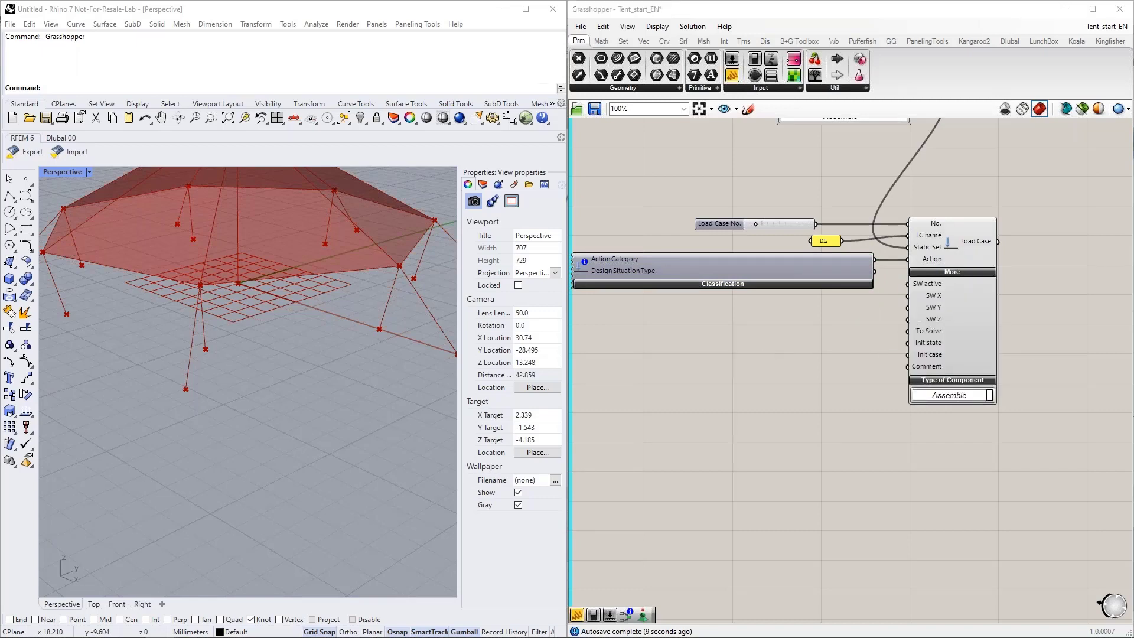
pyautogui.doubleClick(764, 354)
pyautogui.write('boolea')
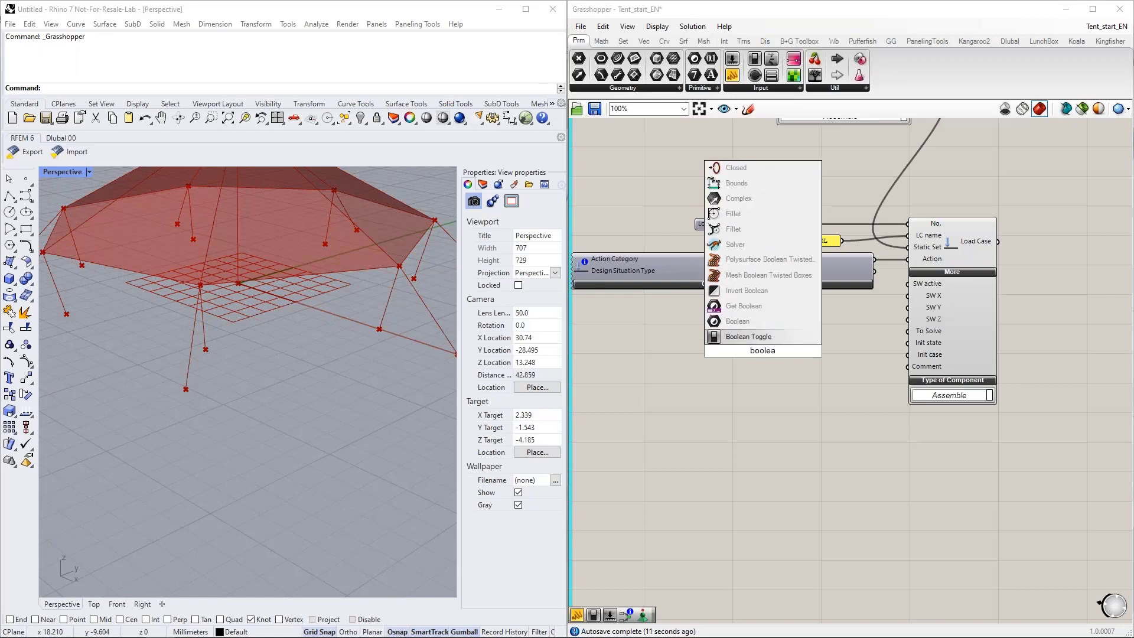
pyautogui.press('Return')
pyautogui.moveTo(825, 345); pyautogui.dragTo(908, 284)
pyautogui.doubleClick(776, 352)
# Add a number slider with value 1 for the Load Case's SW Z input and align it beneath the toggle
pyautogui.moveTo(776, 353); pyautogui.dragTo(907, 319)
pyautogui.doubleClick(771, 339)
pyautogui.write('1')
pyautogui.press('Return')
pyautogui.moveTo(803, 339); pyautogui.dragTo(781, 319)
pyautogui.moveTo(810, 375); pyautogui.dragTo(781, 363, button='right')
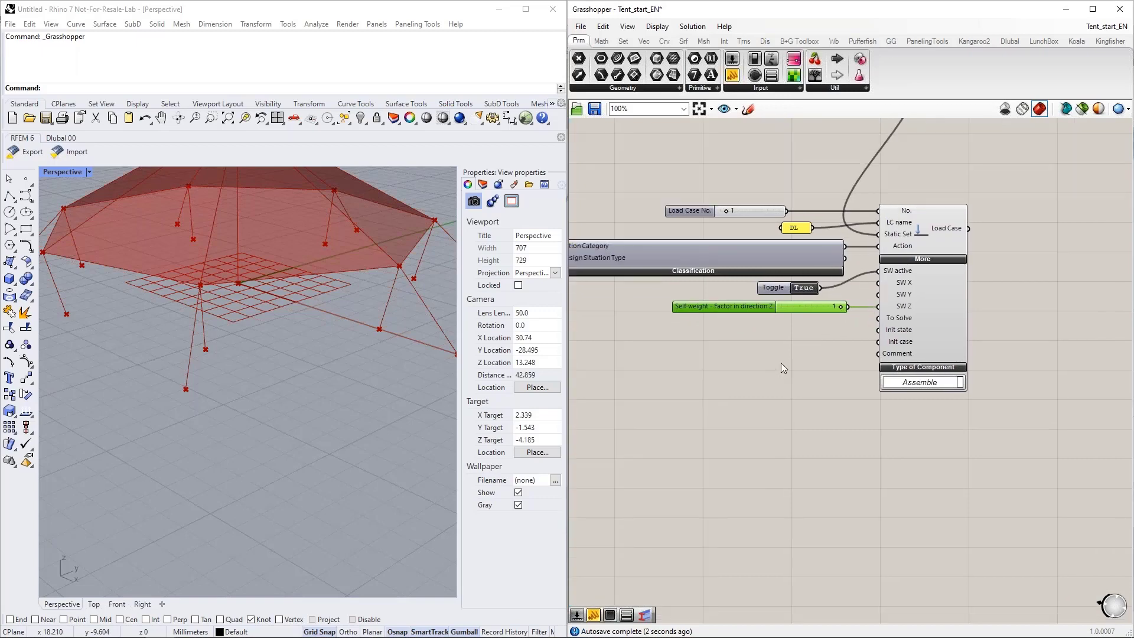
# Duplicate the Boolean Toggle, wire the copy to the Load Case's To Solve input, and set it to False
pyautogui.doubleClick(720, 355)
pyautogui.click(770, 288)
pyautogui.hotkey('ctrl', 'c')
pyautogui.hotkey('ctrl', 'v')
pyautogui.moveTo(779, 290); pyautogui.dragTo(878, 318)
pyautogui.doubleClick(803, 348)
pyautogui.moveTo(783, 349); pyautogui.dragTo(780, 330)
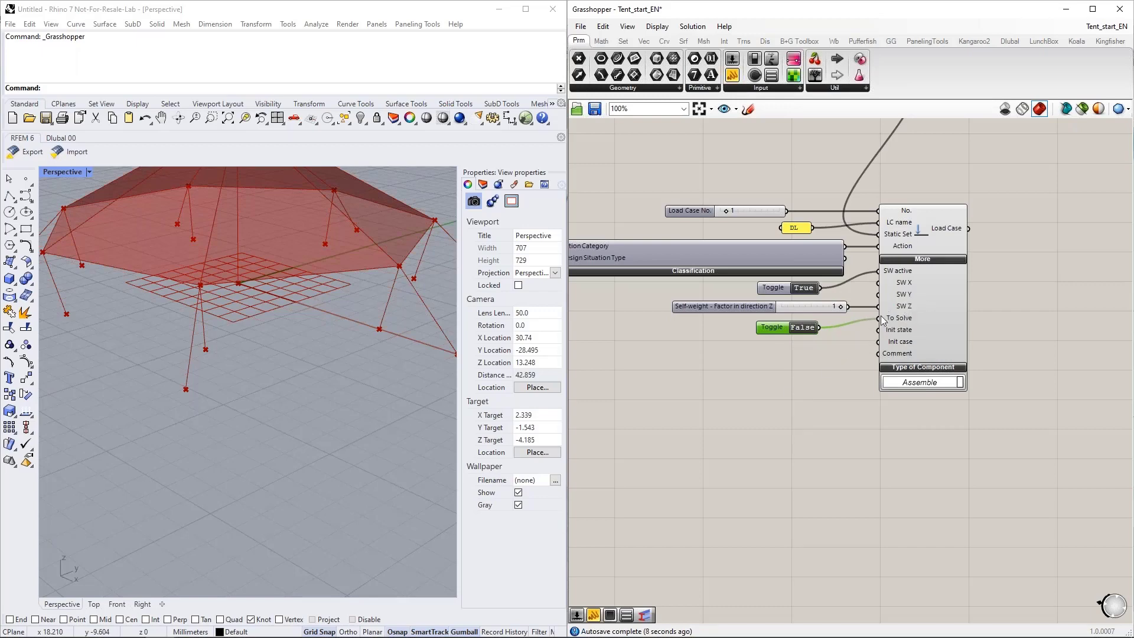
pyautogui.moveTo(787, 417); pyautogui.dragTo(767, 387, button='right')
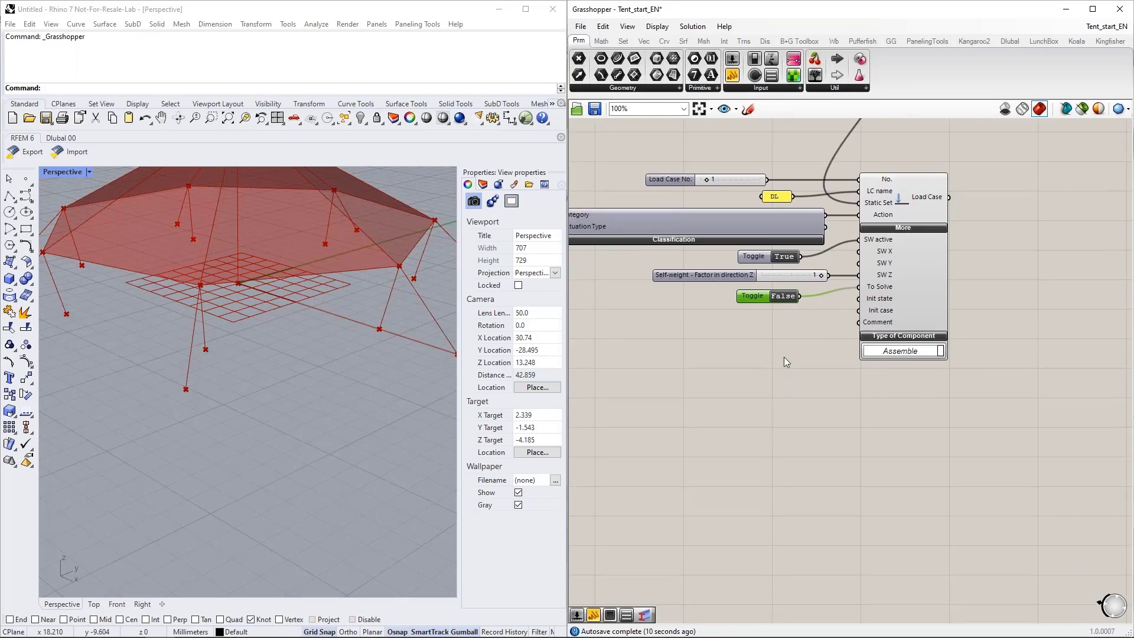
pyautogui.scroll(-3, 795, 381)
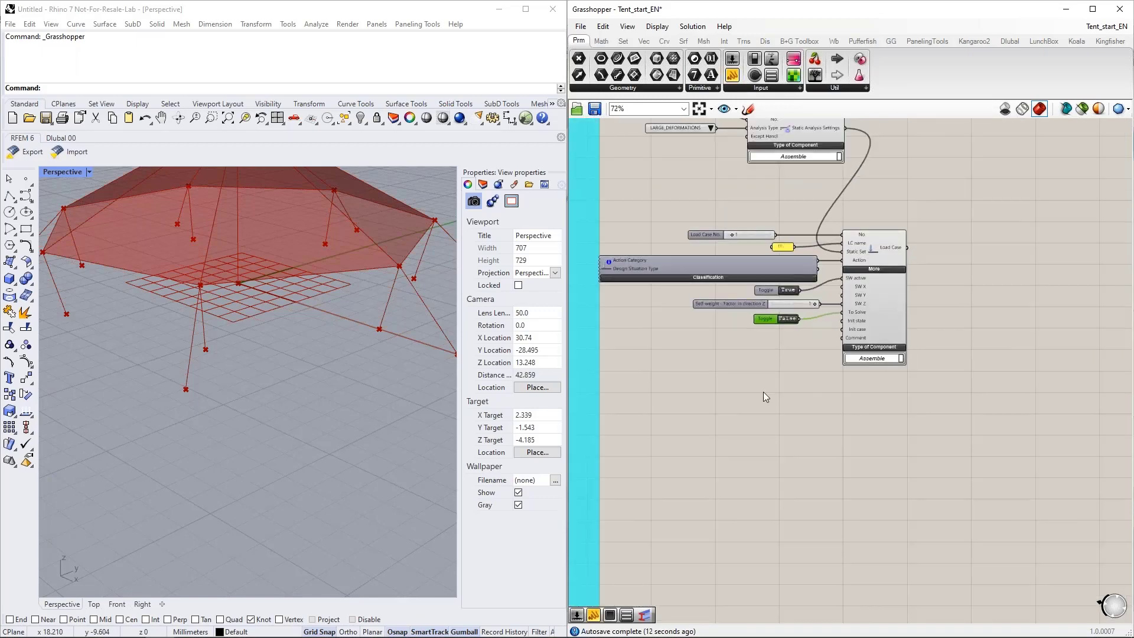
pyautogui.moveTo(781, 386); pyautogui.dragTo(859, 392, button='right')
pyautogui.click(1009, 41)
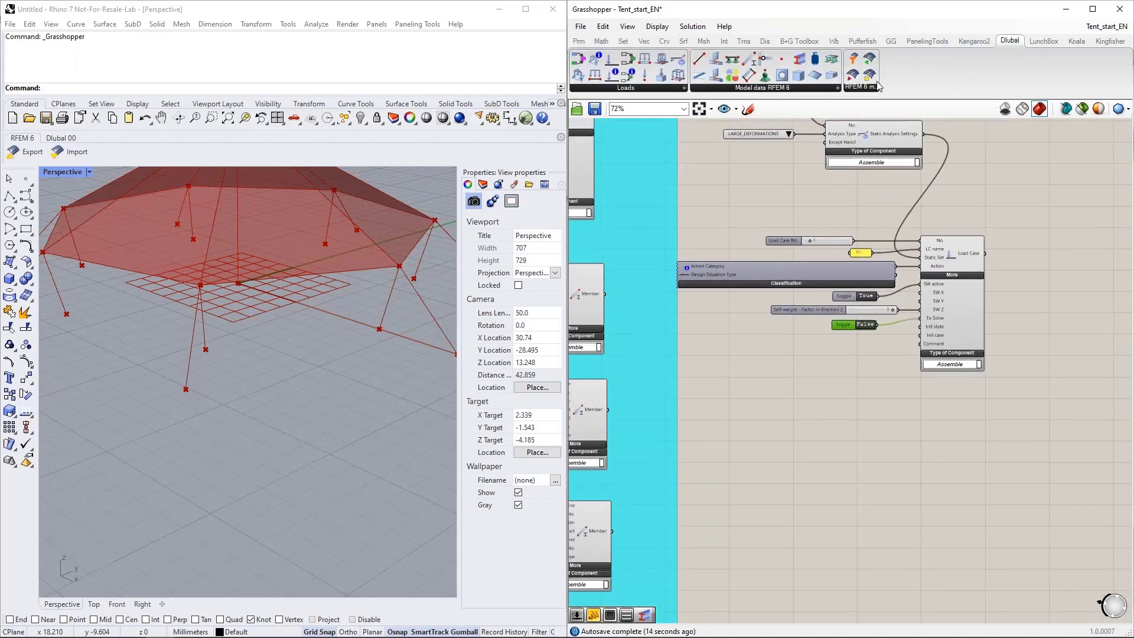
pyautogui.moveTo(643, 78); pyautogui.dragTo(949, 463)
pyautogui.moveTo(995, 471); pyautogui.dragTo(995, 457, button='right')
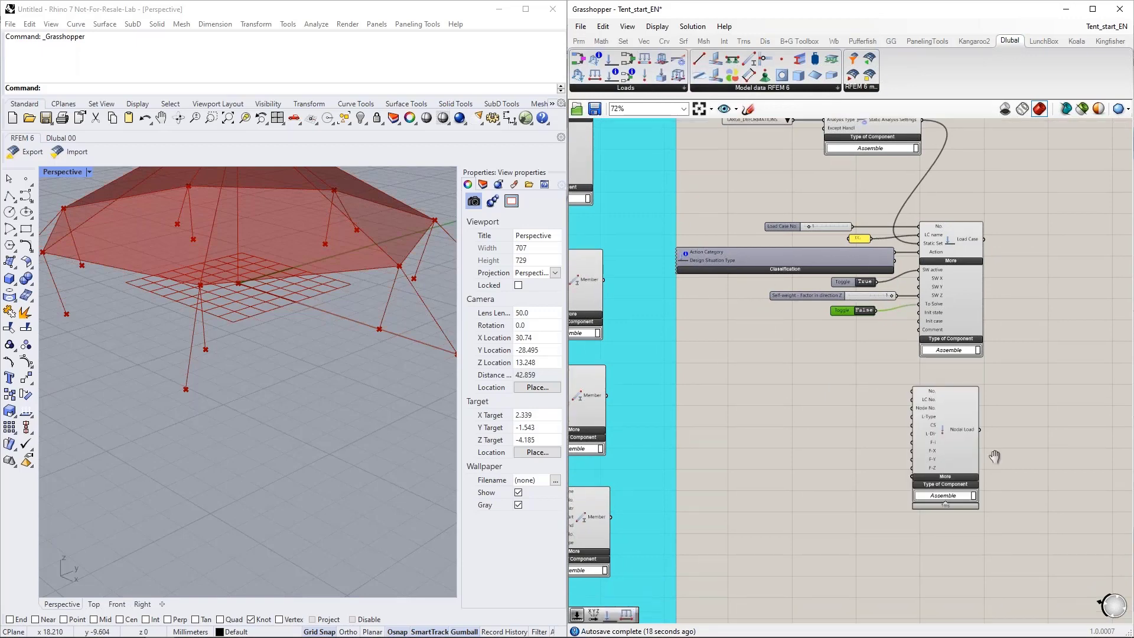
pyautogui.scroll(3, 938, 405)
pyautogui.click(910, 371)
pyautogui.moveTo(805, 351); pyautogui.dragTo(848, 403, button='right')
pyautogui.click(739, 139)
pyautogui.hotkey('ctrl', 'c')
pyautogui.hotkey('ctrl', 'v')
pyautogui.moveTo(746, 146); pyautogui.dragTo(748, 367)
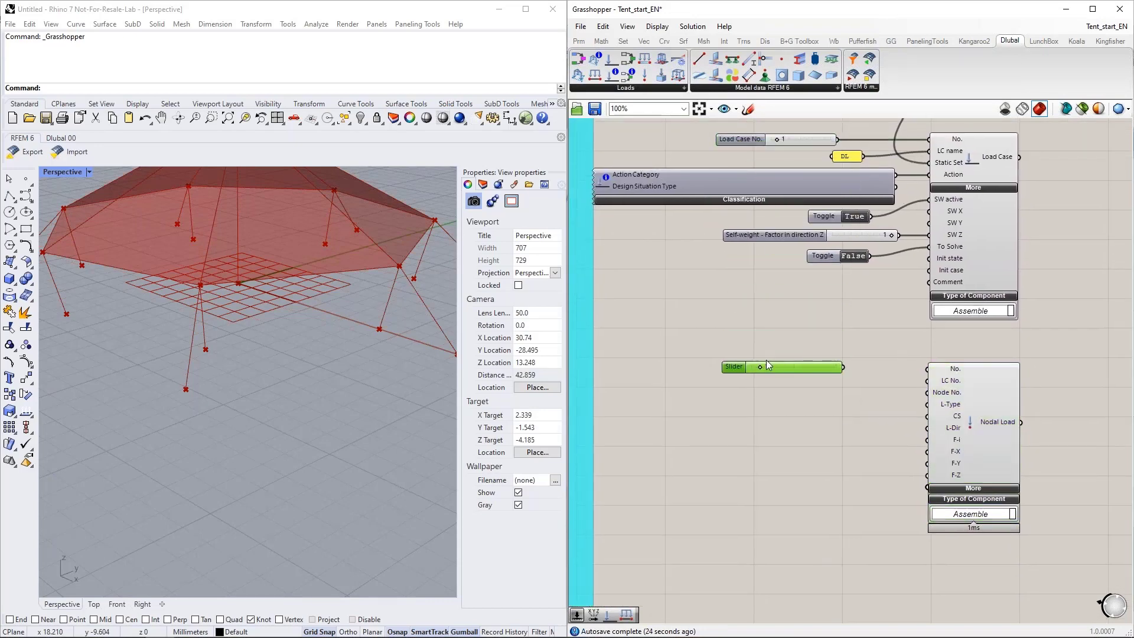
pyautogui.moveTo(845, 368); pyautogui.dragTo(928, 368)
pyautogui.moveTo(857, 416); pyautogui.dragTo(851, 356, button='right')
pyautogui.moveTo(818, 312); pyautogui.dragTo(848, 313)
pyautogui.moveTo(848, 378); pyautogui.dragTo(840, 404, button='right')
pyautogui.scroll(-2, 908, 427)
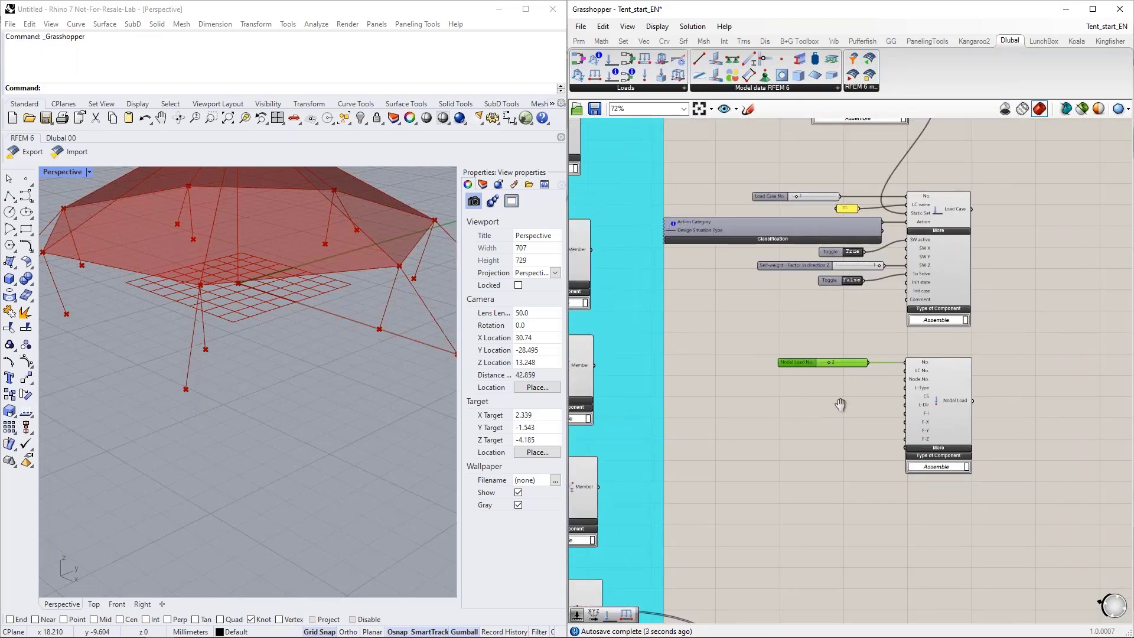
pyautogui.click(930, 384)
pyautogui.press('Delete')
pyautogui.moveTo(901, 409); pyautogui.dragTo(724, 332)
pyautogui.press('Delete')
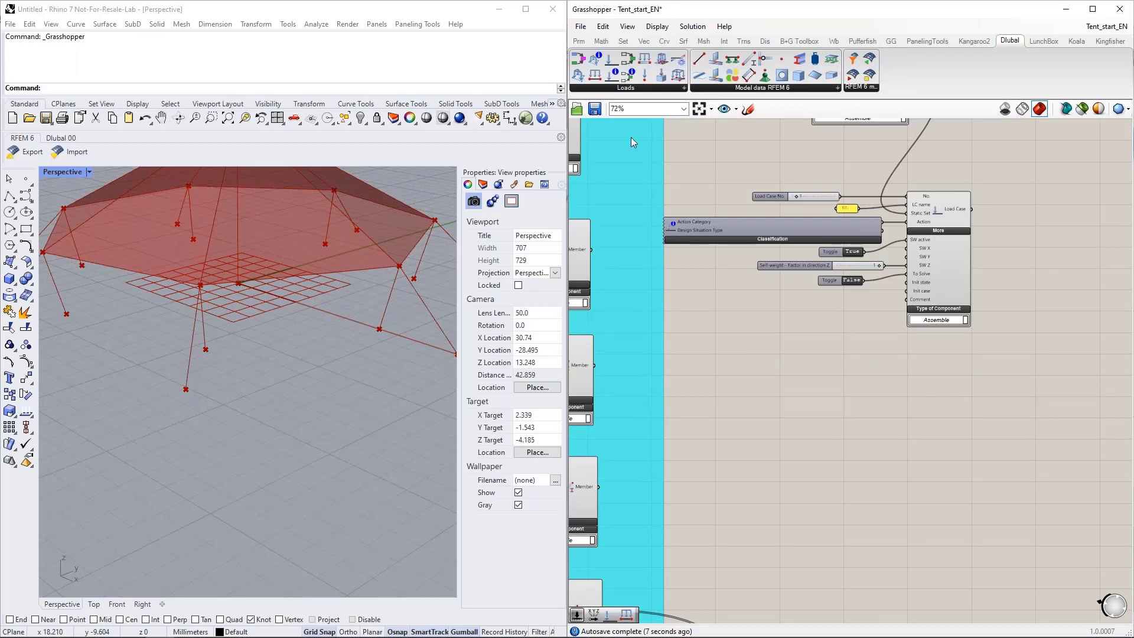
# Place a second Load Case component below the first and feed its No. input with a copied number slider set to 2
pyautogui.moveTo(615, 60); pyautogui.dragTo(934, 400)
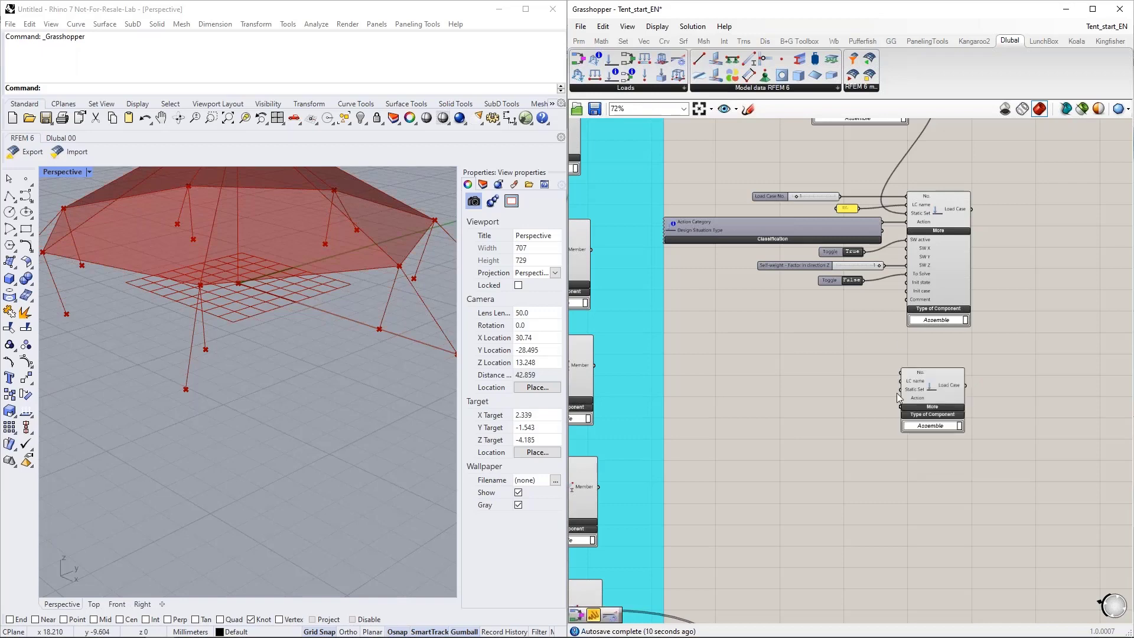
pyautogui.click(809, 194)
pyautogui.hotkey('ctrl', 'c')
pyautogui.hotkey('ctrl', 'v')
pyautogui.moveTo(818, 201); pyautogui.dragTo(900, 372)
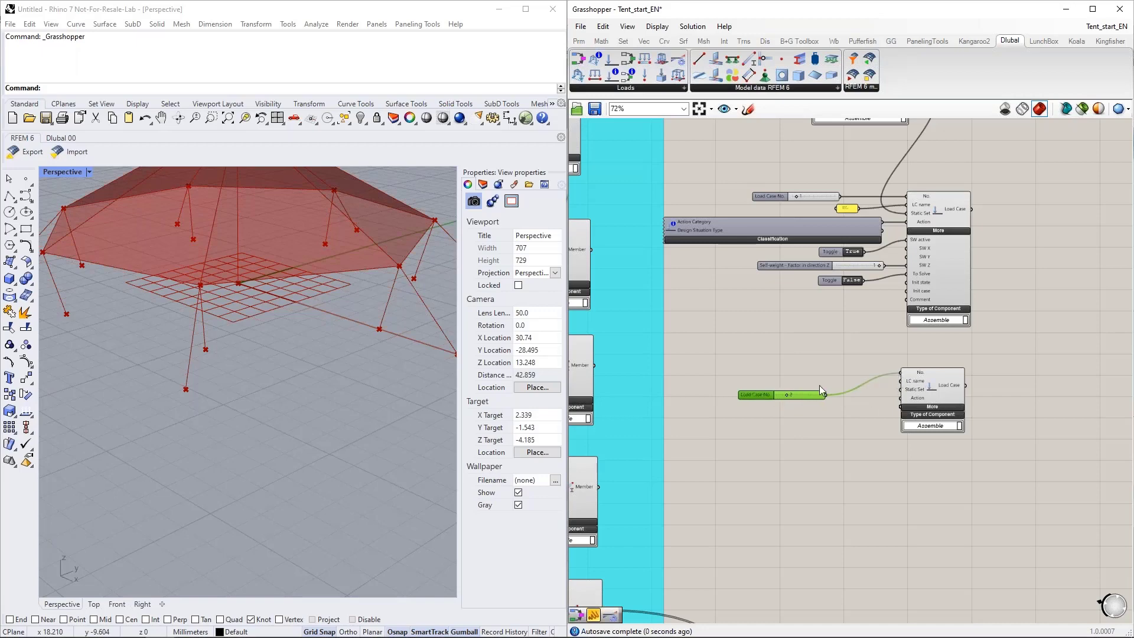
pyautogui.moveTo(810, 394); pyautogui.dragTo(846, 371)
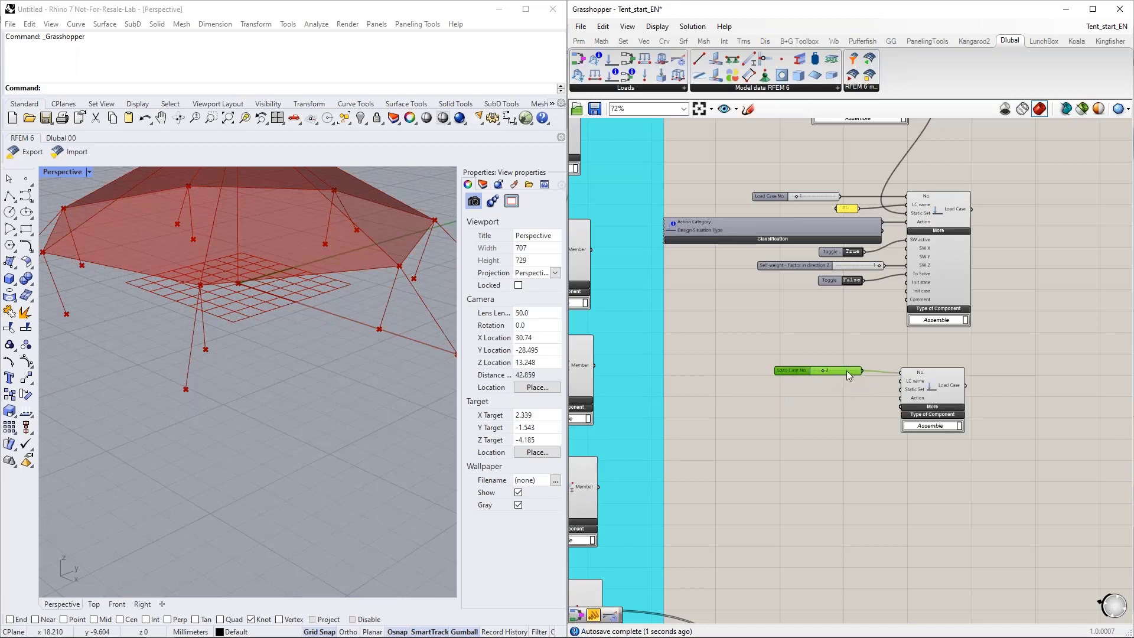
# Add a text panel reading "FF" and wire it to the second Load Case's LC name input
pyautogui.doubleClick(817, 404)
pyautogui.write('"')
pyautogui.press('Return')
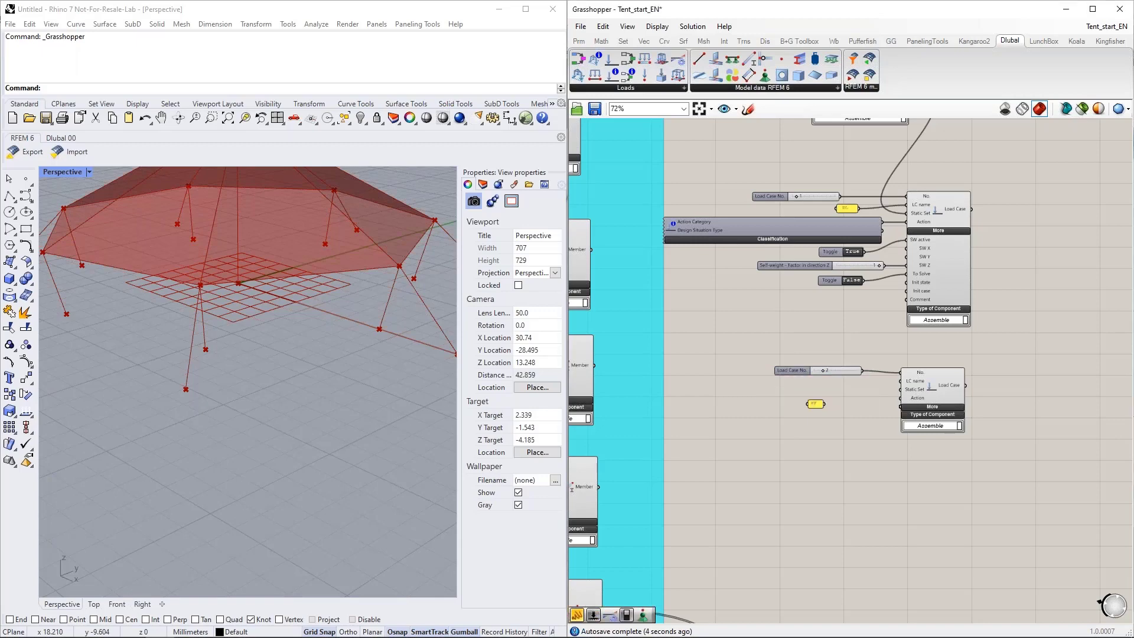
pyautogui.scroll(4, 821, 404)
pyautogui.moveTo(831, 404); pyautogui.dragTo(979, 361)
pyautogui.moveTo(811, 407); pyautogui.dragTo(829, 365)
# Wire the Static Analysis Settings output to the second Load Case's Static Set input
pyautogui.scroll(-4, 829, 448)
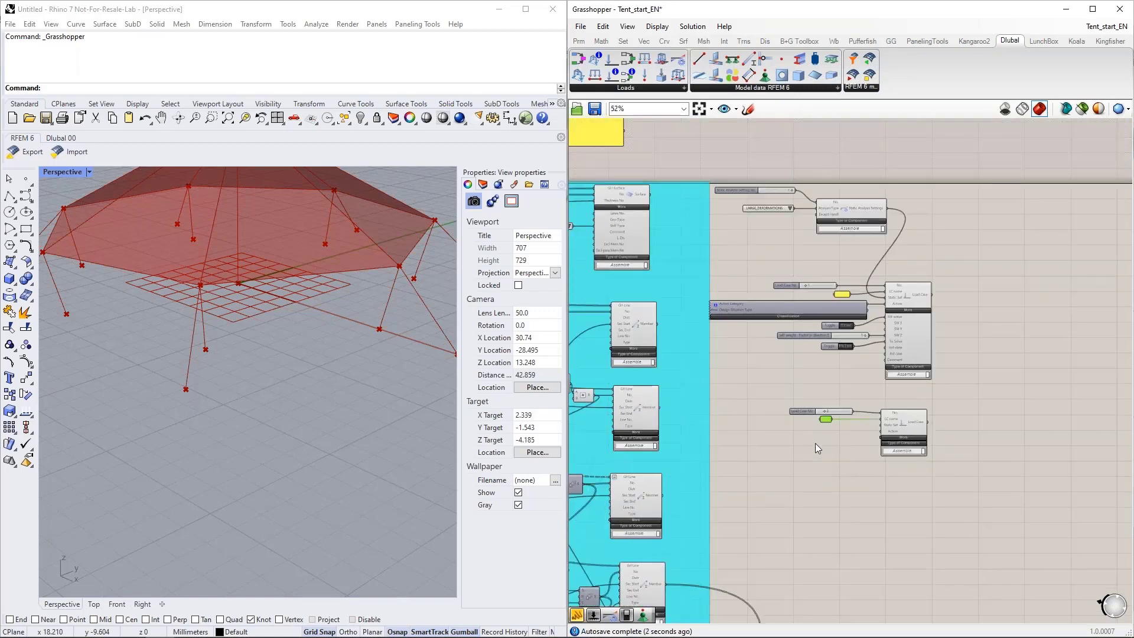
pyautogui.moveTo(888, 210); pyautogui.dragTo(878, 417)
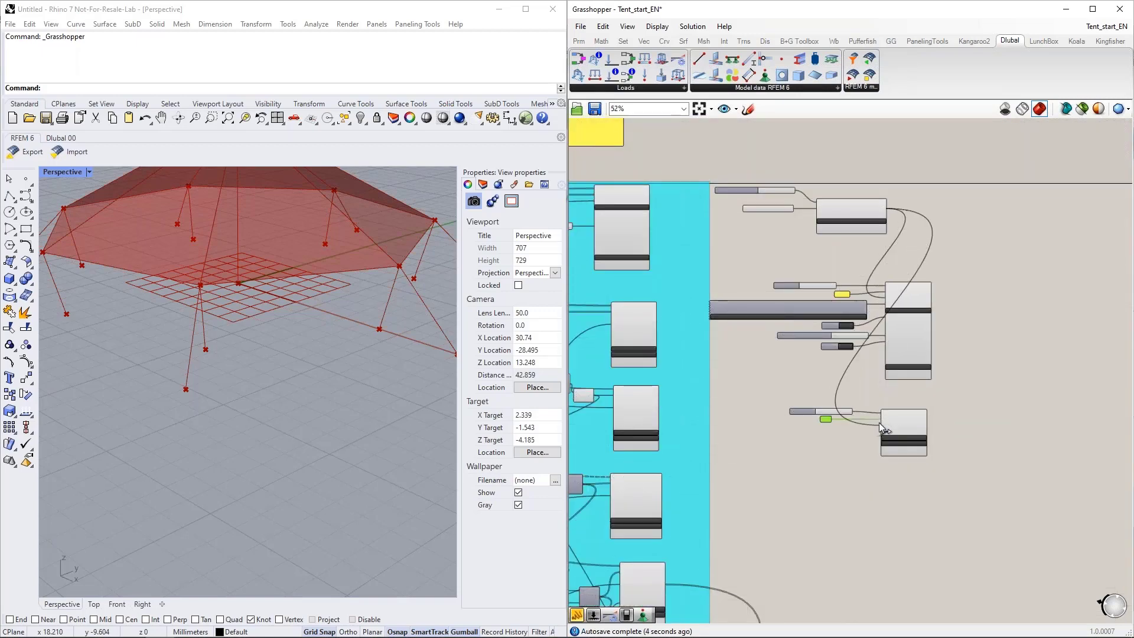
pyautogui.scroll(4, 880, 440)
pyautogui.scroll(-2, 856, 417)
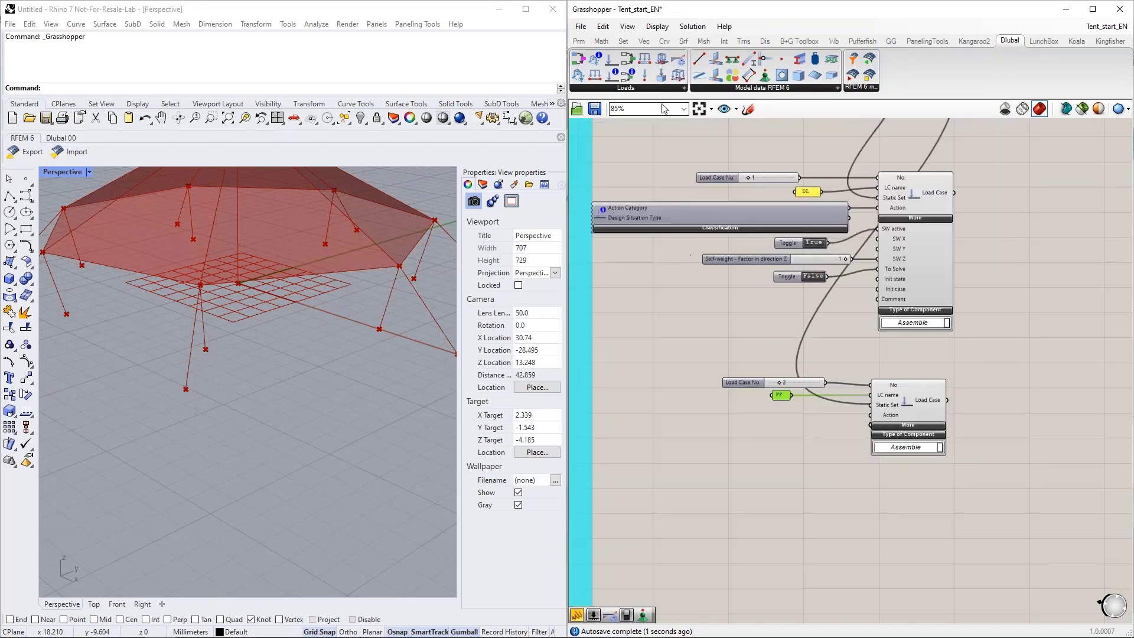
# Add an action classification component near the second Load Case and set its action category to Prestress | P
pyautogui.moveTo(613, 76); pyautogui.dragTo(698, 422)
pyautogui.click(696, 466)
pyautogui.click(688, 489)
pyautogui.click(689, 489)
pyautogui.click(736, 476)
pyautogui.click(748, 505)
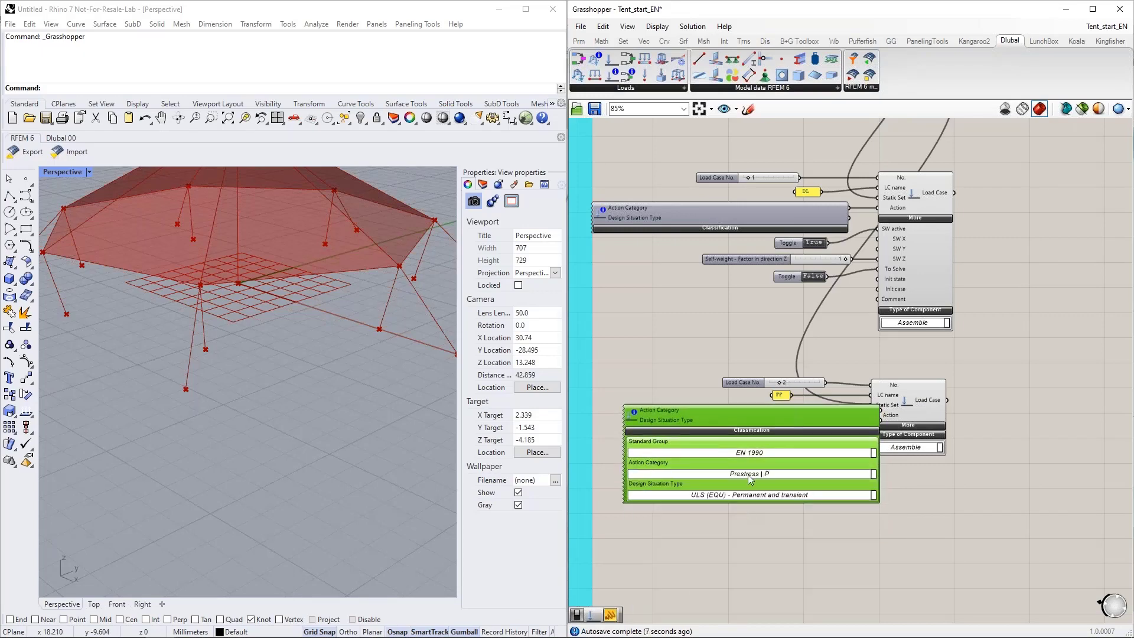
# Collapse and align the prestress classification component, and wire its Action Category to the second Load Case's Action input
pyautogui.moveTo(763, 420); pyautogui.dragTo(722, 430)
pyautogui.click(731, 454)
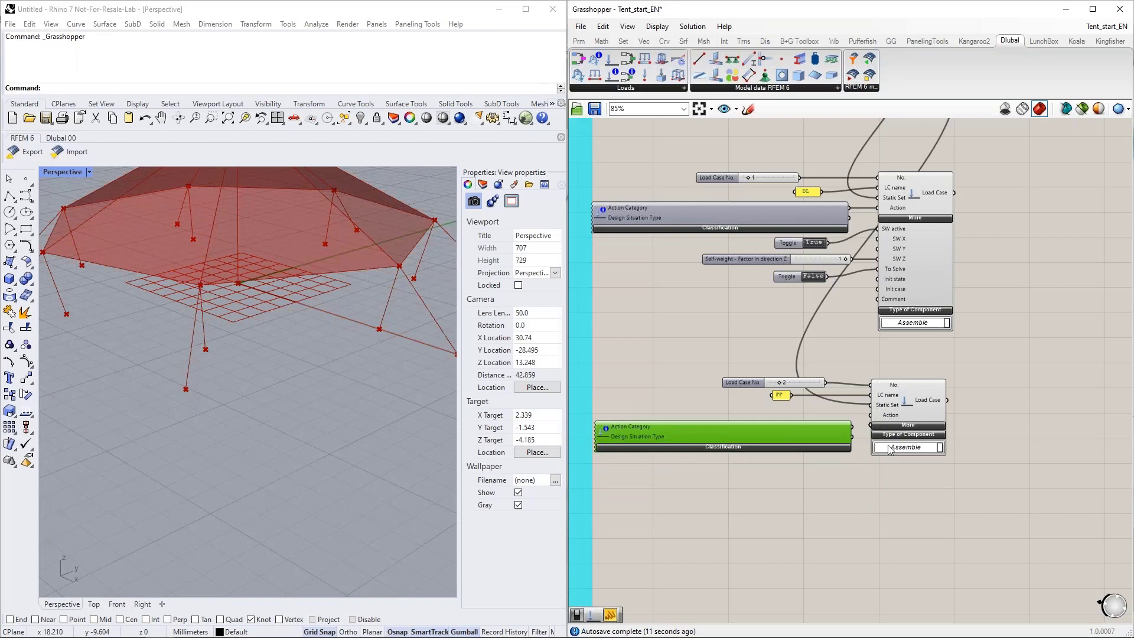
pyautogui.scroll(2, 848, 443)
pyautogui.moveTo(853, 420); pyautogui.dragTo(874, 394)
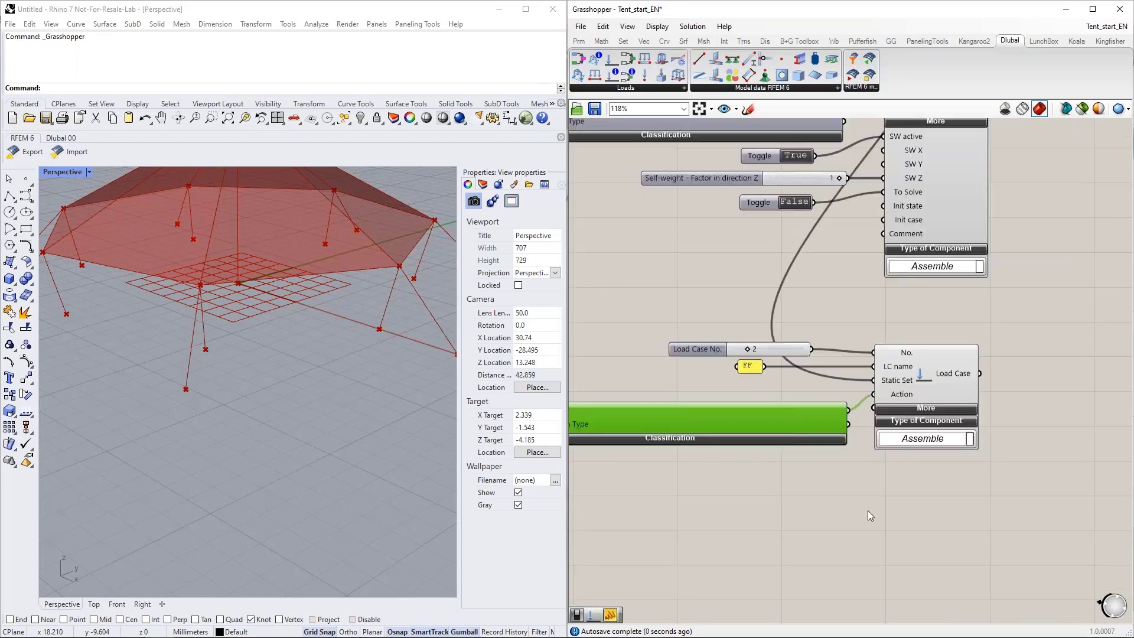
pyautogui.moveTo(867, 509); pyautogui.dragTo(891, 423, button='right')
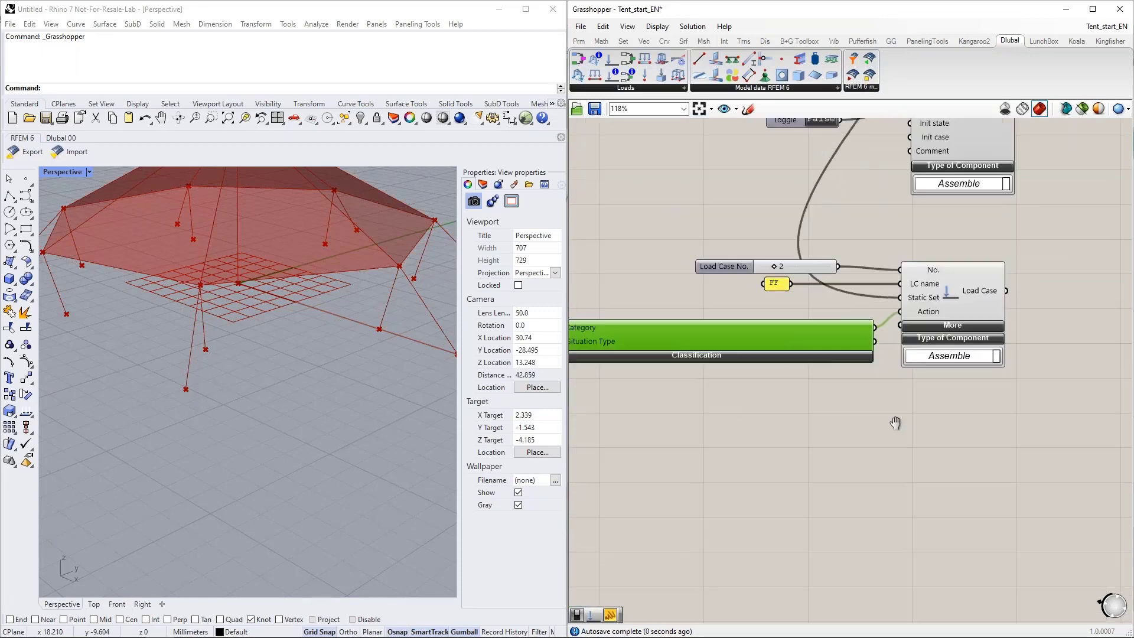
pyautogui.click(956, 321)
pyautogui.click(947, 322)
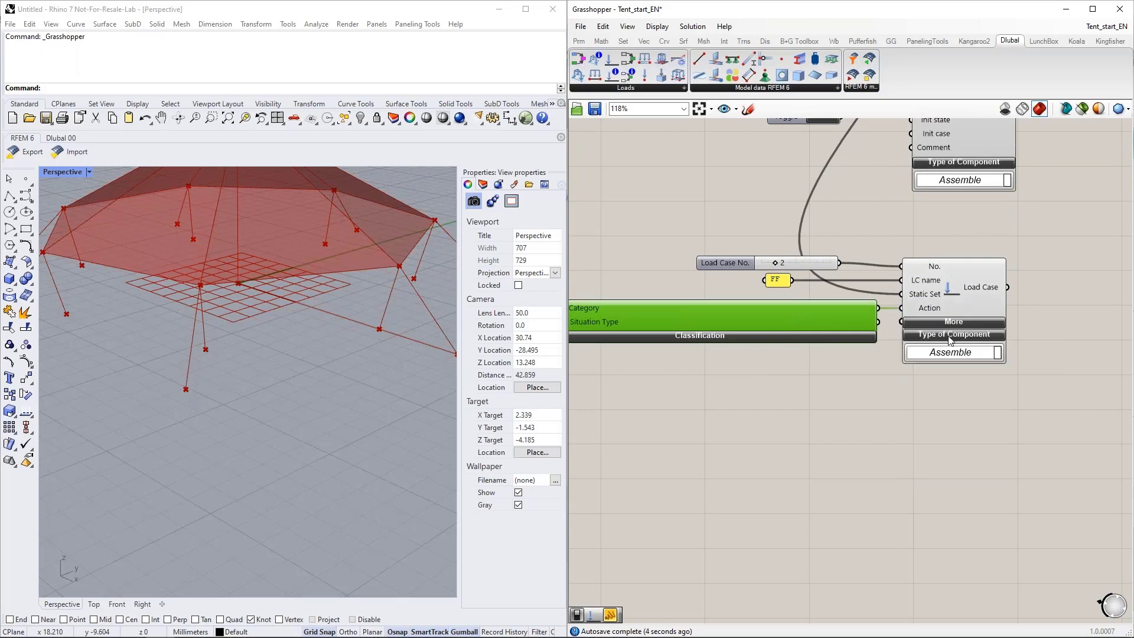
# Place a third Load Case component below the second and feed its No. input with a copied number slider set to 3
pyautogui.scroll(-2, 920, 427)
pyautogui.scroll(-1, 968, 398)
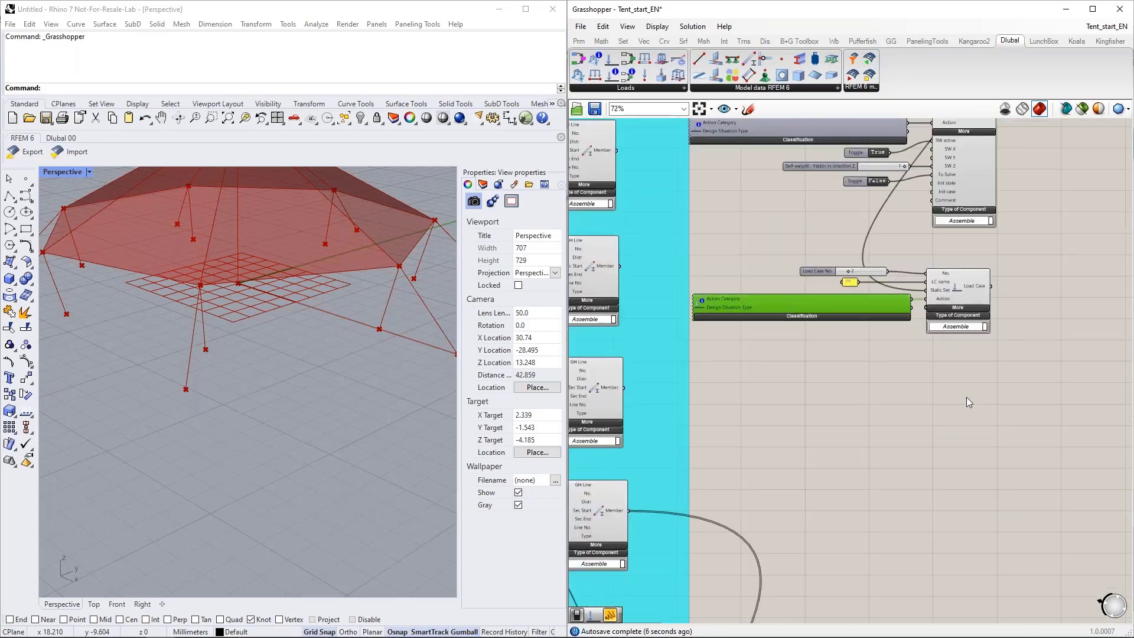
pyautogui.moveTo(967, 398); pyautogui.dragTo(917, 430, button='right')
pyautogui.moveTo(612, 66); pyautogui.dragTo(916, 440)
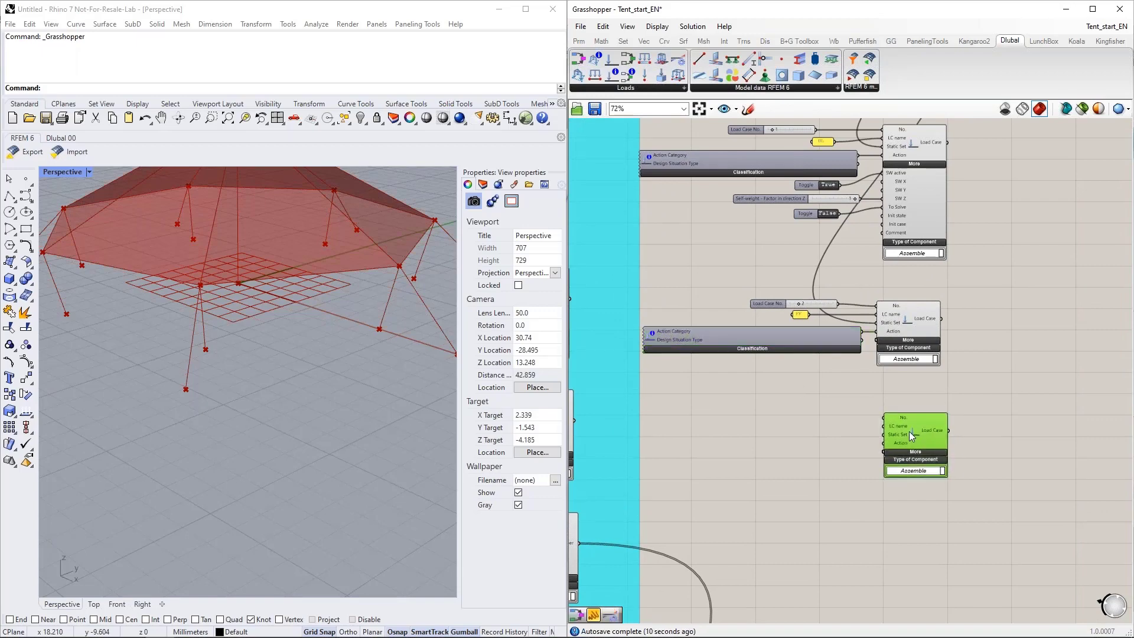
pyautogui.click(770, 306)
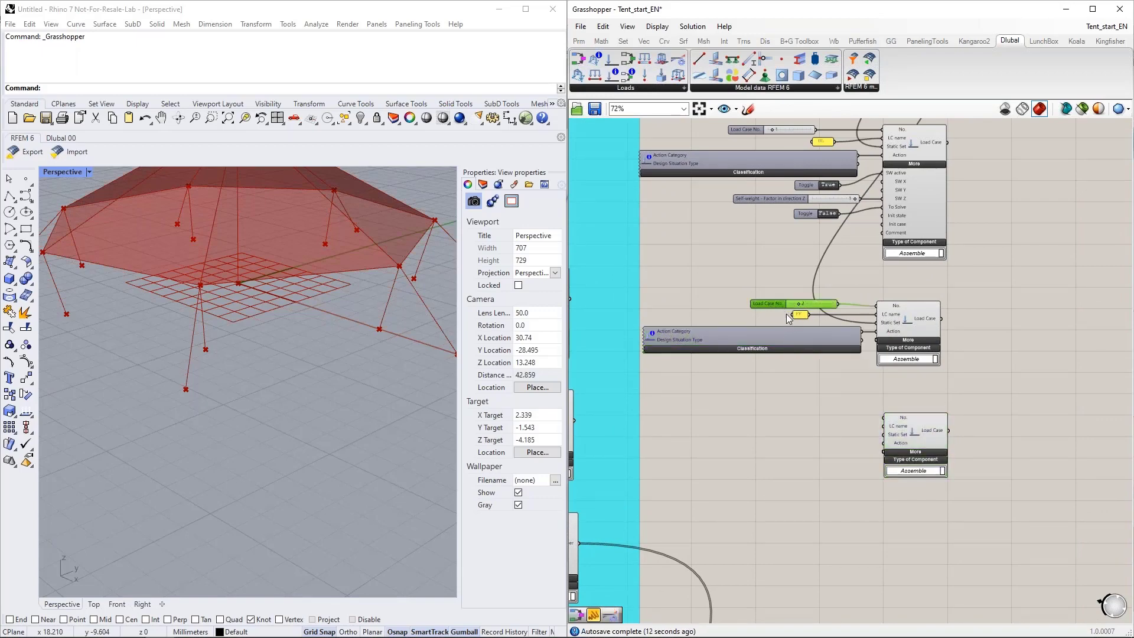
pyautogui.hotkey('ctrl', 'c')
pyautogui.hotkey('ctrl', 'v')
pyautogui.moveTo(813, 308); pyautogui.dragTo(806, 411)
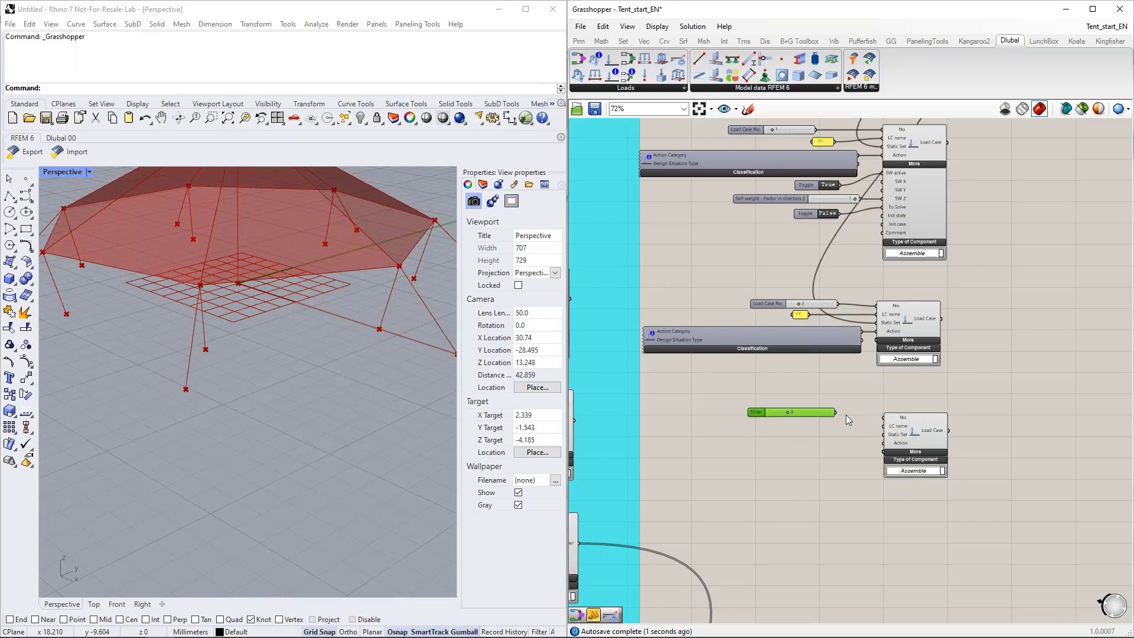
pyautogui.moveTo(886, 424); pyautogui.dragTo(885, 421)
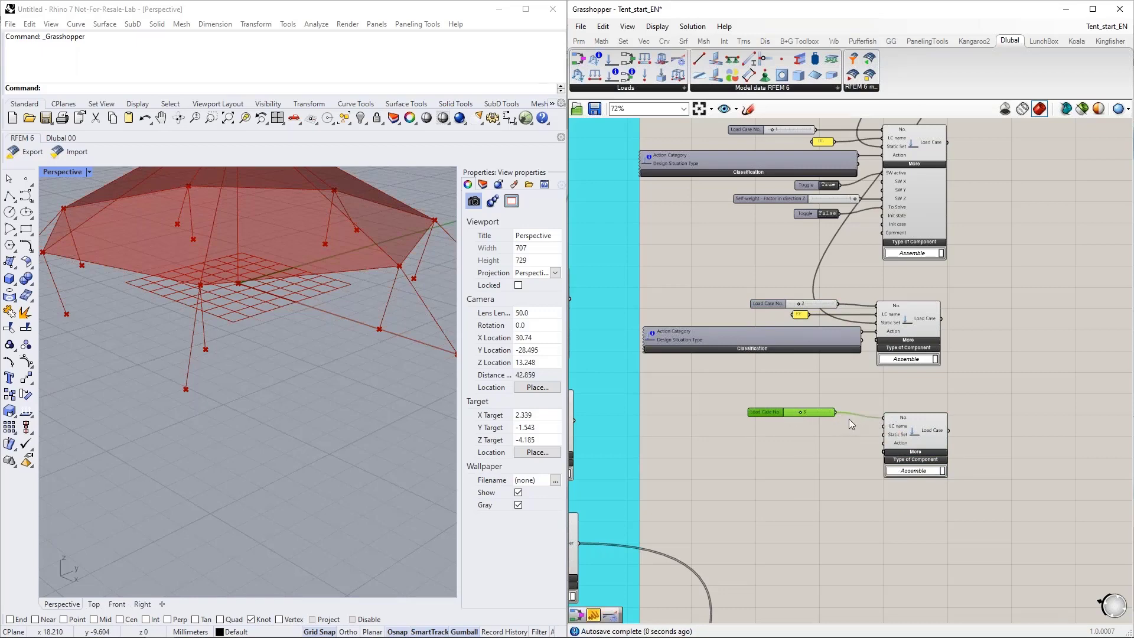
# Add a text panel reading Snow beside the third Load Case and wire it to the LC name input
pyautogui.doubleClick(774, 434)
pyautogui.write('"SNow')
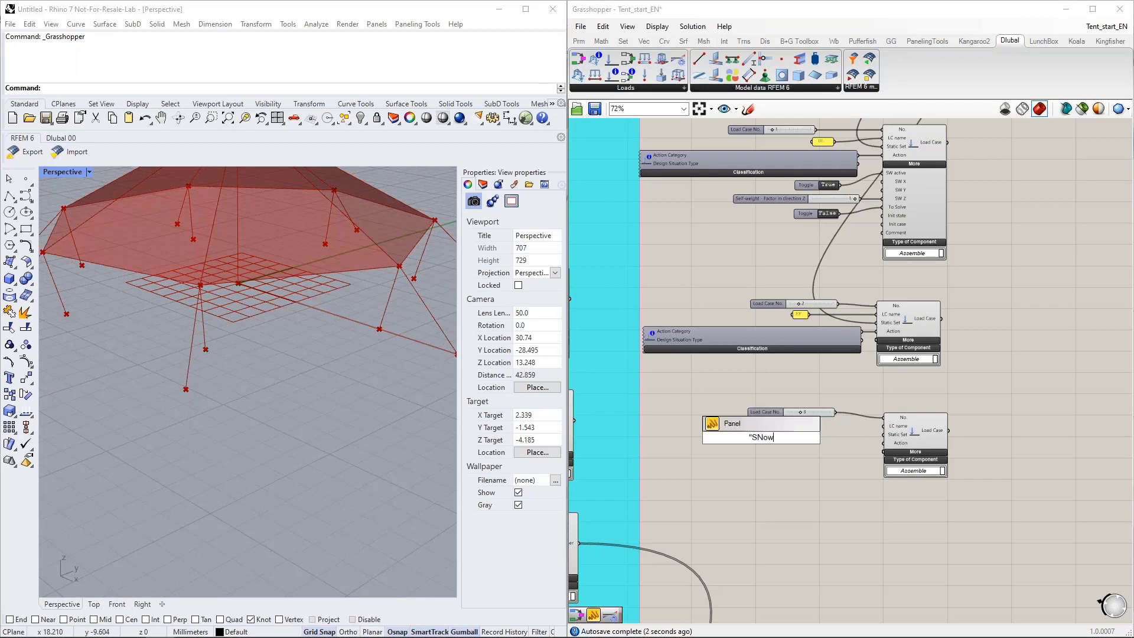
pyautogui.press('BackSpace')
pyautogui.press('BackSpace')
pyautogui.press('BackSpace')
pyautogui.write('now')
pyautogui.press('Return')
pyautogui.scroll(5, 777, 438)
pyautogui.moveTo(768, 431); pyautogui.dragTo(817, 407)
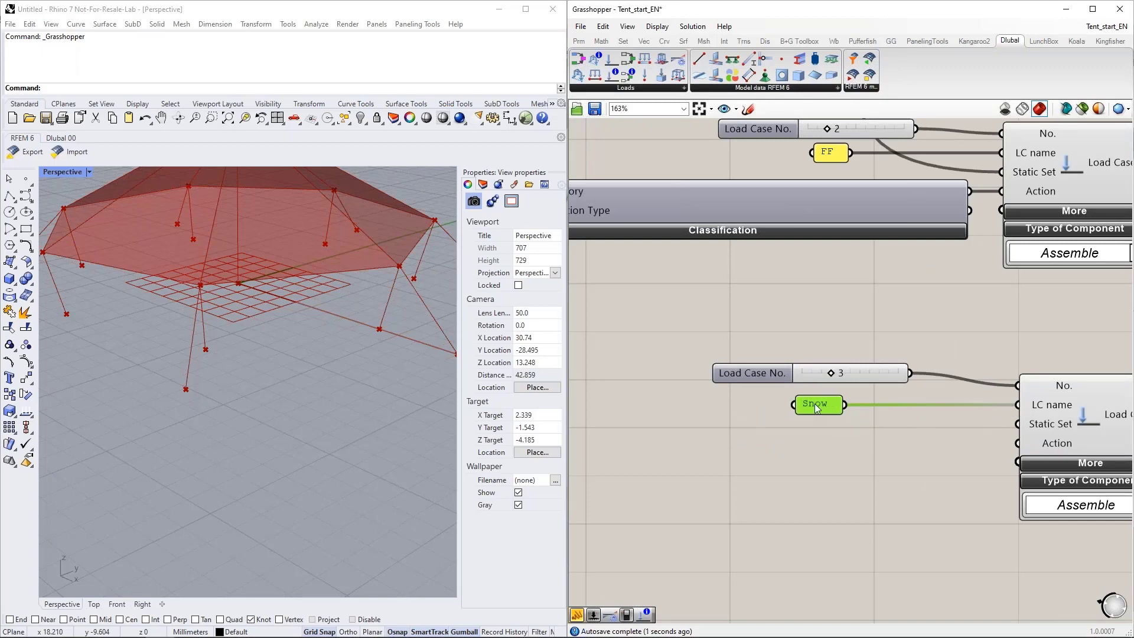
# Wire the Static Analysis Settings output to the third Load Case's Static Set input
pyautogui.scroll(-6, 816, 408)
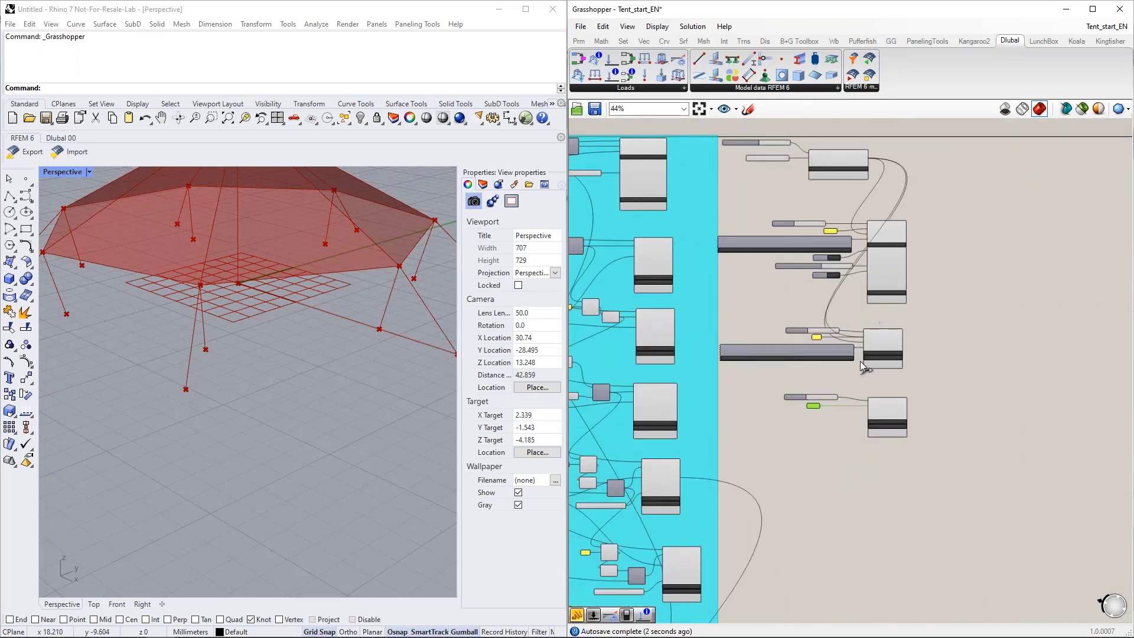
pyautogui.scroll(6, 860, 431)
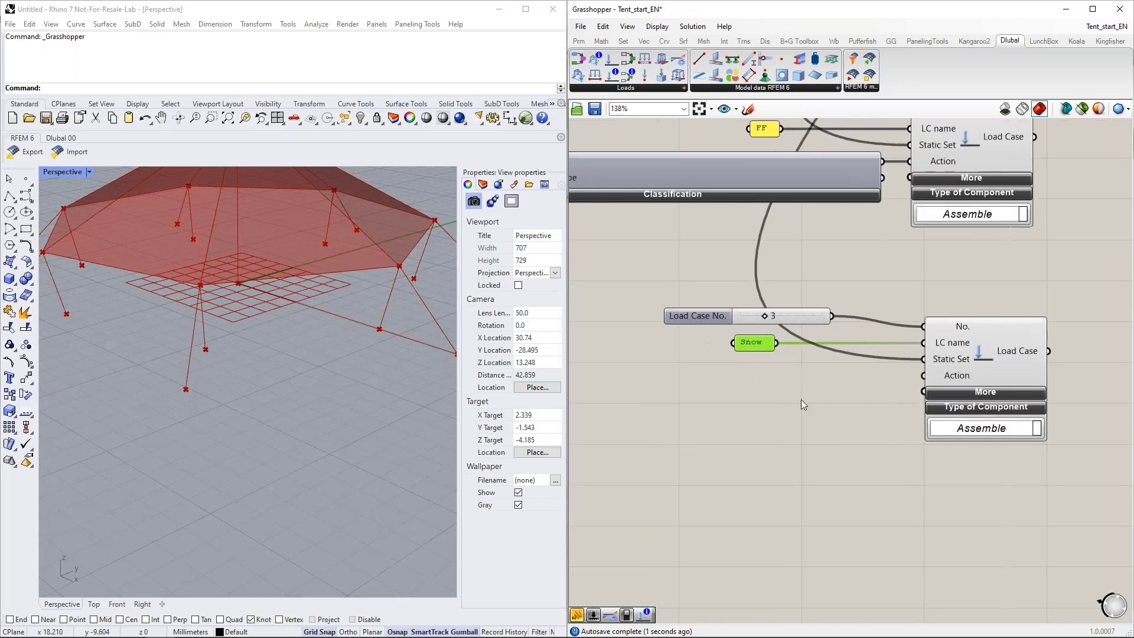
pyautogui.scroll(-2, 763, 391)
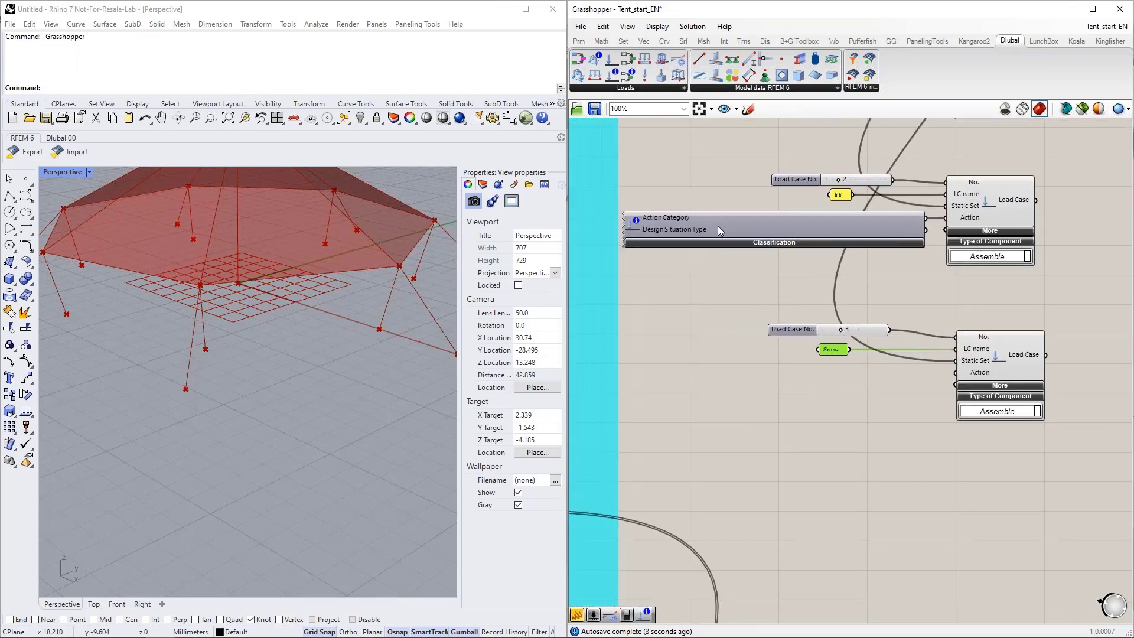
# Copy the second load case's classification component below the Snow panel and set its action category to Snow/Ice loads - H <= 1000 m | Qs
pyautogui.click(718, 226)
pyautogui.hotkey('ctrl', 'c')
pyautogui.hotkey('ctrl', 'v')
pyautogui.moveTo(739, 231); pyautogui.dragTo(739, 401)
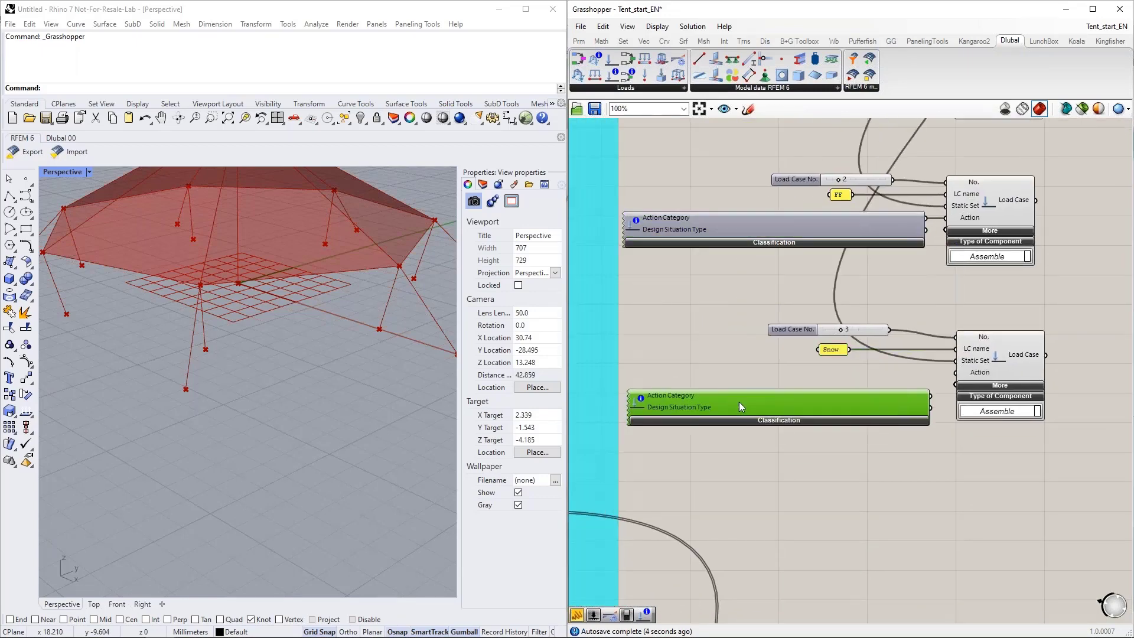
pyautogui.click(742, 420)
pyautogui.moveTo(929, 470); pyautogui.dragTo(913, 258, button='right')
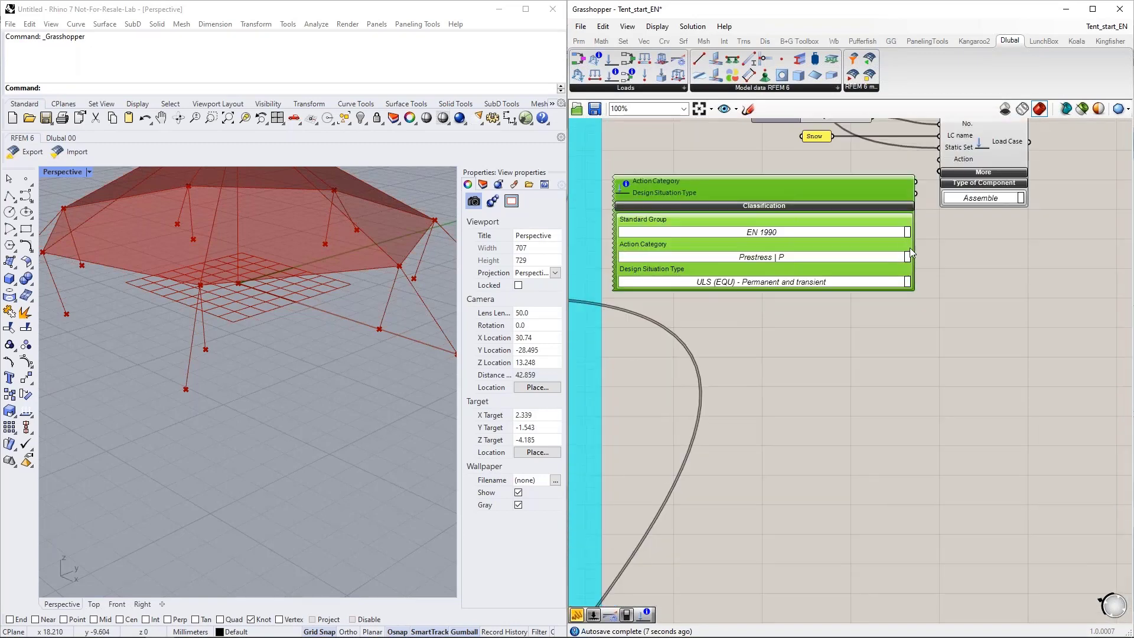
pyautogui.click(908, 257)
pyautogui.scroll(-3, 909, 345)
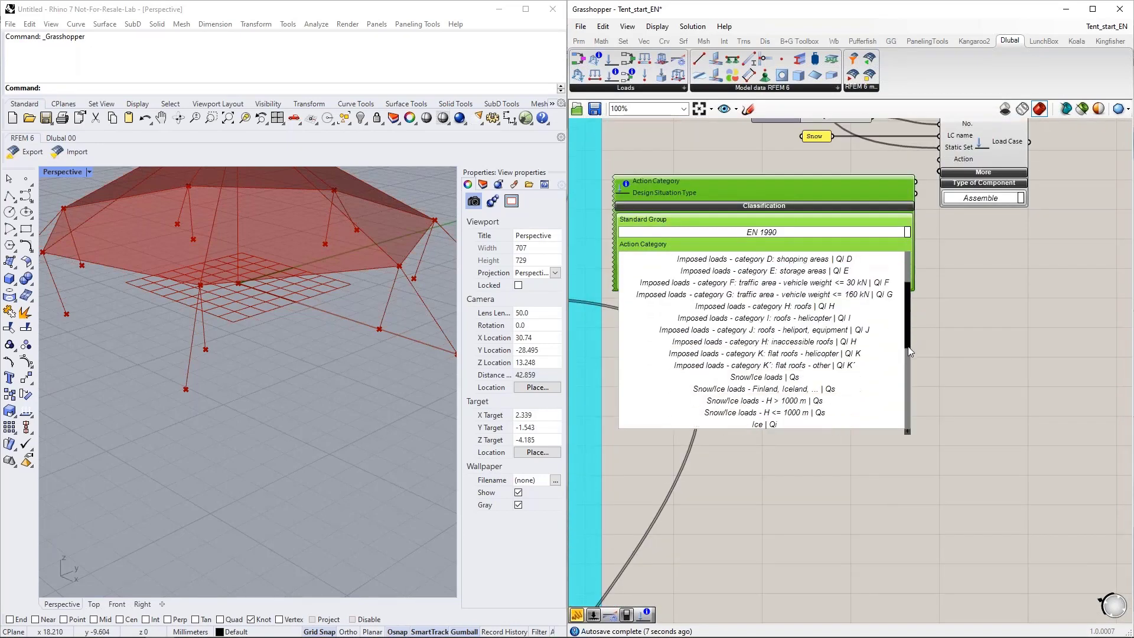
pyautogui.click(770, 389)
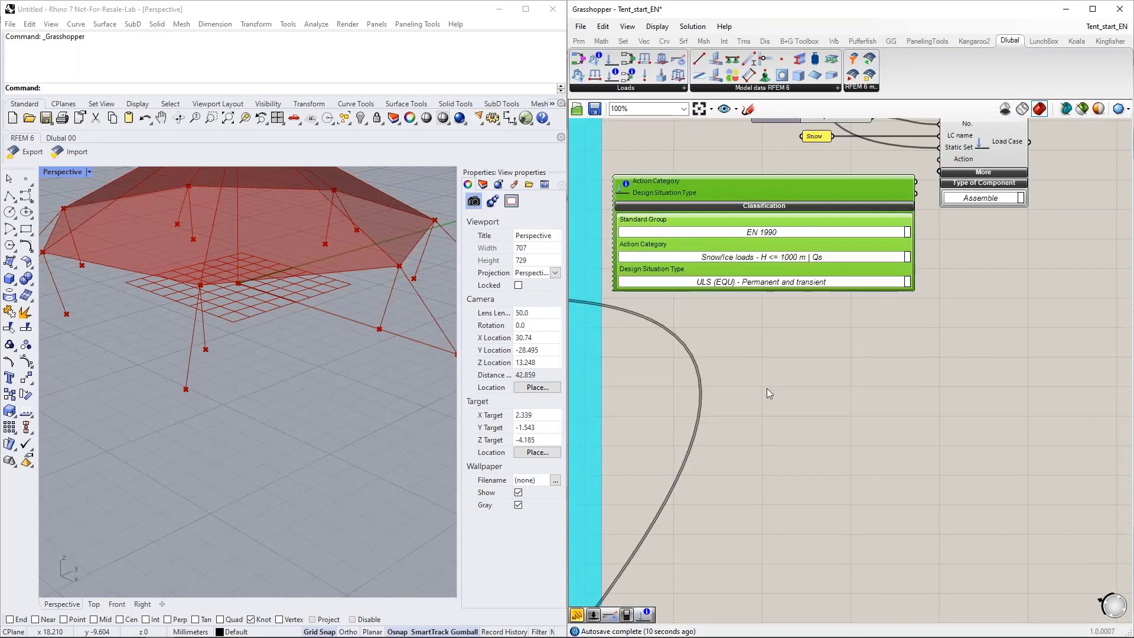
# Collapse the snow classification component, wire its Action Category to the third Load Case's Action input, and align it with that input
pyautogui.moveTo(813, 317); pyautogui.dragTo(779, 451, button='right')
pyautogui.click(856, 341)
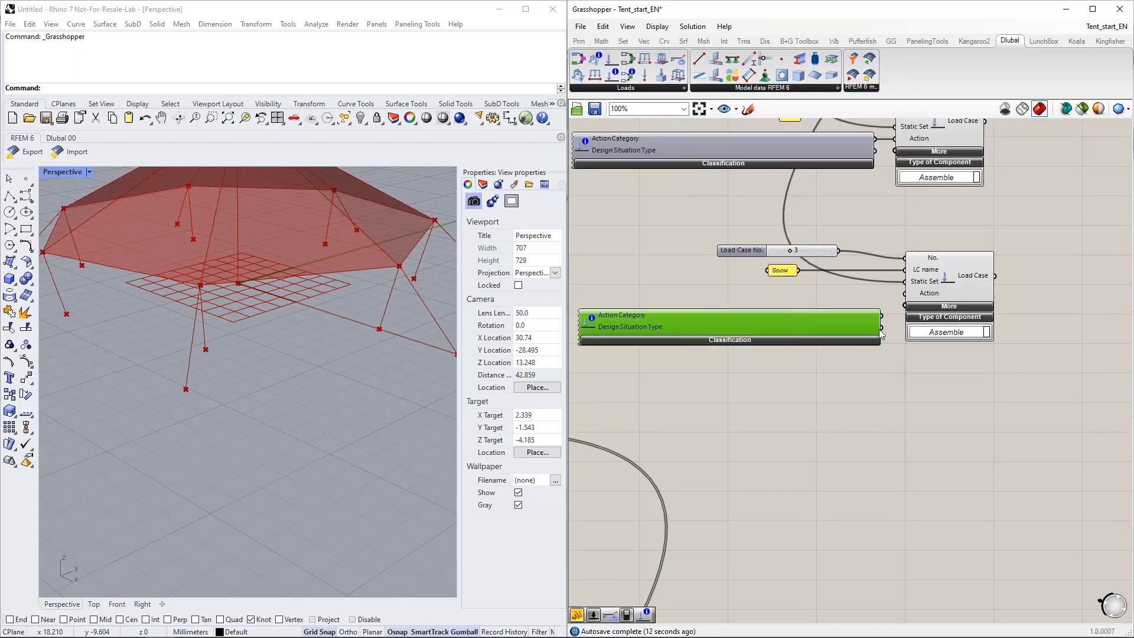
pyautogui.moveTo(881, 316); pyautogui.dragTo(904, 293)
pyautogui.moveTo(840, 325); pyautogui.dragTo(839, 311)
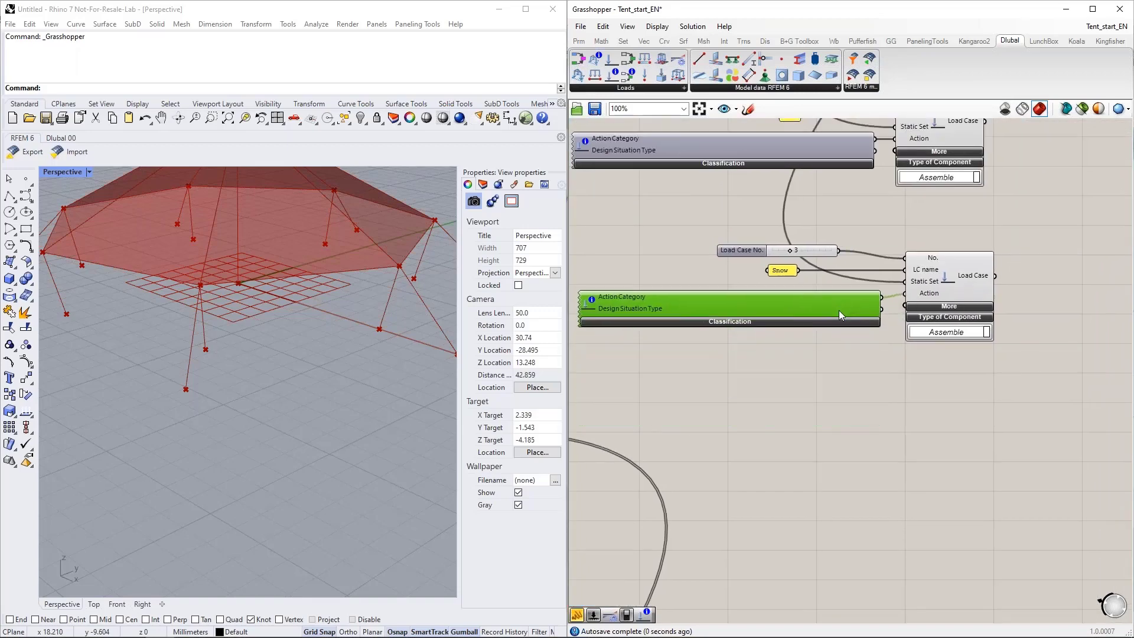
# Expand the third Load Case's additional inputs and wire a copy of the False toggle to its To Solve input
pyautogui.click(957, 306)
pyautogui.moveTo(830, 453); pyautogui.dragTo(820, 551, button='right')
pyautogui.moveTo(718, 342); pyautogui.dragTo(745, 439, button='right')
pyautogui.click(813, 172)
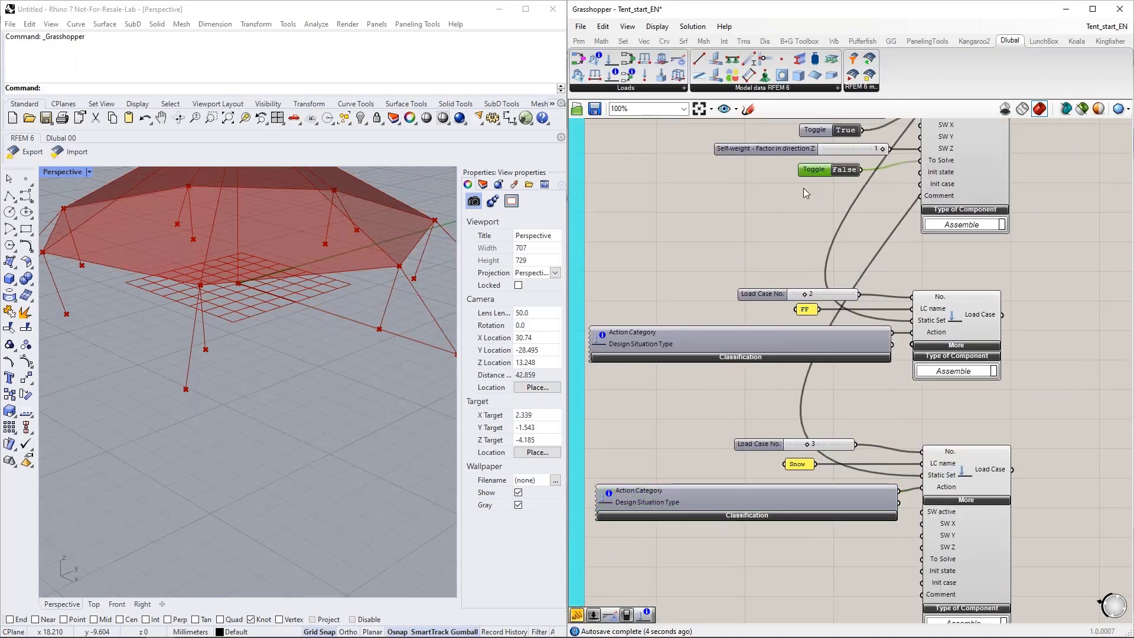
pyautogui.hotkey('ctrl', 'v')
pyautogui.moveTo(827, 180); pyautogui.dragTo(795, 576)
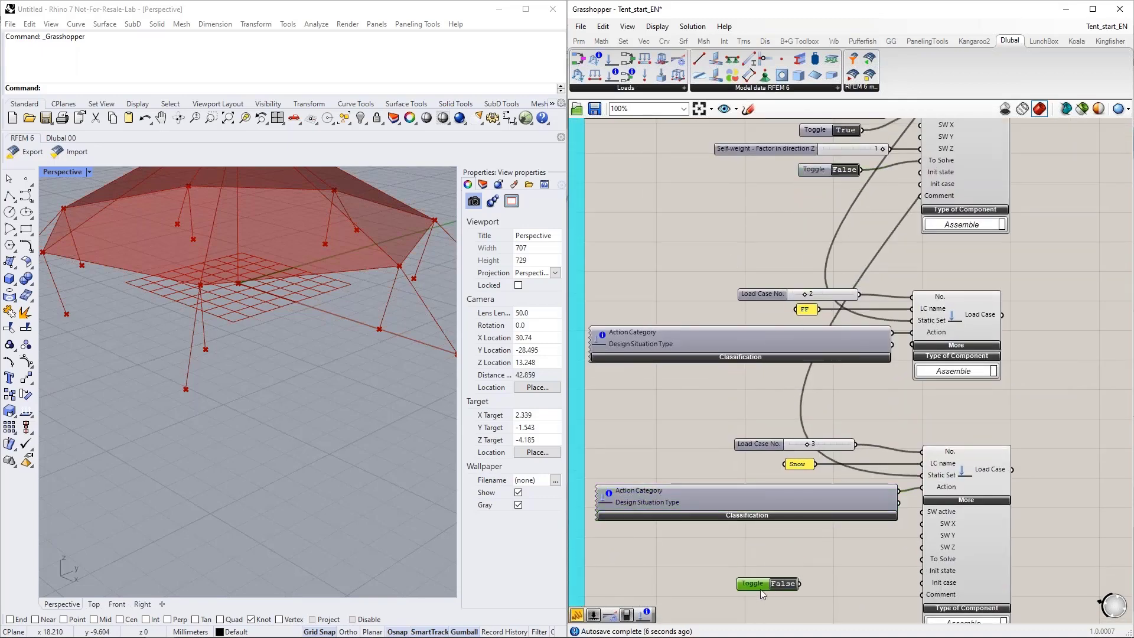
pyautogui.scroll(3, 768, 576)
pyautogui.moveTo(760, 484); pyautogui.dragTo(949, 448)
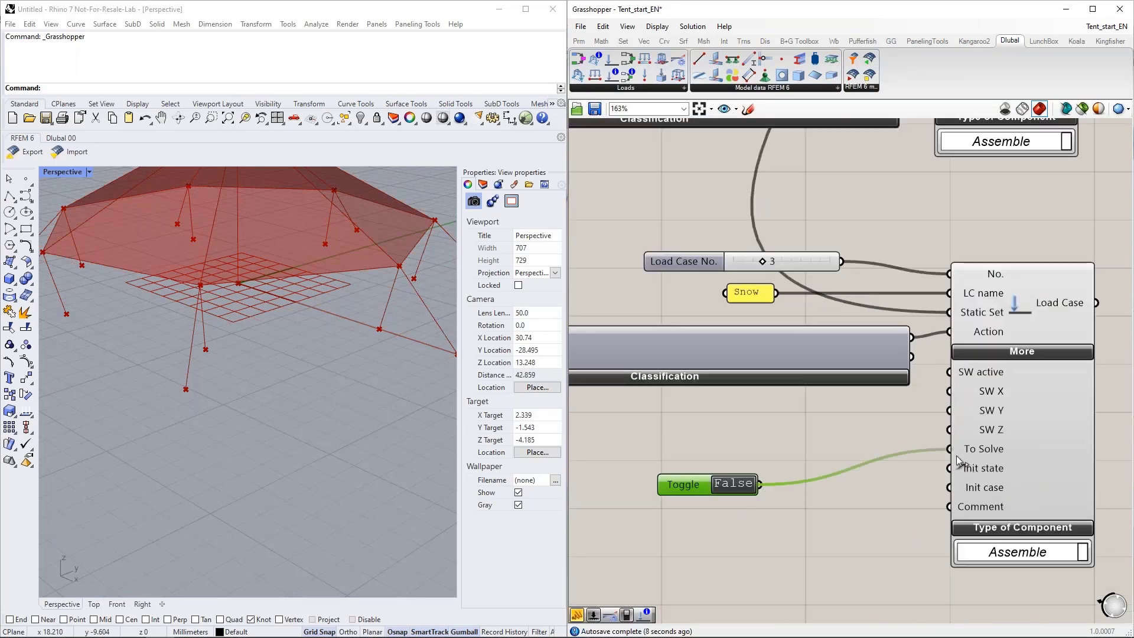
pyautogui.moveTo(691, 479); pyautogui.dragTo(774, 449)
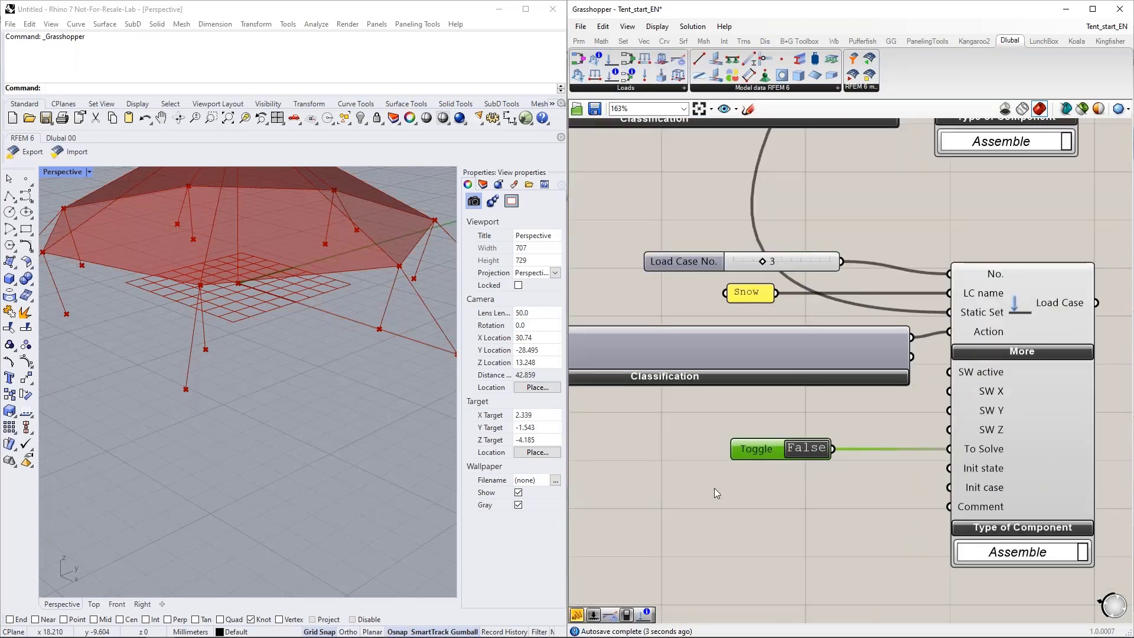
# Switch to RFEM and examine the load combination settings and the available design situation types in Load Cases & Combinations
pyautogui.scroll(-3, 715, 488)
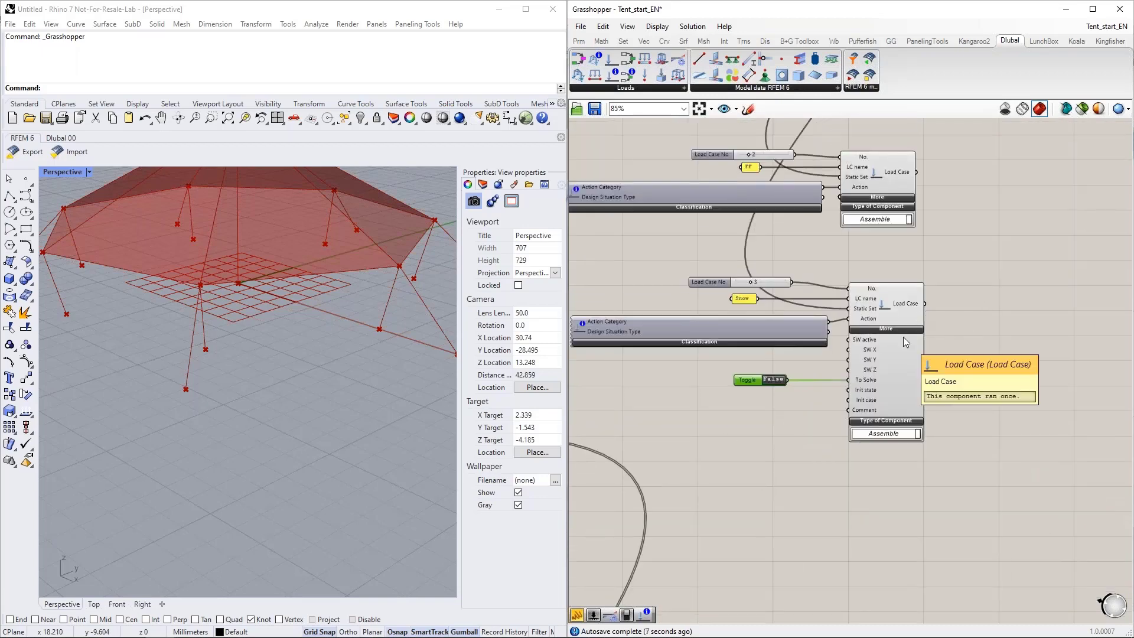
pyautogui.scroll(-1, 912, 361)
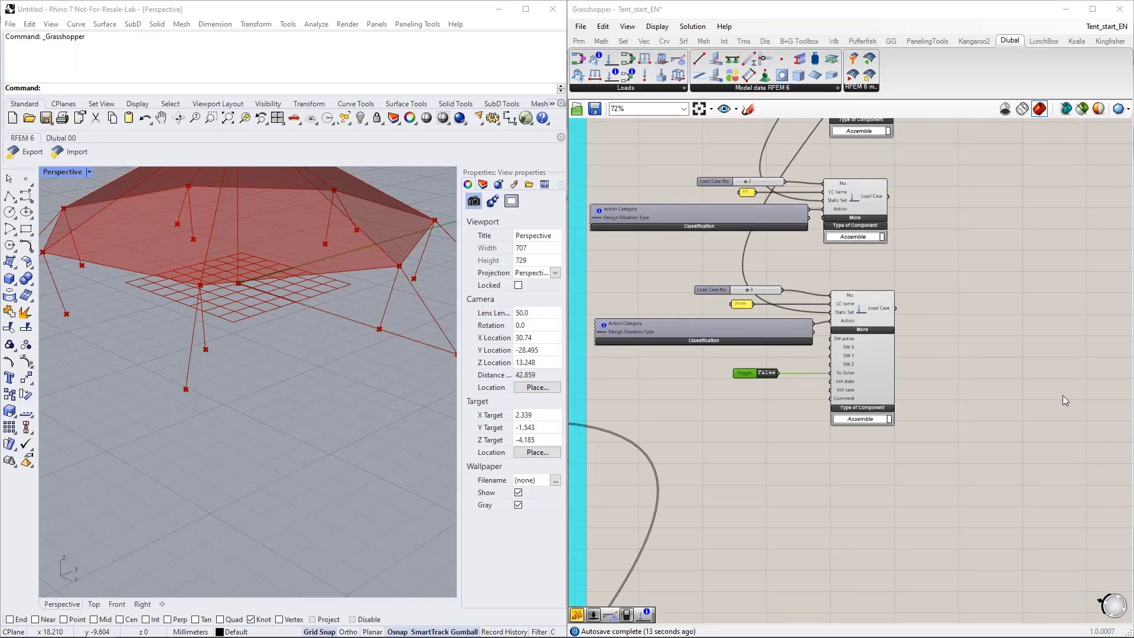
pyautogui.moveTo(834, 550); pyautogui.dragTo(786, 332, button='right')
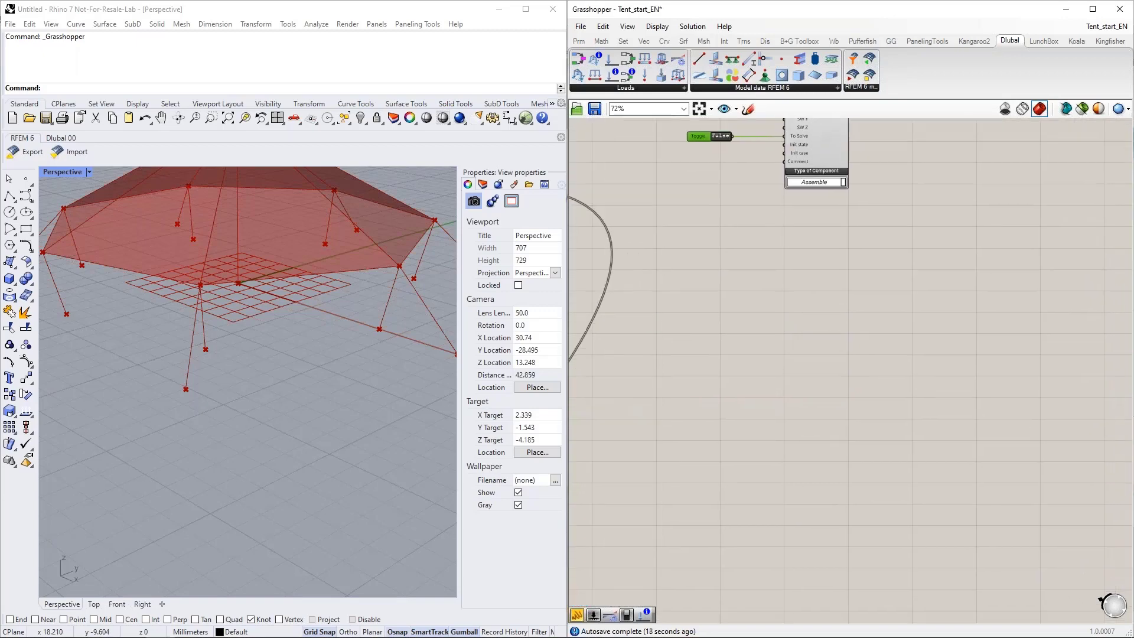
pyautogui.moveTo(198, 629)
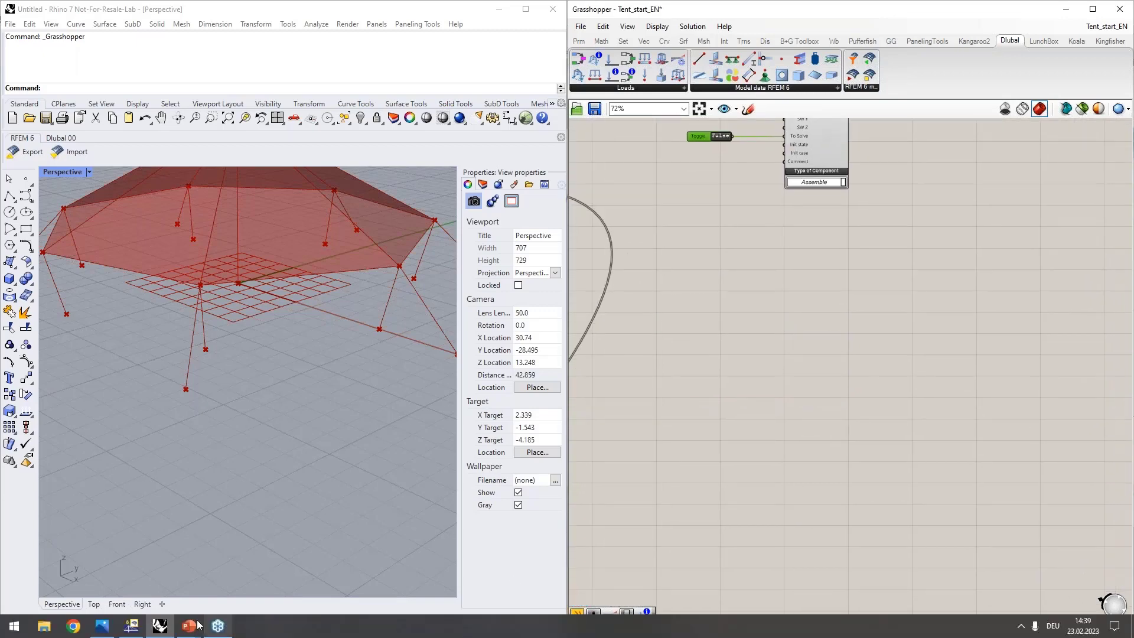
pyautogui.click(130, 630)
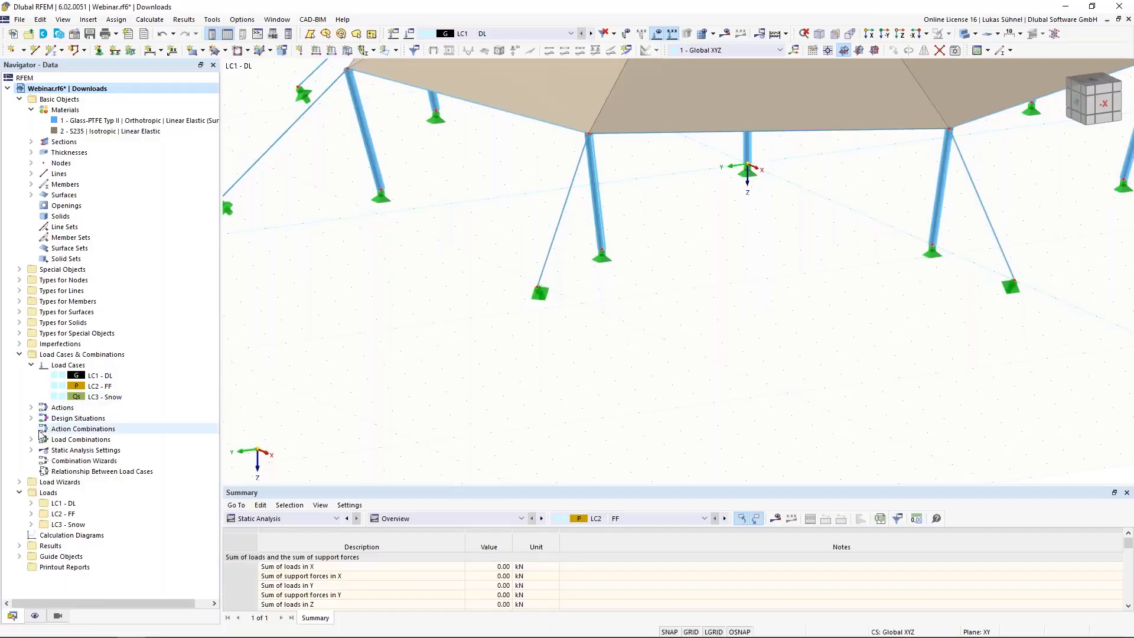
pyautogui.doubleClick(82, 451)
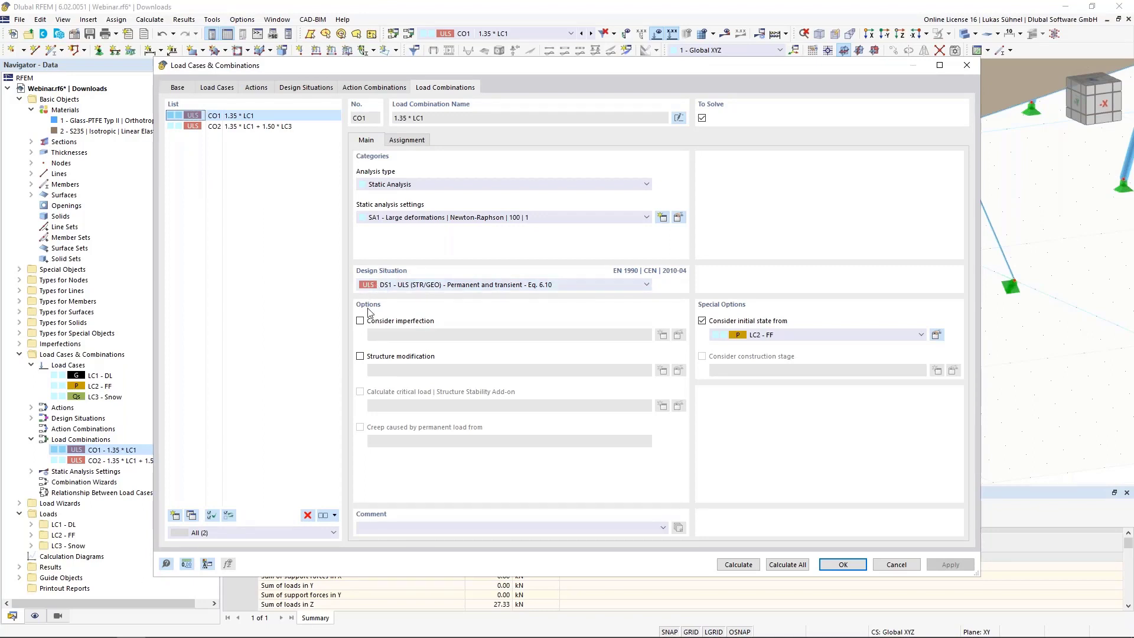
pyautogui.click(304, 88)
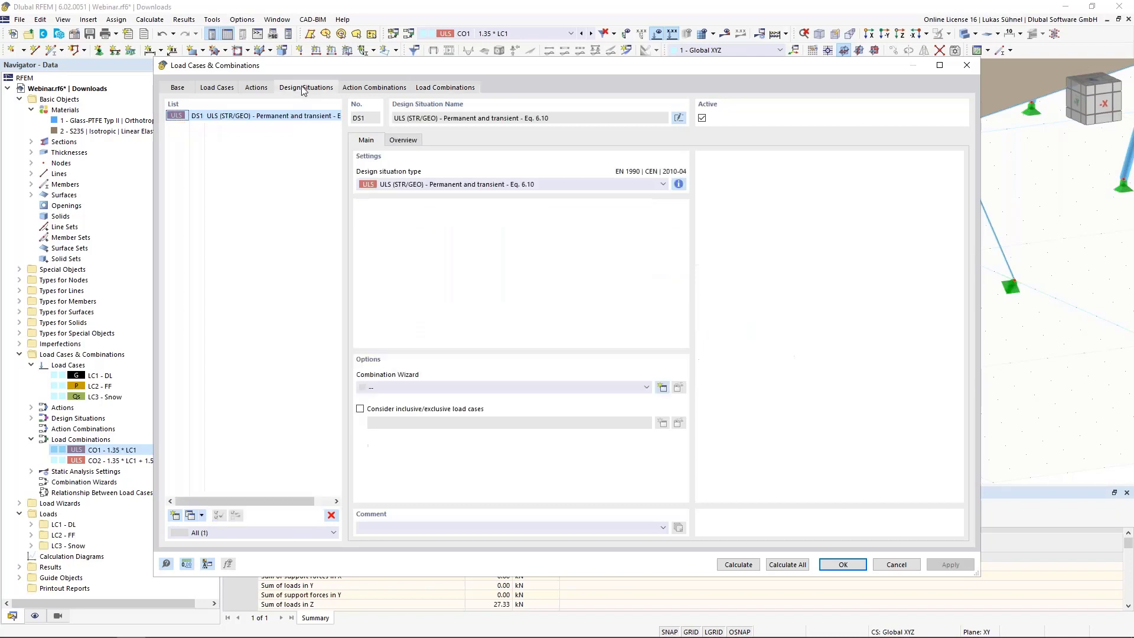
pyautogui.click(383, 185)
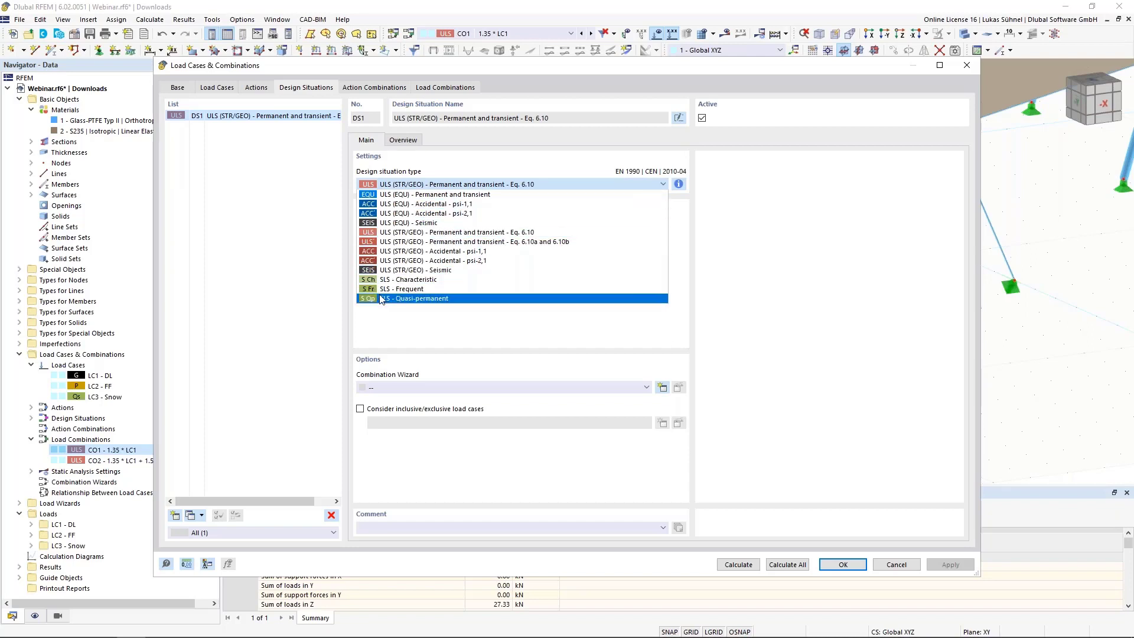
pyautogui.click(438, 172)
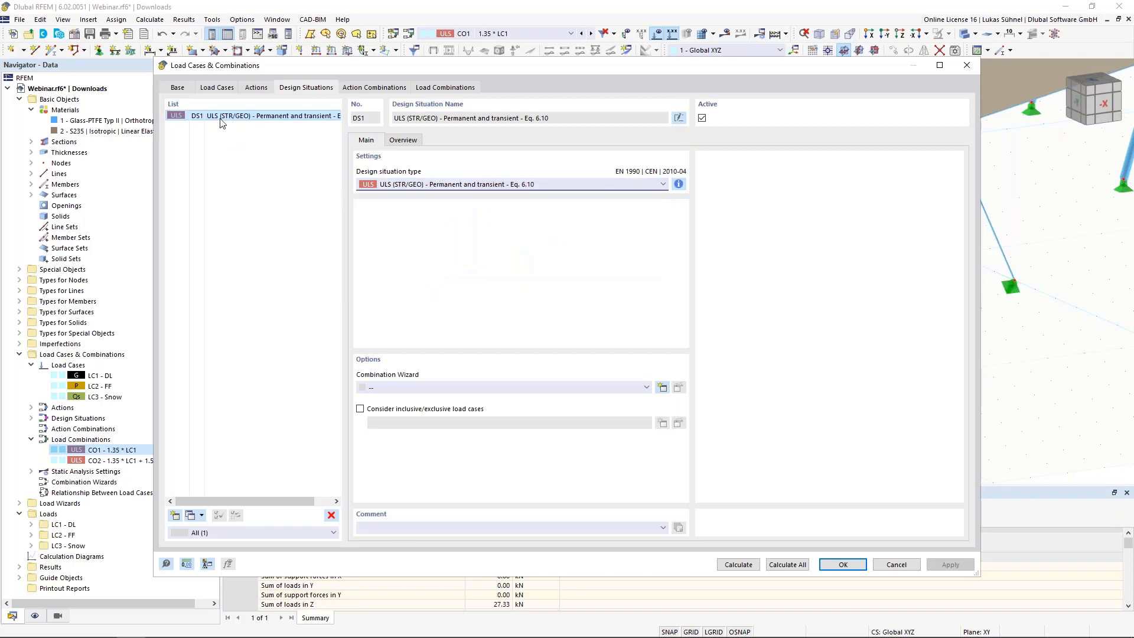
pyautogui.click(896, 565)
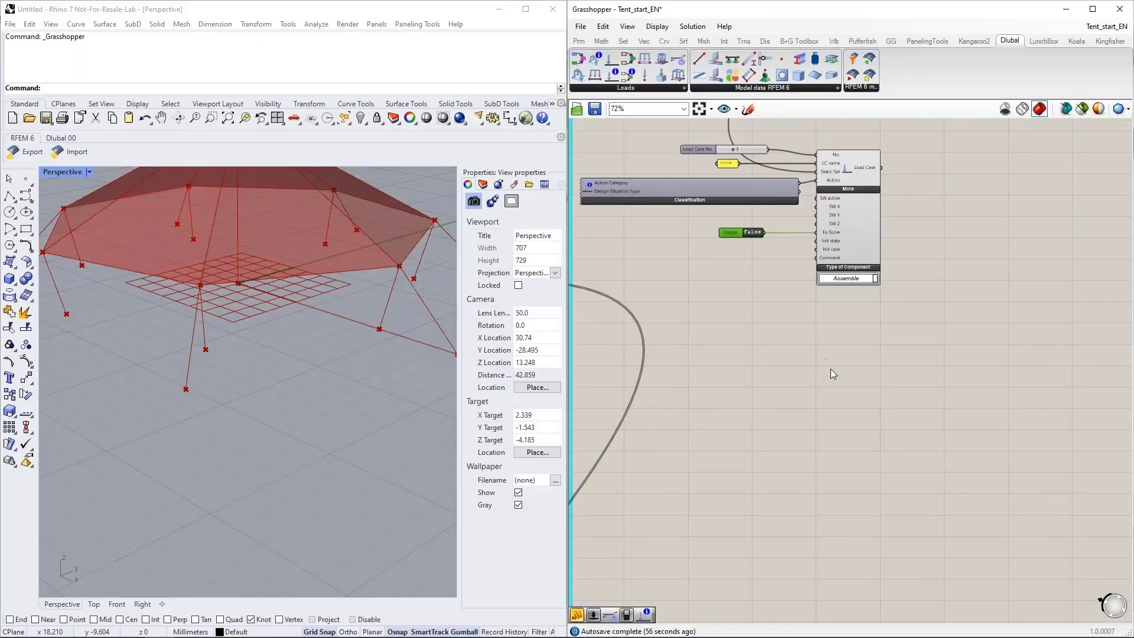
# Place a Design Situation component below the third Load Case in Grasshopper and feed its No. input with a number slider set to 1
pyautogui.moveTo(763, 336); pyautogui.dragTo(794, 396, button='right')
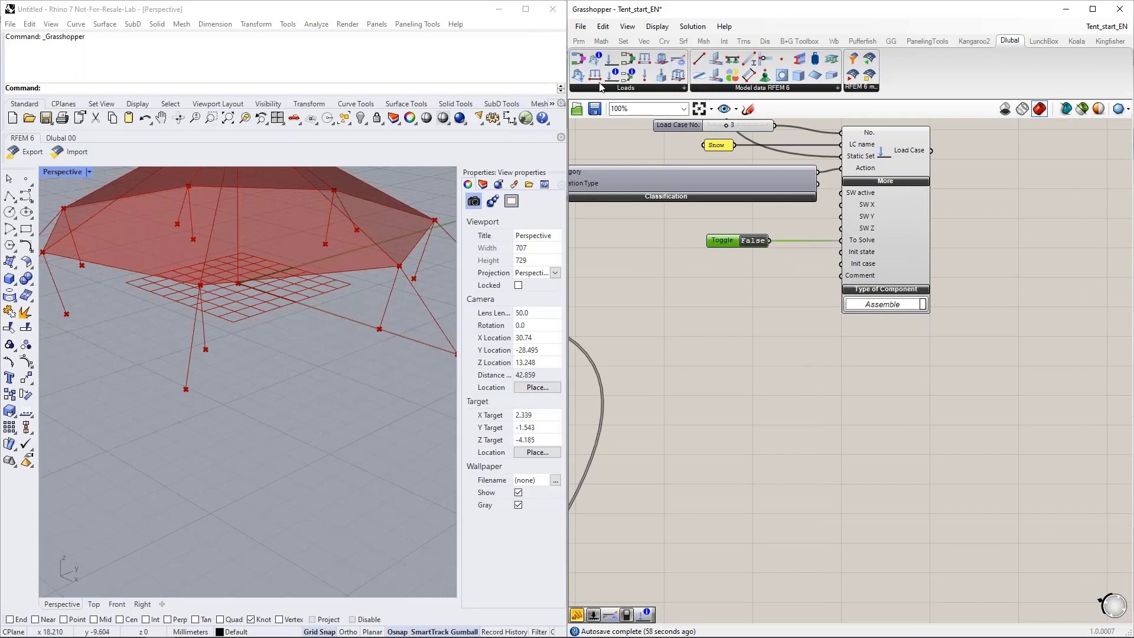
pyautogui.click(579, 61)
pyautogui.click(835, 408)
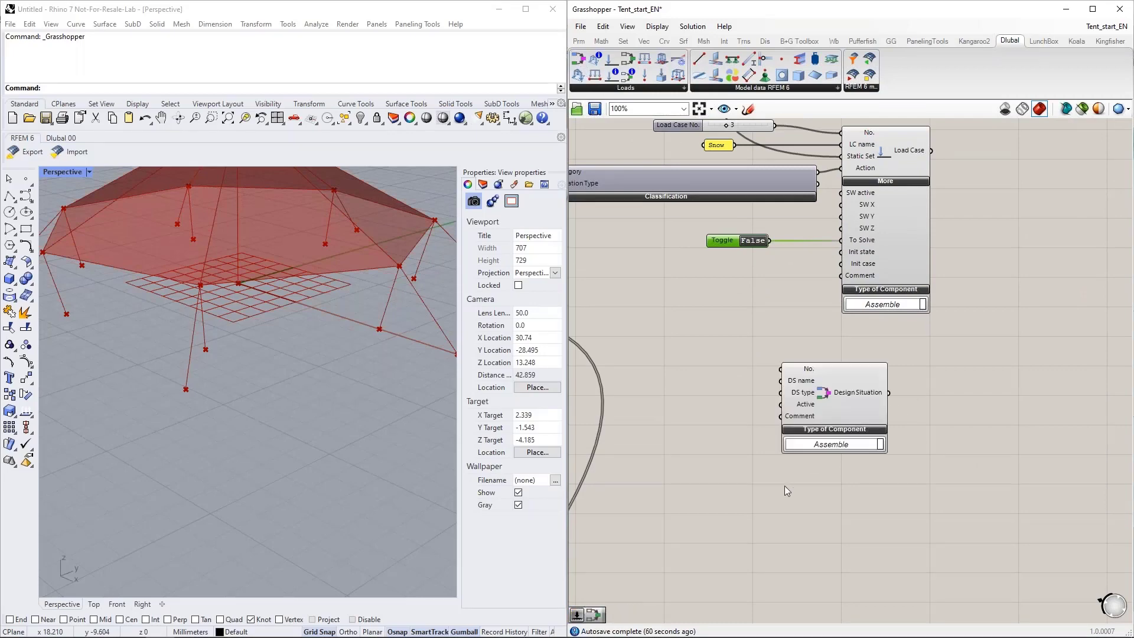
pyautogui.moveTo(654, 345); pyautogui.dragTo(684, 322, button='right')
pyautogui.doubleClick(695, 360)
pyautogui.write('slider')
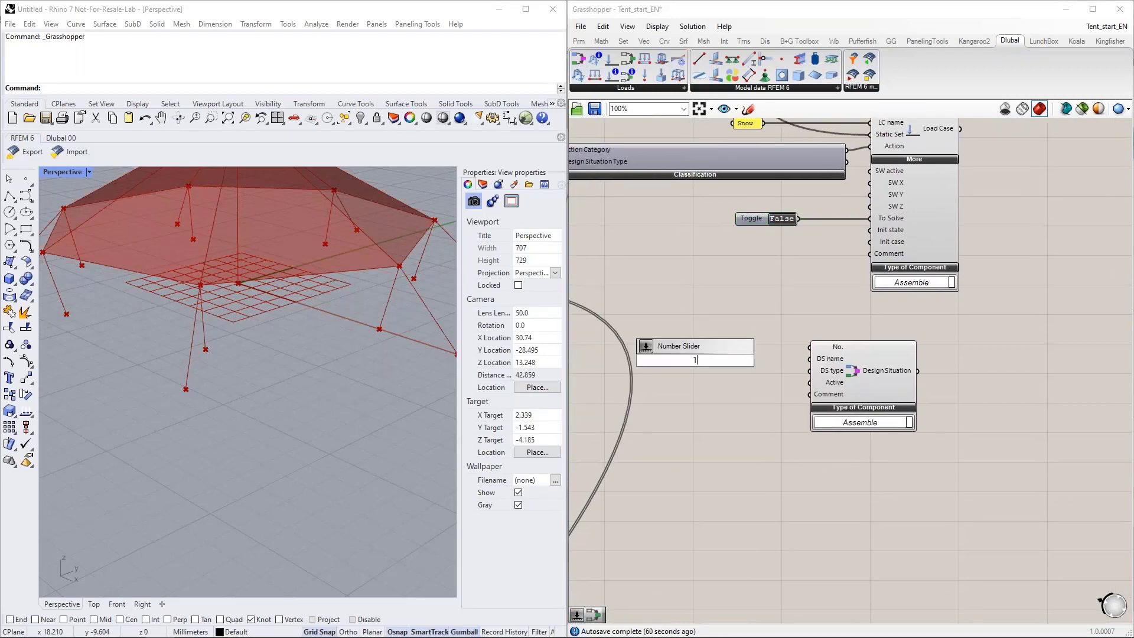
pyautogui.press('Return')
pyautogui.moveTo(744, 360); pyautogui.dragTo(718, 348)
pyautogui.moveTo(799, 388); pyautogui.dragTo(898, 372, button='right')
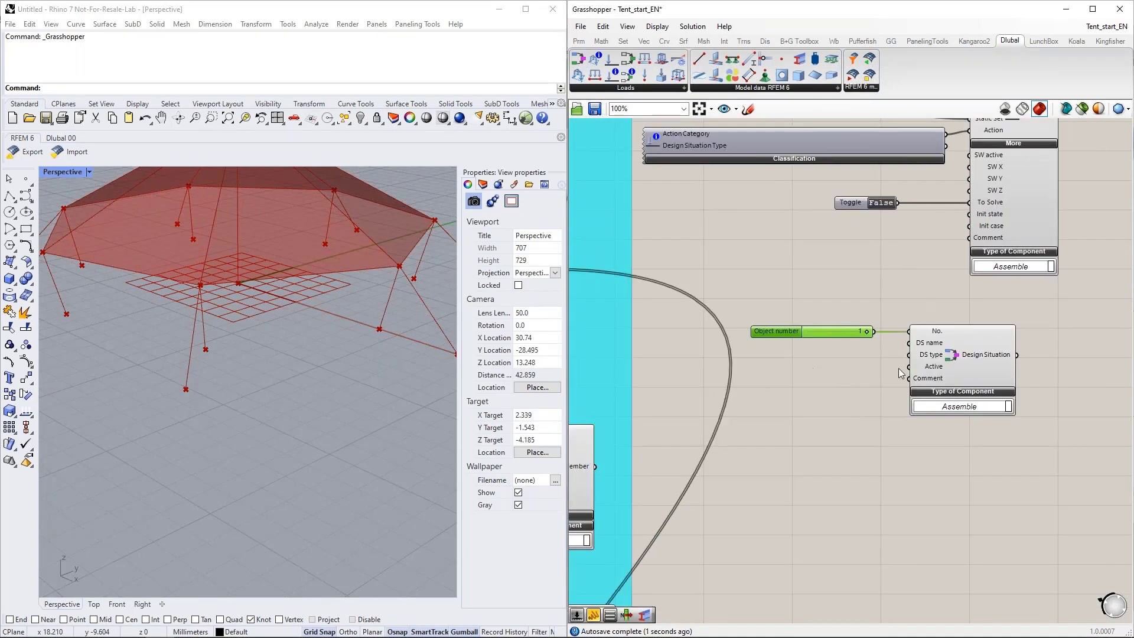
# Move the Design Situation component farther from its number slider and shift the slider slightly above the No. input
pyautogui.moveTo(930, 347)
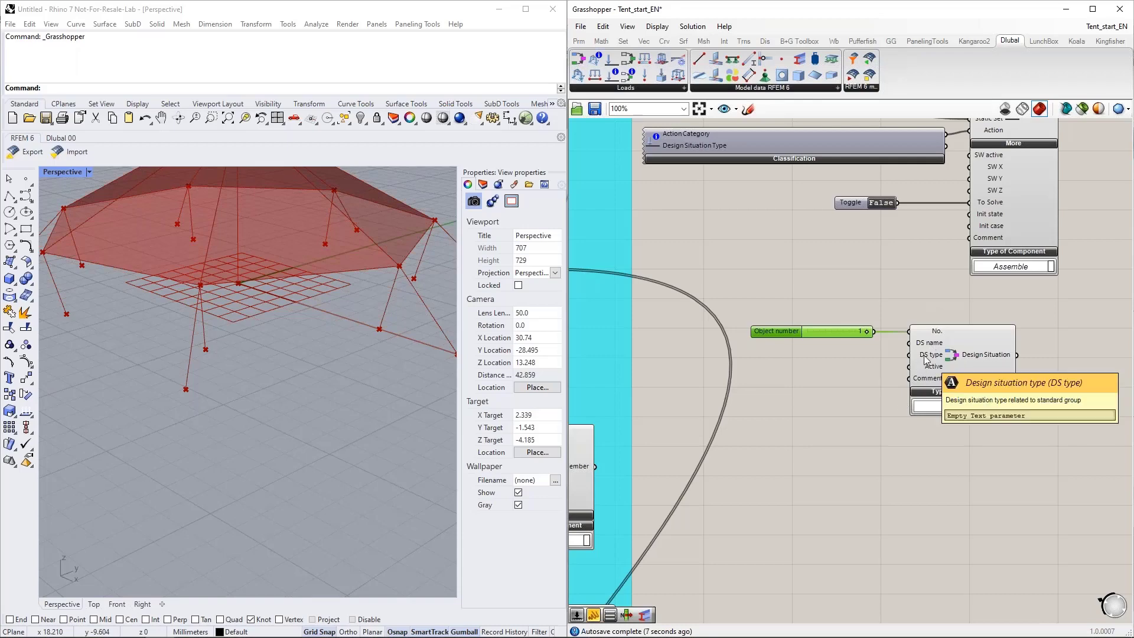
pyautogui.moveTo(923, 260); pyautogui.dragTo(890, 309, button='right')
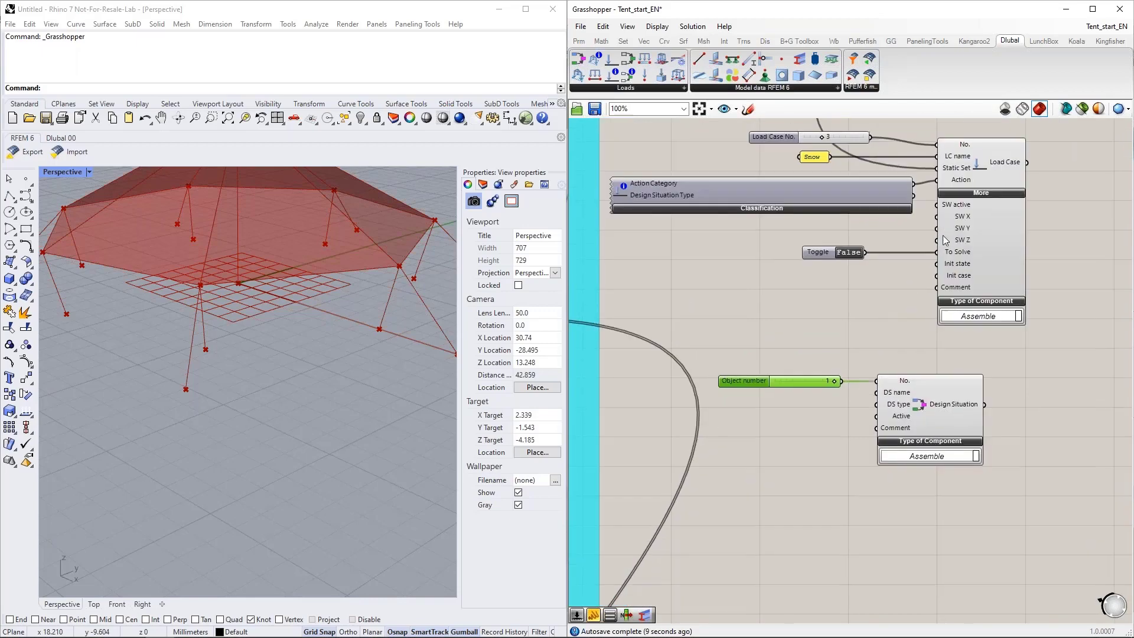
pyautogui.moveTo(959, 183)
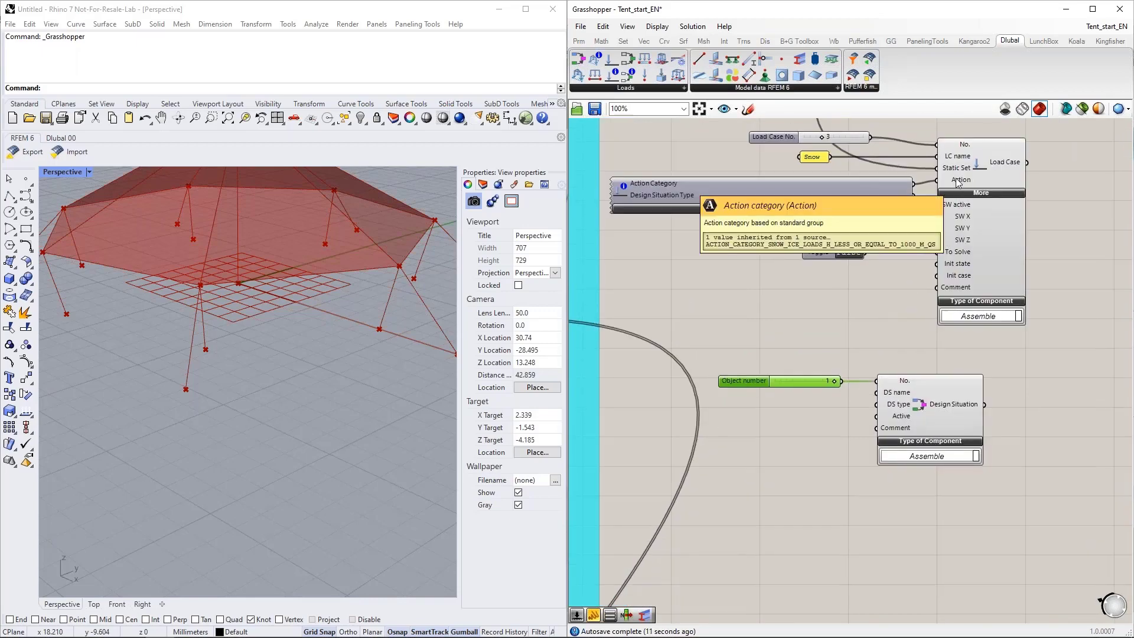
pyautogui.moveTo(944, 412); pyautogui.dragTo(975, 413)
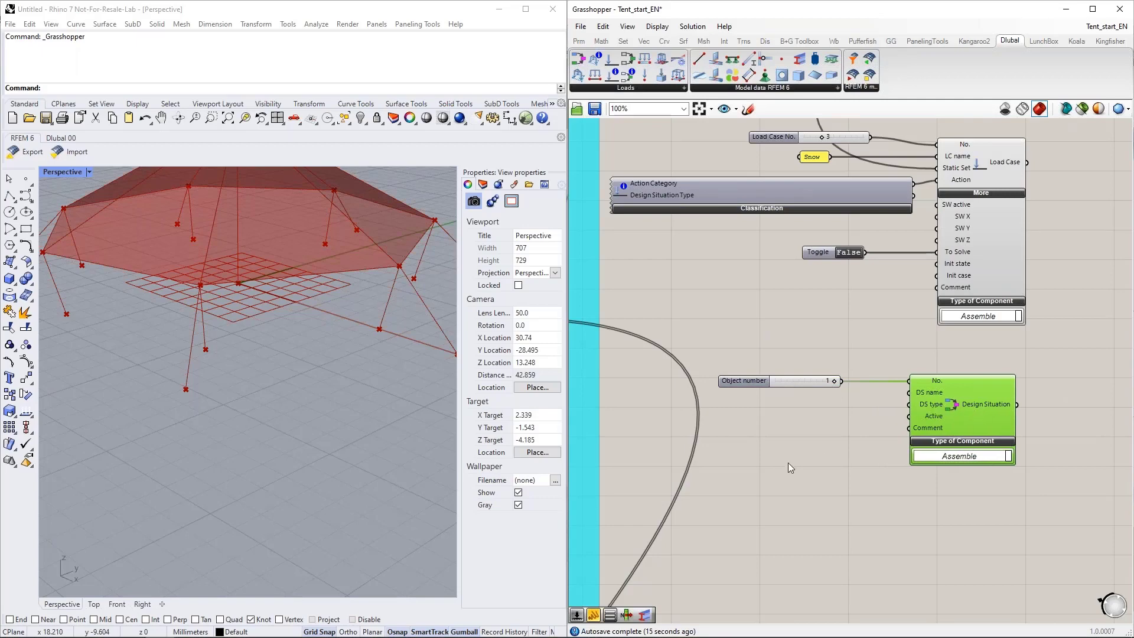
pyautogui.moveTo(788, 463); pyautogui.dragTo(837, 434, button='right')
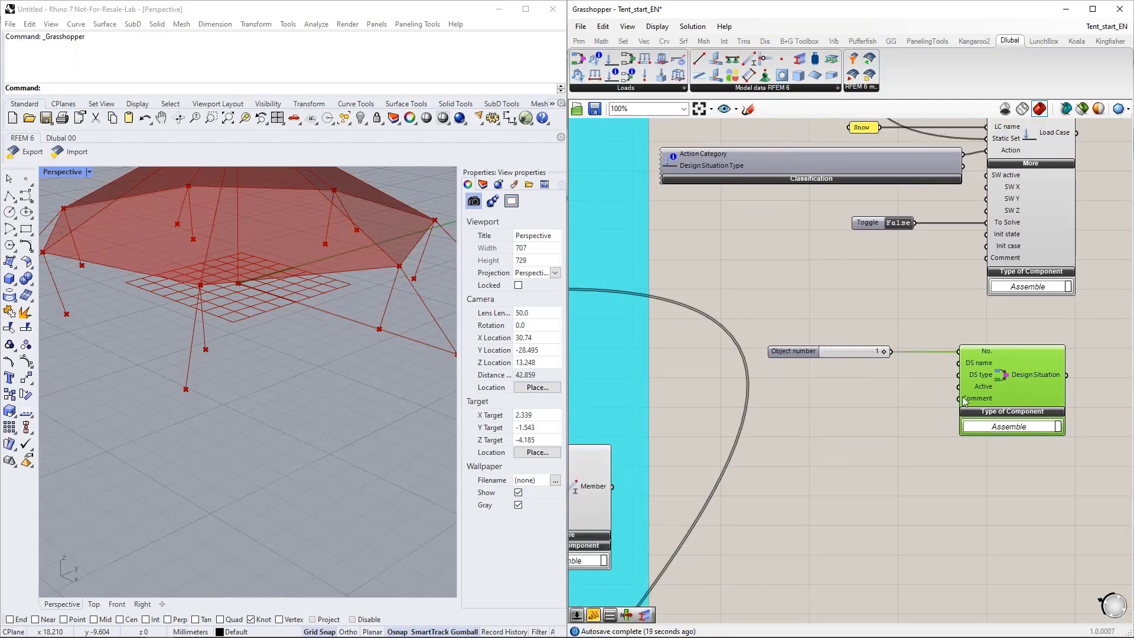
pyautogui.moveTo(874, 324); pyautogui.dragTo(830, 300, button='right')
pyautogui.moveTo(802, 326); pyautogui.dragTo(820, 311)
pyautogui.moveTo(744, 270); pyautogui.dragTo(748, 296, button='right')
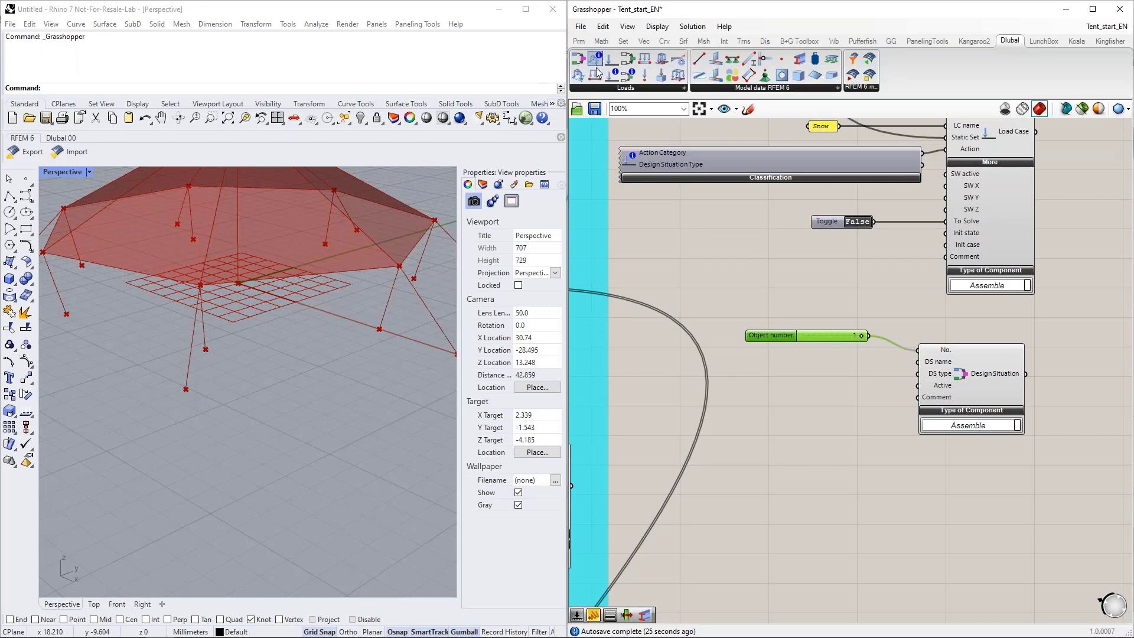
pyautogui.moveTo(612, 75); pyautogui.dragTo(745, 386)
pyautogui.moveTo(762, 445); pyautogui.dragTo(758, 390, button='right')
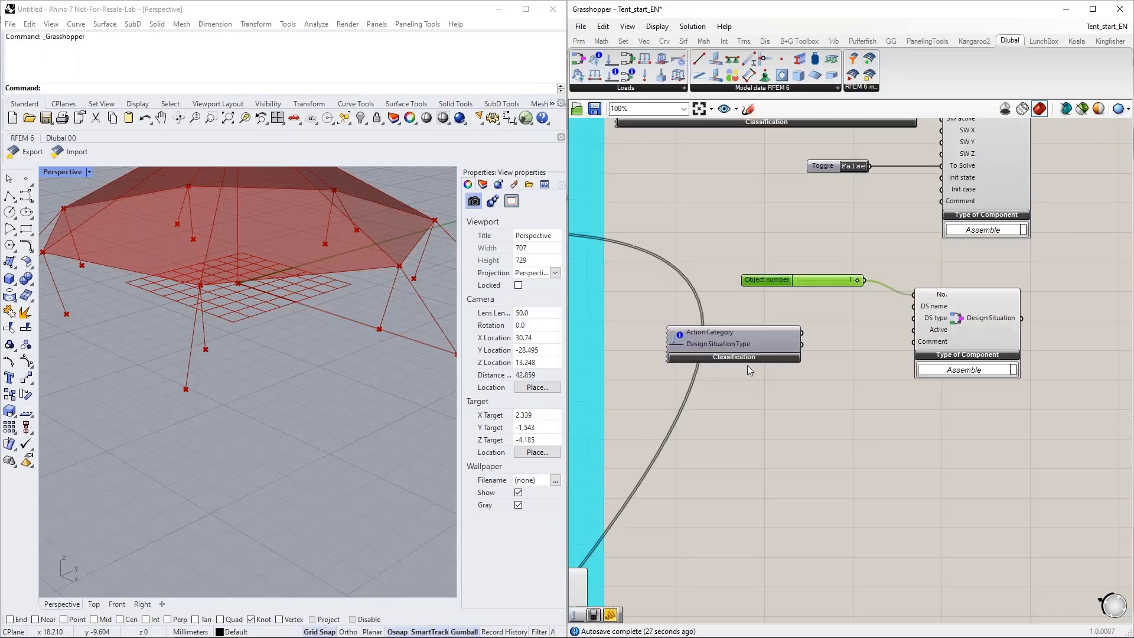
pyautogui.click(742, 359)
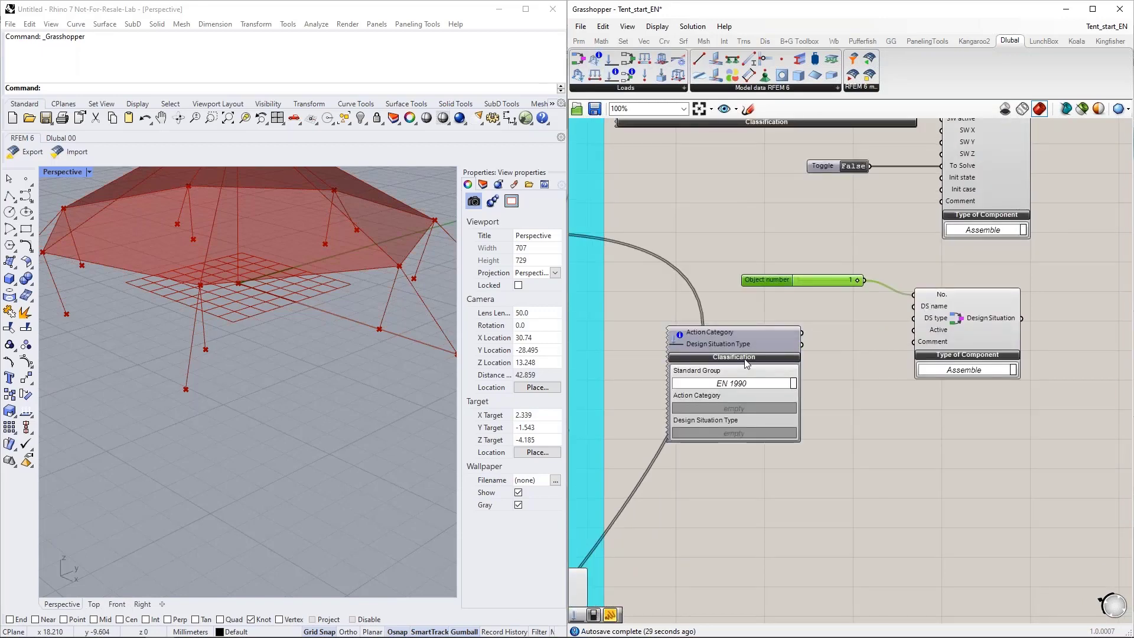
pyautogui.click(745, 381)
pyautogui.click(742, 390)
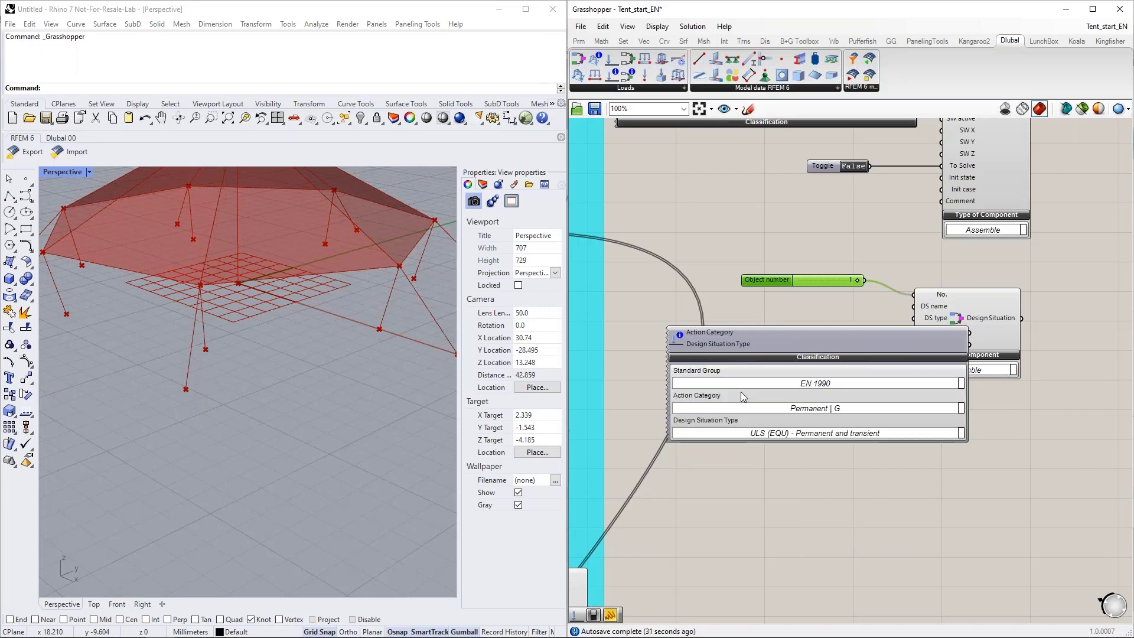
pyautogui.moveTo(752, 333); pyautogui.dragTo(693, 323)
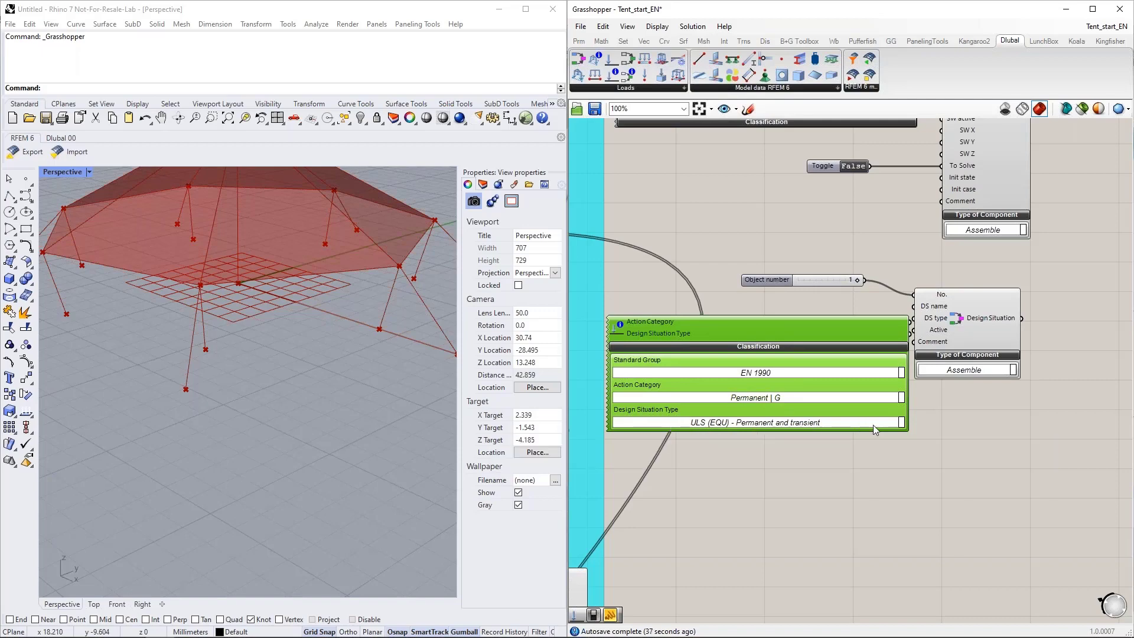
pyautogui.moveTo(906, 355); pyautogui.dragTo(905, 435)
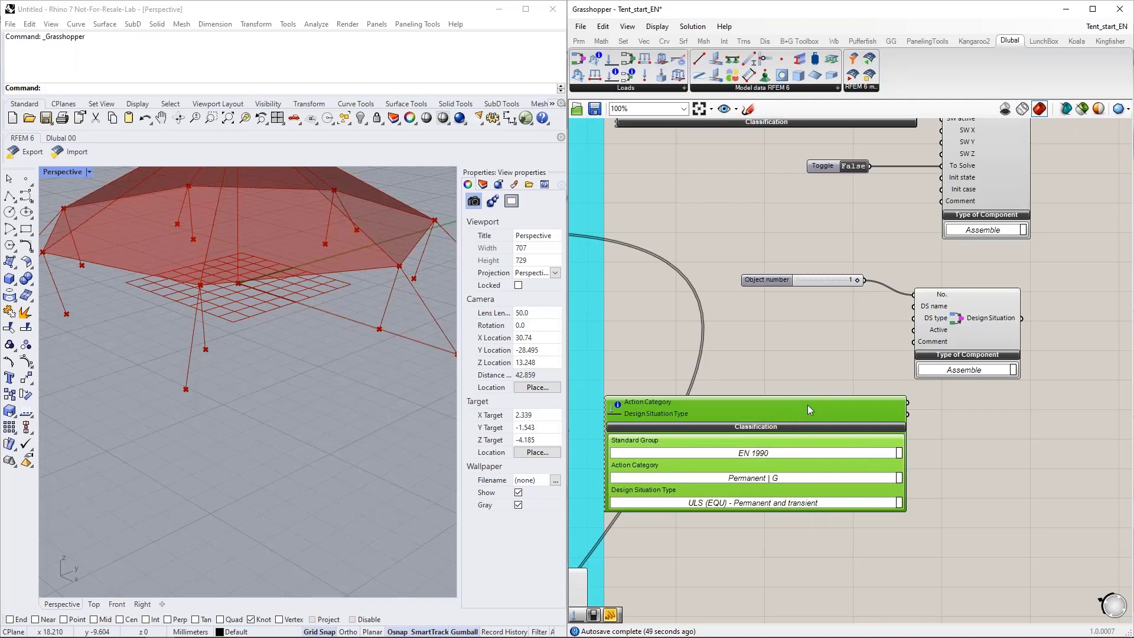
pyautogui.moveTo(809, 409)
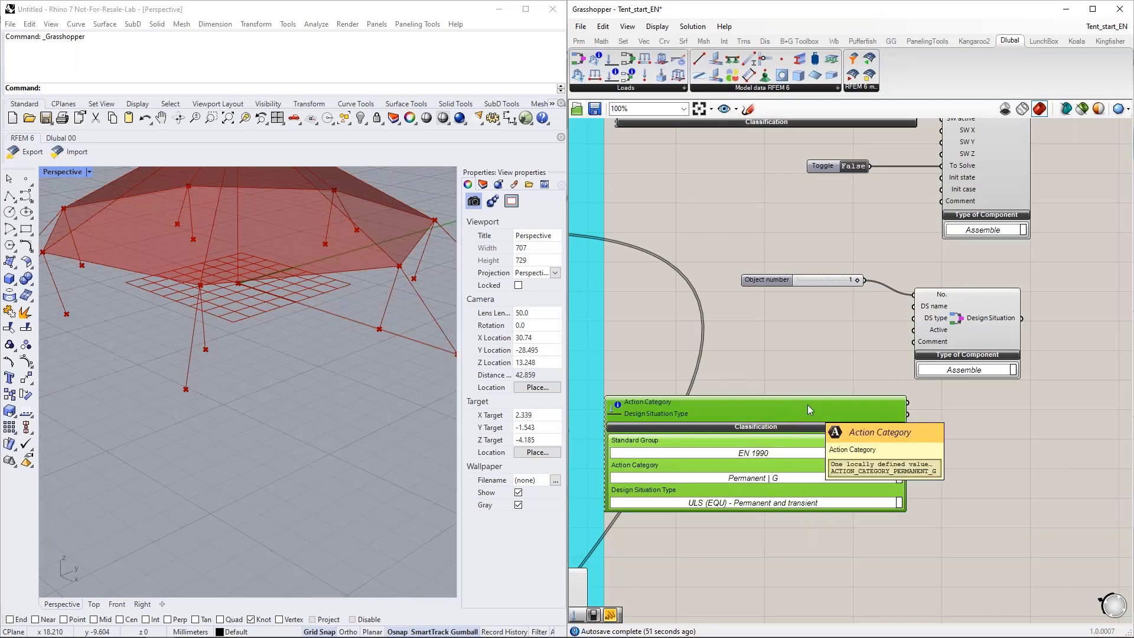
pyautogui.press('Delete')
# Examine the prepared text parameter and panel holding the design situation type above the blue group of the definition
pyautogui.scroll(-5, 790, 473)
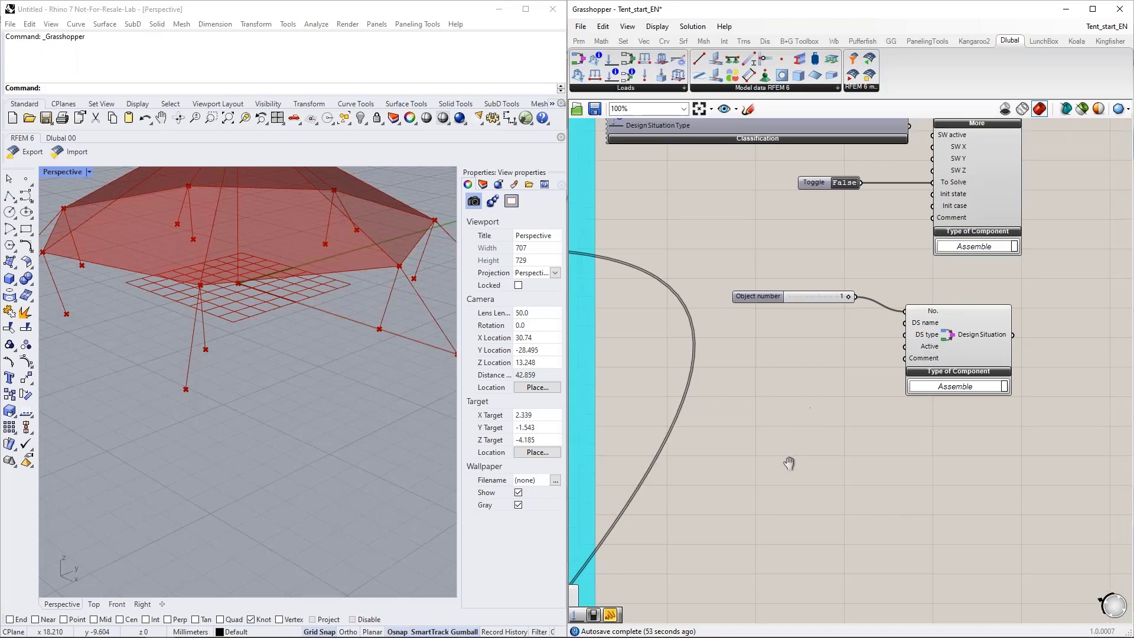
pyautogui.moveTo(767, 433); pyautogui.dragTo(762, 592, button='right')
pyautogui.moveTo(698, 278); pyautogui.dragTo(891, 357, button='right')
pyautogui.scroll(2, 704, 224)
pyautogui.scroll(4, 704, 225)
pyautogui.moveTo(785, 347); pyautogui.dragTo(632, 214)
pyautogui.scroll(-4, 622, 187)
pyautogui.scroll(3, 666, 244)
pyautogui.moveTo(631, 268); pyautogui.dragTo(637, 296, button='right')
pyautogui.click(692, 154)
pyautogui.moveTo(685, 195); pyautogui.dragTo(742, 262, button='right')
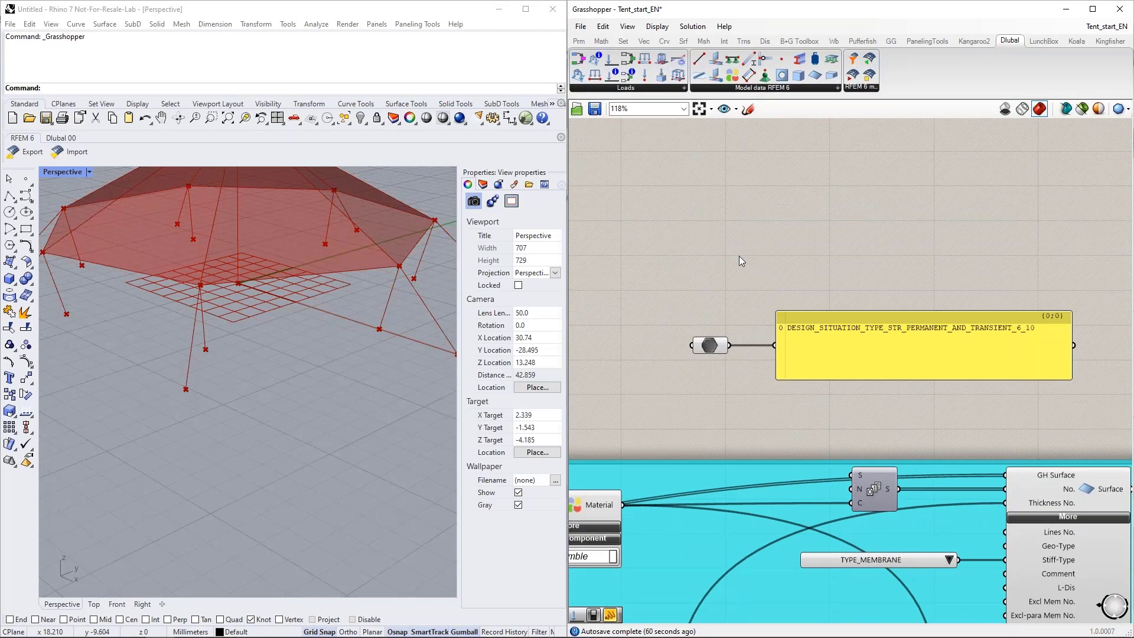
# Place an RFEM import component with a Run input and an RFEM Data disassembly component above the design situation type panel
pyautogui.moveTo(145, 628)
pyautogui.moveTo(874, 57); pyautogui.dragTo(781, 196)
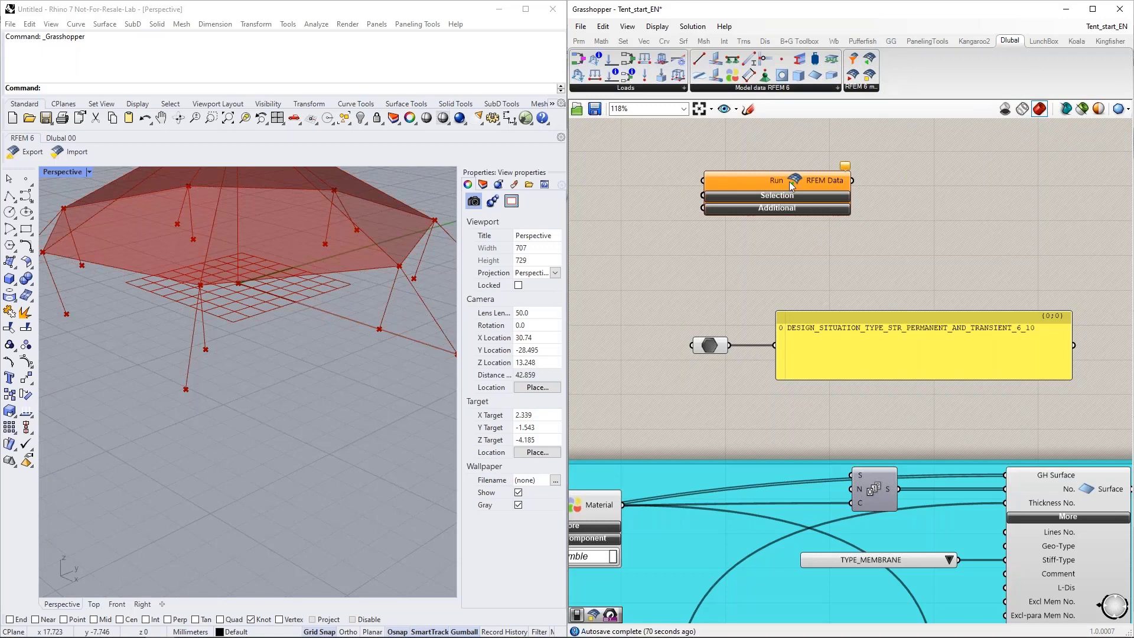
pyautogui.moveTo(871, 77); pyautogui.dragTo(942, 206)
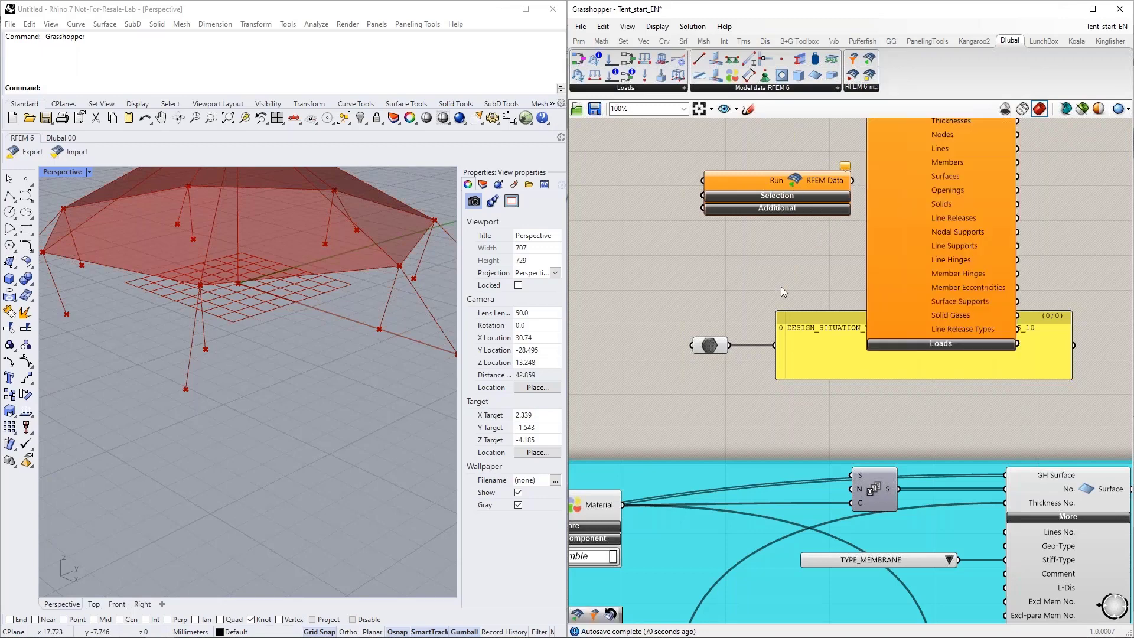
pyautogui.scroll(-3, 781, 287)
pyautogui.moveTo(891, 247); pyautogui.dragTo(821, 278, button='right')
pyautogui.moveTo(822, 279); pyautogui.dragTo(862, 254)
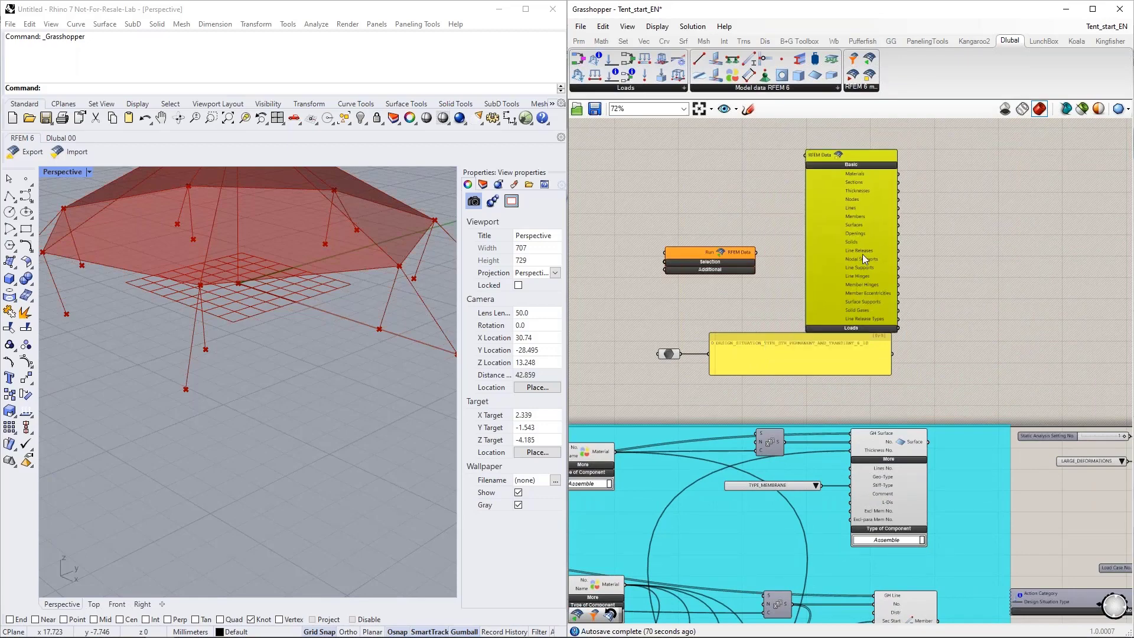
pyautogui.press('Delete')
pyautogui.moveTo(868, 76); pyautogui.dragTo(860, 254)
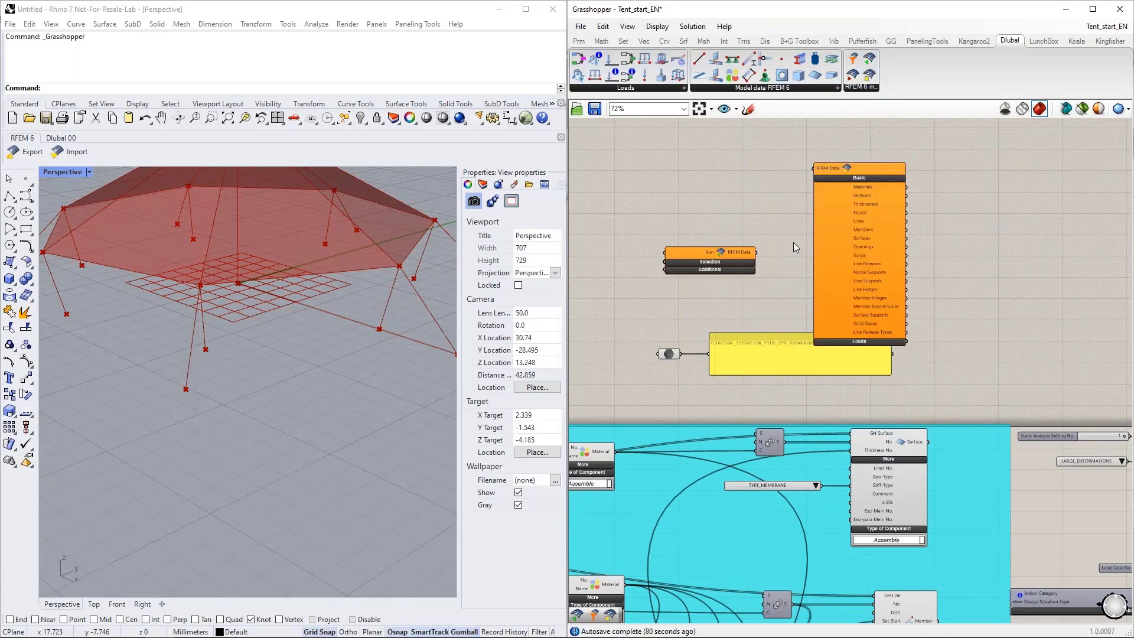
# Wire the import component's RFEM Data output into the disassembly component and expand its Loads outputs
pyautogui.moveTo(761, 258); pyautogui.dragTo(815, 168)
pyautogui.scroll(3, 882, 318)
pyautogui.click(865, 351)
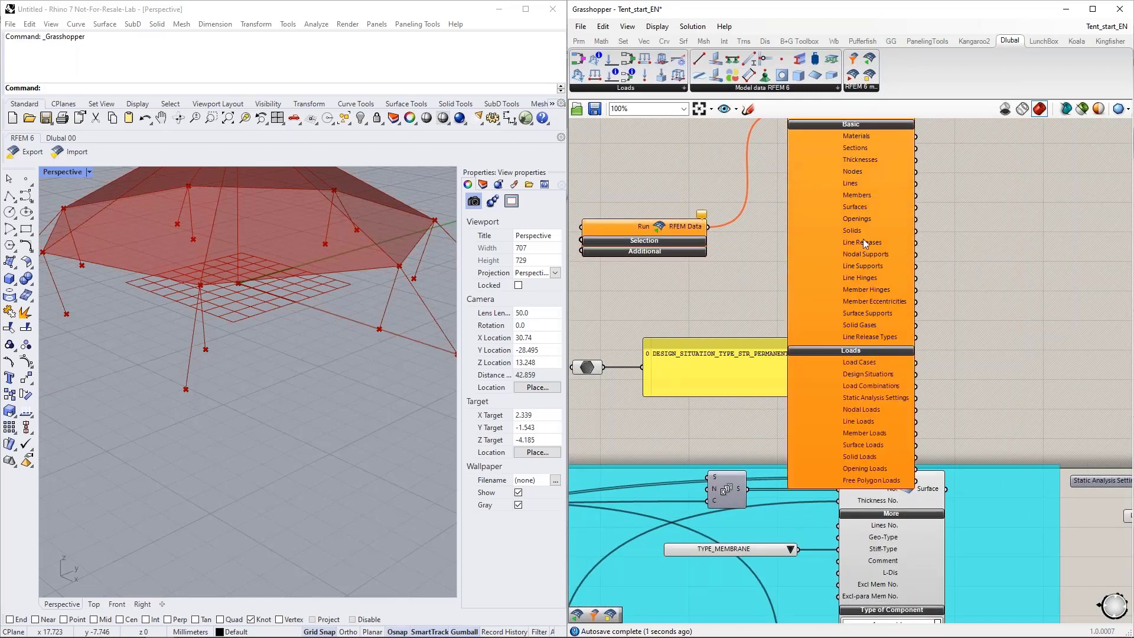
pyautogui.click(853, 267)
pyautogui.scroll(-3, 763, 243)
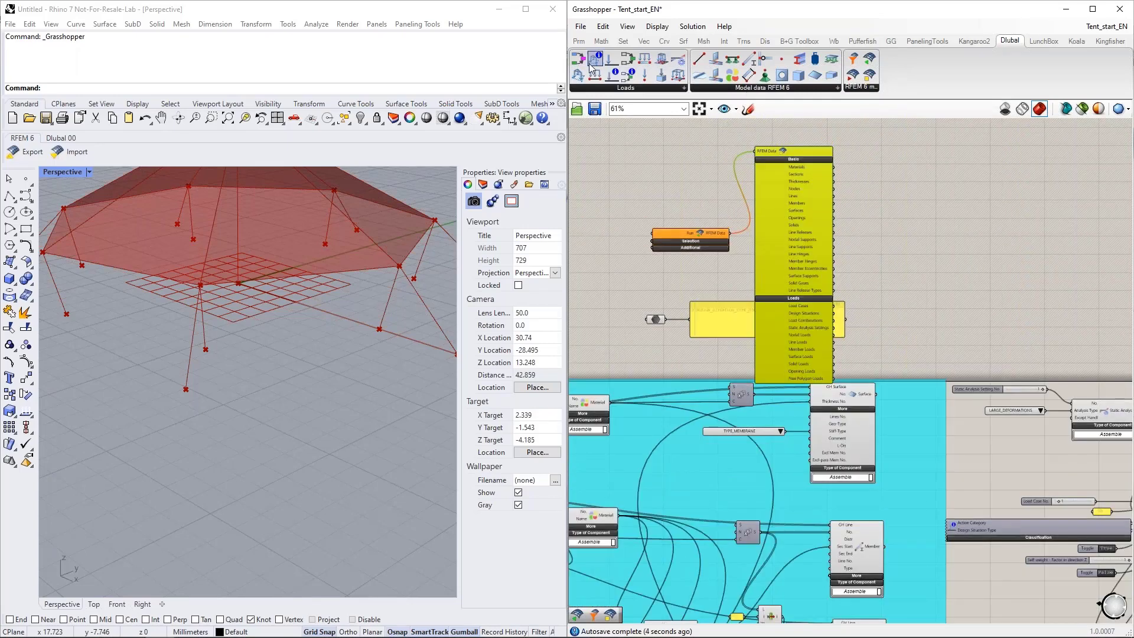
# Place a Design Situation component beside the RFEM Data component and move the yellow type panel clear of it
pyautogui.moveTo(581, 64); pyautogui.dragTo(899, 227)
pyautogui.click(714, 324)
pyautogui.moveTo(712, 331); pyautogui.dragTo(591, 345)
pyautogui.click(876, 286)
pyautogui.click(799, 269)
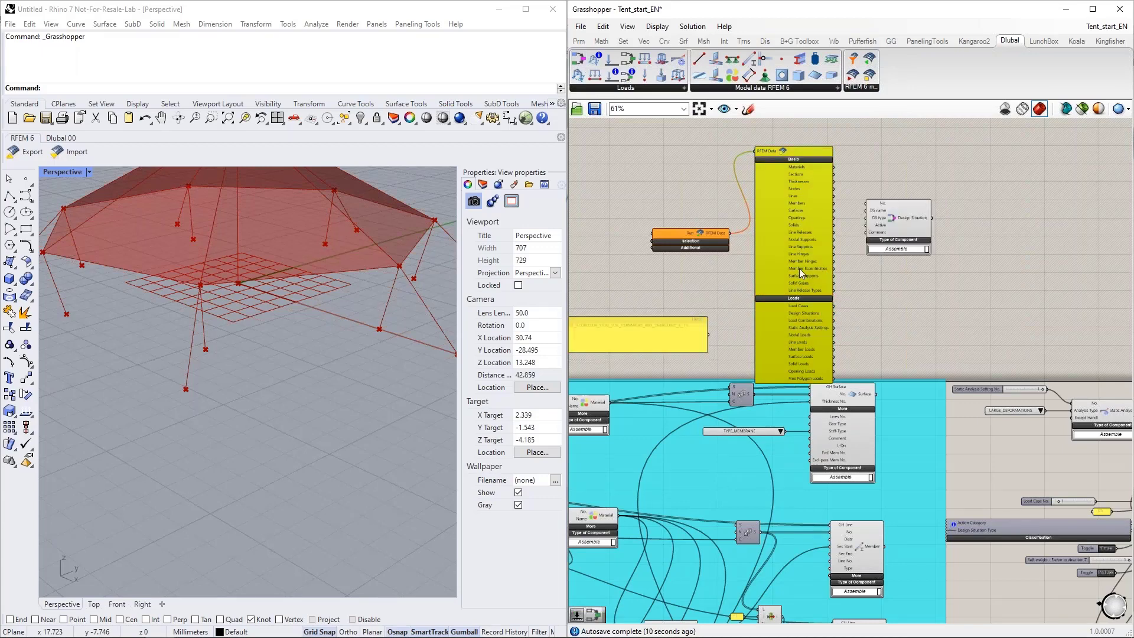
# Set the new Design Situation component to Extract and feed it from the RFEM Data component's Design Situations output
pyautogui.scroll(2, 847, 306)
pyautogui.scroll(2, 822, 357)
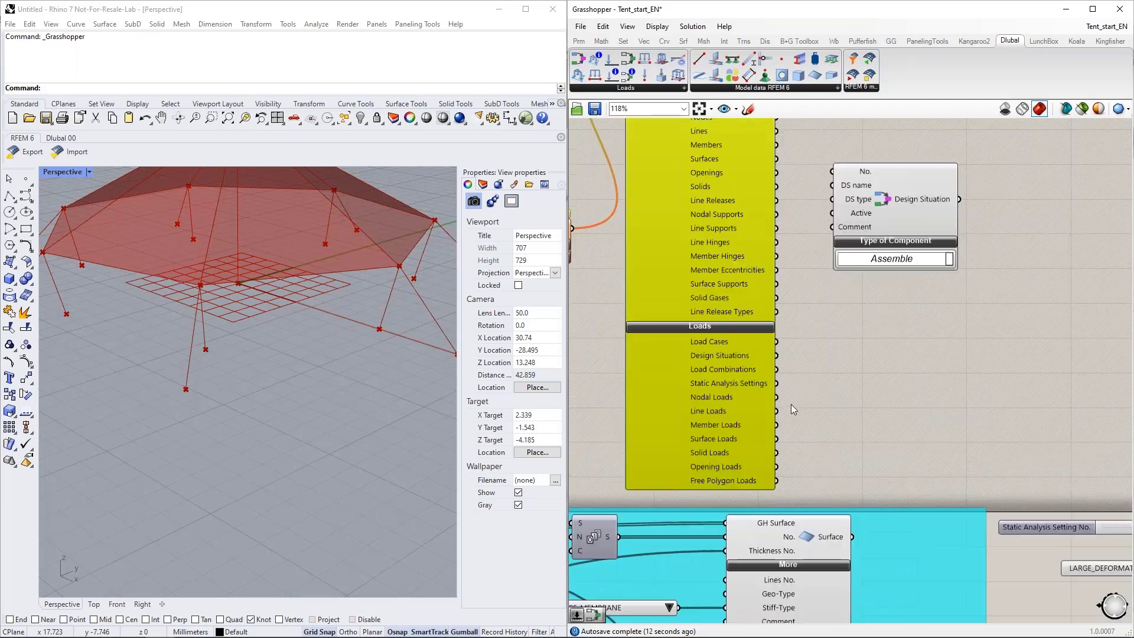
pyautogui.click(893, 259)
pyautogui.click(893, 275)
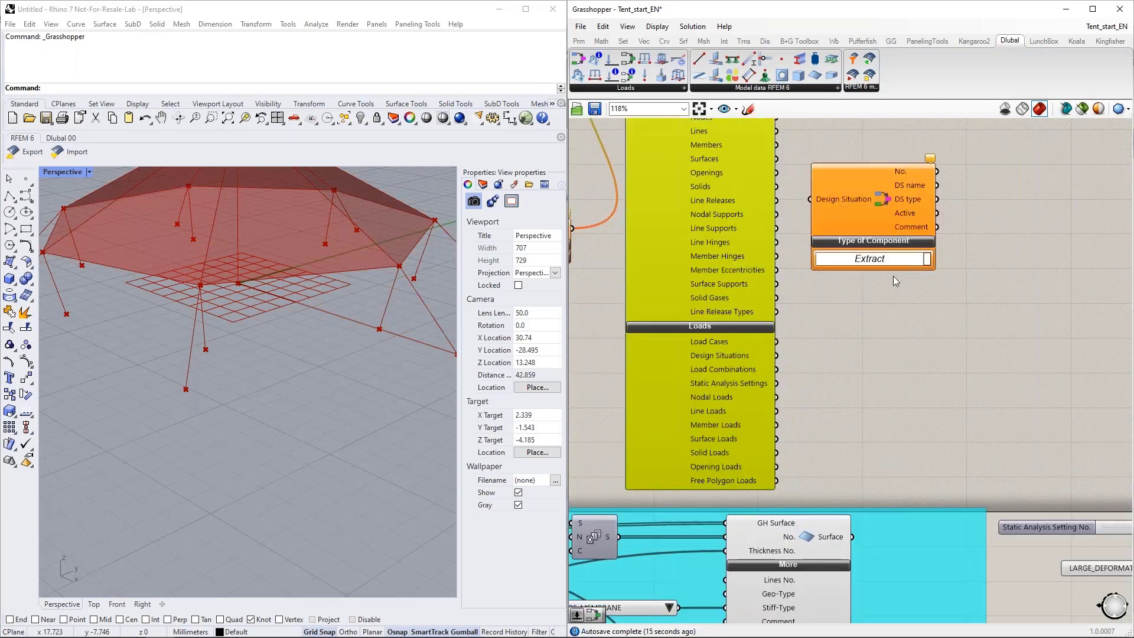
pyautogui.moveTo(776, 355); pyautogui.dragTo(828, 267)
pyautogui.moveTo(899, 349); pyautogui.dragTo(839, 402, button='right')
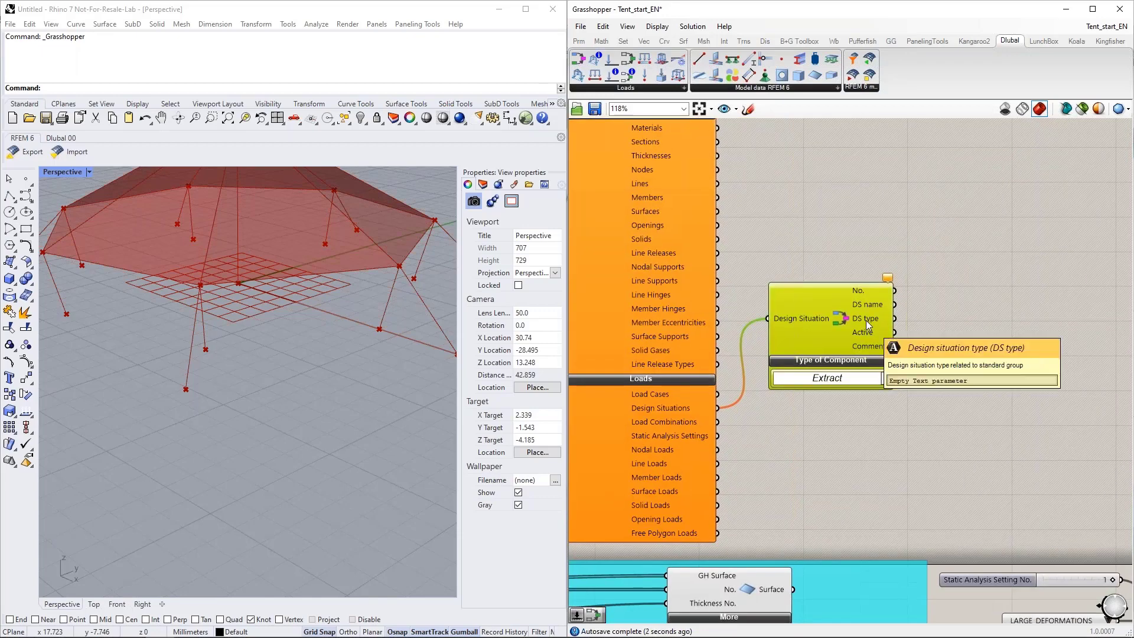
pyautogui.moveTo(872, 318)
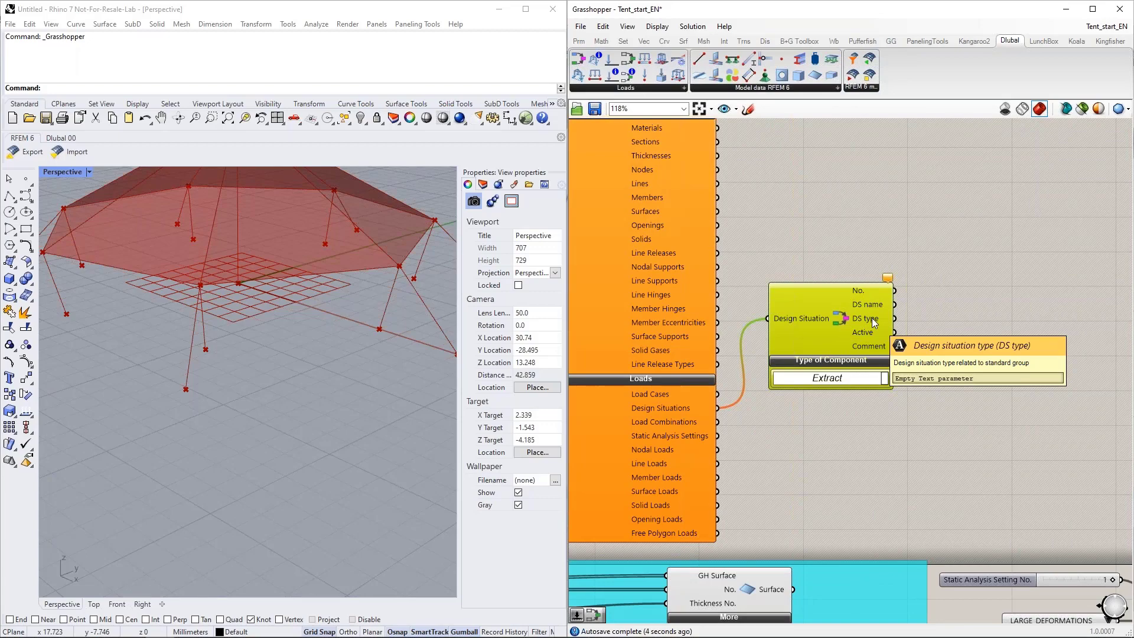
# Switch to RFEM, check the entry under Design Situations, and return to Grasshopper
pyautogui.scroll(-3, 872, 318)
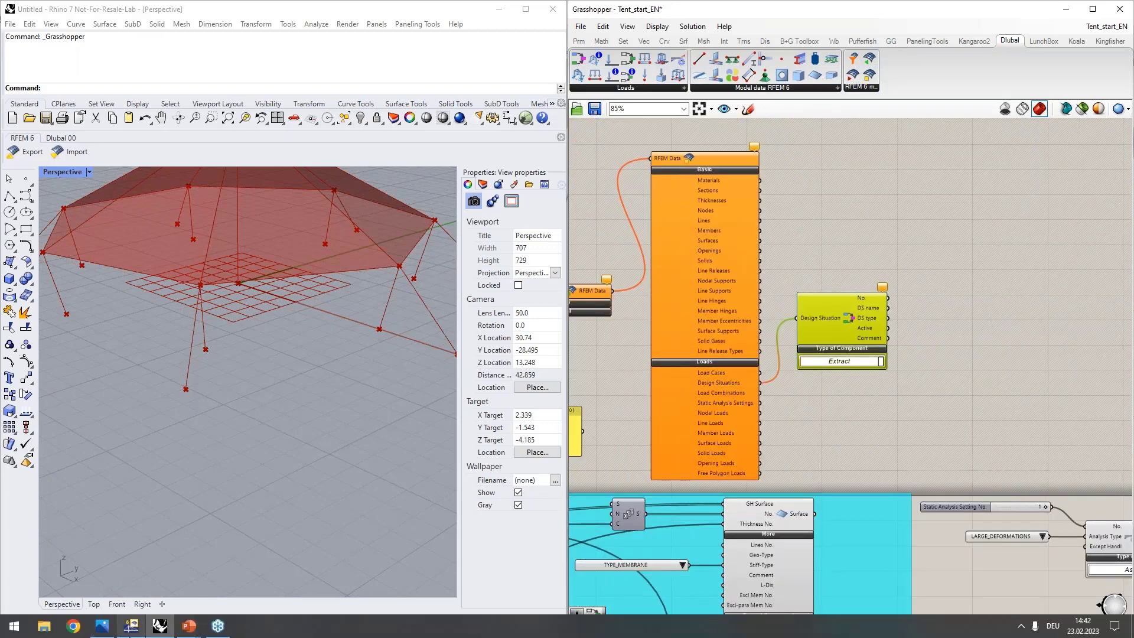
pyautogui.click(138, 628)
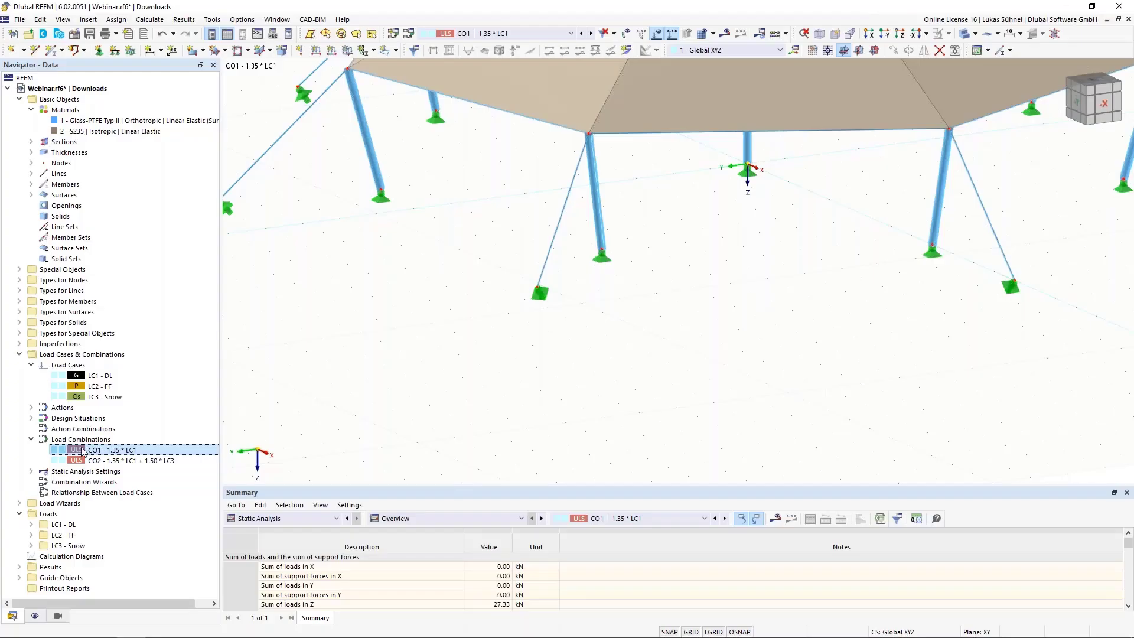
pyautogui.click(32, 418)
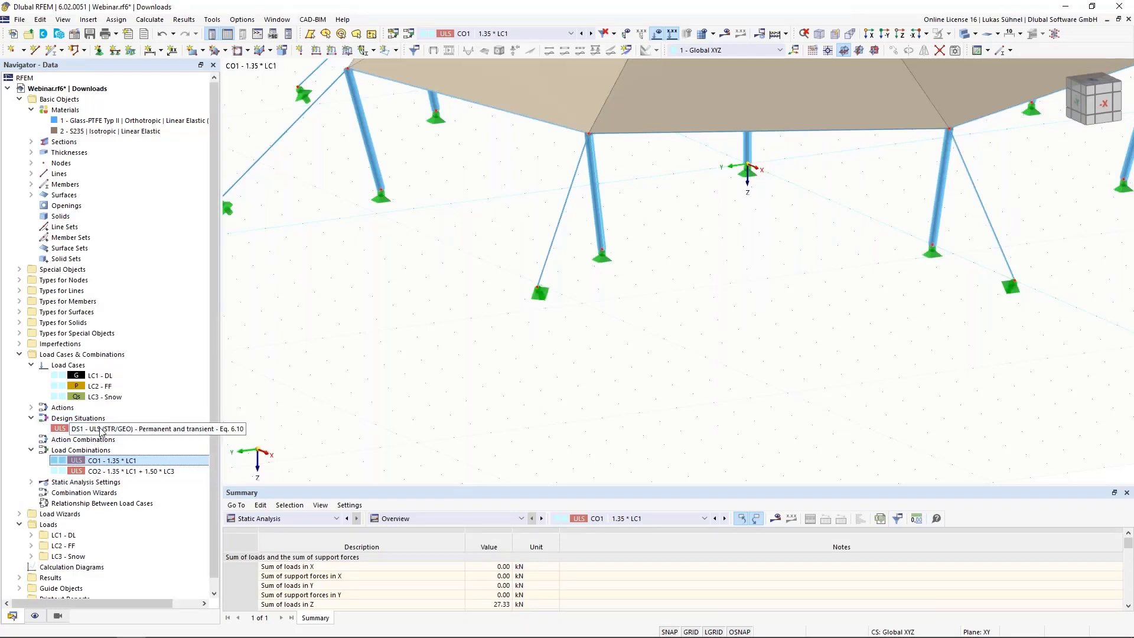
pyautogui.click(1065, 8)
# Delete the import, RFEM Data and extracting Design Situation components above the blue group
pyautogui.scroll(-3, 944, 337)
pyautogui.moveTo(937, 370); pyautogui.dragTo(974, 358, button='right')
pyautogui.moveTo(1015, 347); pyautogui.dragTo(735, 229)
pyautogui.press('Delete')
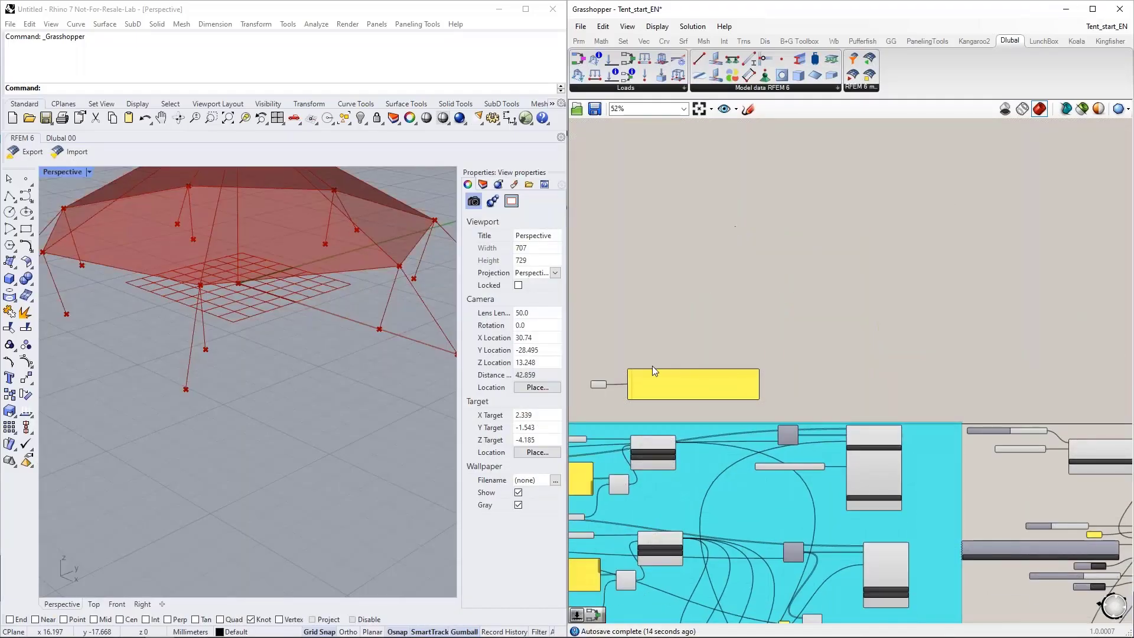
# Copy the text parameter holding DESIGN_SITUATION_TYPE_STR_PERMANENT_AND_TRANSIENT_6_10 to the free space beside the assembling Design Situation component
pyautogui.moveTo(699, 317); pyautogui.dragTo(750, 282, button='right')
pyautogui.scroll(5, 729, 315)
pyautogui.scroll(-3, 741, 300)
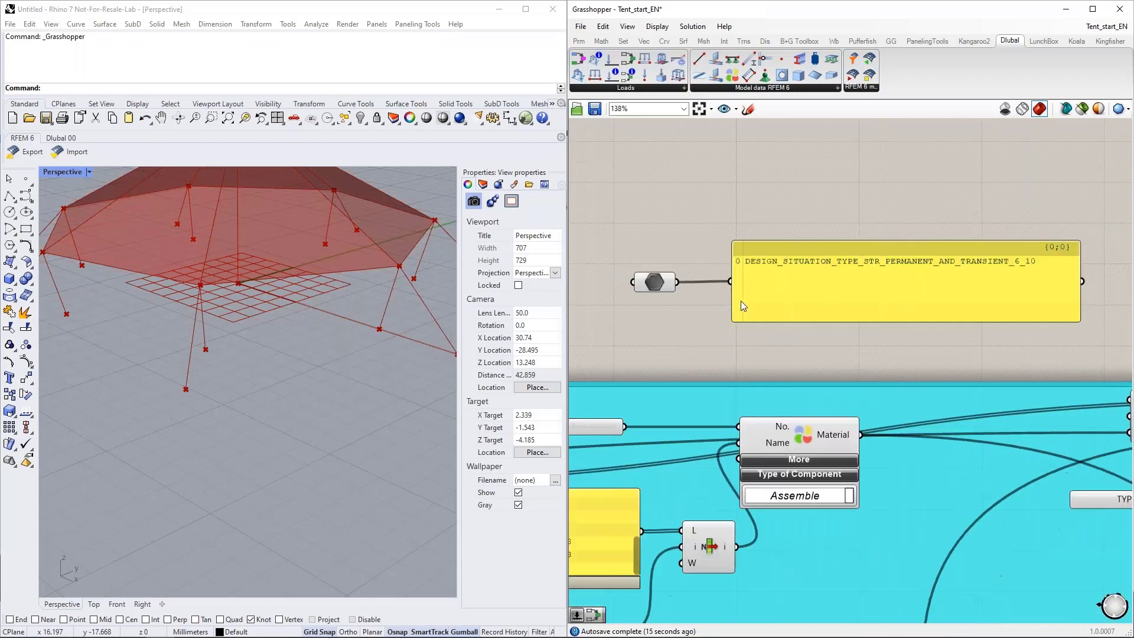
pyautogui.moveTo(728, 333); pyautogui.dragTo(648, 263, button='right')
pyautogui.scroll(-2, 649, 261)
pyautogui.moveTo(684, 264); pyautogui.dragTo(599, 212)
pyautogui.click(617, 261)
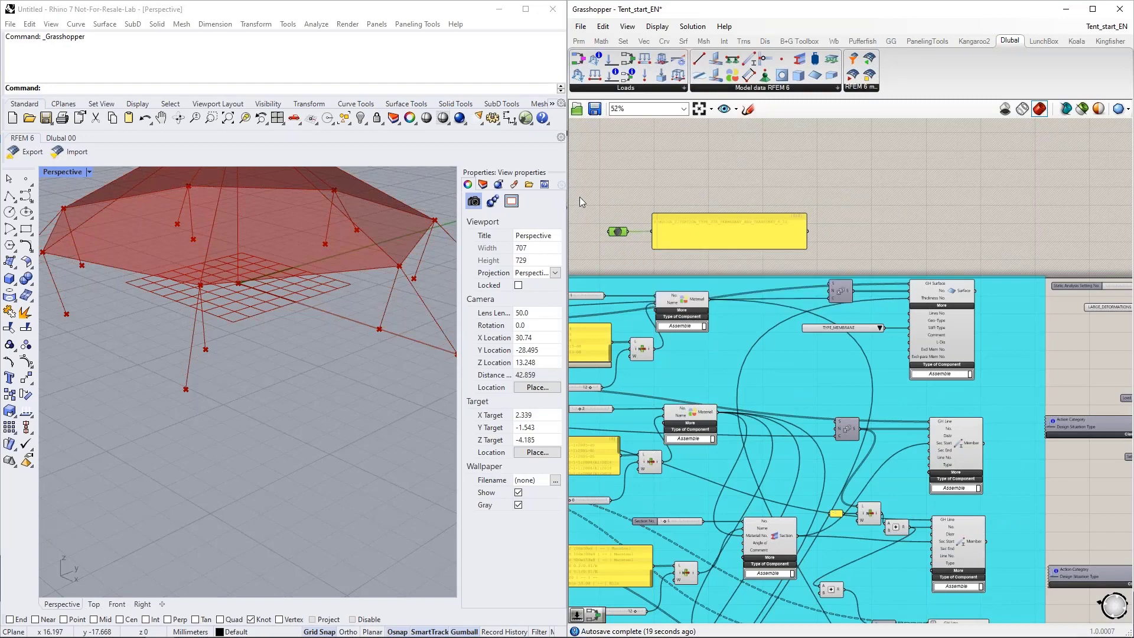
pyautogui.scroll(-5, 581, 201)
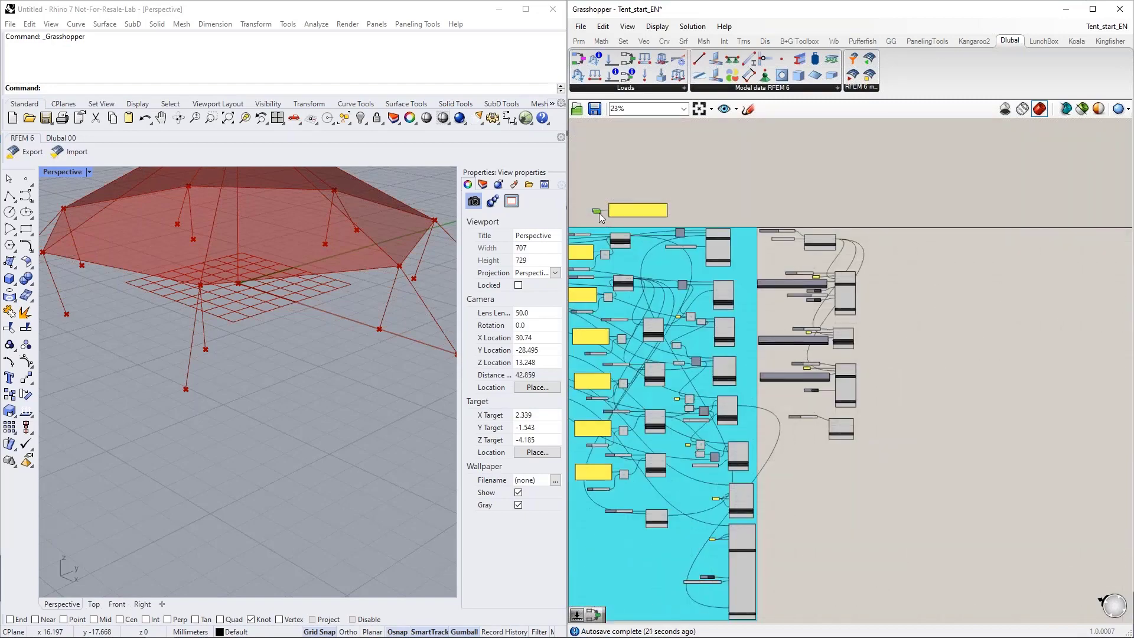
pyautogui.scroll(8, 820, 427)
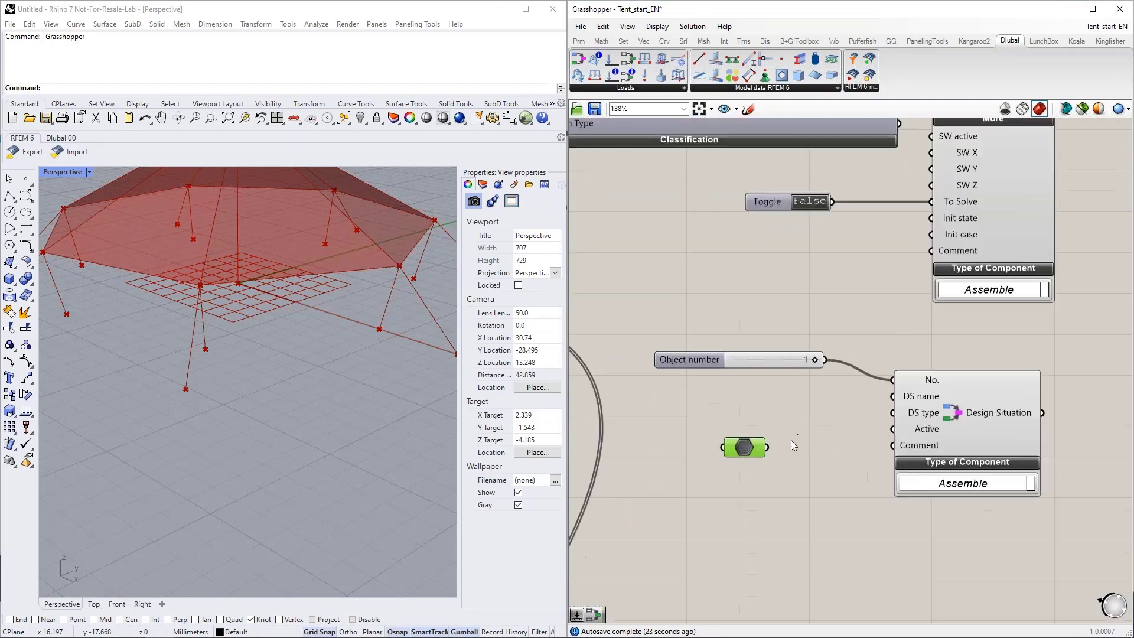
# Wire the copied type parameter to the Design Situation's DS type input and align it with that input
pyautogui.moveTo(766, 447); pyautogui.dragTo(893, 413)
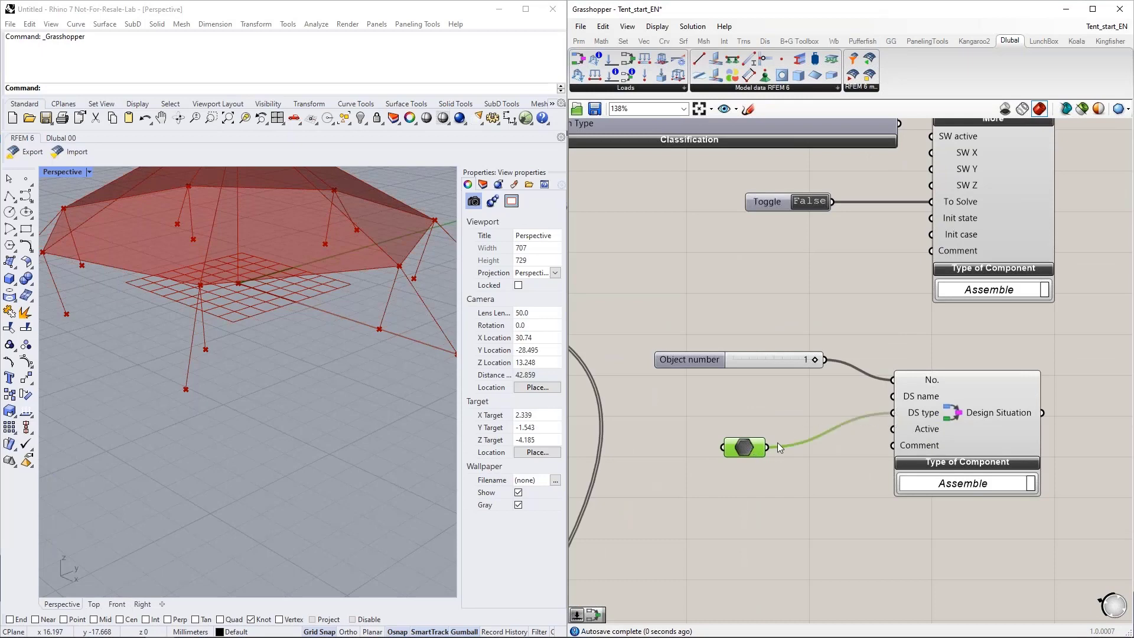
pyautogui.moveTo(751, 452); pyautogui.dragTo(744, 420)
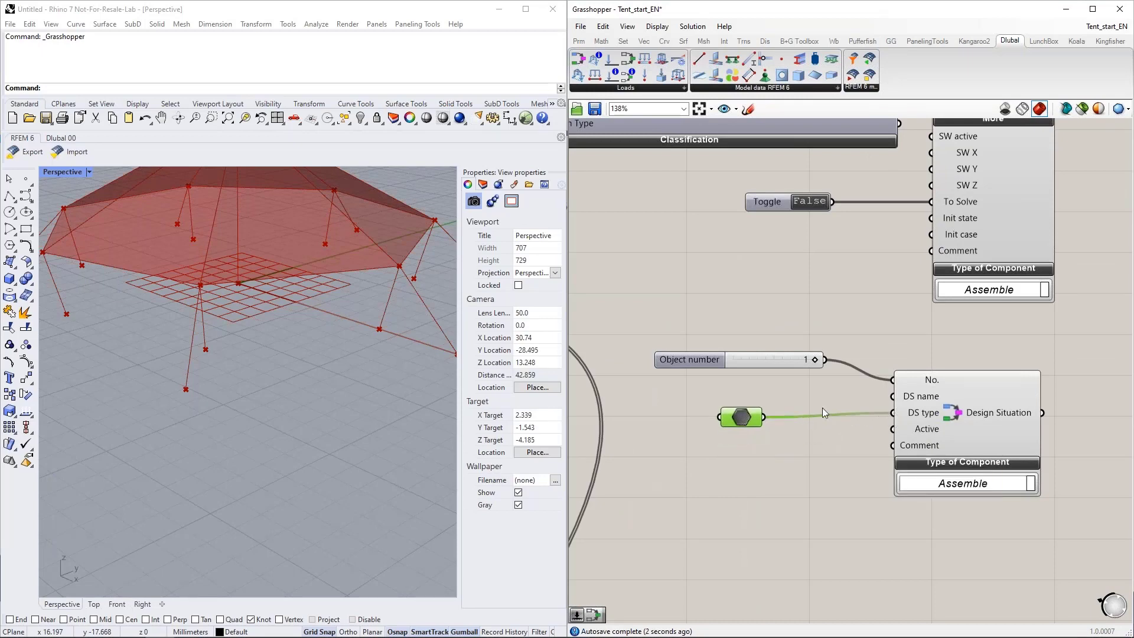
pyautogui.moveTo(806, 544); pyautogui.dragTo(773, 453, button='right')
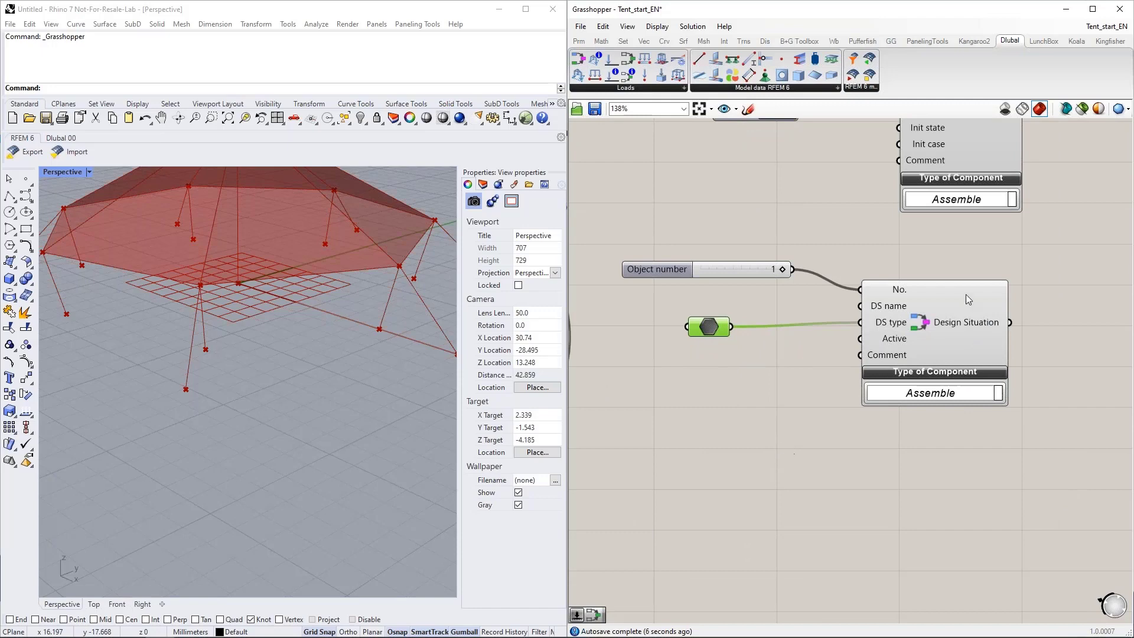
pyautogui.click(908, 387)
pyautogui.click(810, 420)
# Place a Load Combination component below the Design Situation component, offset to its right
pyautogui.scroll(-3, 839, 413)
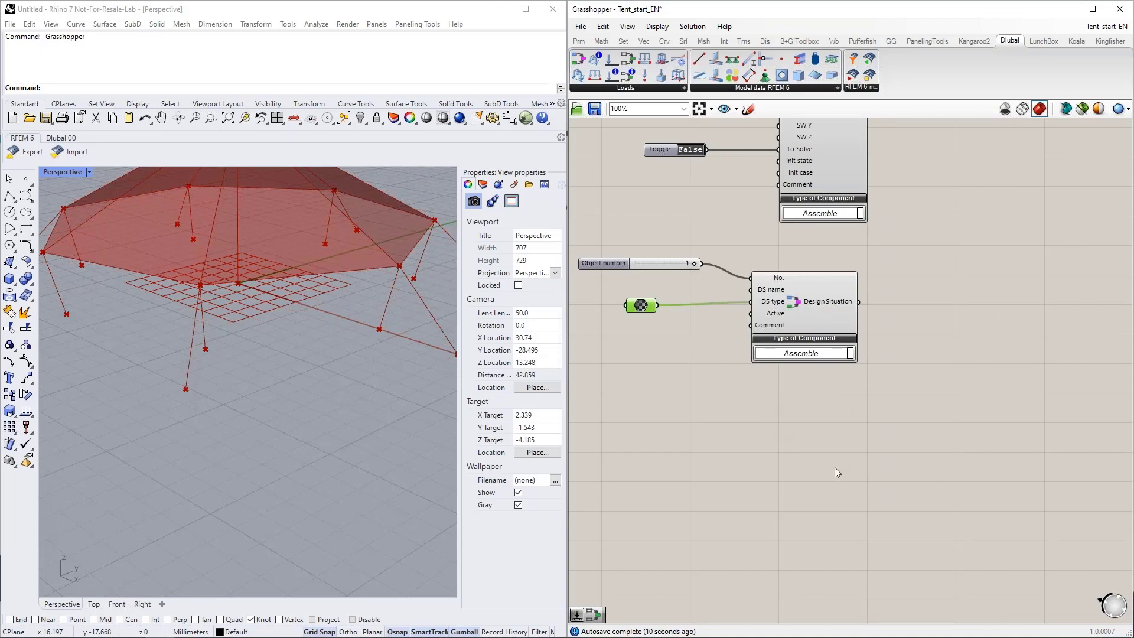
pyautogui.moveTo(842, 148); pyautogui.dragTo(857, 129, button='right')
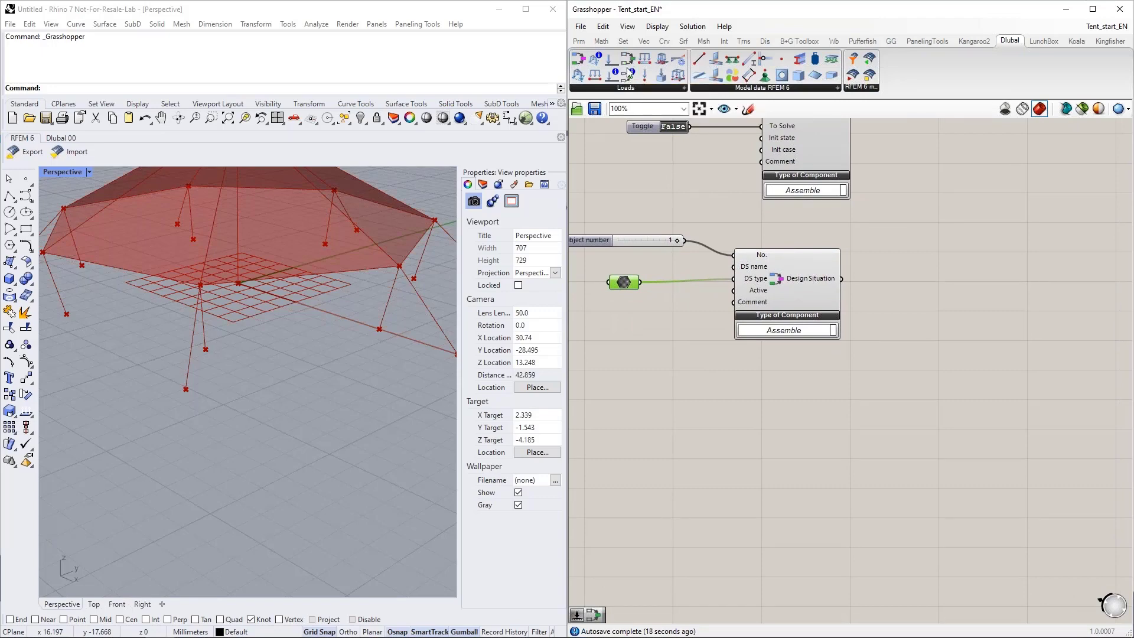
pyautogui.moveTo(627, 72); pyautogui.dragTo(951, 425)
pyautogui.moveTo(856, 428); pyautogui.dragTo(866, 391, button='right')
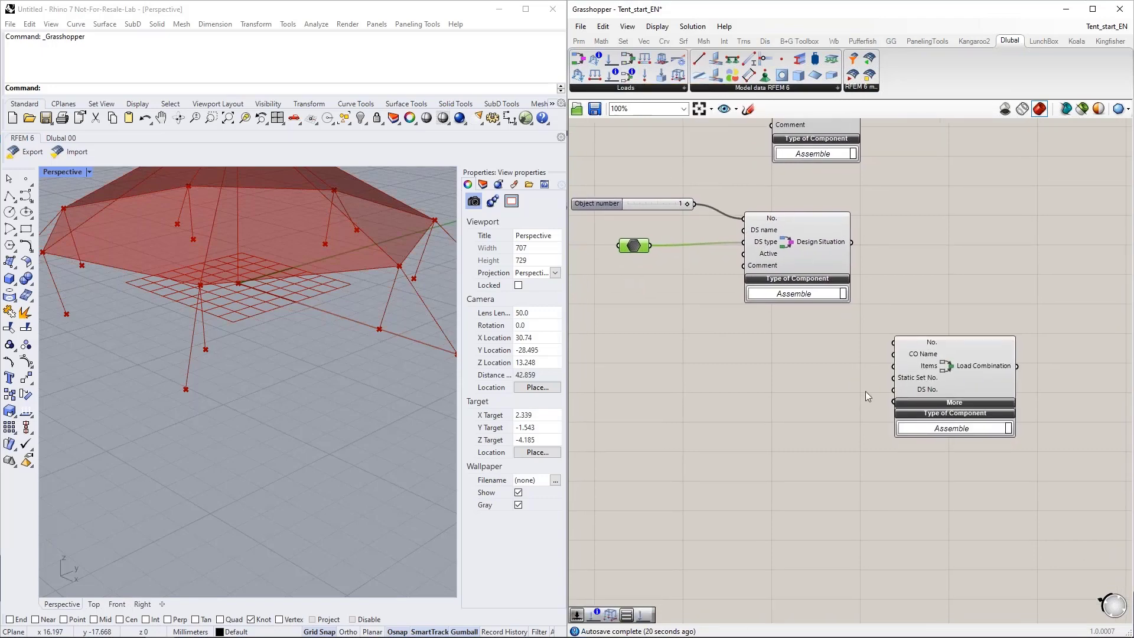
pyautogui.moveTo(937, 355); pyautogui.dragTo(914, 364)
pyautogui.click(816, 361)
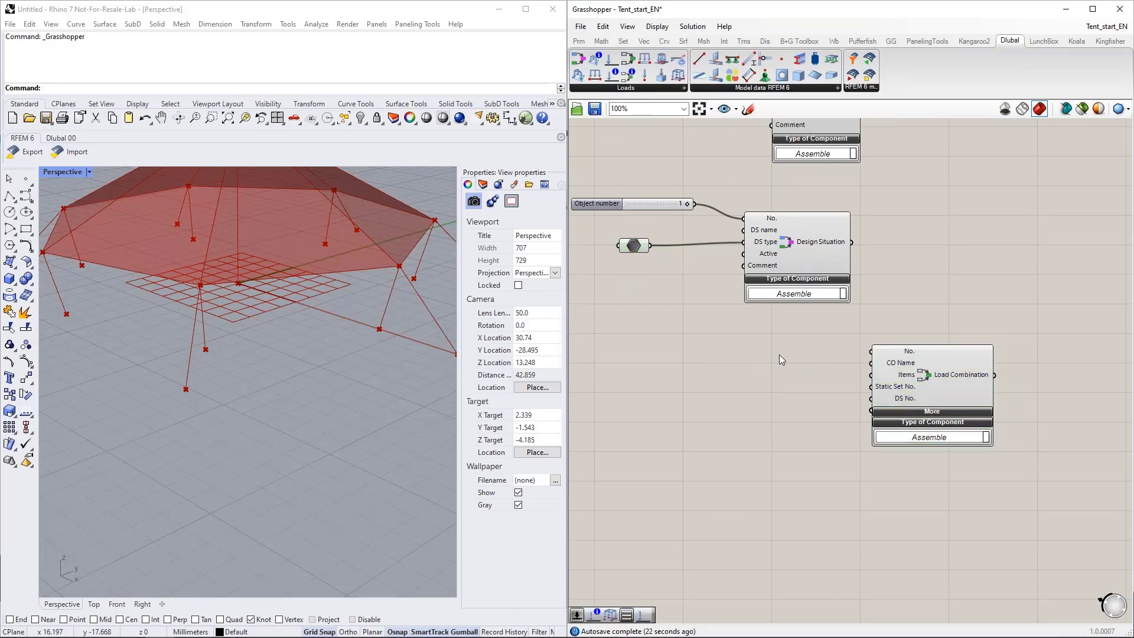
# Place a Load Combination Items component beside the Load Combination and wire its output to the Items input
pyautogui.moveTo(887, 372)
pyautogui.moveTo(899, 353)
pyautogui.moveTo(631, 77); pyautogui.dragTo(871, 375)
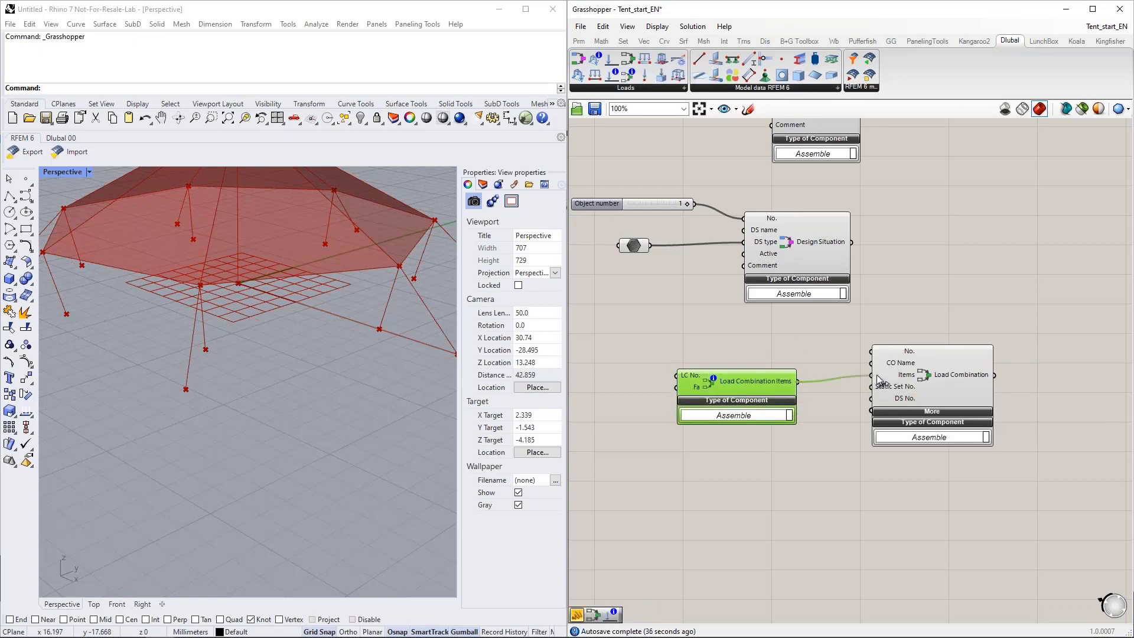
# Move the Load Combination Items component closer to the Load Combination component and line up their connecting wire
pyautogui.moveTo(767, 378); pyautogui.dragTo(794, 370)
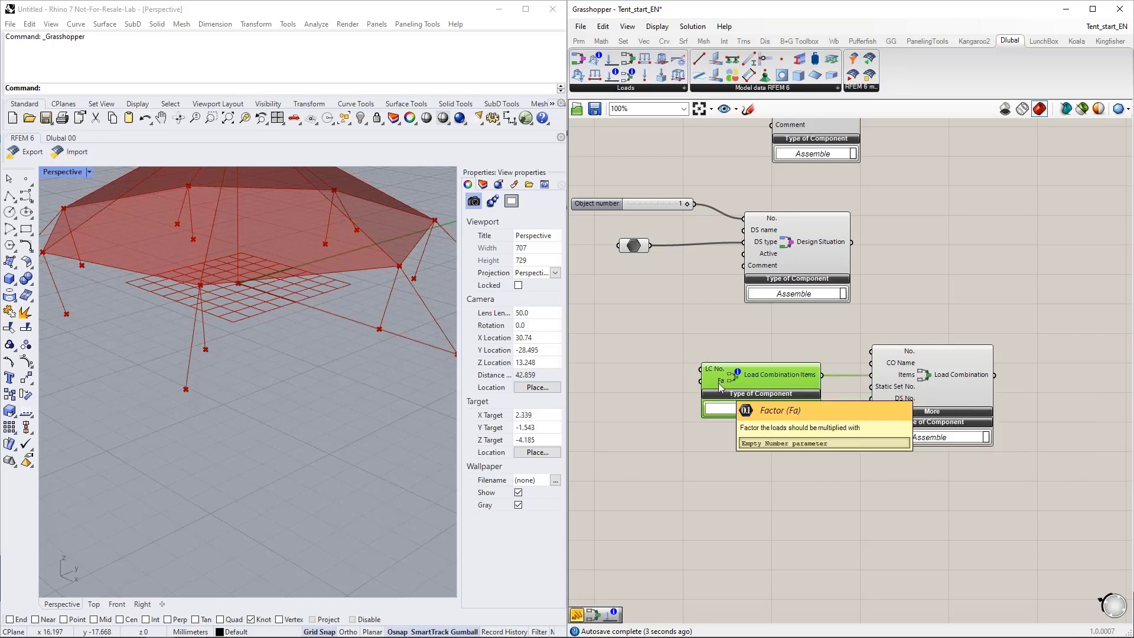
pyautogui.moveTo(711, 372)
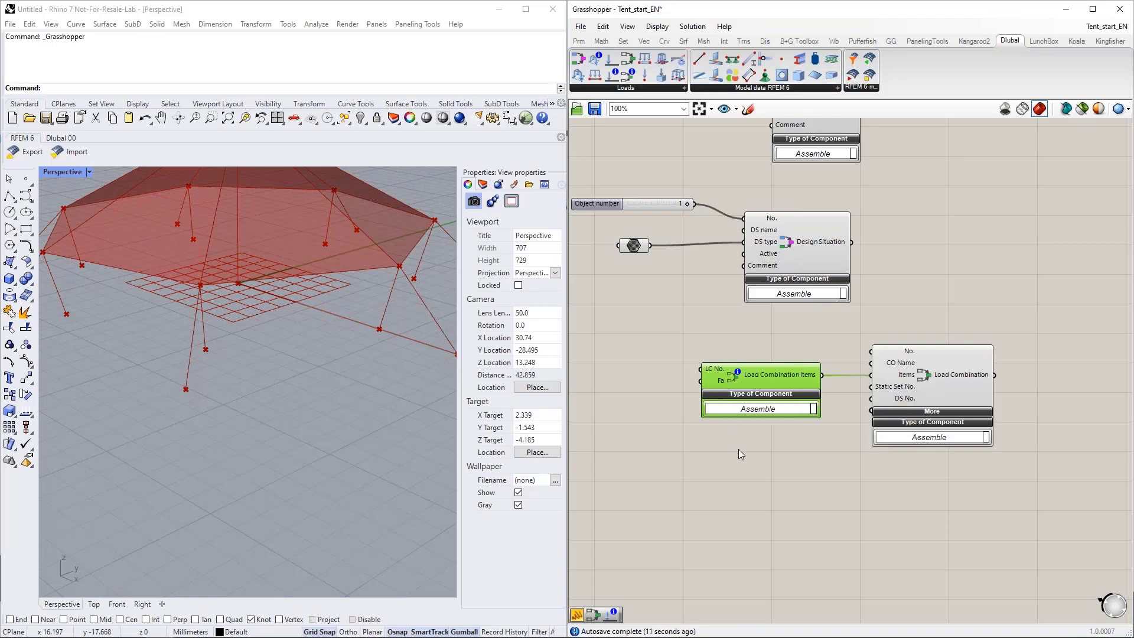
pyautogui.moveTo(782, 466); pyautogui.dragTo(774, 431, button='right')
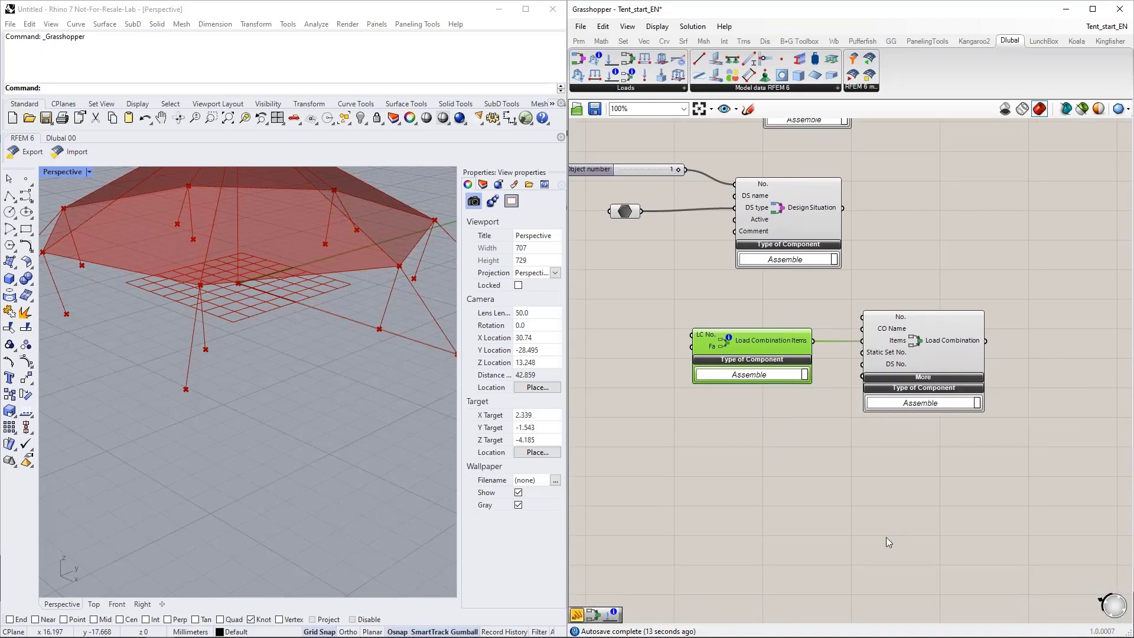
# Wire the static analysis settings component at the start of the loads section to the Load Combination's Static Set No. input
pyautogui.scroll(-4, 876, 558)
pyautogui.moveTo(900, 452); pyautogui.dragTo(931, 144)
pyautogui.moveTo(931, 145); pyautogui.dragTo(916, 302, button='right')
pyautogui.moveTo(934, 377); pyautogui.dragTo(909, 143)
pyautogui.moveTo(818, 217); pyautogui.dragTo(797, 341, button='right')
pyautogui.scroll(3, 796, 254)
pyautogui.scroll(-1, 780, 230)
pyautogui.moveTo(779, 216); pyautogui.dragTo(909, 308)
pyautogui.scroll(-4, 842, 239)
pyautogui.moveTo(906, 261); pyautogui.dragTo(879, 581)
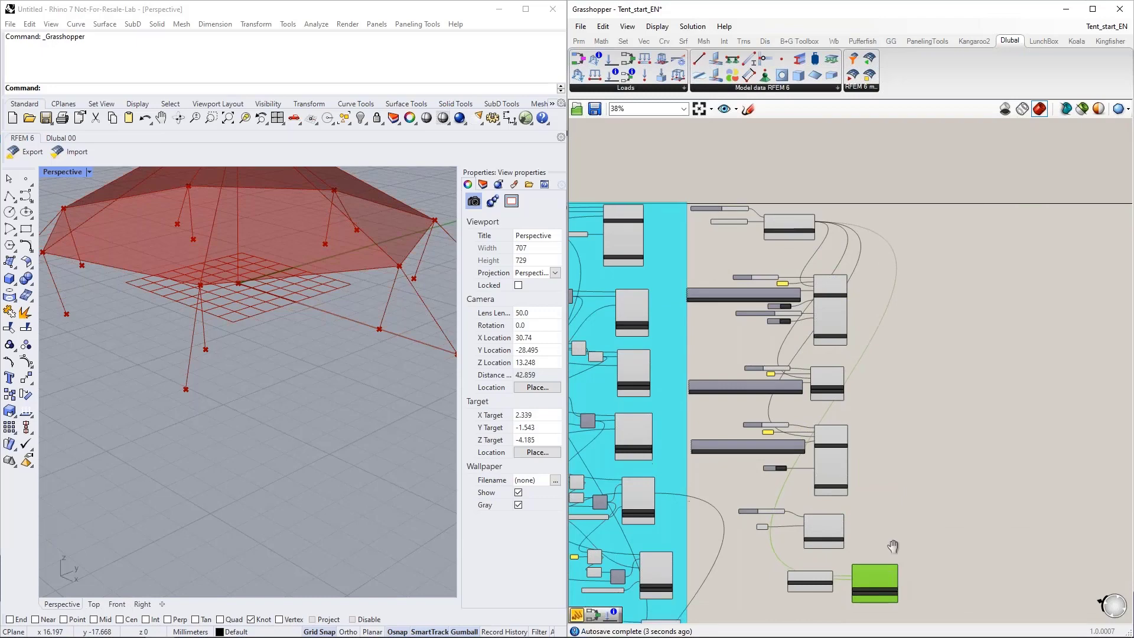
# Wire the Design Situation output to the Load Combination's DS No. input
pyautogui.scroll(6, 857, 472)
pyautogui.moveTo(834, 205); pyautogui.dragTo(860, 422)
pyautogui.scroll(-3, 867, 405)
pyautogui.moveTo(847, 460); pyautogui.dragTo(945, 456, button='right')
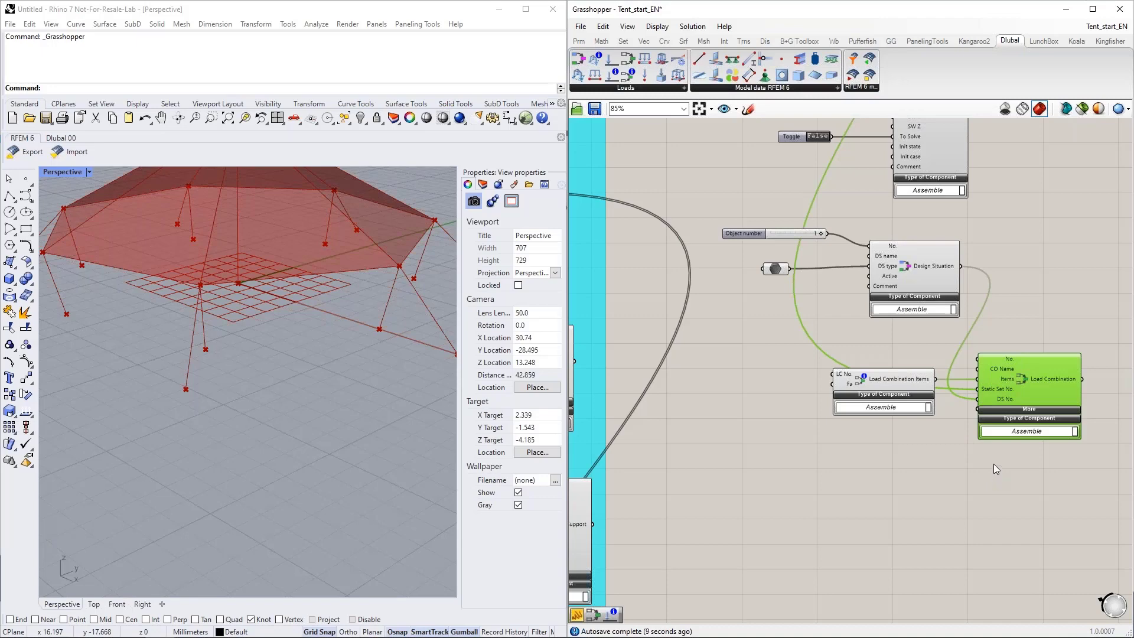
# Shift the Load Combination Items and Load Combination components together to the right to make room for inputs
pyautogui.moveTo(1014, 479); pyautogui.dragTo(943, 384)
pyautogui.click(922, 465)
pyautogui.moveTo(925, 465); pyautogui.dragTo(865, 452, button='right')
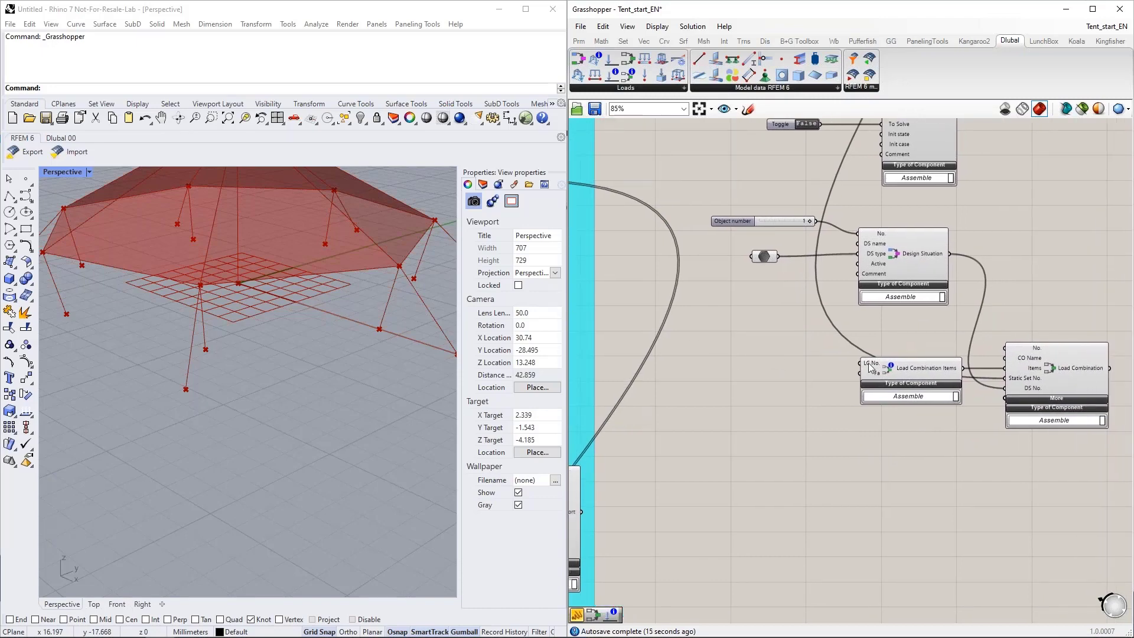
pyautogui.scroll(4, 871, 367)
pyautogui.scroll(-4, 881, 387)
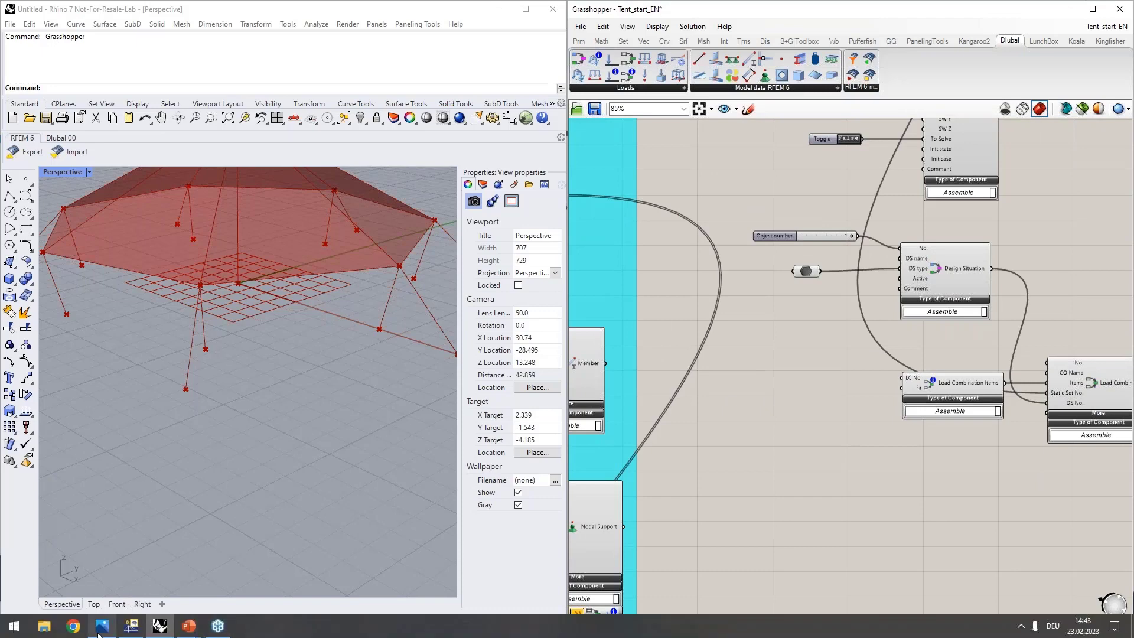
# Switch to RFEM, examine the main settings and load case assignment of load combination CO1, and return to Grasshopper
pyautogui.click(132, 626)
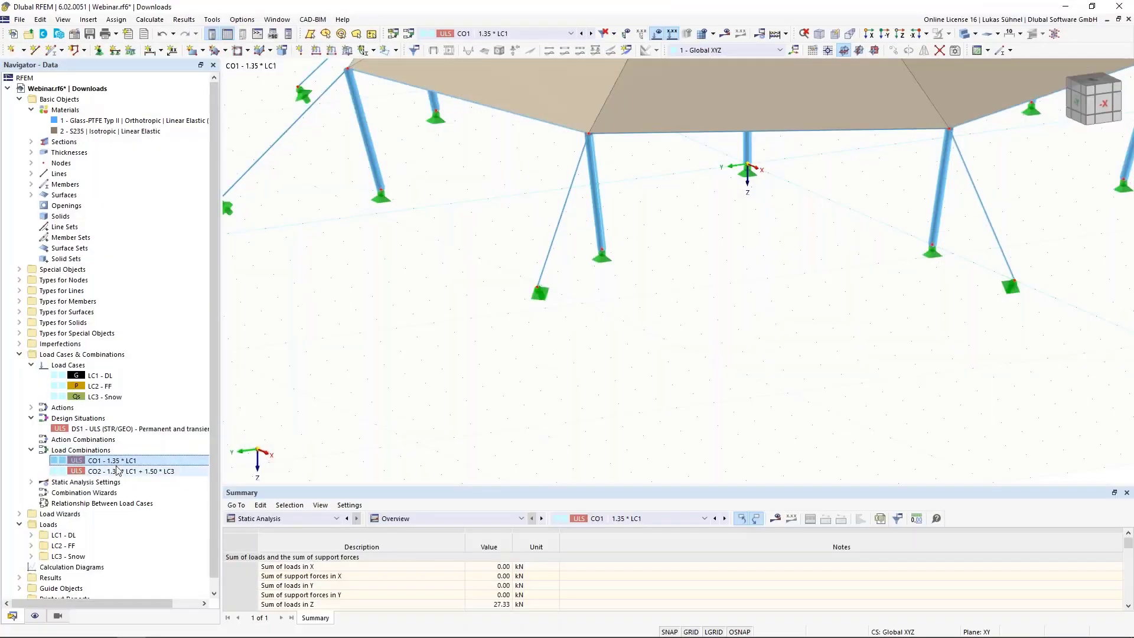
pyautogui.doubleClick(118, 461)
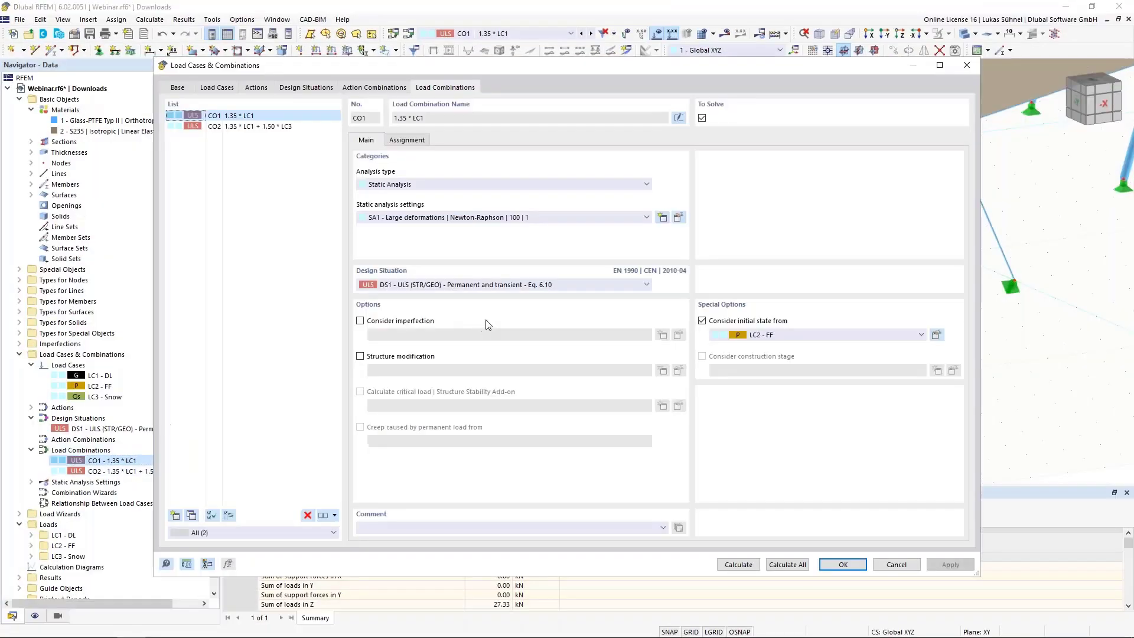
pyautogui.click(407, 140)
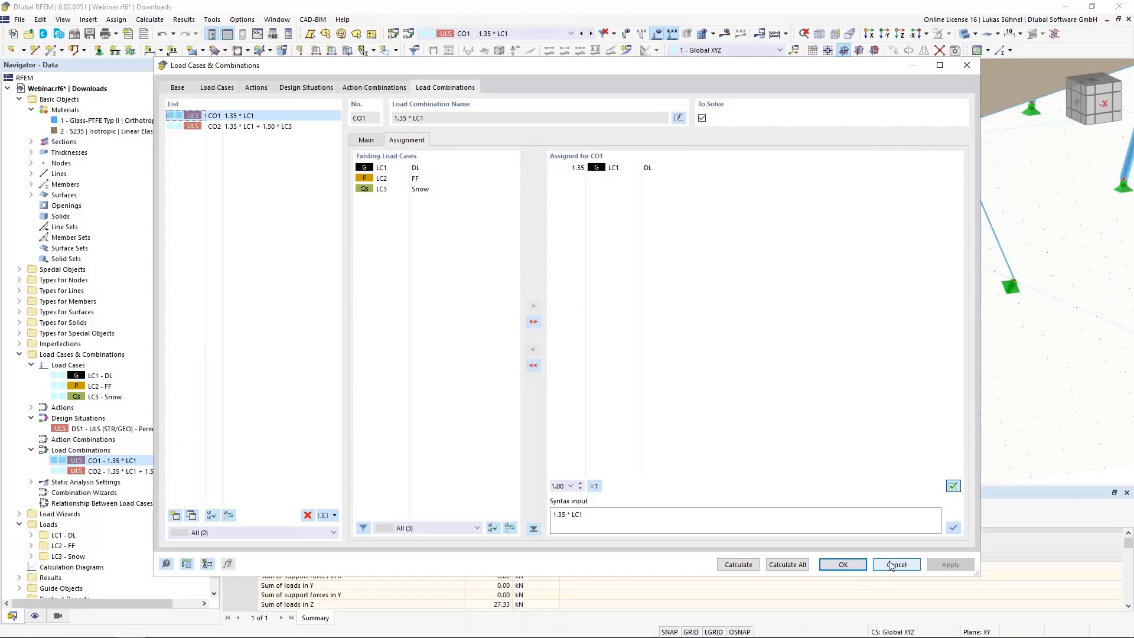
pyautogui.click(842, 564)
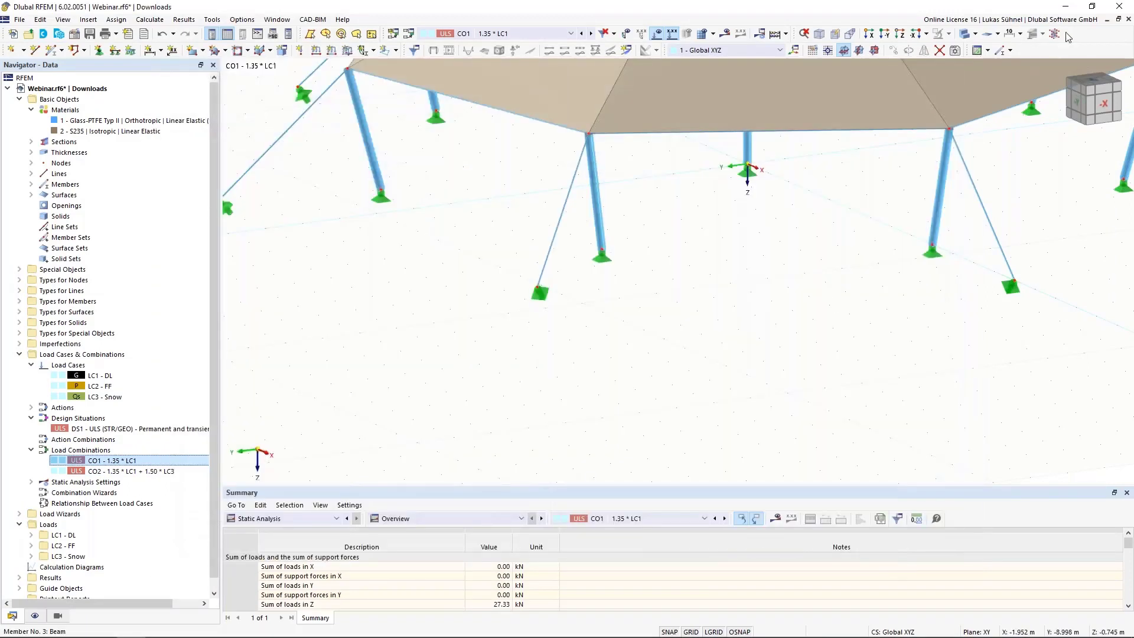
pyautogui.click(1065, 7)
# Place a panel containing 1 in the free space beside the Load Combination Items component
pyautogui.scroll(2, 747, 389)
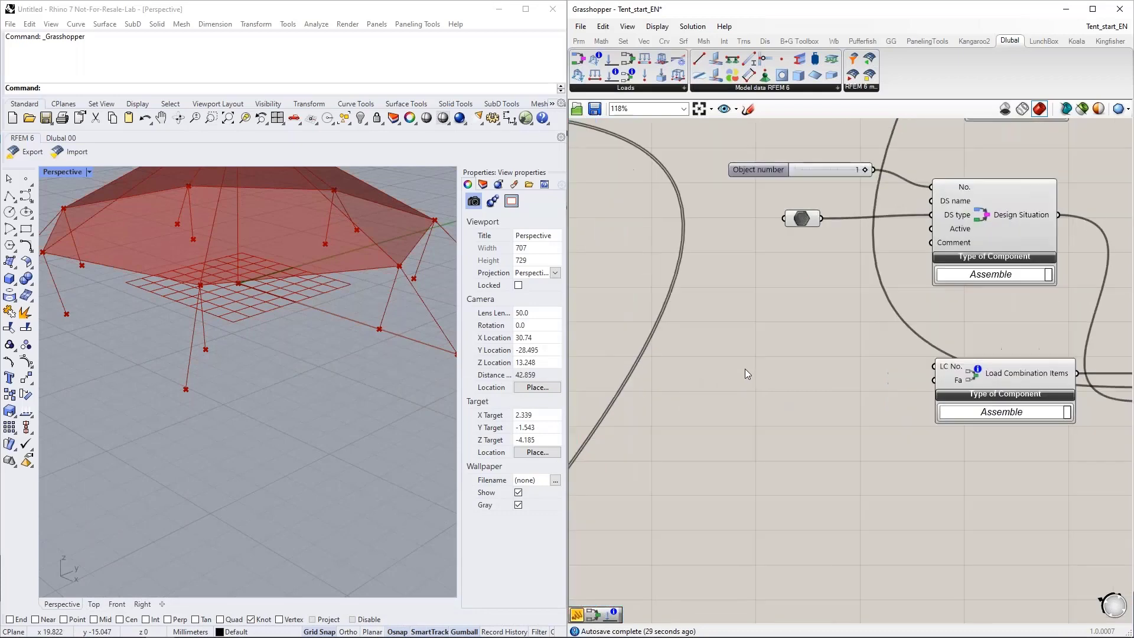
pyautogui.doubleClick(732, 329)
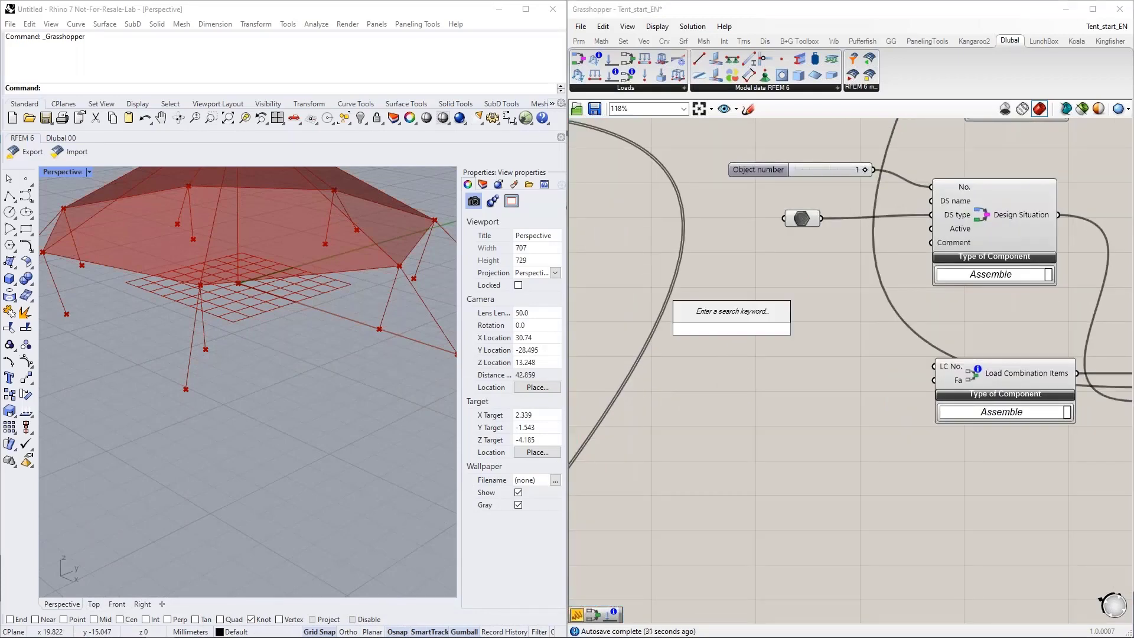
pyautogui.write('"')
pyautogui.press('Return')
pyautogui.doubleClick(733, 330)
pyautogui.write('1')
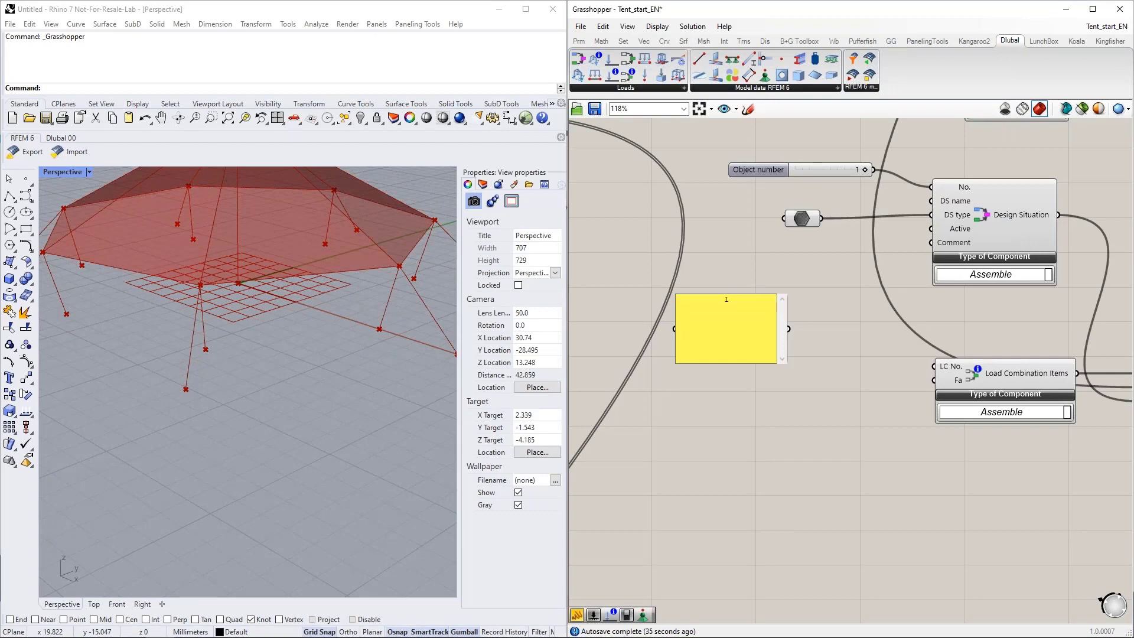
pyautogui.click(760, 415)
# Turn off Multiline Data for the panel and wire it to the LC No. input of Load Combination Items
pyautogui.rightClick(755, 345)
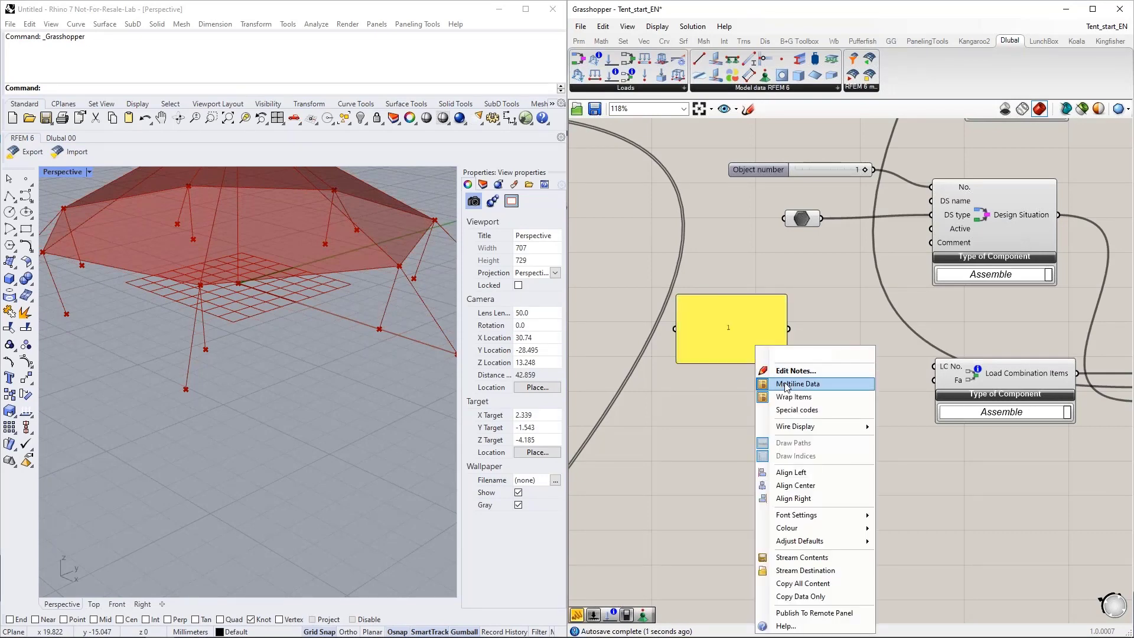
pyautogui.click(782, 386)
pyautogui.moveTo(789, 328); pyautogui.dragTo(932, 368)
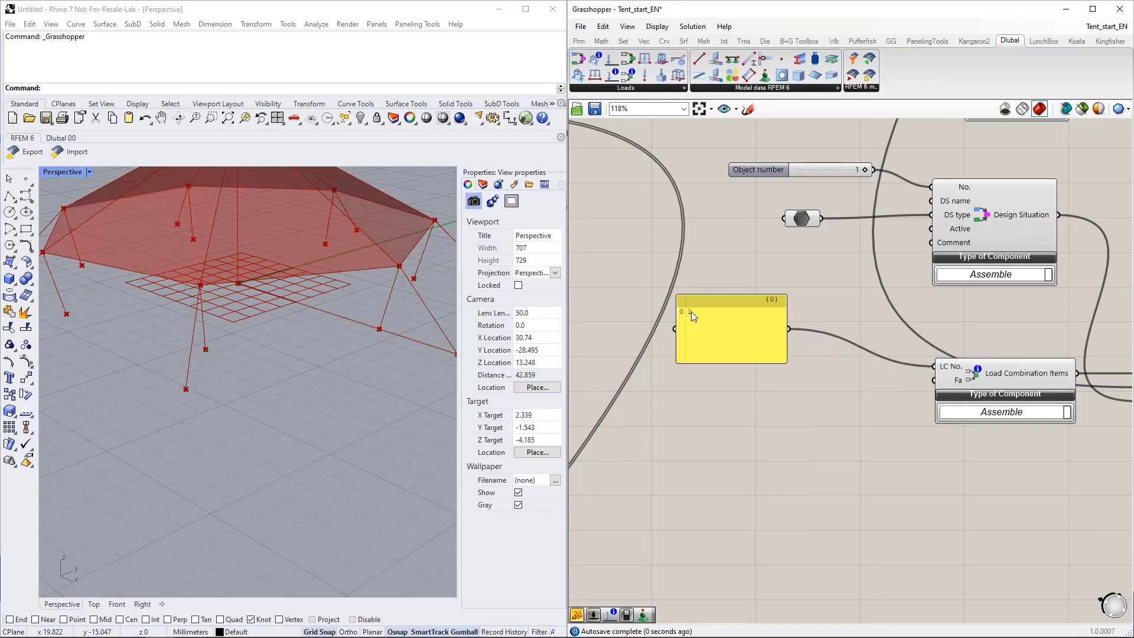
# Copy the panel below the original, set its value to 1.35 and wire it to the Fa input of Load Combination Items
pyautogui.moveTo(733, 434); pyautogui.dragTo(724, 374, button='right')
pyautogui.click(716, 278)
pyautogui.hotkey('ctrl', 'c')
pyautogui.hotkey('ctrl', 'v')
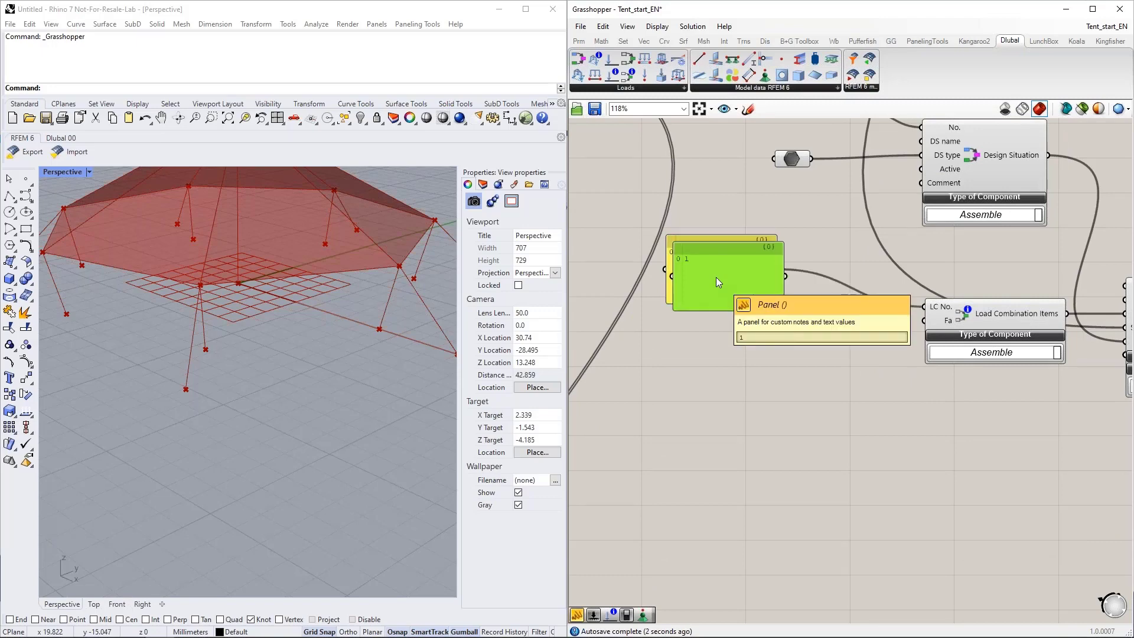
pyautogui.moveTo(716, 277); pyautogui.dragTo(713, 423)
pyautogui.doubleClick(714, 423)
pyautogui.write('1.35')
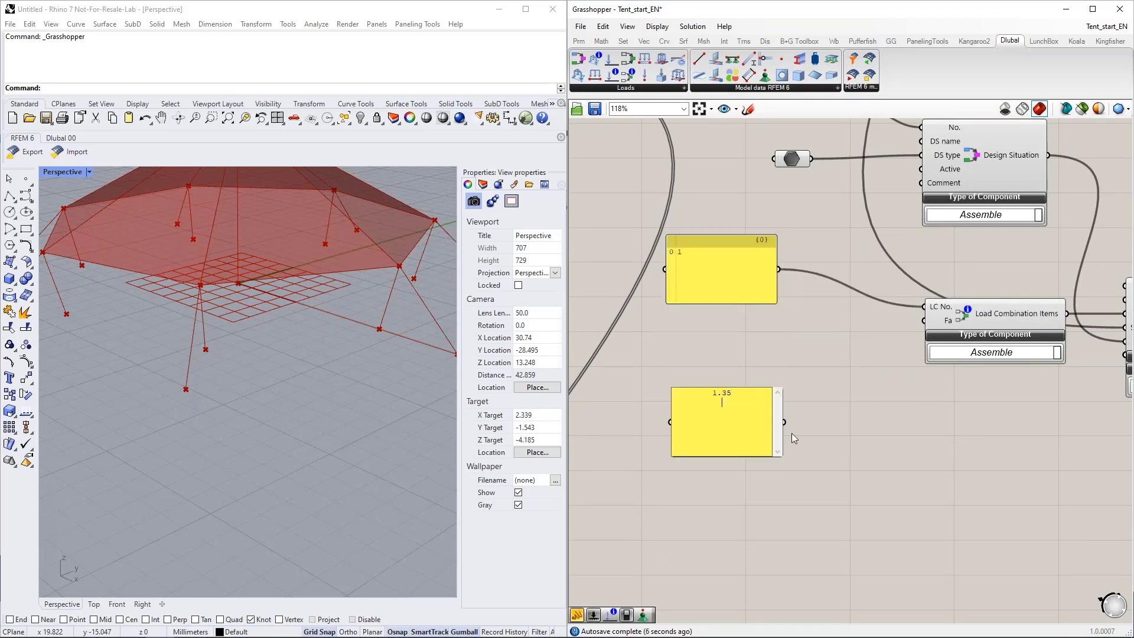
pyautogui.click(822, 426)
pyautogui.moveTo(817, 402); pyautogui.dragTo(913, 336)
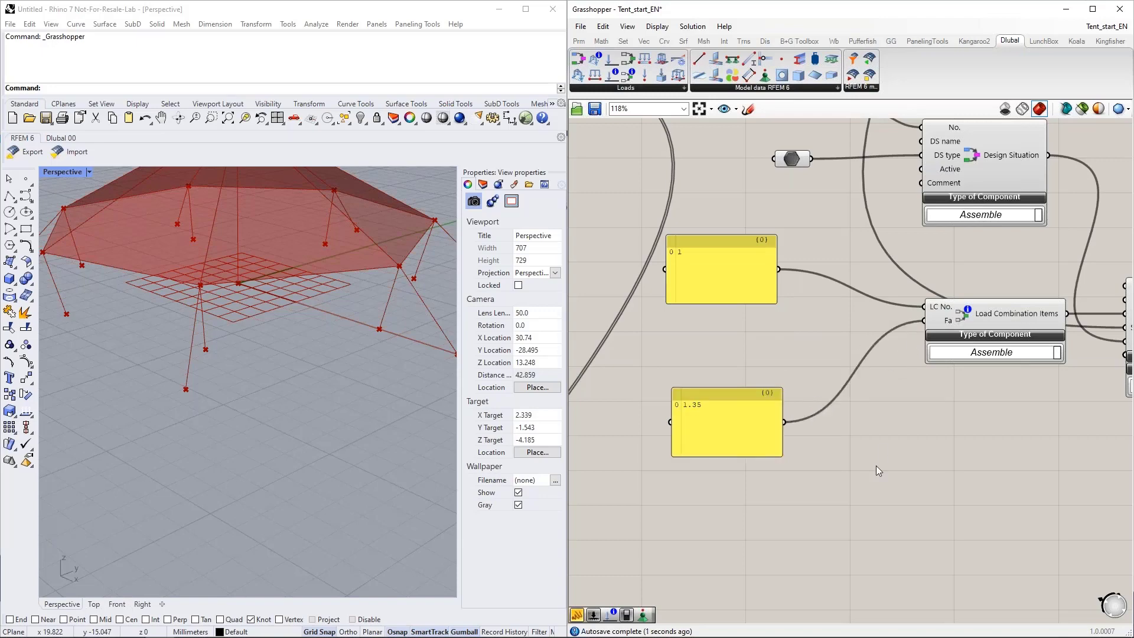
# Shrink both value panels and copy the load case number panel directly below its original
pyautogui.moveTo(842, 515); pyautogui.dragTo(780, 455, button='right')
pyautogui.moveTo(681, 397)
pyautogui.mouseDown()
pyautogui.moveTo(675, 426)
pyautogui.moveTo(670, 413)
pyautogui.mouseUp()
pyautogui.moveTo(645, 226); pyautogui.dragTo(635, 249)
# Set the copied load case number panel to hold 1 and 3 on separate lines
pyautogui.doubleClick(633, 250)
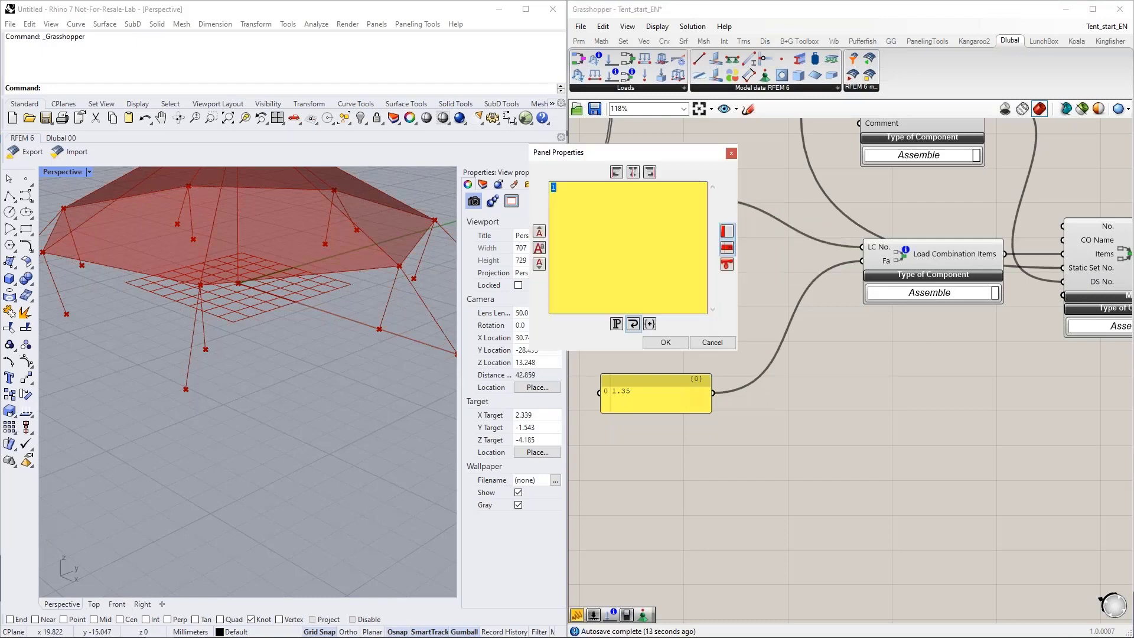
pyautogui.press('Return')
pyautogui.write('10')
pyautogui.press('BackSpace')
pyautogui.press('BackSpace')
pyautogui.write('3')
pyautogui.click(664, 348)
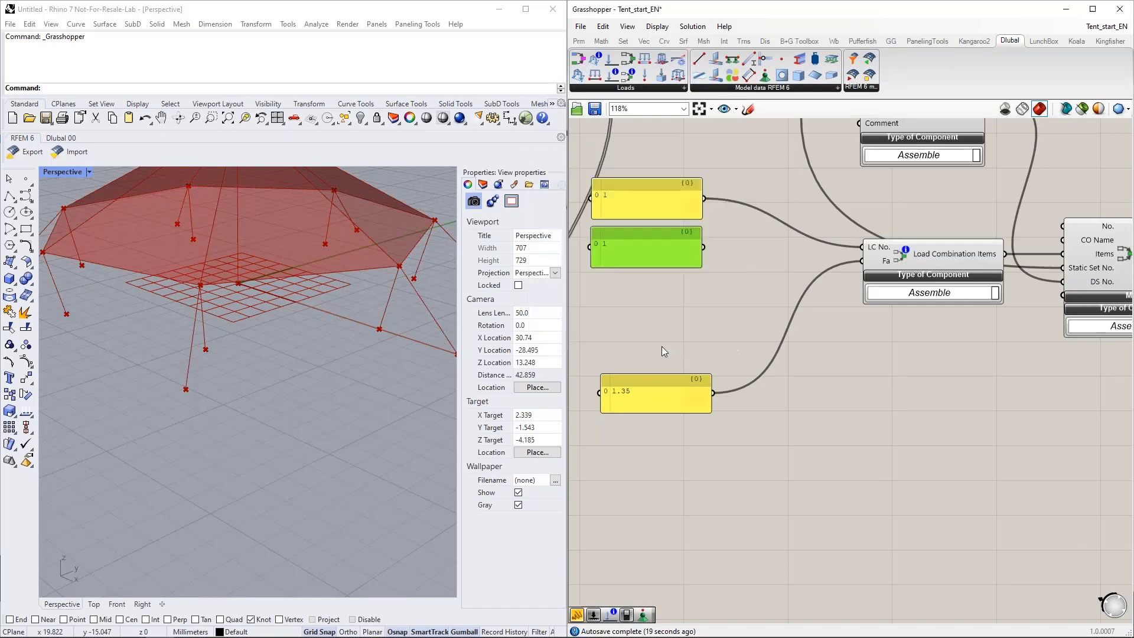
# Copy the 1.35 factor panel directly below and set the copy to hold 1.35 and 1.5 on separate lines
pyautogui.click(656, 395)
pyautogui.hotkey('ctrl', 'c')
pyautogui.hotkey('ctrl', 'v')
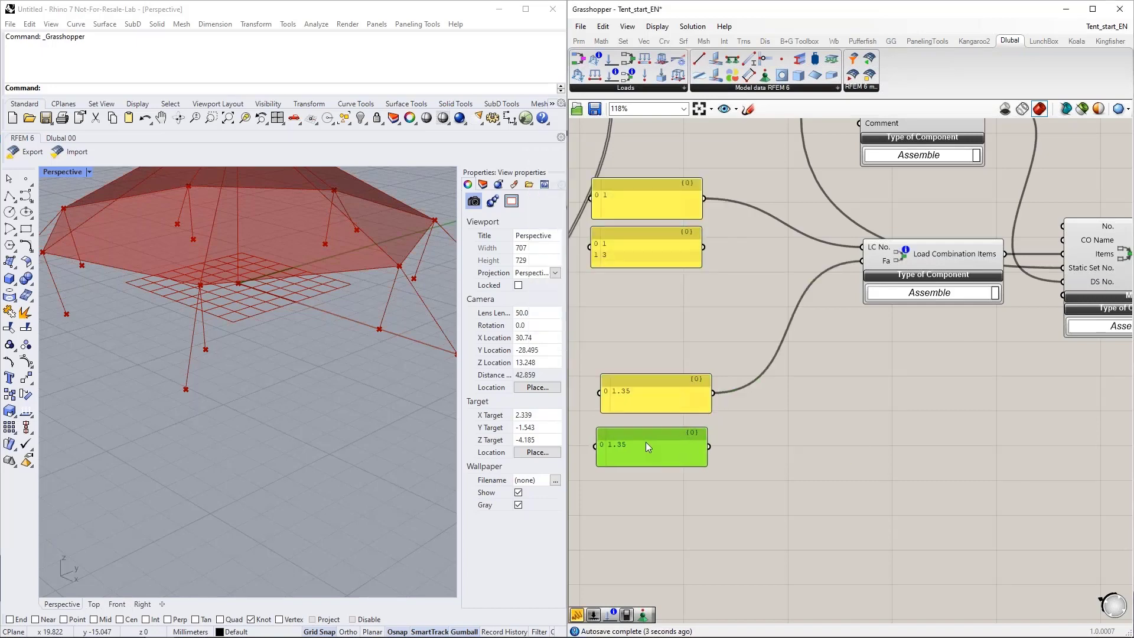
pyautogui.doubleClick(647, 438)
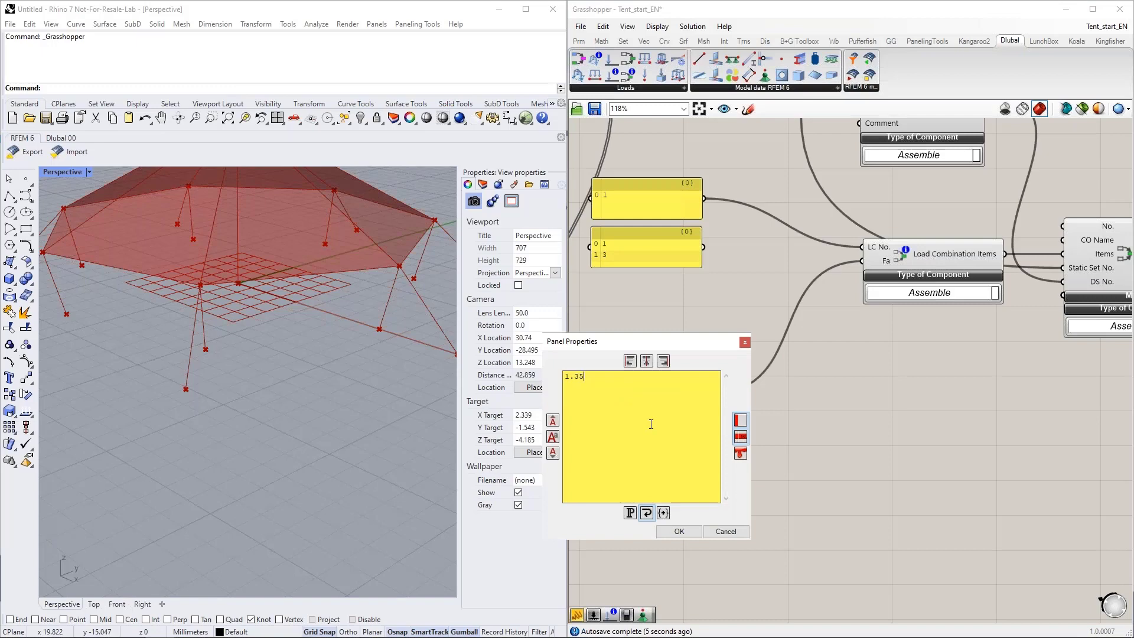
pyautogui.write('1.5')
pyautogui.click(680, 533)
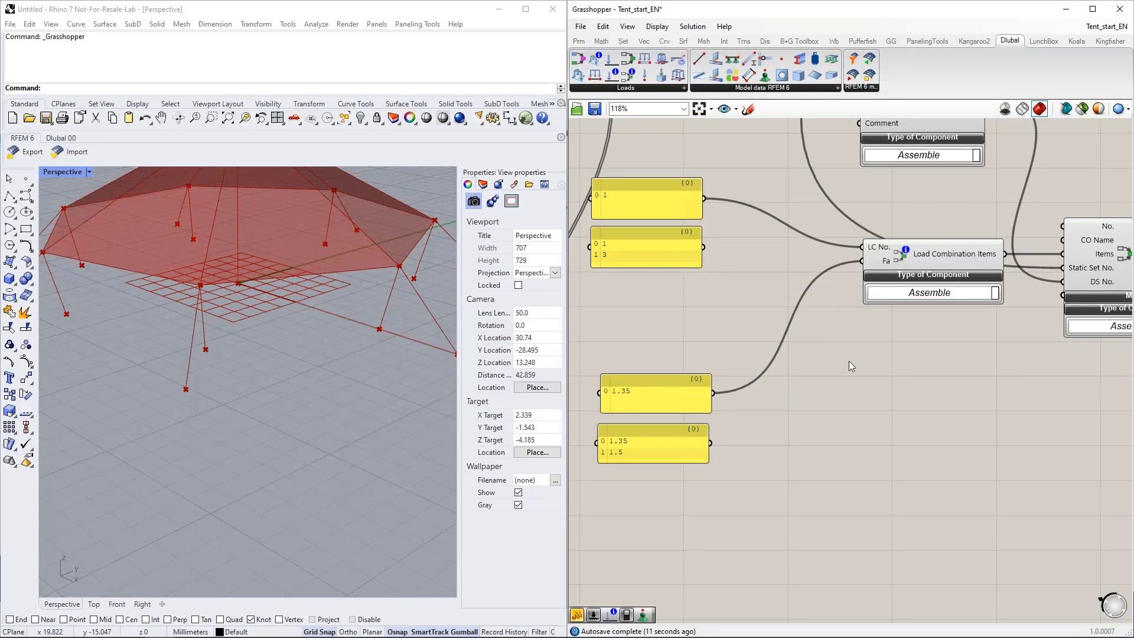
# Place an Entwine component with two inputs, feed it both load case number panels and wire its result to LC No
pyautogui.doubleClick(826, 376)
pyautogui.write('entwin')
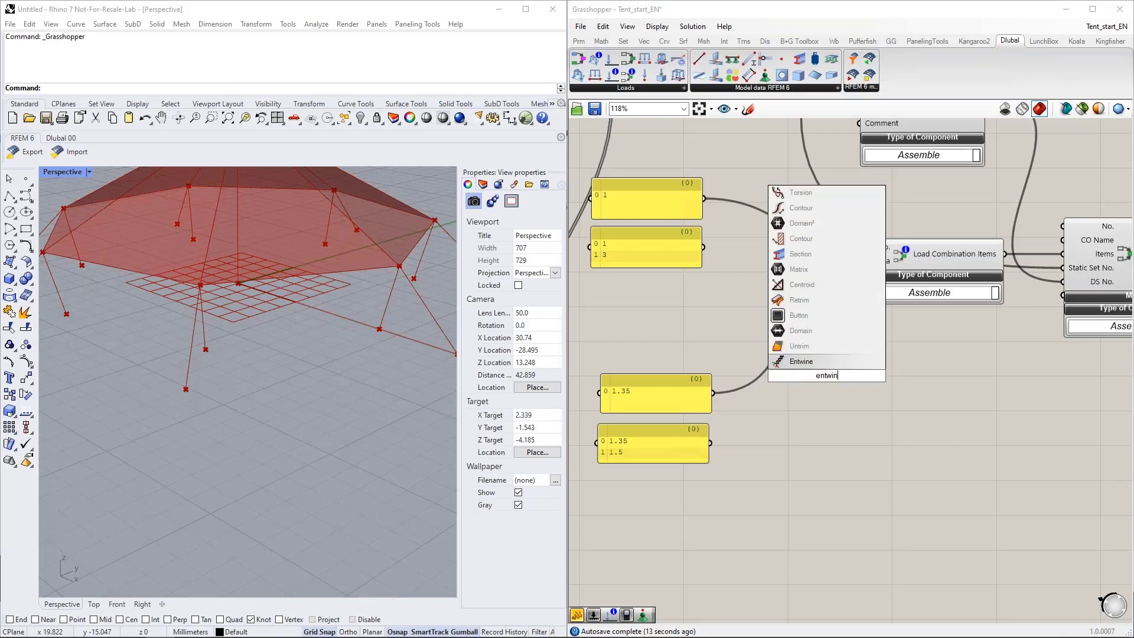
pyautogui.press('Return')
pyautogui.scroll(5, 823, 383)
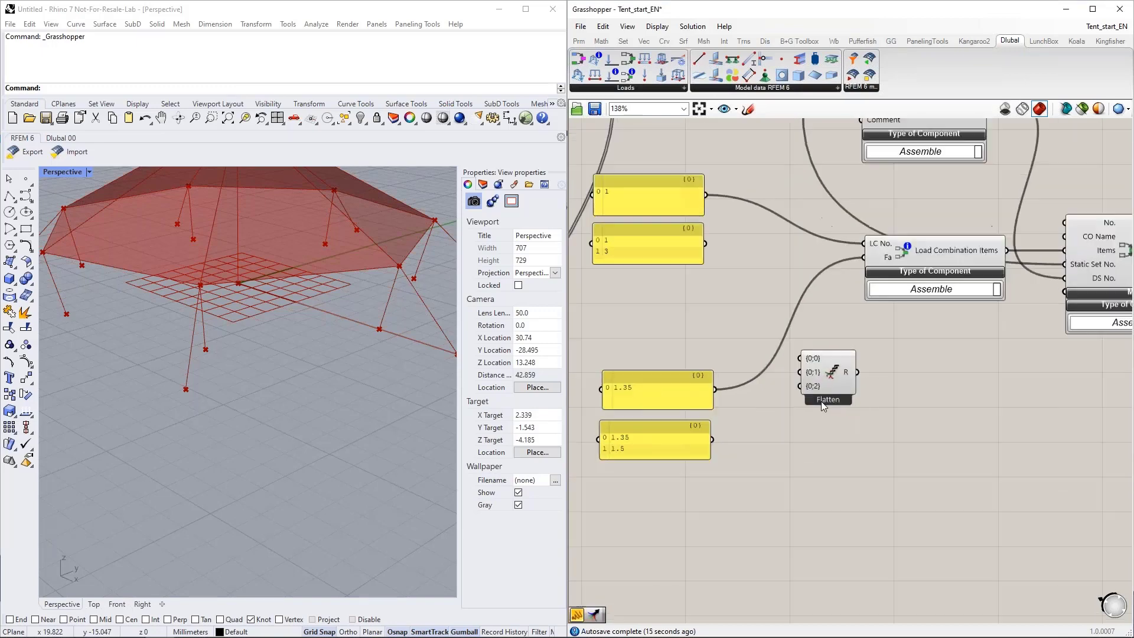
pyautogui.click(825, 384)
pyautogui.scroll(-4, 823, 421)
pyautogui.moveTo(830, 381); pyautogui.dragTo(744, 219)
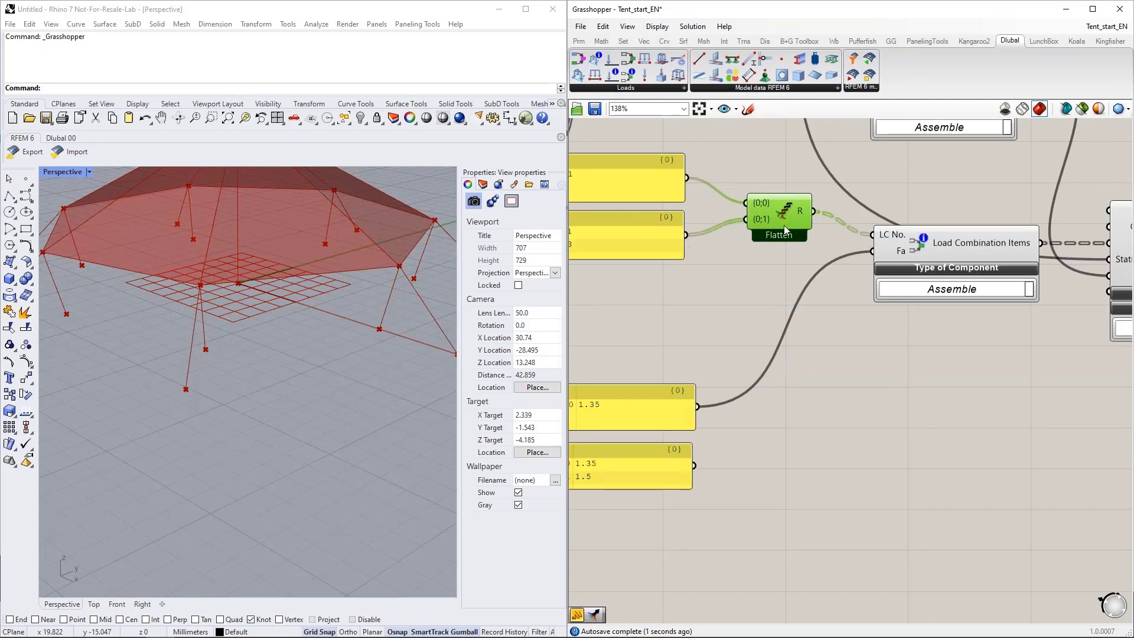
# Copy the Entwine component beside the factor panels, feed it both panels and wire its result to the Fa input
pyautogui.keyDown('alt'); pyautogui.moveTo(780, 212); pyautogui.dragTo(750, 402); pyautogui.keyUp('alt')
pyautogui.moveTo(694, 464); pyautogui.dragTo(751, 419)
pyautogui.moveTo(820, 411); pyautogui.dragTo(872, 251)
pyautogui.moveTo(806, 416); pyautogui.dragTo(764, 430)
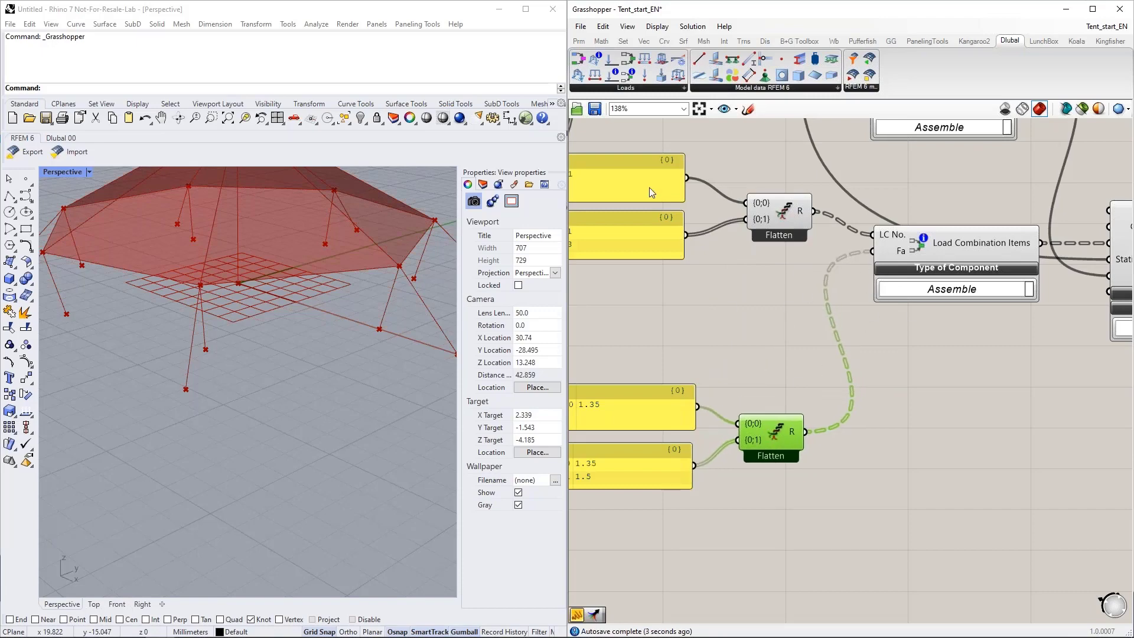
pyautogui.click(650, 188)
pyautogui.click(651, 399)
pyautogui.click(646, 235)
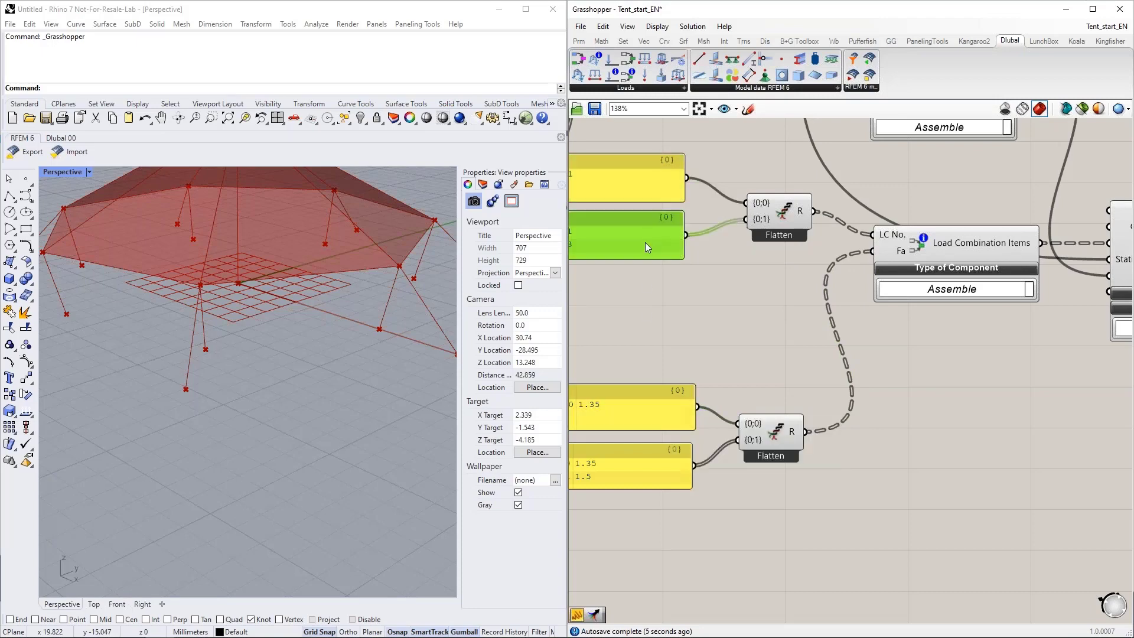
pyautogui.click(650, 469)
pyautogui.click(700, 387)
# Expand the additional inputs of the Load Combination component to expose Init state, Init case and Comment
pyautogui.scroll(-3, 745, 330)
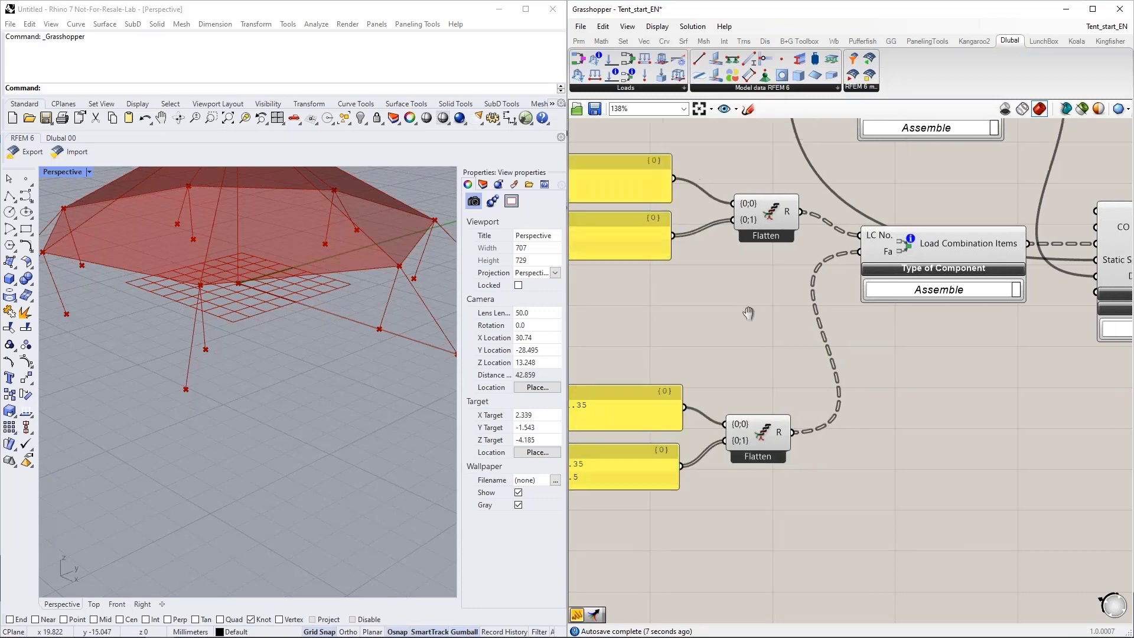
pyautogui.moveTo(834, 346); pyautogui.dragTo(766, 344, button='right')
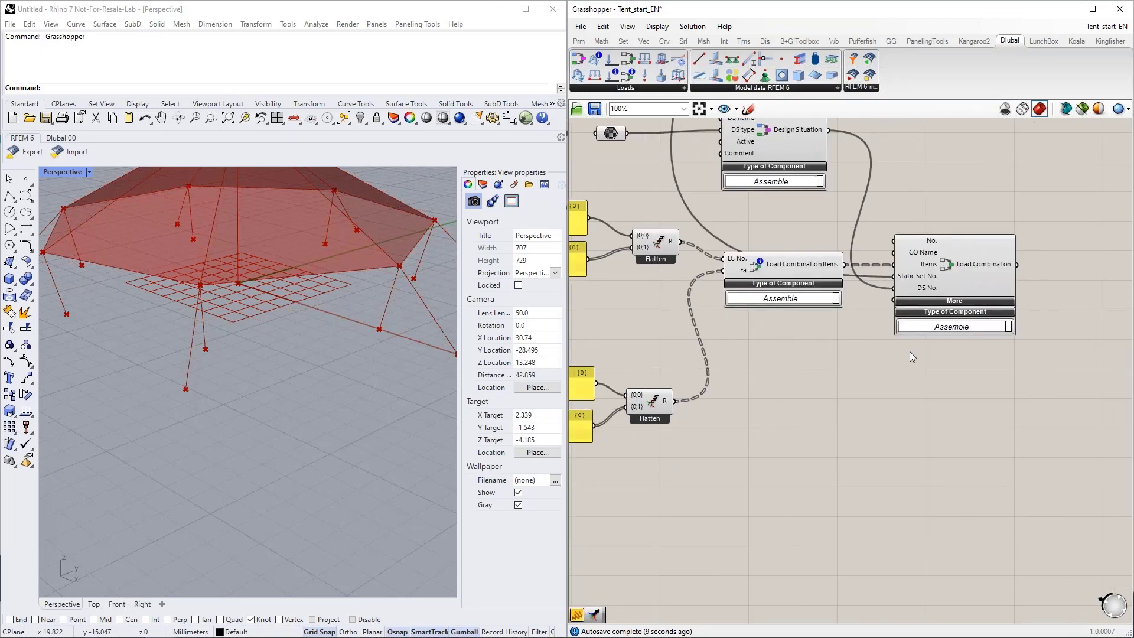
pyautogui.moveTo(909, 352); pyautogui.dragTo(838, 355, button='right')
pyautogui.click(882, 307)
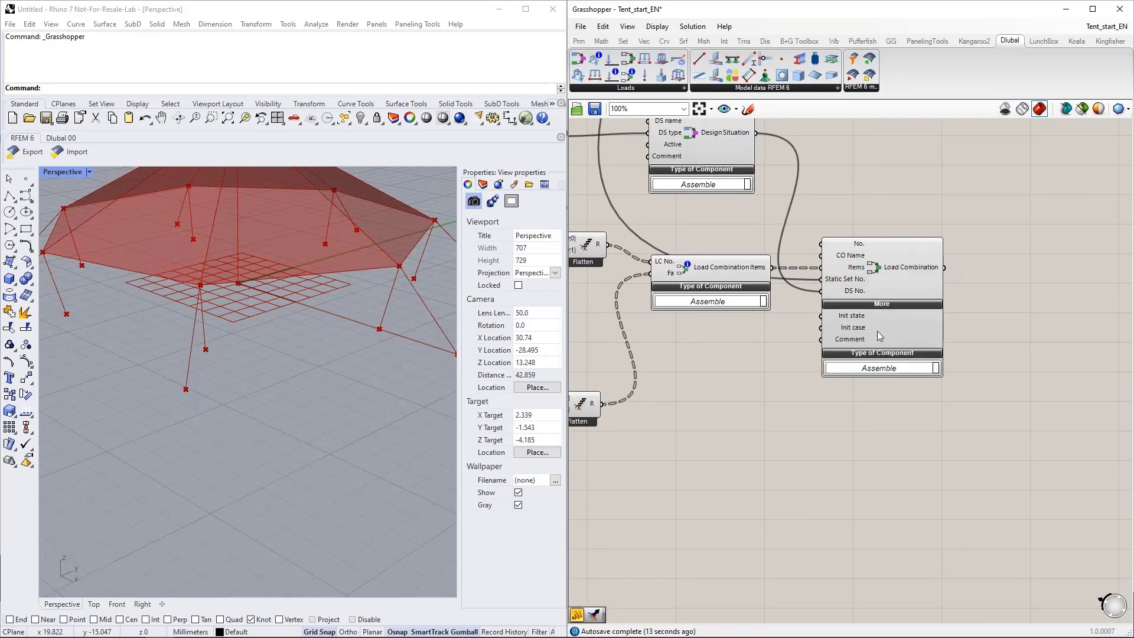
pyautogui.scroll(3, 760, 329)
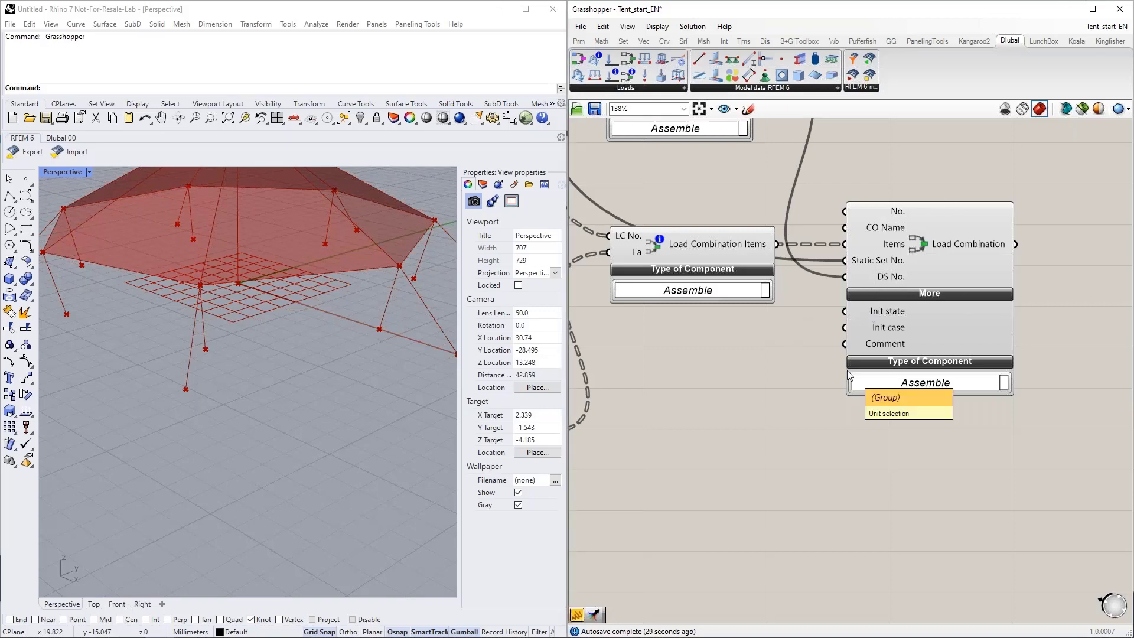
# Add a Boolean Toggle, wire it to the Load Combination's Init state input and set it to True
pyautogui.doubleClick(704, 361)
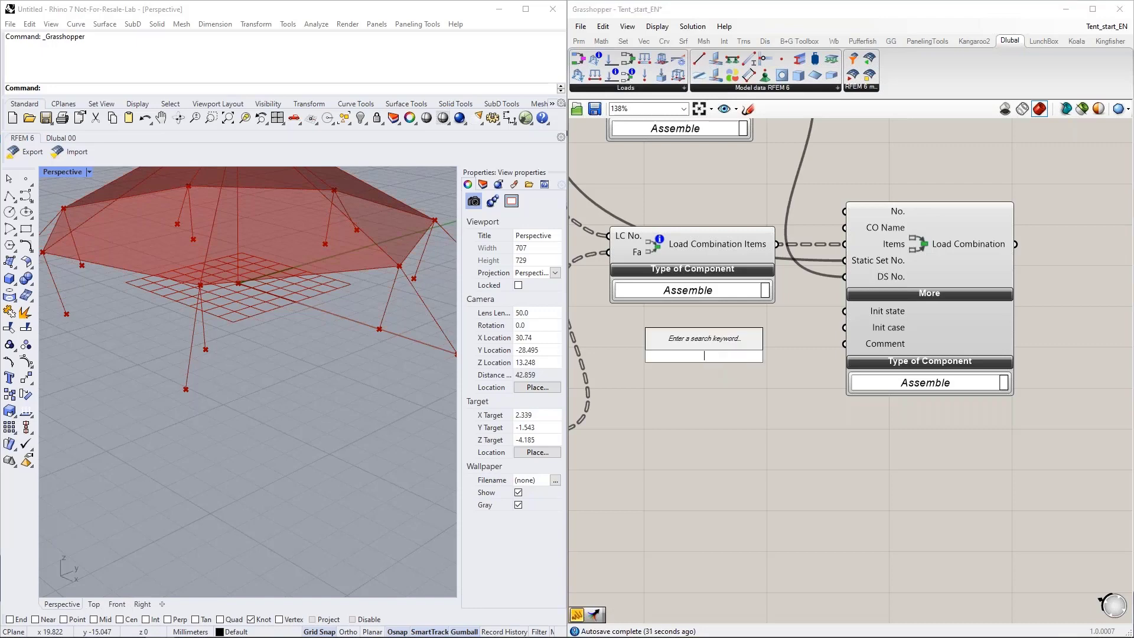
pyautogui.write('boolea')
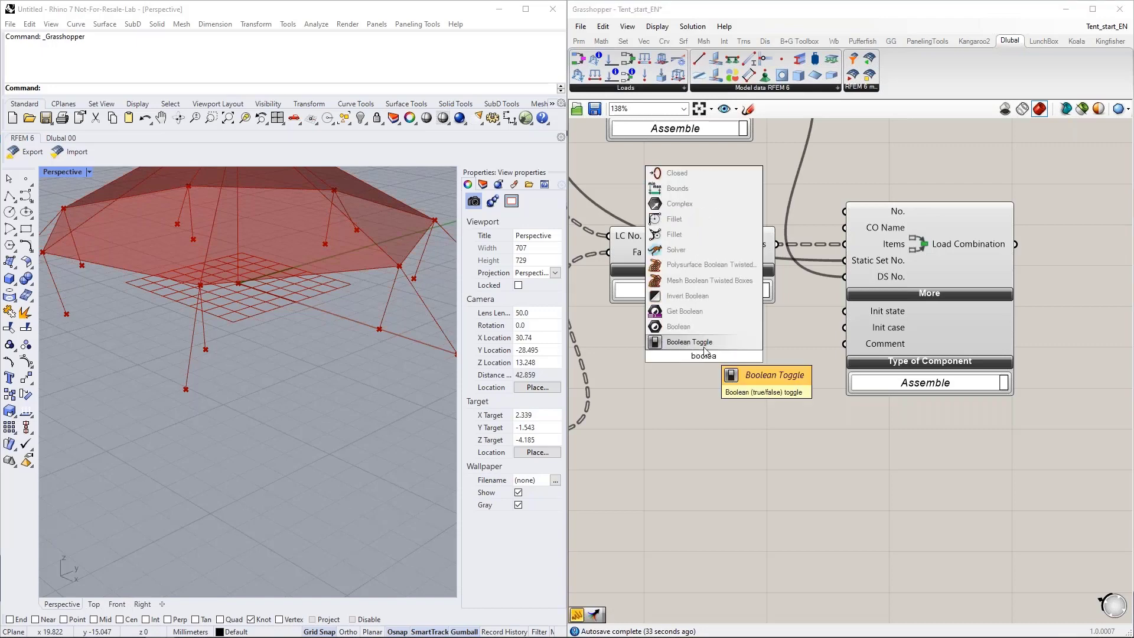
pyautogui.press('Return')
pyautogui.moveTo(749, 355); pyautogui.dragTo(834, 310)
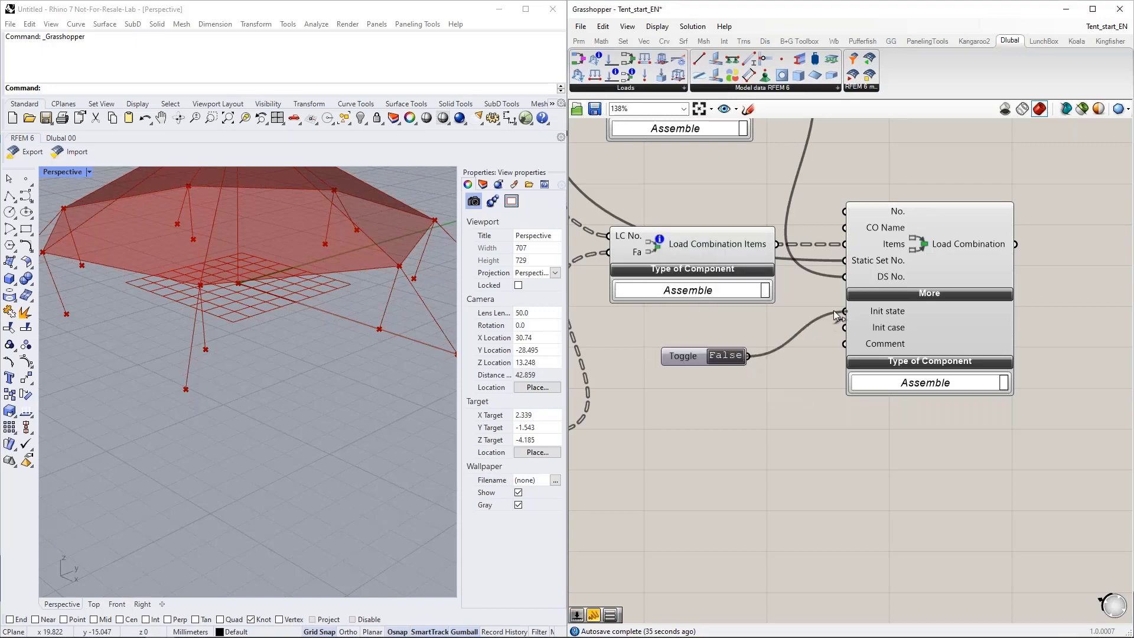
pyautogui.doubleClick(691, 358)
pyautogui.moveTo(691, 359); pyautogui.dragTo(685, 318)
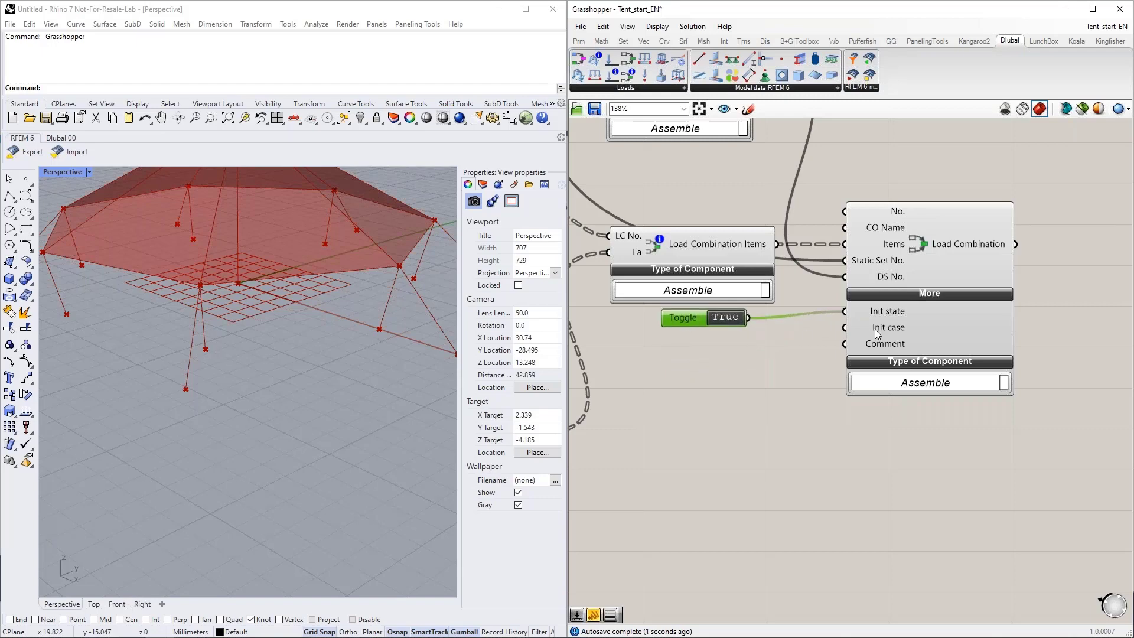
# Wire the FF load case's output to the Load Combination's Init case input, keeping the component beside Load Combination Items
pyautogui.scroll(-5, 797, 437)
pyautogui.scroll(3, 791, 262)
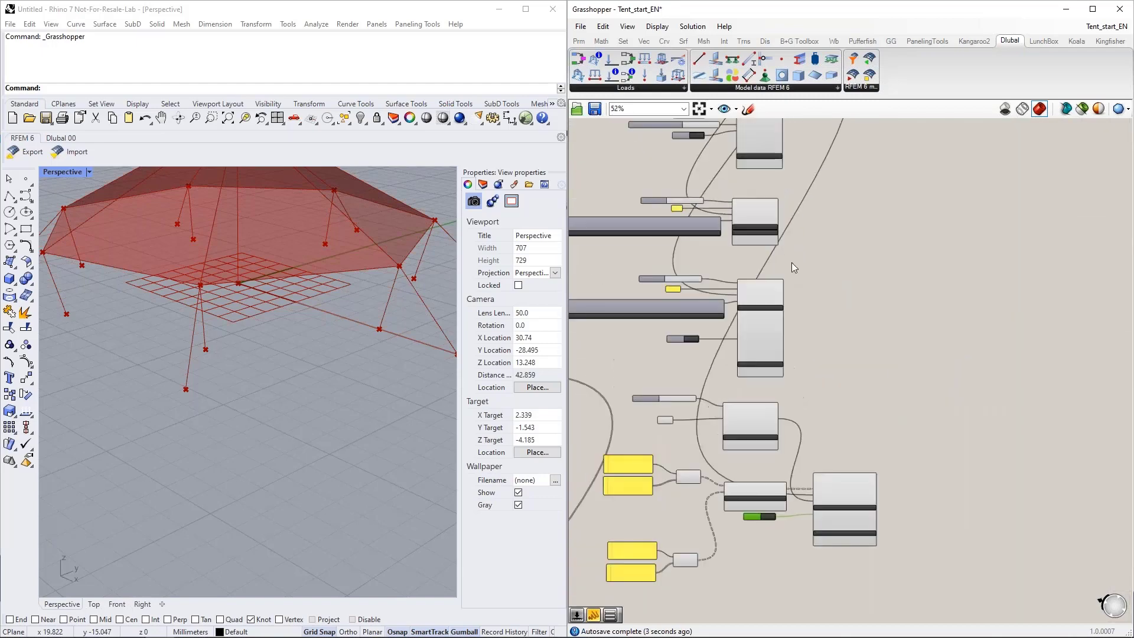
pyautogui.scroll(-2, 779, 202)
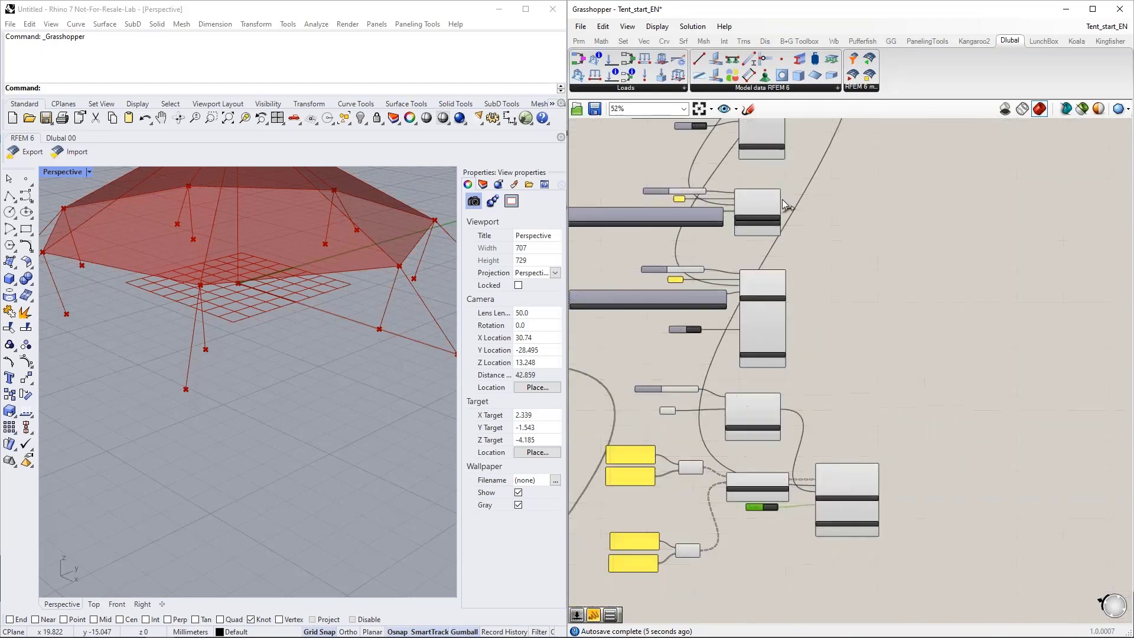
pyautogui.scroll(6, 814, 522)
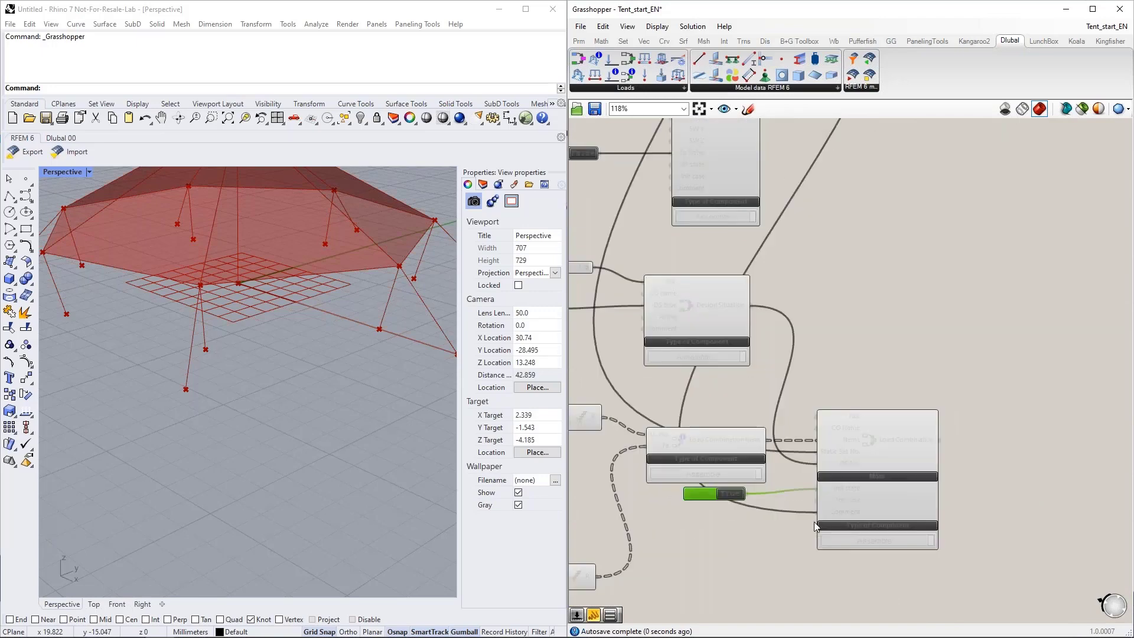
pyautogui.scroll(-5, 807, 509)
pyautogui.click(843, 454)
pyautogui.moveTo(841, 443); pyautogui.dragTo(862, 254)
pyautogui.moveTo(813, 148); pyautogui.dragTo(826, 305, button='right')
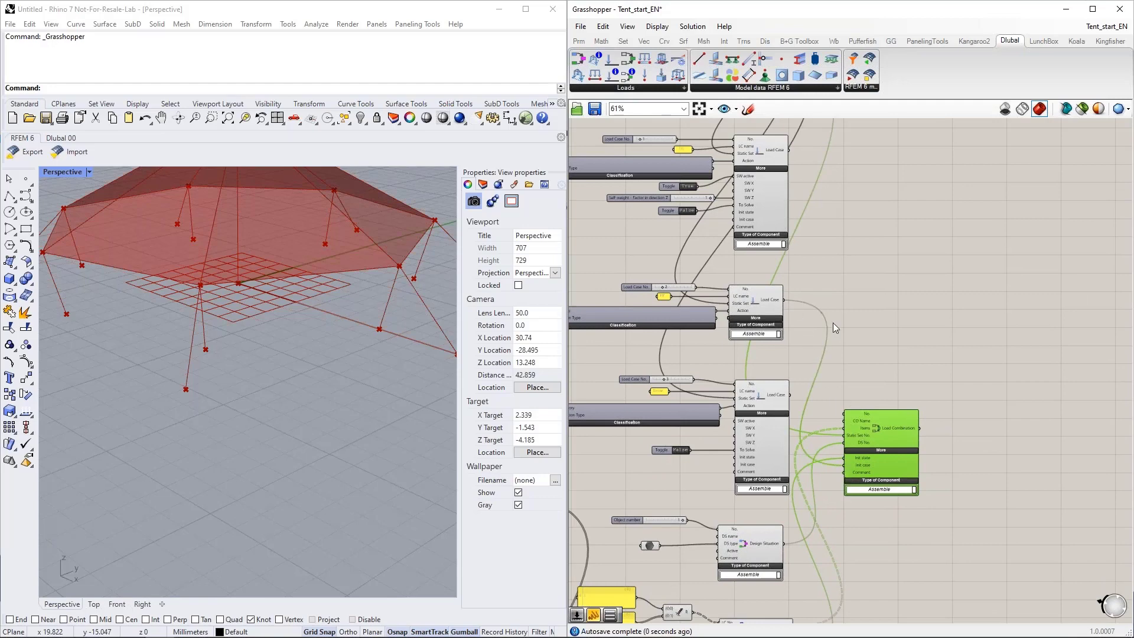
pyautogui.scroll(-4, 842, 359)
pyautogui.moveTo(843, 360); pyautogui.dragTo(882, 314)
pyautogui.scroll(6, 837, 458)
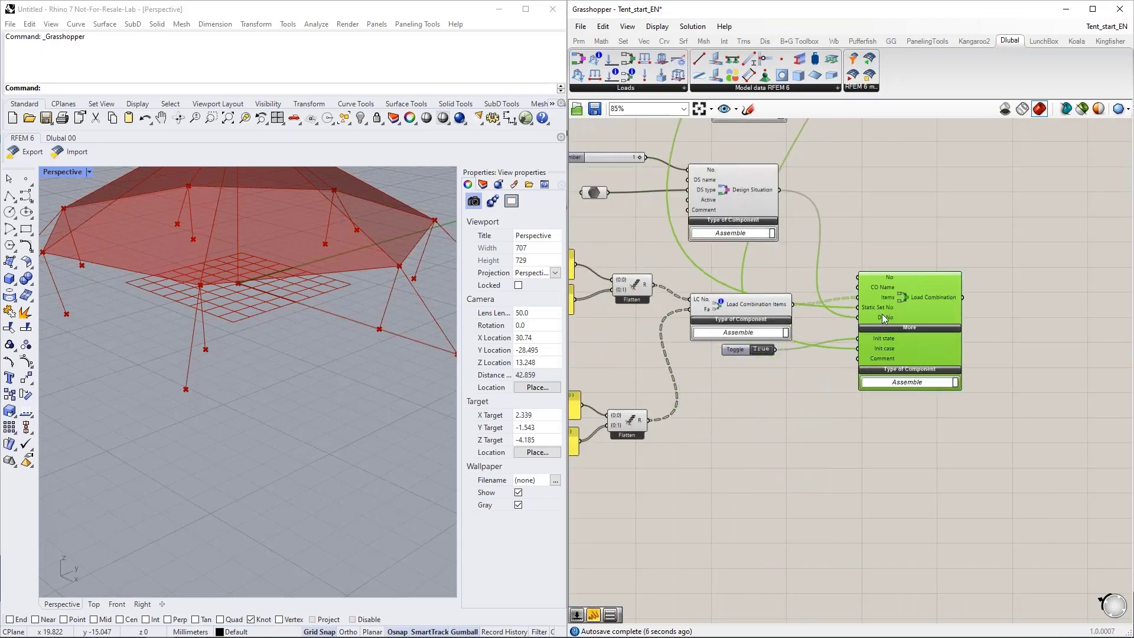
pyautogui.click(809, 392)
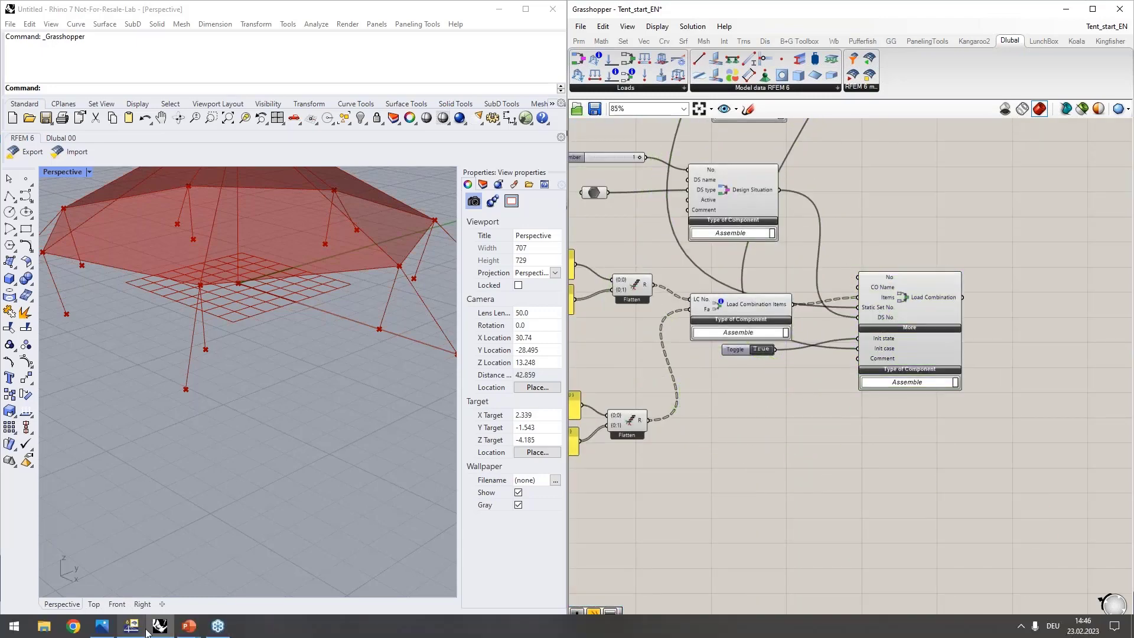
# Switch to RFEM, examine the initial state setting of load combination CO1, and return to Grasshopper
pyautogui.click(143, 631)
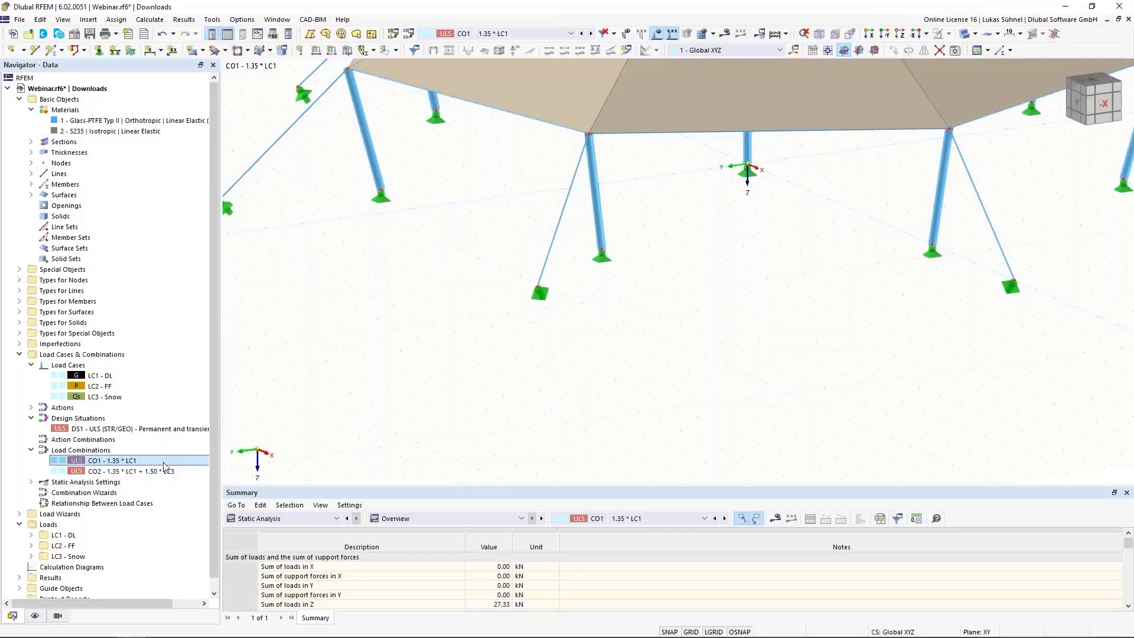
pyautogui.doubleClick(113, 462)
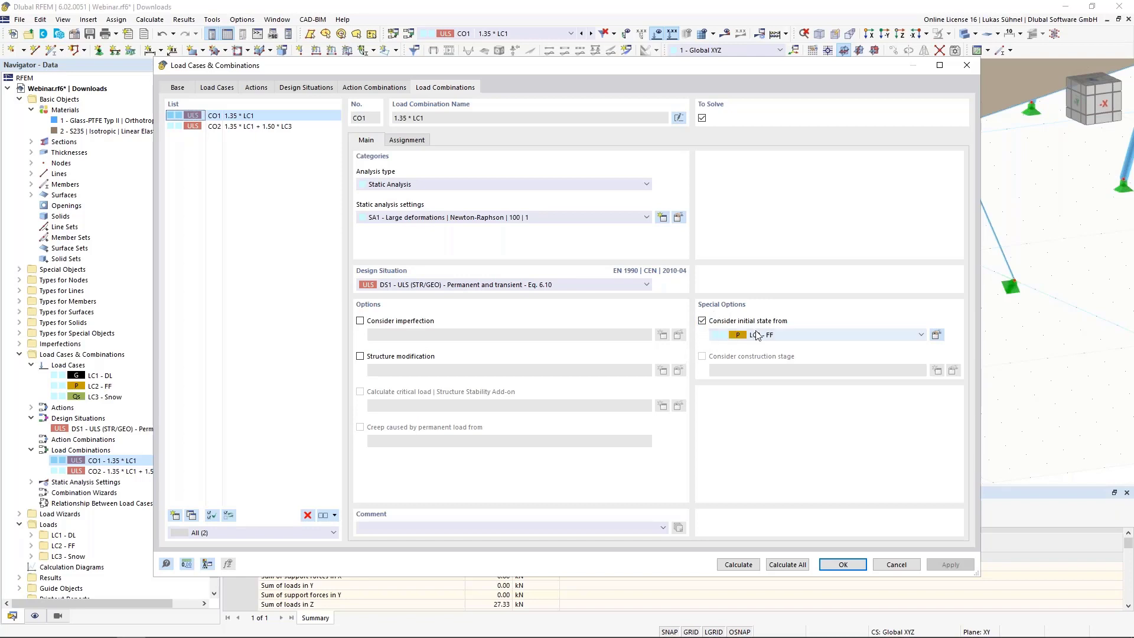
pyautogui.click(842, 564)
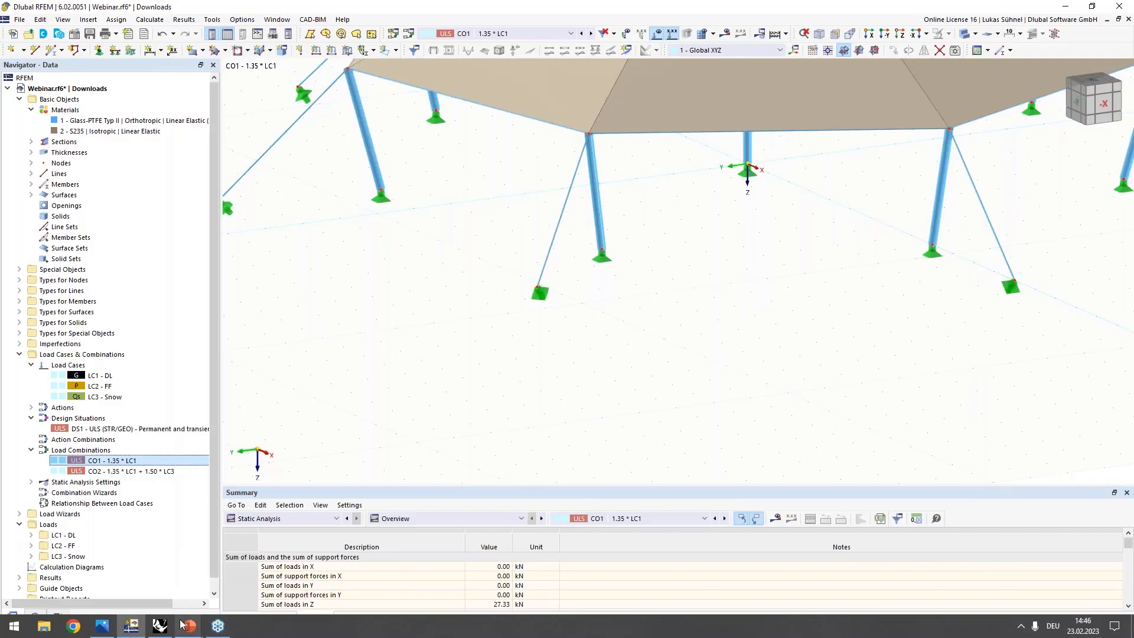
pyautogui.click(159, 624)
pyautogui.scroll(3, 749, 439)
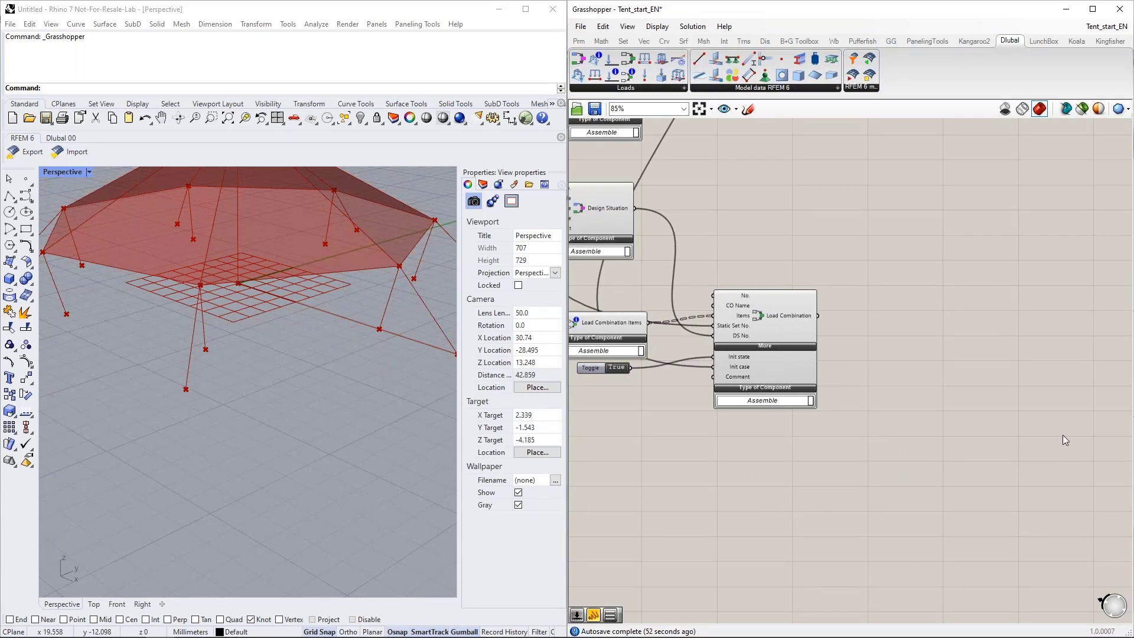
# Group all load case, design situation and load combination components and colour the group green with R 0, G 255, B 116
pyautogui.doubleClick(954, 313)
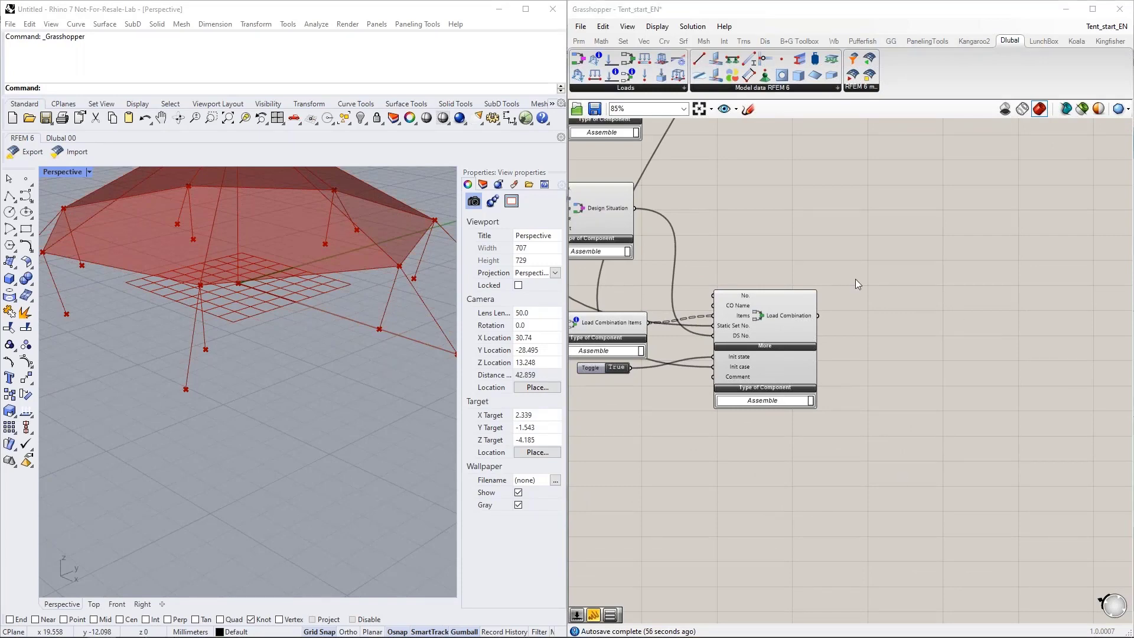
pyautogui.scroll(-5, 841, 288)
pyautogui.scroll(-3, 884, 416)
pyautogui.moveTo(917, 532); pyautogui.dragTo(750, 216)
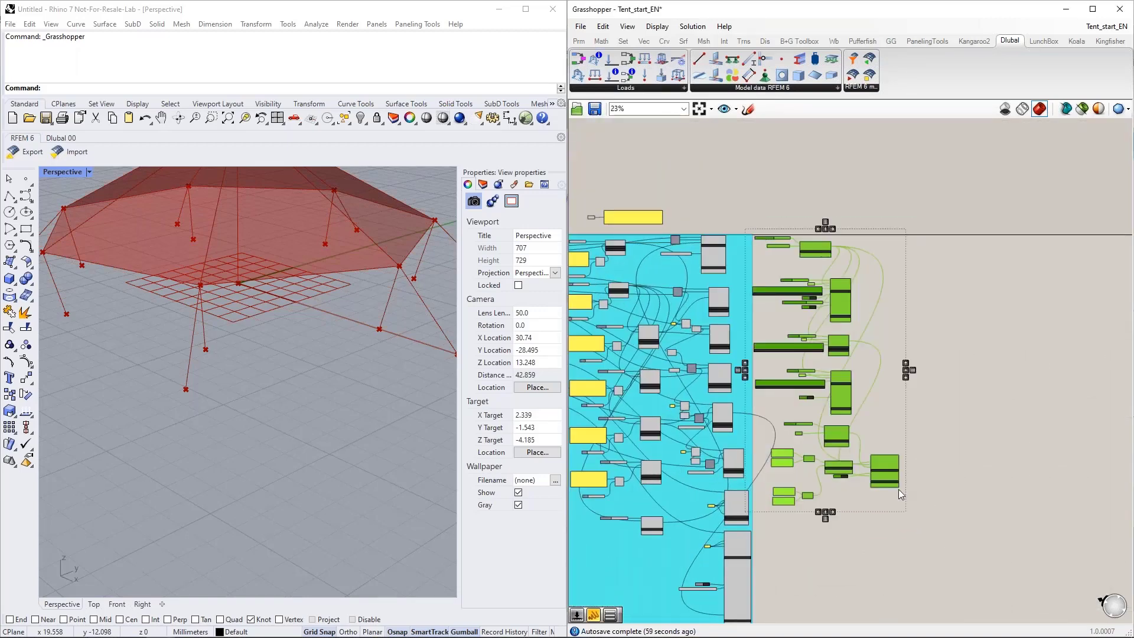
pyautogui.rightClick(831, 490)
pyautogui.click(857, 541)
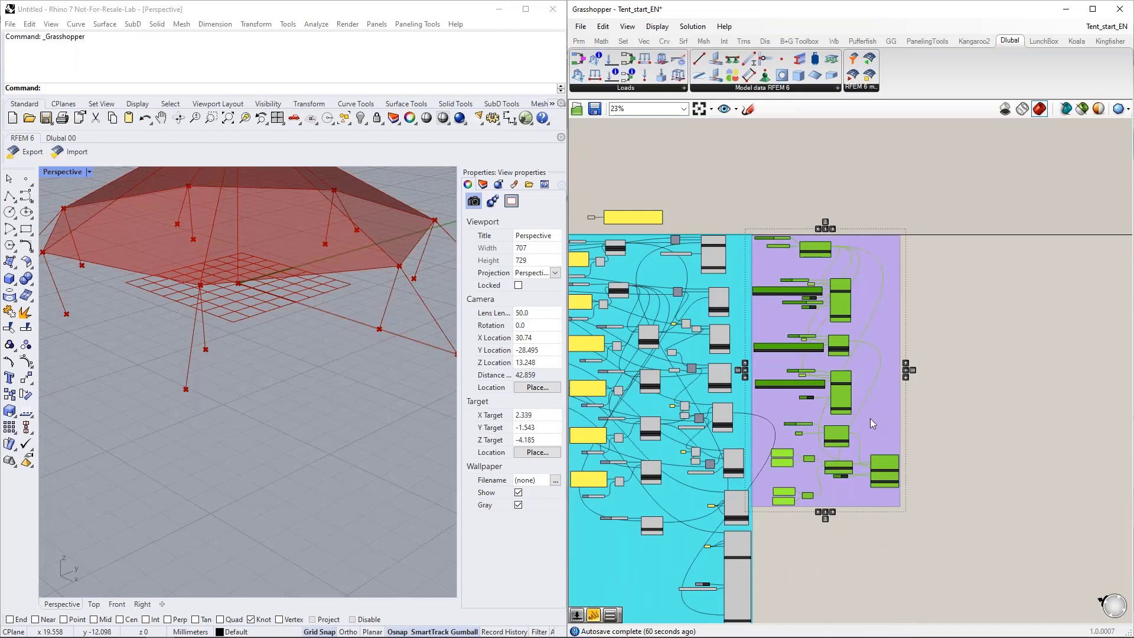
pyautogui.rightClick(882, 413)
pyautogui.moveTo(927, 538)
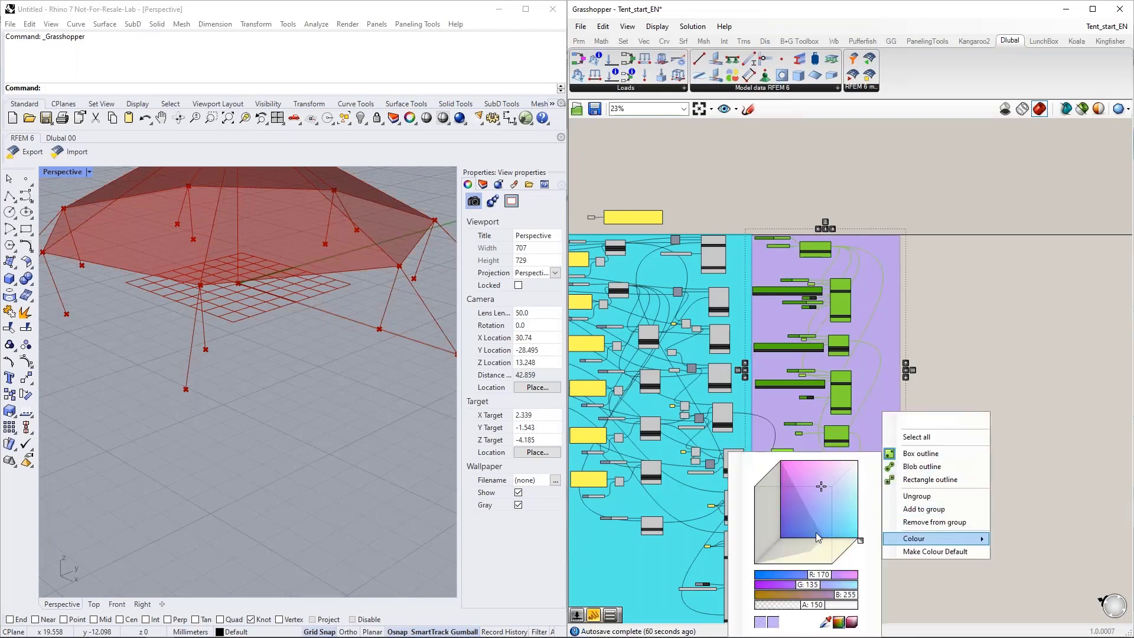
pyautogui.moveTo(860, 539); pyautogui.dragTo(848, 555)
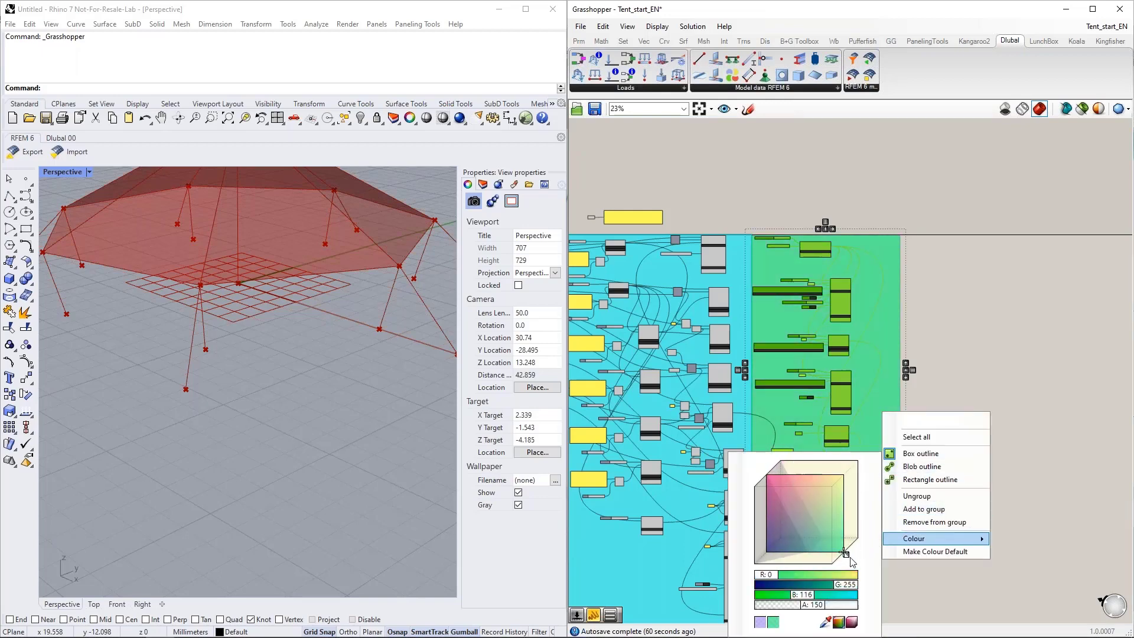
pyautogui.click(989, 310)
# Place a Member Load component on the empty canvas beside the green group and view the Rhino tent model from above
pyautogui.moveTo(1002, 269); pyautogui.dragTo(894, 311, button='right')
pyautogui.scroll(5, 889, 309)
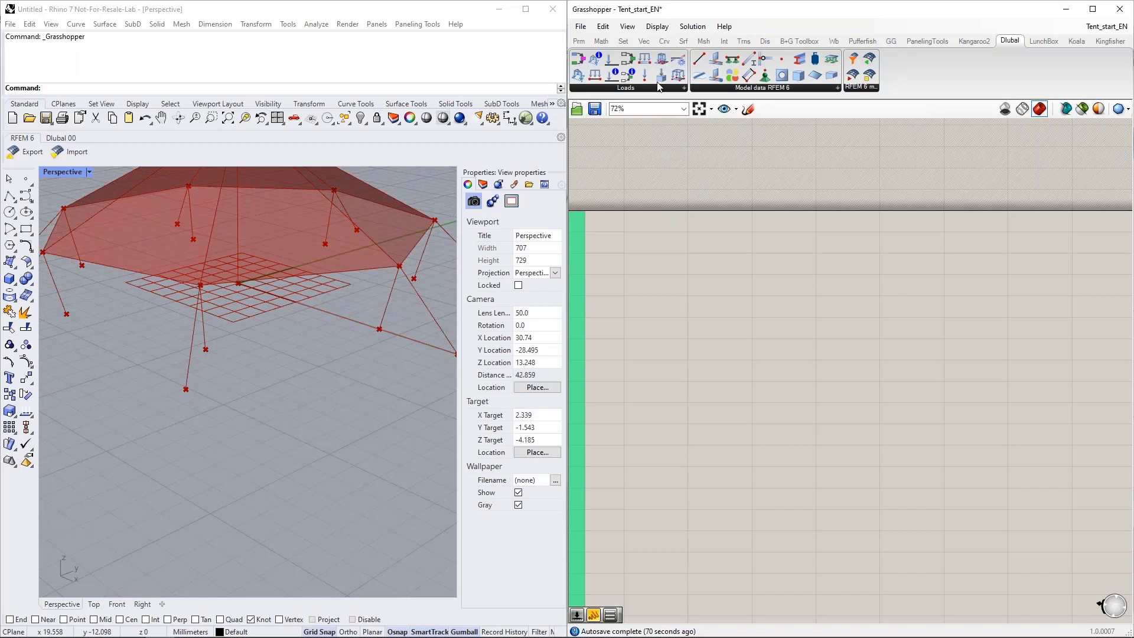
pyautogui.moveTo(645, 59); pyautogui.dragTo(777, 269)
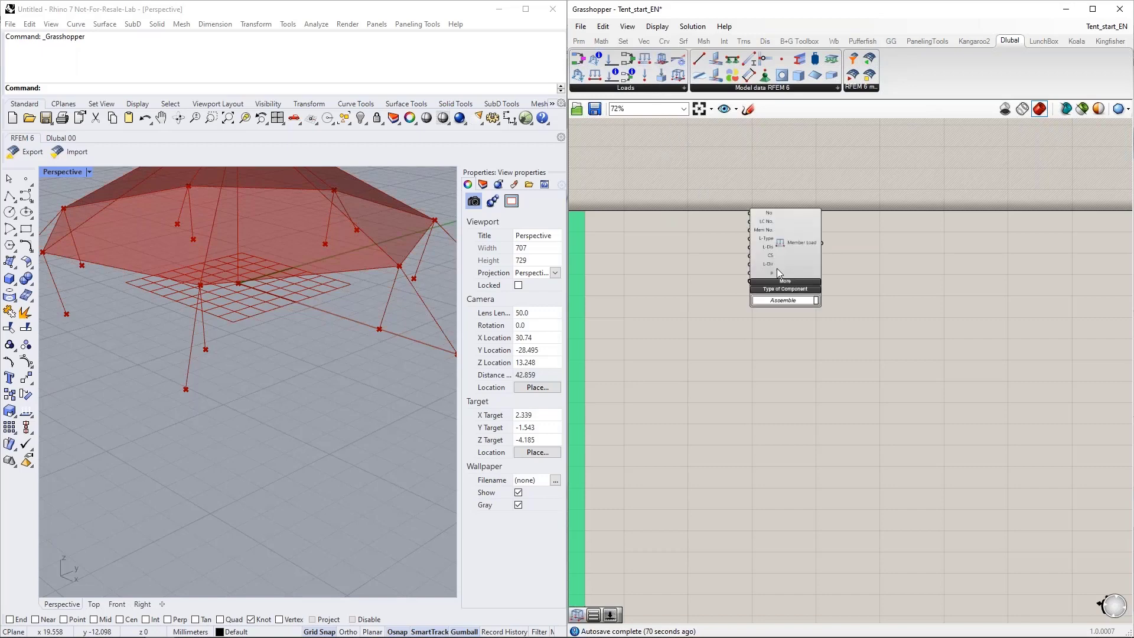
pyautogui.moveTo(702, 270); pyautogui.dragTo(747, 269, button='right')
pyautogui.moveTo(841, 247); pyautogui.dragTo(894, 261)
pyautogui.scroll(2, 891, 261)
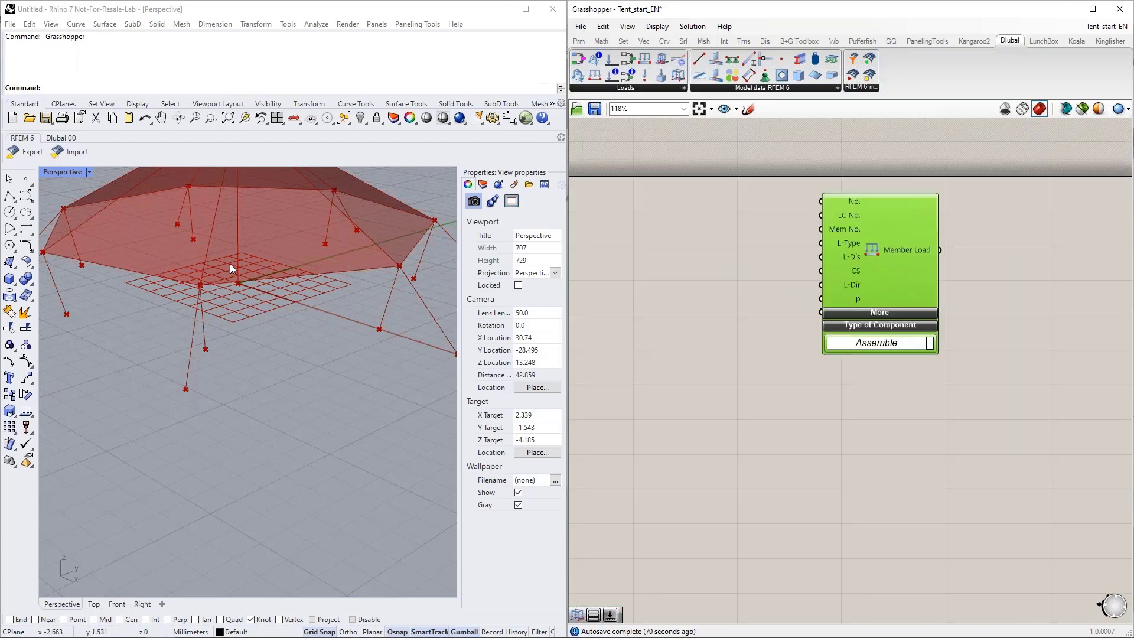
pyautogui.moveTo(367, 278); pyautogui.dragTo(398, 412, button='right')
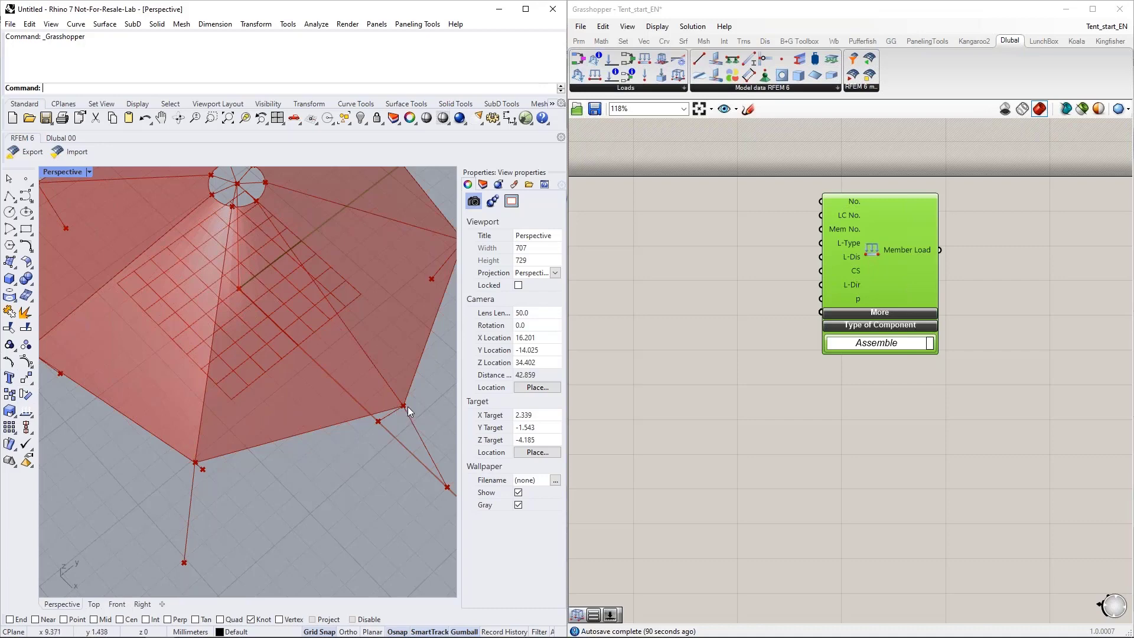
pyautogui.moveTo(324, 448); pyautogui.dragTo(285, 412, button='right')
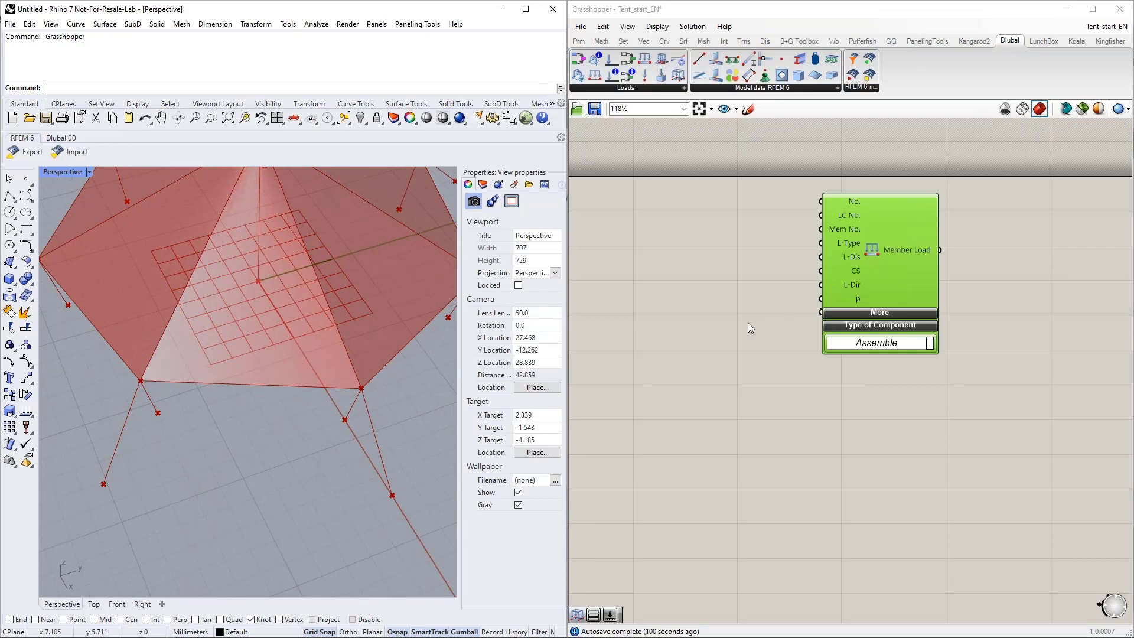
pyautogui.moveTo(786, 325); pyautogui.dragTo(840, 314, button='right')
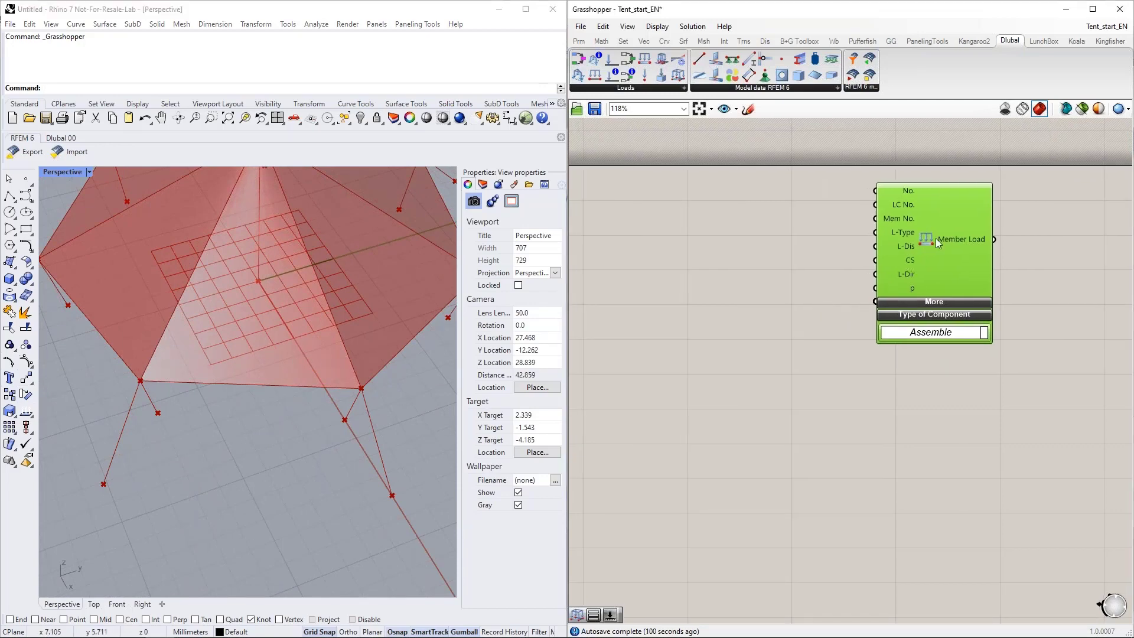
pyautogui.moveTo(936, 239); pyautogui.dragTo(961, 271)
pyautogui.scroll(-2, 769, 251)
pyautogui.moveTo(772, 263); pyautogui.dragTo(785, 262, button='right')
pyautogui.moveTo(911, 256); pyautogui.dragTo(912, 247)
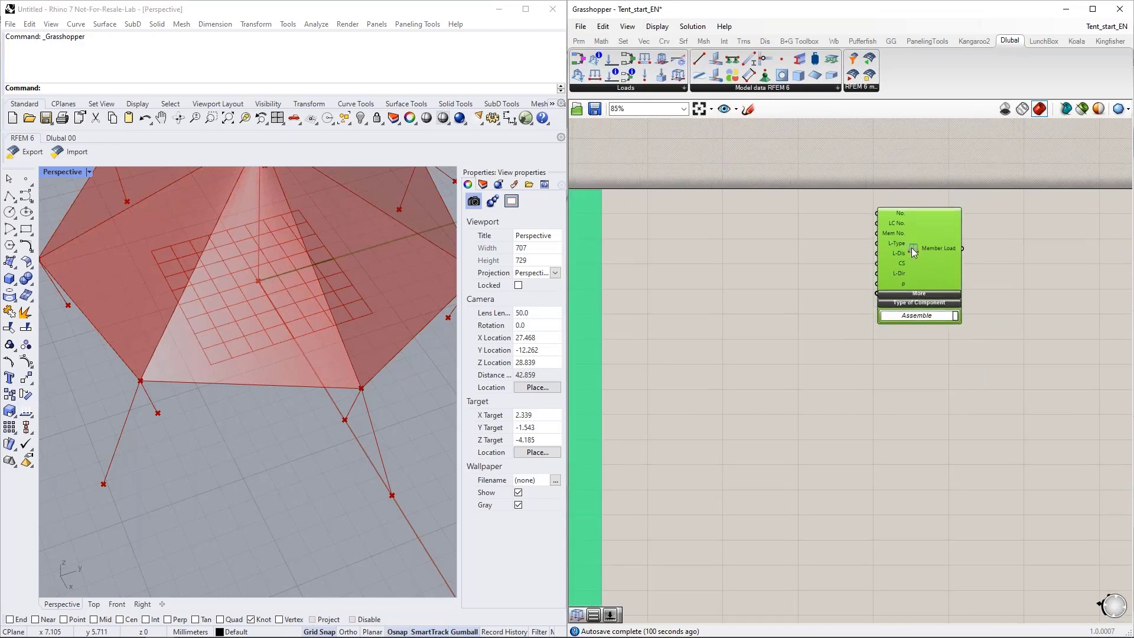
pyautogui.scroll(1, 827, 245)
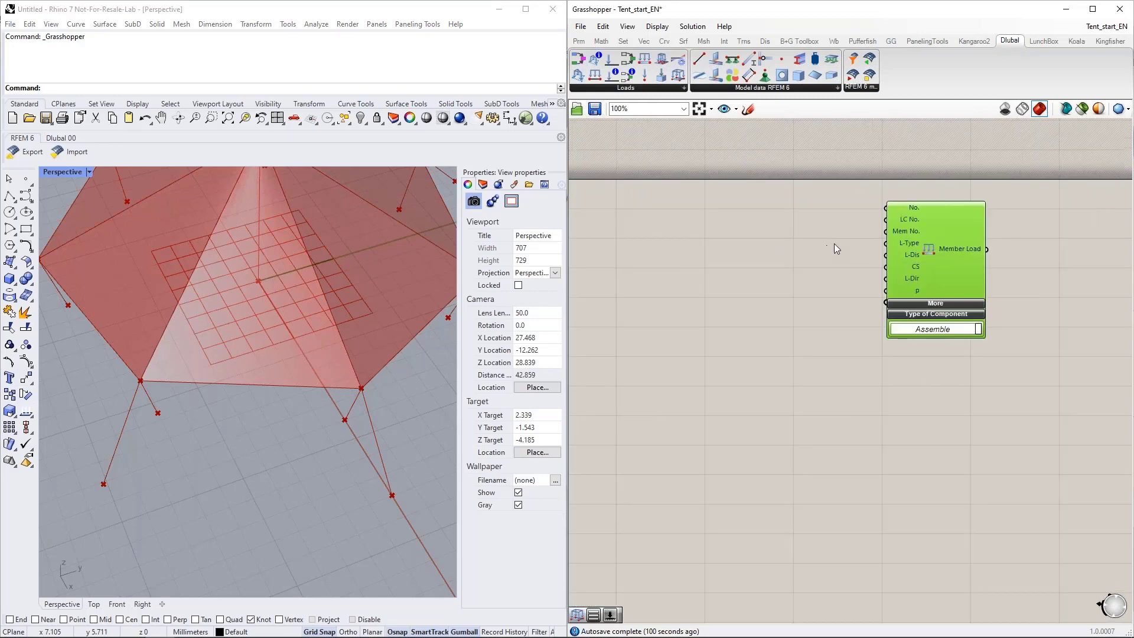
pyautogui.scroll(-4, 1030, 251)
pyautogui.scroll(3, 1003, 243)
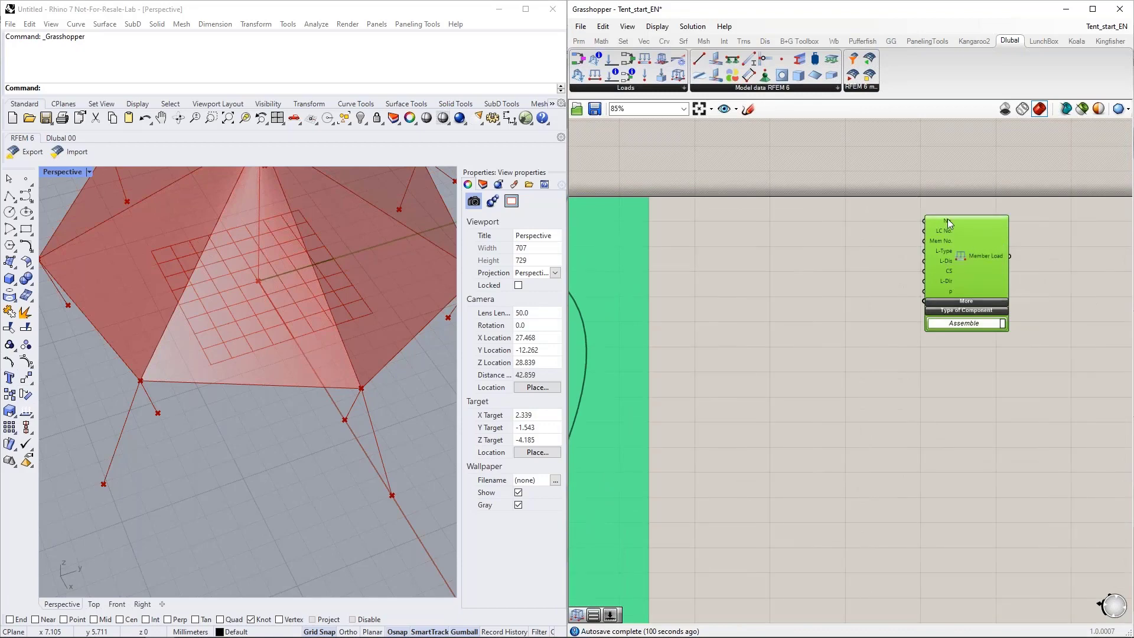
# Bring the Member Load component nearer the green group and wire the FF load case's output to its LC No. input
pyautogui.moveTo(948, 219)
pyautogui.moveTo(796, 310); pyautogui.dragTo(935, 275, button='right')
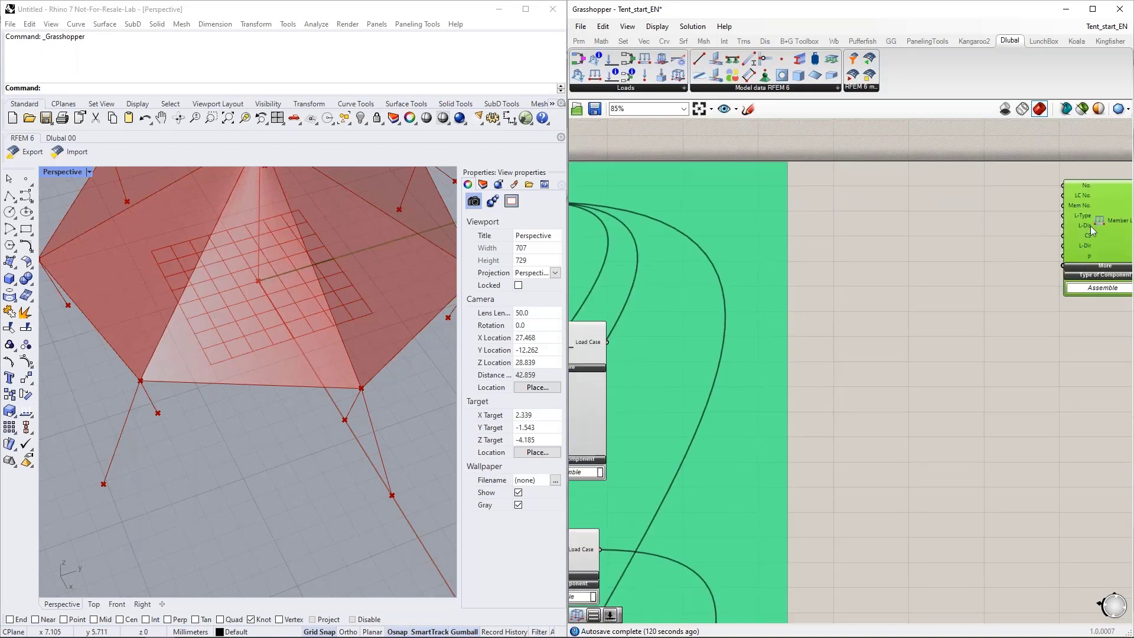
pyautogui.moveTo(1090, 226); pyautogui.dragTo(951, 346)
pyautogui.moveTo(765, 436); pyautogui.dragTo(890, 301, button='right')
pyautogui.moveTo(727, 413); pyautogui.dragTo(1050, 180)
pyautogui.moveTo(579, 405); pyautogui.dragTo(680, 360, button='right')
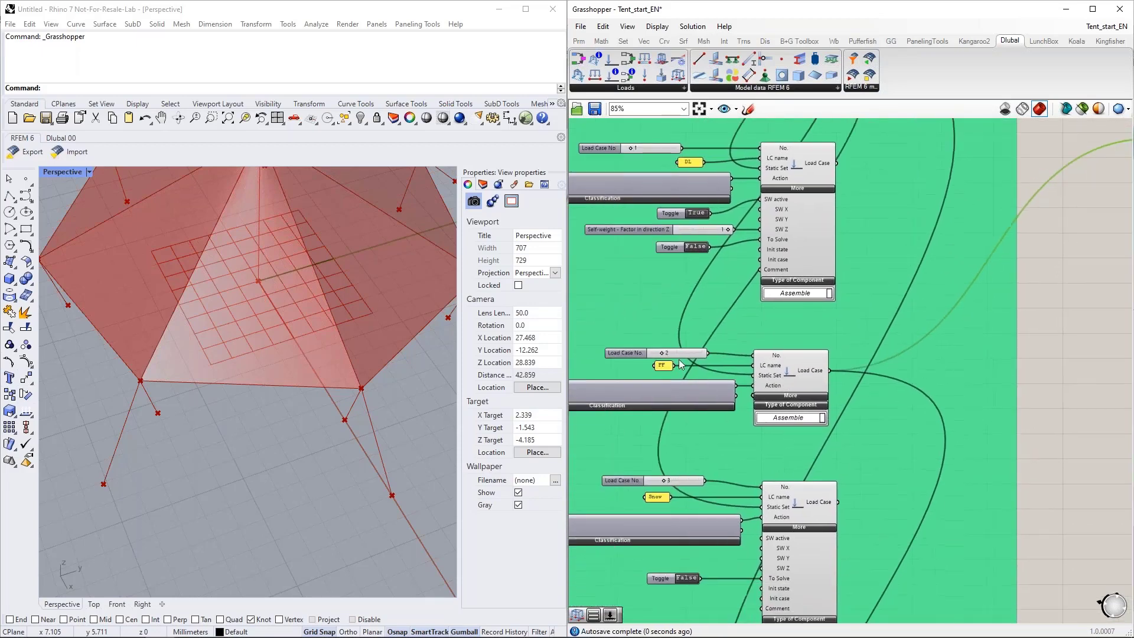
# Move the Member Load component directly below the green group, to the right of the Nodal Support components
pyautogui.moveTo(979, 291); pyautogui.dragTo(748, 453, button='right')
pyautogui.scroll(-5, 778, 327)
pyautogui.moveTo(811, 396); pyautogui.dragTo(1101, 367, button='right')
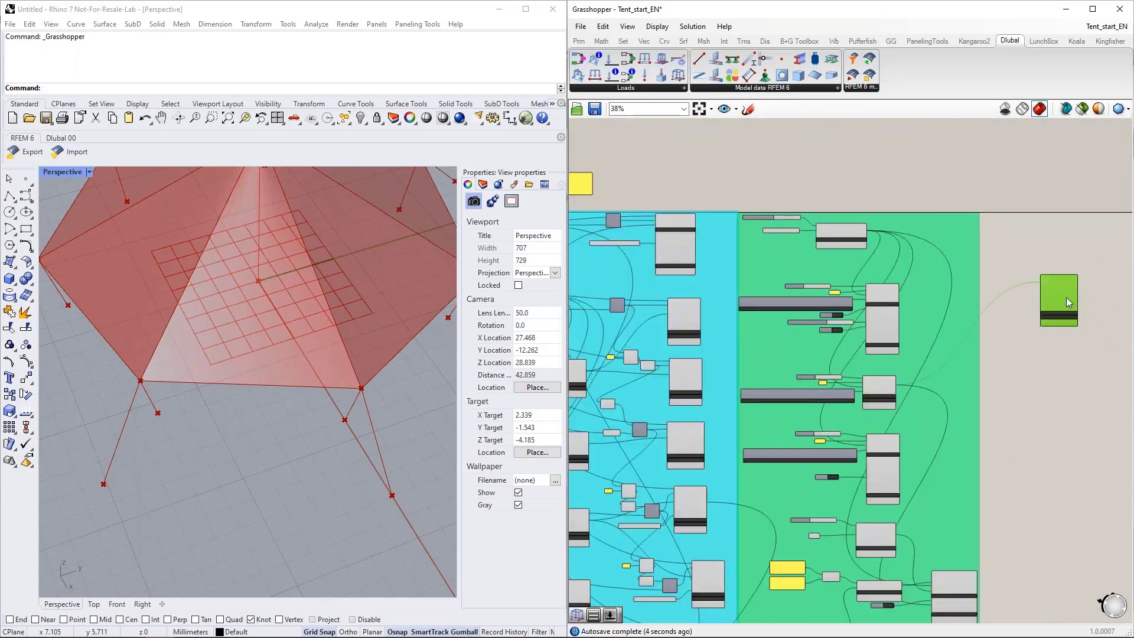
pyautogui.moveTo(1065, 297); pyautogui.dragTo(759, 589)
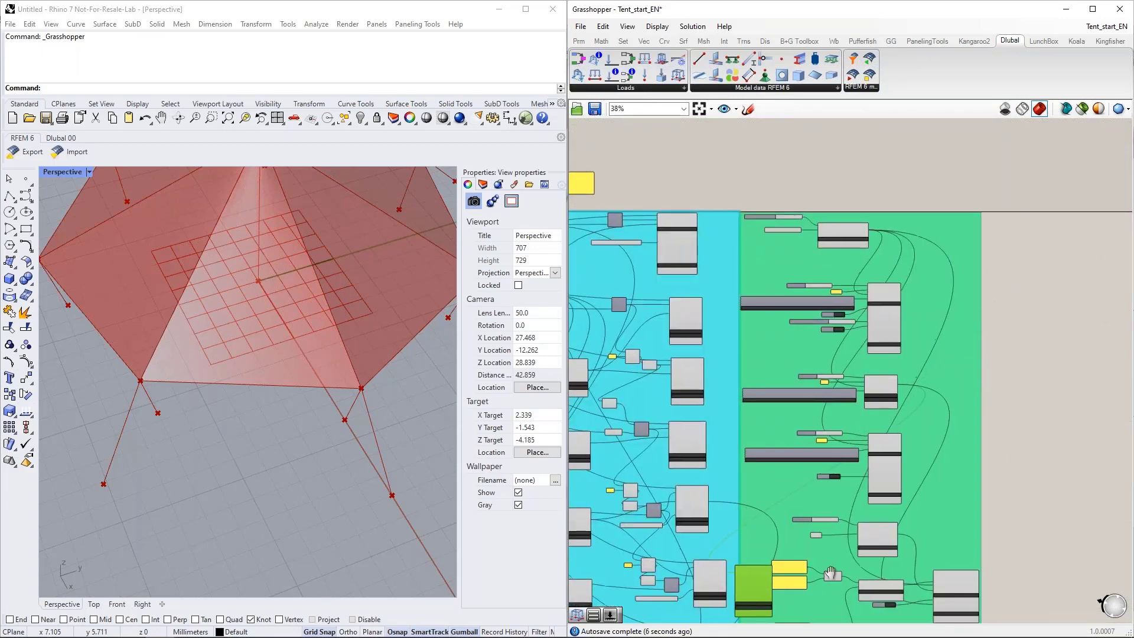
pyautogui.moveTo(803, 610); pyautogui.dragTo(983, 222, button='right')
pyautogui.moveTo(935, 199); pyautogui.dragTo(1002, 315)
pyautogui.scroll(5, 985, 279)
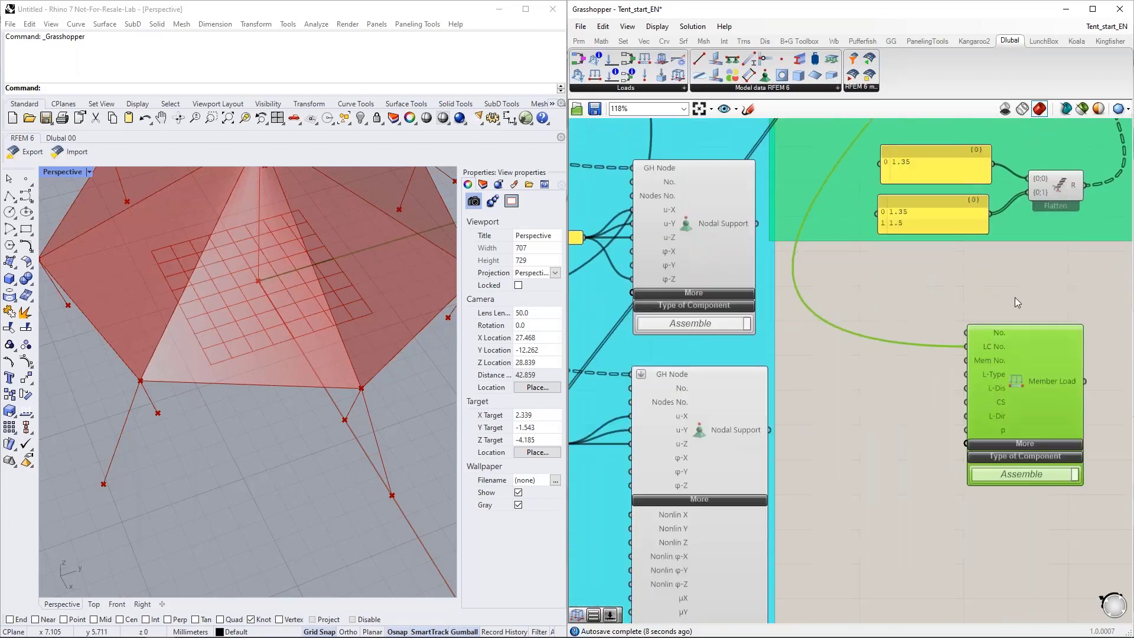
pyautogui.moveTo(1000, 321); pyautogui.dragTo(912, 468, button='right')
pyautogui.scroll(-4, 909, 466)
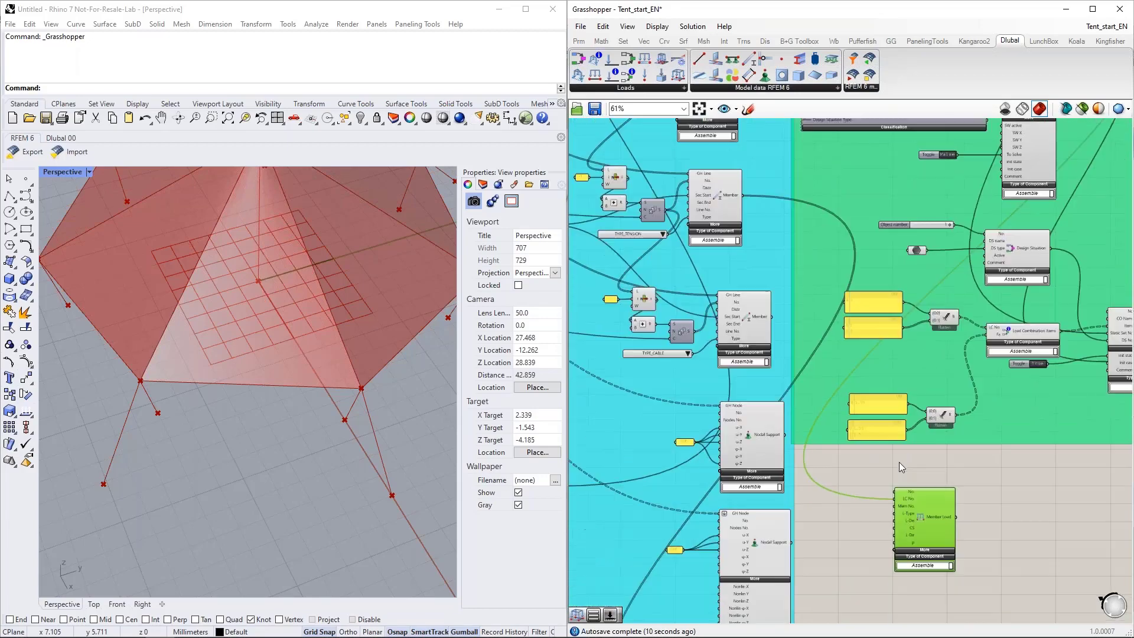
pyautogui.scroll(2, 709, 353)
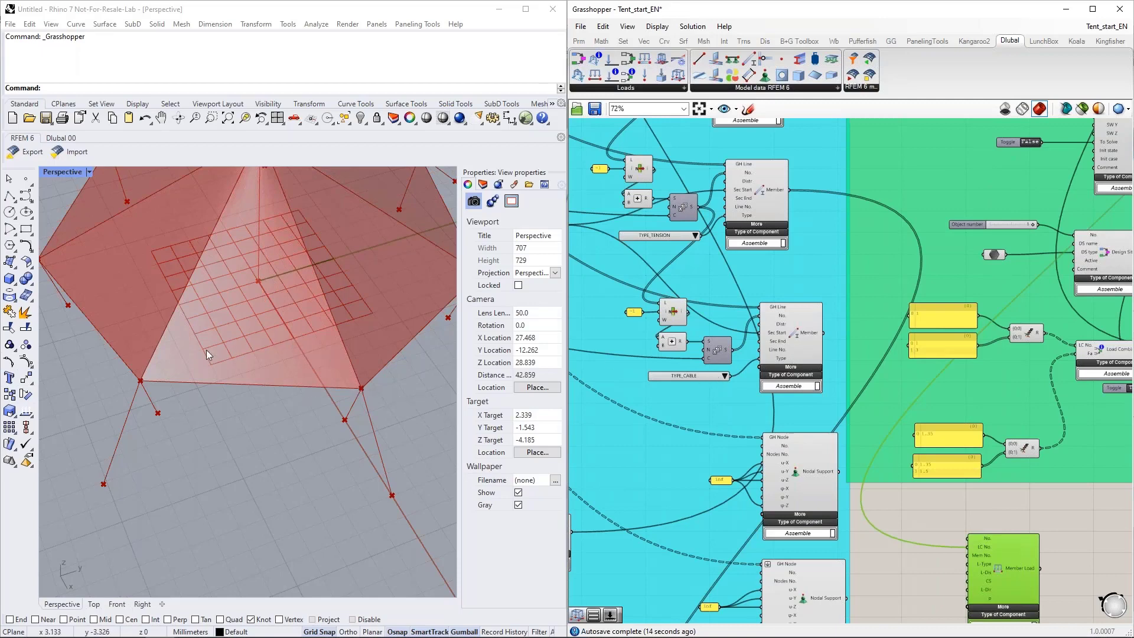
# Wire the output of the TYPE_CABLE Member component to the Member Load's Mem No. input
pyautogui.moveTo(913, 500); pyautogui.dragTo(887, 465, button='right')
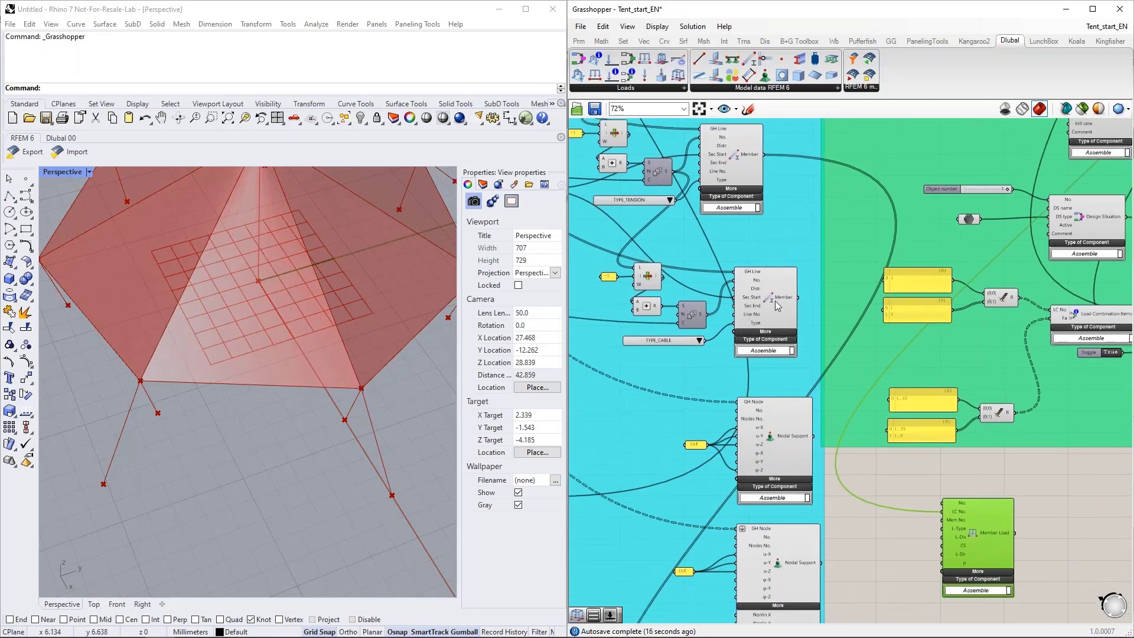
pyautogui.click(775, 301)
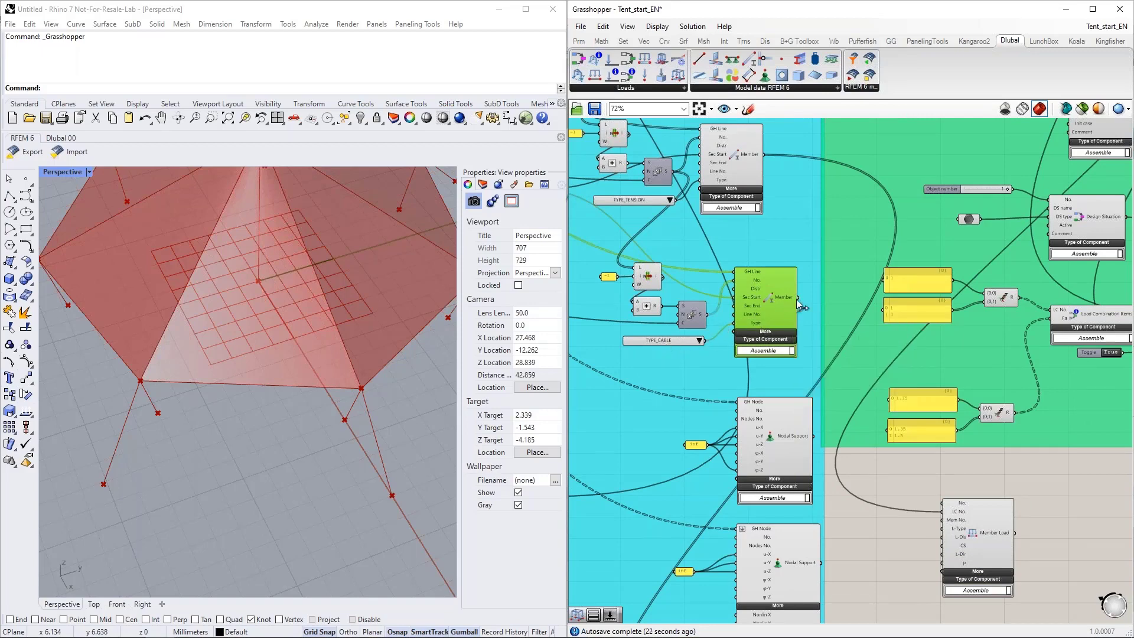
pyautogui.moveTo(797, 298); pyautogui.dragTo(938, 521)
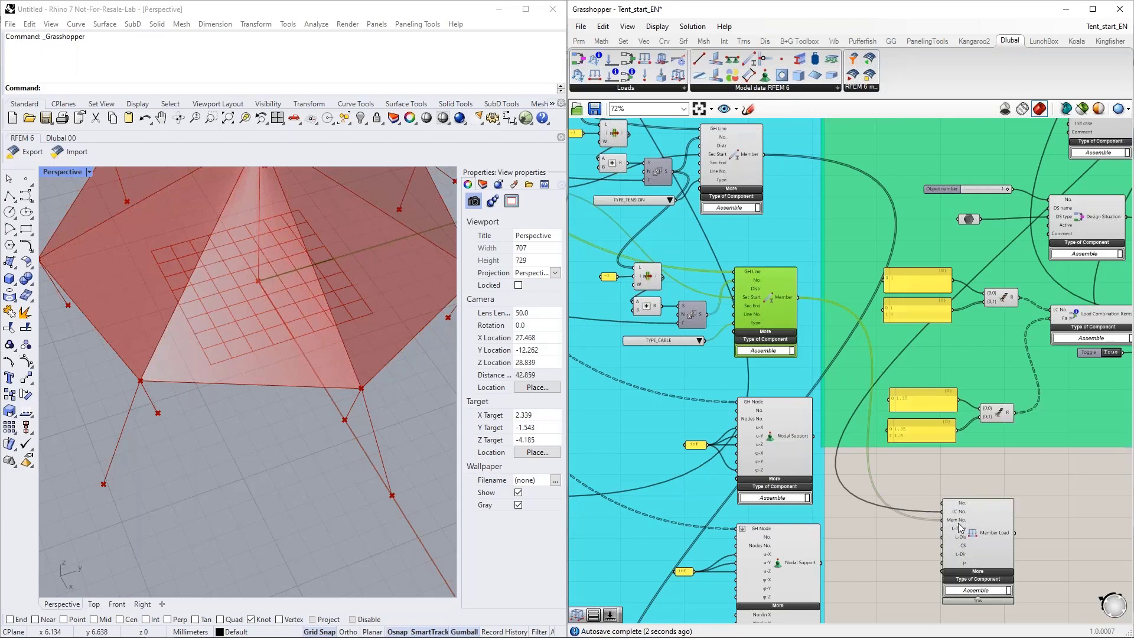
pyautogui.moveTo(958, 527)
pyautogui.moveTo(794, 437)
pyautogui.click(783, 437)
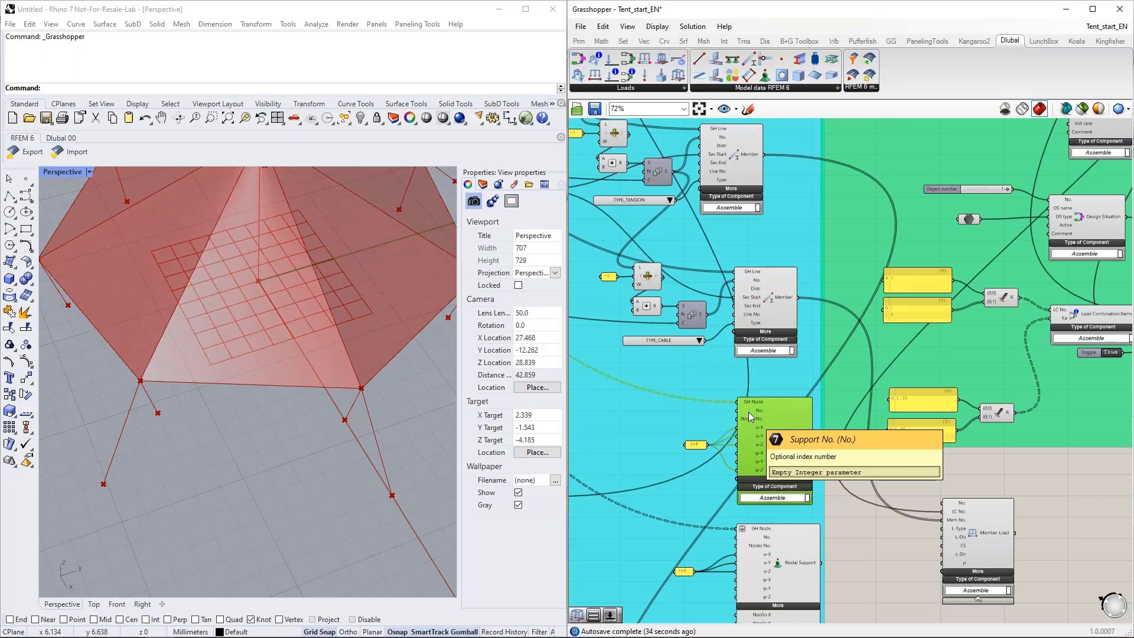
# Move the Member Load component to the empty canvas beyond the far right edge of the green group
pyautogui.scroll(-1, 581, 440)
pyautogui.scroll(-7, 581, 441)
pyautogui.moveTo(641, 440); pyautogui.dragTo(845, 233)
pyautogui.scroll(6, 845, 233)
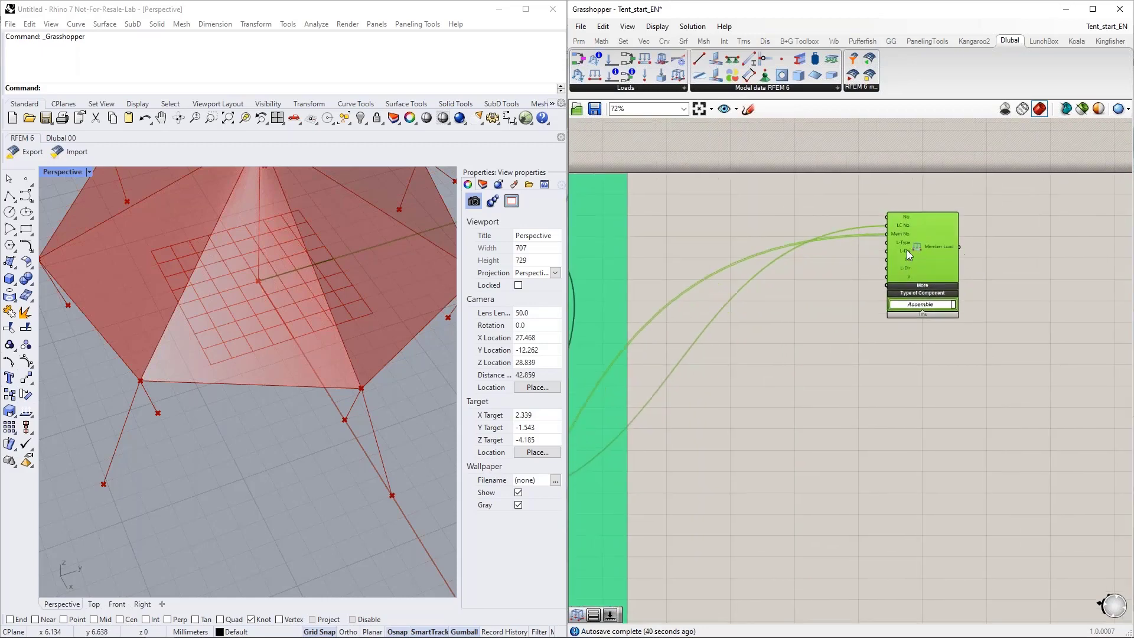
pyautogui.scroll(2, 801, 230)
# Add a Value List wired to the Member Load's L-Type input and set it to LOAD_TYPE_FORM_FINDING
pyautogui.doubleClick(675, 197)
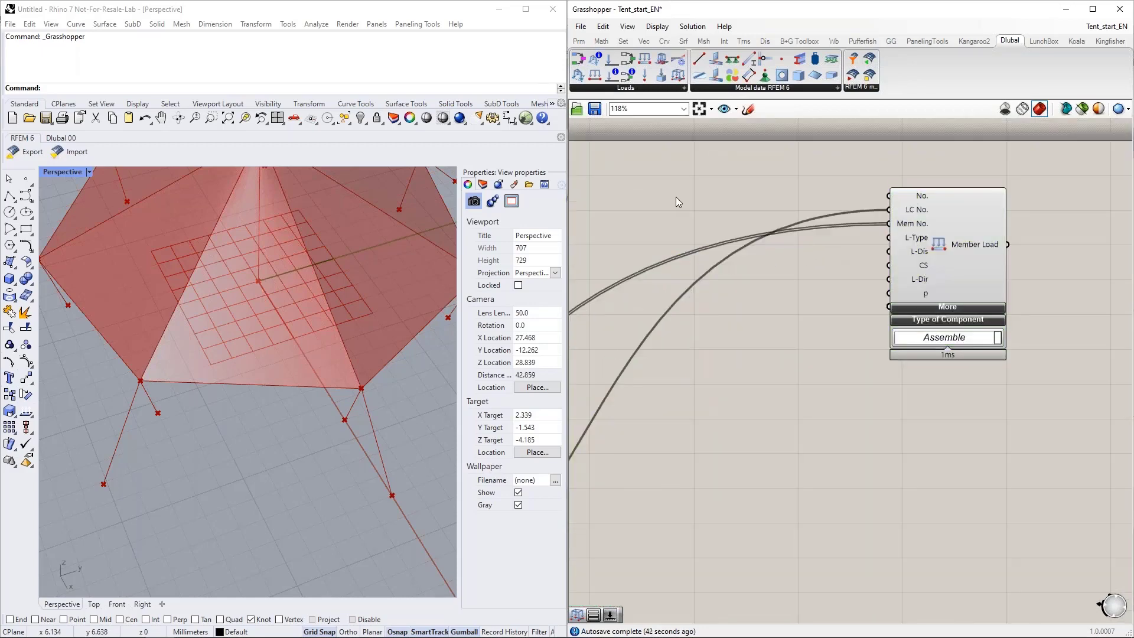
pyautogui.write('val')
pyautogui.click(676, 183)
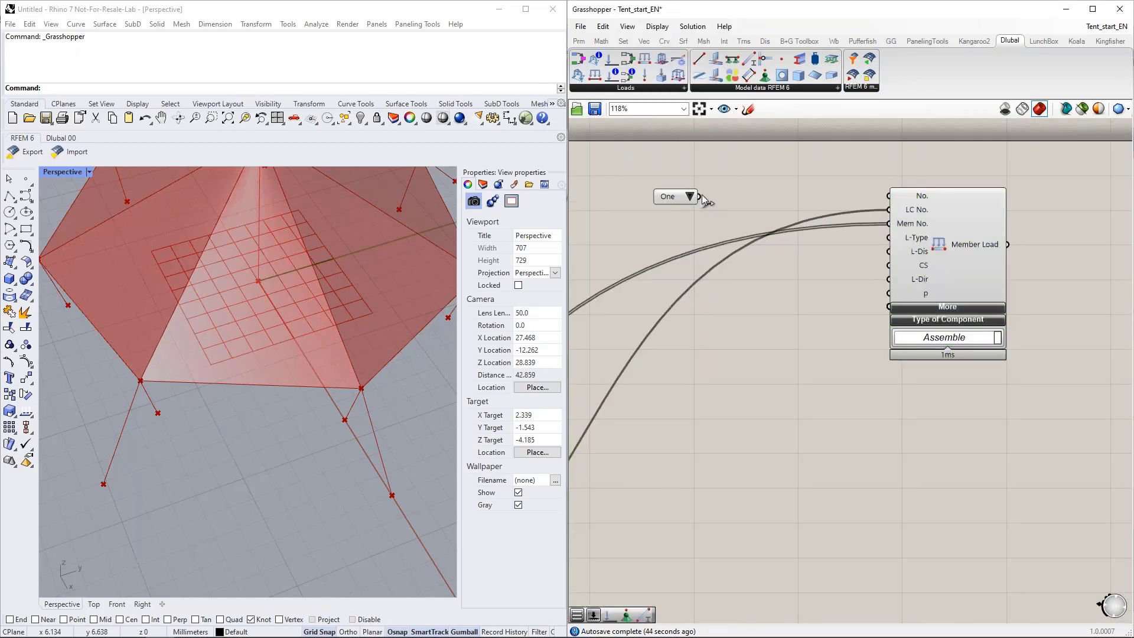
pyautogui.moveTo(695, 197); pyautogui.dragTo(888, 237)
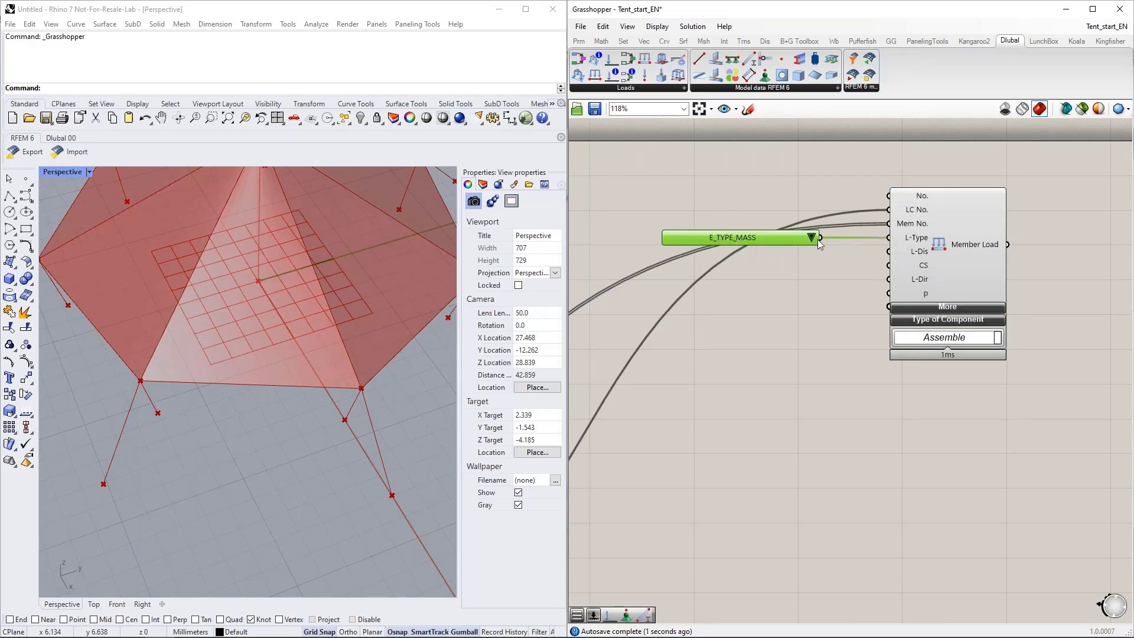
pyautogui.click(812, 238)
pyautogui.click(863, 307)
pyautogui.moveTo(773, 245); pyautogui.dragTo(763, 247)
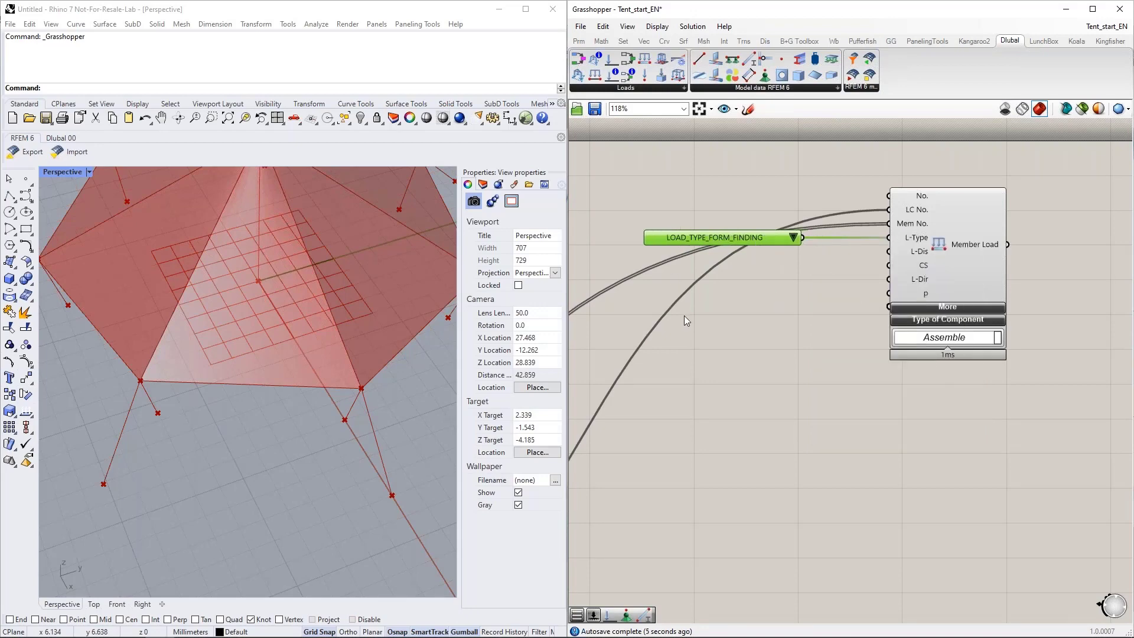
# Expand the Member Load's additional inputs and feed Def type from a new Value List set to FORM_FINDING_TYPE_GEOMETRIC
pyautogui.doubleClick(716, 312)
pyautogui.write('val')
pyautogui.click(718, 300)
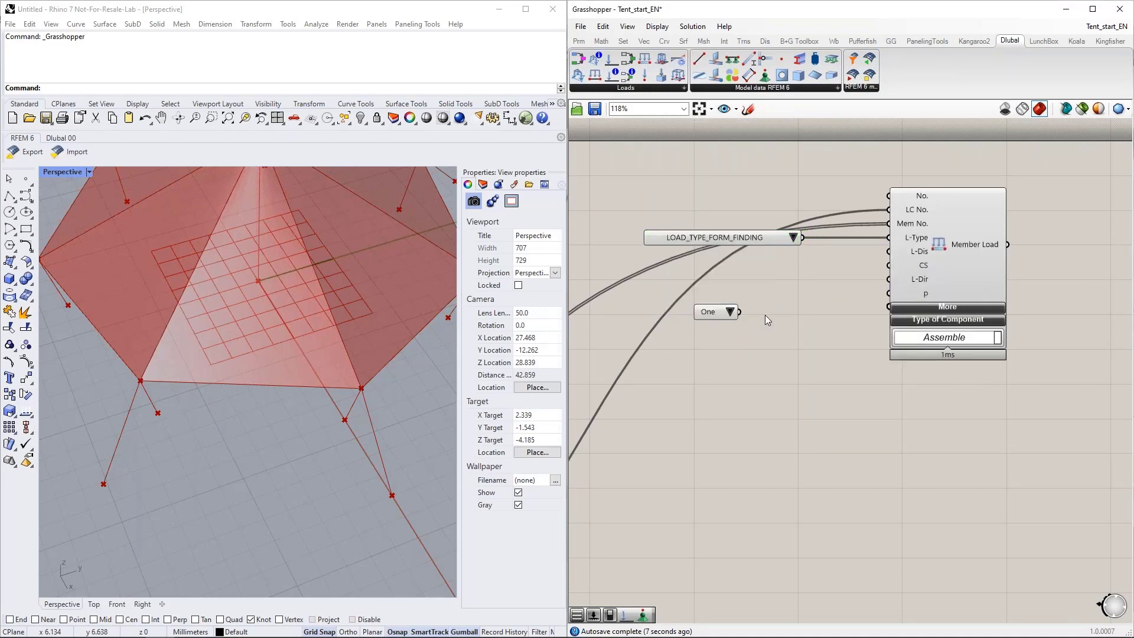
pyautogui.click(962, 307)
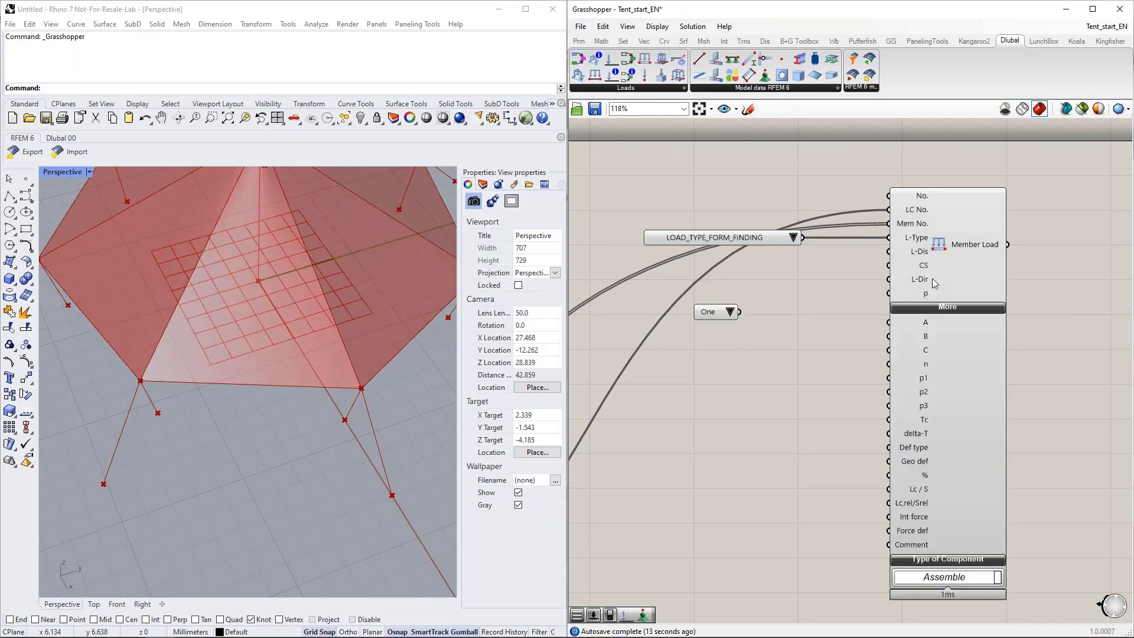
pyautogui.moveTo(816, 489); pyautogui.dragTo(787, 450, button='right')
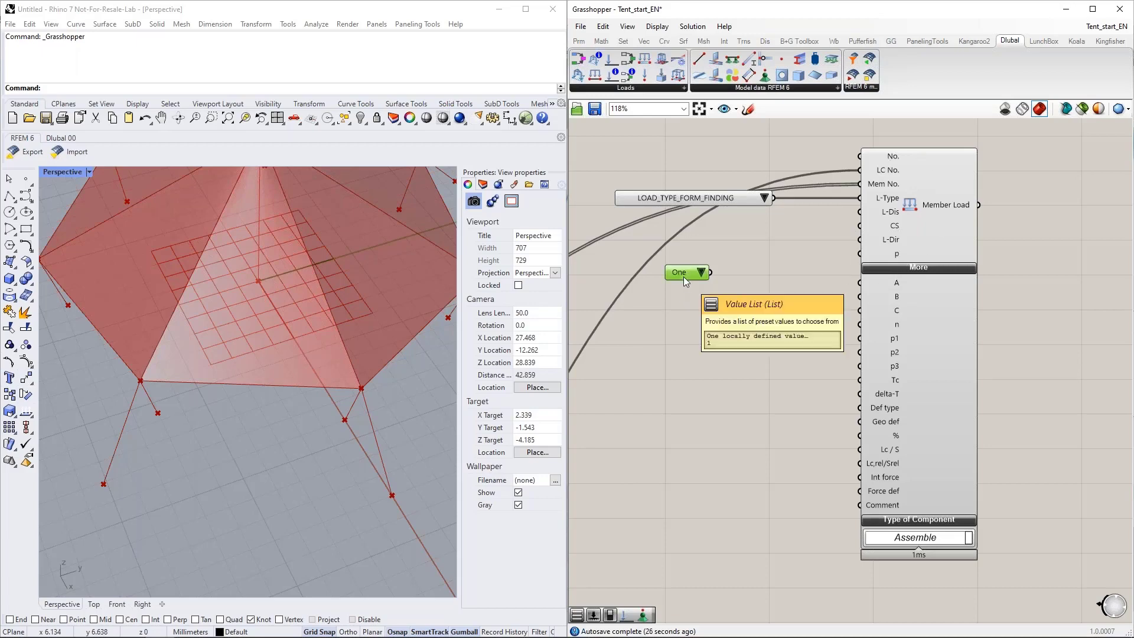
pyautogui.moveTo(683, 276); pyautogui.dragTo(697, 370)
pyautogui.moveTo(771, 397); pyautogui.dragTo(762, 359, button='right')
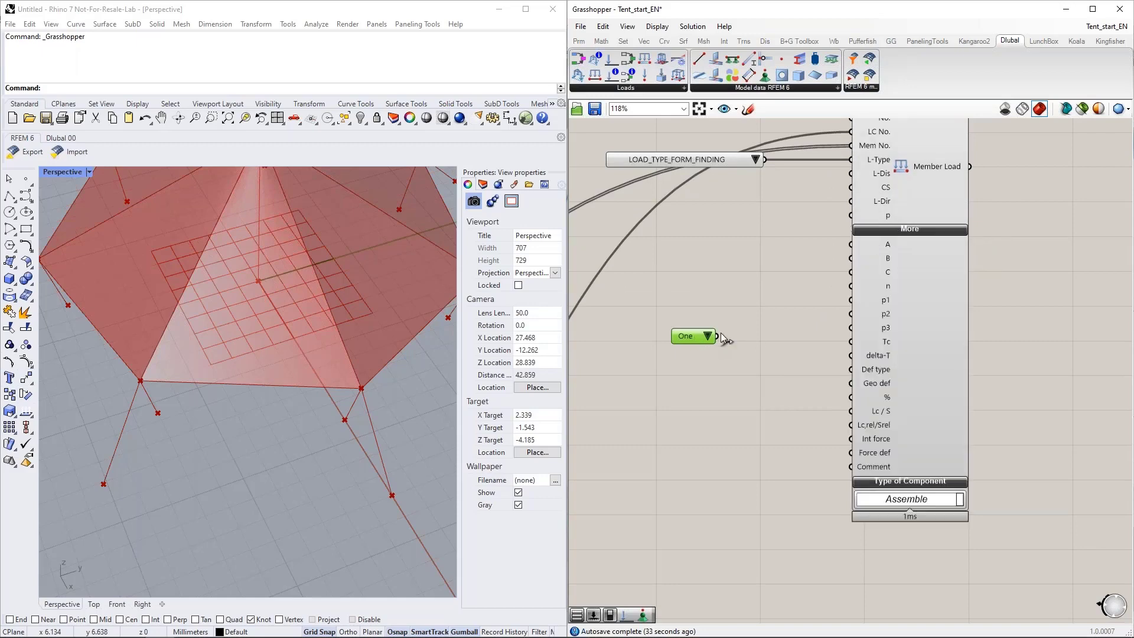
pyautogui.moveTo(739, 344); pyautogui.dragTo(848, 370)
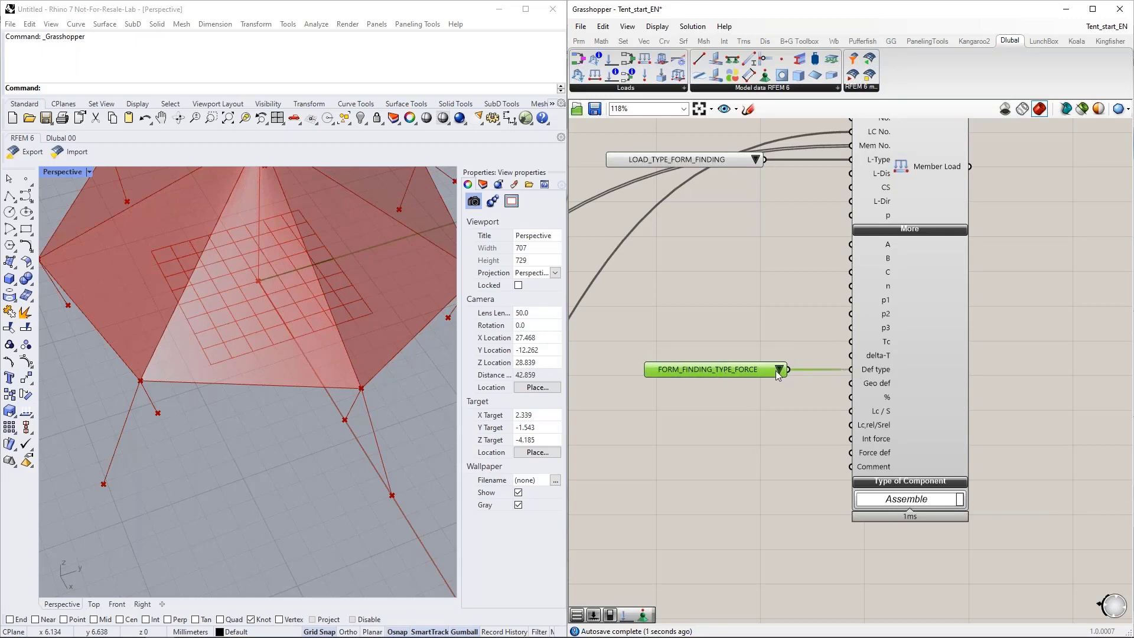
pyautogui.click(779, 369)
pyautogui.click(805, 388)
# Add another Value List wired to the Geo def input and set it to FORM_FINDING_GEOMETRIC_INPUT_PARAMETER_SAG
pyautogui.moveTo(765, 387); pyautogui.dragTo(760, 331, button='right')
pyautogui.keyDown('alt'); pyautogui.moveTo(734, 321); pyautogui.dragTo(725, 342); pyautogui.keyUp('alt')
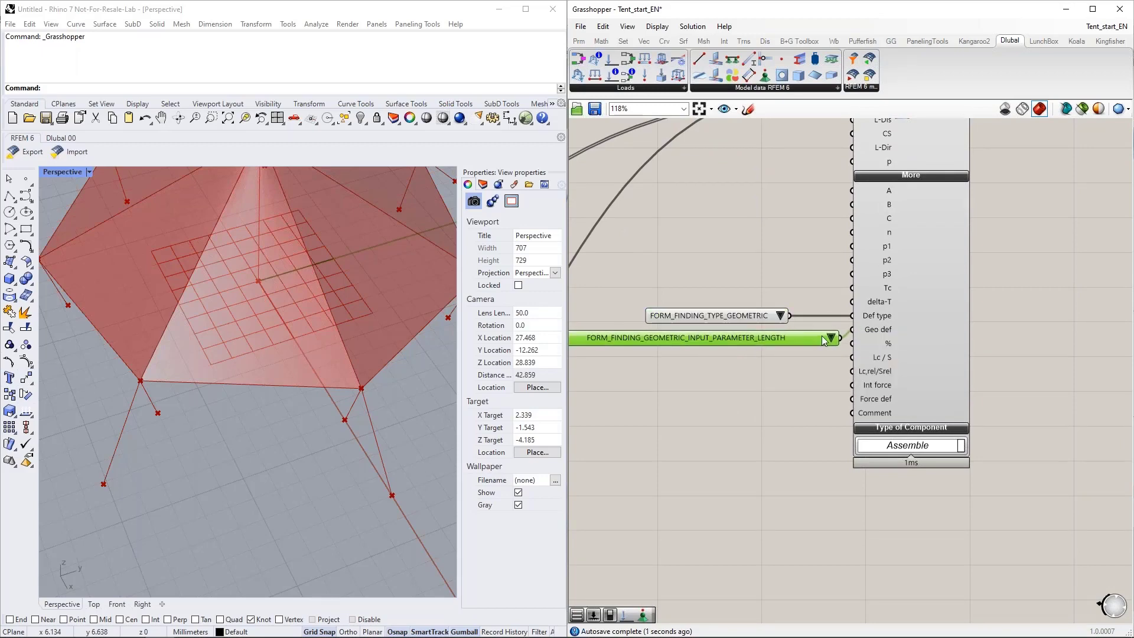
pyautogui.click(830, 338)
pyautogui.click(944, 385)
pyautogui.moveTo(767, 347); pyautogui.dragTo(785, 320, button='right')
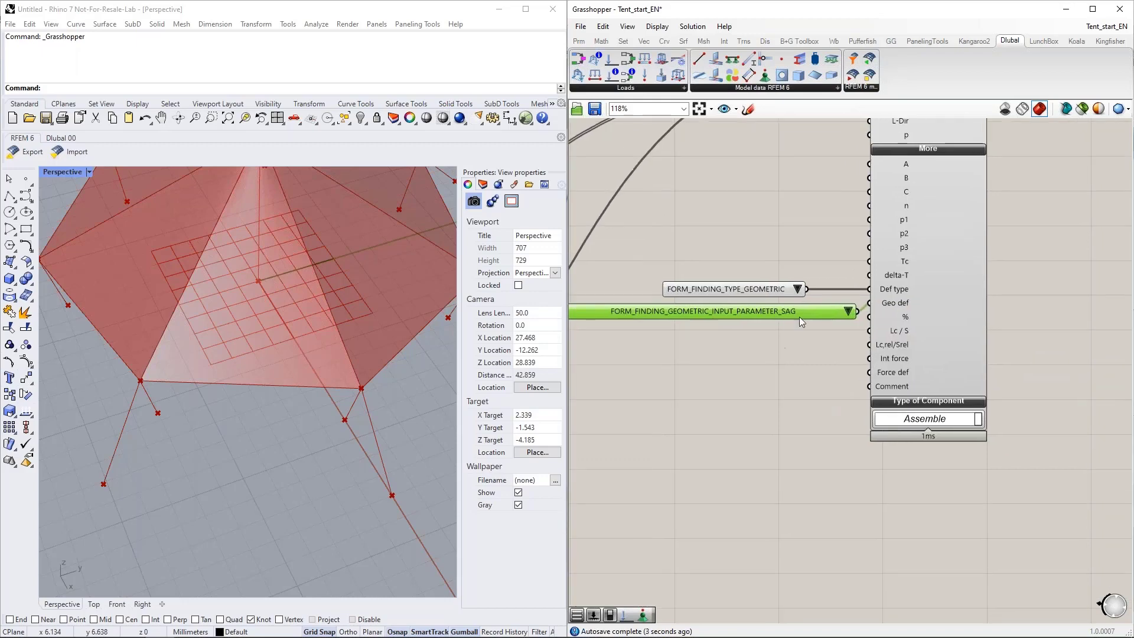
# Add a Boolean Toggle wired to the Member Load's % input and set it to True
pyautogui.moveTo(796, 376); pyautogui.dragTo(797, 350, button='right')
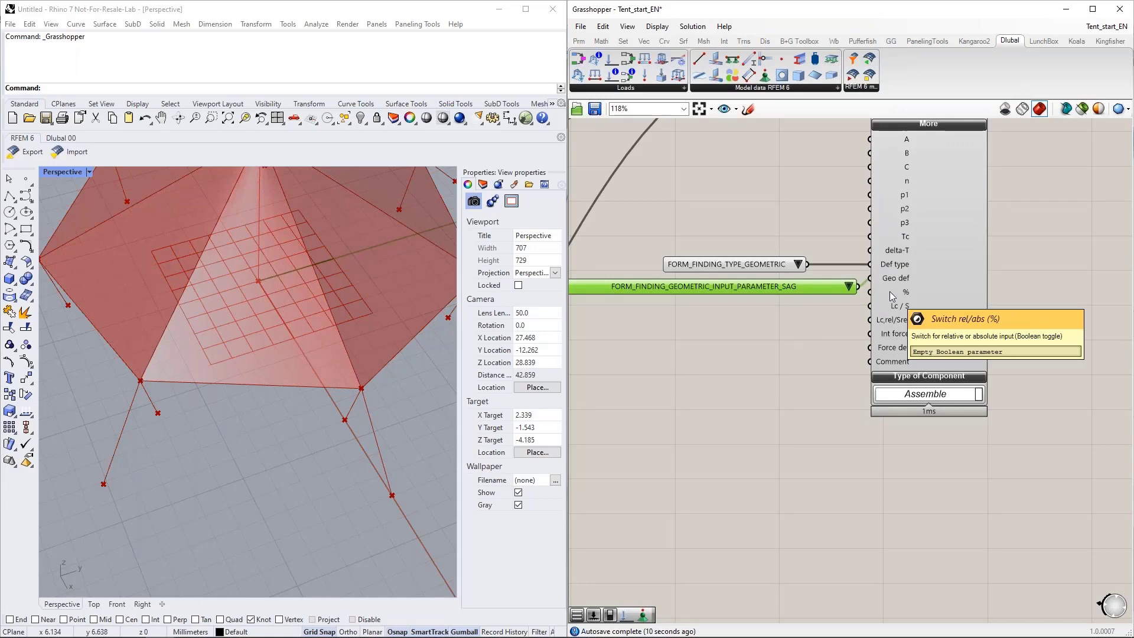
pyautogui.doubleClick(804, 313)
pyautogui.write('boolea')
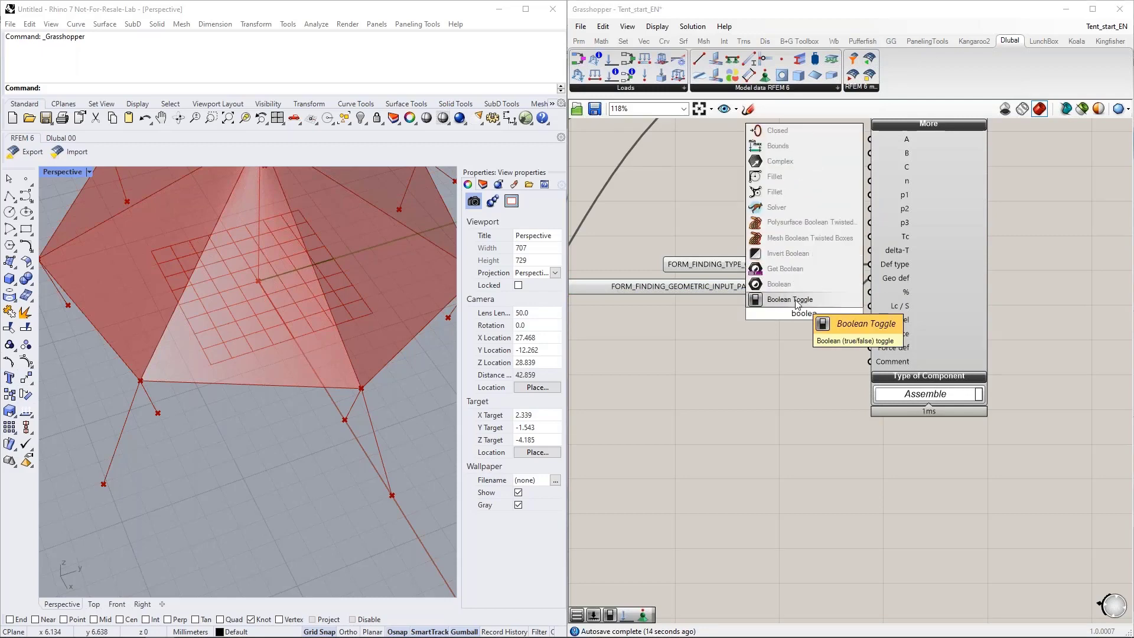
pyautogui.press('Return')
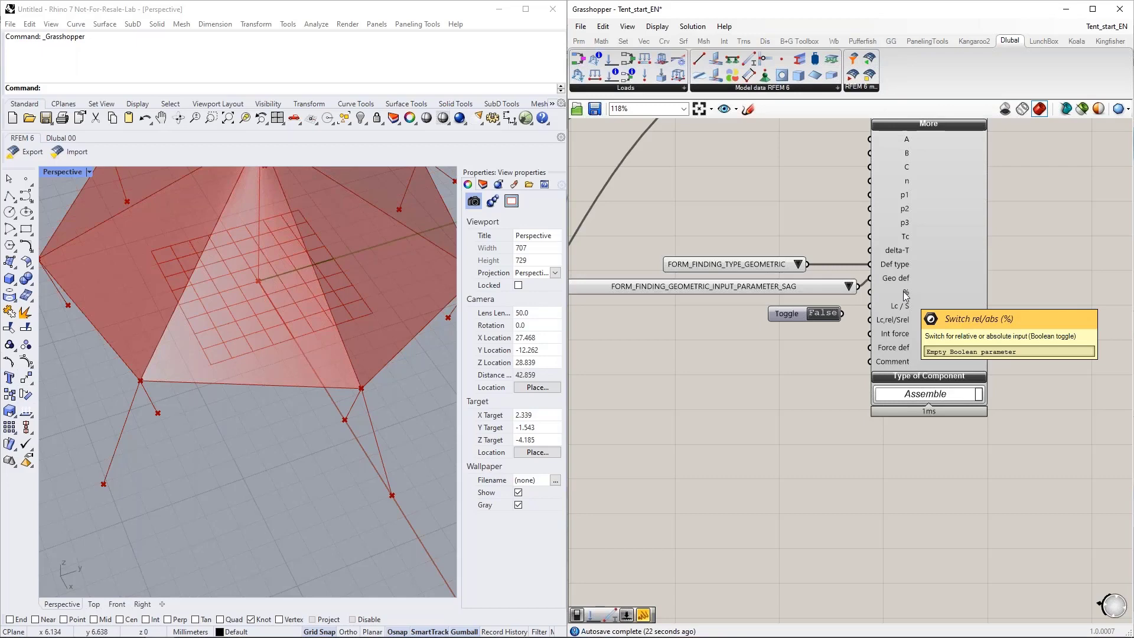
pyautogui.moveTo(842, 314); pyautogui.dragTo(871, 302)
pyautogui.click(782, 316)
pyautogui.moveTo(775, 336); pyautogui.dragTo(764, 328, button='right')
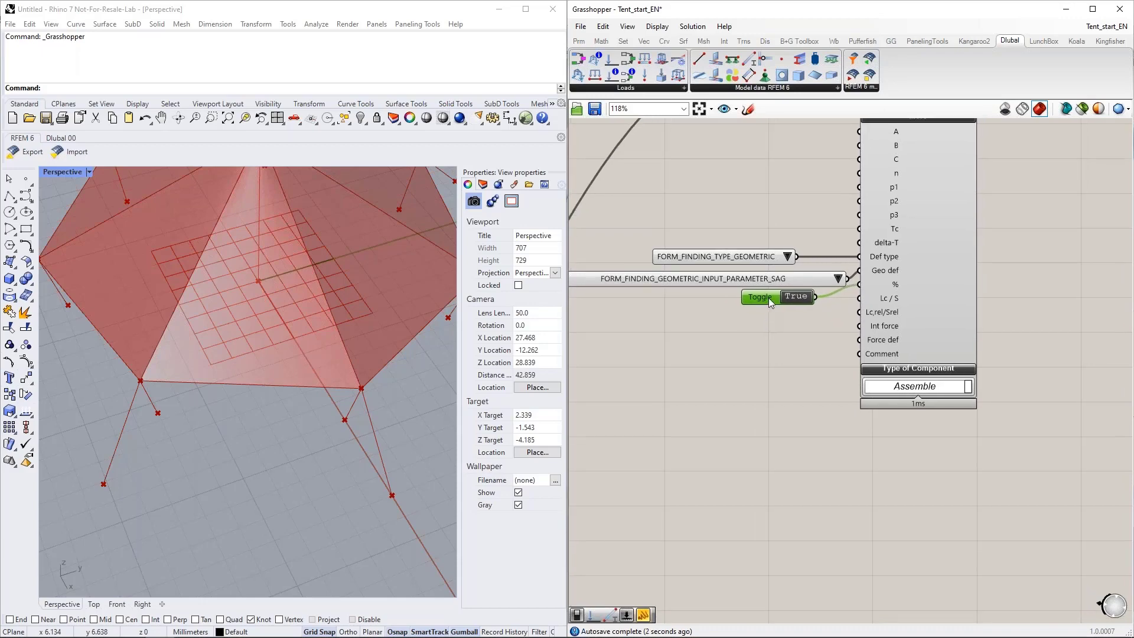
pyautogui.moveTo(770, 303); pyautogui.dragTo(773, 310)
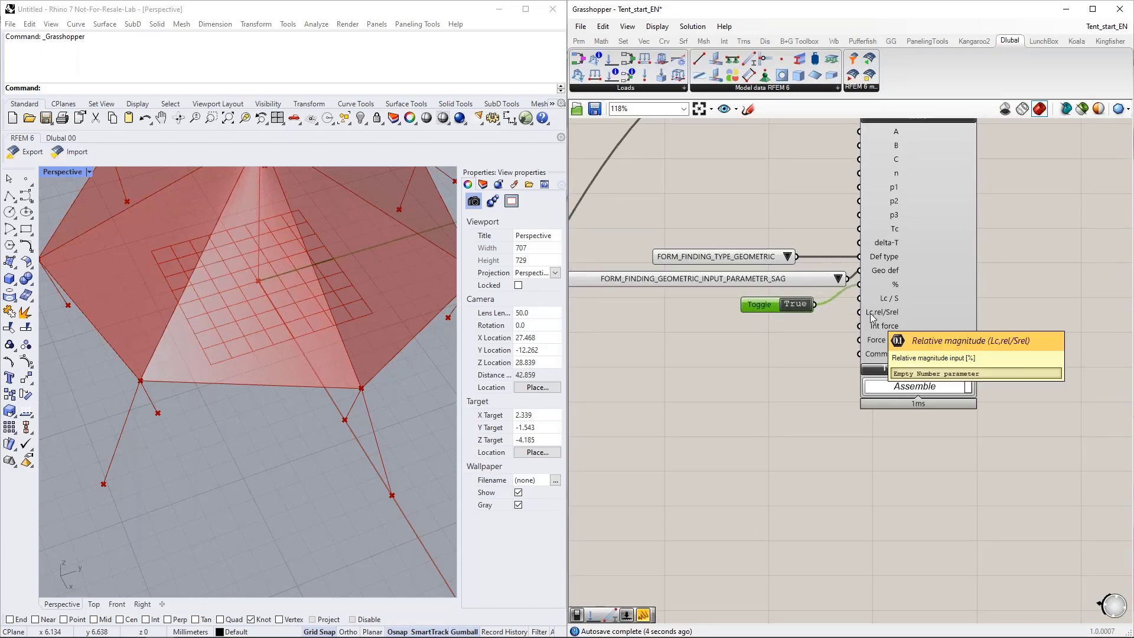
# Add a number slider with value 0.1 and wire it to the Member Load's Lc,rel/Srel input
pyautogui.doubleClick(753, 340)
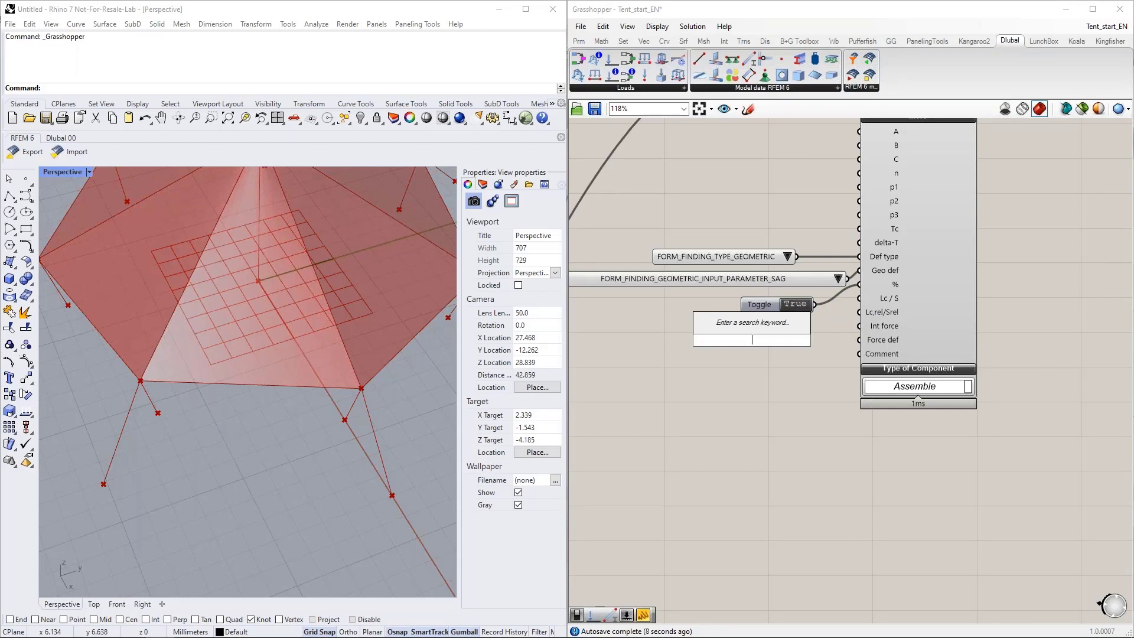
pyautogui.write('0.1')
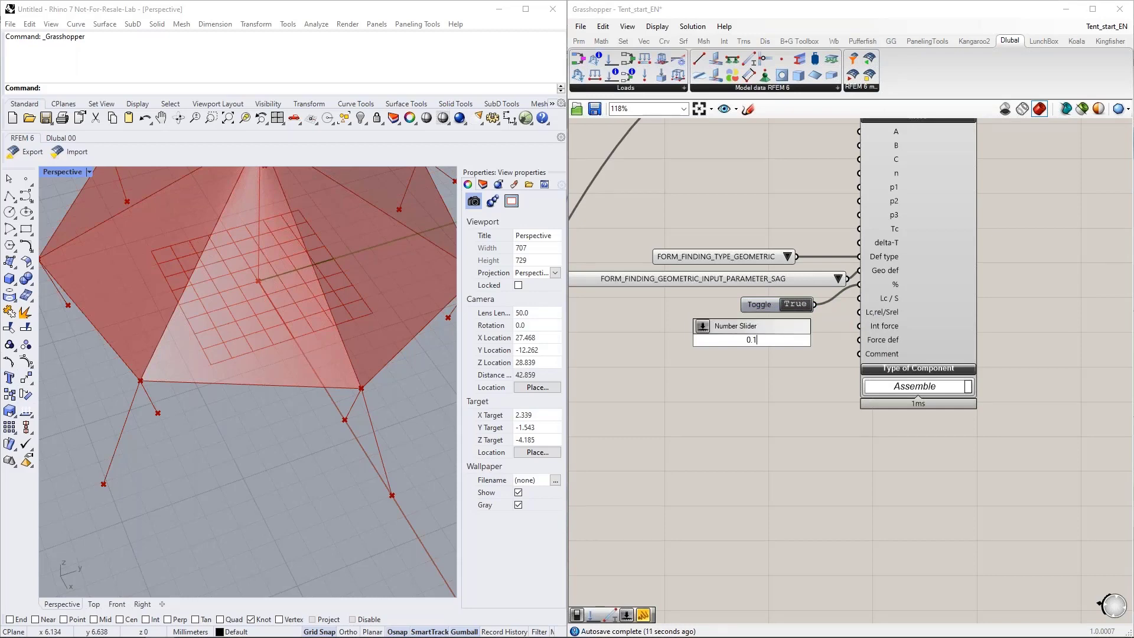
pyautogui.press('Return')
pyautogui.moveTo(763, 344); pyautogui.dragTo(859, 312)
pyautogui.moveTo(781, 332); pyautogui.dragTo(753, 323)
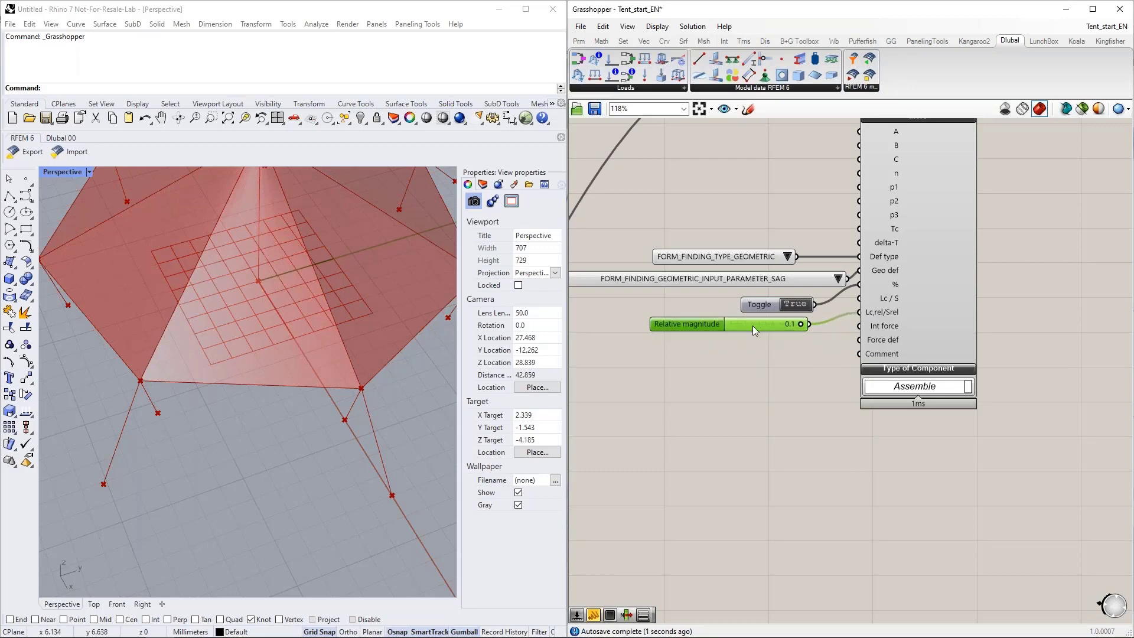
# Add a Value List wired to the Int force input and set it to FORM_FINDING_INTERNAL_FORCE_TENSION
pyautogui.doubleClick(753, 371)
pyautogui.write('value list')
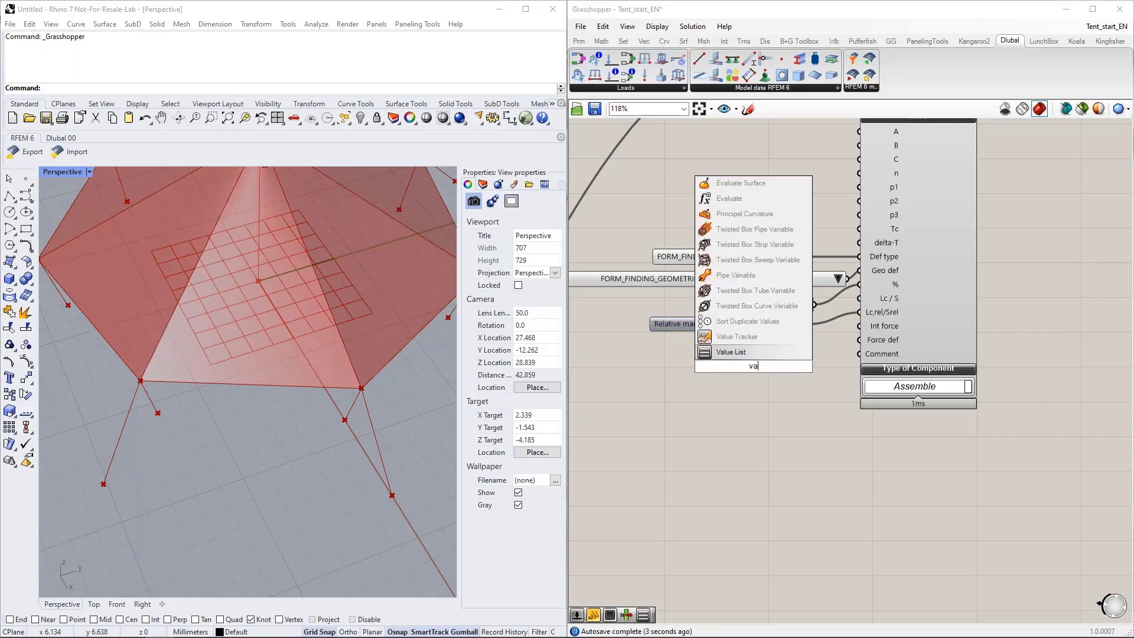
pyautogui.press('Return')
pyautogui.moveTo(776, 366); pyautogui.dragTo(861, 327)
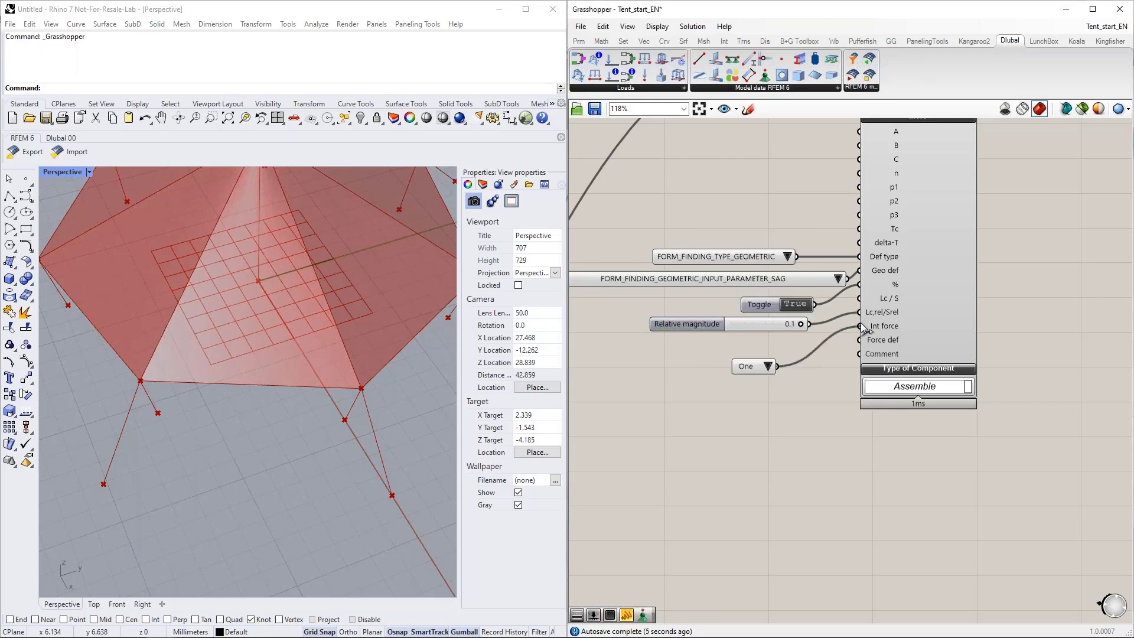
pyautogui.moveTo(812, 364); pyautogui.dragTo(689, 354)
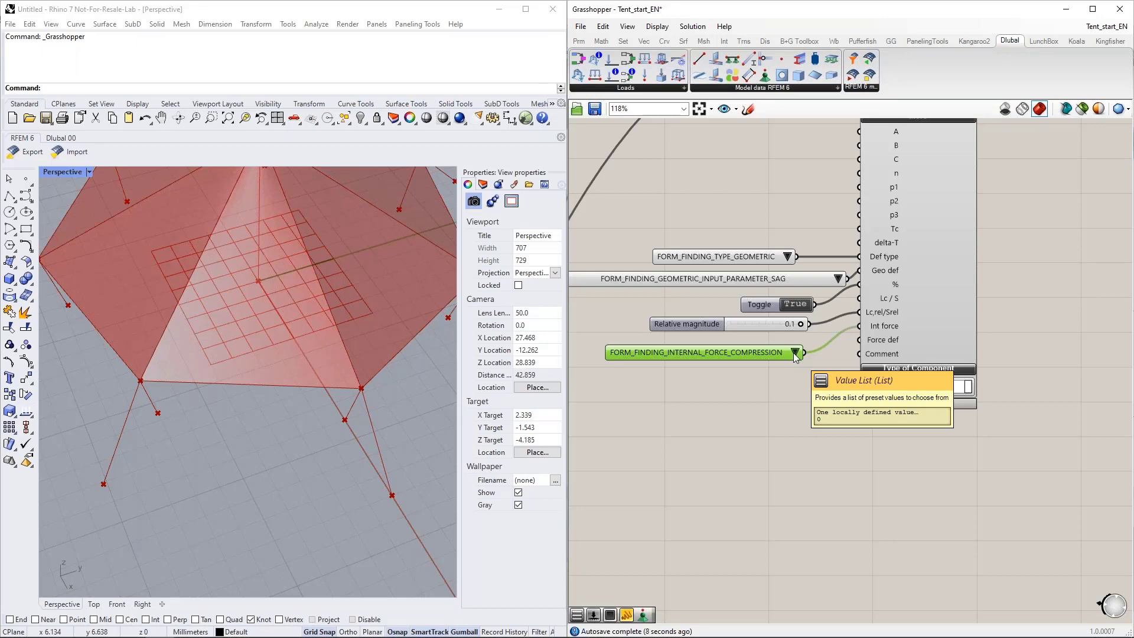
pyautogui.click(795, 354)
pyautogui.click(835, 374)
pyautogui.moveTo(767, 354); pyautogui.dragTo(772, 345)
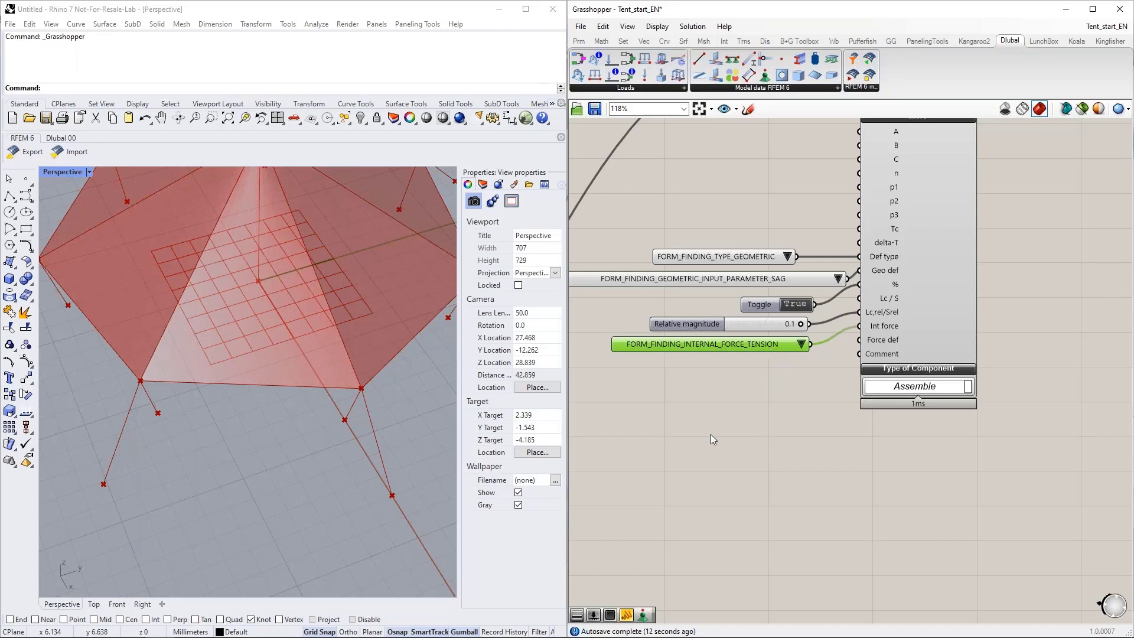
# Place a Surface Load component on the empty canvas below the Member Load component
pyautogui.scroll(-3, 710, 437)
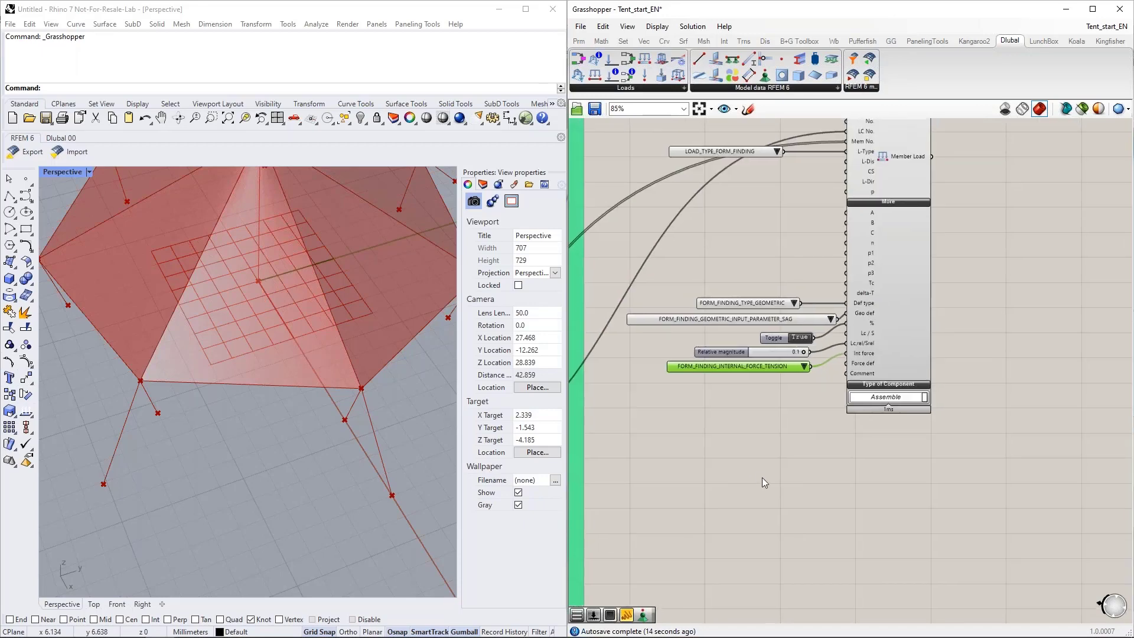
pyautogui.moveTo(729, 494); pyautogui.dragTo(784, 428, button='right')
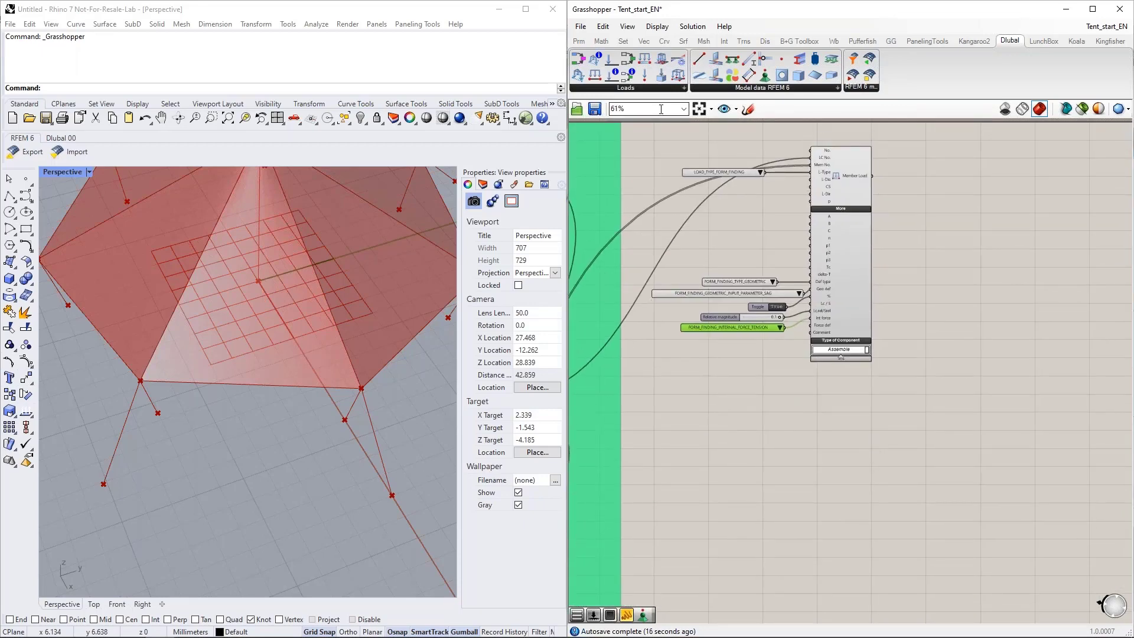
pyautogui.moveTo(704, 137); pyautogui.dragTo(863, 478)
pyautogui.scroll(2, 897, 487)
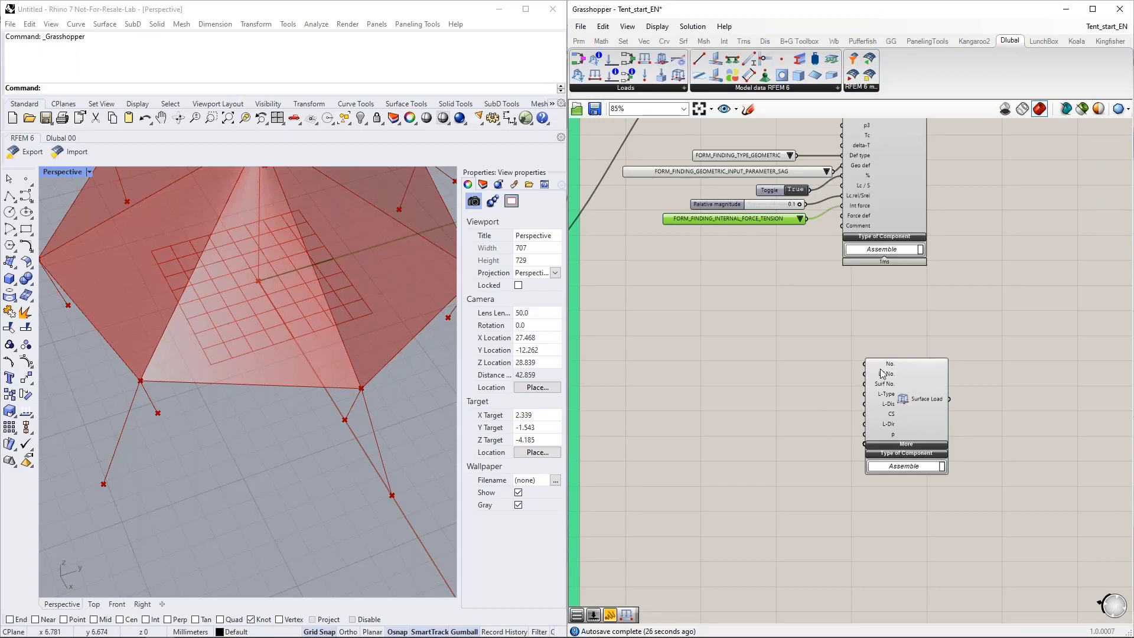
# Wire the FF load case to the Surface Load's LC No. input and the Surface component's output to Surf No
pyautogui.moveTo(736, 376); pyautogui.dragTo(917, 396, button='right')
pyautogui.scroll(-2, 917, 397)
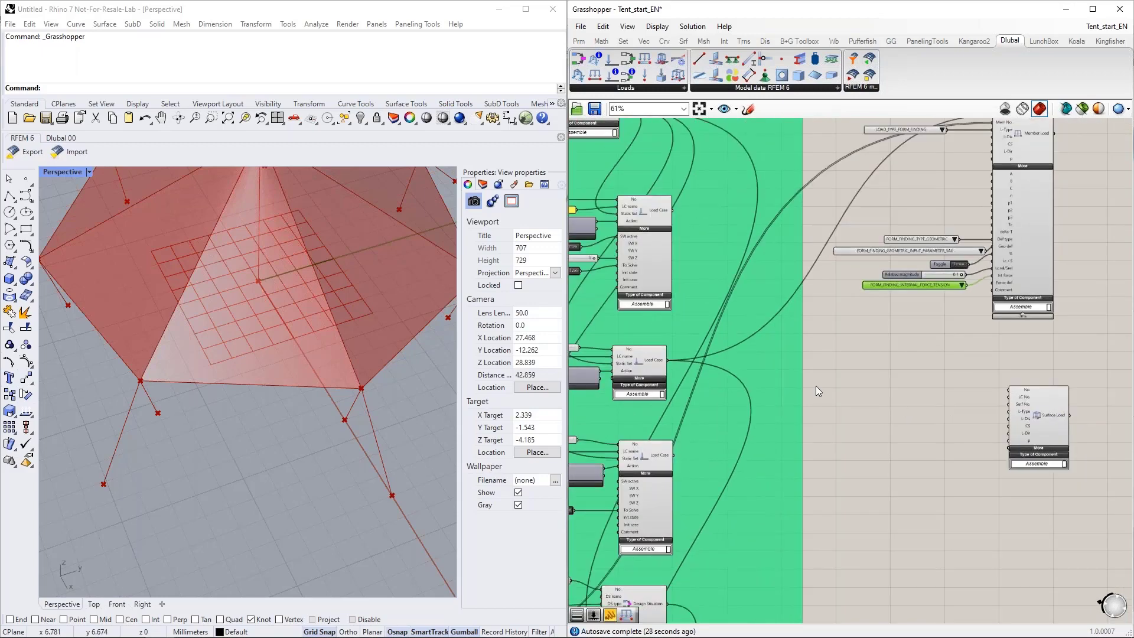
pyautogui.moveTo(667, 360); pyautogui.dragTo(725, 289)
pyautogui.scroll(-3, 1056, 420)
pyautogui.scroll(5, 690, 265)
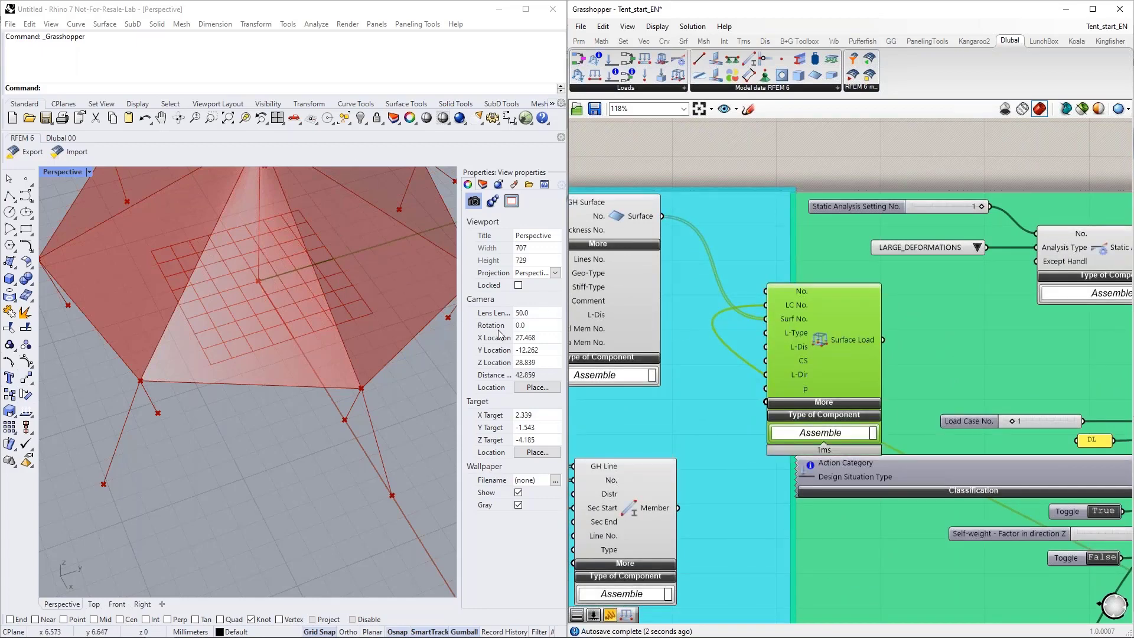
# Move the wired Surface Load component back to the empty canvas below the Member Load component
pyautogui.scroll(-5, 664, 309)
pyautogui.moveTo(711, 321); pyautogui.dragTo(1086, 455)
pyautogui.scroll(6, 1082, 506)
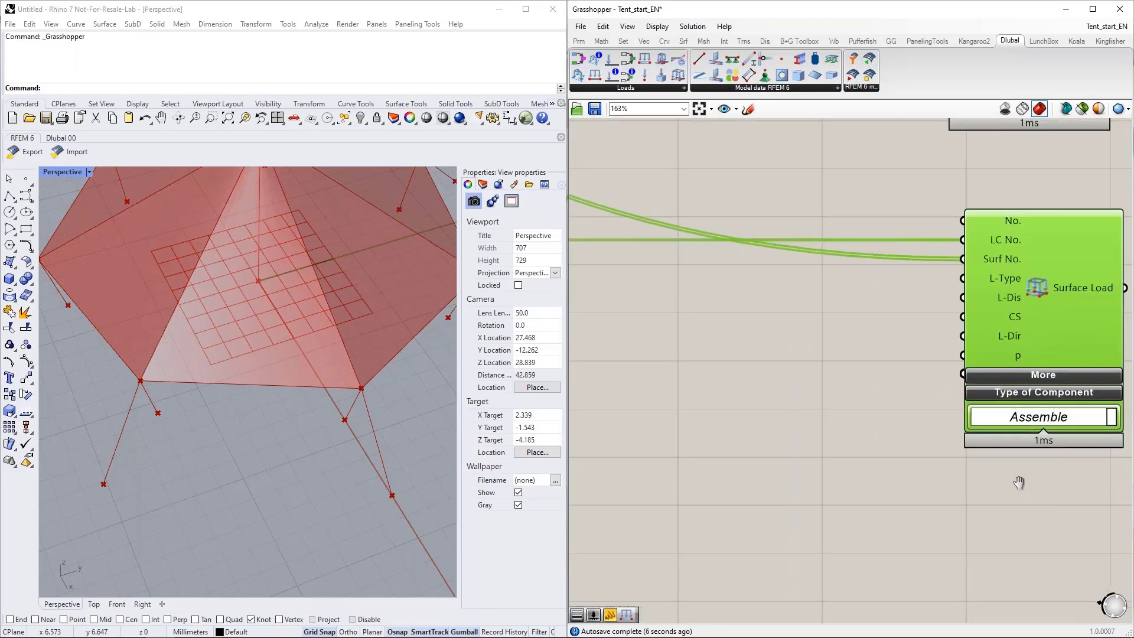
pyautogui.scroll(-2, 1034, 486)
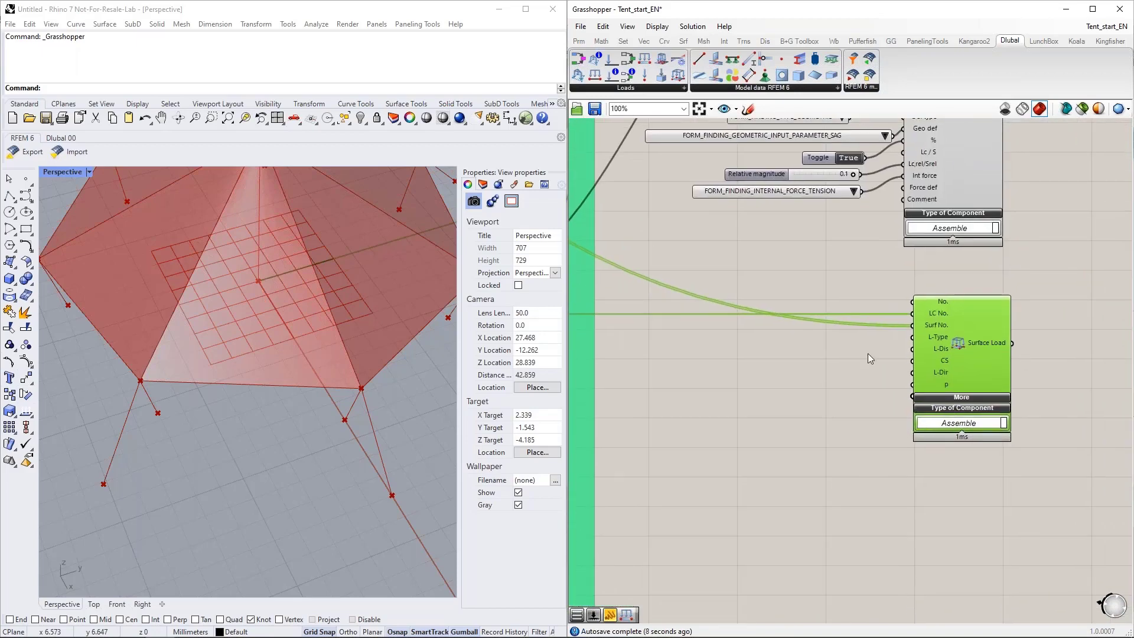
# Add a Value List wired to the Surface Load's L-Type input and set it to LOAD_TYPE_FORM_FINDING
pyautogui.doubleClick(730, 350)
pyautogui.write('va')
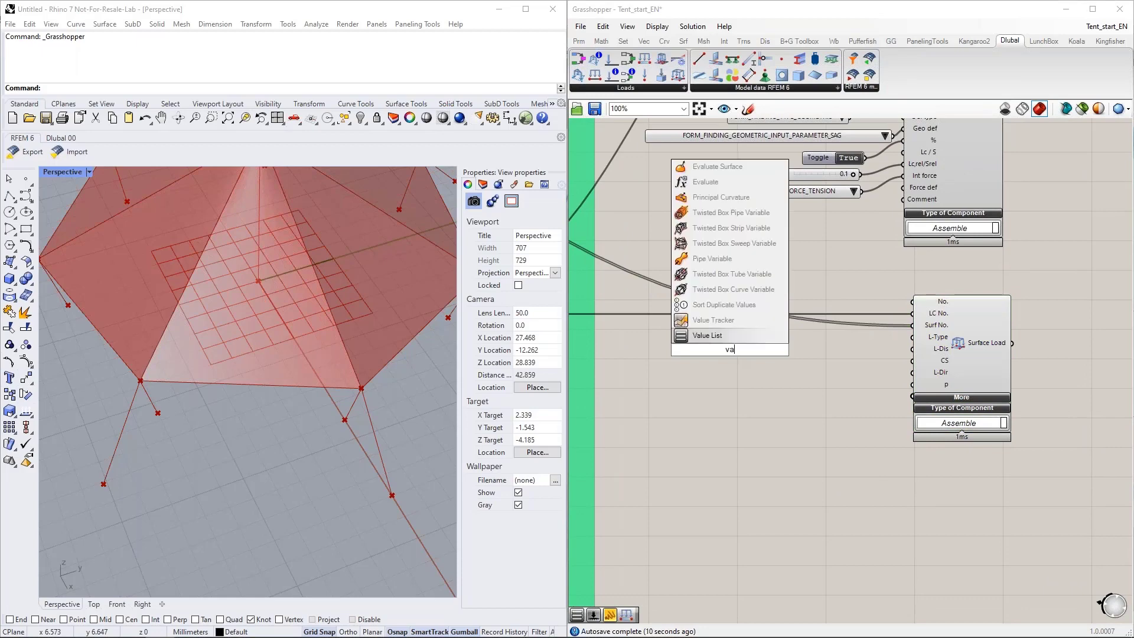
pyautogui.click(727, 336)
pyautogui.moveTo(813, 353); pyautogui.dragTo(913, 337)
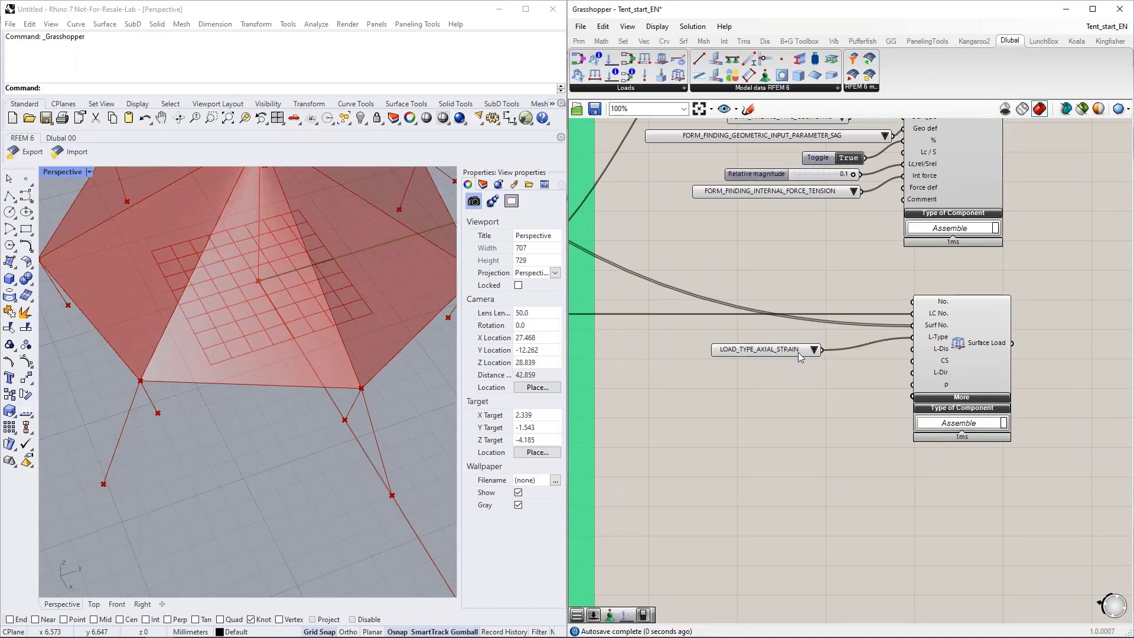
pyautogui.click(814, 349)
pyautogui.click(857, 381)
# Copy the load type list, wire the copy to the Surface Load's L-Dis input, and set it to LOAD_DISTRIBUTION_RADIAL
pyautogui.moveTo(784, 351); pyautogui.dragTo(913, 348)
pyautogui.click(782, 366)
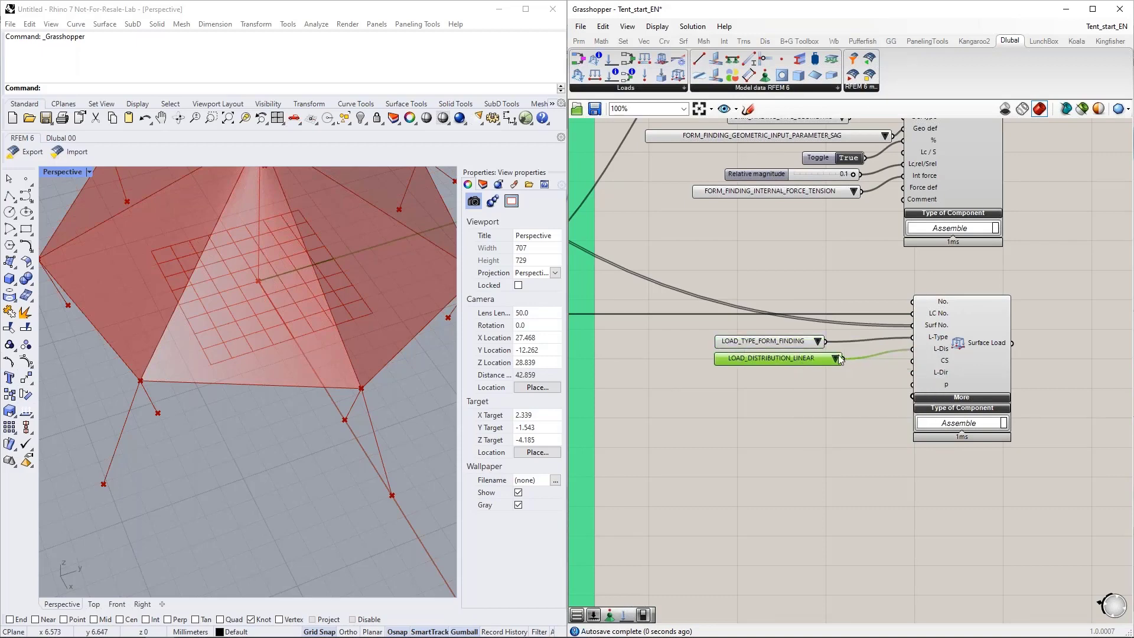
pyautogui.click(835, 359)
pyautogui.click(882, 417)
pyautogui.moveTo(788, 366); pyautogui.dragTo(794, 374)
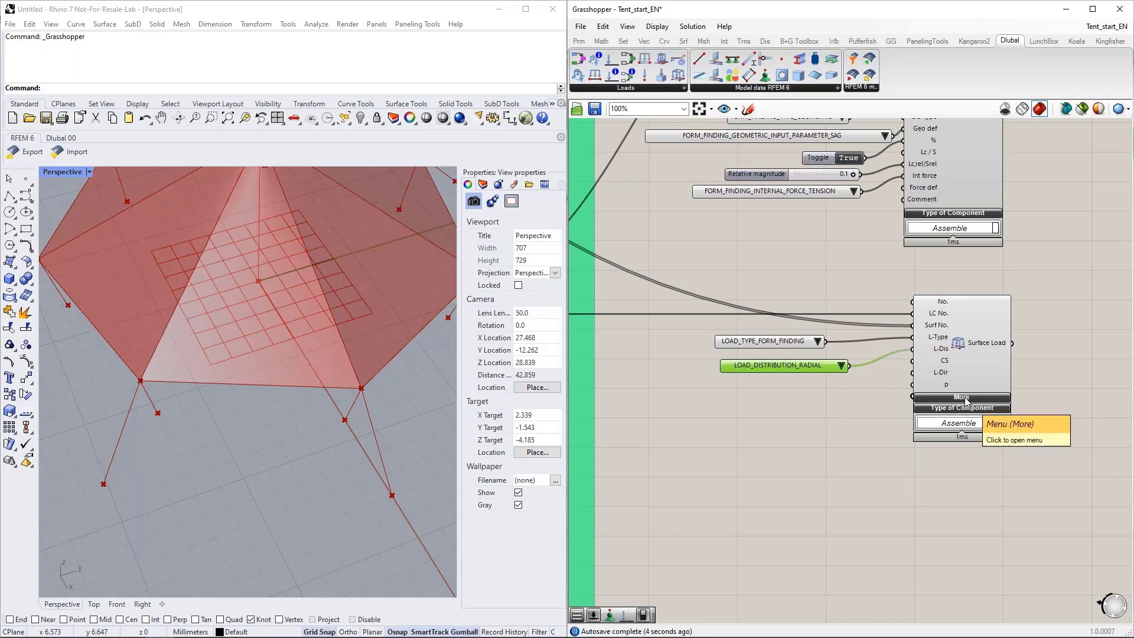
# Expand the Surface Load's additional inputs and wire a copied Value List with FORM_FINDING_CALCULATION_METHOD_PROJECTION to FF method
pyautogui.click(966, 401)
pyautogui.moveTo(812, 525); pyautogui.dragTo(763, 382, button='right')
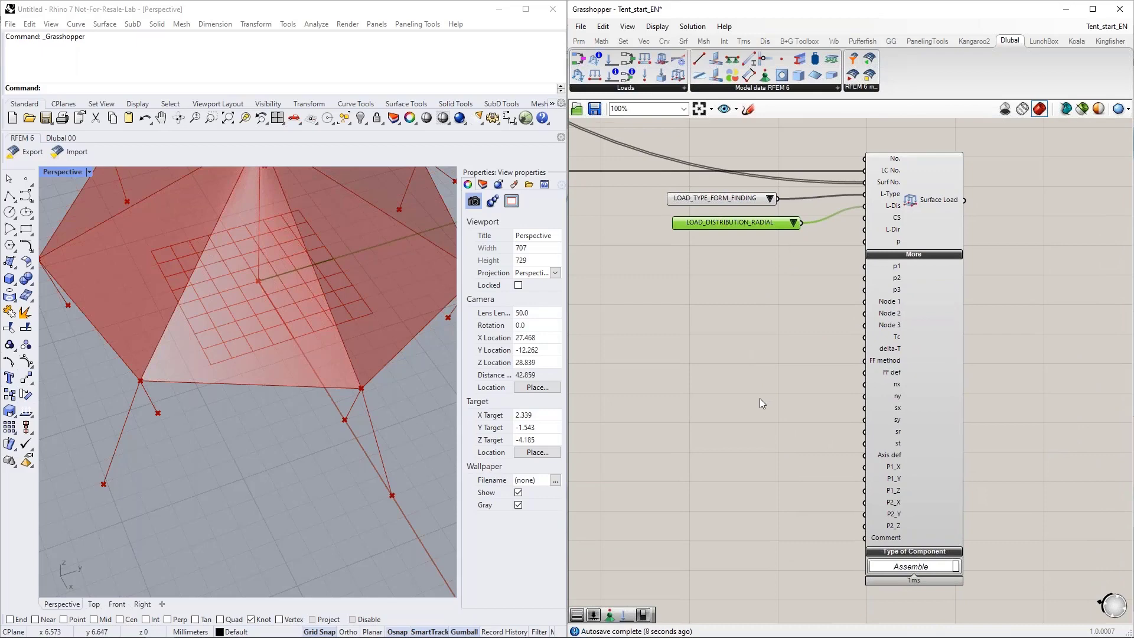
pyautogui.moveTo(738, 455); pyautogui.dragTo(749, 447, button='right')
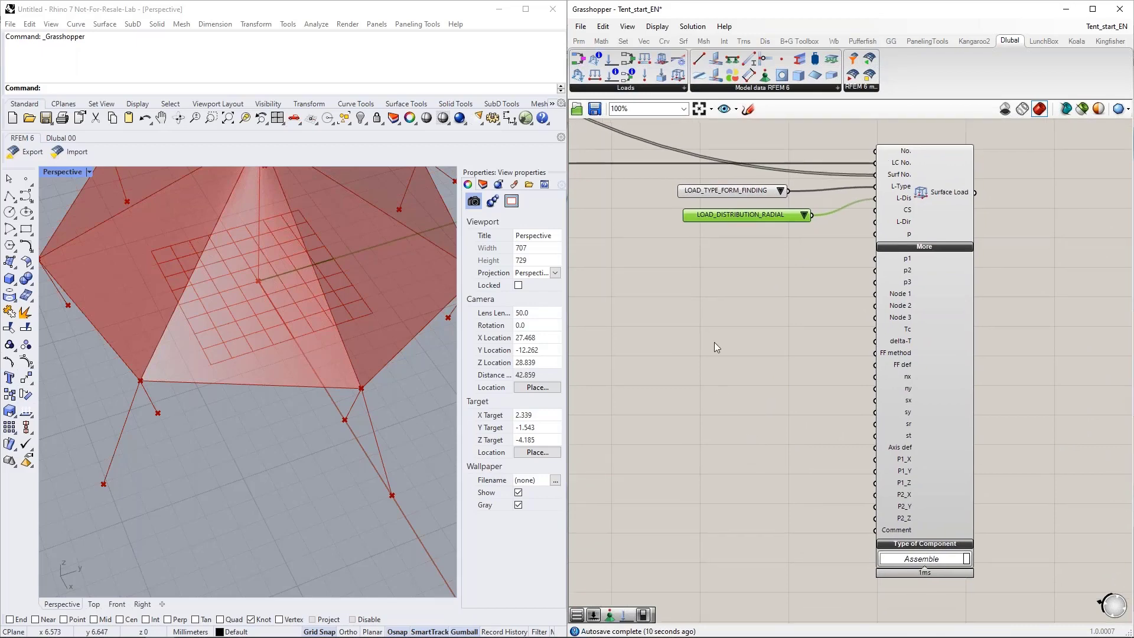
pyautogui.keyDown('alt'); pyautogui.moveTo(729, 191); pyautogui.dragTo(874, 353); pyautogui.keyUp('alt')
pyautogui.moveTo(797, 396); pyautogui.dragTo(757, 353)
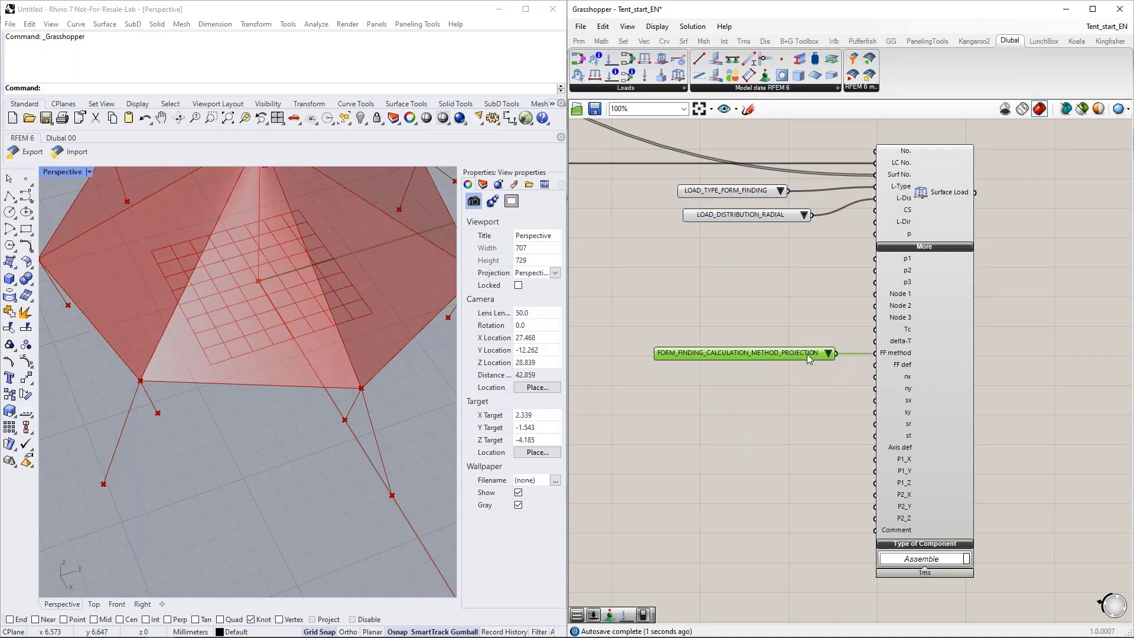
# Wire another copied Value List to the FF def input and set it to FORM_FINDING_DEFINITION_STRESS
pyautogui.keyDown('alt'); pyautogui.moveTo(764, 186); pyautogui.dragTo(779, 379); pyautogui.keyUp('alt')
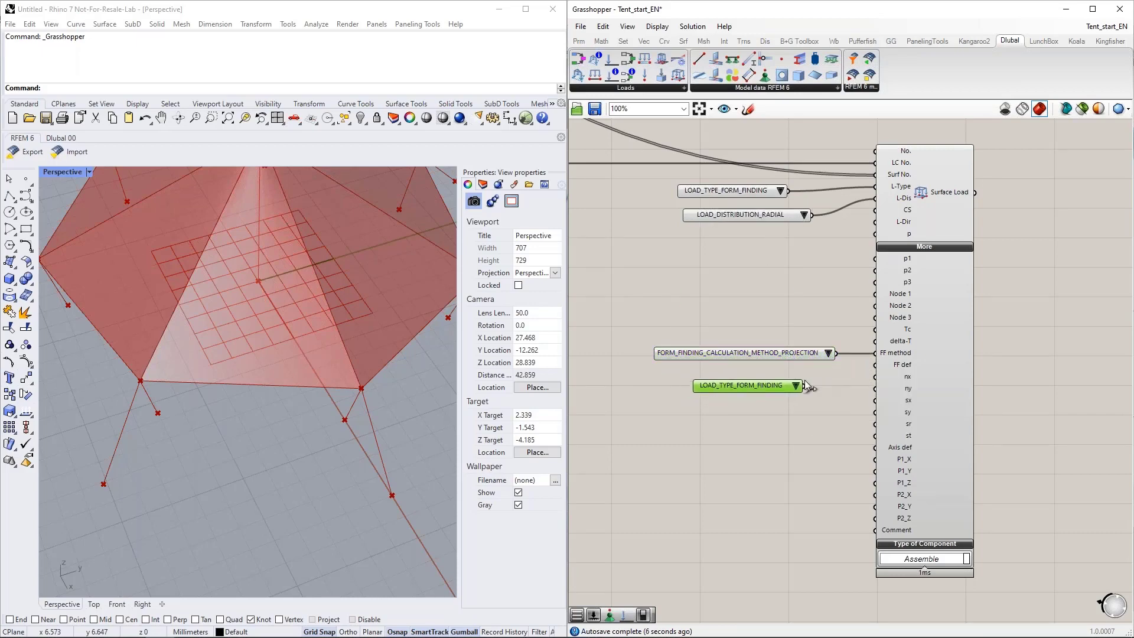
pyautogui.moveTo(864, 364); pyautogui.dragTo(874, 365)
pyautogui.click(814, 385)
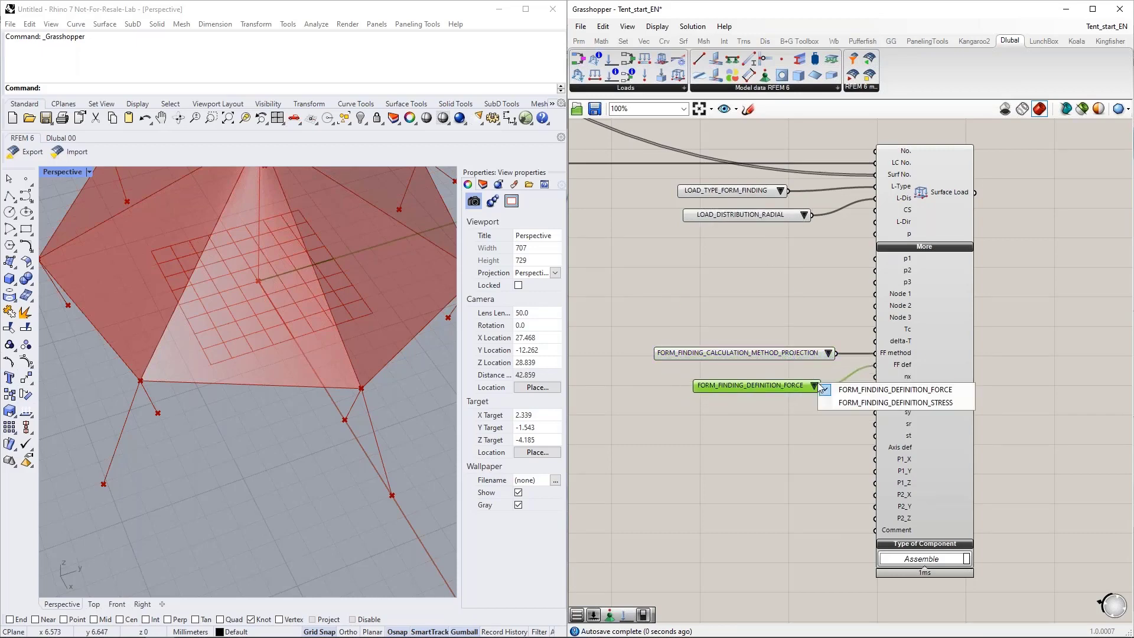
pyautogui.click(855, 403)
pyautogui.moveTo(795, 389); pyautogui.dragTo(799, 371)
# Examine the whole tent membrane in the Rhino viewport from above and from the side for its radial and tangential directions
pyautogui.moveTo(841, 438); pyautogui.dragTo(856, 424, button='right')
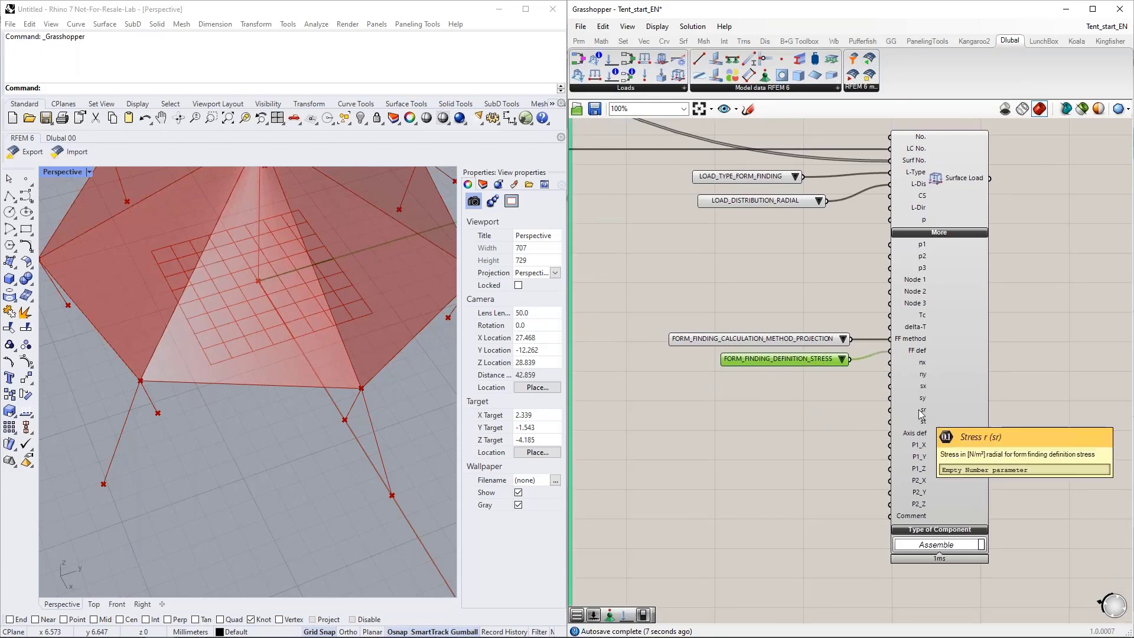
pyautogui.moveTo(281, 363); pyautogui.dragTo(378, 387, button='right')
pyautogui.scroll(-2, 292, 397)
pyautogui.scroll(-4, 325, 407)
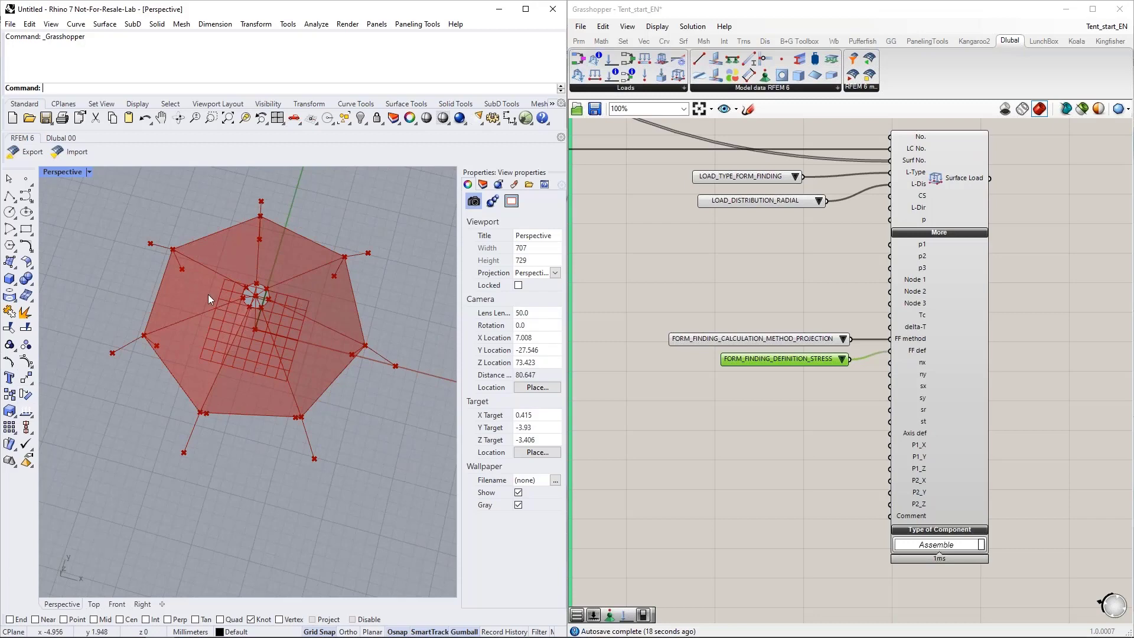
pyautogui.moveTo(248, 346); pyautogui.dragTo(248, 387, button='right')
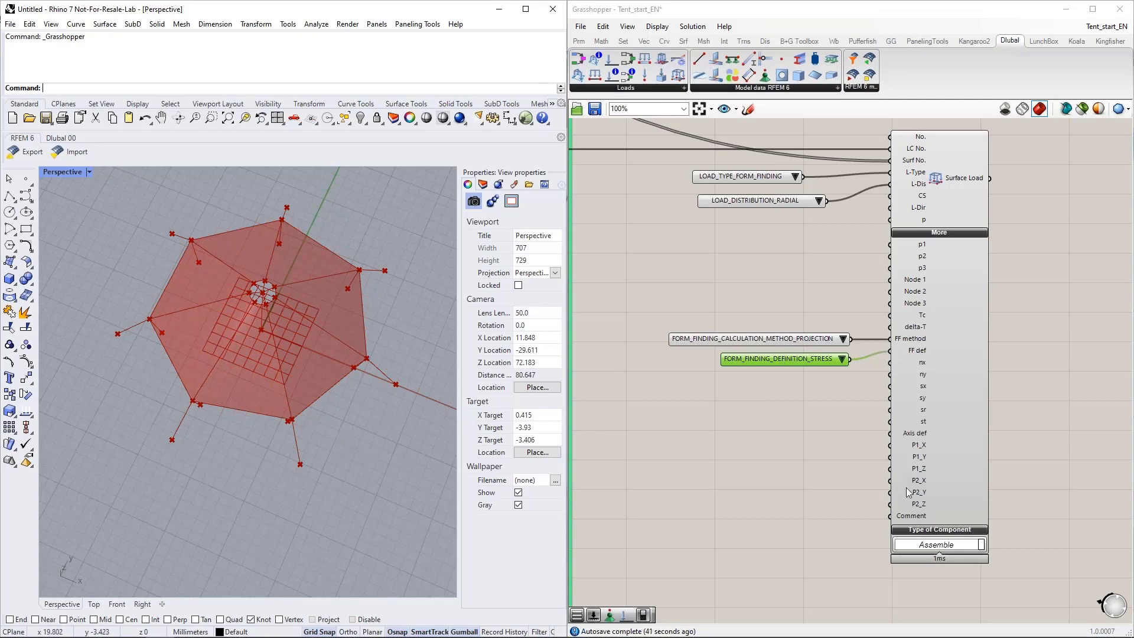
pyautogui.moveTo(251, 450); pyautogui.dragTo(255, 341, button='right')
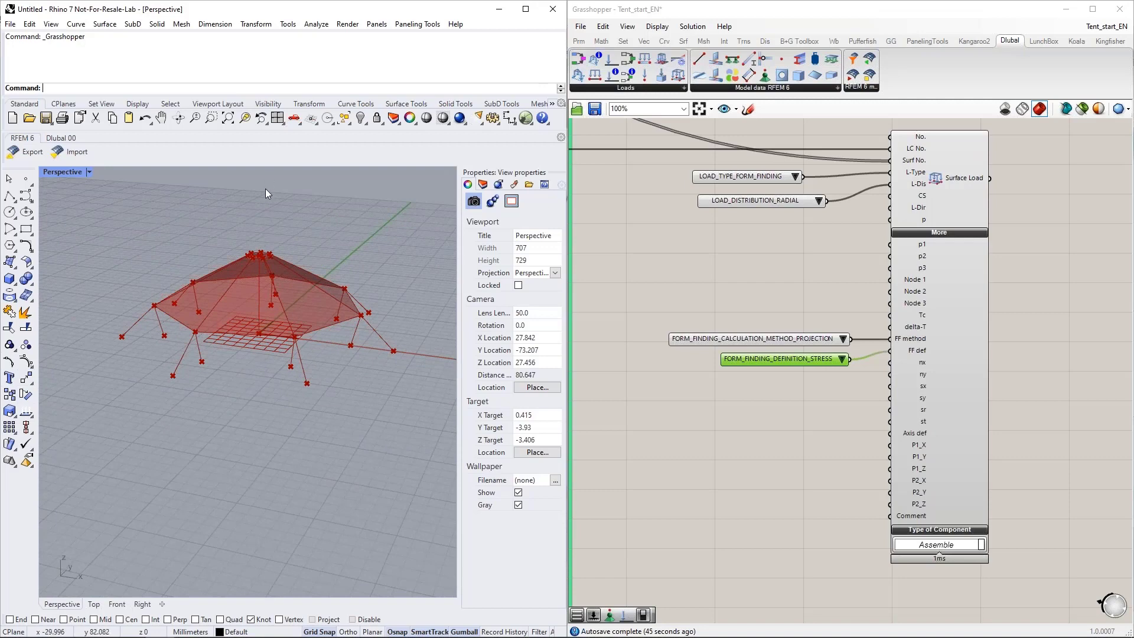
pyautogui.moveTo(257, 296); pyautogui.dragTo(254, 311, button='right')
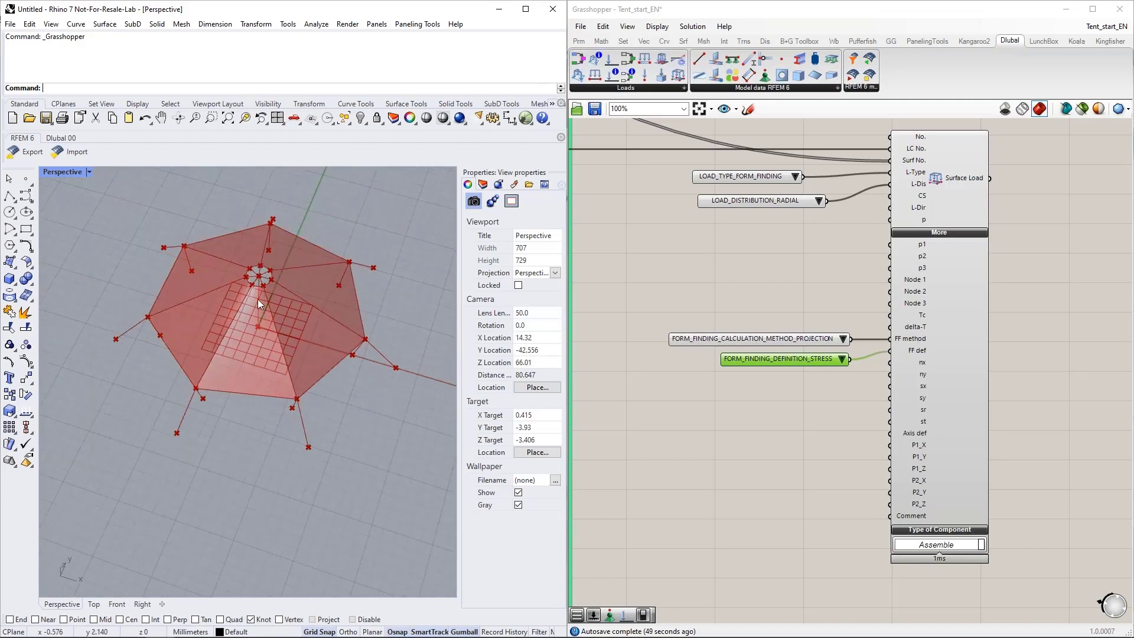
pyautogui.moveTo(260, 321); pyautogui.dragTo(286, 340, button='right')
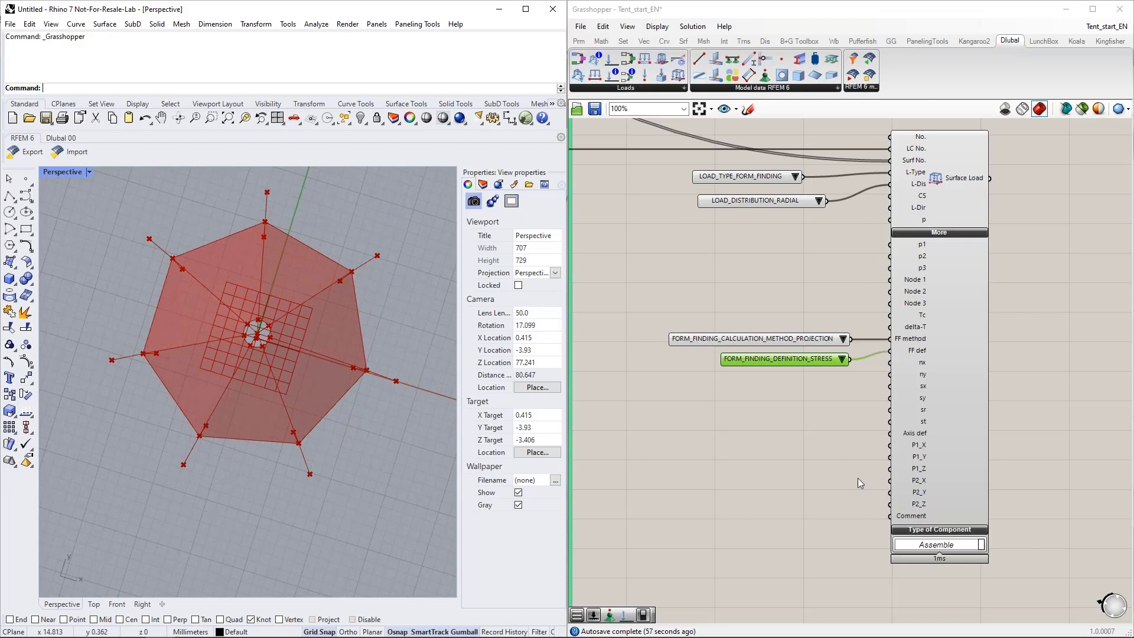
pyautogui.scroll(2, 835, 449)
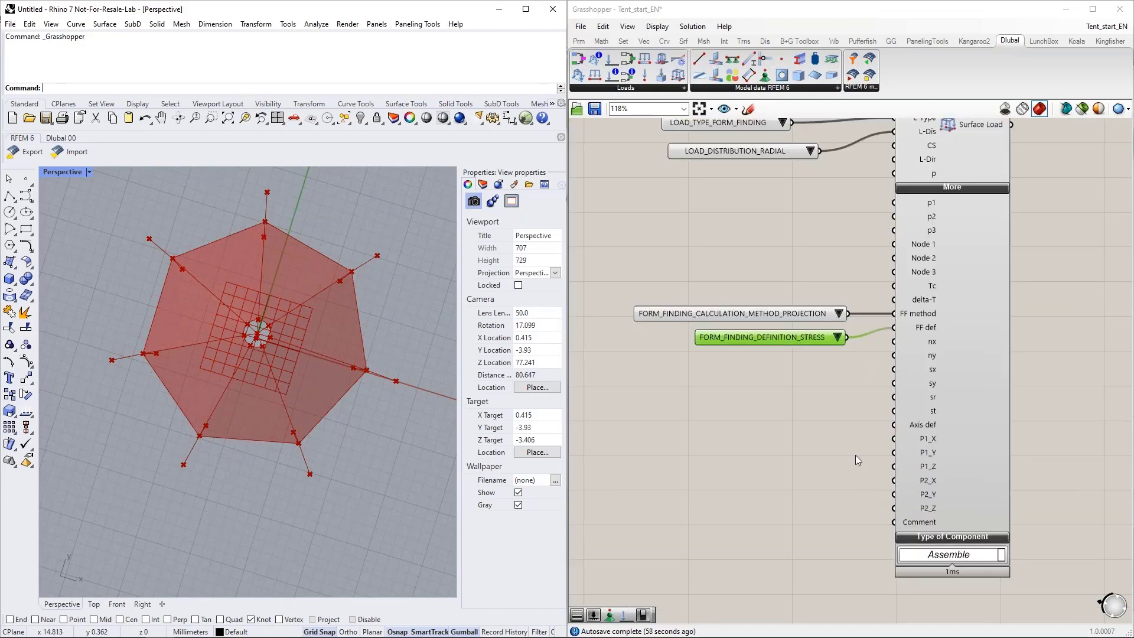
pyautogui.doubleClick(701, 412)
pyautogui.press('Return')
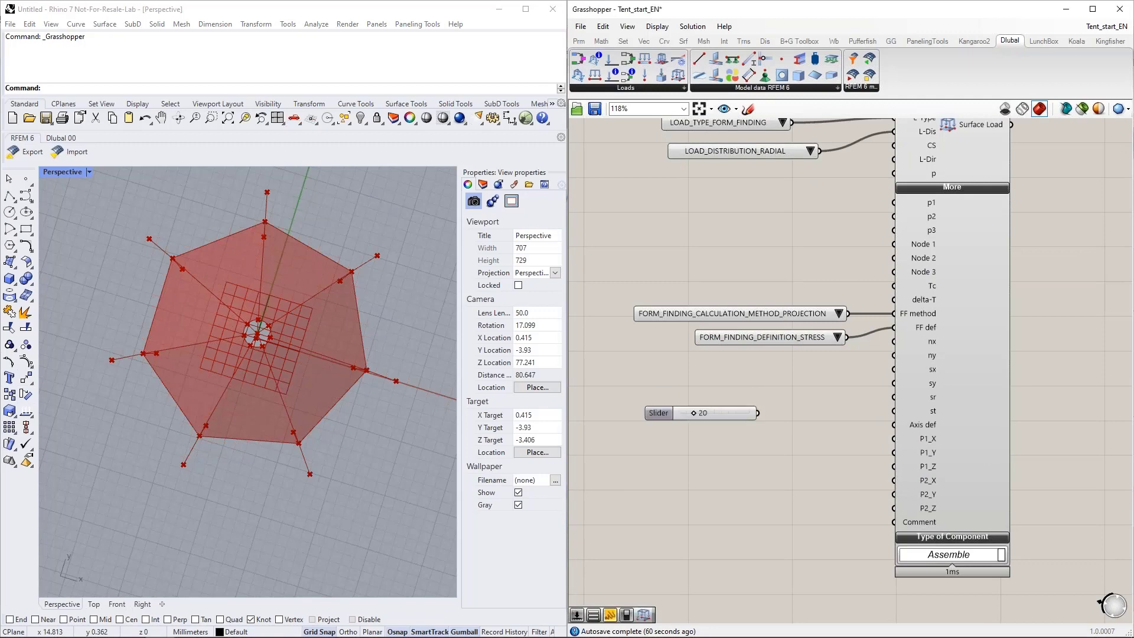
pyautogui.press('Delete')
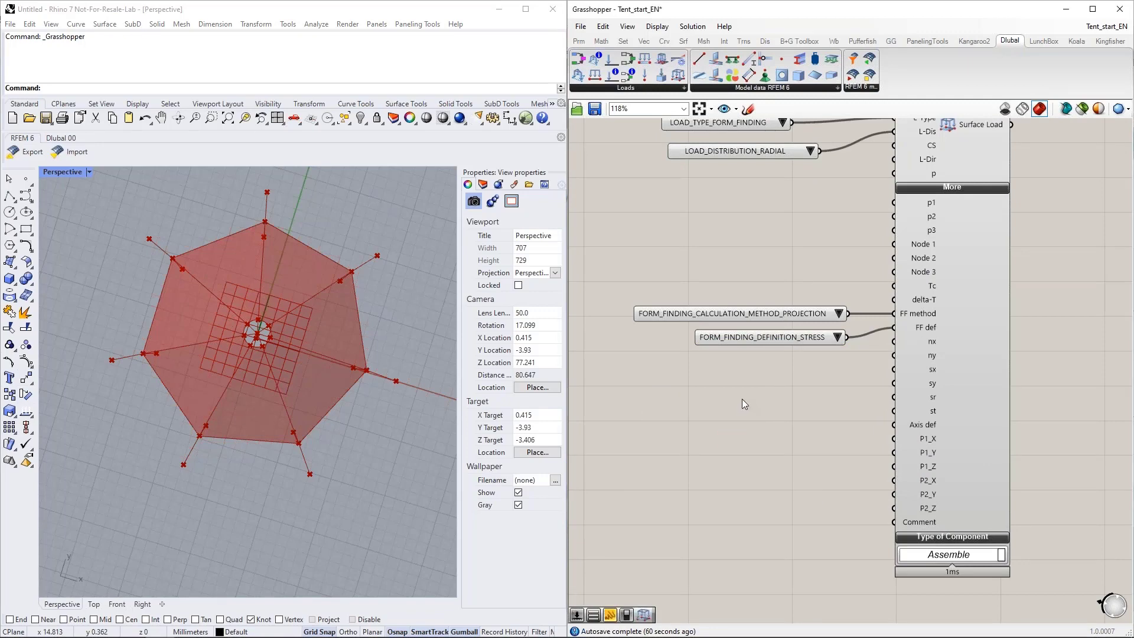
# Add a number slider with the value 2000 and wire it to the Surface Load's radial stress input sr
pyautogui.doubleClick(742, 398)
pyautogui.write('2')
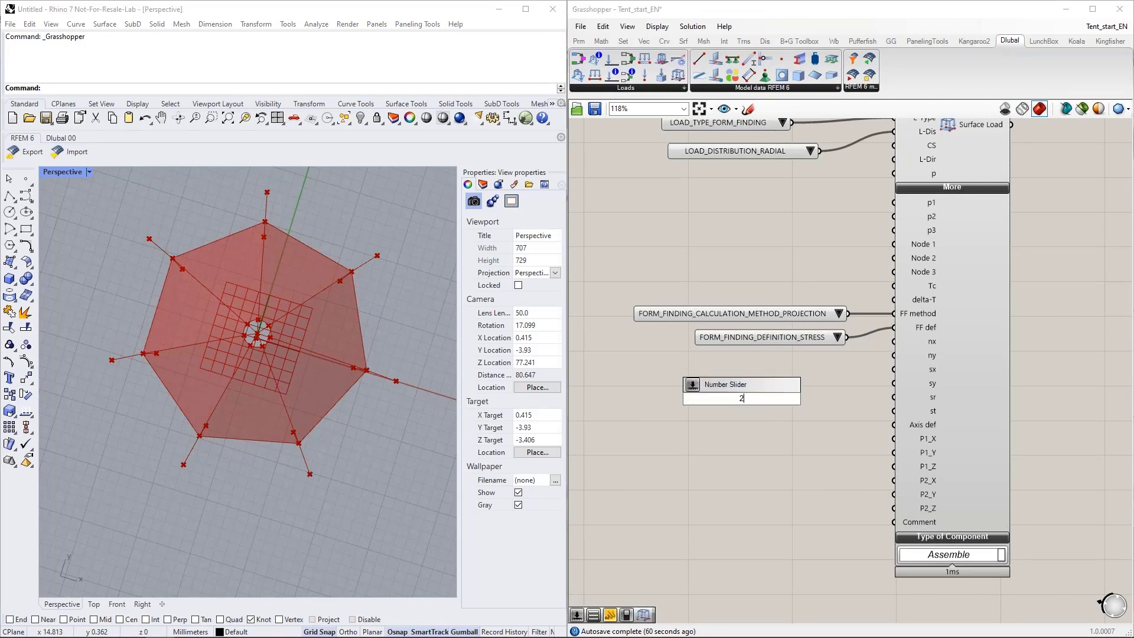
pyautogui.write('000')
pyautogui.press('Return')
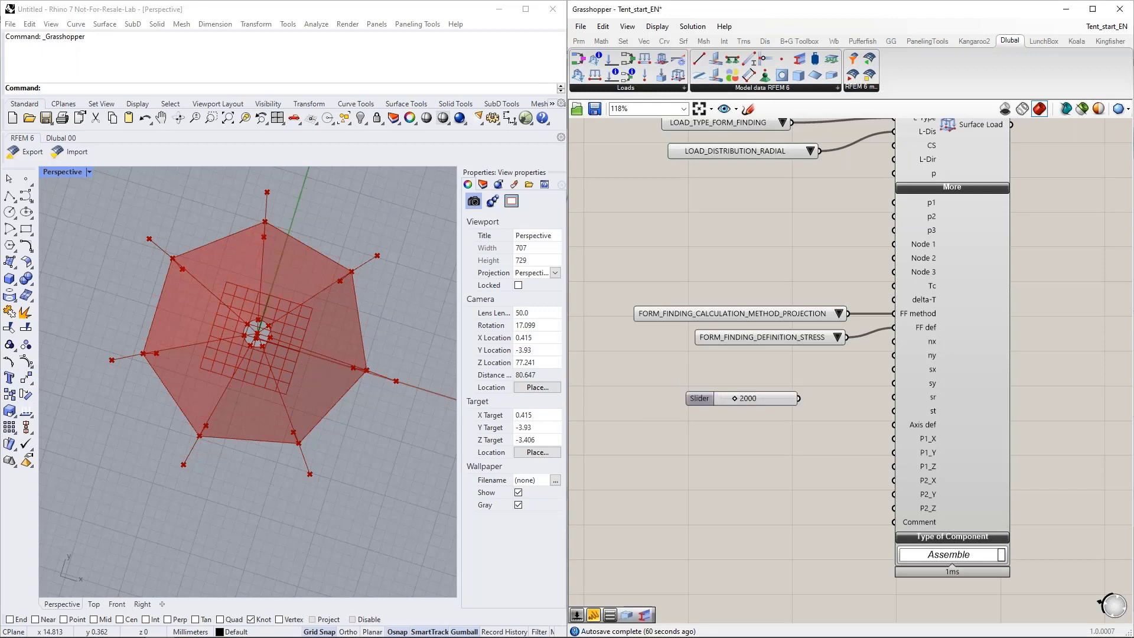
pyautogui.moveTo(800, 398); pyautogui.dragTo(932, 397)
pyautogui.moveTo(926, 398)
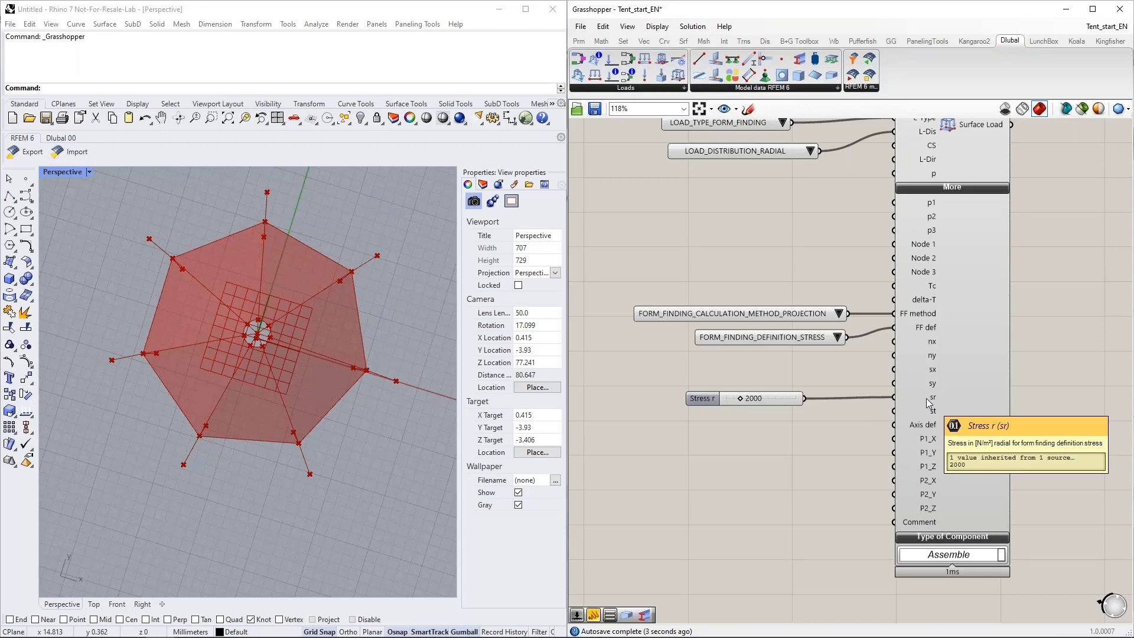
# Add a number slider with the value 5000 below the radial stress slider and wire it to the st input
pyautogui.moveTo(798, 411); pyautogui.dragTo(785, 369, button='right')
pyautogui.doubleClick(725, 382)
pyautogui.write('5000')
pyautogui.press('Return')
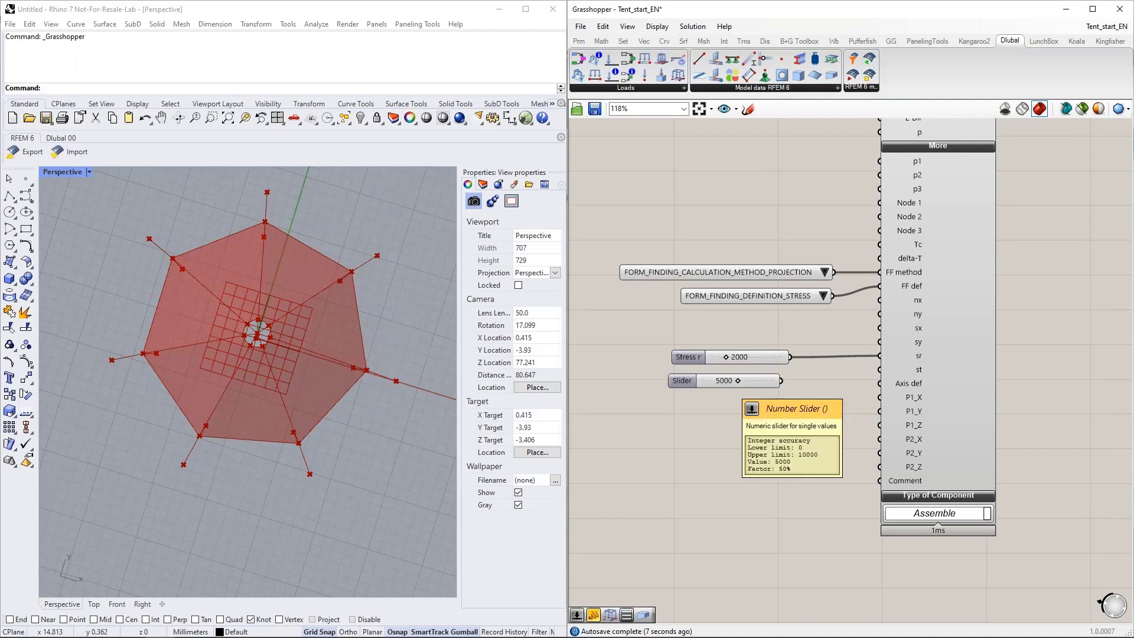
pyautogui.moveTo(782, 381); pyautogui.dragTo(880, 369)
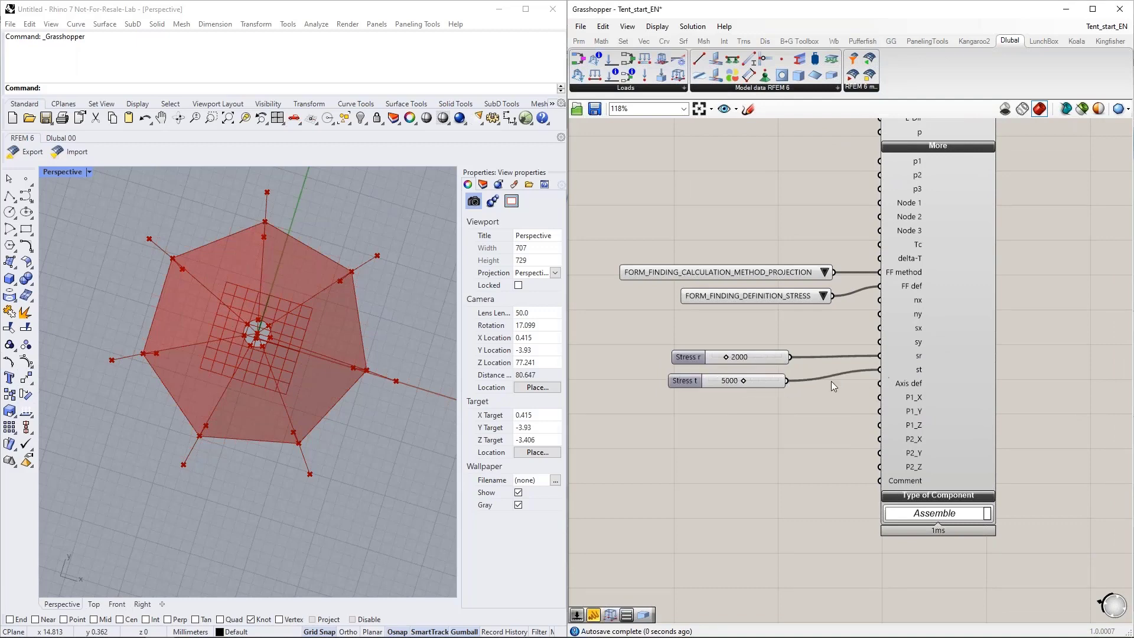
# Add a Value List wired to the Axis def input and set it to AXIS_DEFINITION_TWO_POINTS
pyautogui.moveTo(796, 514); pyautogui.dragTo(789, 462, button='right')
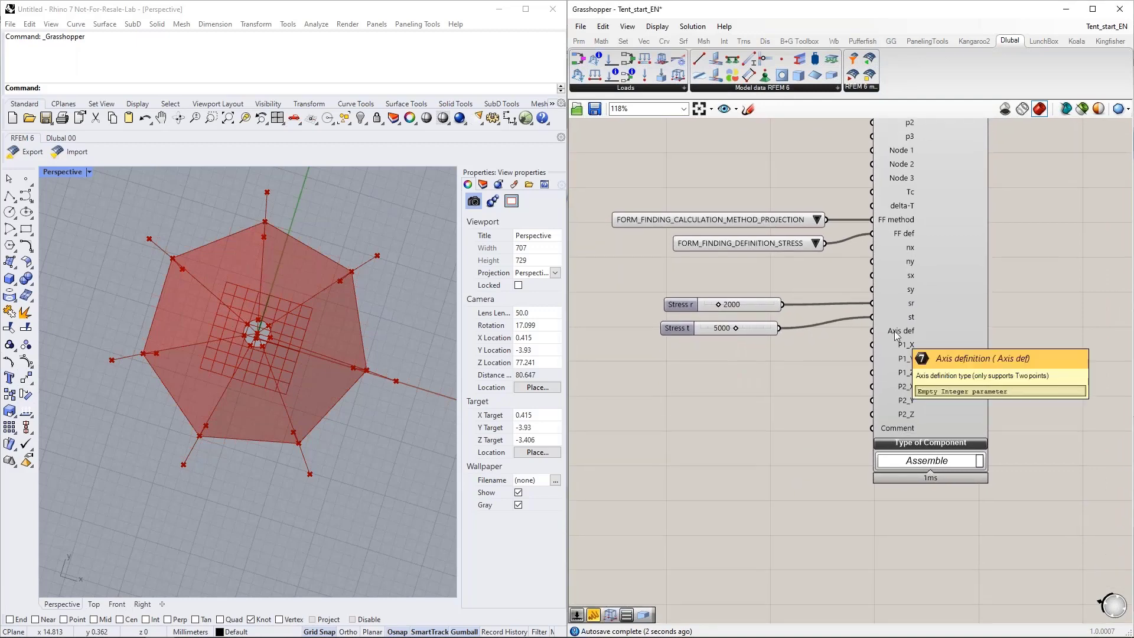
pyautogui.doubleClick(714, 361)
pyautogui.write('va')
pyautogui.click(724, 346)
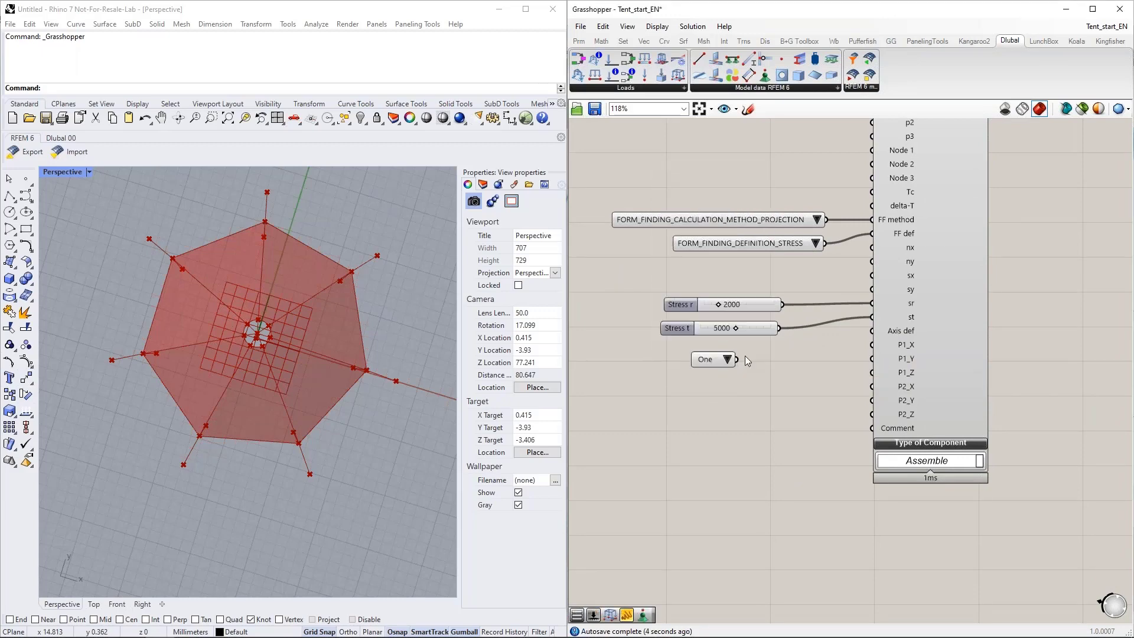
pyautogui.moveTo(737, 360); pyautogui.dragTo(871, 330)
pyautogui.click(780, 357)
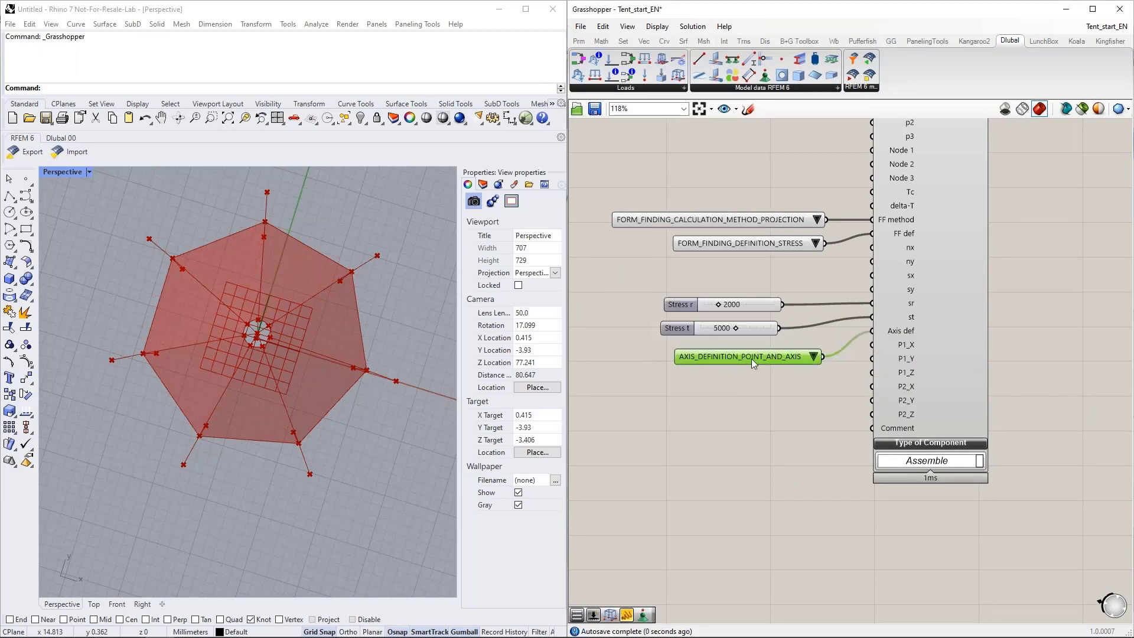
pyautogui.click(781, 357)
pyautogui.click(814, 374)
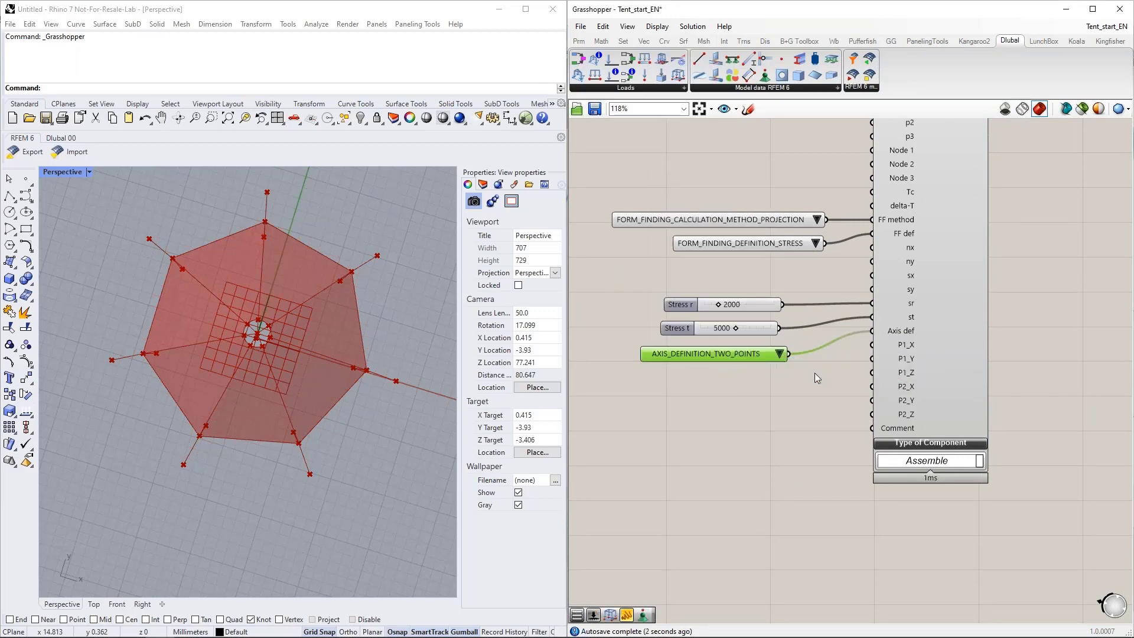
pyautogui.click(779, 354)
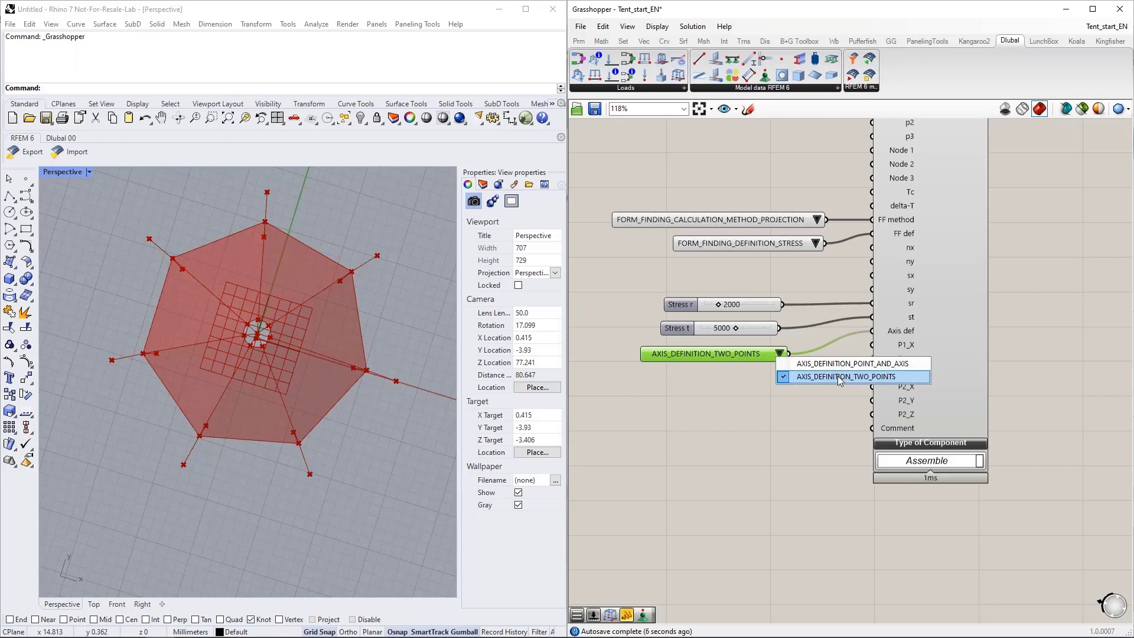
pyautogui.click(838, 375)
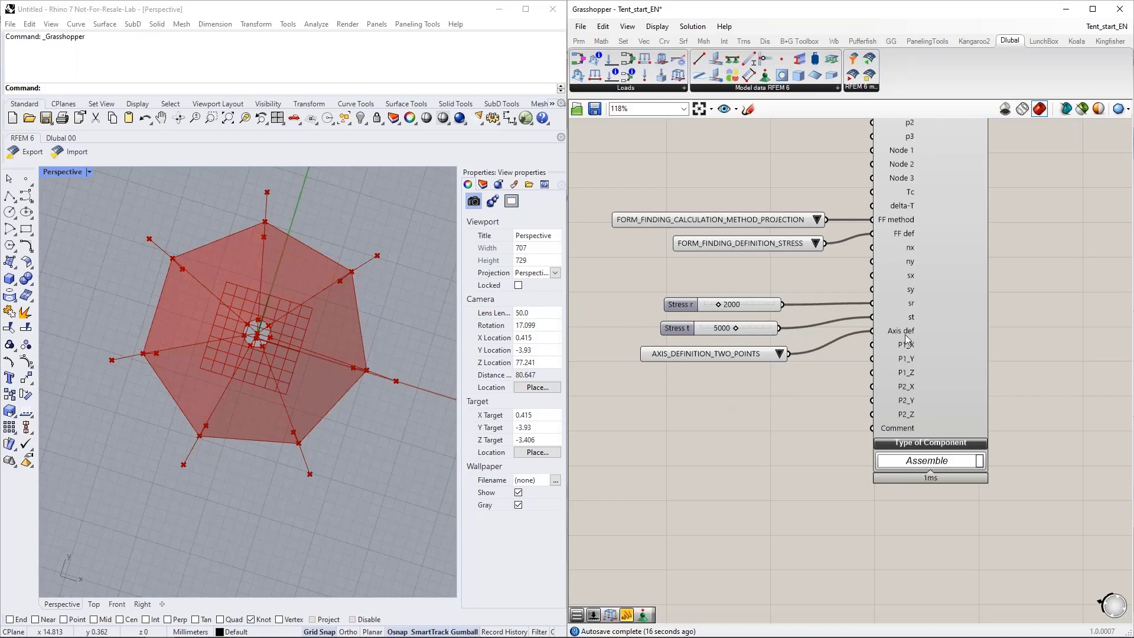
# Add a number slider with the value 0 and wire it to the axis inputs P1_X, P1_Y, P1_Z, P2_X and P2_Y
pyautogui.doubleClick(734, 392)
pyautogui.write('slider')
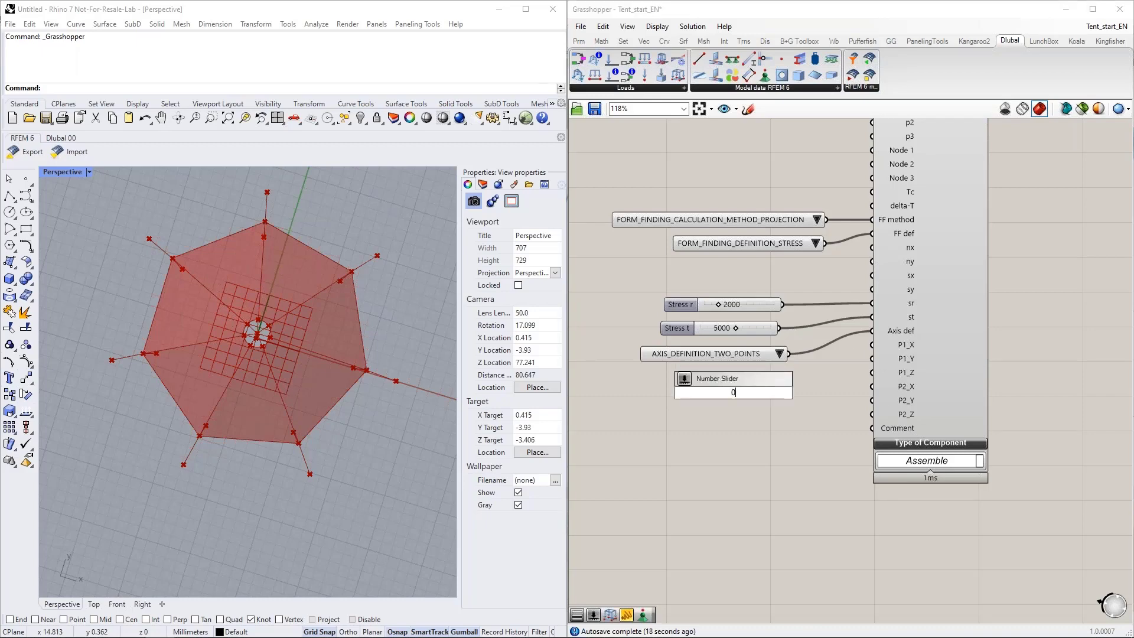
pyautogui.press('Return')
pyautogui.moveTo(789, 391); pyautogui.dragTo(872, 344)
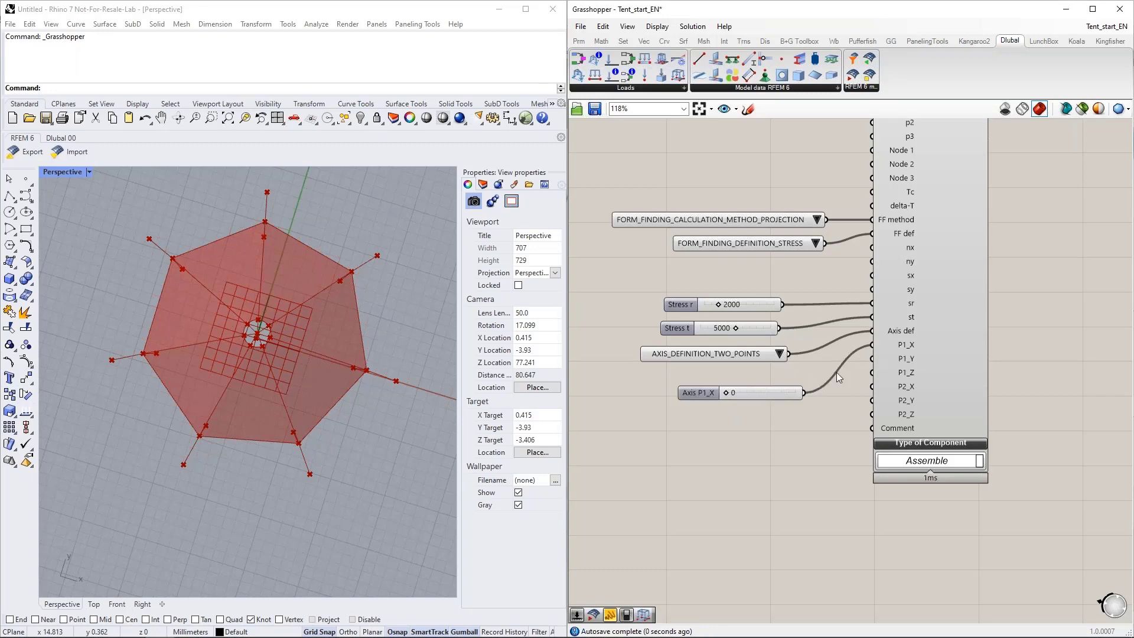
pyautogui.moveTo(803, 392); pyautogui.dragTo(872, 372)
pyautogui.moveTo(261, 365); pyautogui.dragTo(250, 326, button='right')
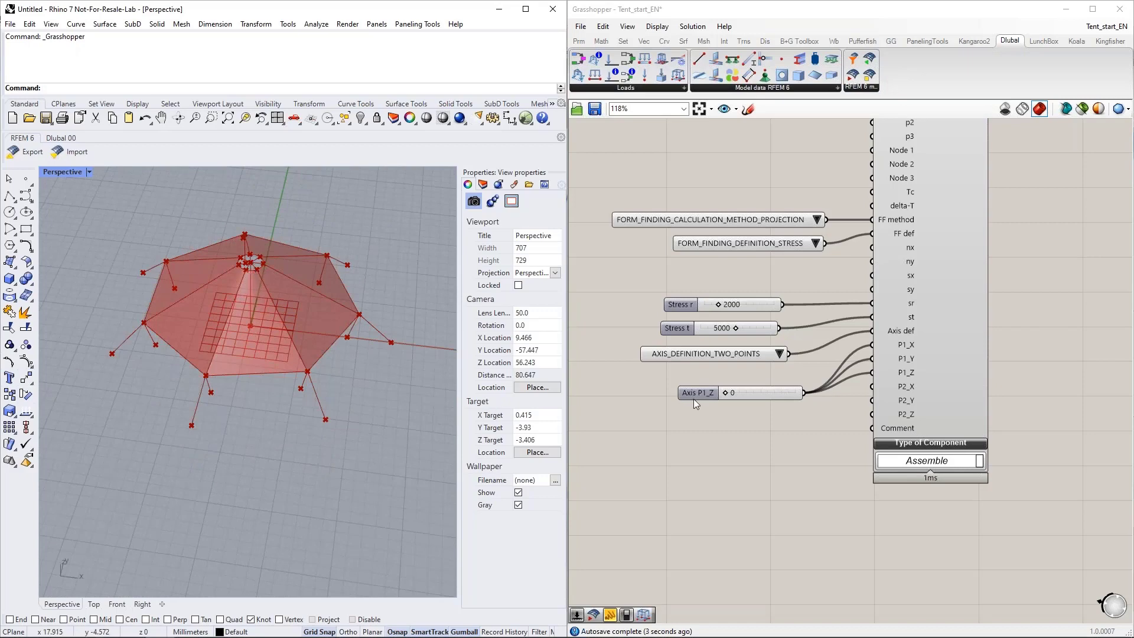
pyautogui.moveTo(805, 393); pyautogui.dragTo(872, 400)
# Add a panel containing -7.5 below the zero slider and wire it to the Surface Load's P2_Z input
pyautogui.doubleClick(760, 429)
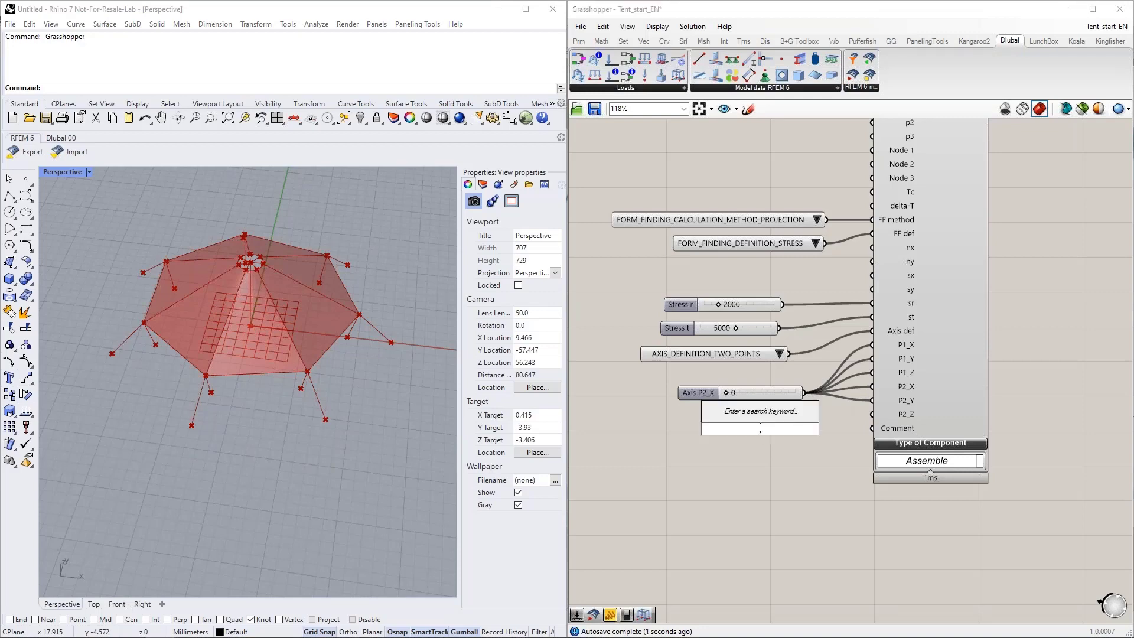
pyautogui.write('"-7.5')
pyautogui.press('Return')
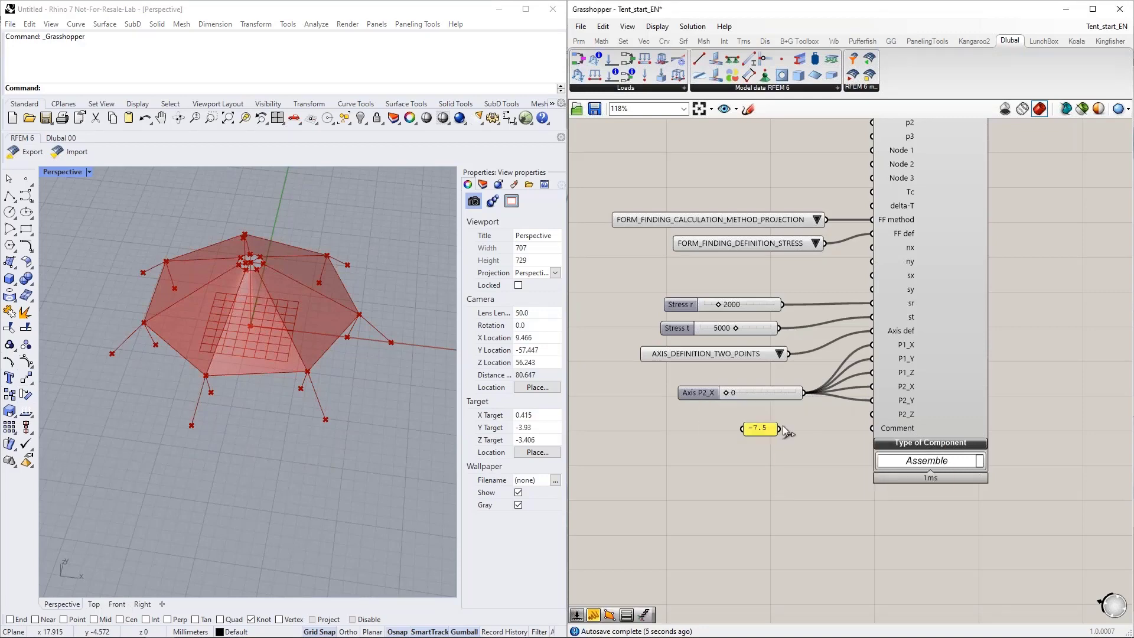
pyautogui.moveTo(778, 428); pyautogui.dragTo(871, 414)
pyautogui.moveTo(250, 402); pyautogui.dragTo(247, 315, button='right')
pyautogui.moveTo(275, 265); pyautogui.dragTo(233, 267, button='right')
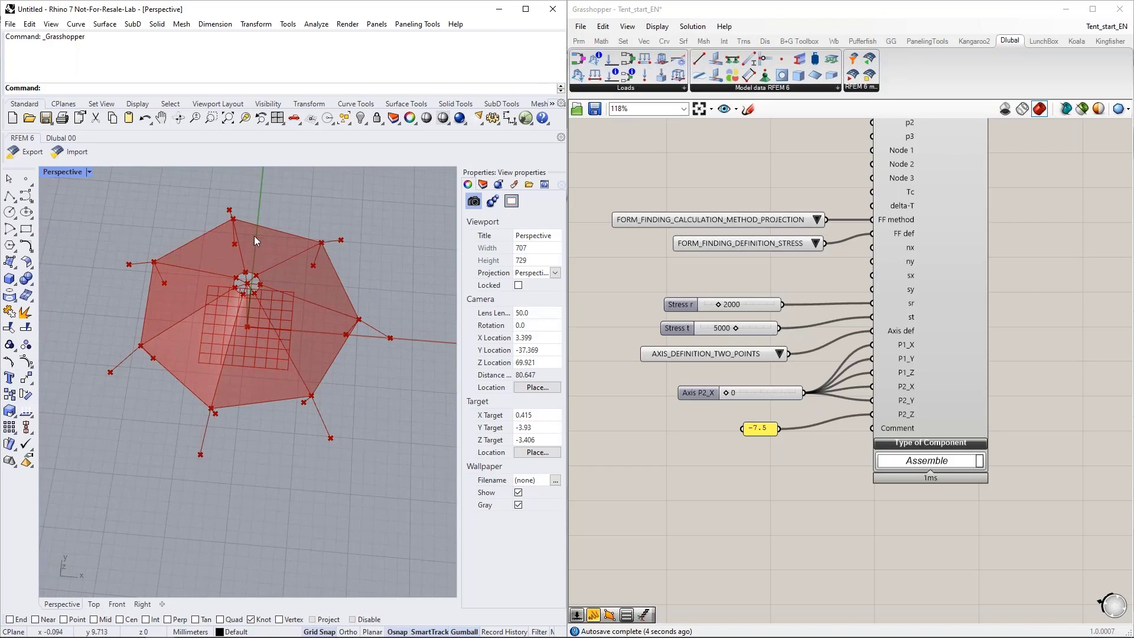
# Place a second Surface Load component on the canvas below the form-finding Surface Load
pyautogui.scroll(-3, 701, 540)
pyautogui.moveTo(701, 540); pyautogui.dragTo(805, 503, button='right')
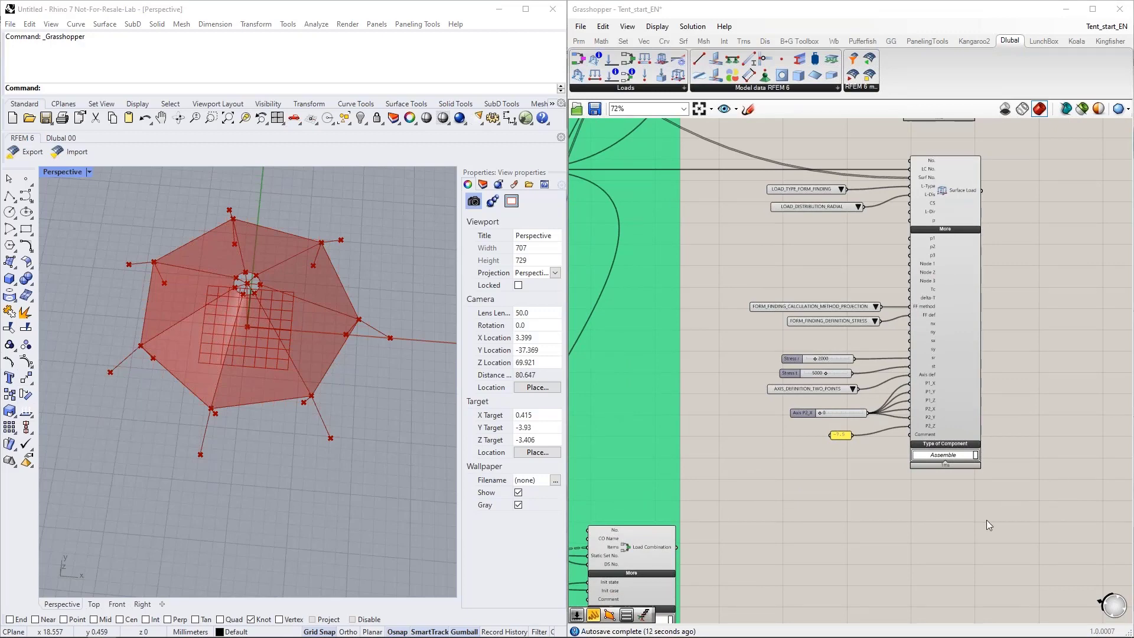
pyautogui.scroll(-2, 909, 470)
pyautogui.scroll(4, 854, 400)
pyautogui.moveTo(911, 513); pyautogui.dragTo(854, 433, button='right')
pyautogui.moveTo(679, 75); pyautogui.dragTo(900, 451)
pyautogui.moveTo(823, 437); pyautogui.dragTo(851, 408, button='right')
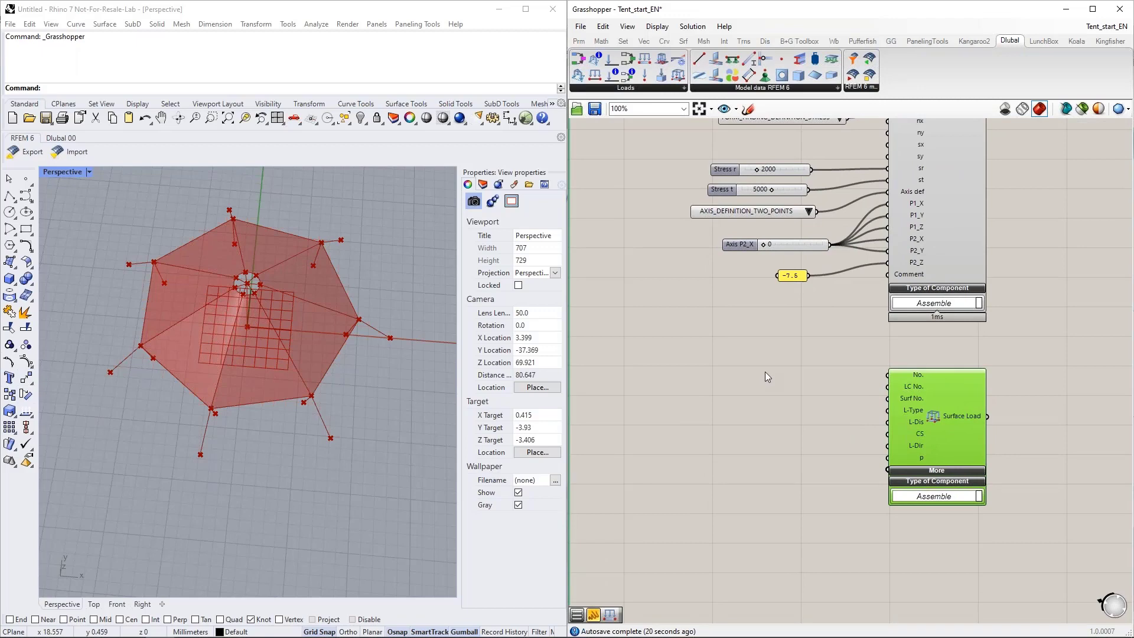
# Wire the output of the lowest Load Case component in the green group to the new Surface Load's LC No. input
pyautogui.click(765, 372)
pyautogui.scroll(-4, 805, 373)
pyautogui.moveTo(732, 361); pyautogui.dragTo(894, 400, button='right')
pyautogui.scroll(2, 894, 403)
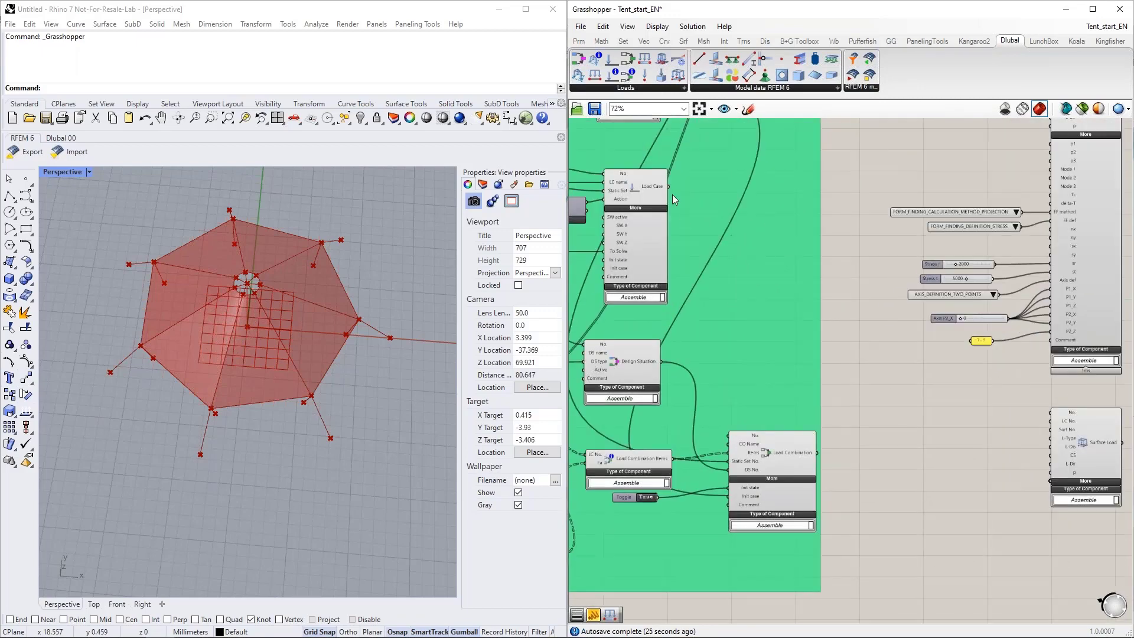
pyautogui.moveTo(668, 186); pyautogui.dragTo(1057, 423)
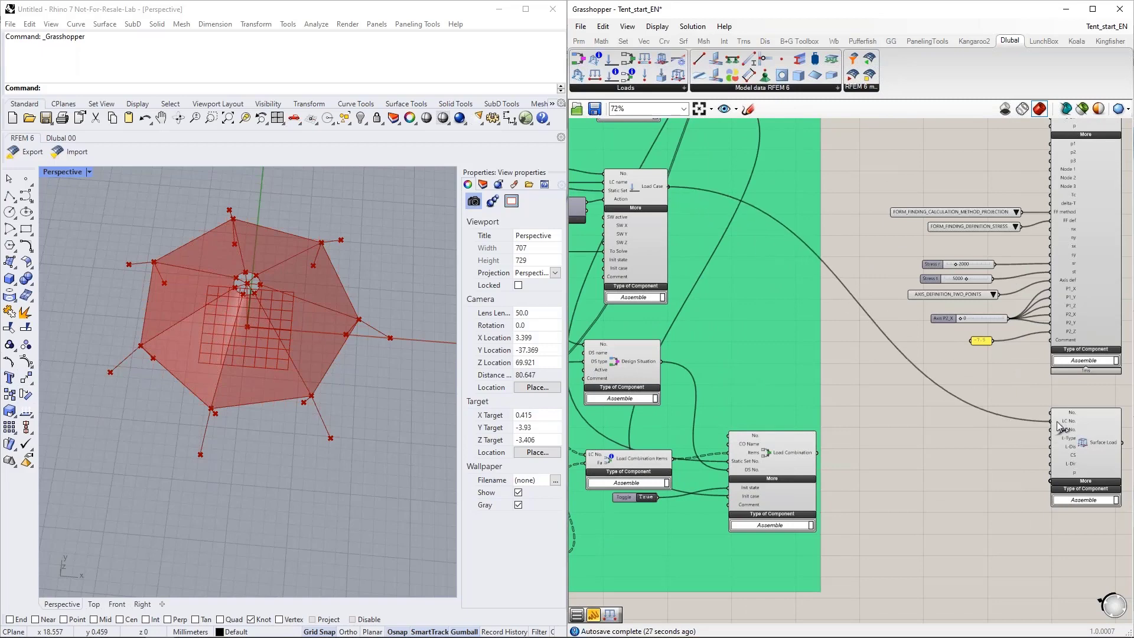
pyautogui.moveTo(1015, 455); pyautogui.dragTo(880, 411, button='right')
pyautogui.scroll(1, 880, 411)
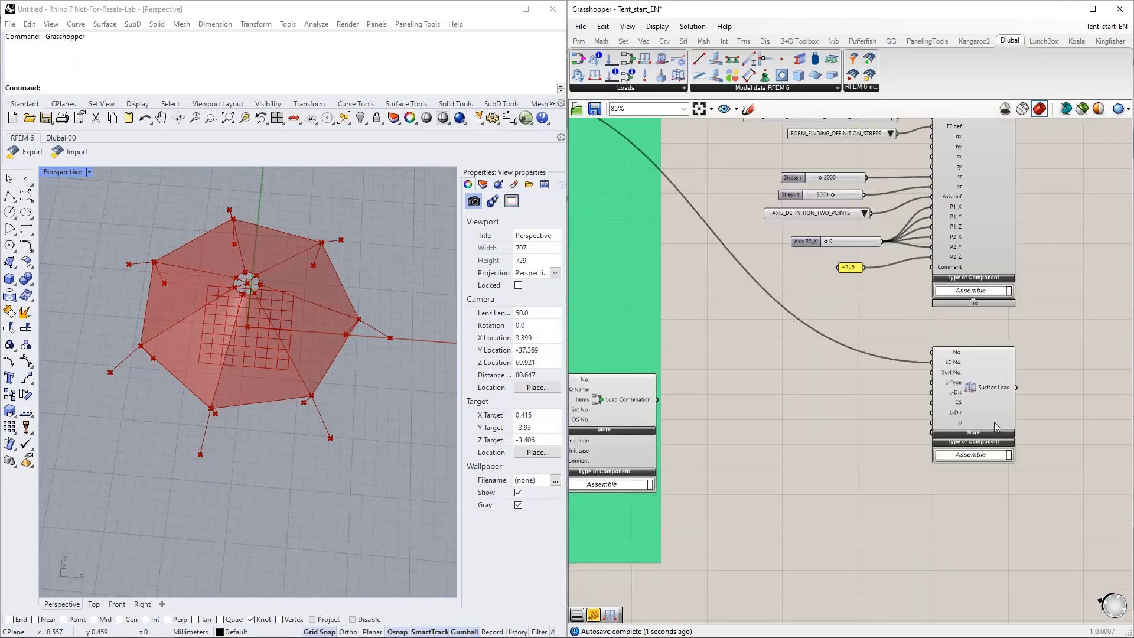
# Wire the Surface component's output to the new Surface Load's Surf No. input, keeping the load below the form-finding one
pyautogui.scroll(-9, 994, 422)
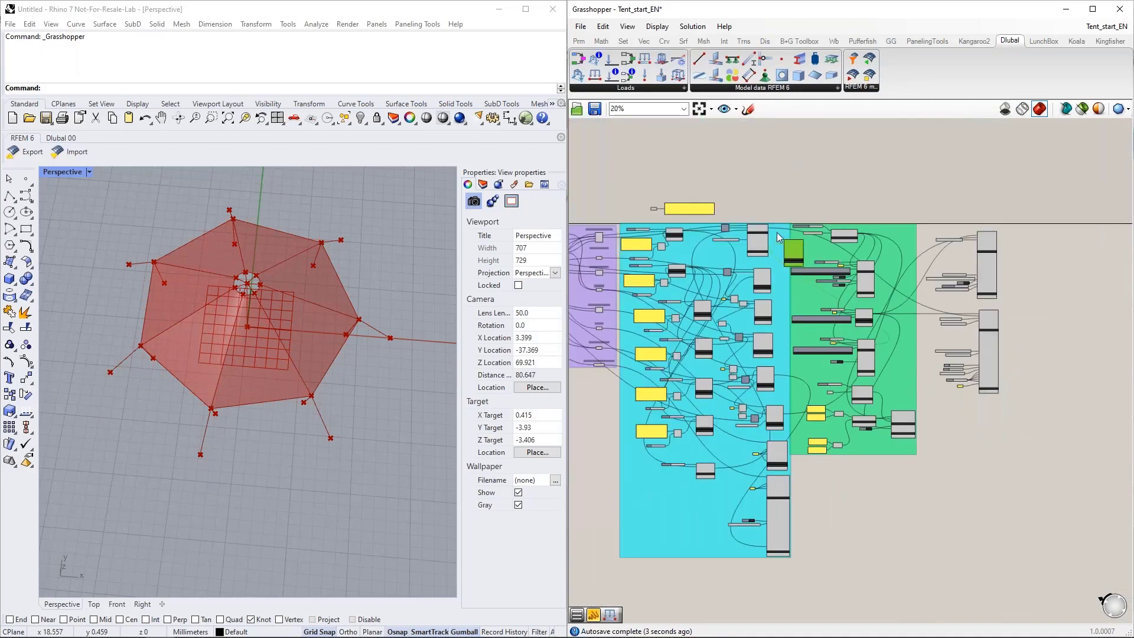
pyautogui.scroll(10, 777, 232)
pyautogui.moveTo(741, 211); pyautogui.dragTo(834, 317)
pyautogui.scroll(-6, 587, 252)
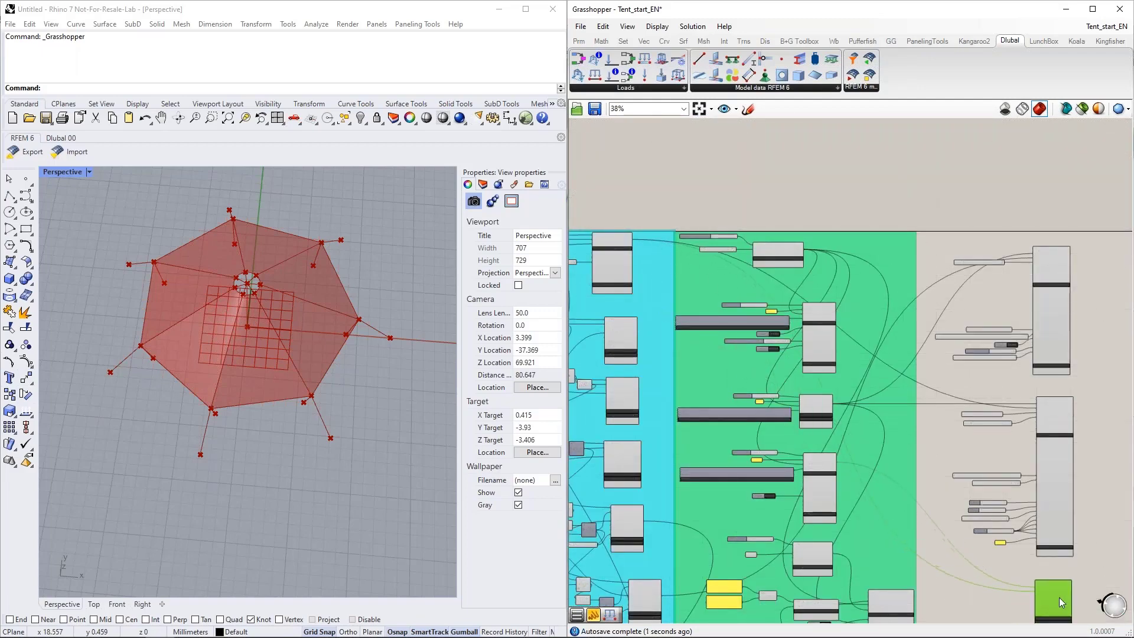
pyautogui.scroll(6, 1069, 558)
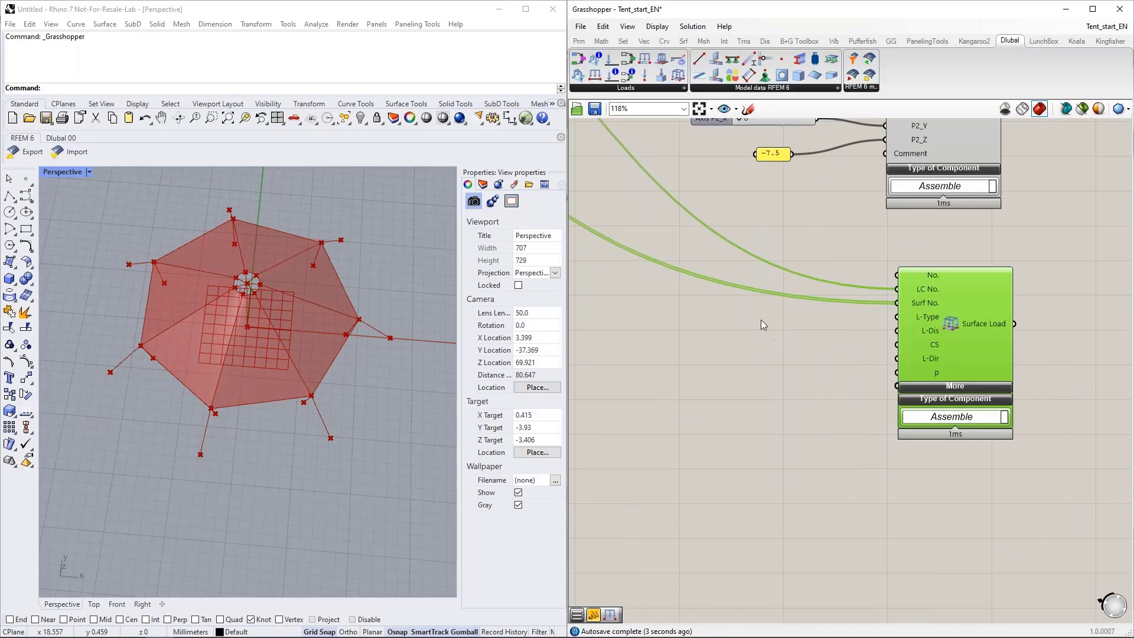
# Add a Value List wired to the new Surface Load's L-Type input and set it to LOAD_TYPE_FORCE
pyautogui.doubleClick(758, 313)
pyautogui.write('val')
pyautogui.click(757, 299)
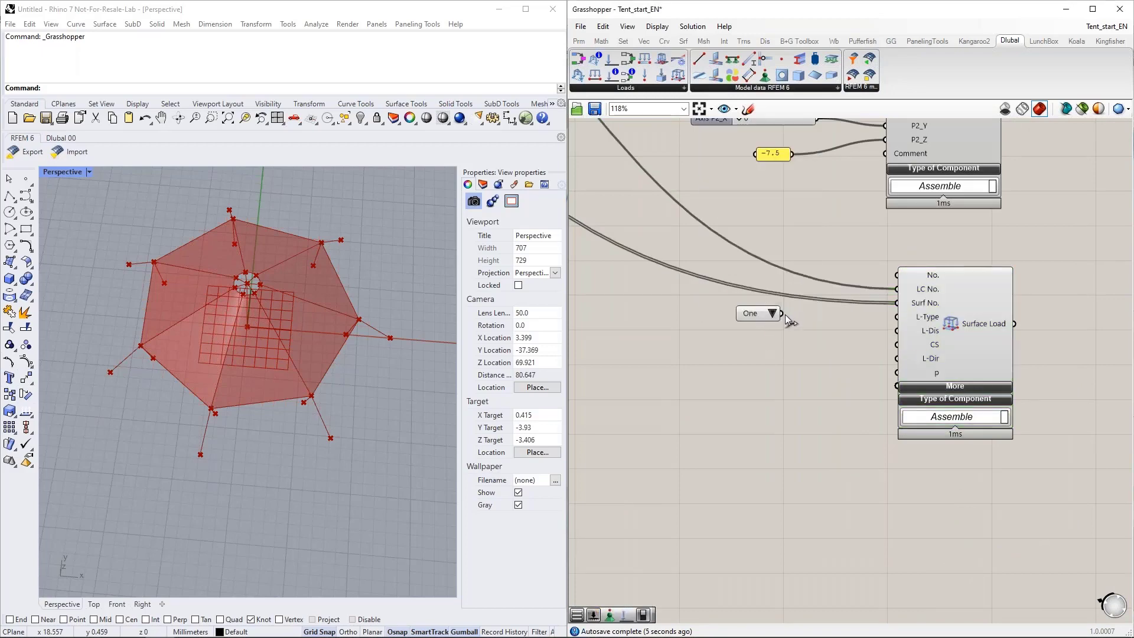
pyautogui.moveTo(783, 314); pyautogui.dragTo(900, 317)
pyautogui.click(857, 314)
pyautogui.click(889, 334)
# Add a second Value List wired to the L-Dis input and set it to LOAD_DISTRIBUTION_UNIFORM
pyautogui.moveTo(831, 318); pyautogui.dragTo(897, 331)
pyautogui.hotkey('ctrl', 'c')
pyautogui.hotkey('ctrl', 'v')
pyautogui.click(843, 361)
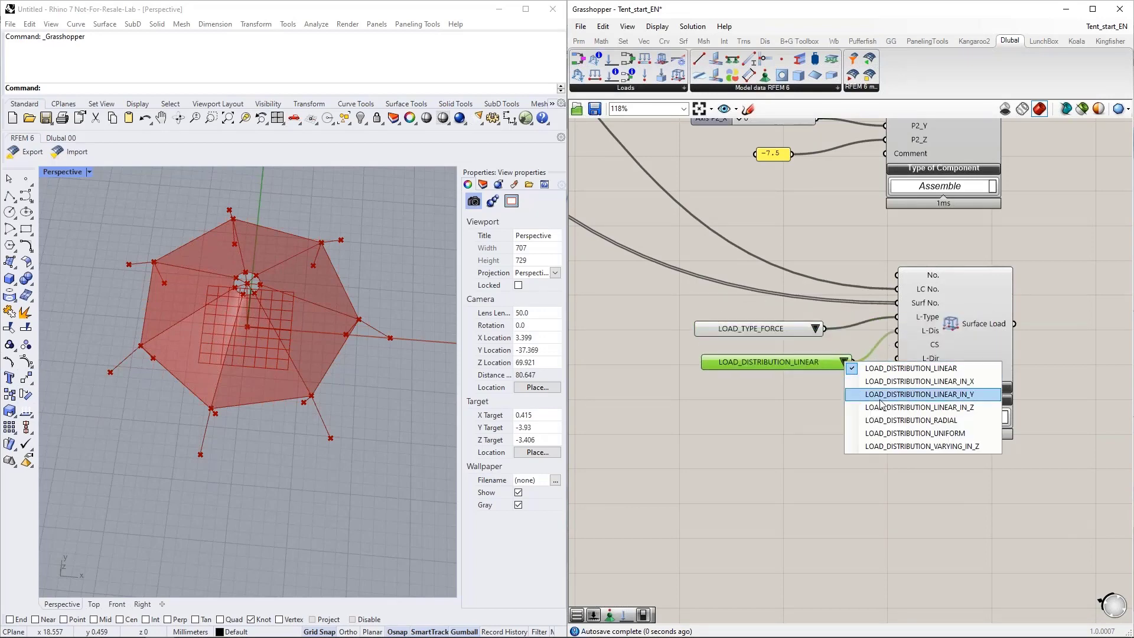
pyautogui.click(915, 433)
pyautogui.moveTo(814, 362); pyautogui.dragTo(799, 353)
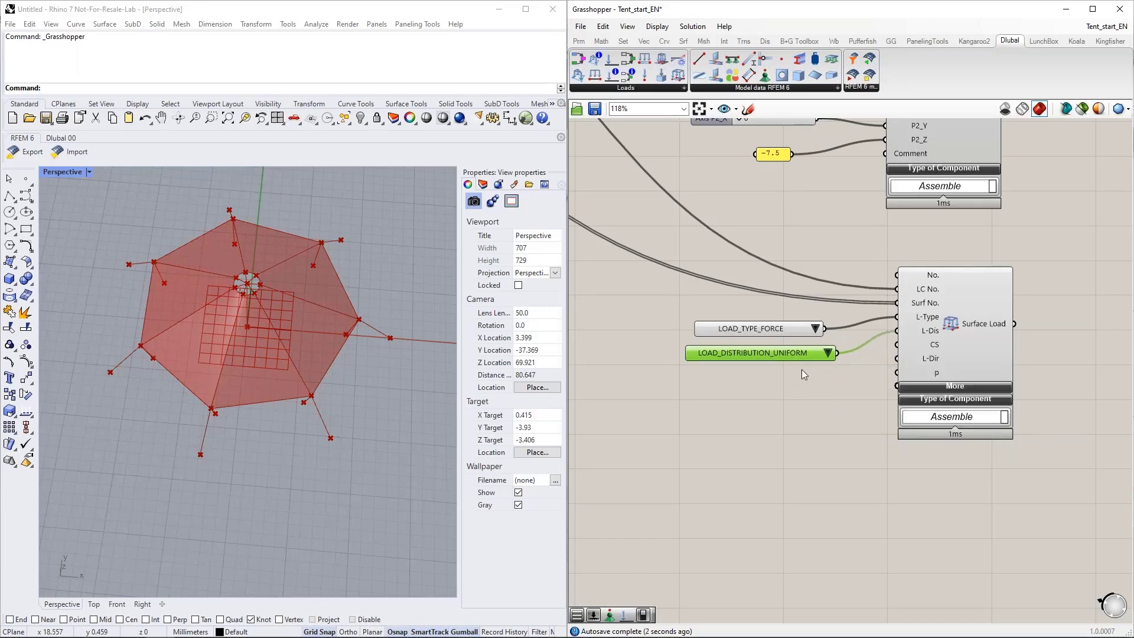
# Add a Value List wired to the L-Dir input and set it to LOAD_DIRECTION_GLOBAL_Z_OR_USER_DEFINED_W_PROJECTED
pyautogui.doubleClick(782, 386)
pyautogui.write('va')
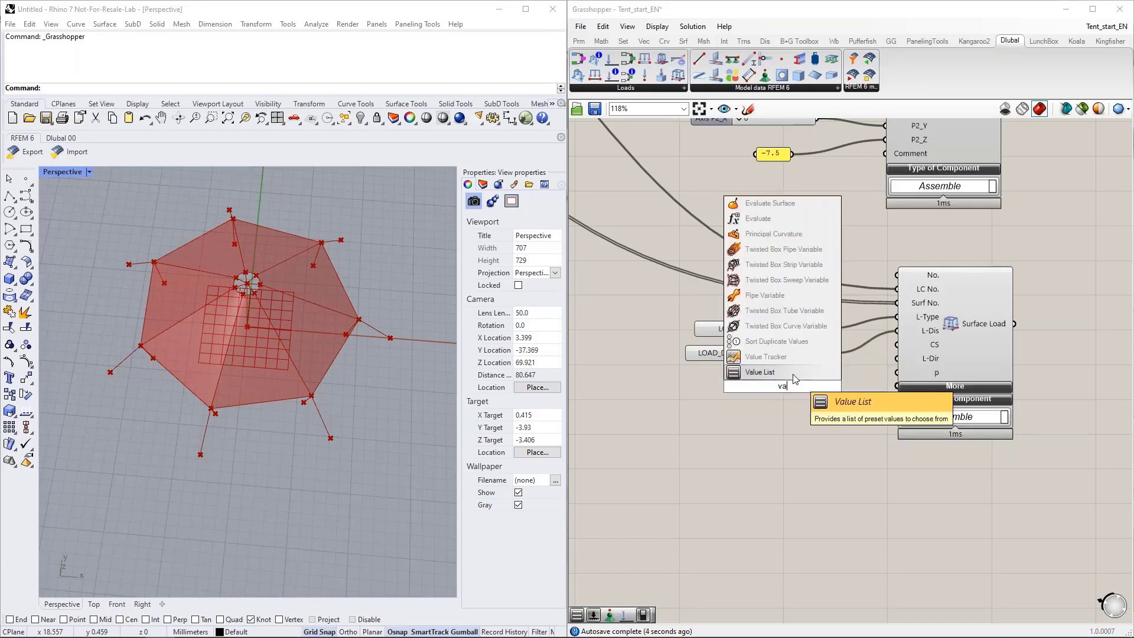
pyautogui.click(792, 375)
pyautogui.moveTo(808, 386); pyautogui.dragTo(628, 389)
pyautogui.click(823, 384)
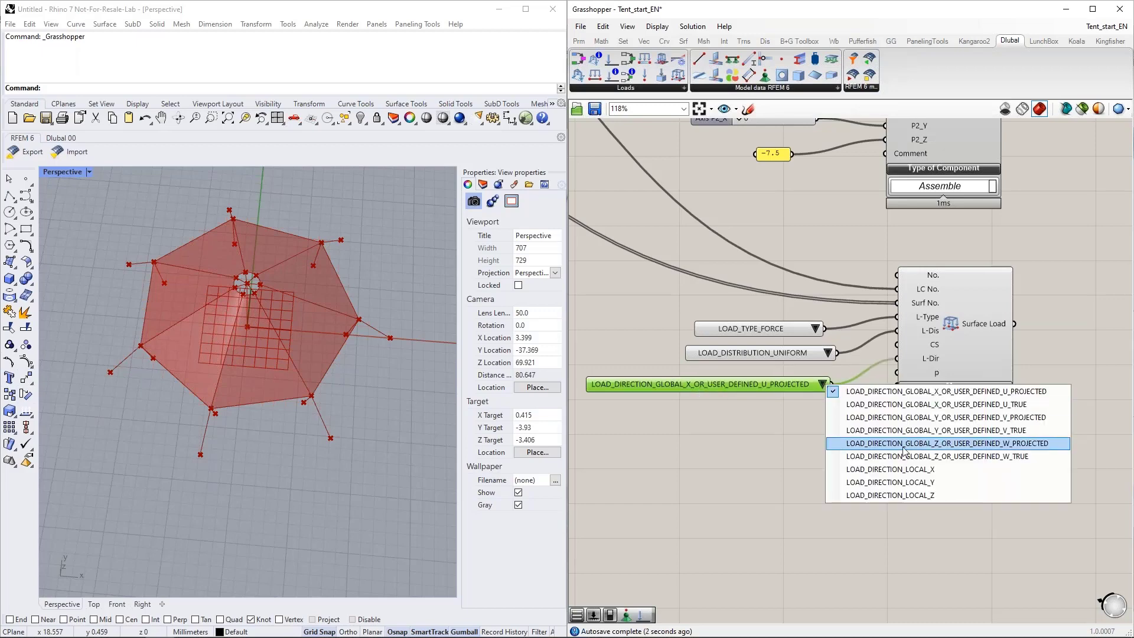
pyautogui.click(923, 444)
pyautogui.moveTo(793, 432); pyautogui.dragTo(826, 411, button='right')
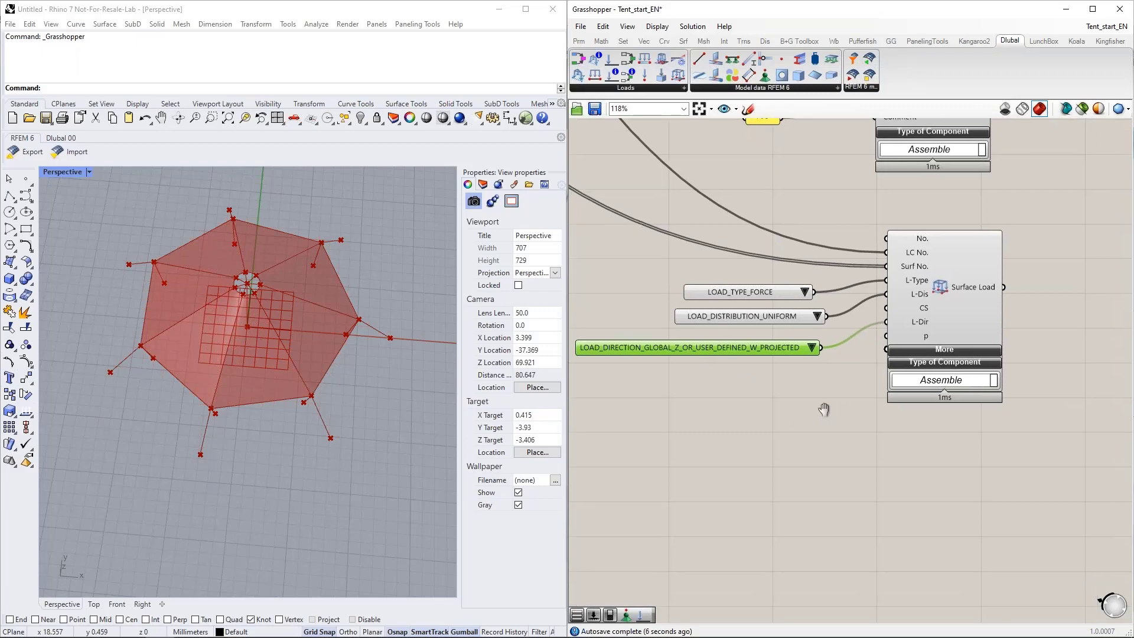
# Move the load type and distribution lists up, and wire a number slider with the value 1 to the CS input
pyautogui.moveTo(752, 329); pyautogui.dragTo(694, 276)
pyautogui.moveTo(716, 289); pyautogui.dragTo(702, 272)
pyautogui.click(619, 303)
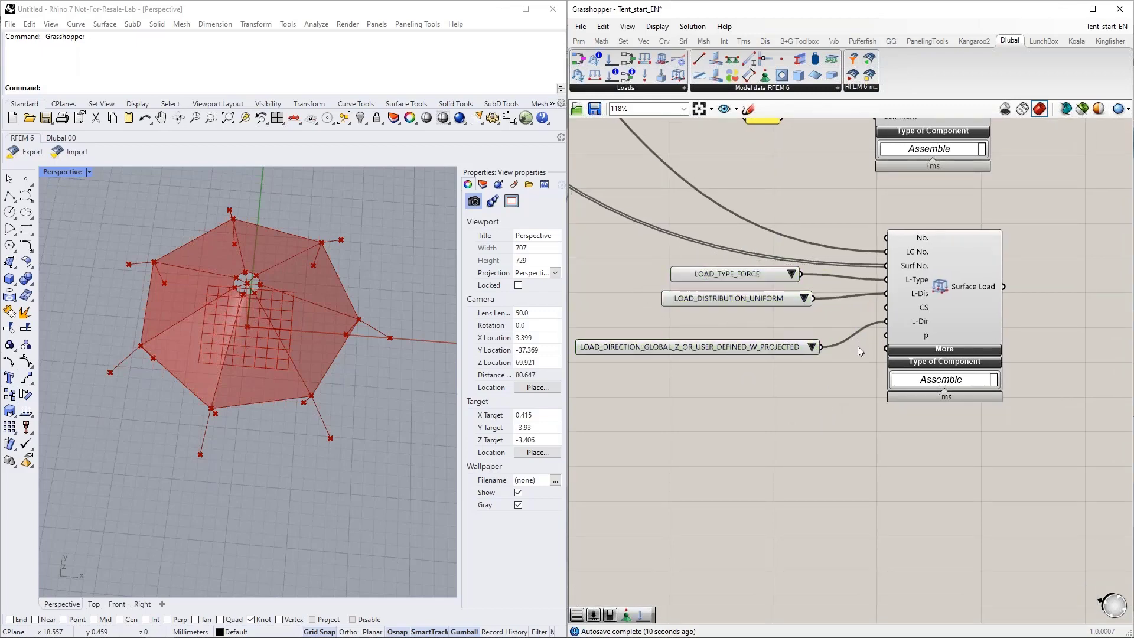
pyautogui.moveTo(925, 313)
pyautogui.doubleClick(738, 320)
pyautogui.write('1')
pyautogui.press('Return')
pyautogui.moveTo(796, 322); pyautogui.dragTo(886, 308)
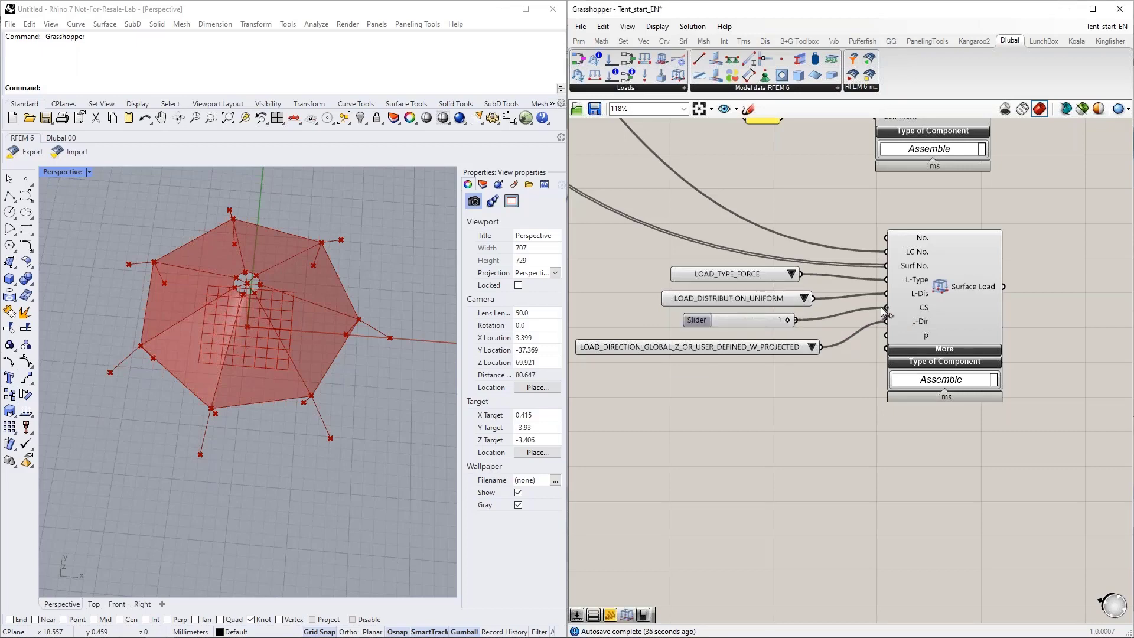
# Add a number slider with the value 300 and wire it to the Surface Load's p input
pyautogui.moveTo(832, 417); pyautogui.dragTo(848, 362, button='right')
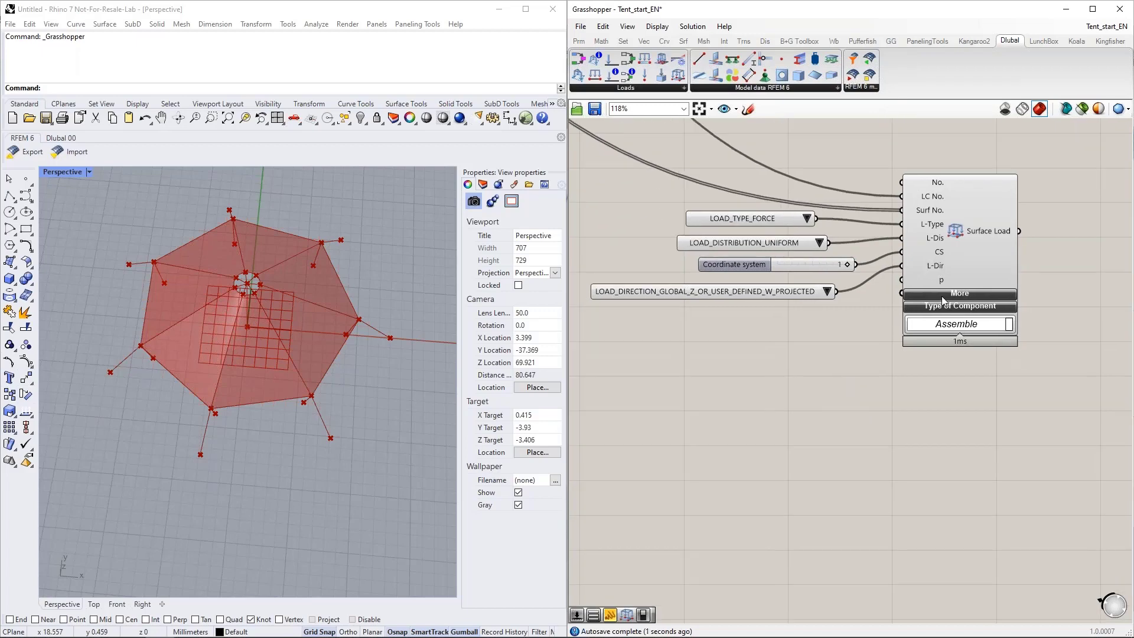
pyautogui.doubleClick(735, 333)
pyautogui.write('300')
pyautogui.press('Return')
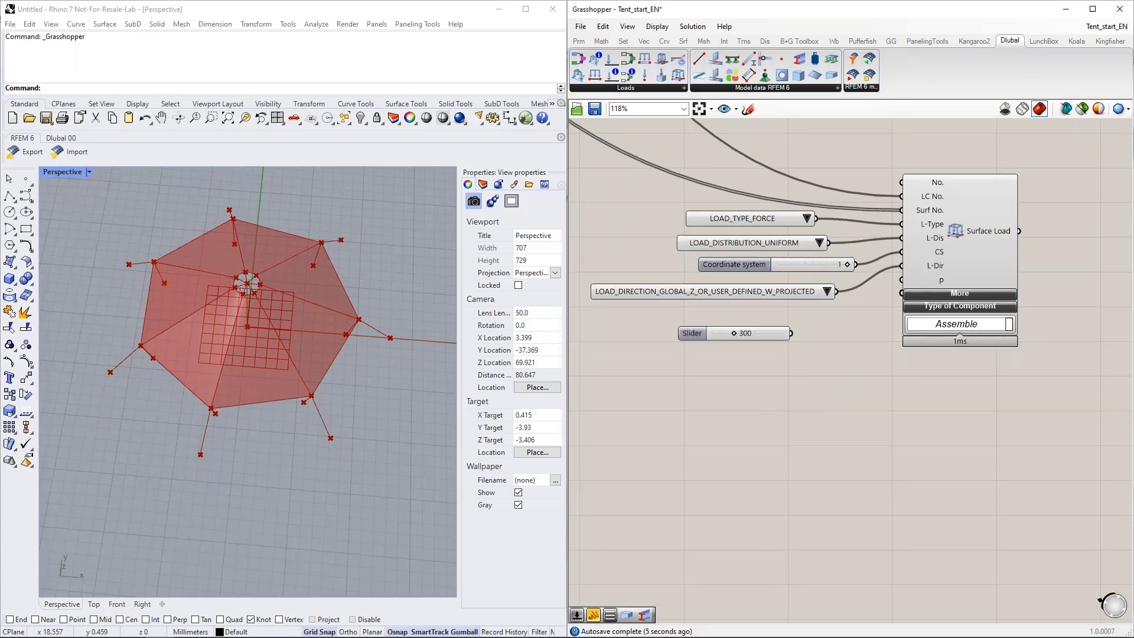
pyautogui.moveTo(791, 333); pyautogui.dragTo(902, 280)
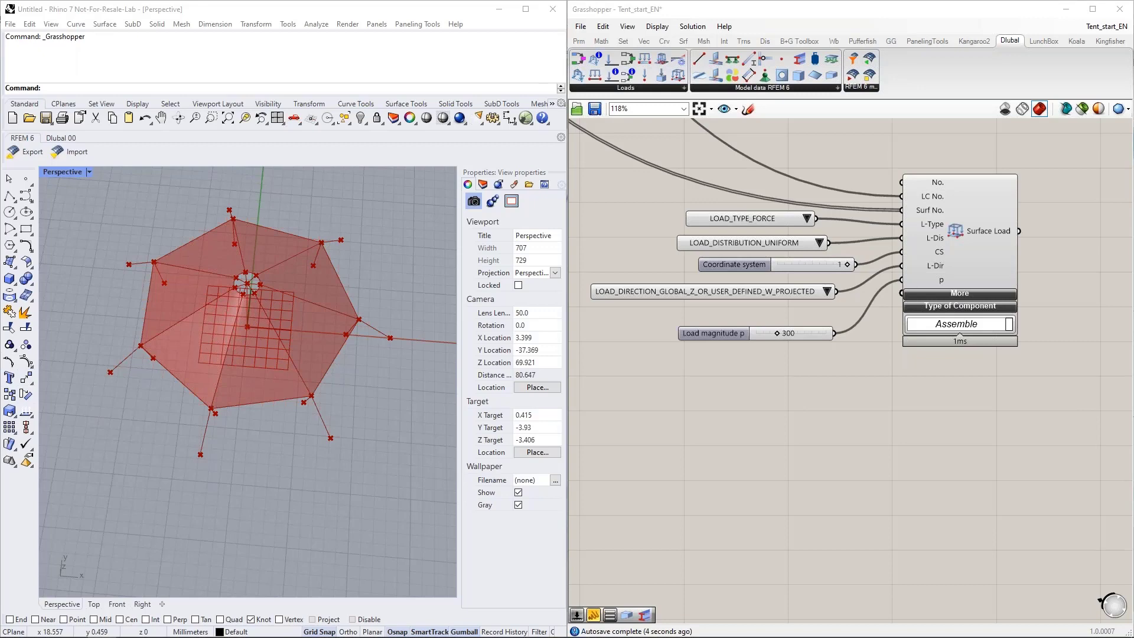
# Group the Member Load and both Surface Load components together with their input sliders, lists and panel
pyautogui.scroll(-6, 881, 388)
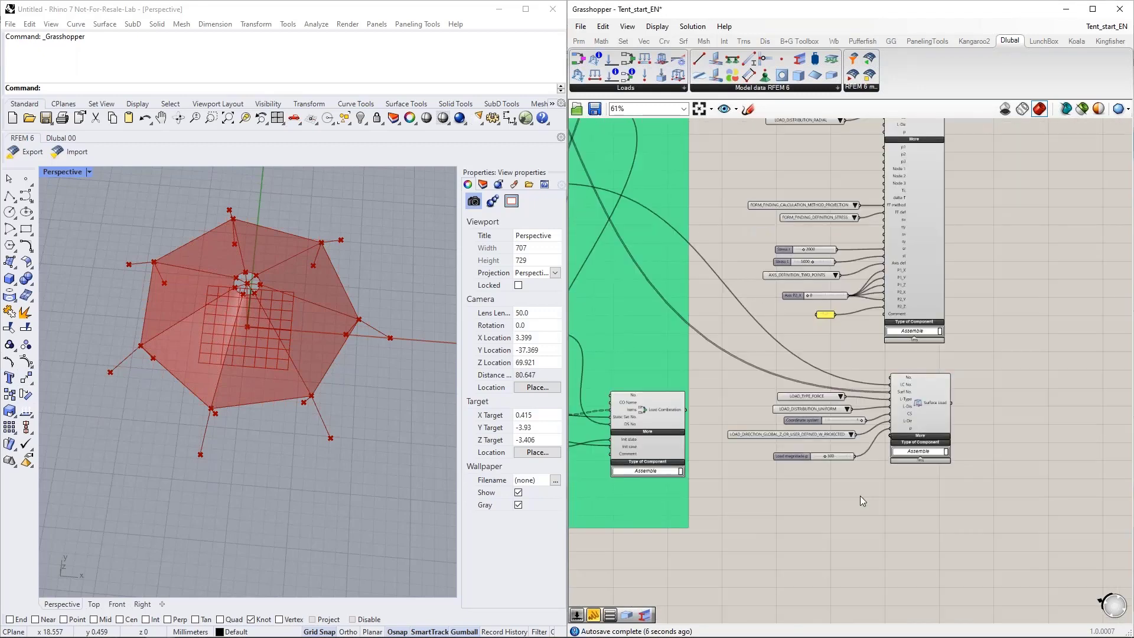
pyautogui.scroll(-3, 860, 495)
pyautogui.moveTo(949, 514); pyautogui.dragTo(786, 141)
pyautogui.rightClick(934, 244)
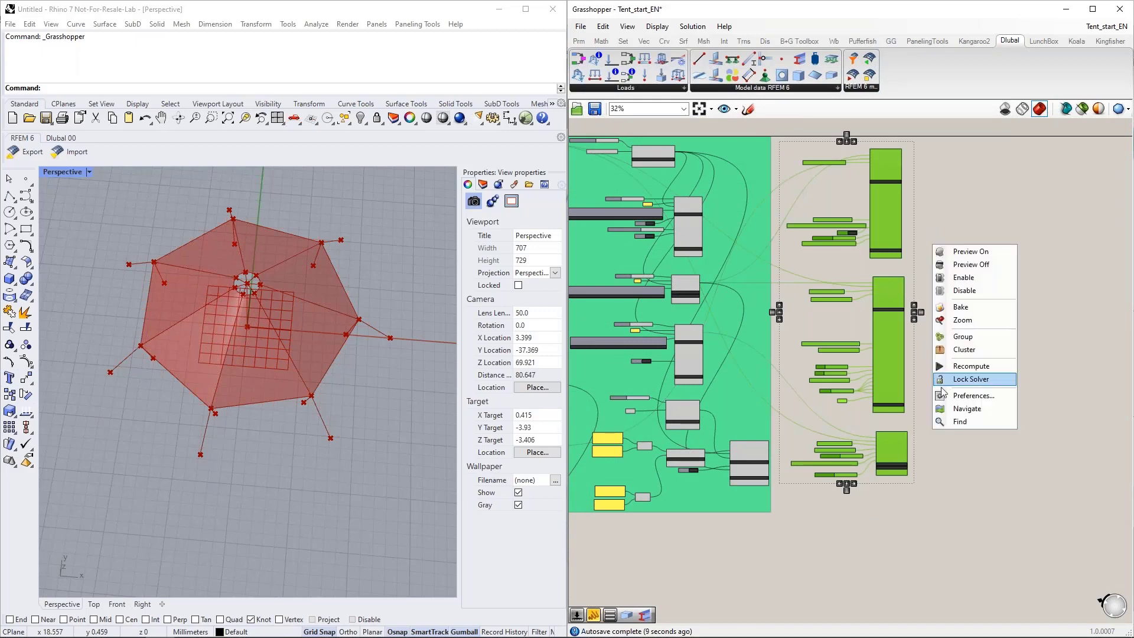
pyautogui.click(962, 338)
# Change the colour of the new loads group to yellow
pyautogui.rightClick(865, 326)
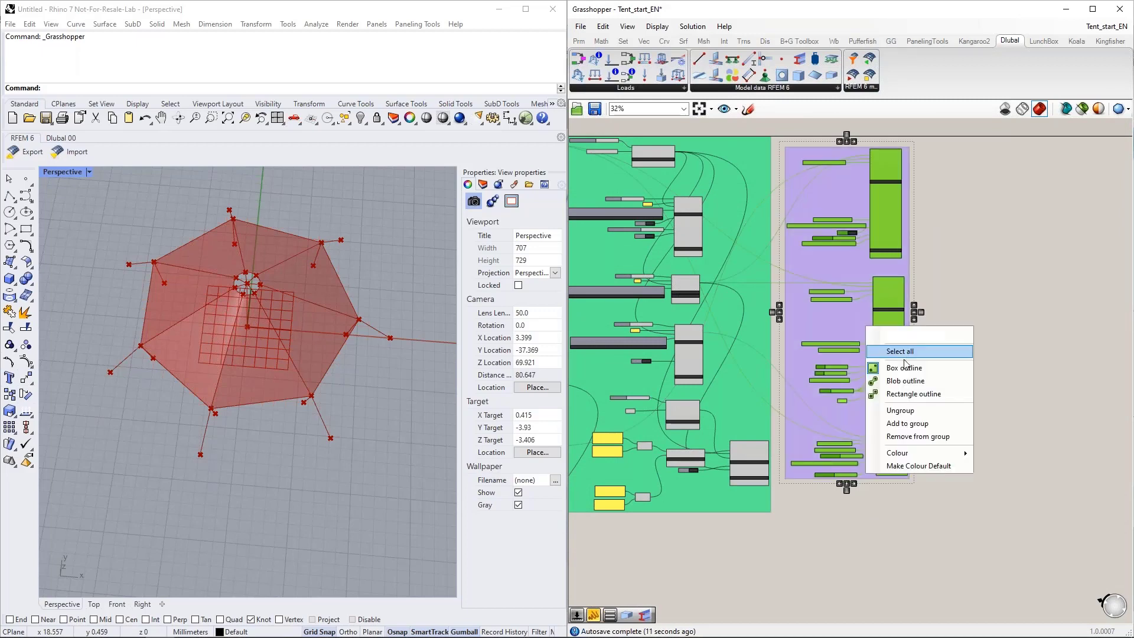
pyautogui.moveTo(945, 453)
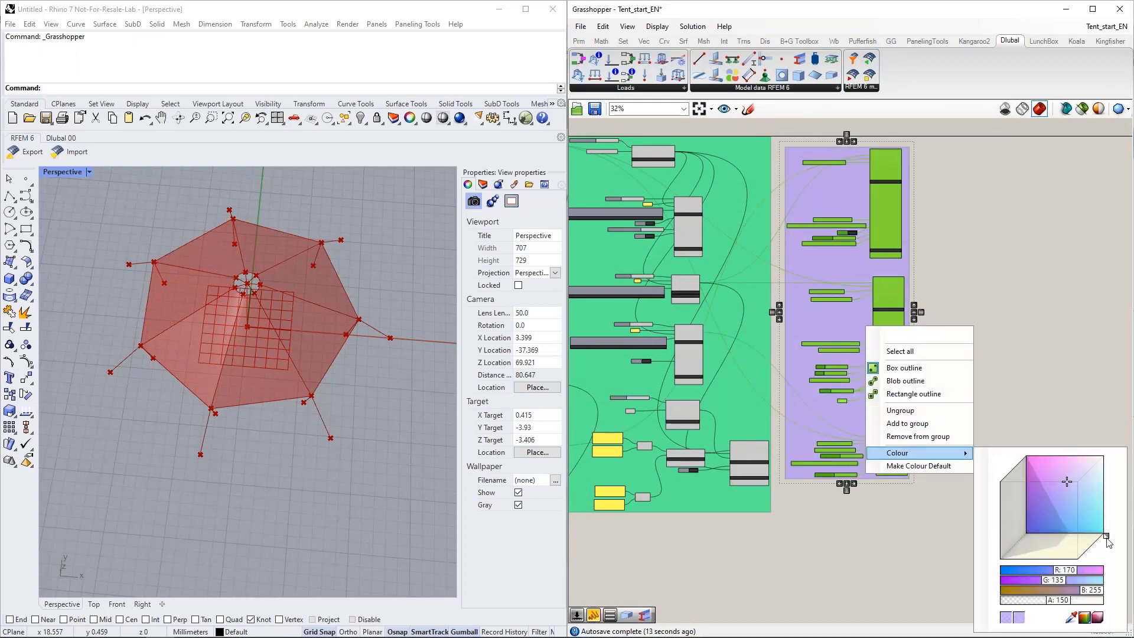
pyautogui.click(1066, 571)
pyautogui.moveTo(1041, 508); pyautogui.dragTo(1074, 475)
pyautogui.click(992, 324)
# Place the RFEM component with Run and Input inputs beside the yellow group and wire a Boolean Toggle to Run
pyautogui.moveTo(951, 253); pyautogui.dragTo(878, 278, button='right')
pyautogui.scroll(5, 878, 278)
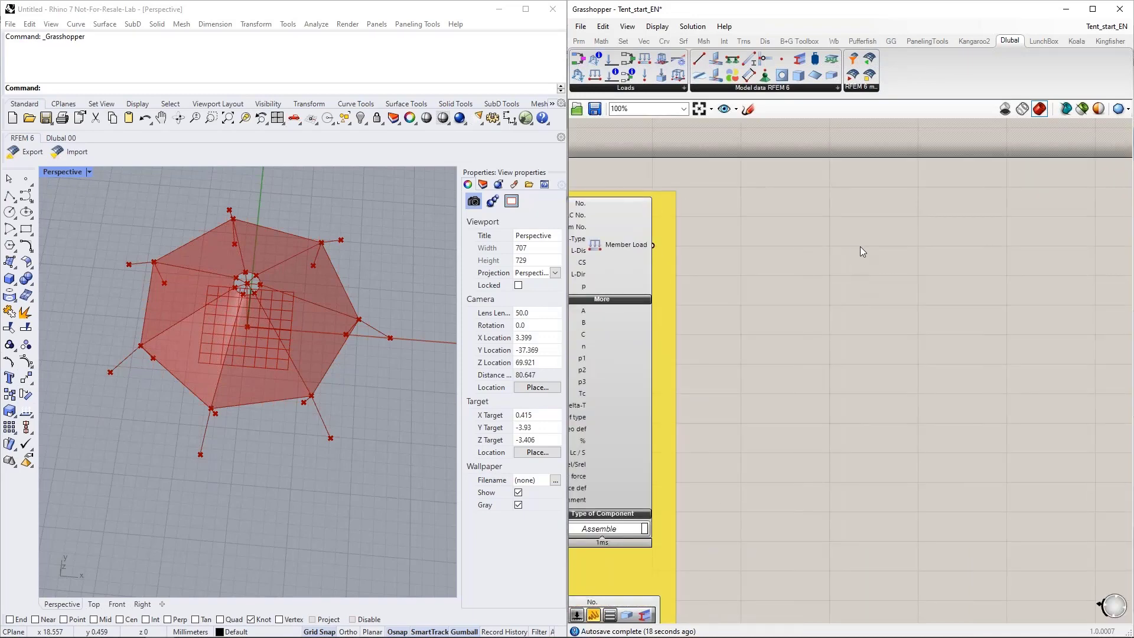
pyautogui.moveTo(852, 75); pyautogui.dragTo(894, 267)
pyautogui.doubleClick(854, 192)
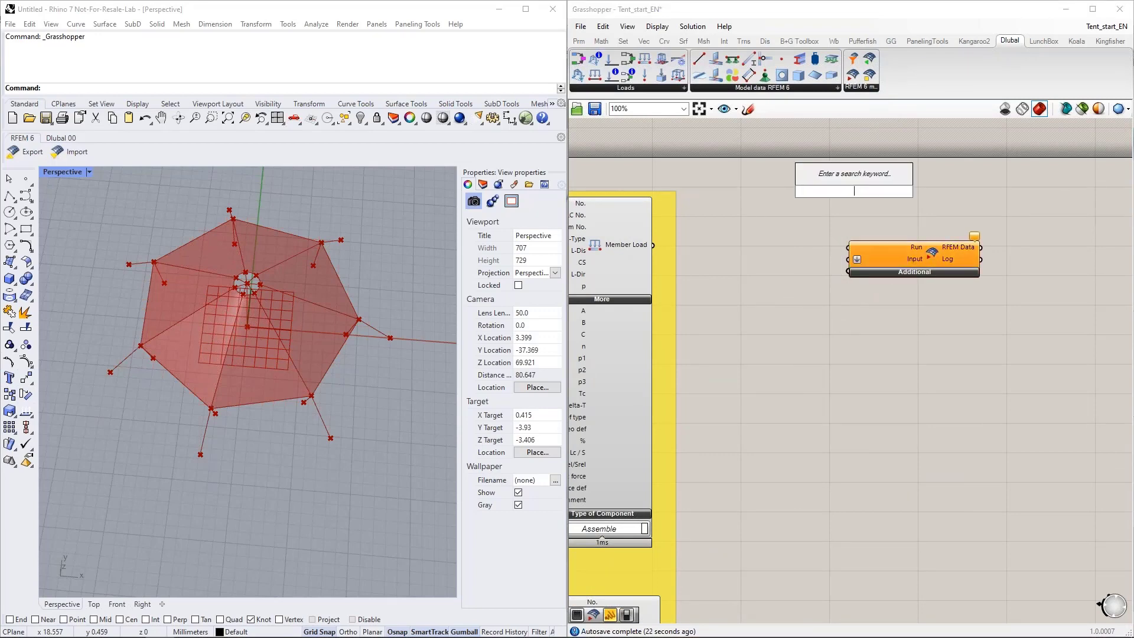
pyautogui.write('boo')
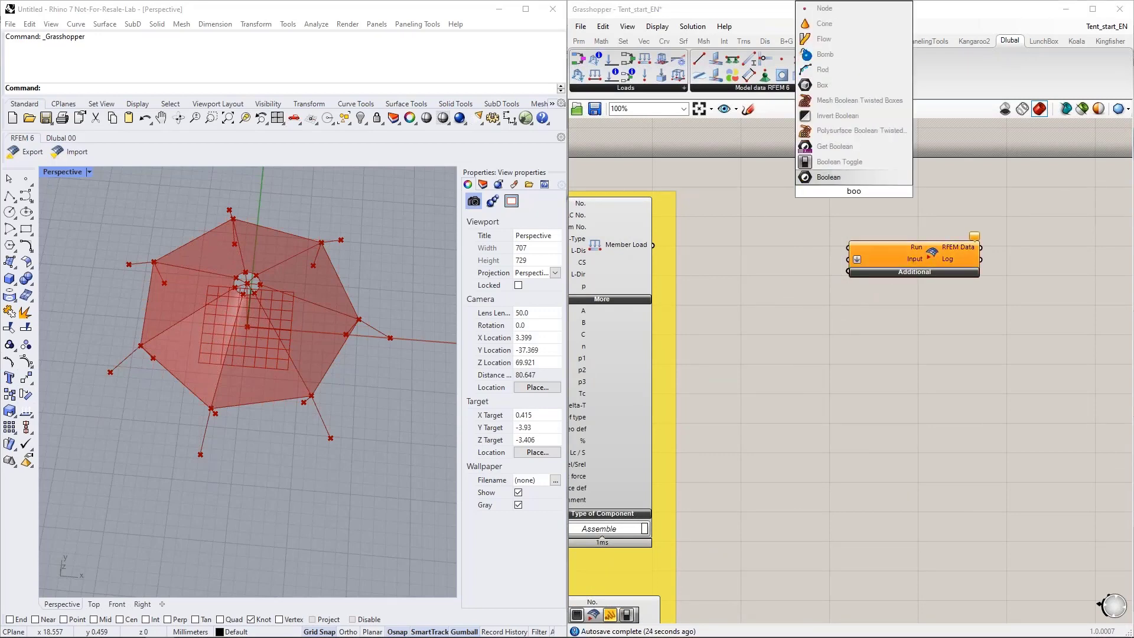
pyautogui.press('Up')
pyautogui.press('Return')
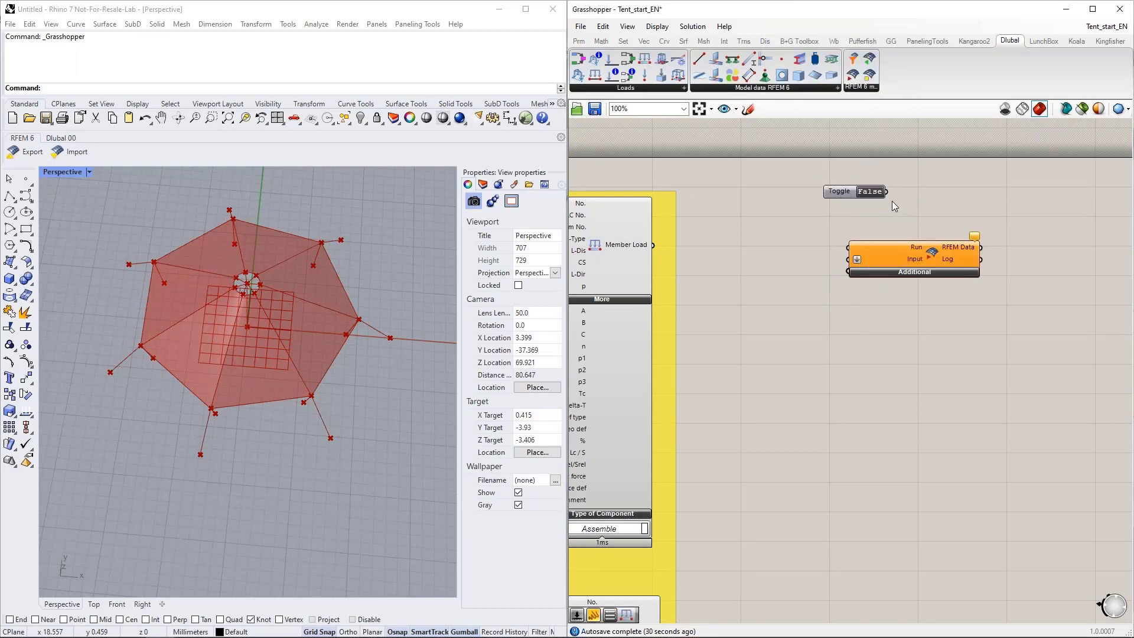
pyautogui.moveTo(887, 191); pyautogui.dragTo(849, 246)
# Add a Data parameter between the yellow loads group and the RFEM component
pyautogui.scroll(-5, 945, 216)
pyautogui.scroll(5, 952, 208)
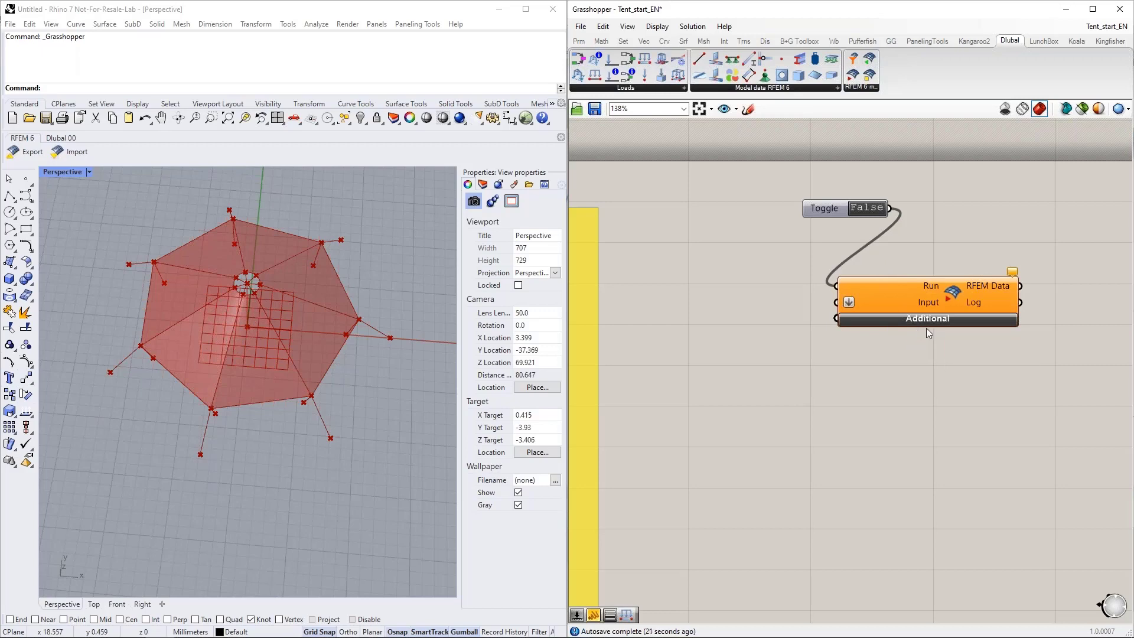
pyautogui.scroll(-3, 945, 340)
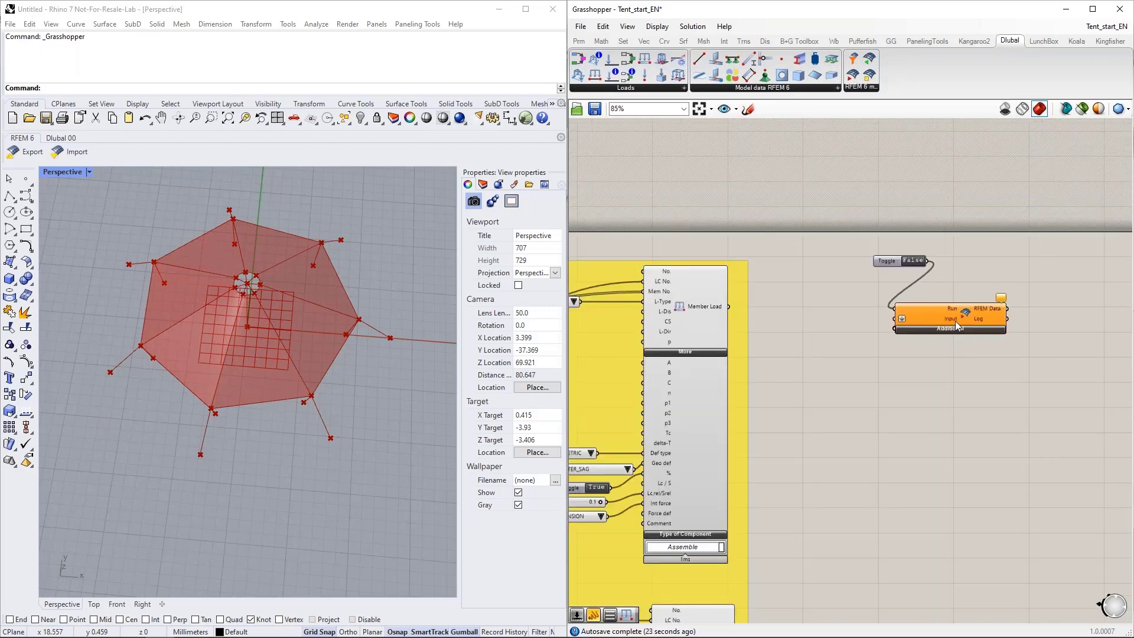
pyautogui.moveTo(912, 326); pyautogui.dragTo(934, 321, button='right')
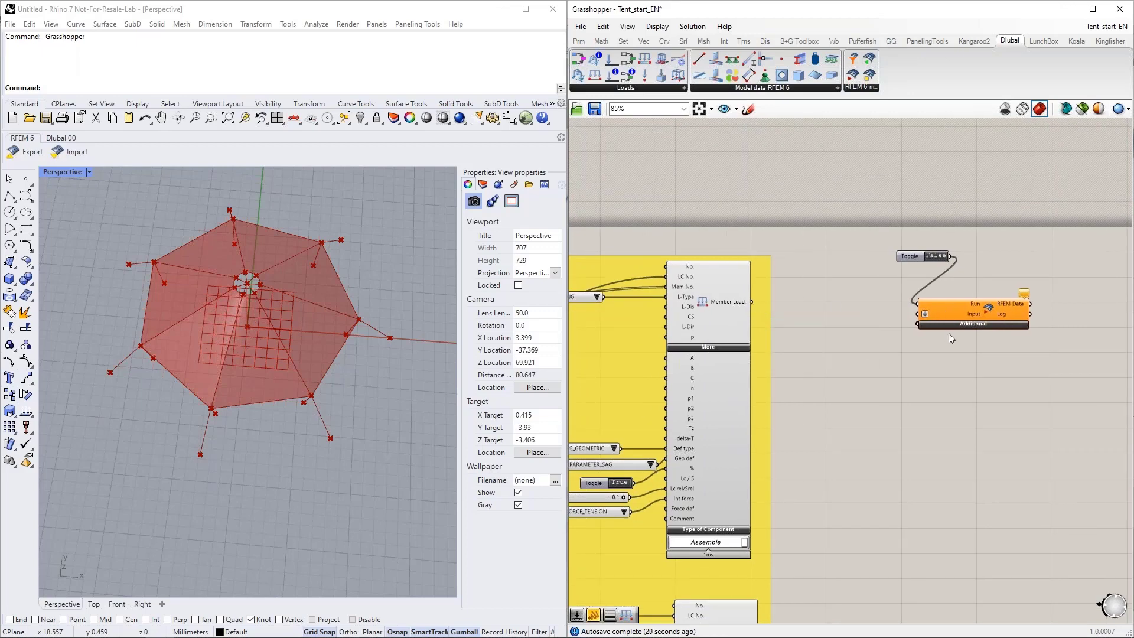
pyautogui.doubleClick(845, 331)
pyautogui.write('data')
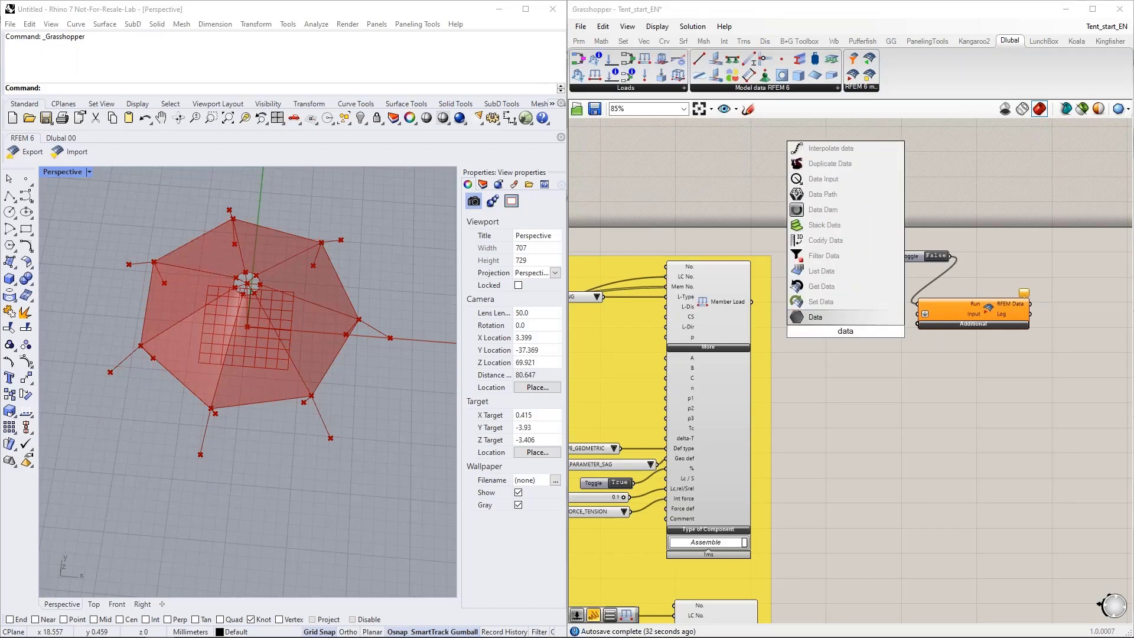
pyautogui.press('Return')
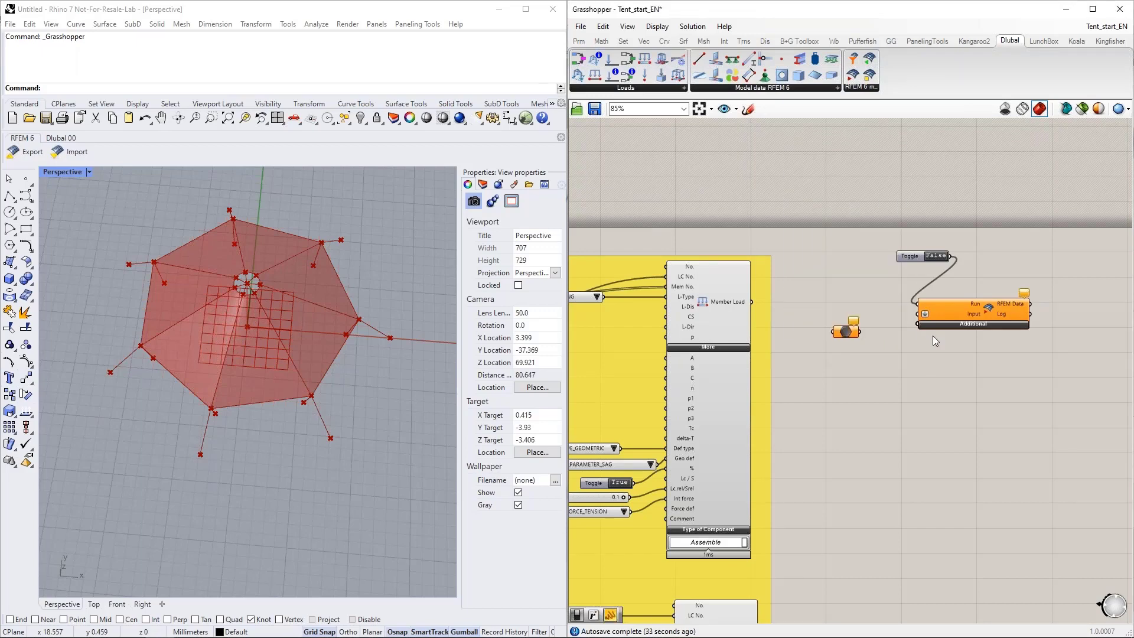
# Move the Data parameter next to the Material components and wire both Material outputs into it
pyautogui.scroll(-5, 933, 340)
pyautogui.moveTo(917, 339); pyautogui.dragTo(637, 280)
pyautogui.moveTo(677, 277); pyautogui.dragTo(987, 175, button='right')
pyautogui.moveTo(949, 181); pyautogui.dragTo(798, 258)
pyautogui.scroll(8, 770, 233)
pyautogui.keyDown('shift'); pyautogui.moveTo(760, 369); pyautogui.dragTo(792, 264); pyautogui.keyUp('shift')
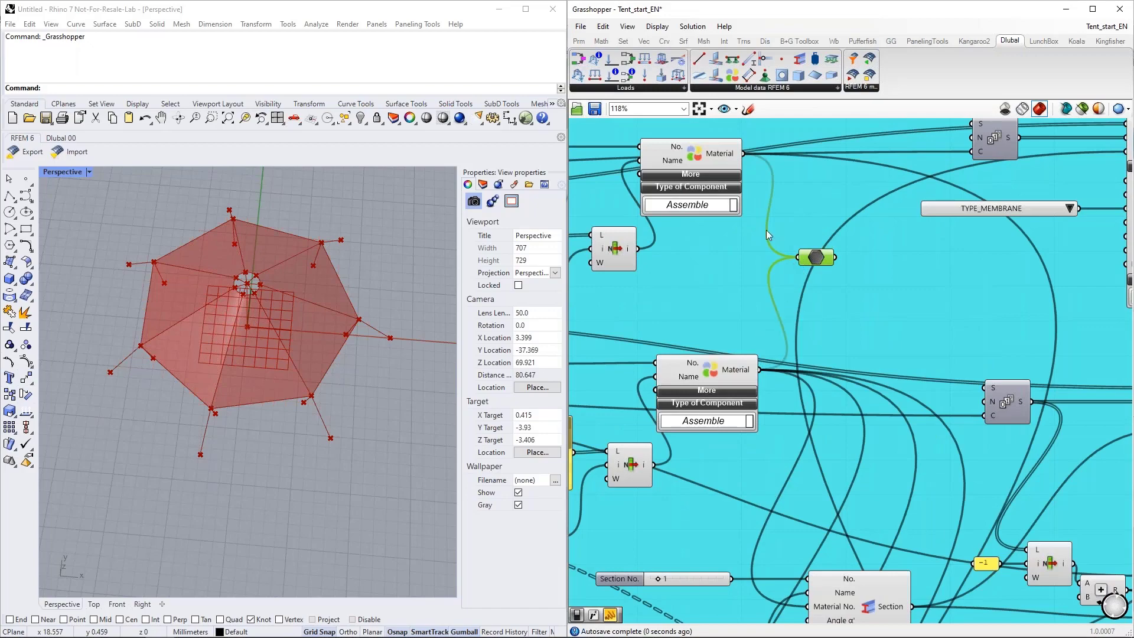
# Move the Data parameter beside the upper Section components and add the outputs of the first two Sections to it
pyautogui.scroll(-5, 733, 184)
pyautogui.scroll(3, 788, 234)
pyautogui.moveTo(760, 209); pyautogui.dragTo(930, 513)
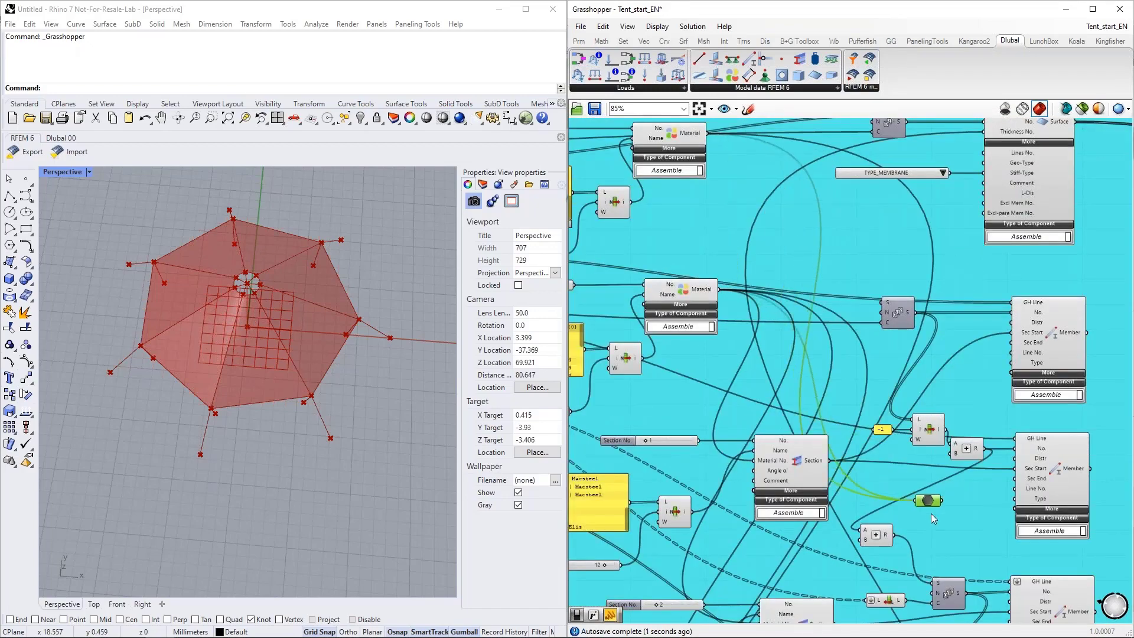
pyautogui.moveTo(833, 459); pyautogui.dragTo(707, 232, button='right')
pyautogui.keyDown('shift'); pyautogui.moveTo(699, 222); pyautogui.dragTo(786, 273); pyautogui.keyUp('shift')
pyautogui.keyDown('shift'); pyautogui.moveTo(706, 385); pyautogui.dragTo(789, 274); pyautogui.keyUp('shift')
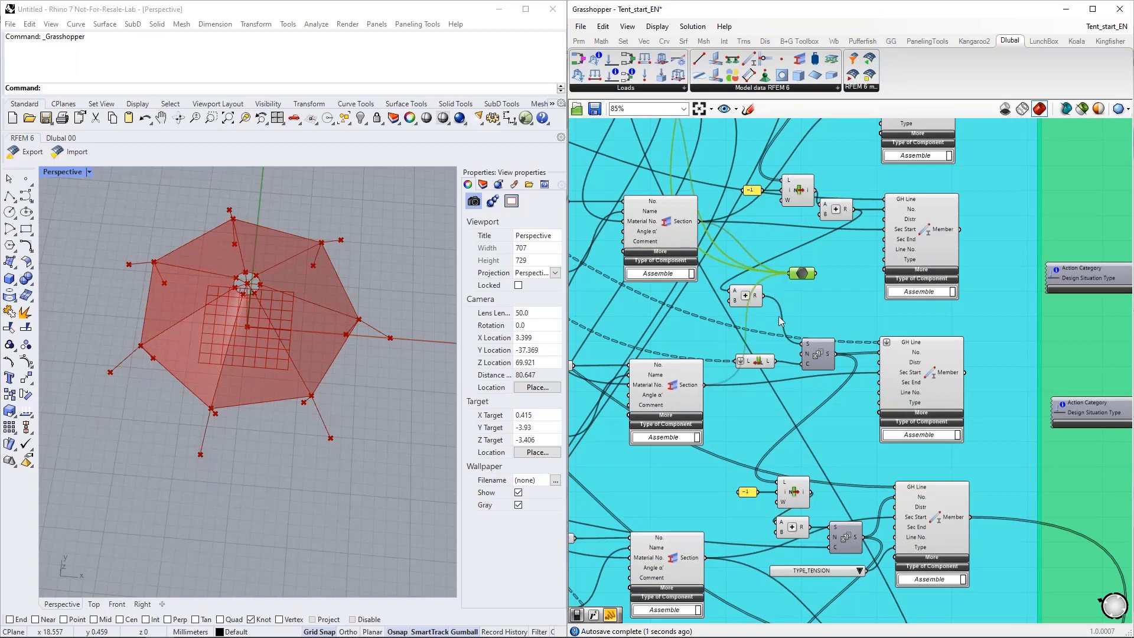
# Add the outputs of the remaining Section components in the blue group to the Data parameter
pyautogui.moveTo(792, 428); pyautogui.dragTo(794, 305, button='right')
pyautogui.keyDown('shift'); pyautogui.moveTo(707, 435); pyautogui.dragTo(792, 153); pyautogui.keyUp('shift')
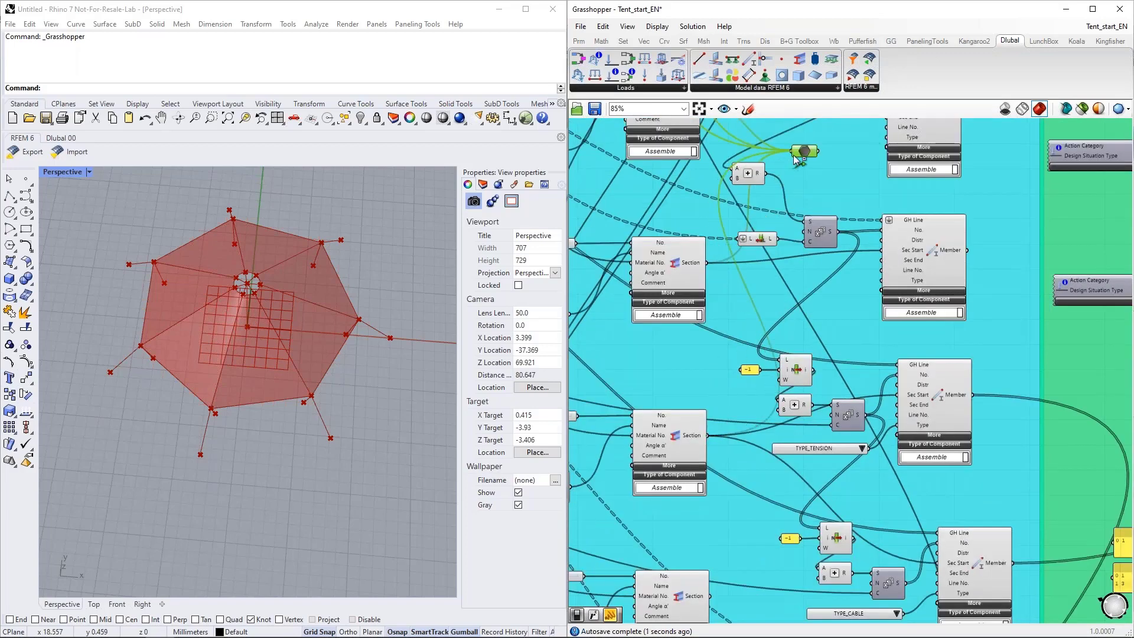
pyautogui.keyDown('shift'); pyautogui.moveTo(710, 596); pyautogui.dragTo(803, 151); pyautogui.keyUp('shift')
pyautogui.scroll(-4, 801, 152)
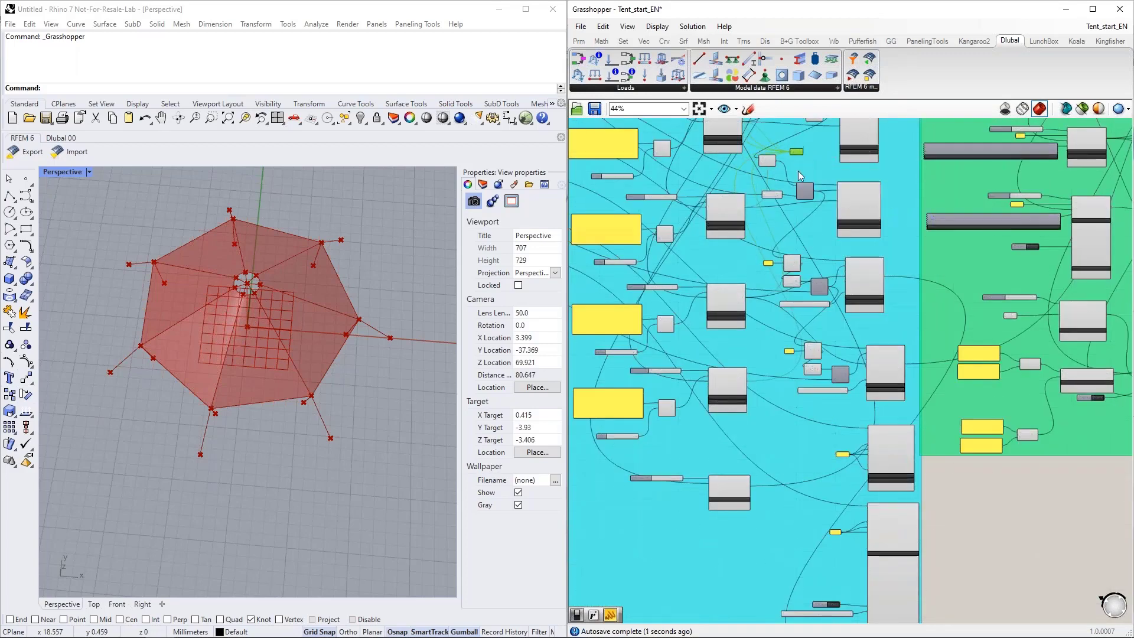
pyautogui.scroll(4, 750, 496)
pyautogui.keyDown('shift'); pyautogui.moveTo(732, 502); pyautogui.dragTo(836, 282); pyautogui.keyUp('shift')
# Move the Data parameter to the blue group's outer edge and add the Surface output and the upper Member outputs to it
pyautogui.scroll(-2, 742, 428)
pyautogui.scroll(-3, 741, 428)
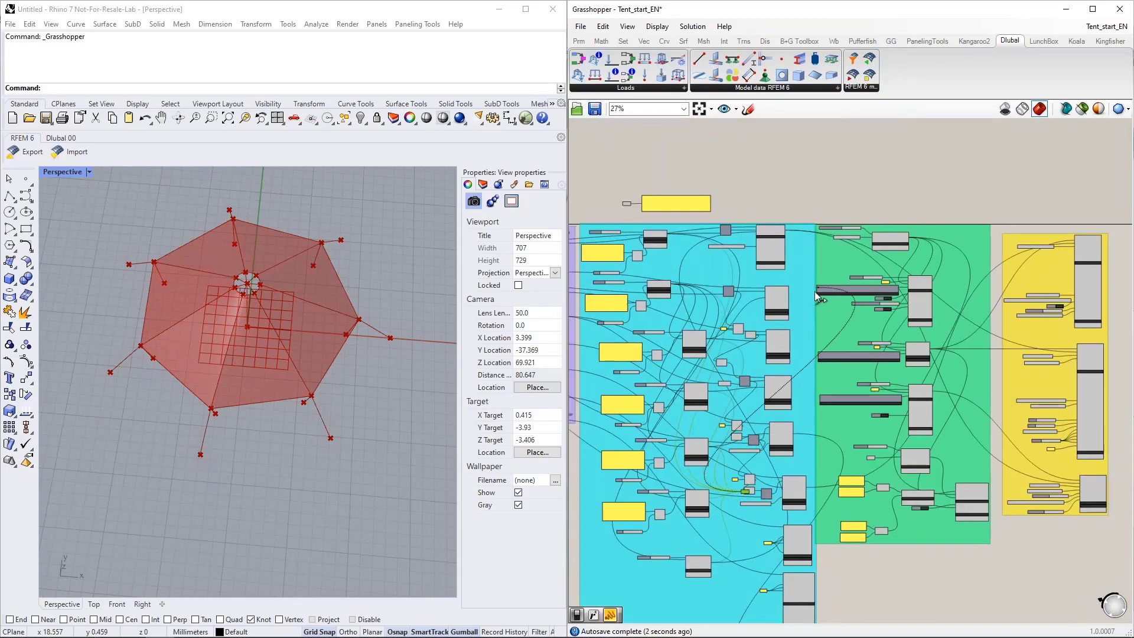
pyautogui.scroll(3, 749, 488)
pyautogui.moveTo(749, 488); pyautogui.dragTo(909, 159)
pyautogui.moveTo(910, 159); pyautogui.dragTo(812, 364, button='right')
pyautogui.moveTo(784, 290); pyautogui.dragTo(794, 362, button='right')
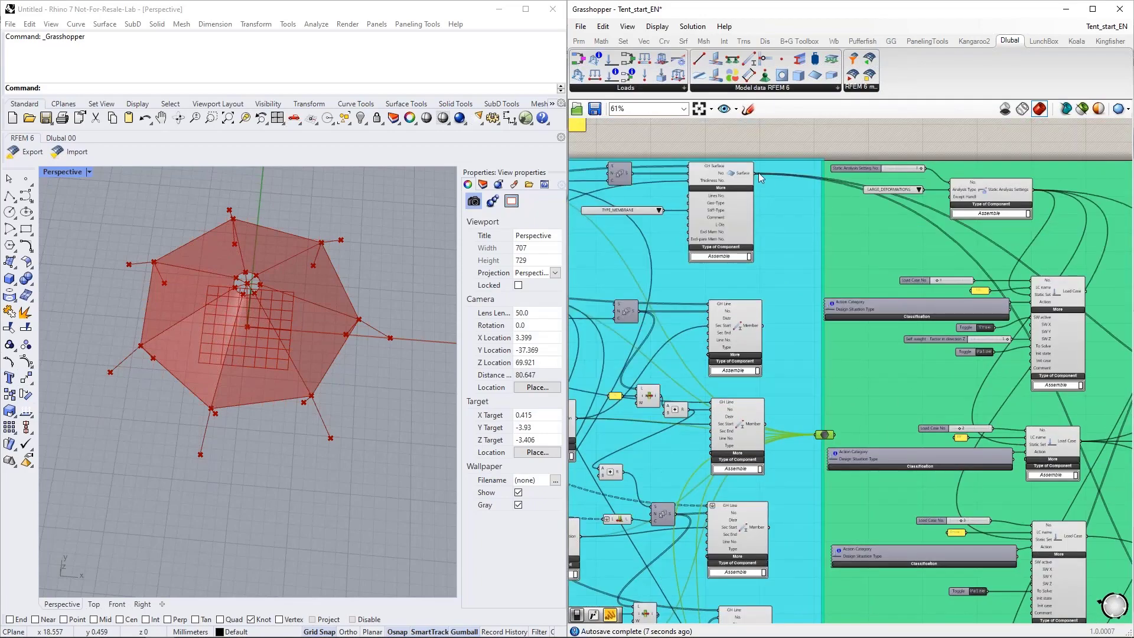
pyautogui.moveTo(758, 174); pyautogui.dragTo(813, 436)
pyautogui.moveTo(769, 531); pyautogui.dragTo(770, 396, button='right')
pyautogui.keyDown('shift'); pyautogui.moveTo(767, 391); pyautogui.dragTo(822, 299); pyautogui.keyUp('shift')
# Move the Data parameter down beside the lower Member components and add the tension and cable Member outputs to it
pyautogui.moveTo(815, 308); pyautogui.dragTo(805, 231, button='right')
pyautogui.moveTo(812, 224); pyautogui.dragTo(821, 381)
pyautogui.keyDown('shift'); pyautogui.moveTo(765, 420); pyautogui.dragTo(824, 380); pyautogui.keyUp('shift')
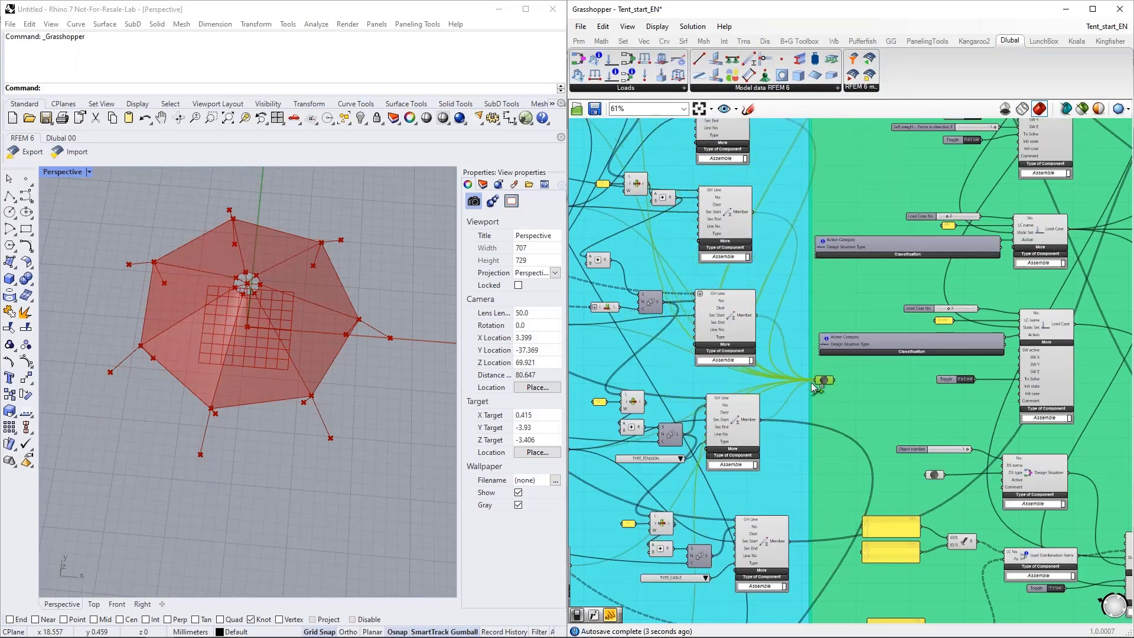
pyautogui.moveTo(817, 469); pyautogui.dragTo(821, 341, button='right')
pyautogui.moveTo(828, 265); pyautogui.dragTo(836, 358)
pyautogui.moveTo(831, 430); pyautogui.dragTo(819, 358, button='right')
pyautogui.scroll(2, 792, 361)
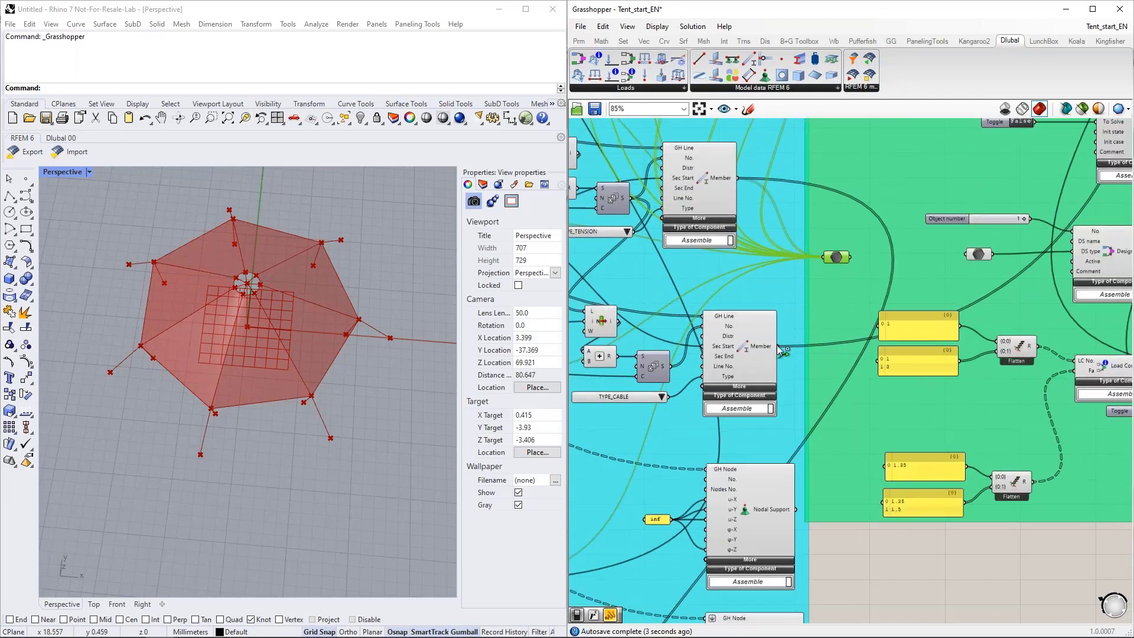
# Add both Nodal Support outputs to the Data parameter, moving it down beside the support components
pyautogui.keyDown('shift'); pyautogui.moveTo(795, 509); pyautogui.dragTo(834, 257); pyautogui.keyUp('shift')
pyautogui.moveTo(844, 302); pyautogui.dragTo(835, 140, button='right')
pyautogui.moveTo(837, 250); pyautogui.dragTo(839, 319, button='right')
pyautogui.moveTo(829, 168); pyautogui.dragTo(872, 424)
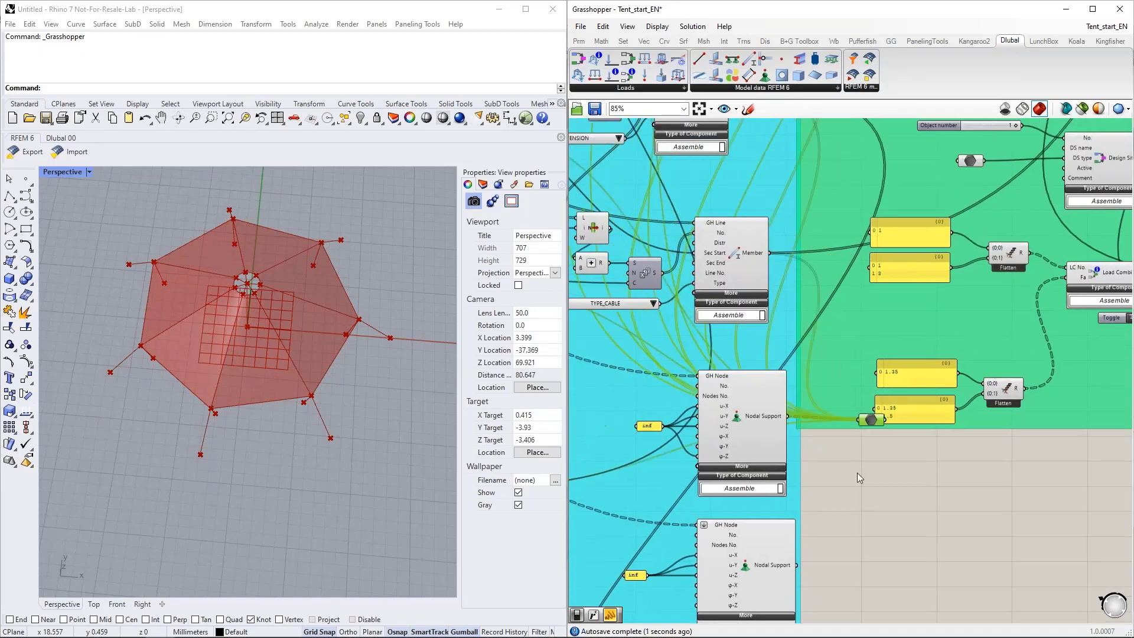
pyautogui.moveTo(808, 558); pyautogui.dragTo(788, 531, button='right')
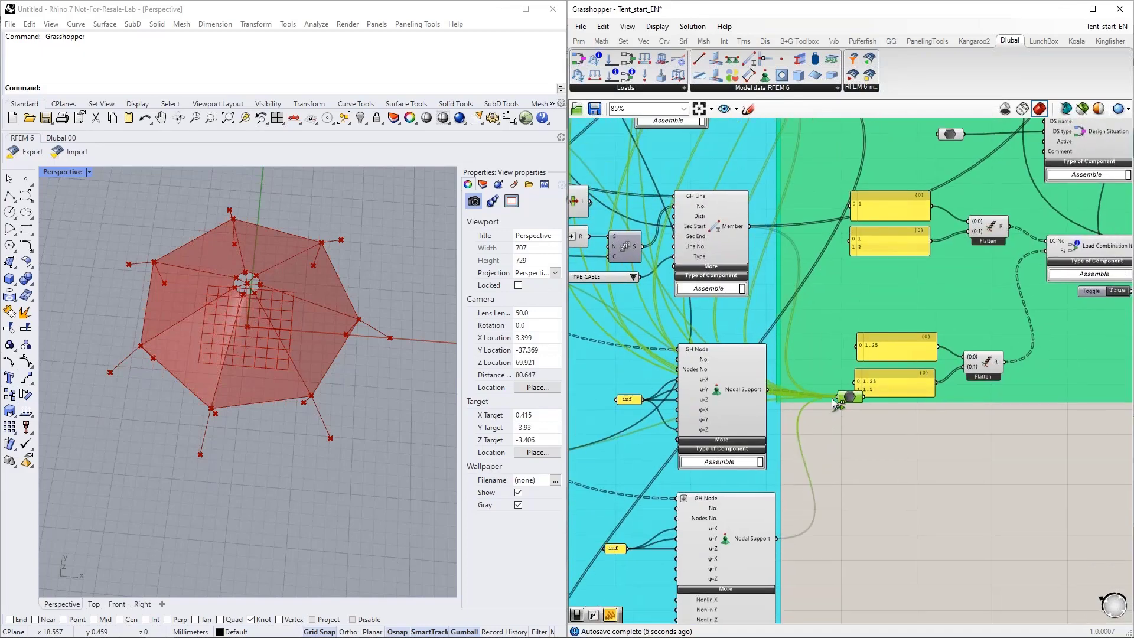
pyautogui.scroll(-8, 821, 437)
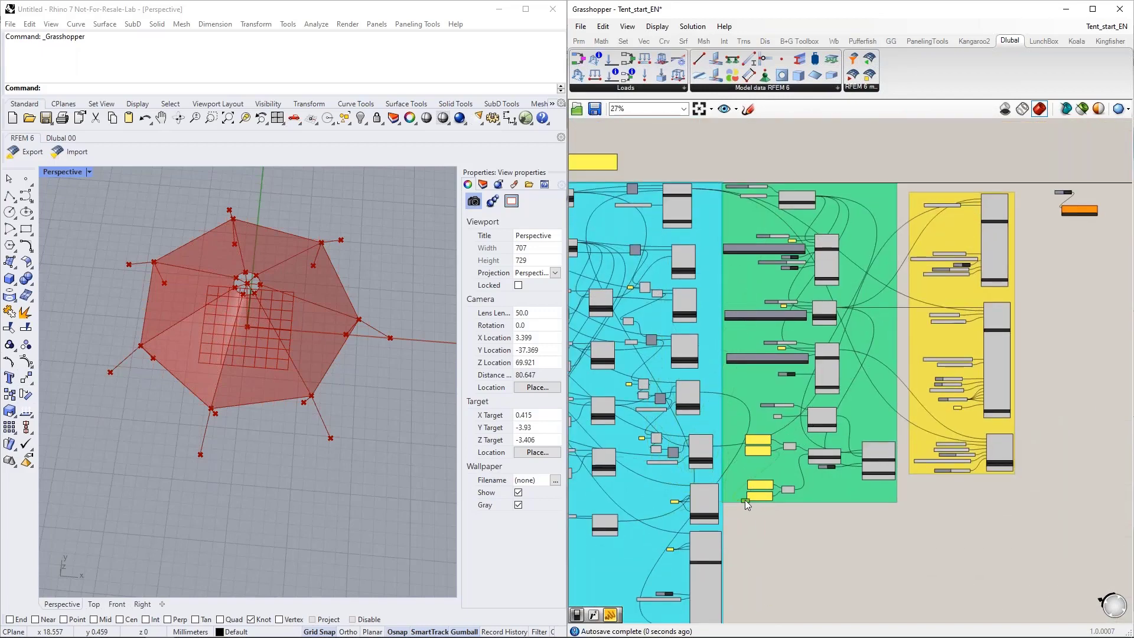
pyautogui.scroll(4, 881, 240)
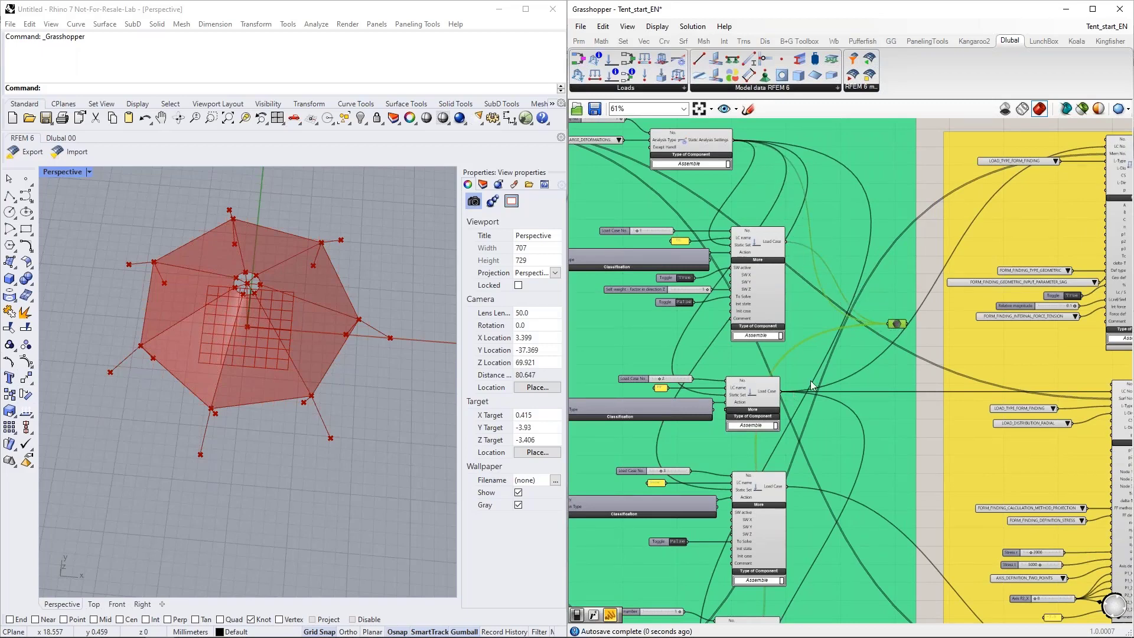
pyautogui.scroll(2, 896, 328)
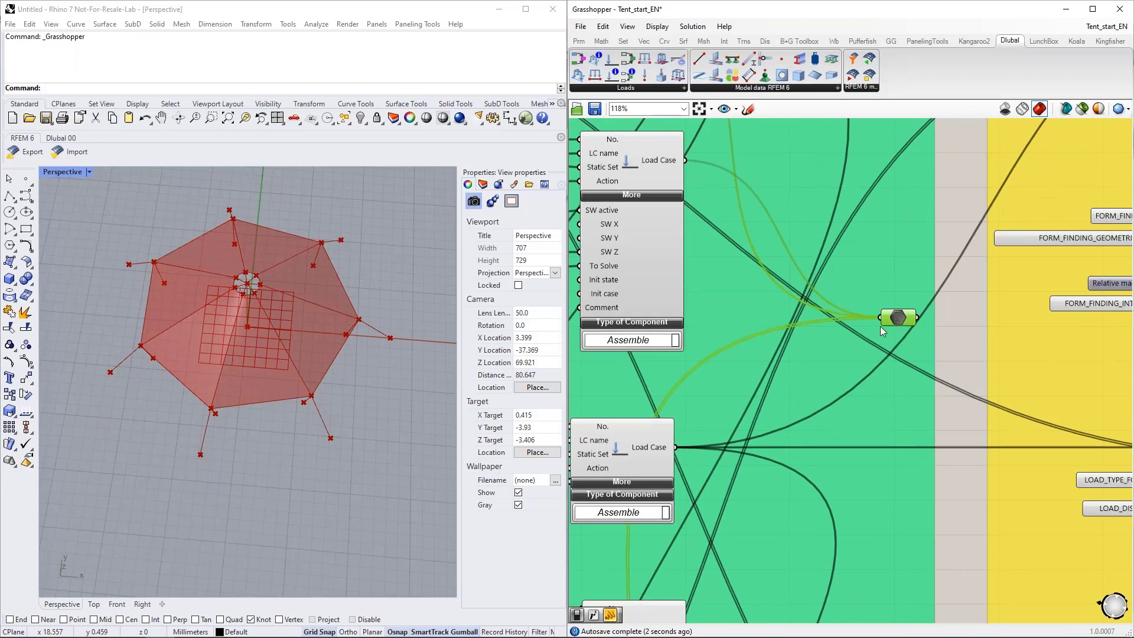
pyautogui.scroll(-2, 880, 326)
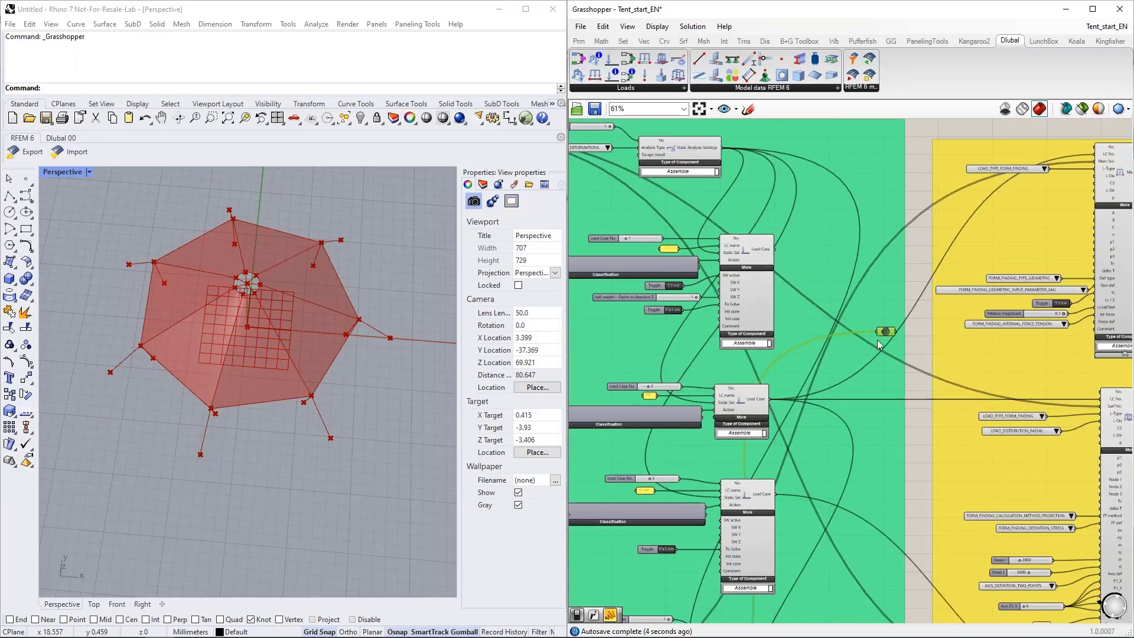
pyautogui.moveTo(886, 338)
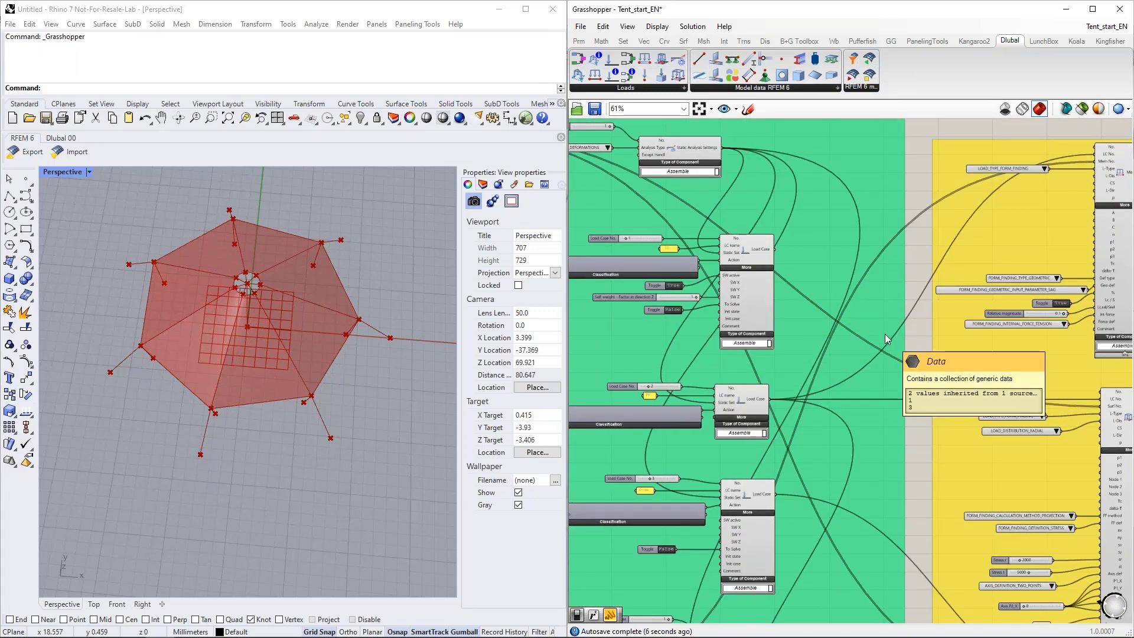
pyautogui.scroll(-5, 883, 338)
pyautogui.moveTo(885, 334); pyautogui.dragTo(804, 516)
pyautogui.scroll(4, 827, 472)
pyautogui.scroll(-3, 801, 514)
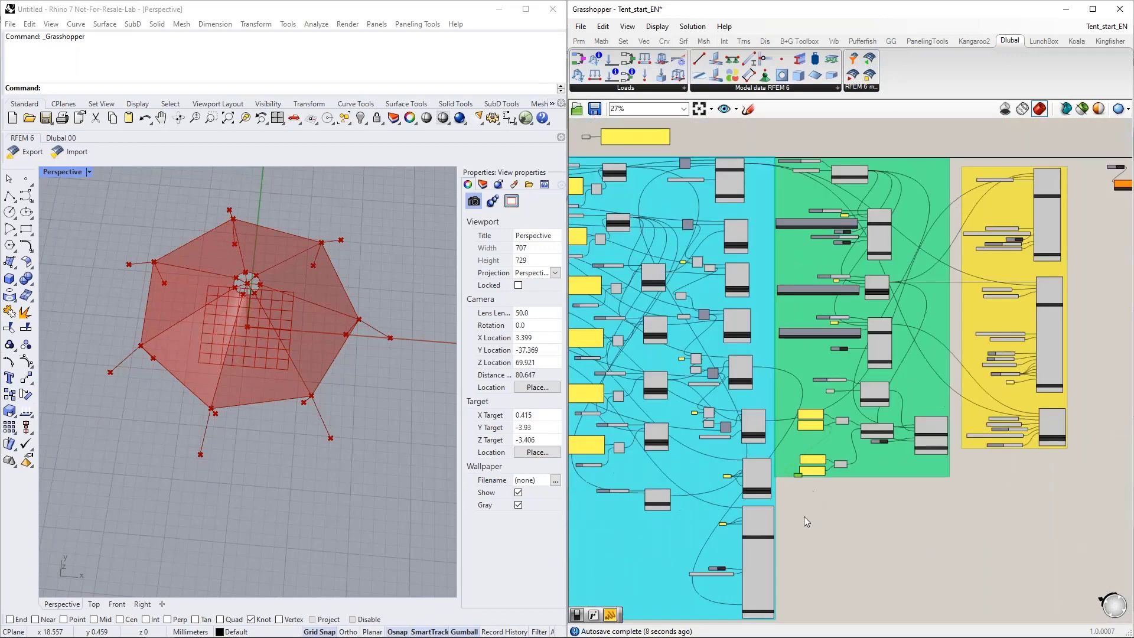
pyautogui.scroll(5, 803, 516)
pyautogui.moveTo(833, 393)
pyautogui.mouseDown()
pyautogui.moveTo(833, 437)
pyautogui.moveTo(834, 399)
pyautogui.mouseUp()
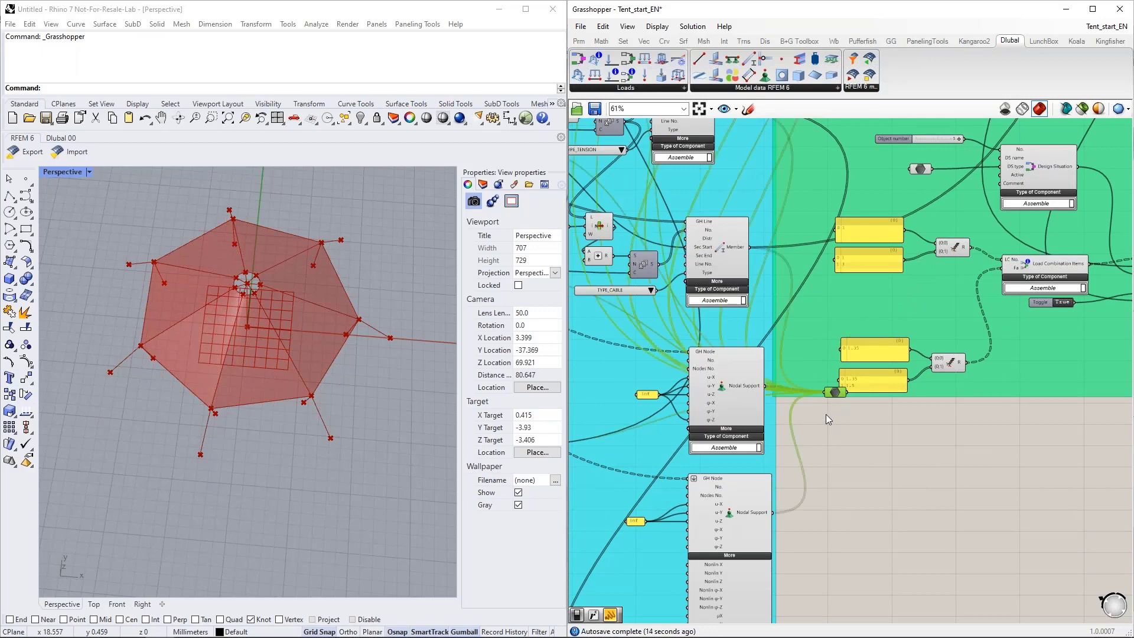
# Move the Data parameter to the green group's outer edge and add the Static Analysis Settings and three Load Case outputs to it
pyautogui.scroll(-3, 825, 413)
pyautogui.moveTo(746, 516); pyautogui.dragTo(1029, 219)
pyautogui.moveTo(999, 267); pyautogui.dragTo(854, 424, button='right')
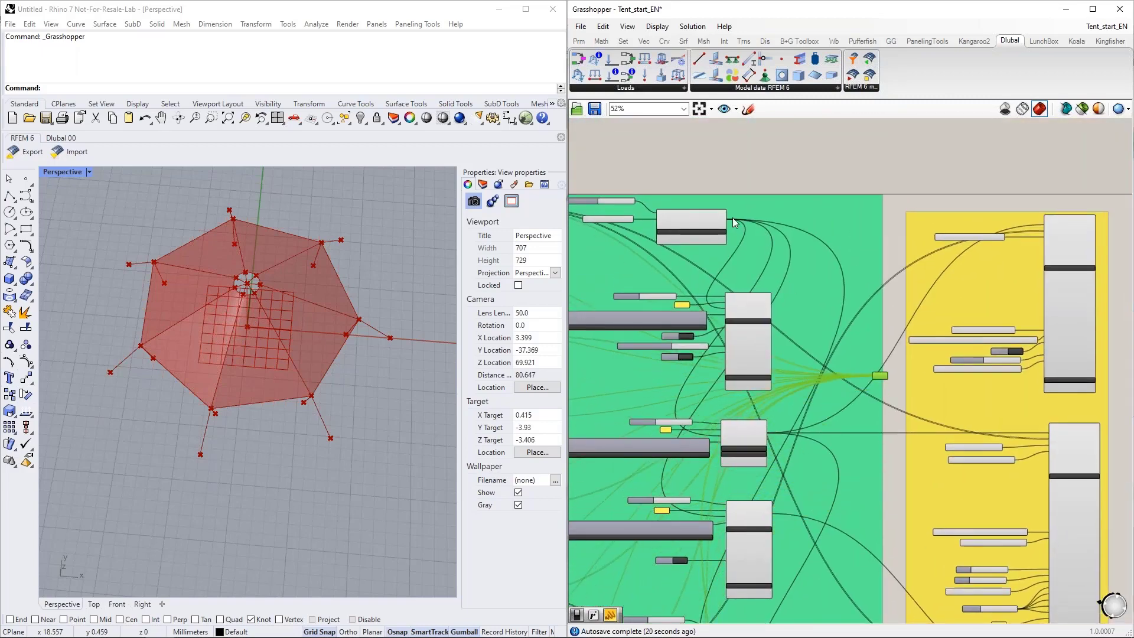
pyautogui.keyDown('shift'); pyautogui.moveTo(727, 219); pyautogui.dragTo(871, 379); pyautogui.keyUp('shift')
pyautogui.keyDown('shift'); pyautogui.moveTo(772, 307); pyautogui.dragTo(875, 378); pyautogui.keyUp('shift')
pyautogui.keyDown('shift'); pyautogui.moveTo(768, 434); pyautogui.dragTo(871, 378); pyautogui.keyUp('shift')
pyautogui.keyDown('shift'); pyautogui.moveTo(771, 515); pyautogui.dragTo(879, 378); pyautogui.keyUp('shift')
# Move the Data parameter down along the green group and add the Design Situation and Load Combination outputs to it
pyautogui.moveTo(885, 427); pyautogui.dragTo(895, 222, button='right')
pyautogui.moveTo(887, 218); pyautogui.dragTo(880, 399)
pyautogui.scroll(3, 835, 447)
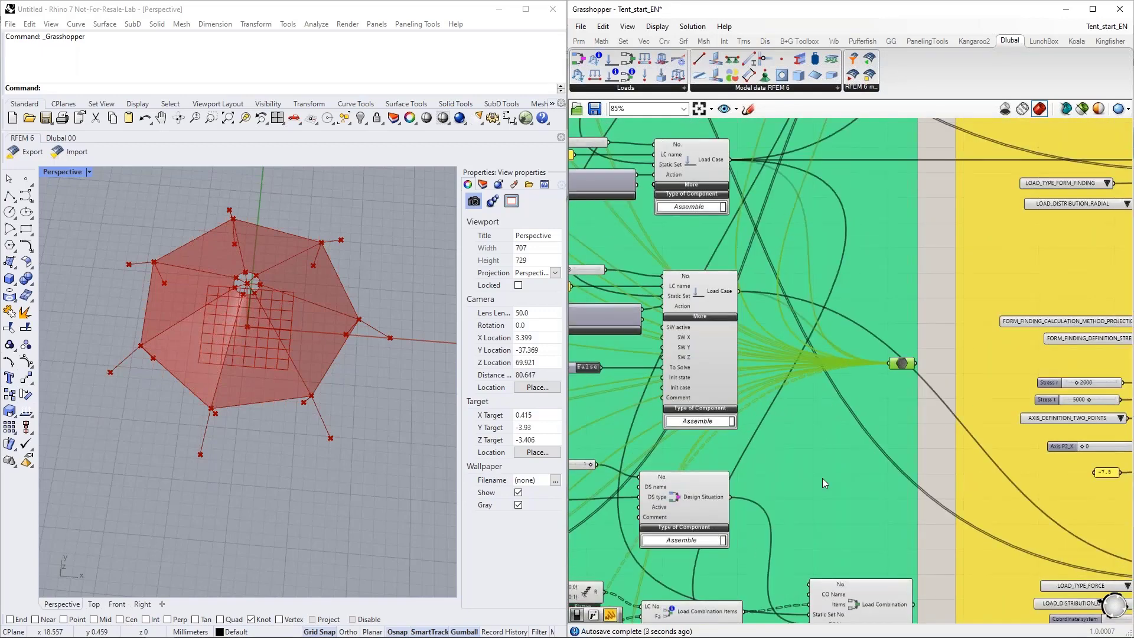
pyautogui.moveTo(923, 453); pyautogui.dragTo(910, 378, button='right')
pyautogui.moveTo(899, 529); pyautogui.dragTo(1027, 243)
# Move the Data parameter beside the yellow loads group and add the Member Load and both Surface Load outputs to it
pyautogui.scroll(-4, 827, 322)
pyautogui.moveTo(1026, 215); pyautogui.dragTo(933, 346, button='right')
pyautogui.scroll(4, 936, 313)
pyautogui.moveTo(868, 153); pyautogui.dragTo(928, 436)
pyautogui.moveTo(924, 493); pyautogui.dragTo(918, 193, button='right')
pyautogui.scroll(-2, 918, 194)
pyautogui.moveTo(925, 157); pyautogui.dragTo(941, 465)
pyautogui.scroll(4, 890, 506)
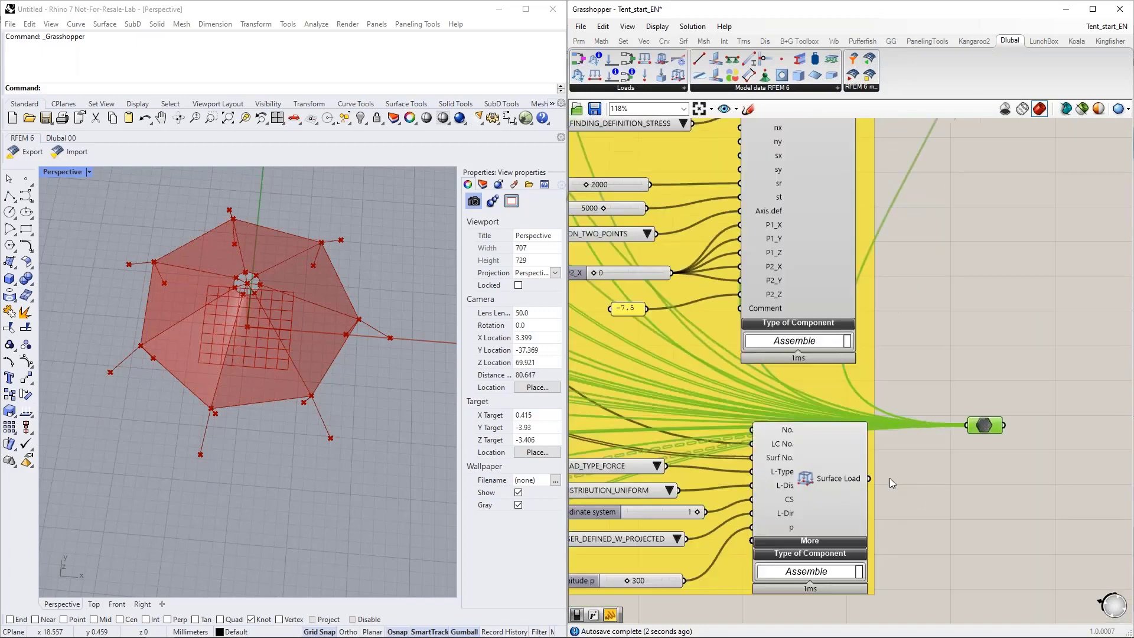
pyautogui.scroll(-4, 900, 516)
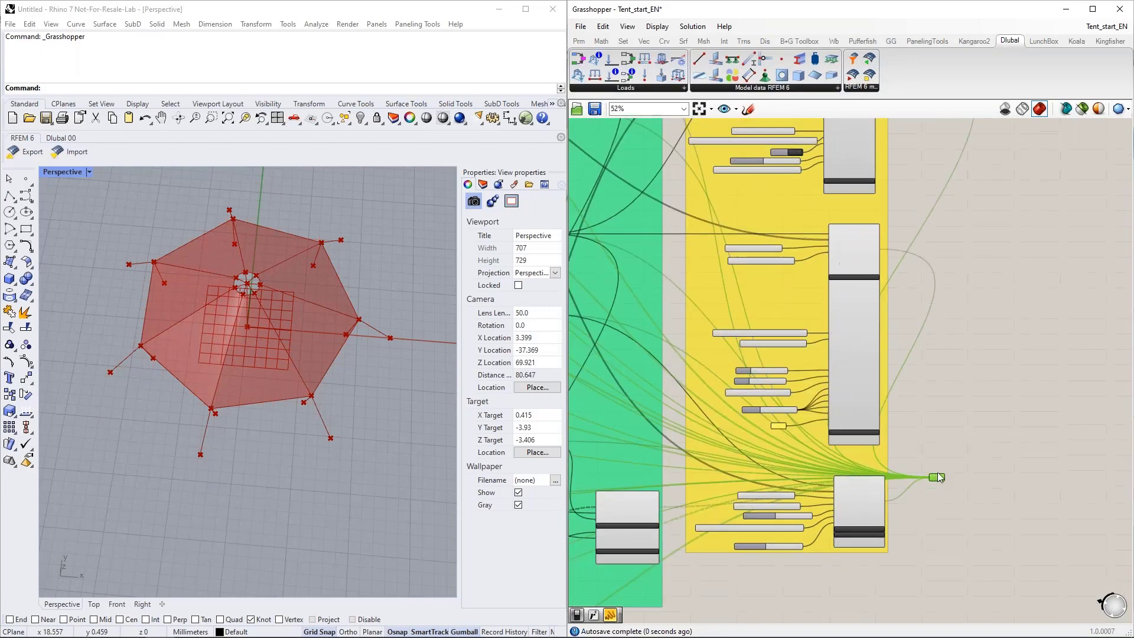
# Move the Data parameter next to the RFEM component and wire its output into Input
pyautogui.moveTo(938, 476); pyautogui.dragTo(975, 183)
pyautogui.moveTo(1021, 268); pyautogui.dragTo(905, 568, button='right')
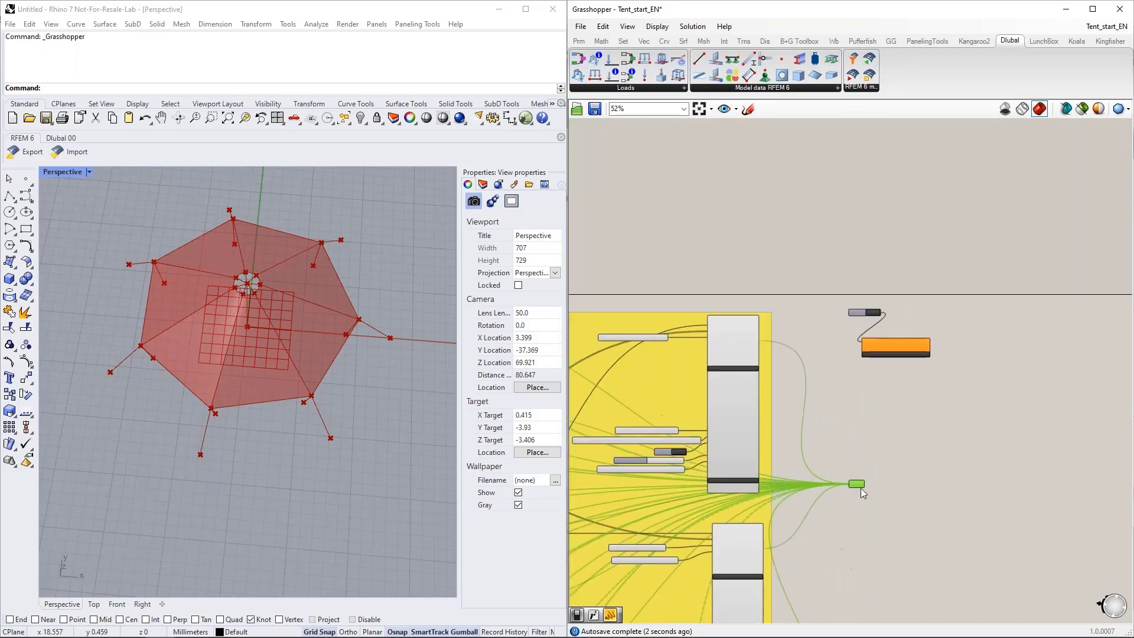
pyautogui.moveTo(857, 483); pyautogui.dragTo(831, 350)
pyautogui.scroll(5, 832, 350)
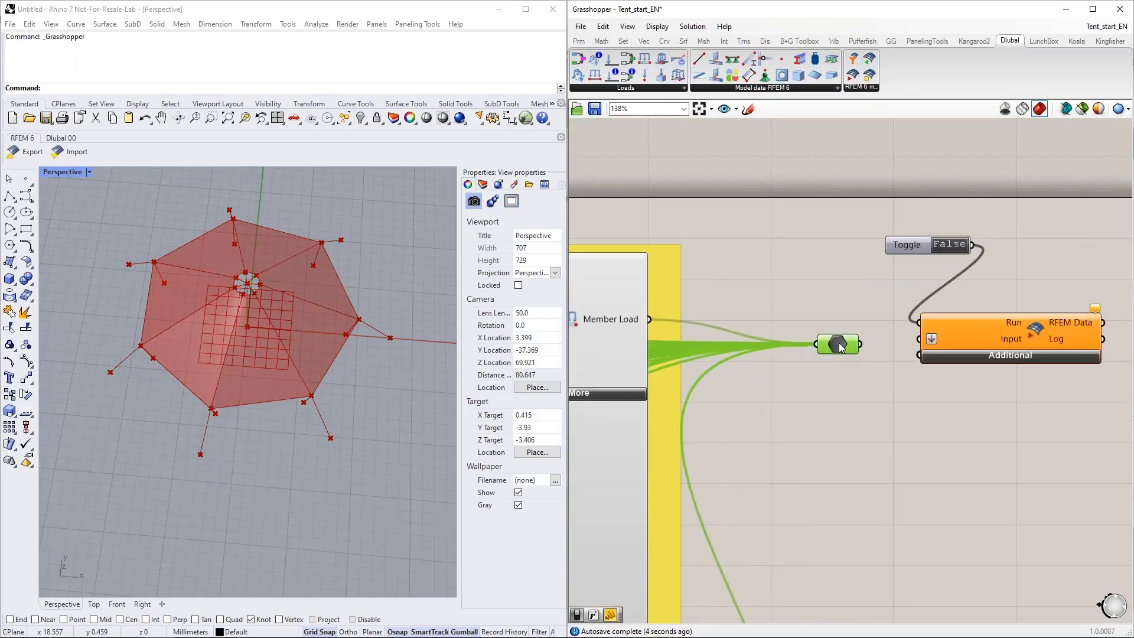
pyautogui.moveTo(915, 341); pyautogui.dragTo(915, 341)
# Expand the Additional inputs of the RFEM component
pyautogui.click(1001, 355)
pyautogui.moveTo(902, 467); pyautogui.dragTo(786, 356, button='right')
pyautogui.moveTo(886, 331); pyautogui.dragTo(945, 335)
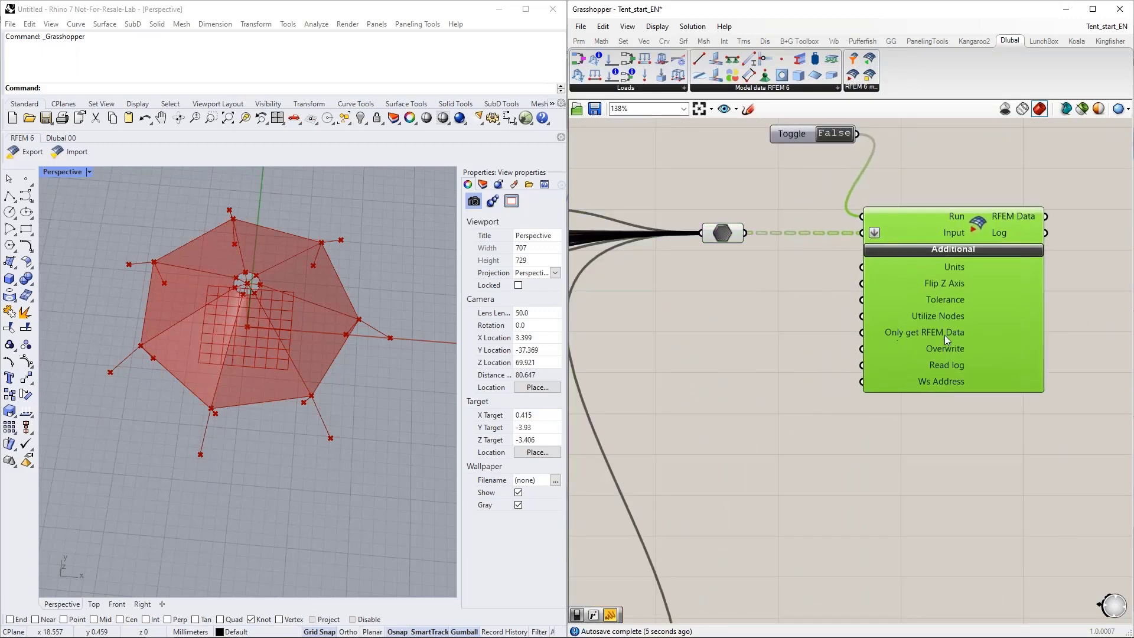
pyautogui.doubleClick(714, 315)
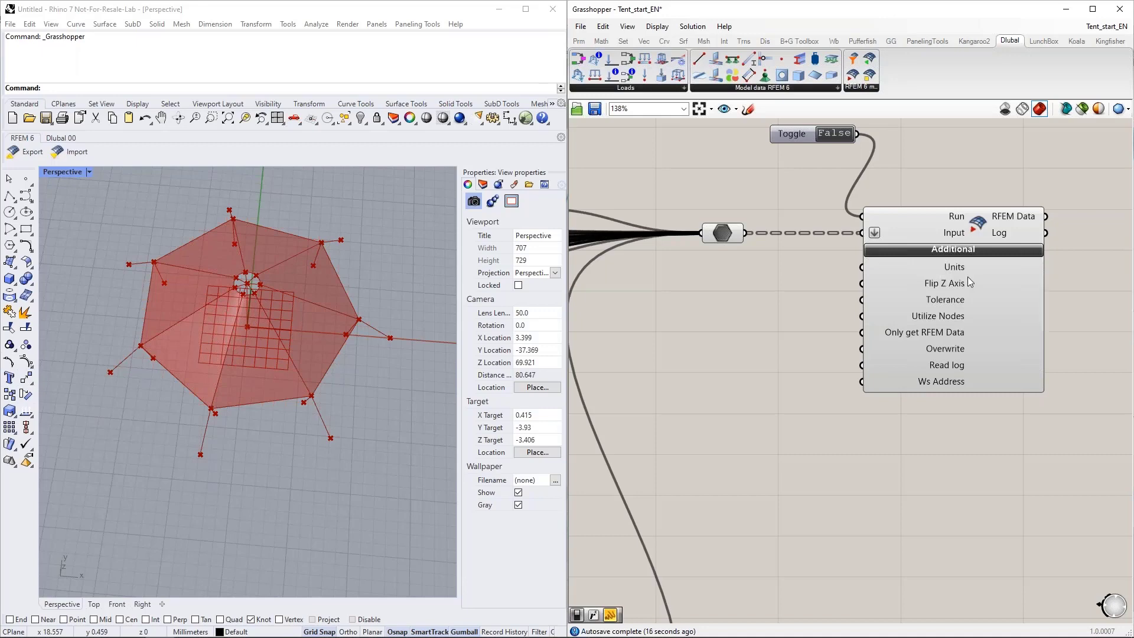
# Review the whole definition from the geometry sliders through to the RFEM component's additional inputs
pyautogui.scroll(-10, 968, 276)
pyautogui.scroll(10, 648, 287)
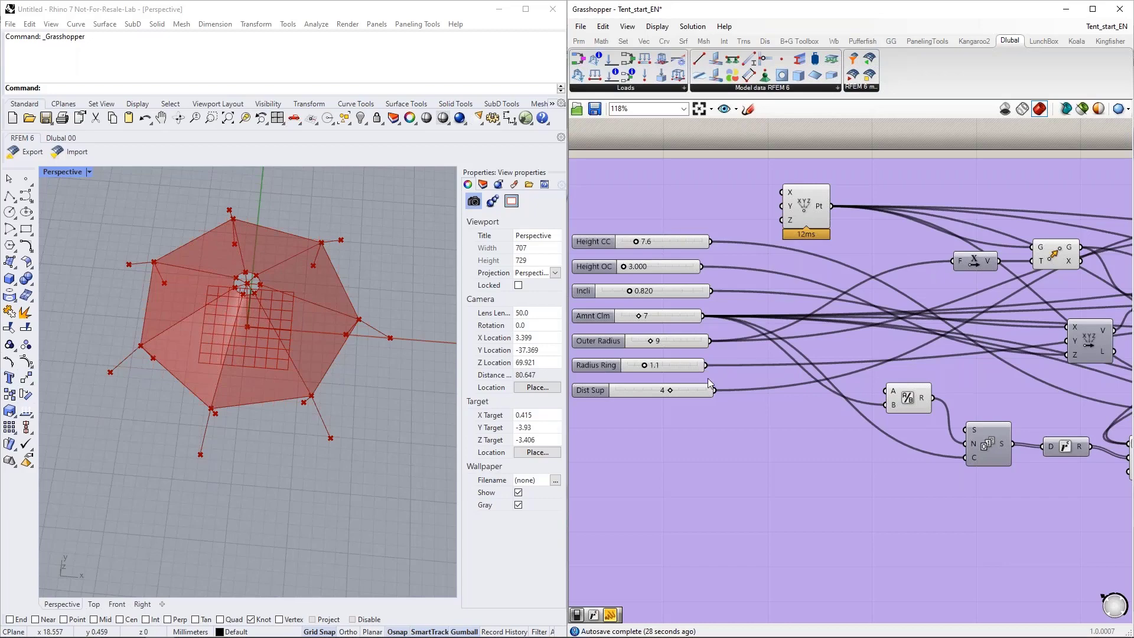
pyautogui.scroll(-5, 607, 357)
pyautogui.scroll(-3, 608, 358)
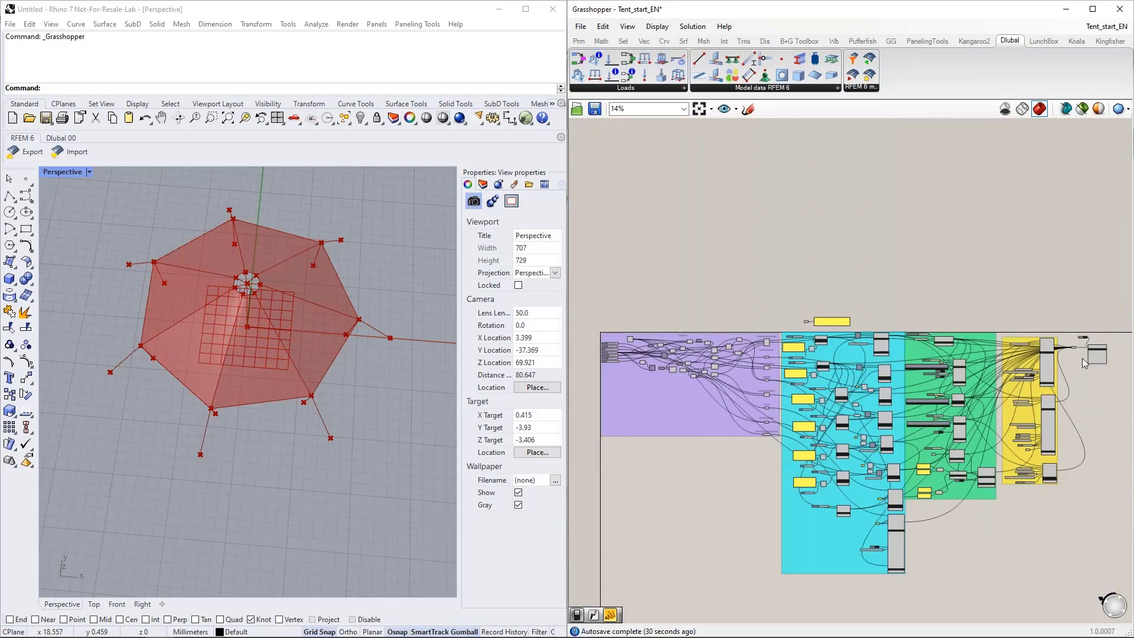
pyautogui.scroll(10, 1082, 363)
pyautogui.moveTo(955, 330)
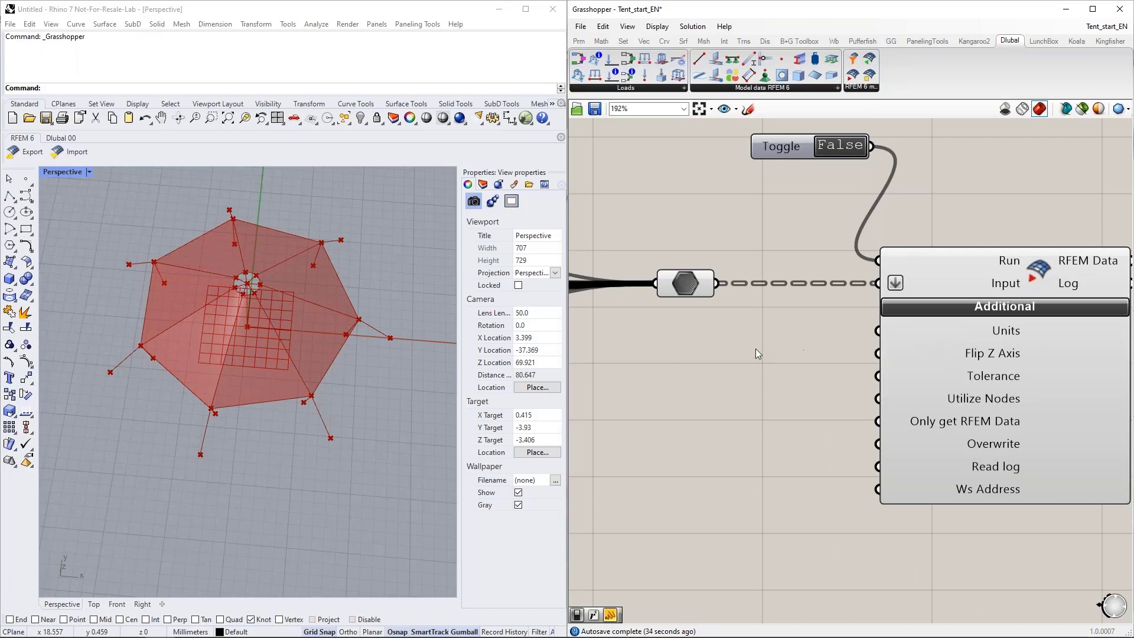
pyautogui.scroll(-2, 760, 366)
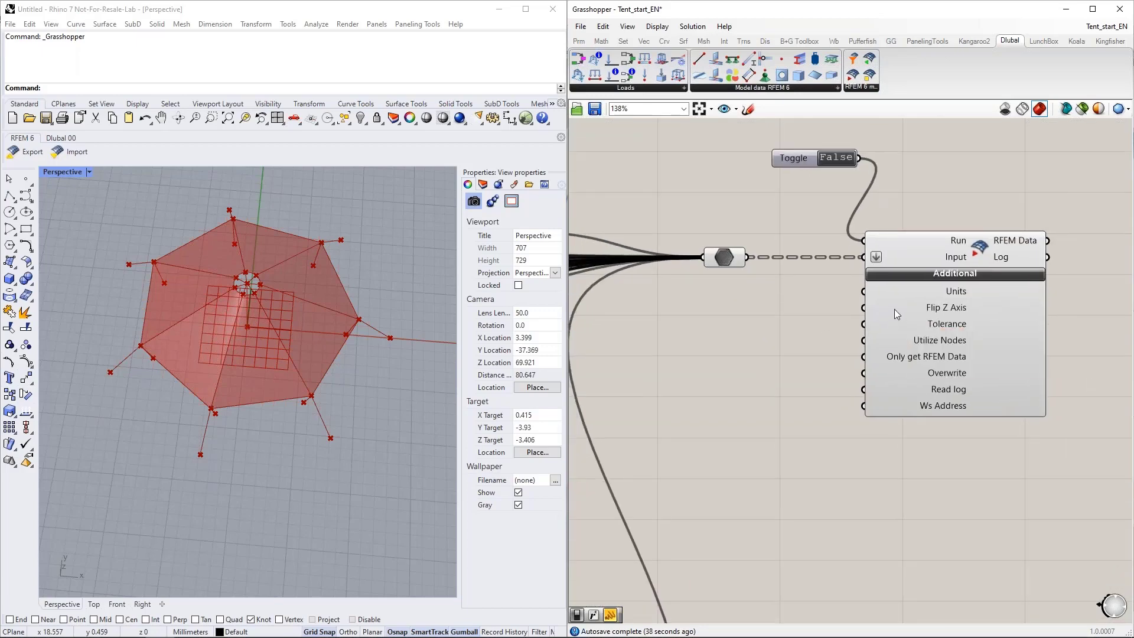
# Add a second Boolean Toggle below the Data parameter and wire it to the RFEM component's Flip Z Axis input
pyautogui.moveTo(250, 492); pyautogui.dragTo(340, 409, button='right')
pyautogui.doubleClick(679, 353)
pyautogui.write('bool')
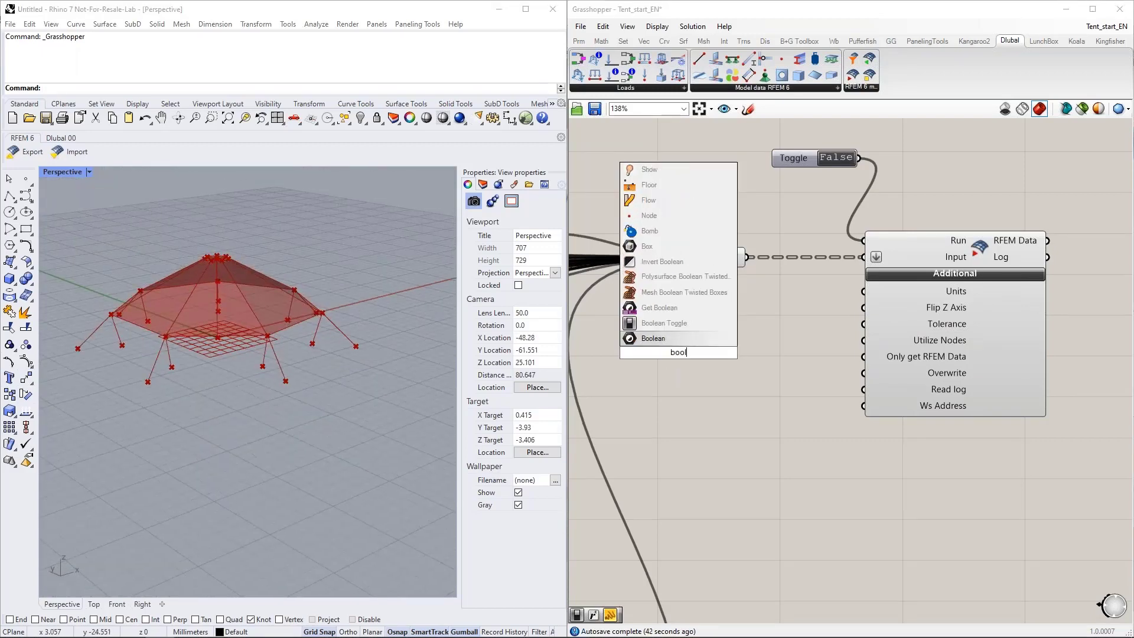
pyautogui.press('Up')
pyautogui.press('Return')
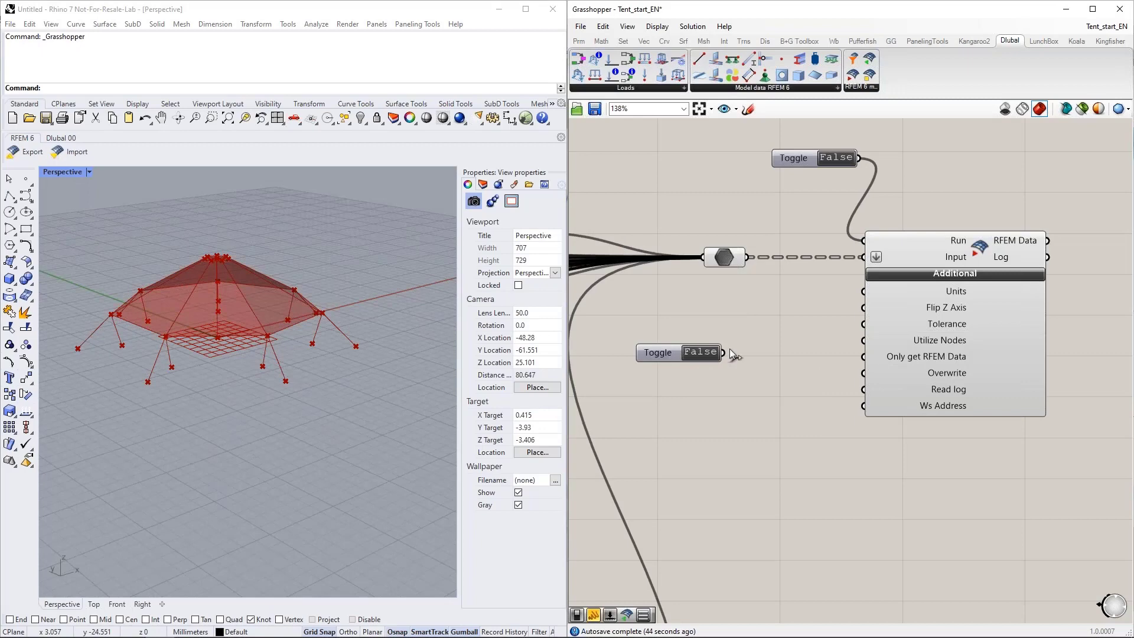
pyautogui.moveTo(775, 334); pyautogui.dragTo(863, 308)
pyautogui.moveTo(665, 355); pyautogui.dragTo(678, 320)
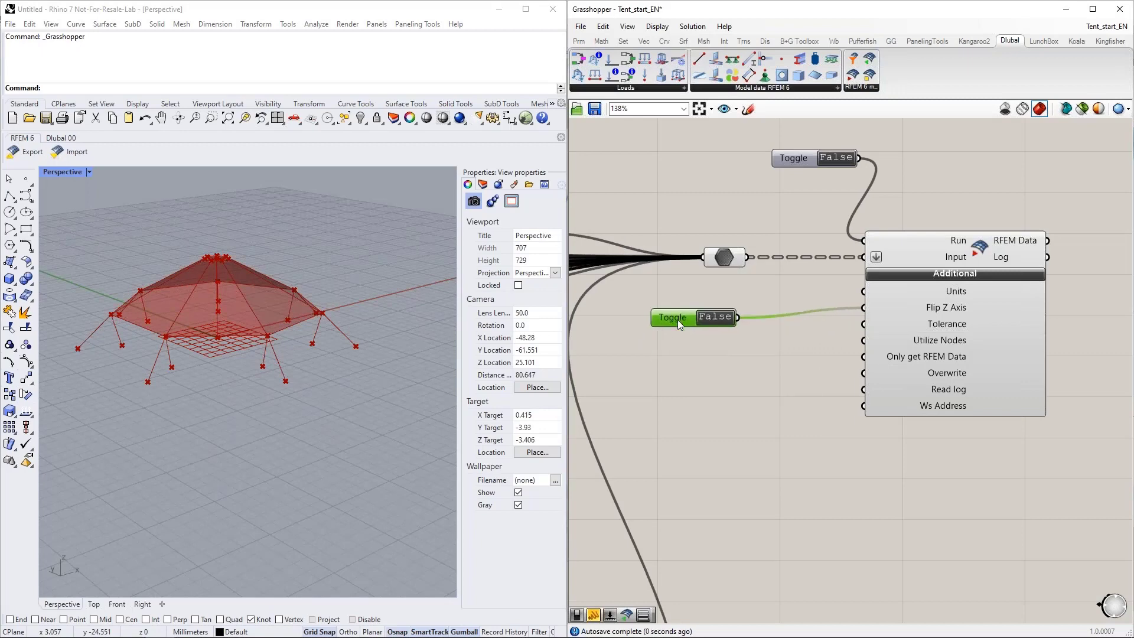
pyautogui.moveTo(691, 379); pyautogui.dragTo(696, 345, button='right')
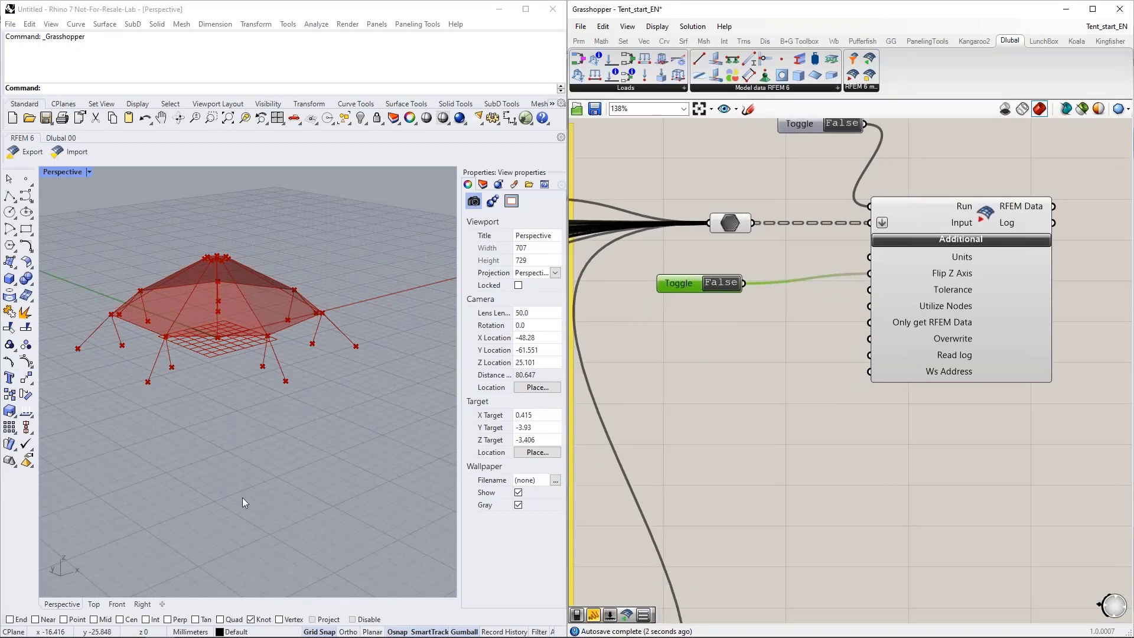
# Compare the Z axis direction in the Rhino viewport with the tent model in RFEM, and return to Grasshopper
pyautogui.moveTo(62, 577); pyautogui.dragTo(65, 559, button='right')
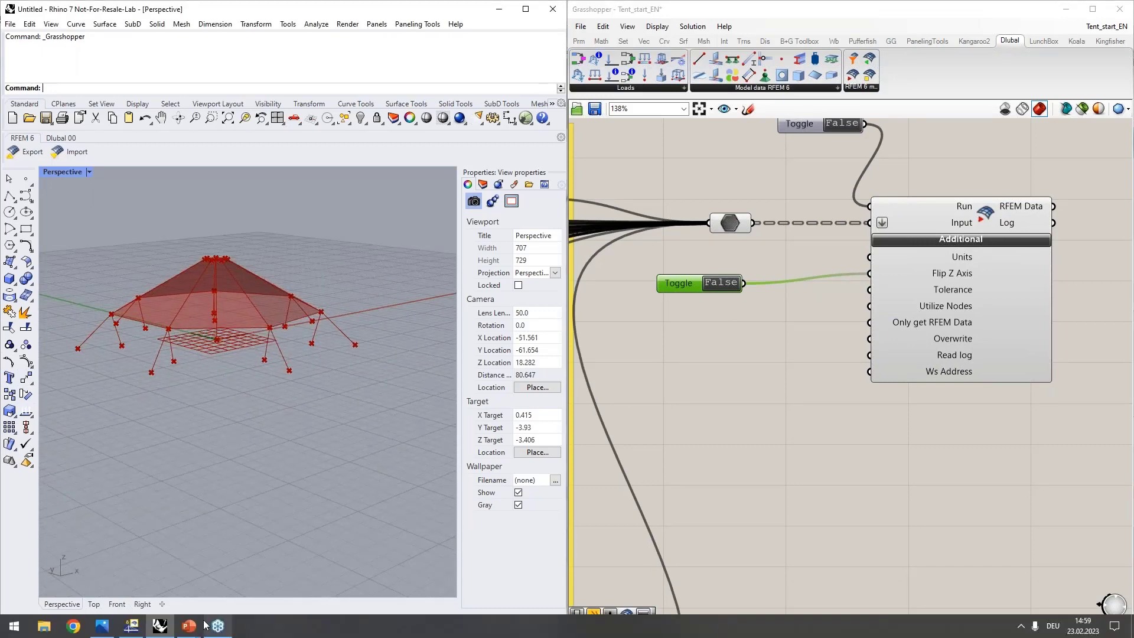
pyautogui.click(134, 626)
pyautogui.scroll(-3, 486, 441)
pyautogui.keyDown('ctrl'); pyautogui.moveTo(447, 405); pyautogui.dragTo(444, 458, button='middle'); pyautogui.keyUp('ctrl')
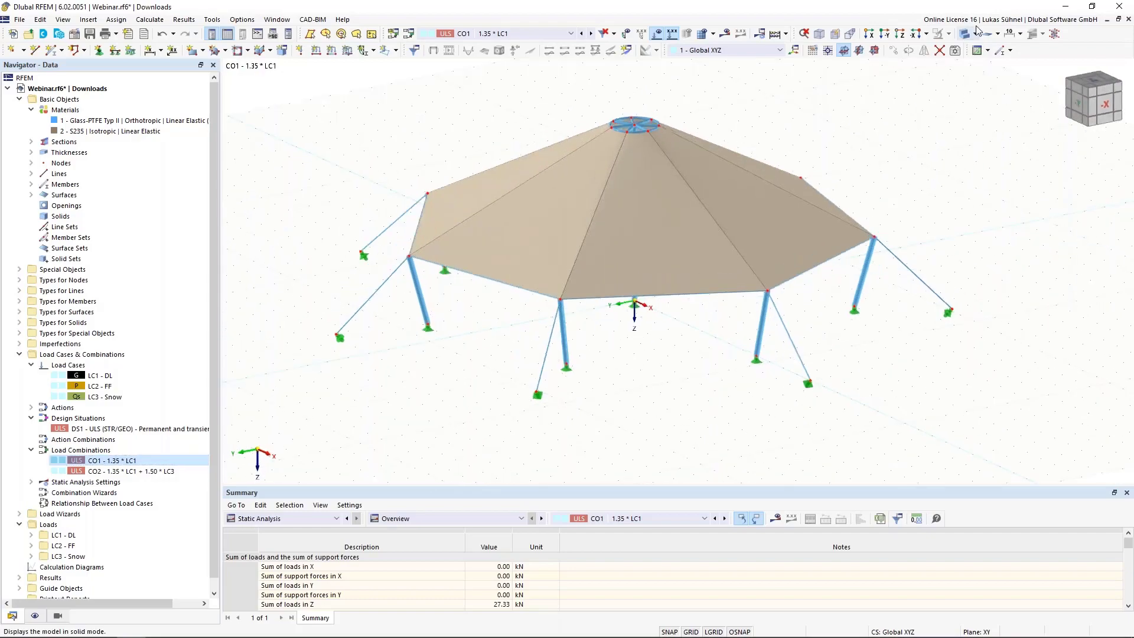
pyautogui.click(1065, 6)
# Set the Flip Z Axis toggle to True and position it level with its input
pyautogui.scroll(3, 830, 281)
pyautogui.doubleClick(652, 284)
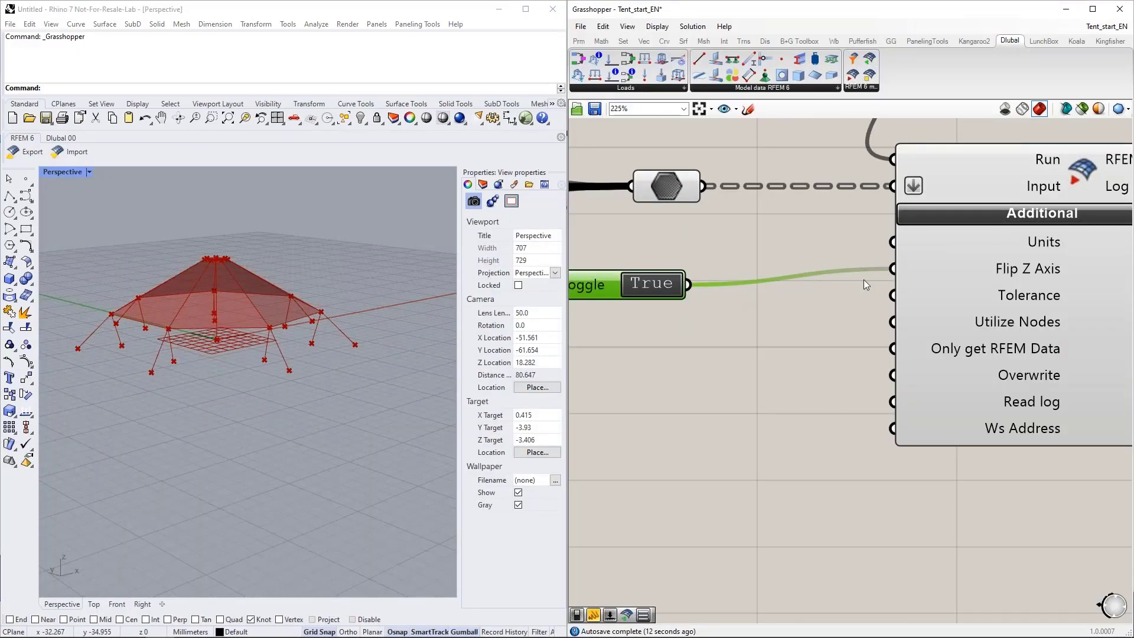
pyautogui.moveTo(757, 361); pyautogui.dragTo(760, 358, button='right')
pyautogui.moveTo(656, 293); pyautogui.dragTo(684, 277)
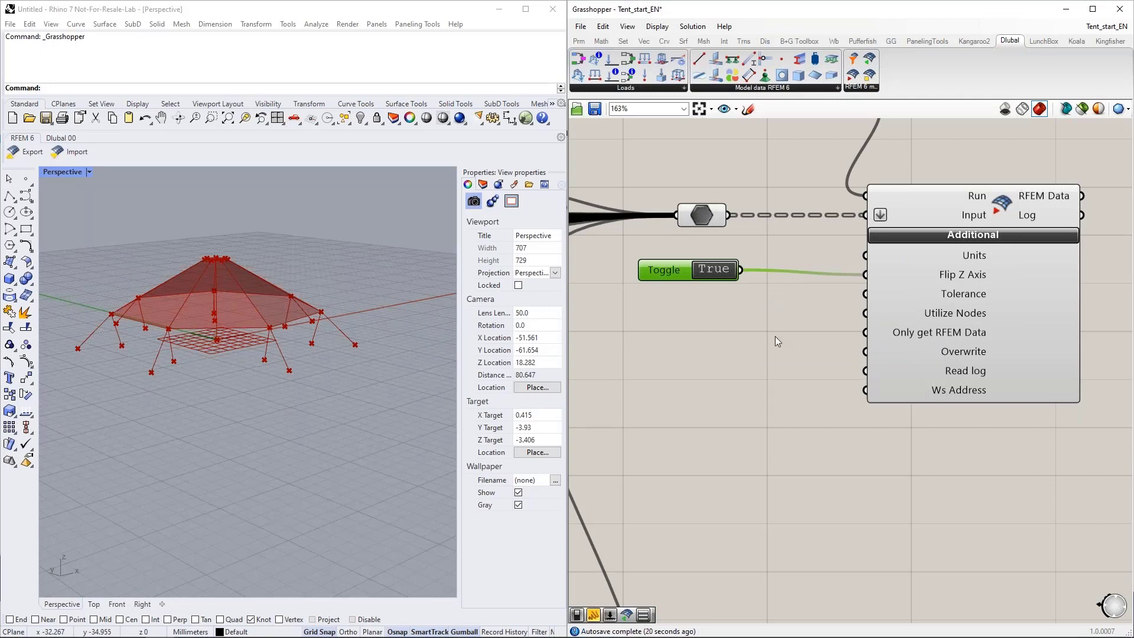
# Wire the True toggle to the RFEM component's Overwrite input as well, and reposition it between the two inputs it feeds
pyautogui.moveTo(741, 270); pyautogui.dragTo(866, 352)
pyautogui.scroll(-2, 734, 362)
pyautogui.moveTo(683, 285); pyautogui.dragTo(718, 315)
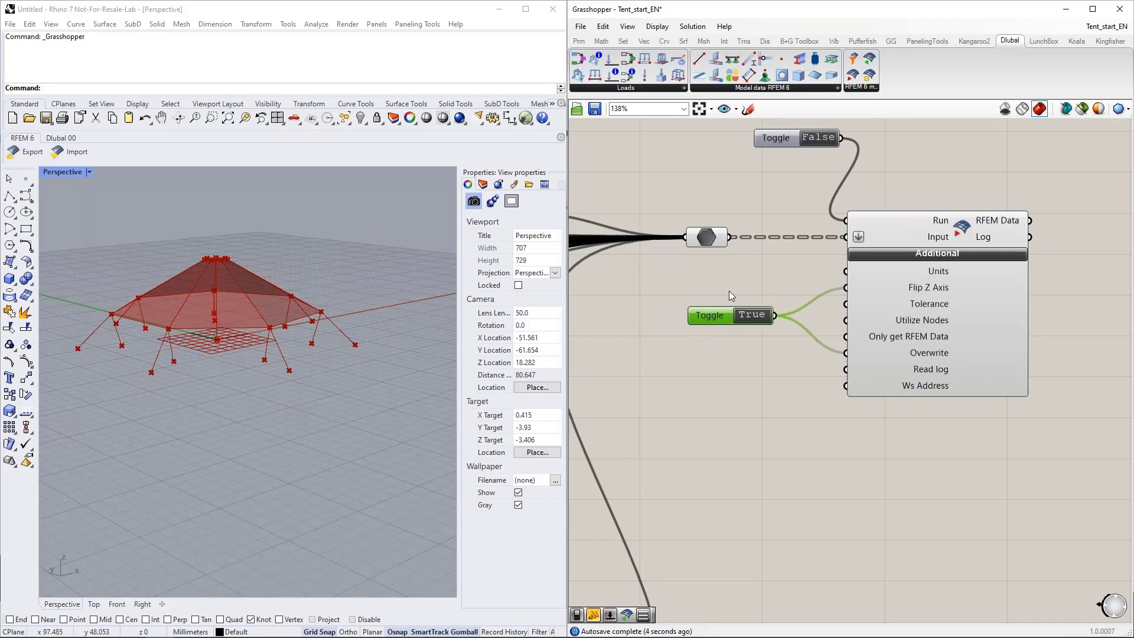
# Switch to RFEM to inspect the existing tent model from another angle, and return to Grasshopper
pyautogui.moveTo(163, 627)
pyautogui.moveTo(868, 356)
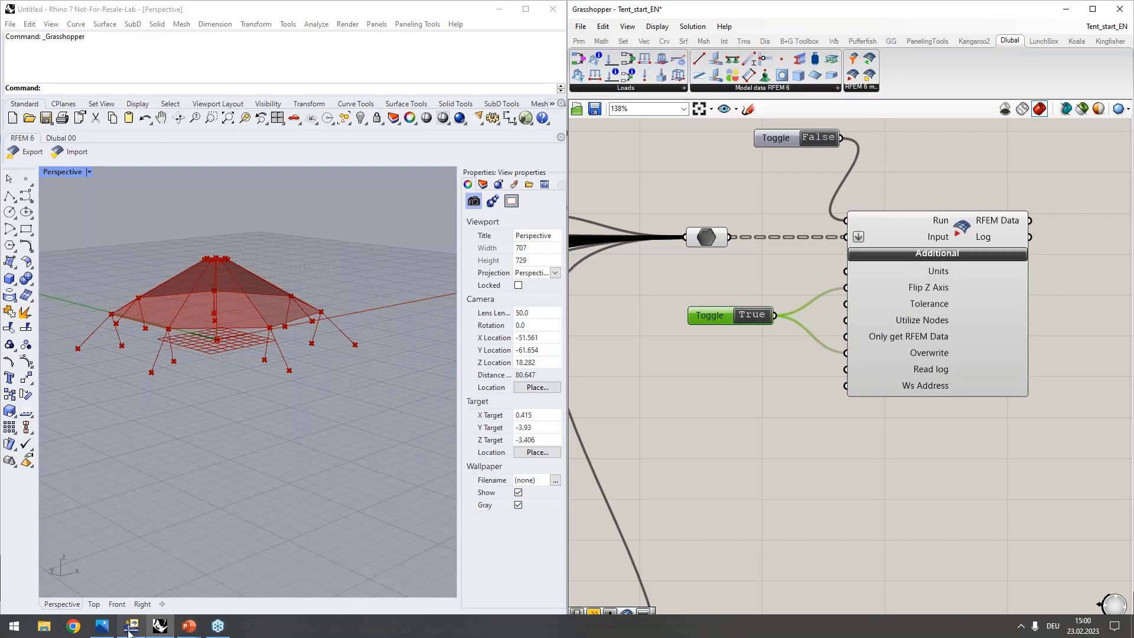
pyautogui.click(130, 627)
pyautogui.scroll(-3, 579, 369)
pyautogui.keyDown('ctrl'); pyautogui.moveTo(627, 378); pyautogui.dragTo(584, 384, button='middle'); pyautogui.keyUp('ctrl')
pyautogui.moveTo(795, 428); pyautogui.dragTo(597, 405, button='middle')
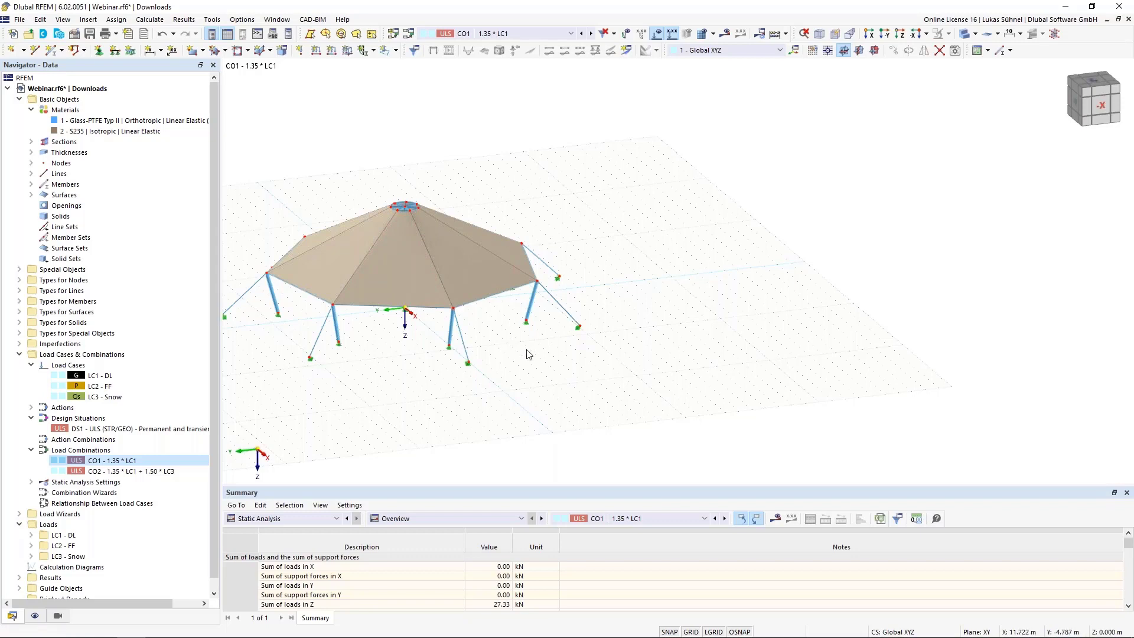
pyautogui.moveTo(165, 635)
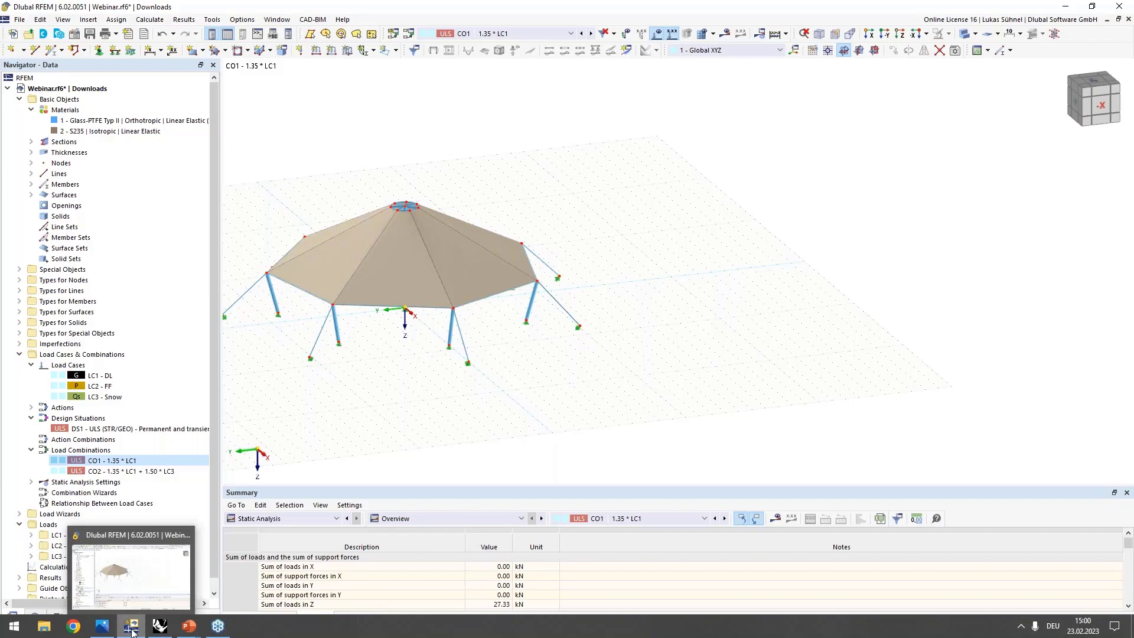
pyautogui.click(158, 626)
pyautogui.moveTo(926, 358)
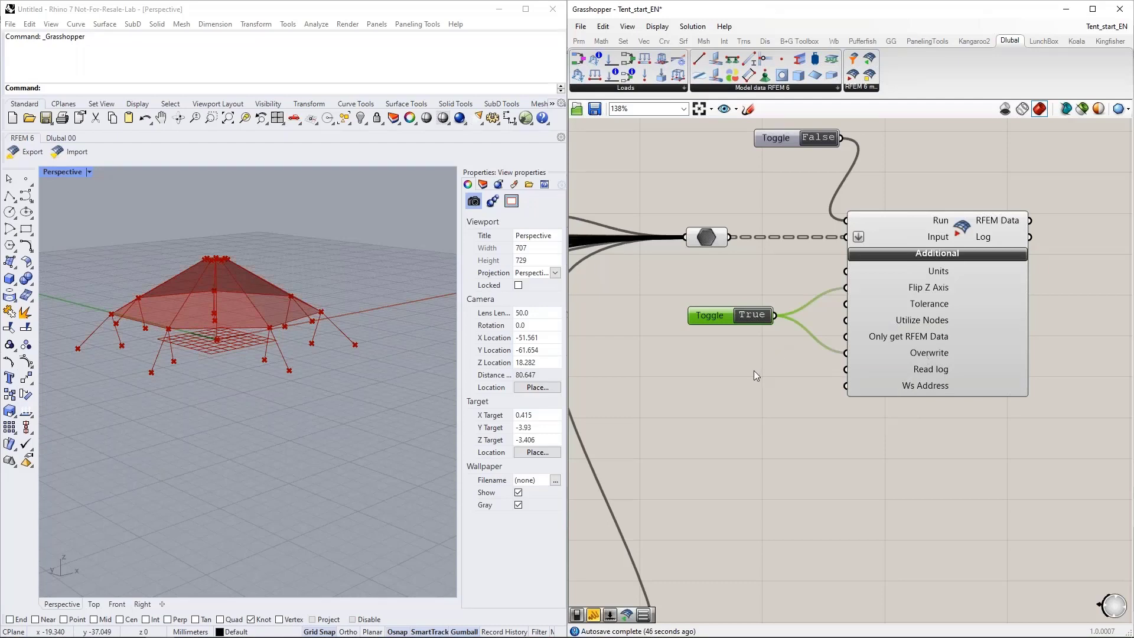
# Arrange Grasshopper and the RFEM window side by side, with RFEM docked to the other half of the screen
pyautogui.moveTo(754, 370); pyautogui.dragTo(784, 368, button='right')
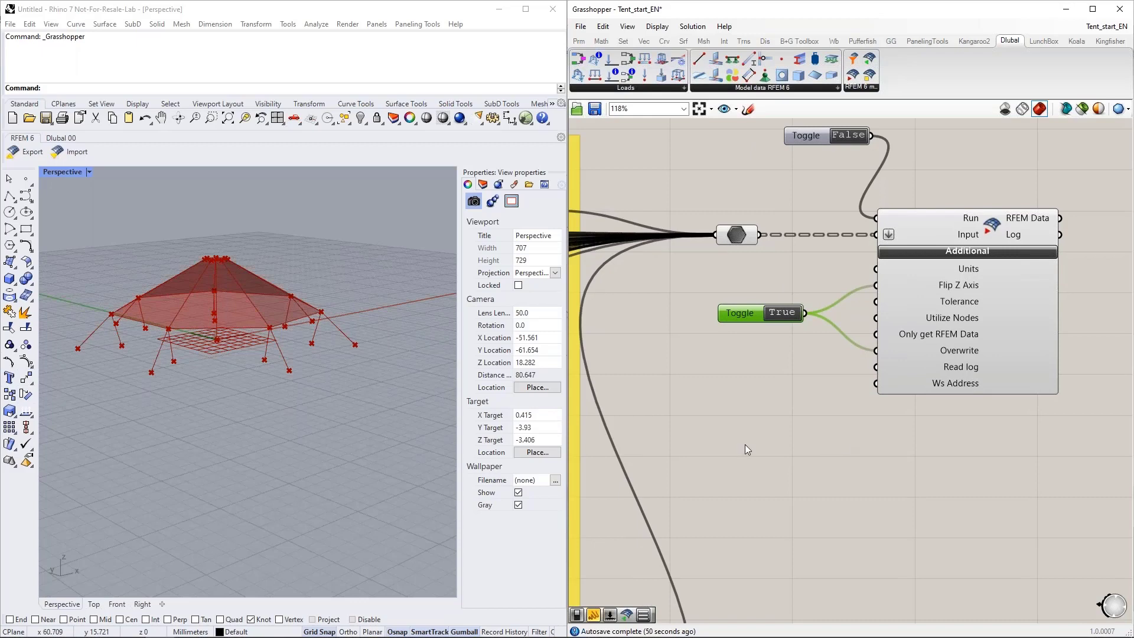
pyautogui.scroll(-2, 745, 444)
pyautogui.moveTo(777, 430); pyautogui.dragTo(823, 423, button='right')
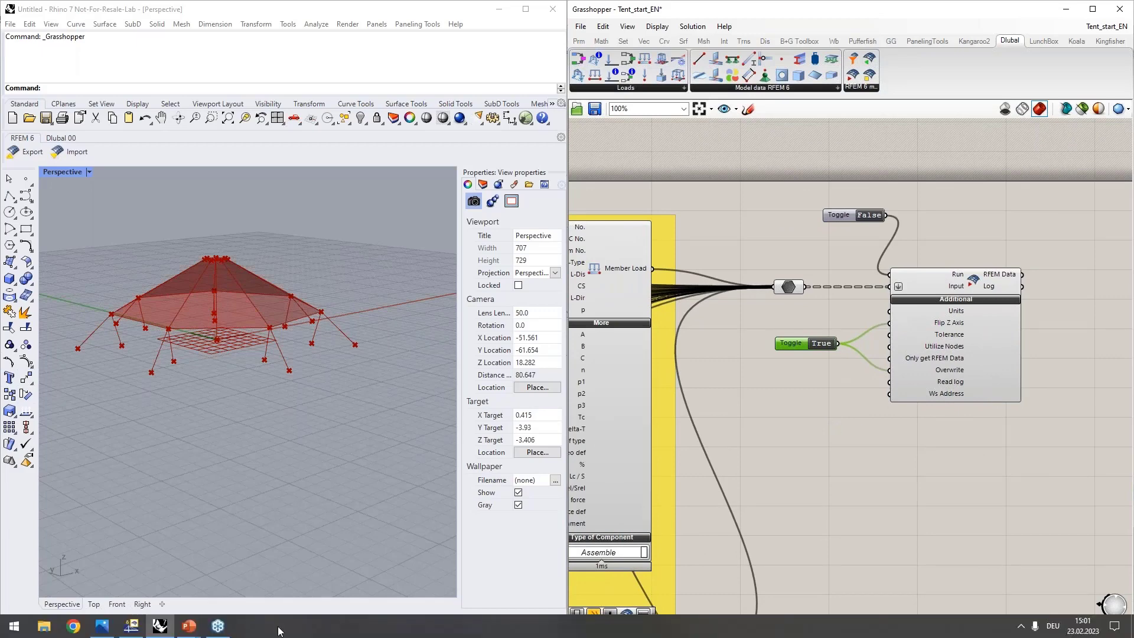
pyautogui.click(143, 630)
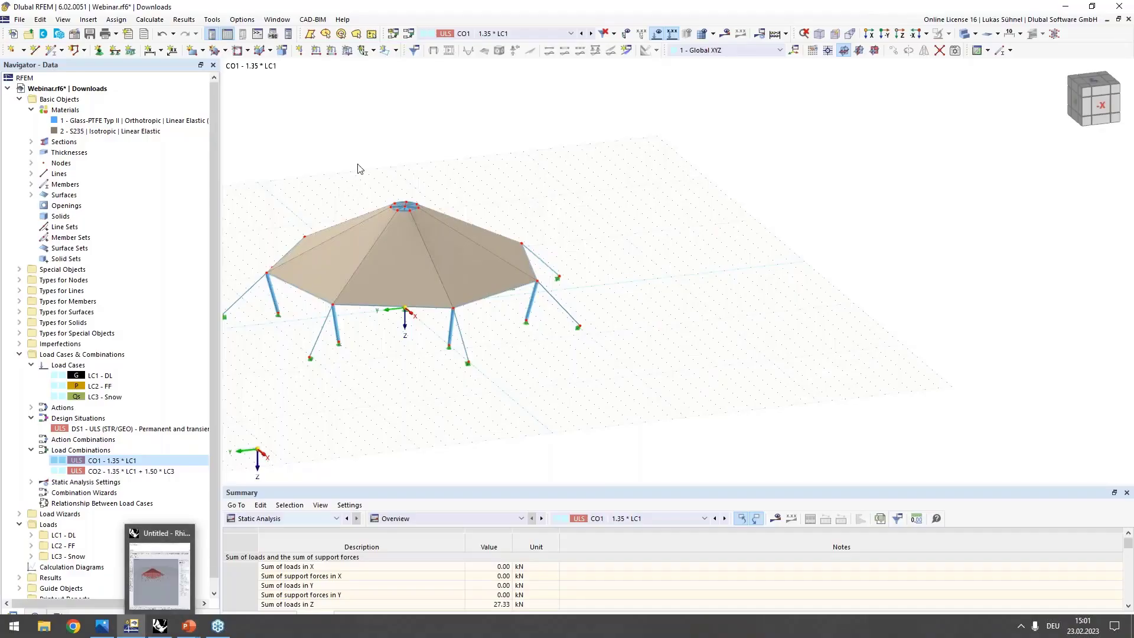
pyautogui.moveTo(430, 3); pyautogui.dragTo(430, 286)
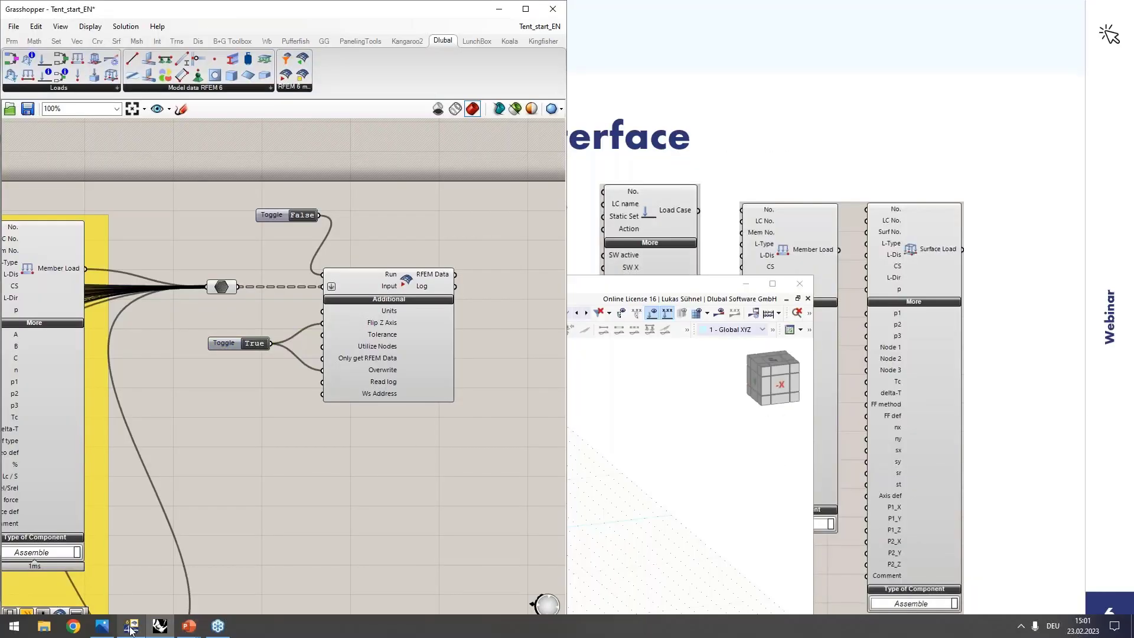
pyautogui.click(131, 627)
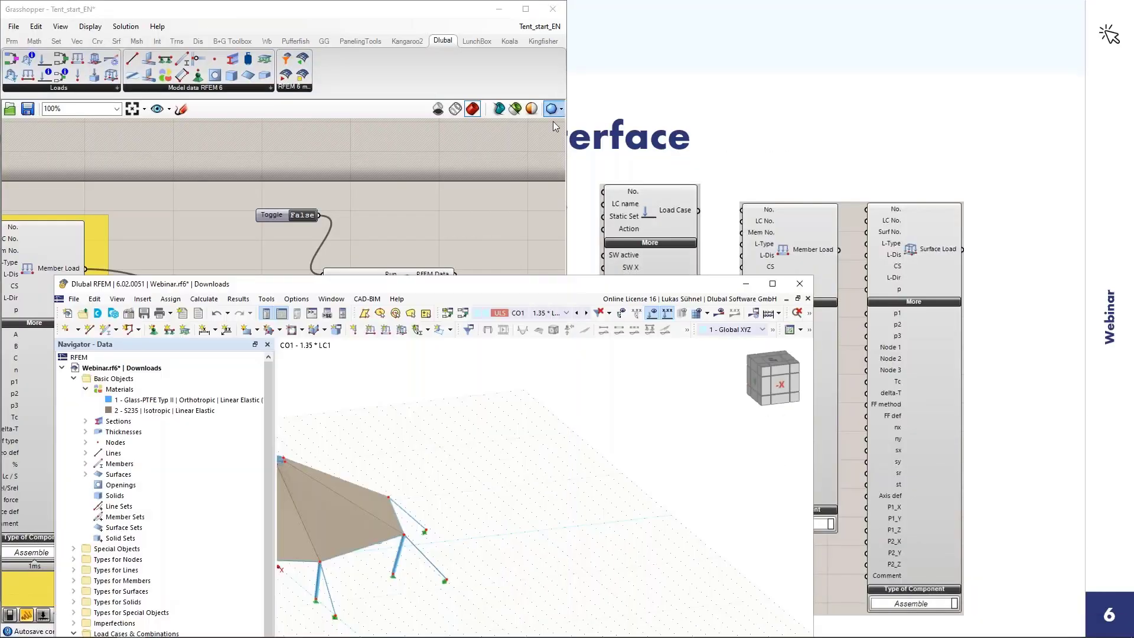
pyautogui.moveTo(498, 294); pyautogui.dragTo(1133, 271)
pyautogui.scroll(-3, 945, 198)
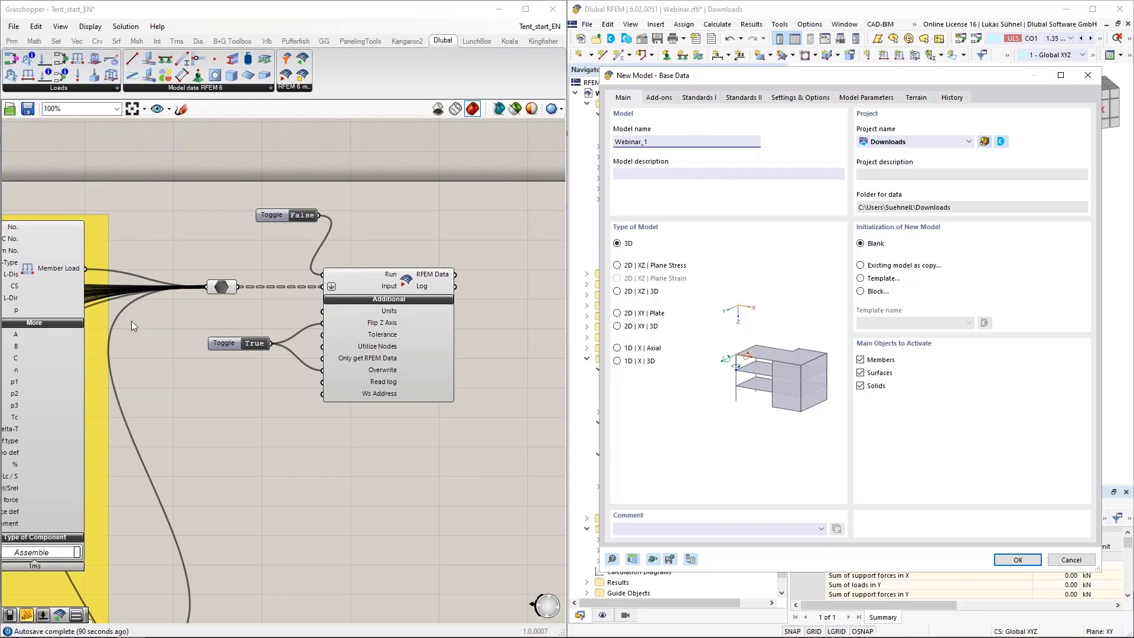
# Create the new RFEM model Webinar_1 with the Form-Finding add-on activated
pyautogui.click(660, 98)
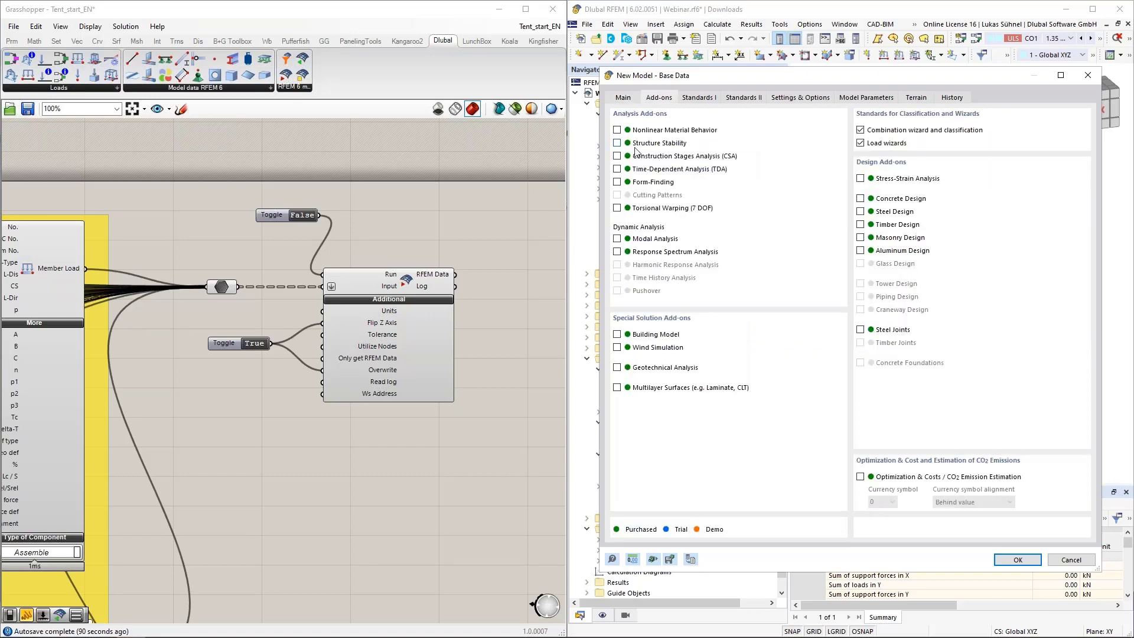
pyautogui.click(630, 181)
pyautogui.click(1022, 563)
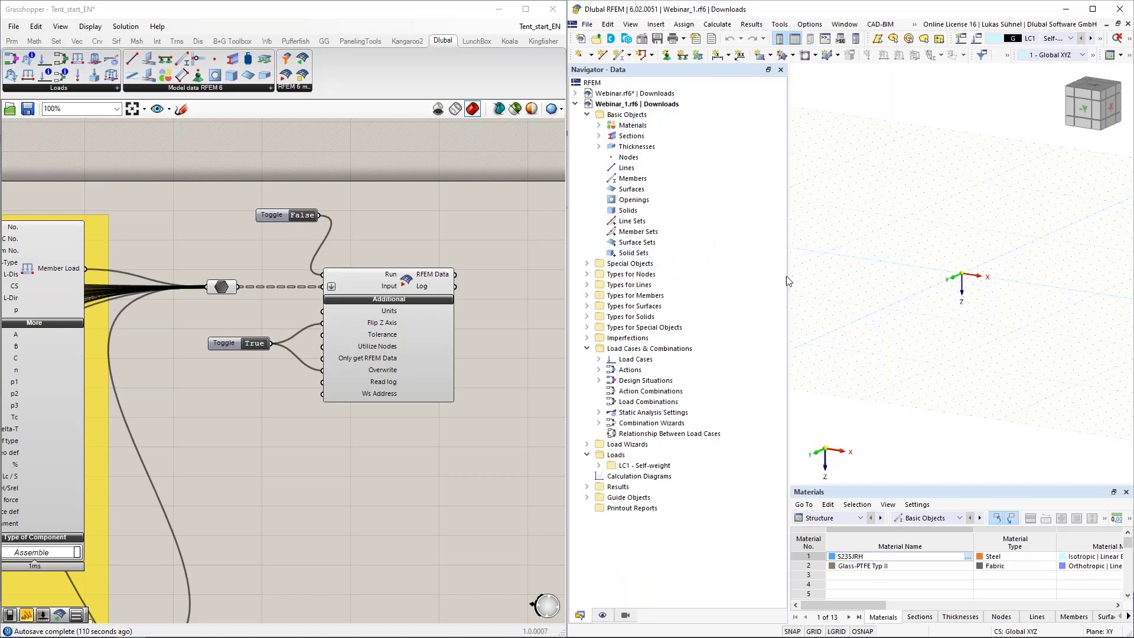
# Set the Run toggle to True to transfer the tent to RFEM, and reset it to False
pyautogui.scroll(5, 490, 282)
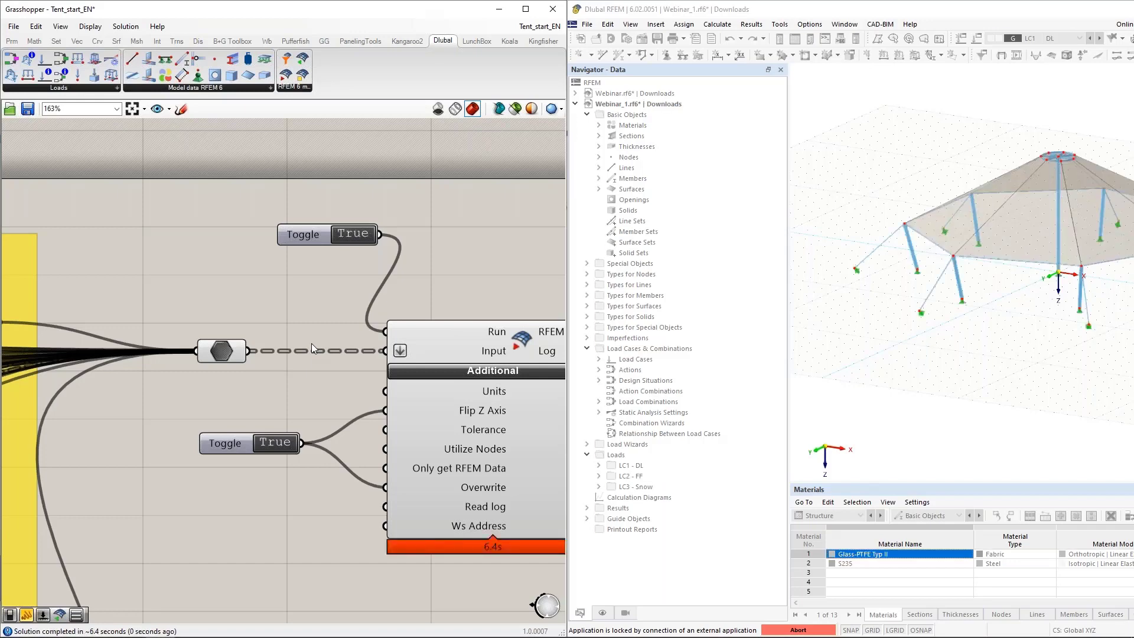
pyautogui.doubleClick(363, 242)
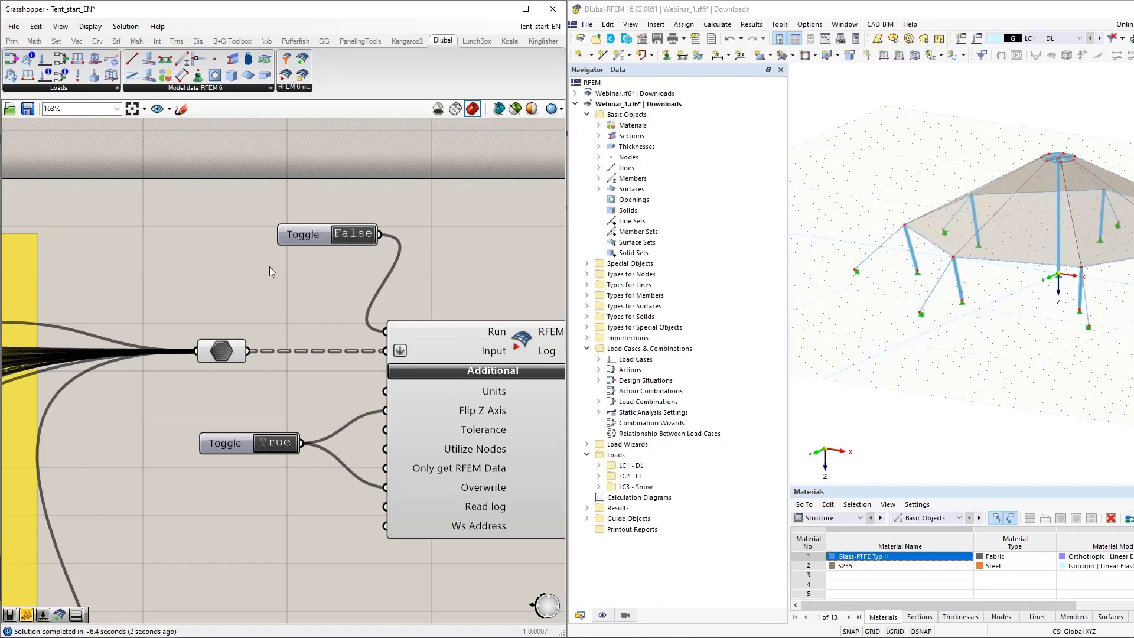
pyautogui.scroll(-2, 268, 265)
# Detach the RFEM window from its half of the screen and maximize it
pyautogui.moveTo(756, 13); pyautogui.dragTo(645, 156)
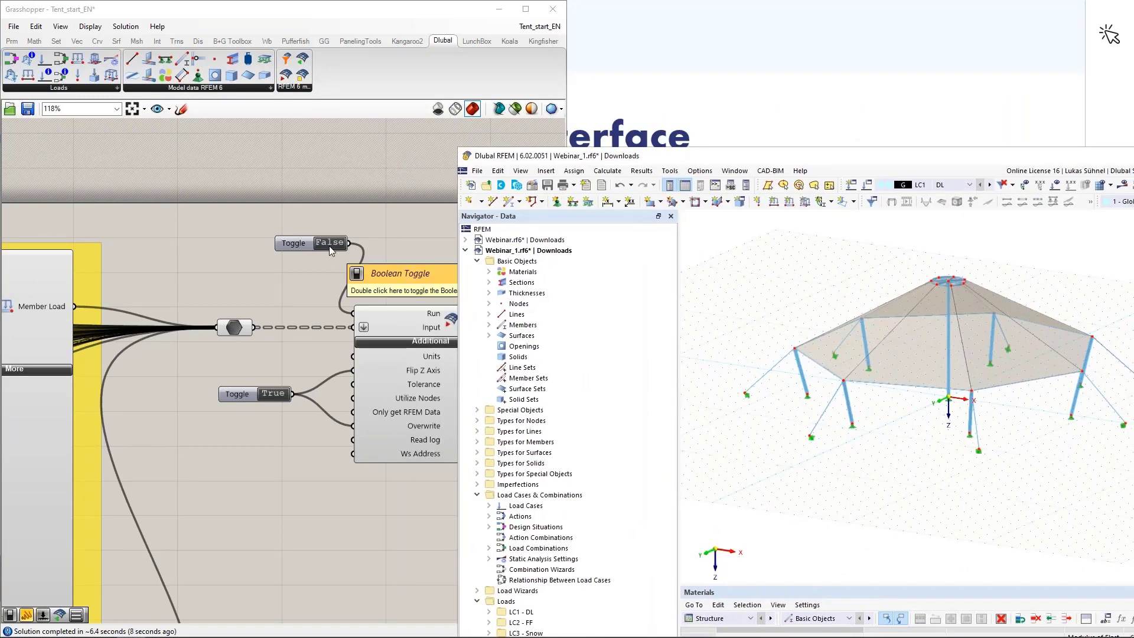
pyautogui.scroll(-2, 369, 254)
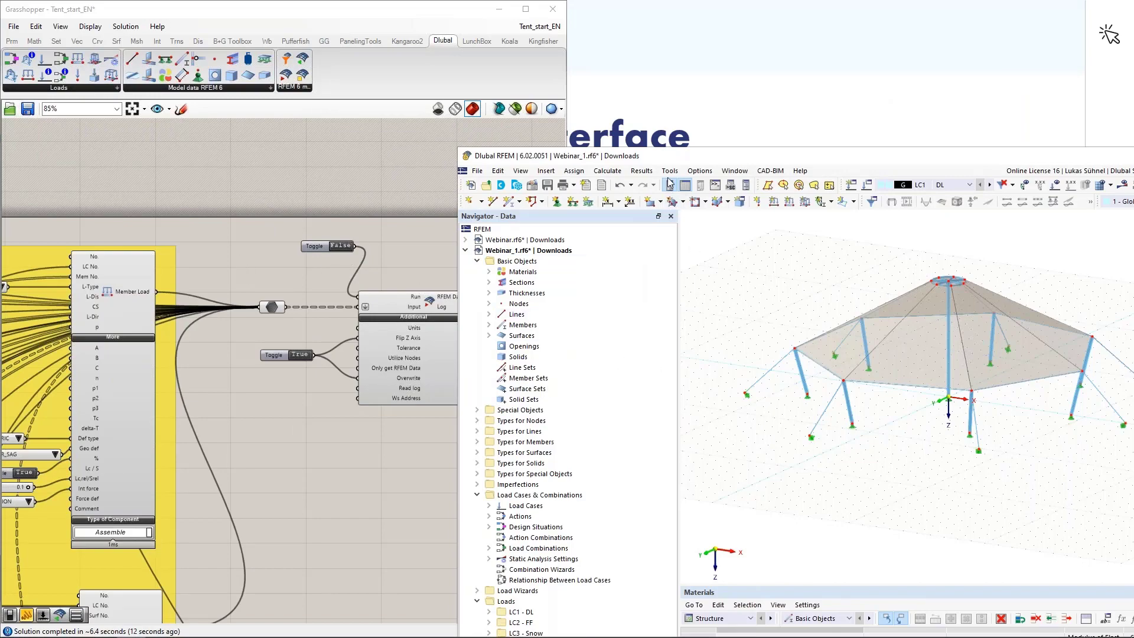
pyautogui.doubleClick(661, 155)
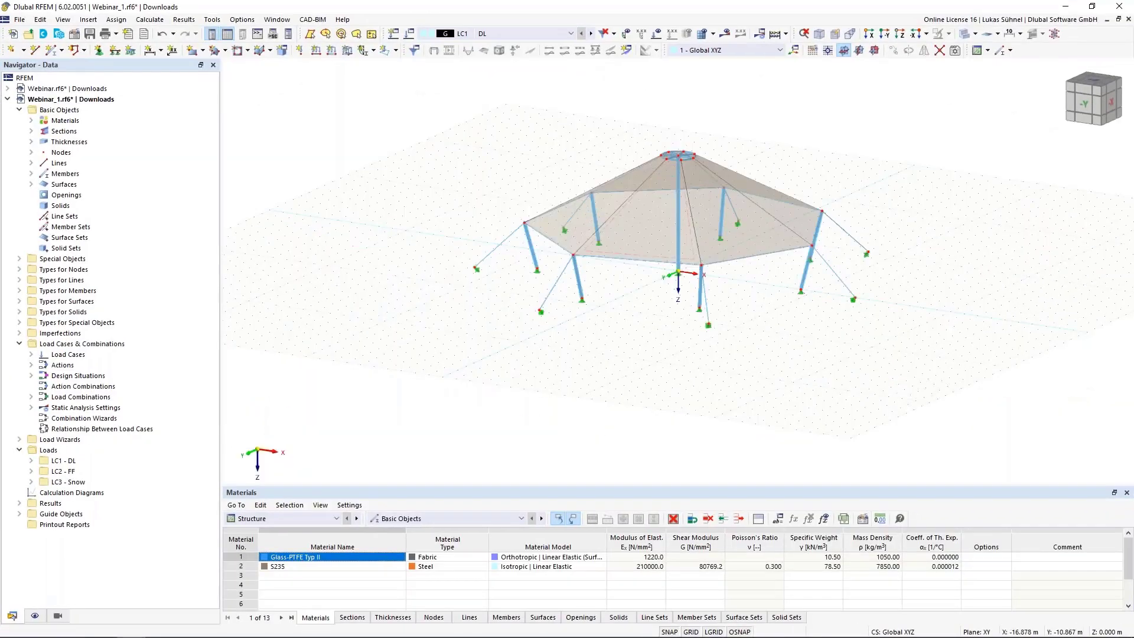
# Examine the transferred tent model and the orientation of the nodal supports at the guy cable anchors
pyautogui.keyDown('ctrl'); pyautogui.moveTo(465, 261); pyautogui.dragTo(488, 294, button='middle'); pyautogui.keyUp('ctrl')
pyautogui.scroll(3, 569, 358)
pyautogui.moveTo(587, 385); pyautogui.dragTo(553, 397, button='middle')
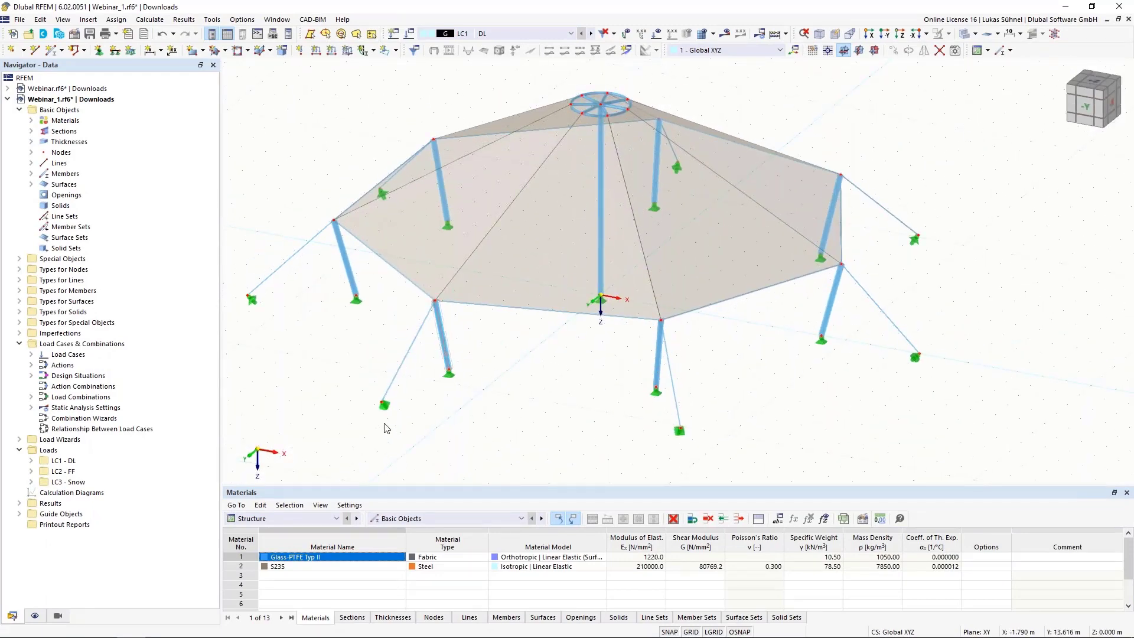
pyautogui.scroll(-2, 389, 429)
pyautogui.keyDown('ctrl'); pyautogui.moveTo(416, 435); pyautogui.dragTo(480, 452, button='middle'); pyautogui.keyUp('ctrl')
pyautogui.scroll(5, 502, 461)
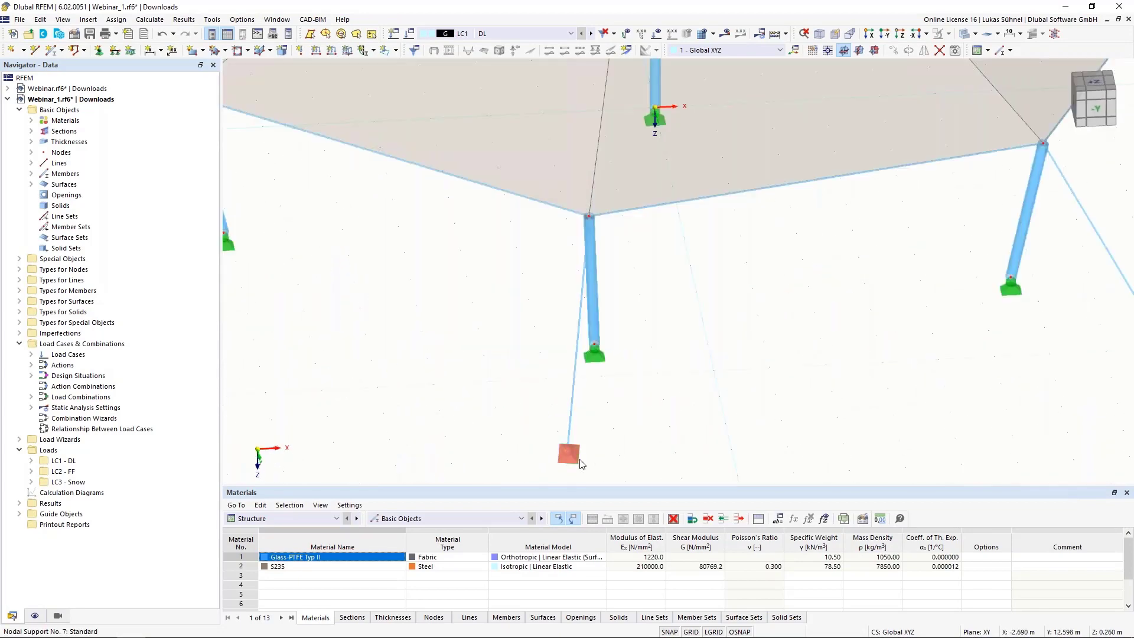
pyautogui.scroll(1, 603, 461)
pyautogui.scroll(2, 609, 465)
pyautogui.keyDown('ctrl'); pyautogui.moveTo(622, 455); pyautogui.dragTo(833, 446, button='middle'); pyautogui.keyUp('ctrl')
pyautogui.scroll(-5, 833, 446)
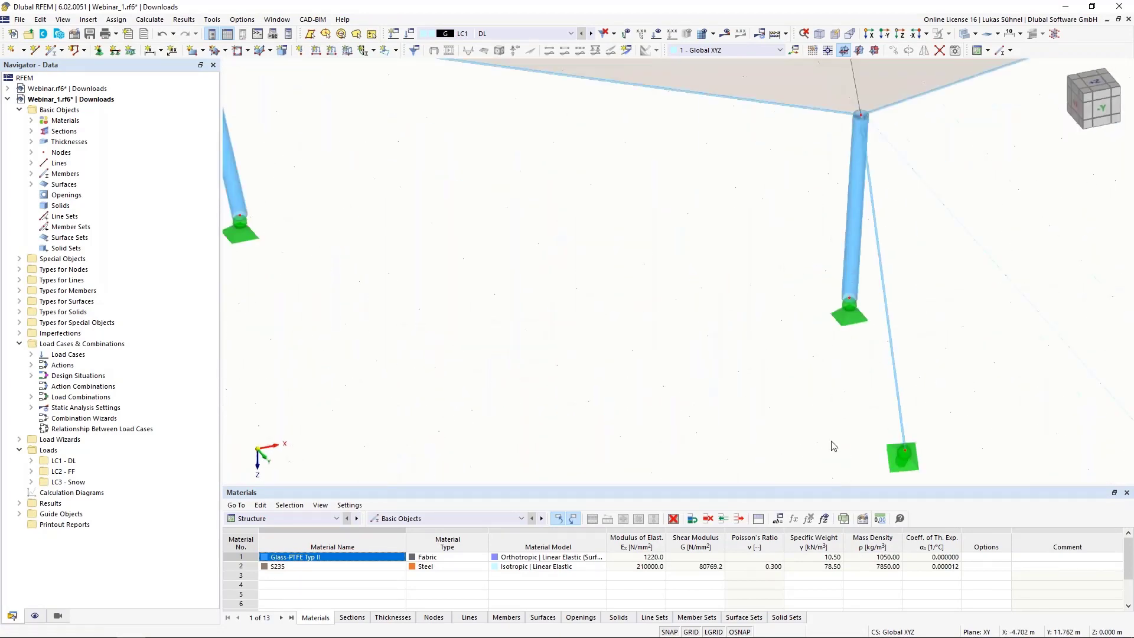
pyautogui.keyDown('ctrl'); pyautogui.moveTo(474, 408); pyautogui.dragTo(708, 426, button='middle'); pyautogui.keyUp('ctrl')
pyautogui.moveTo(754, 468); pyautogui.dragTo(674, 405, button='middle')
pyautogui.scroll(3, 675, 405)
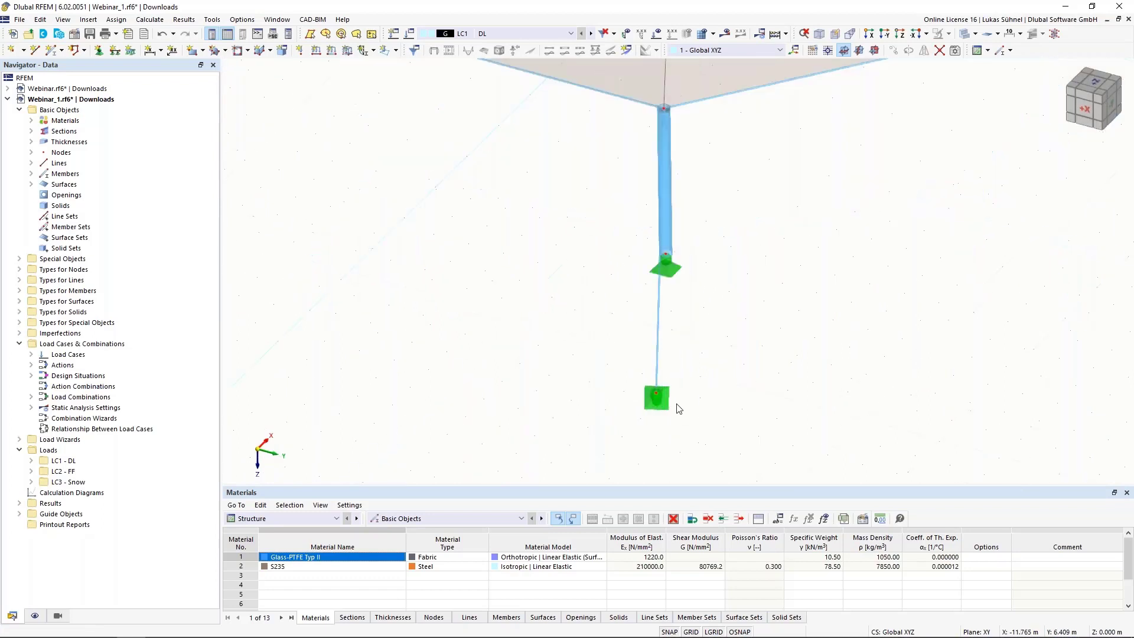
pyautogui.scroll(1, 668, 404)
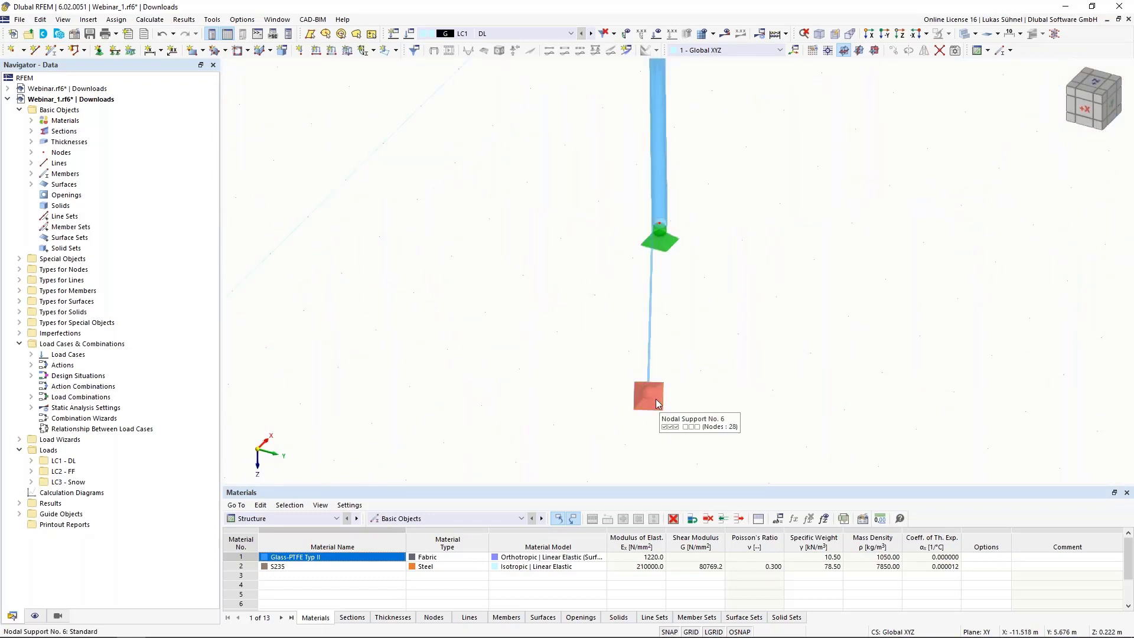
# Turn on the axis systems of the nodal supports and check their directions around the tent
pyautogui.rightClick(658, 404)
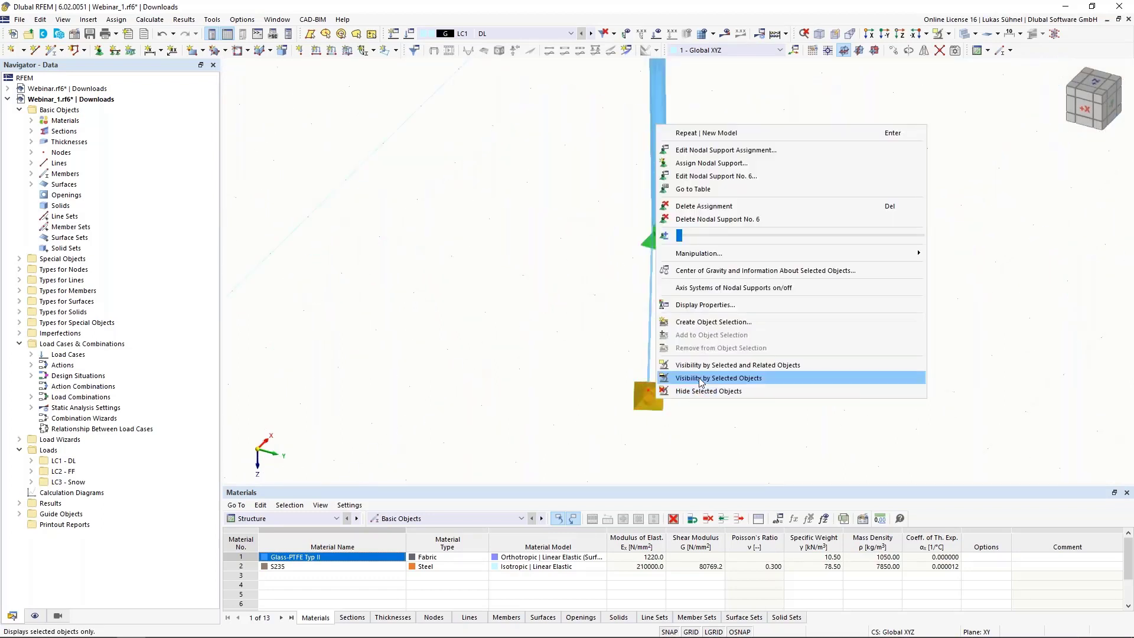
pyautogui.click(697, 291)
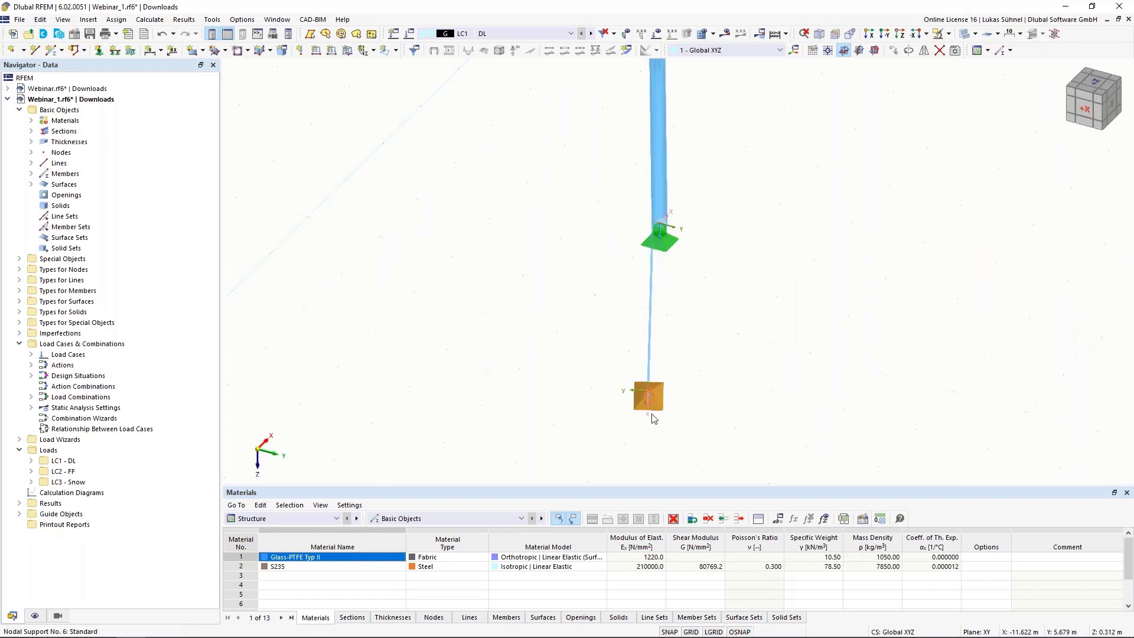
pyautogui.click(721, 351)
pyautogui.scroll(-3, 748, 359)
pyautogui.keyDown('ctrl'); pyautogui.moveTo(703, 289); pyautogui.dragTo(418, 232, button='middle'); pyautogui.keyUp('ctrl')
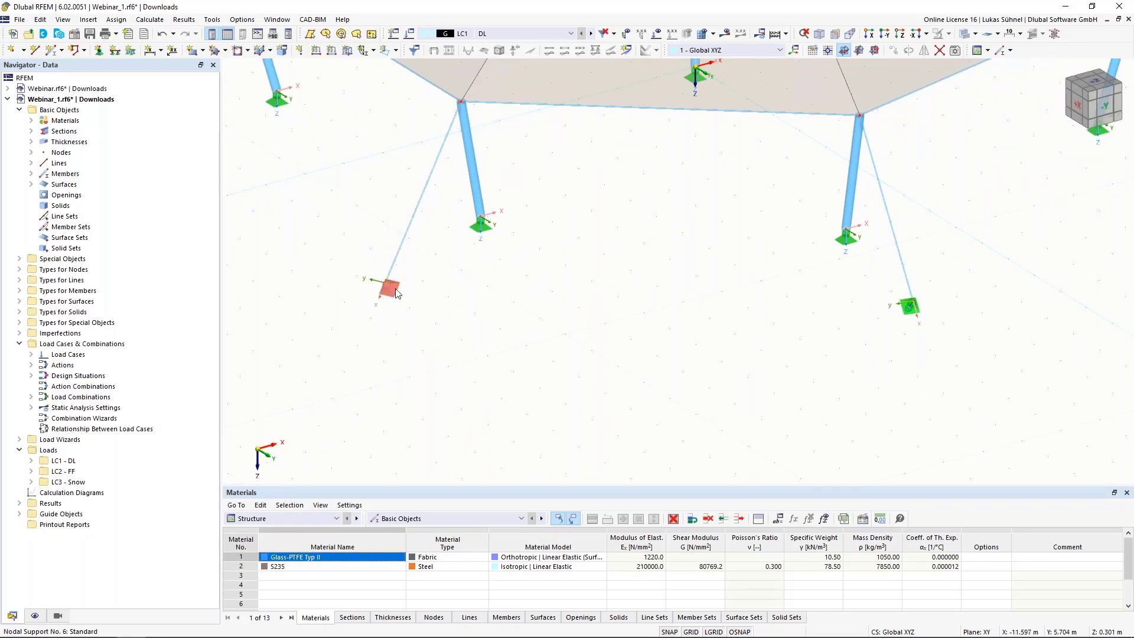
pyautogui.scroll(-5, 400, 397)
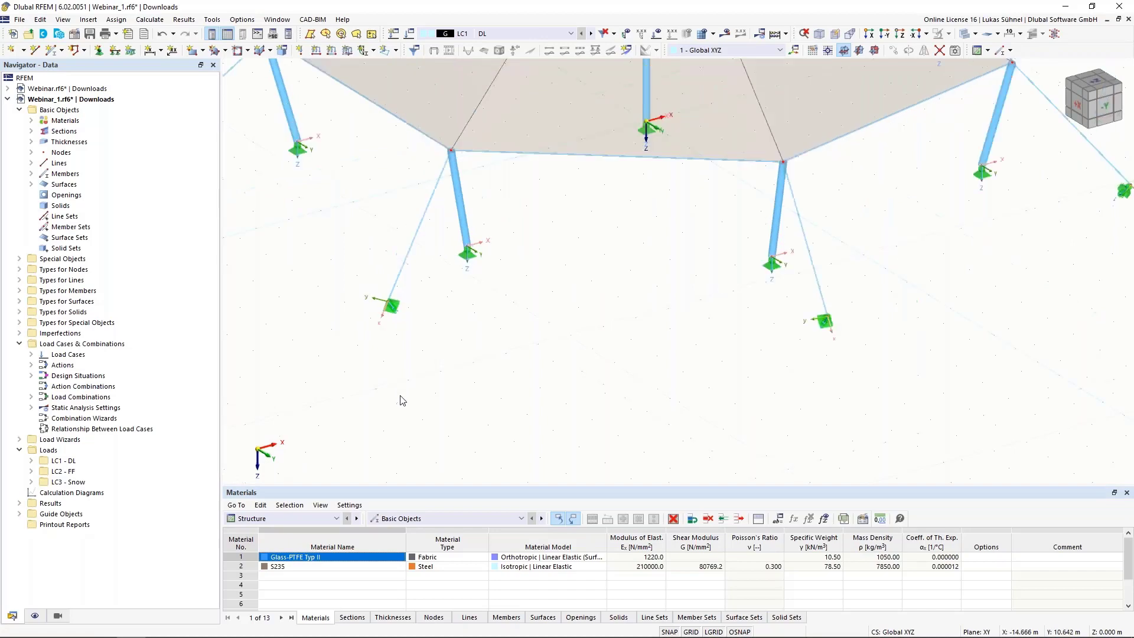
pyautogui.moveTo(526, 359); pyautogui.dragTo(526, 383, button='middle')
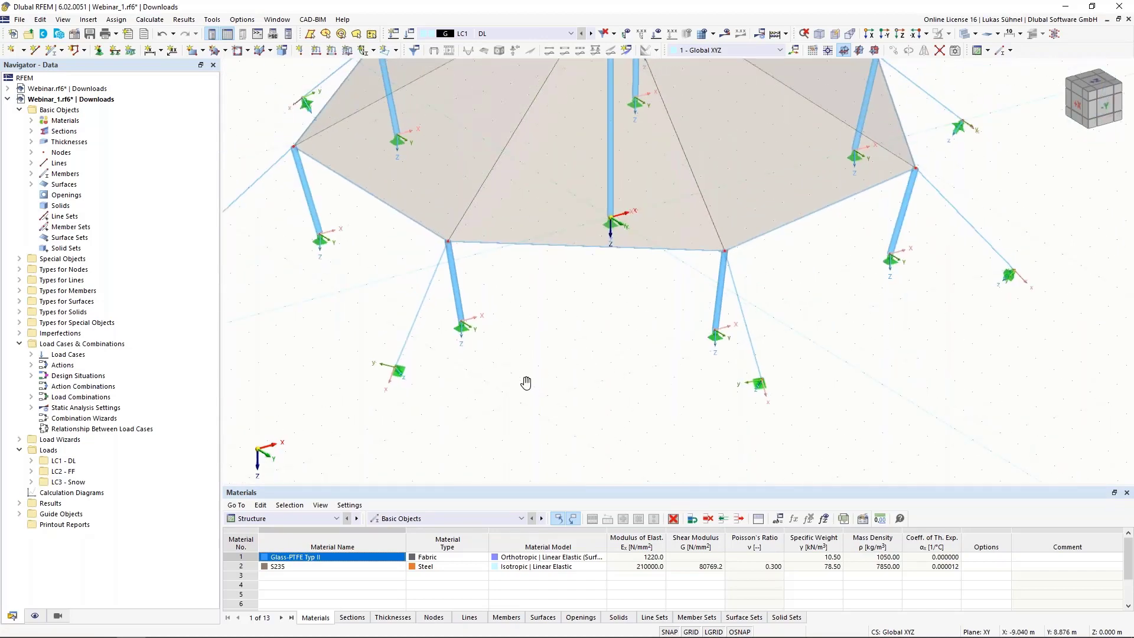
pyautogui.moveTo(520, 343); pyautogui.dragTo(513, 451, button='middle')
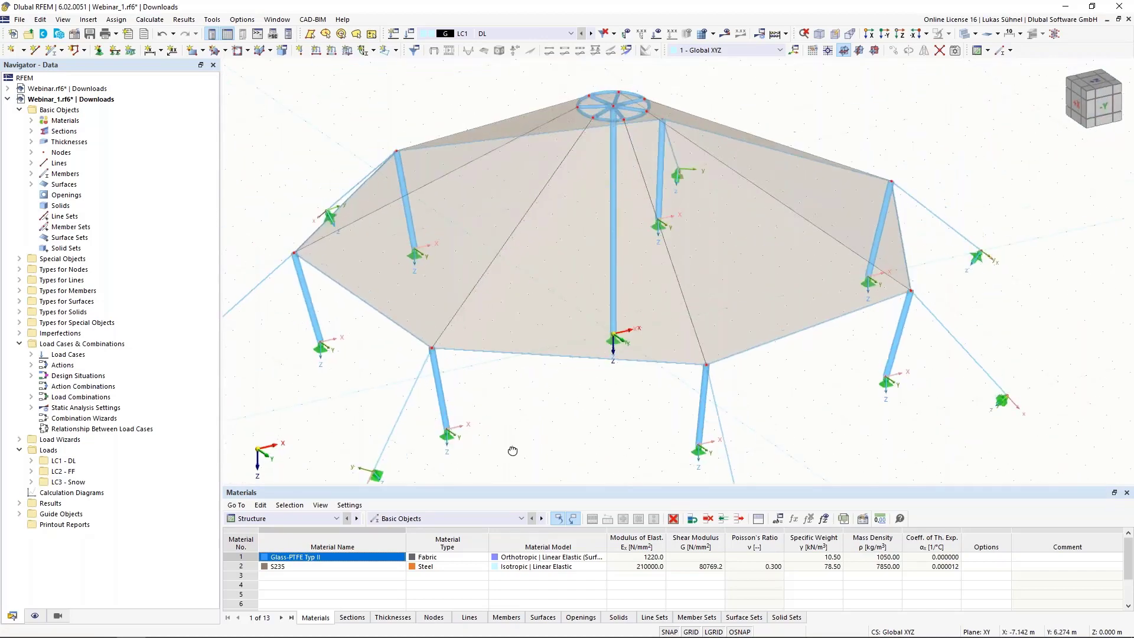
pyautogui.scroll(-3, 513, 450)
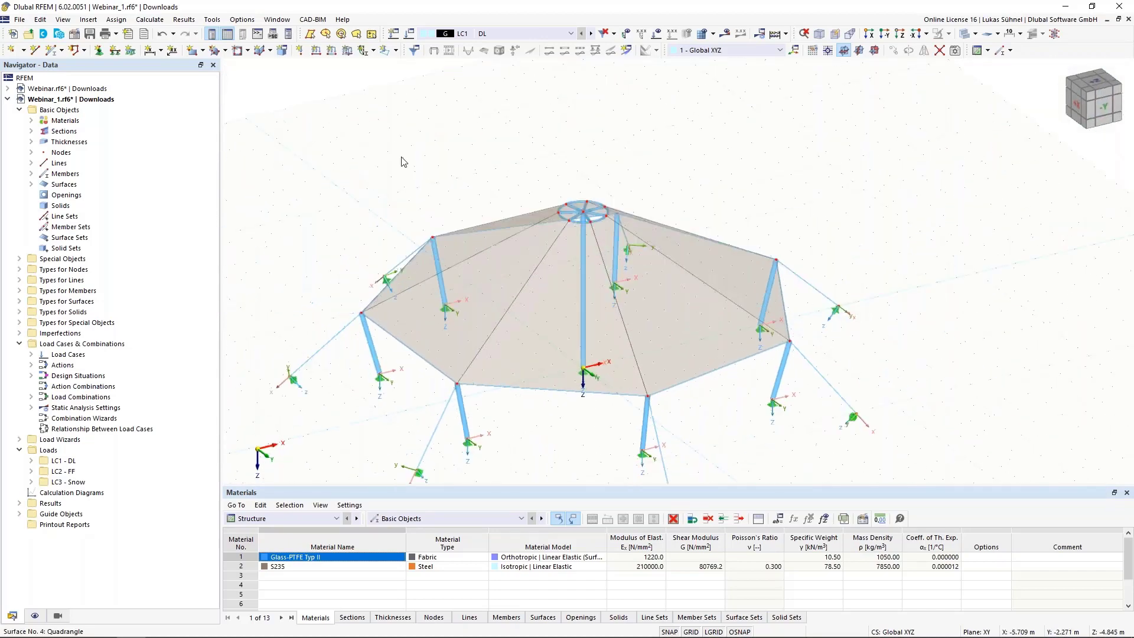
# Expand the Materials and Sections of Webinar_1 to check what was transferred
pyautogui.click(33, 121)
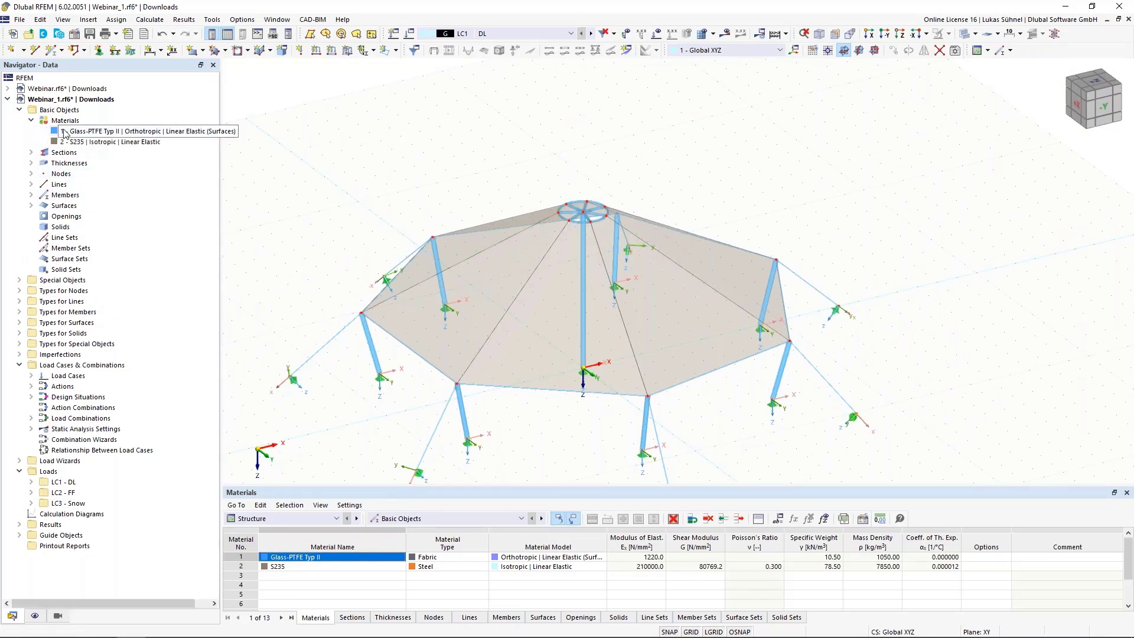
pyautogui.click(31, 153)
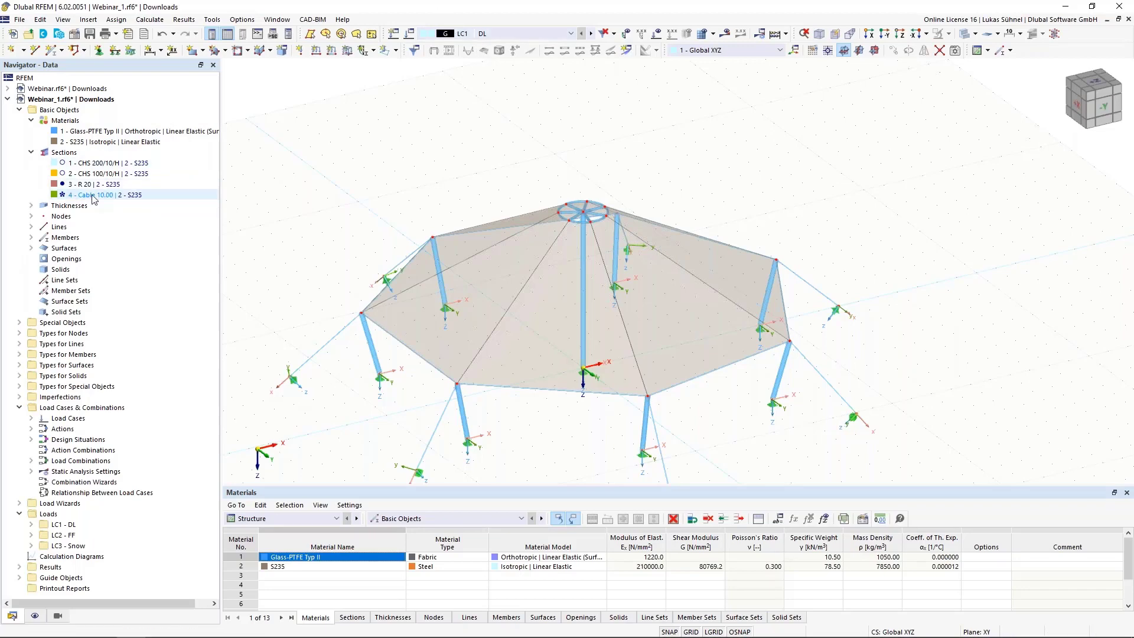
# Switch to Grasshopper and connect the Section component no. 4 to the Sec Start input of the TYPE_CABLE Member component
pyautogui.click(159, 628)
pyautogui.scroll(-9, 477, 374)
pyautogui.scroll(9, 339, 439)
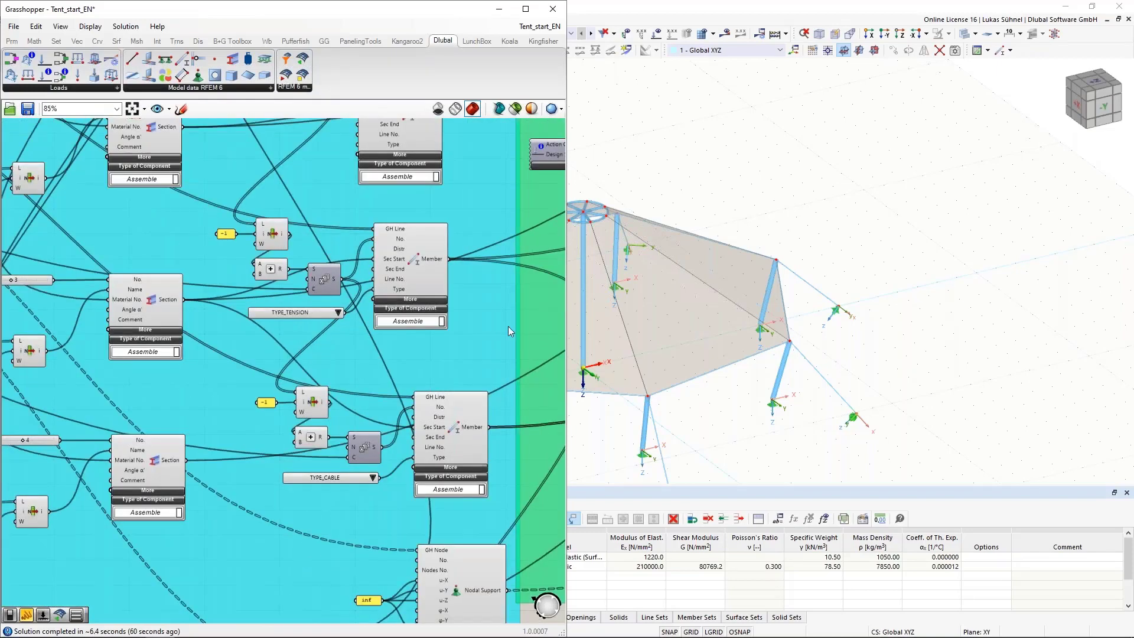
pyautogui.click(443, 415)
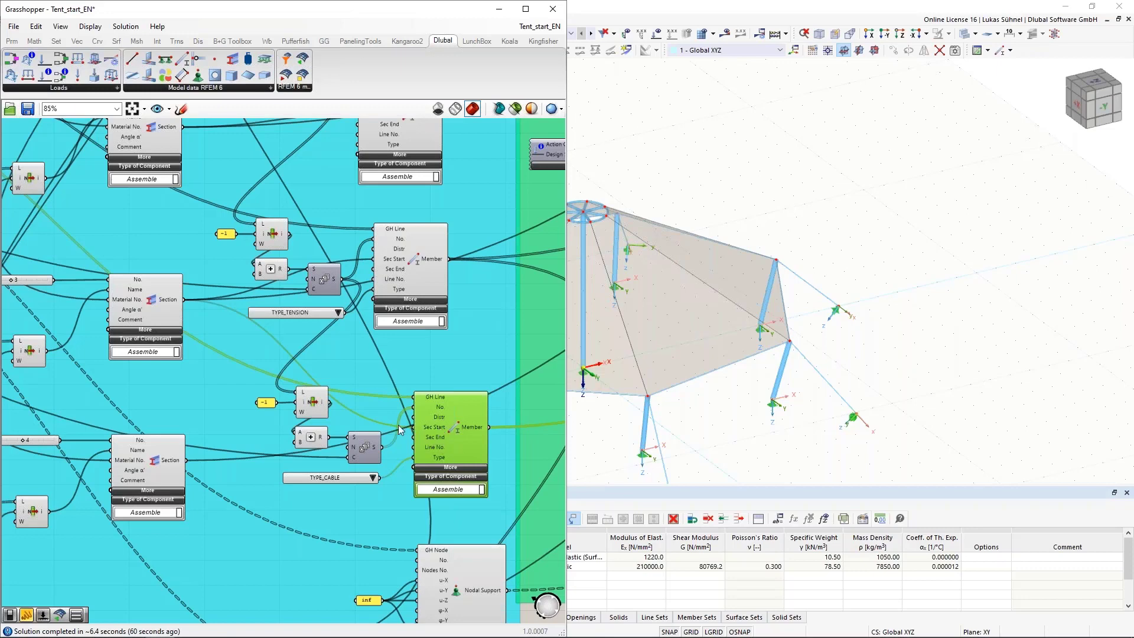
pyautogui.moveTo(212, 341); pyautogui.dragTo(222, 337, button='right')
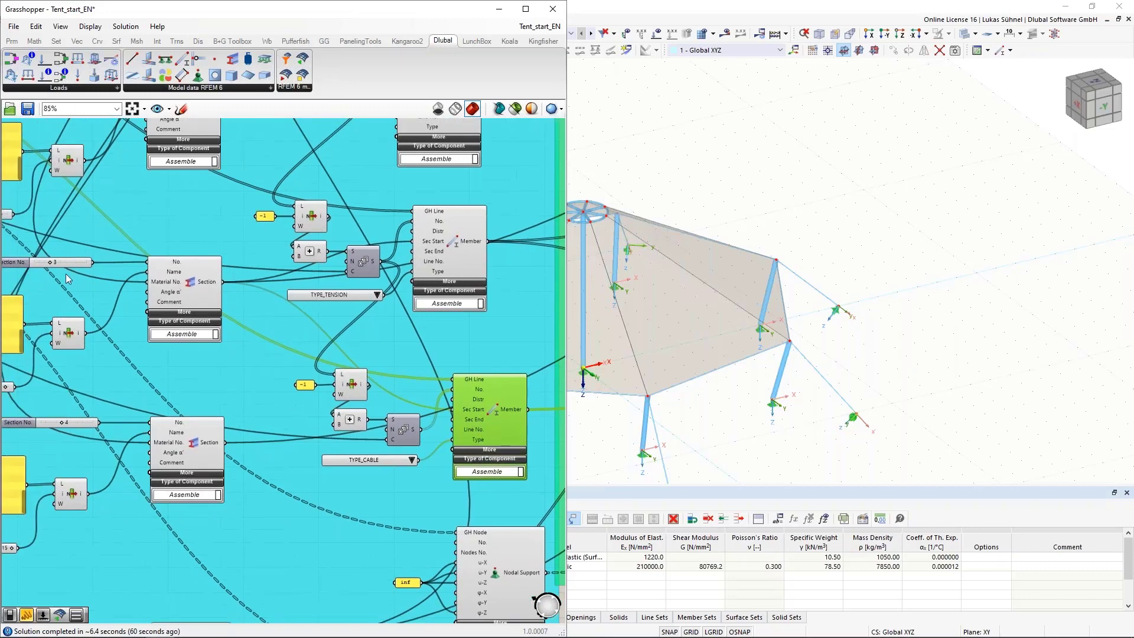
pyautogui.moveTo(286, 339); pyautogui.dragTo(317, 329, button='right')
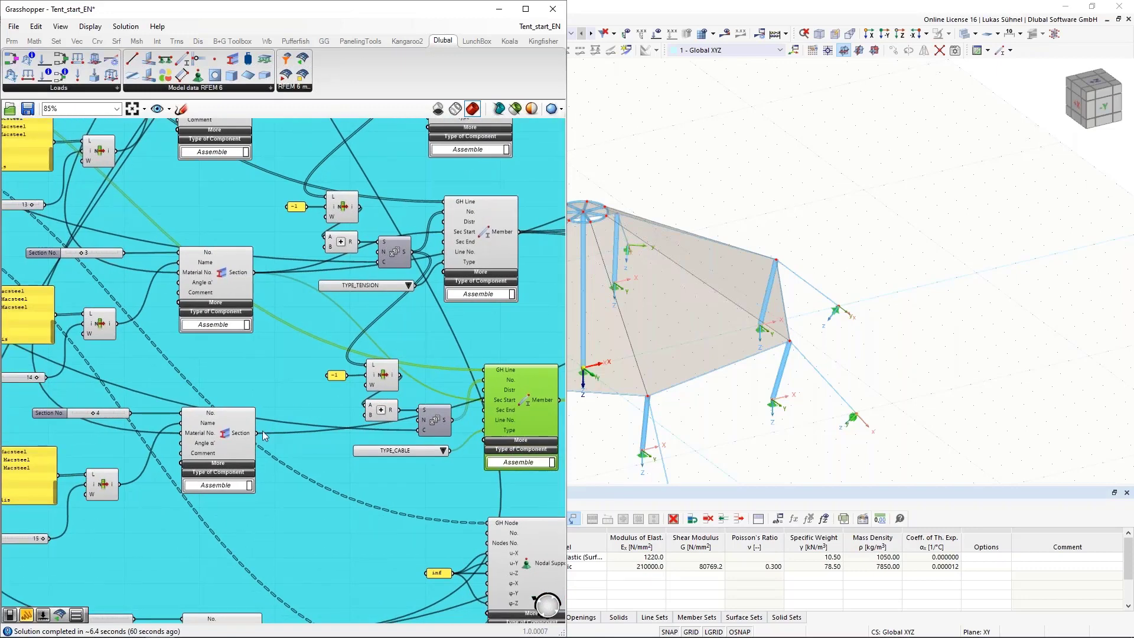
pyautogui.moveTo(257, 433); pyautogui.dragTo(485, 401)
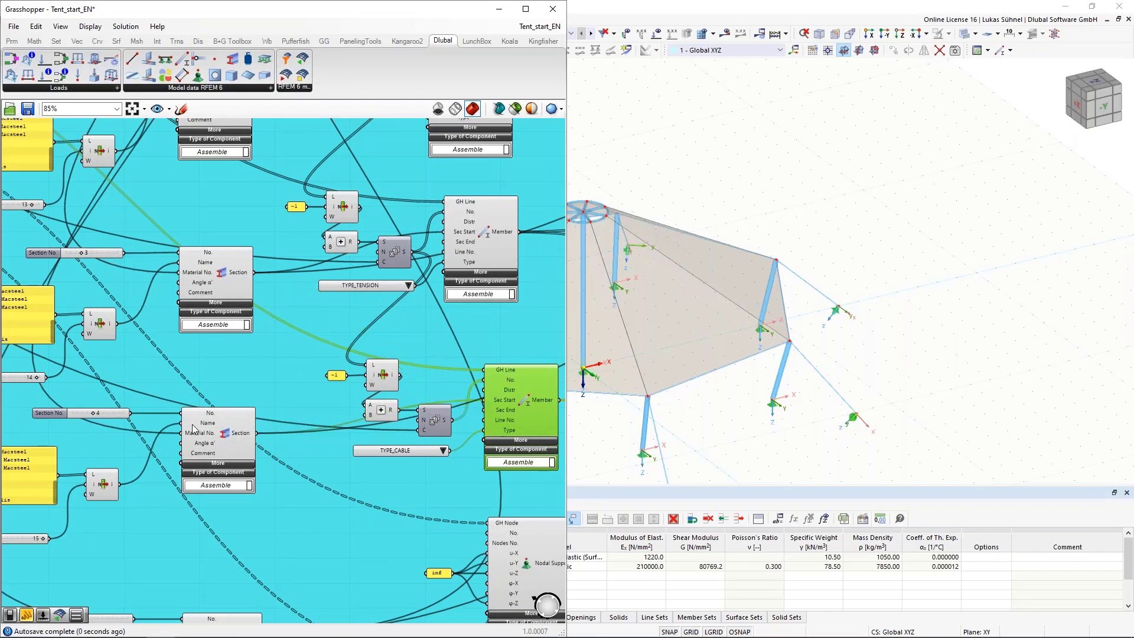
# Run the RFEM export again by setting the toggle on its Run input to True
pyautogui.scroll(-5, 308, 371)
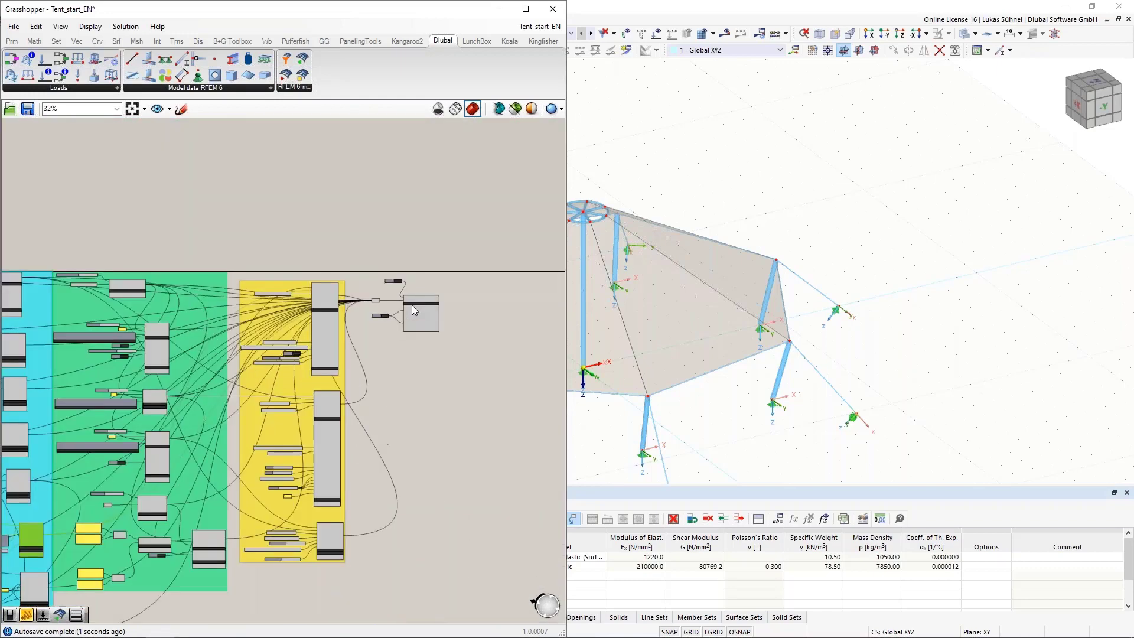
pyautogui.scroll(6, 412, 305)
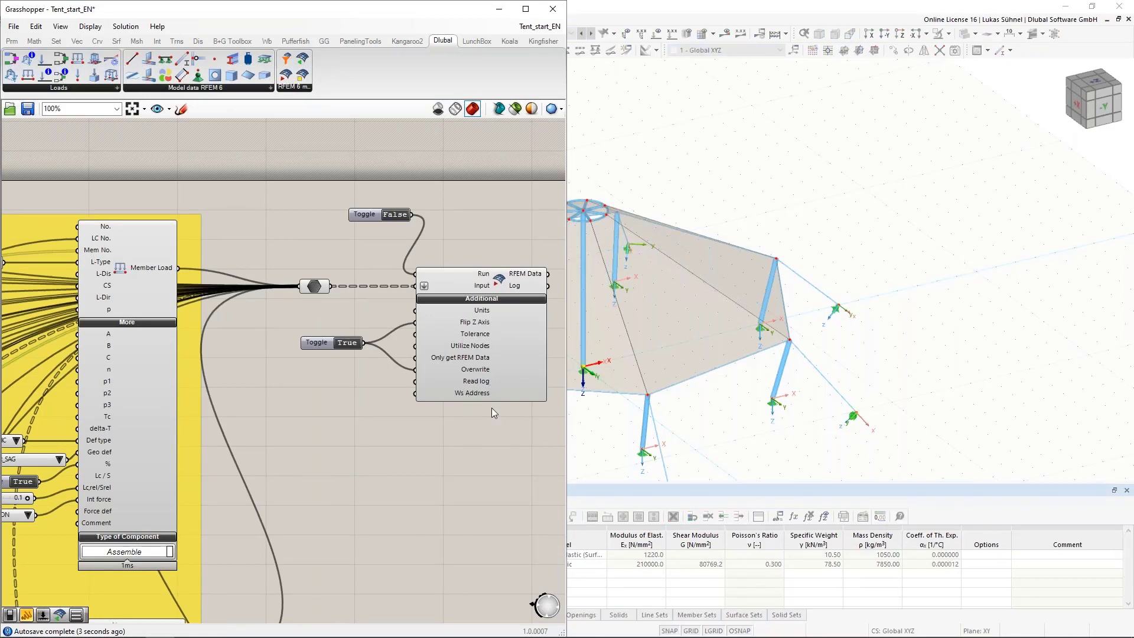
pyautogui.doubleClick(397, 216)
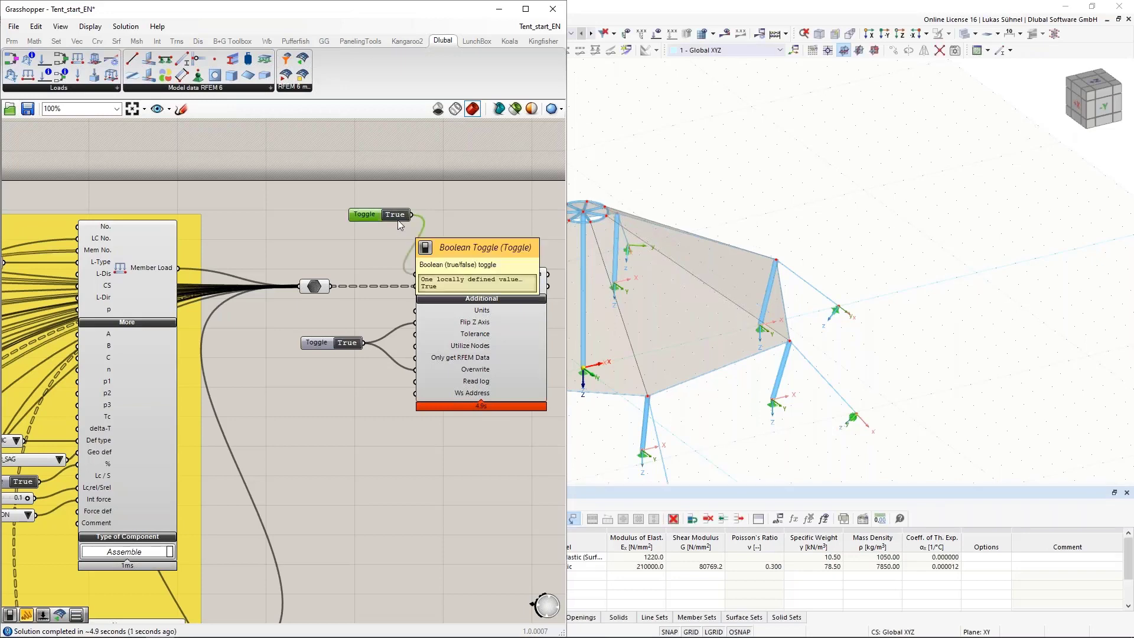
# Switch to RFEM, highlight the members that use the Cable 10.00 section, and turn off the axis systems of the nodal supports
pyautogui.click(827, 185)
pyautogui.click(83, 195)
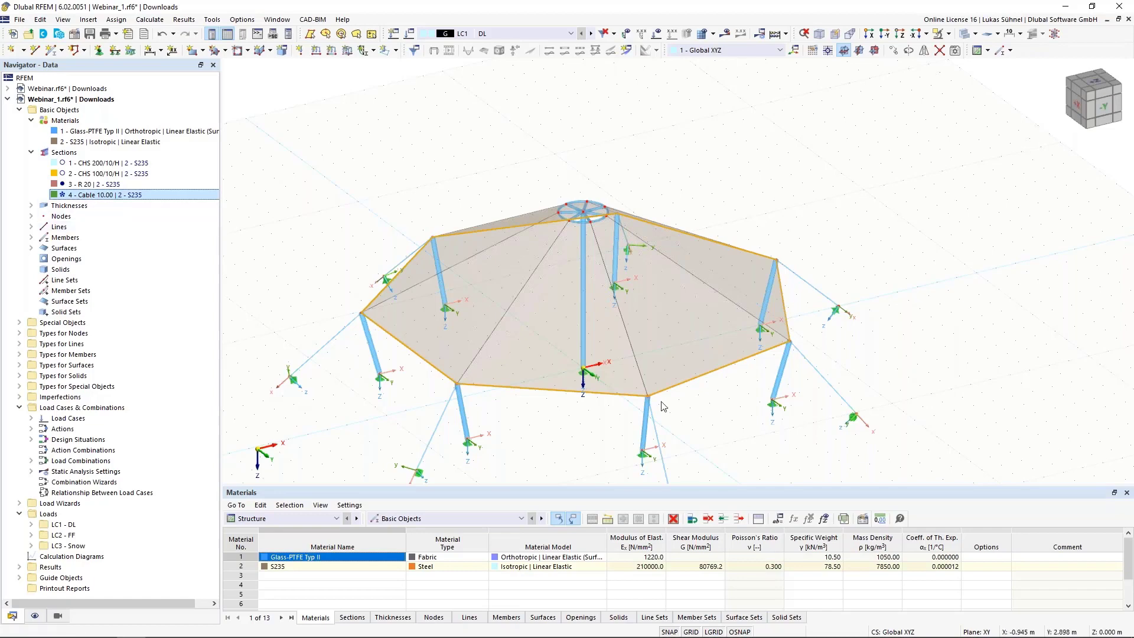
pyautogui.click(546, 457)
pyautogui.moveTo(546, 457); pyautogui.dragTo(542, 394, button='middle')
pyautogui.rightClick(410, 396)
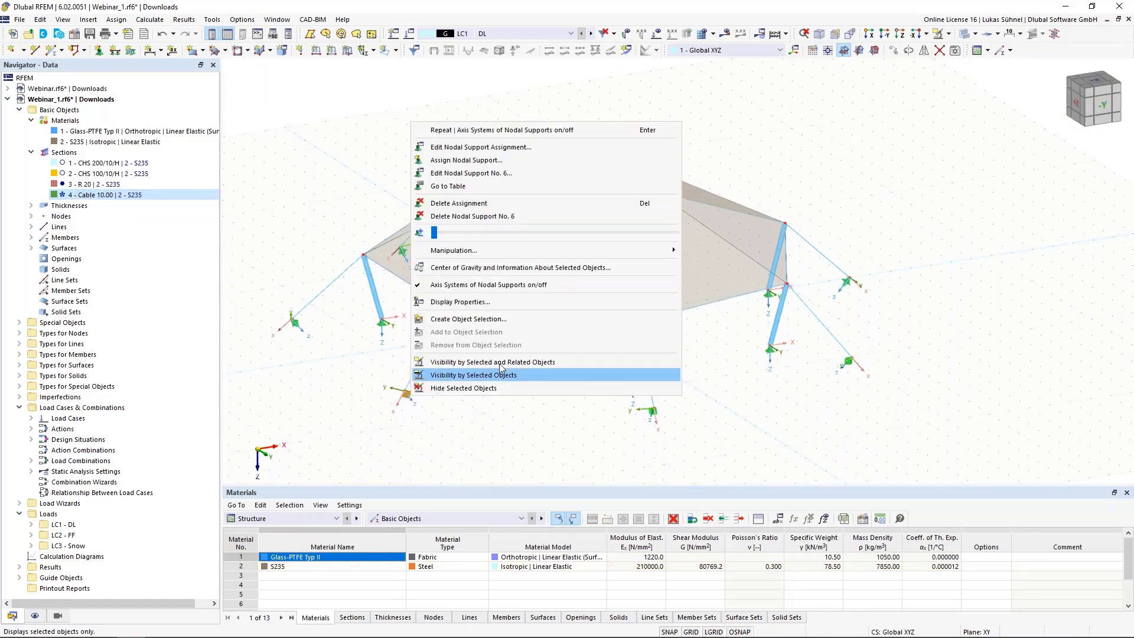
pyautogui.click(473, 285)
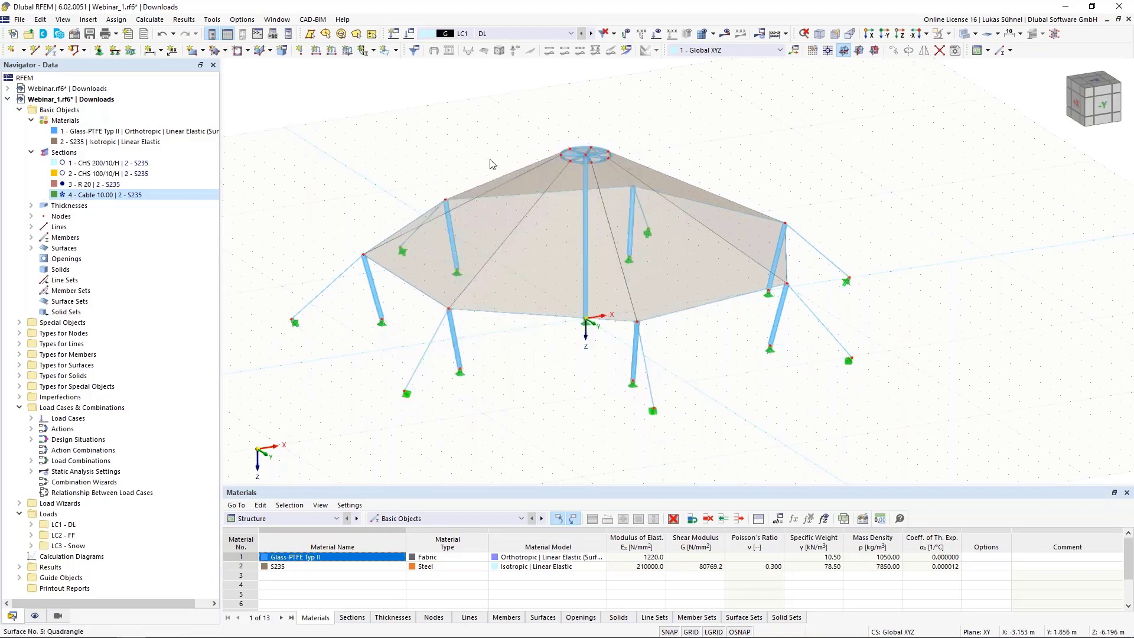
# Check the properties of the transferred uniform Glass-PTFE Typ II thickness without changing them
pyautogui.doubleClick(59, 205)
pyautogui.click(79, 216)
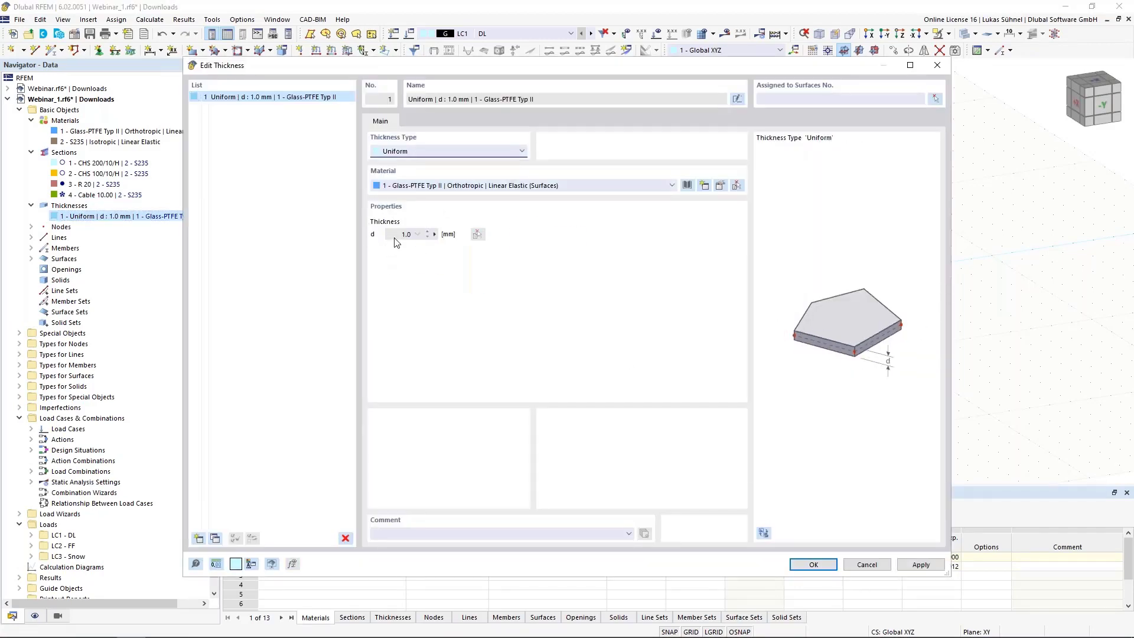
pyautogui.click(813, 564)
pyautogui.keyDown('ctrl'); pyautogui.moveTo(532, 366); pyautogui.dragTo(506, 243, button='middle'); pyautogui.keyUp('ctrl')
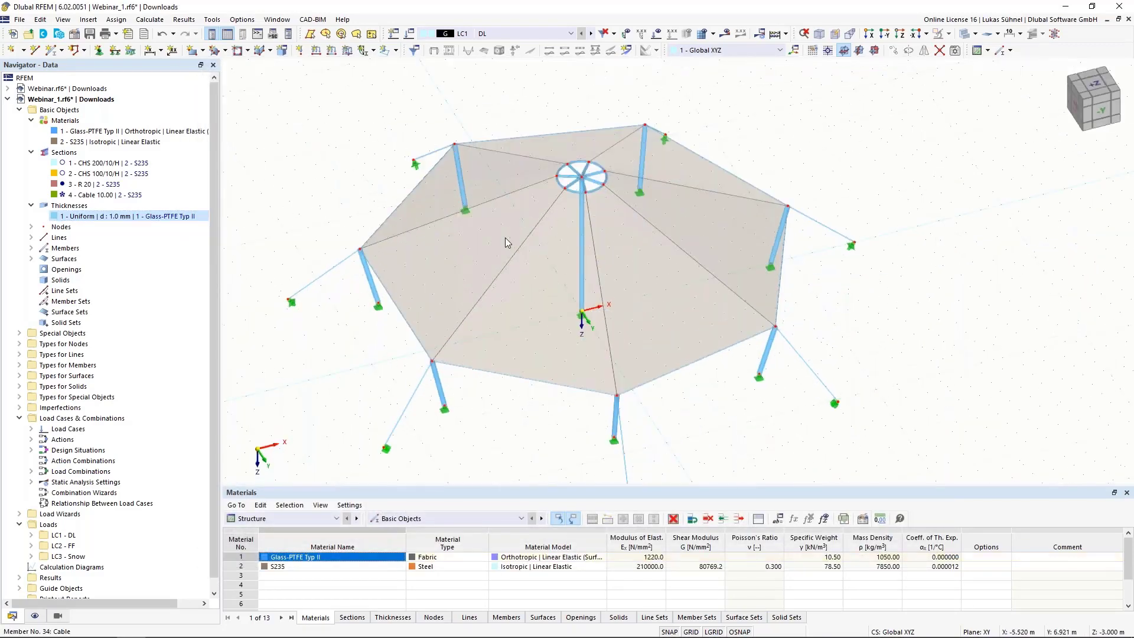
# Activate load case LC2 FF and display its form-finding loads on the tent
pyautogui.click(520, 33)
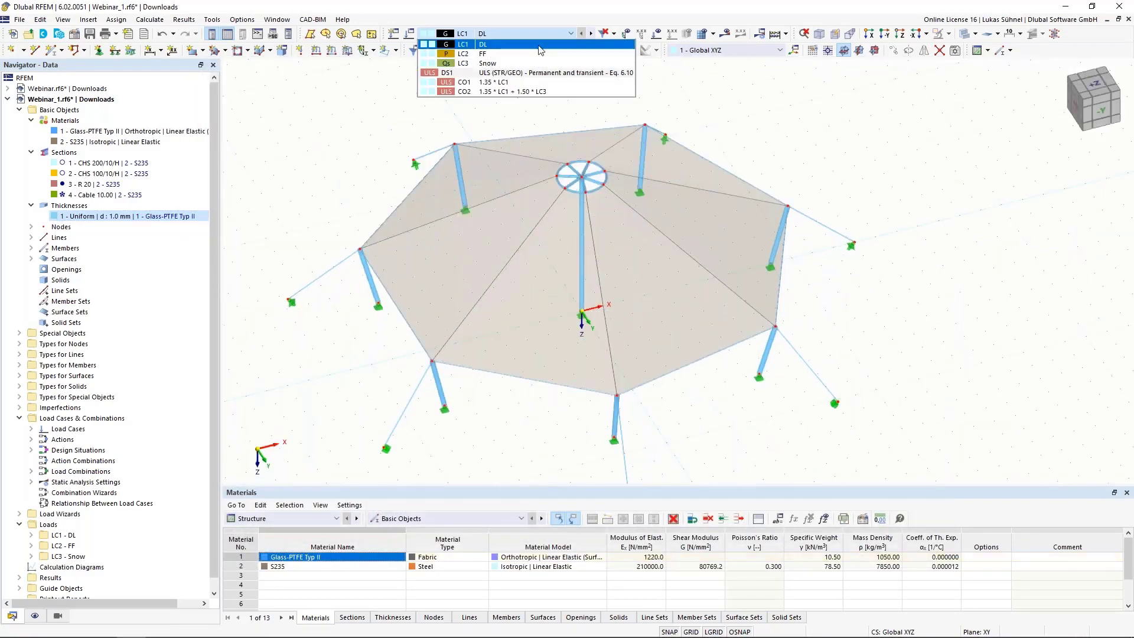
pyautogui.click(591, 33)
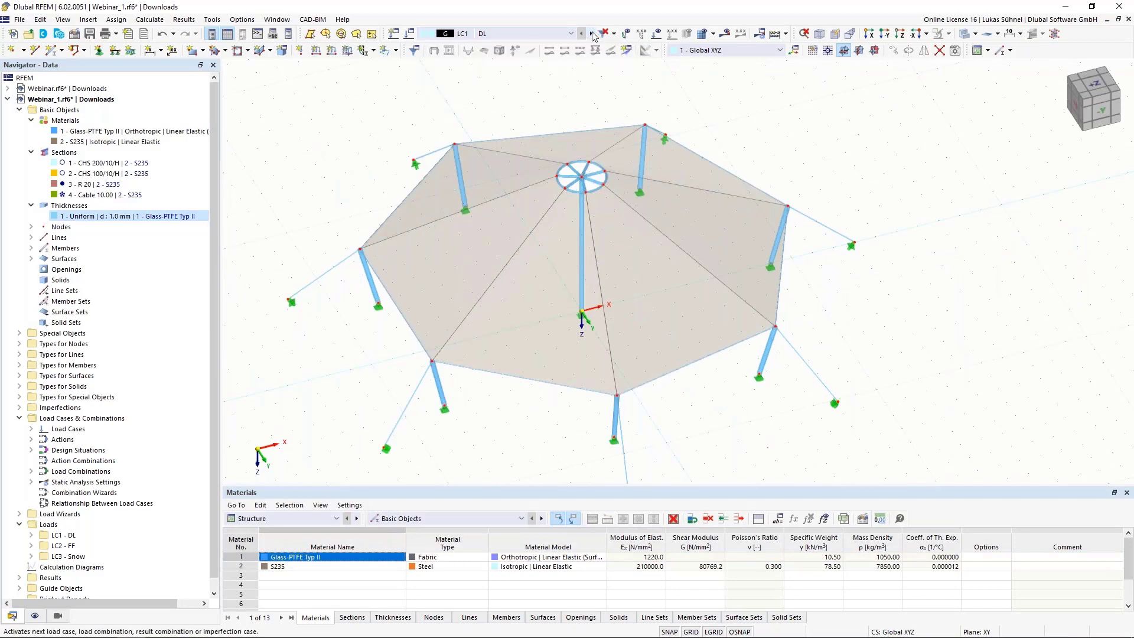
pyautogui.click(656, 34)
pyautogui.moveTo(837, 161); pyautogui.dragTo(828, 206, button='middle')
pyautogui.keyDown('ctrl'); pyautogui.moveTo(769, 176); pyautogui.dragTo(762, 204, button='middle'); pyautogui.keyUp('ctrl')
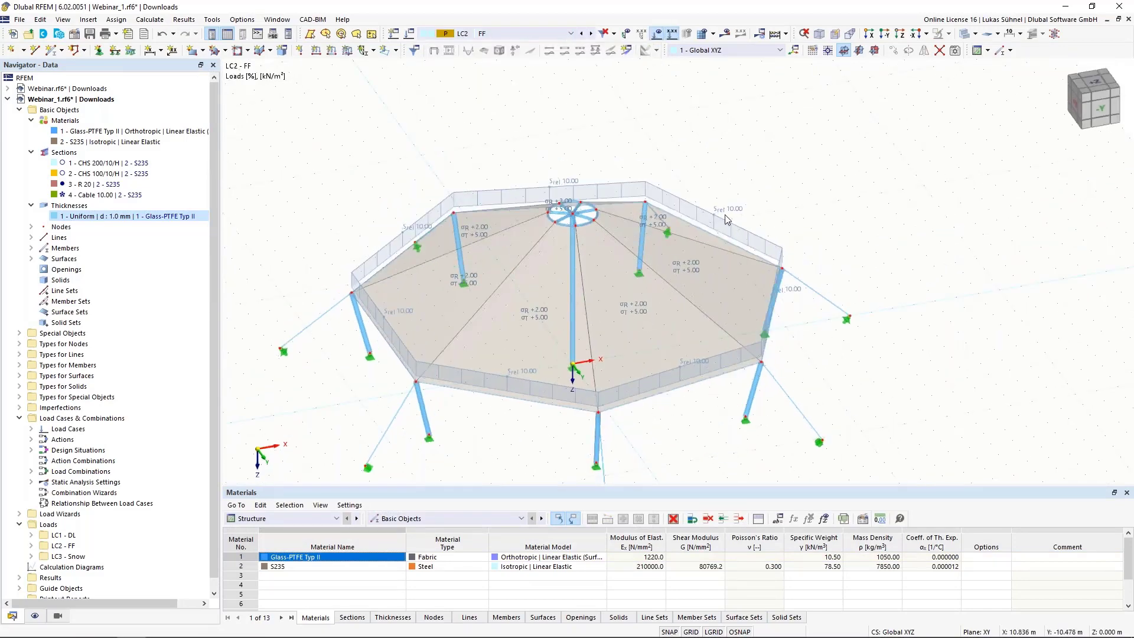
# Check the form-finding settings of an edge cable's member load and of a membrane surface load in LC2
pyautogui.doubleClick(707, 394)
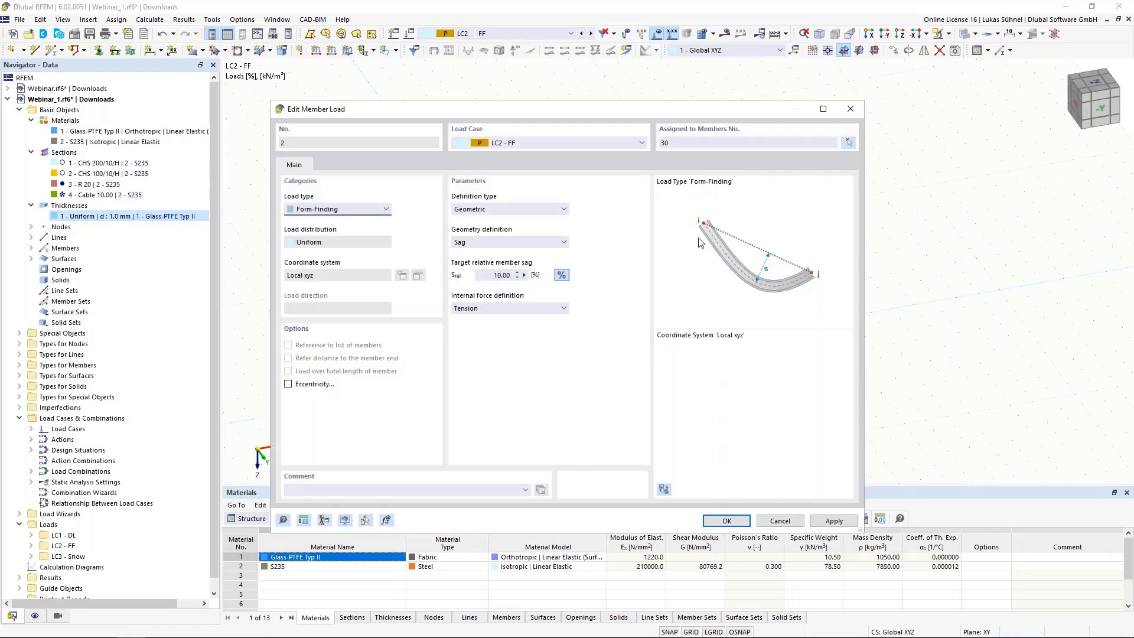
pyautogui.click(773, 520)
pyautogui.doubleClick(600, 327)
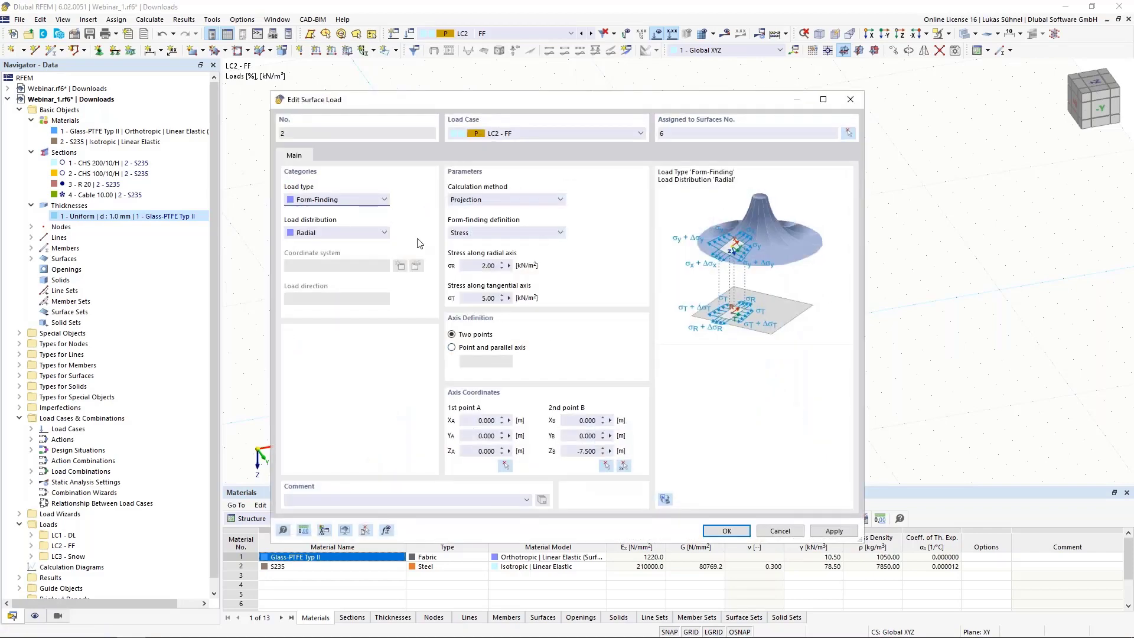
pyautogui.click(780, 531)
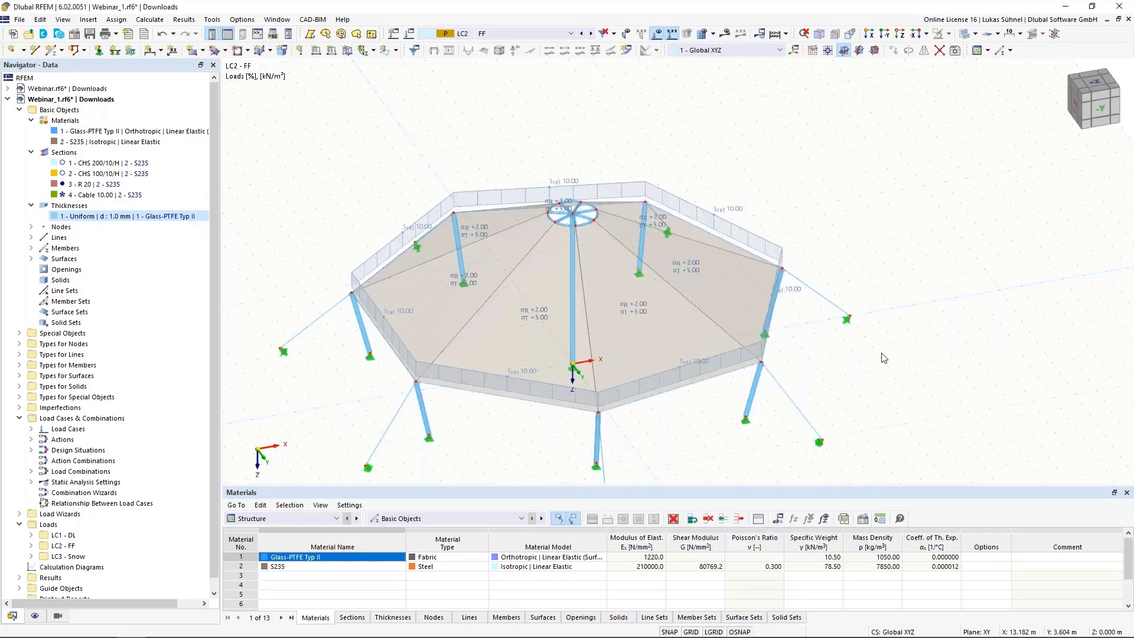
# Activate load combination CO2 (1.35 * LC1 + 1.50 * LC3), view its snow loads, and calculate the results
pyautogui.click(523, 33)
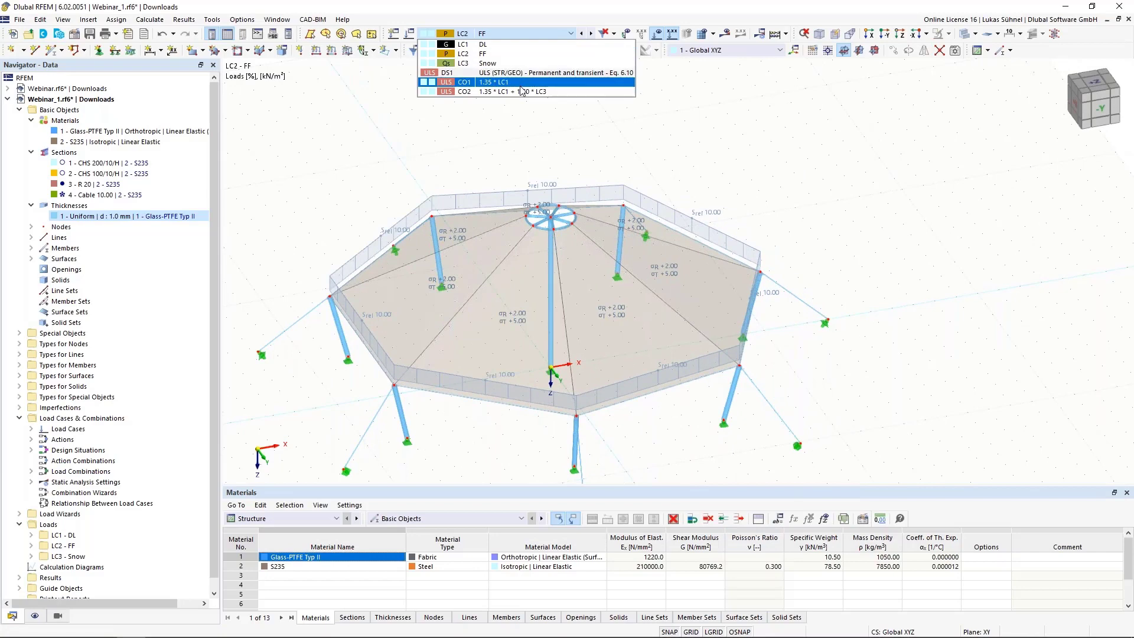
pyautogui.click(522, 92)
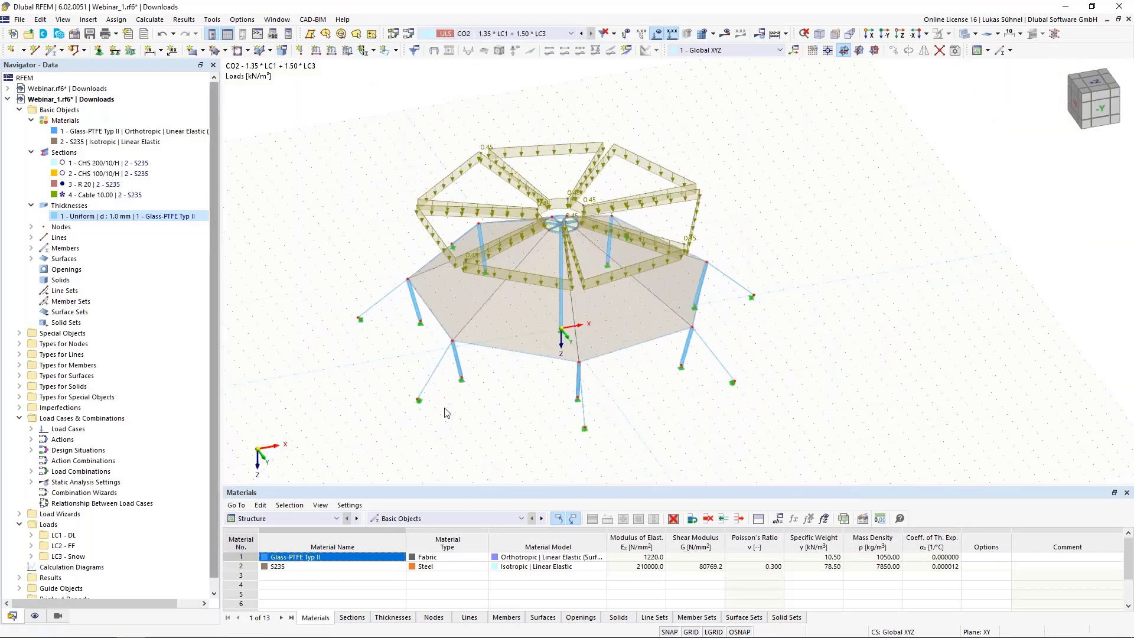
pyautogui.keyDown('ctrl'); pyautogui.moveTo(554, 429); pyautogui.dragTo(520, 417, button='middle'); pyautogui.keyUp('ctrl')
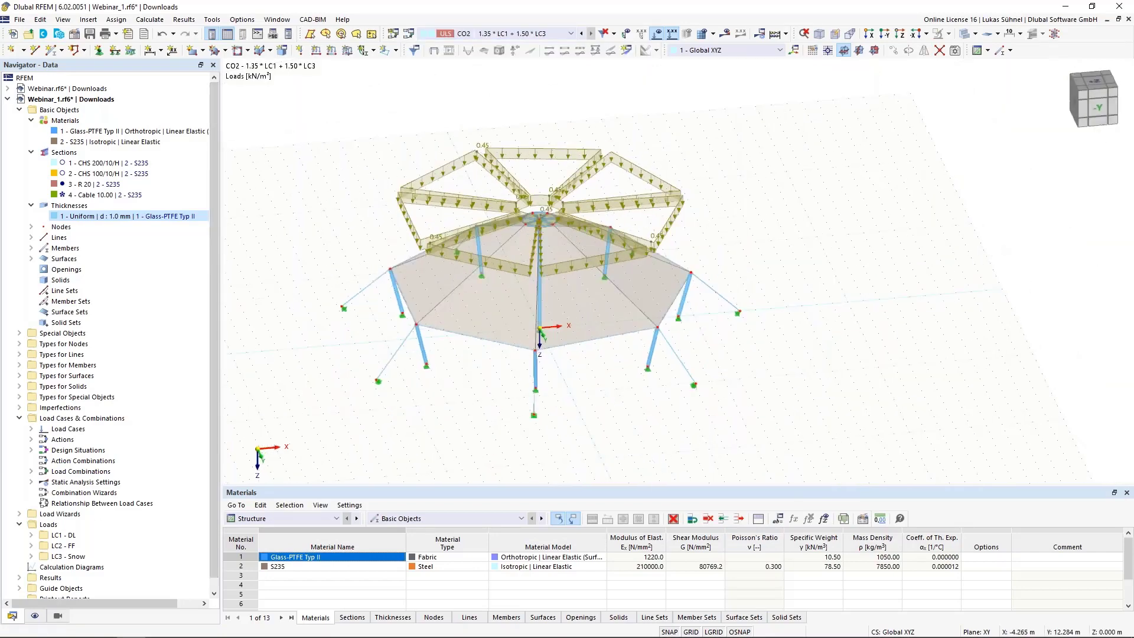
pyautogui.click(775, 34)
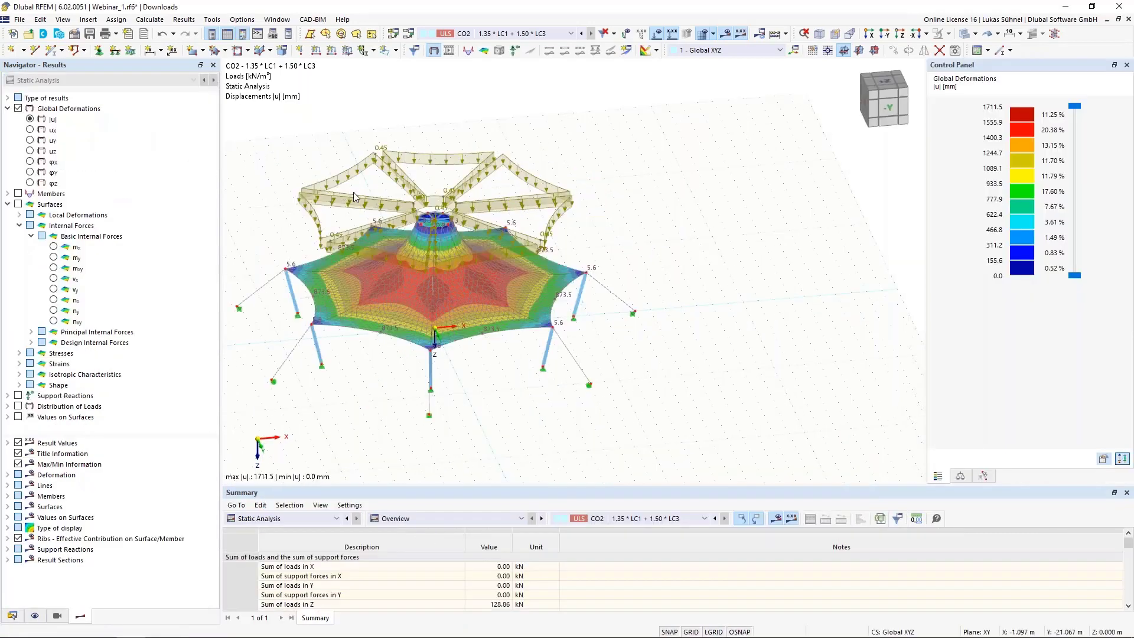
# Hide the loads and examine the global deformations of the form-found tent
pyautogui.click(657, 33)
pyautogui.moveTo(419, 176); pyautogui.dragTo(473, 190, button='middle')
pyautogui.moveTo(473, 190)
pyautogui.keyDown('ctrl'); pyautogui.mouseDown(button='middle')
pyautogui.moveTo(458, 211)
pyautogui.moveTo(453, 200)
pyautogui.mouseUp(button='middle'); pyautogui.keyUp('ctrl')
pyautogui.scroll(3, 410, 383)
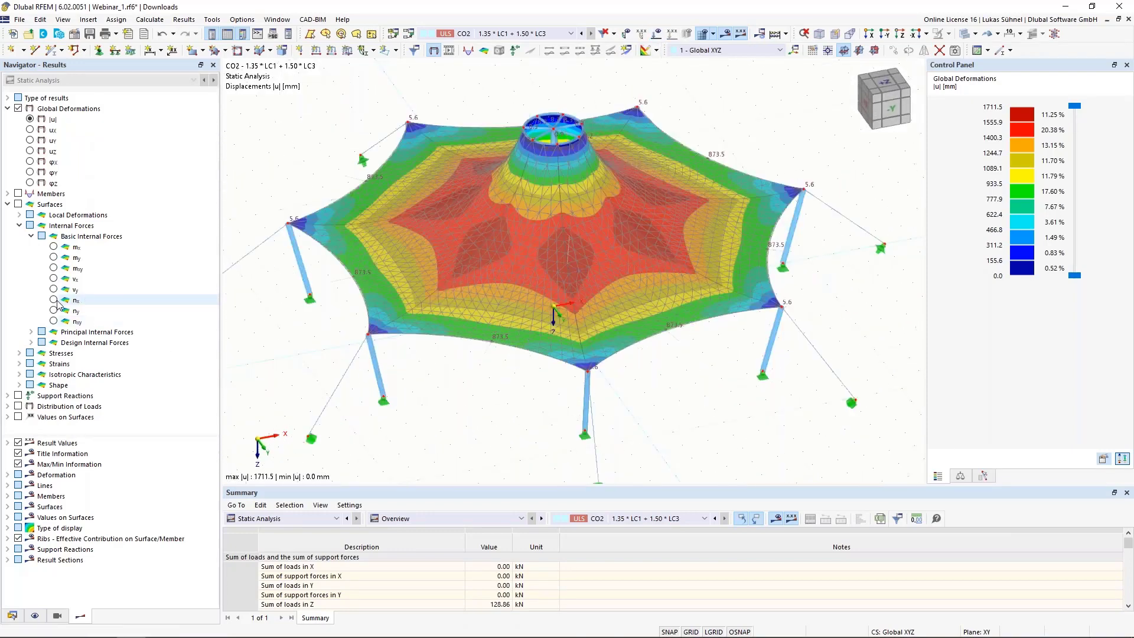
# Display the membrane's axial forces nx and ny for CO2 and examine the ny distribution around the tent
pyautogui.click(54, 301)
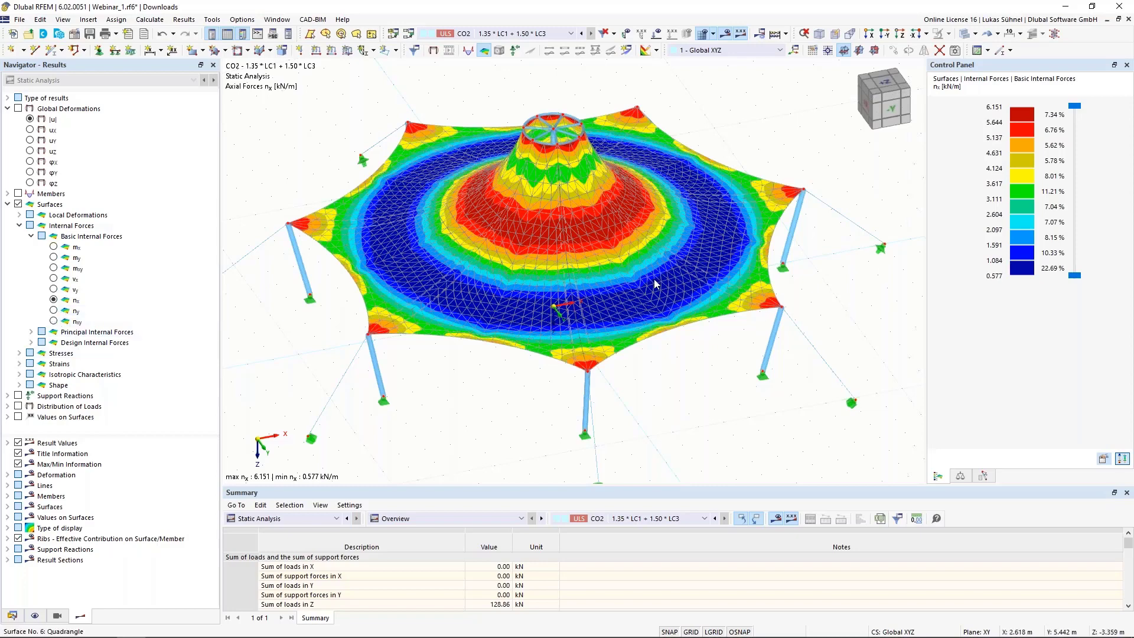
pyautogui.click(54, 310)
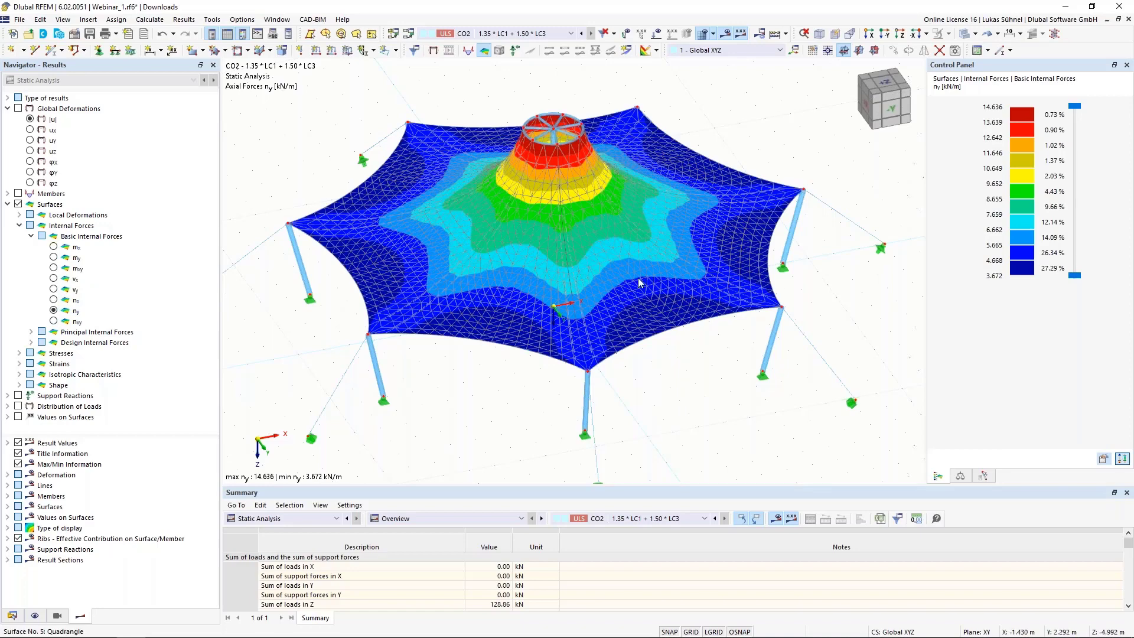
pyautogui.keyDown('ctrl'); pyautogui.moveTo(489, 403); pyautogui.dragTo(406, 189, button='middle'); pyautogui.keyUp('ctrl')
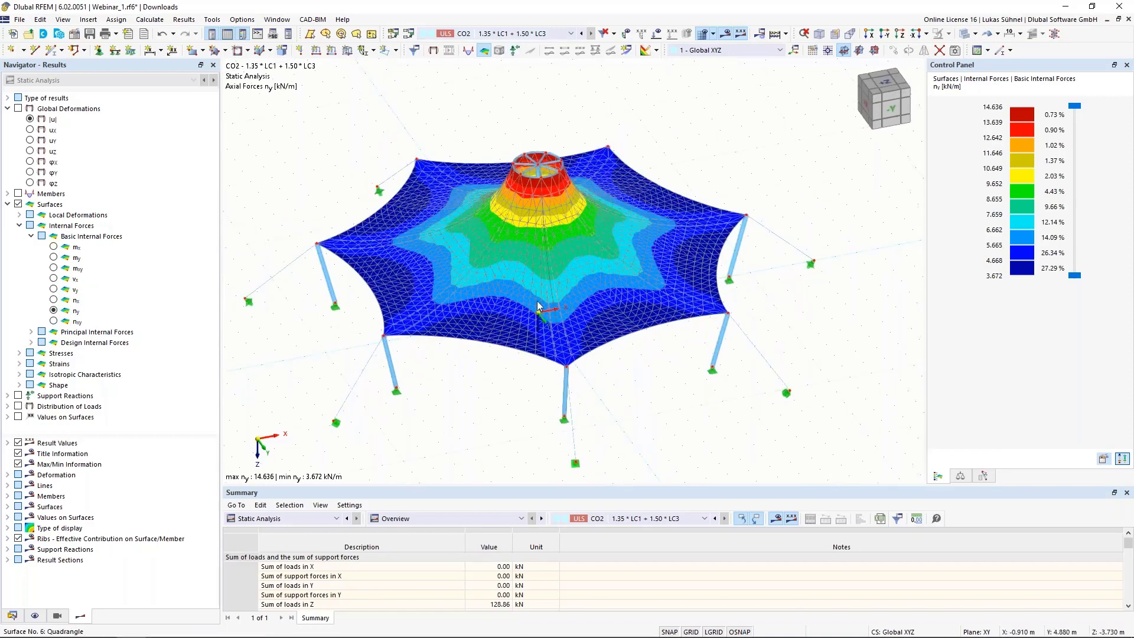
pyautogui.scroll(-3, 405, 189)
pyautogui.keyDown('ctrl'); pyautogui.moveTo(405, 189); pyautogui.dragTo(601, 257, button='middle'); pyautogui.keyUp('ctrl')
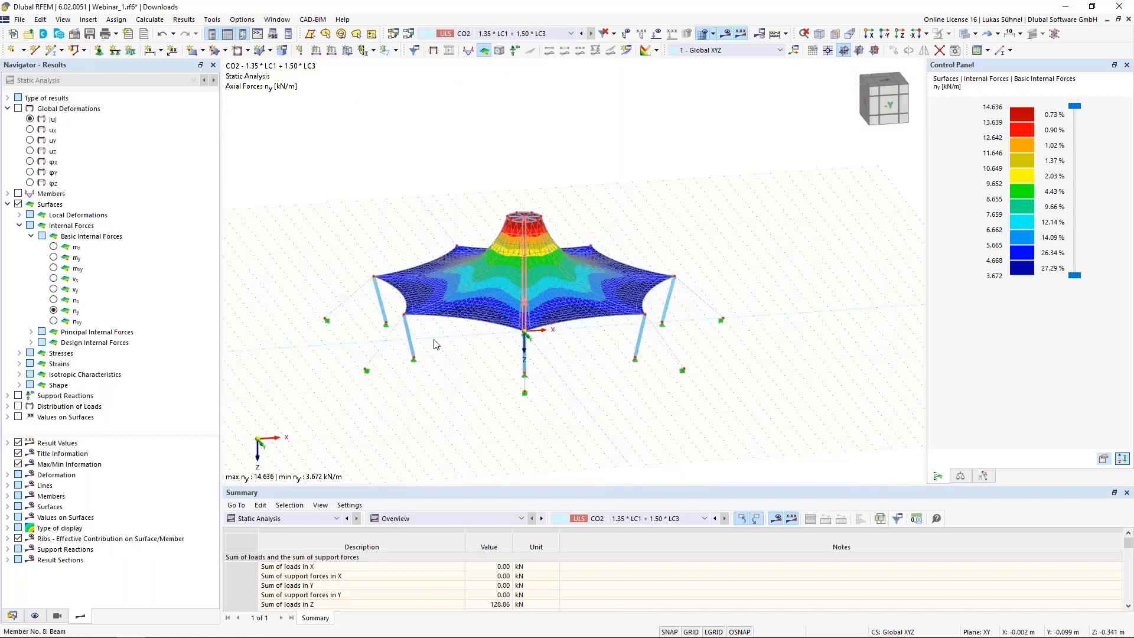
pyautogui.scroll(2, 430, 324)
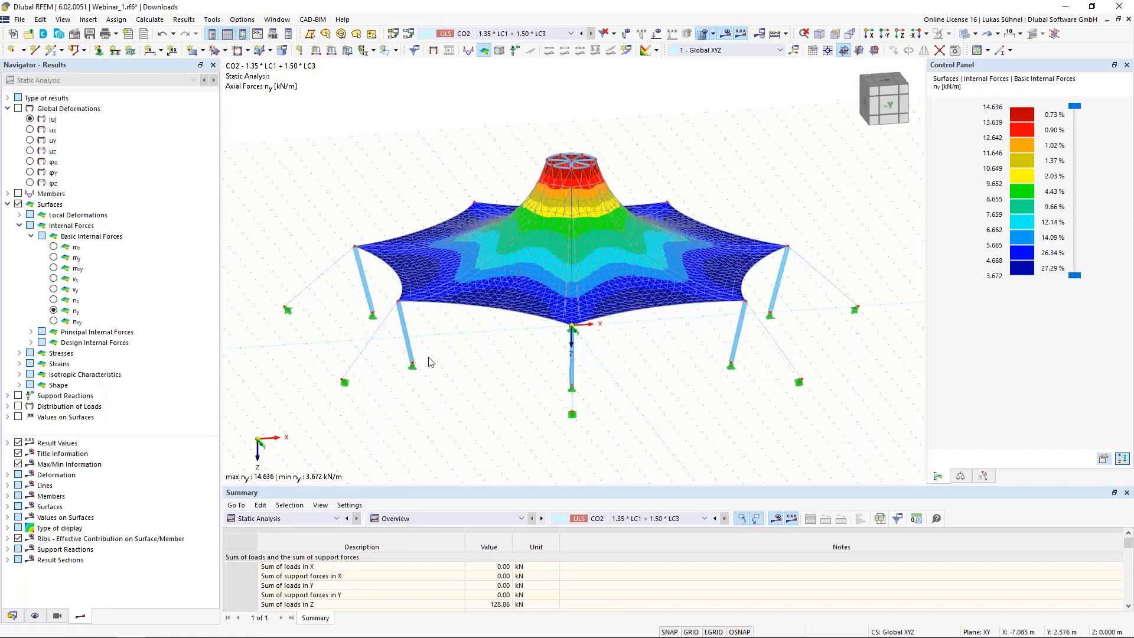
pyautogui.scroll(2, 428, 353)
pyautogui.scroll(-3, 458, 365)
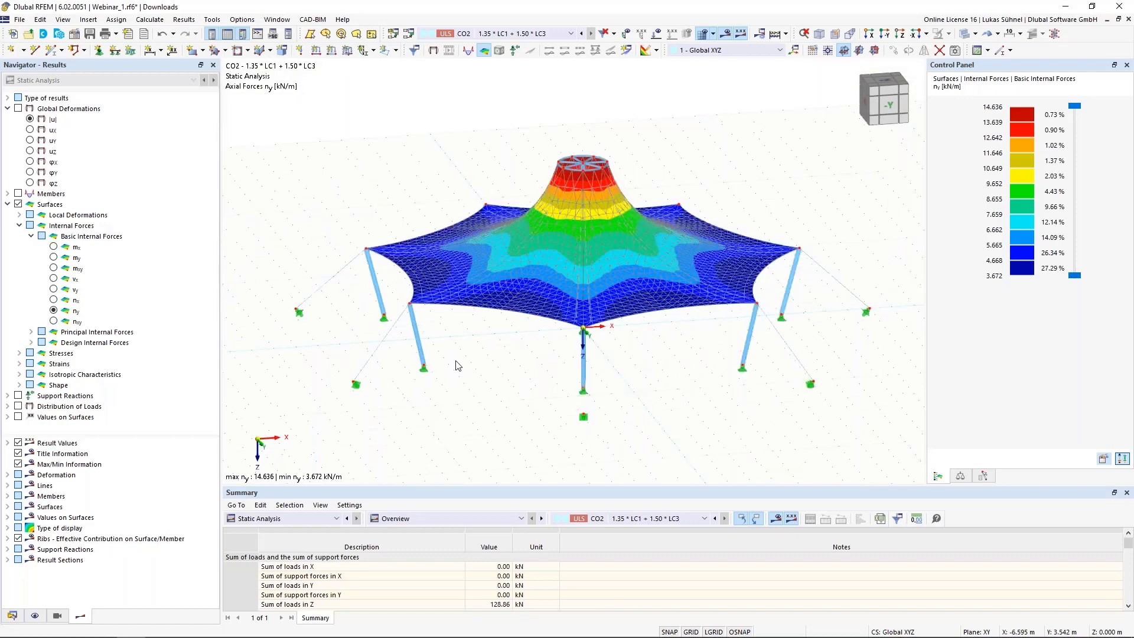
pyautogui.keyDown('ctrl'); pyautogui.moveTo(468, 356); pyautogui.dragTo(500, 372, button='middle'); pyautogui.keyUp('ctrl')
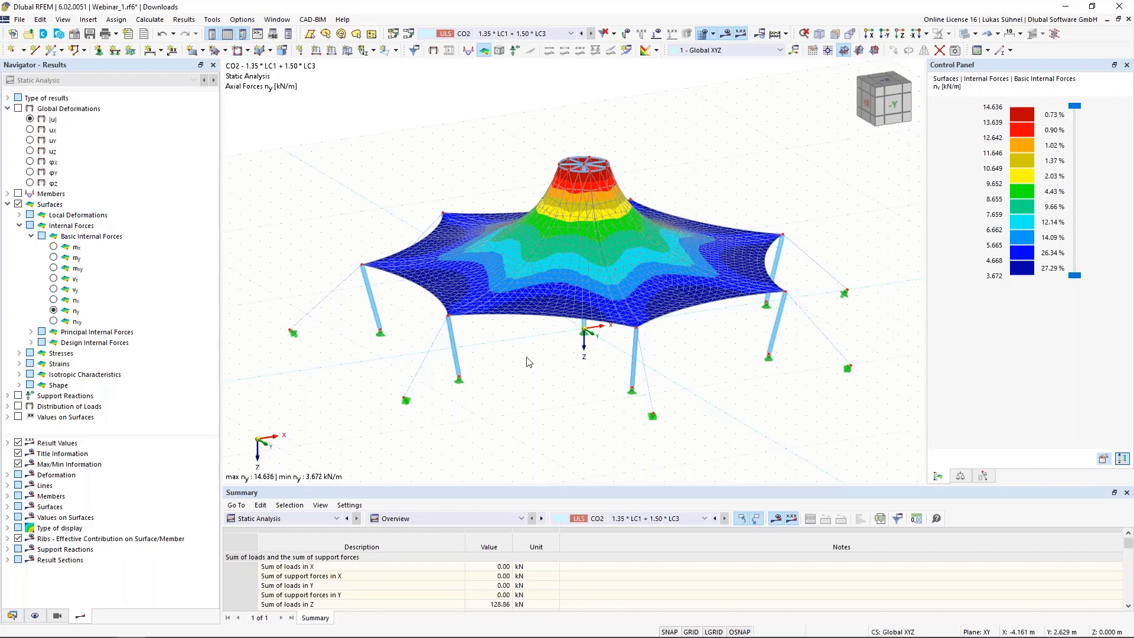
pyautogui.moveTo(248, 636)
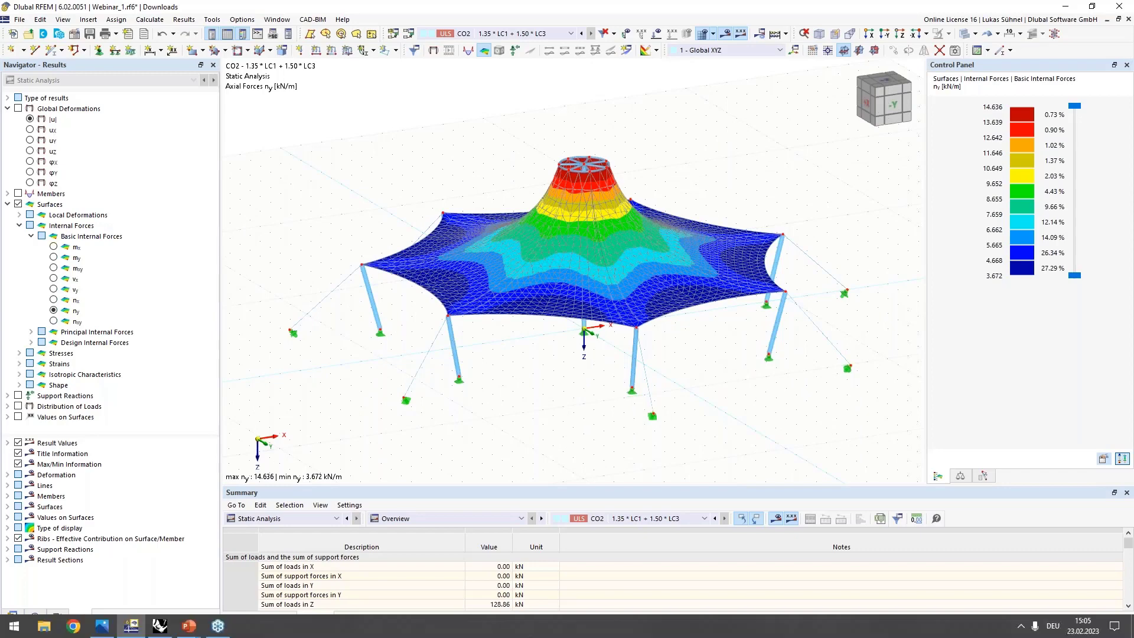
pyautogui.click(160, 626)
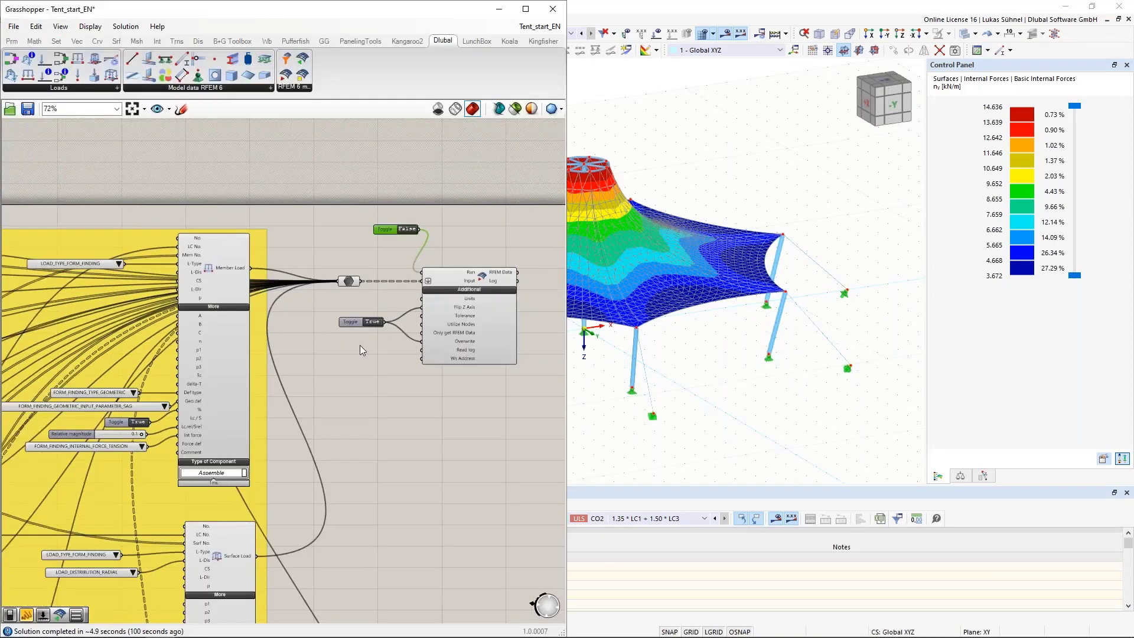
pyautogui.moveTo(321, 395); pyautogui.dragTo(460, 386, button='right')
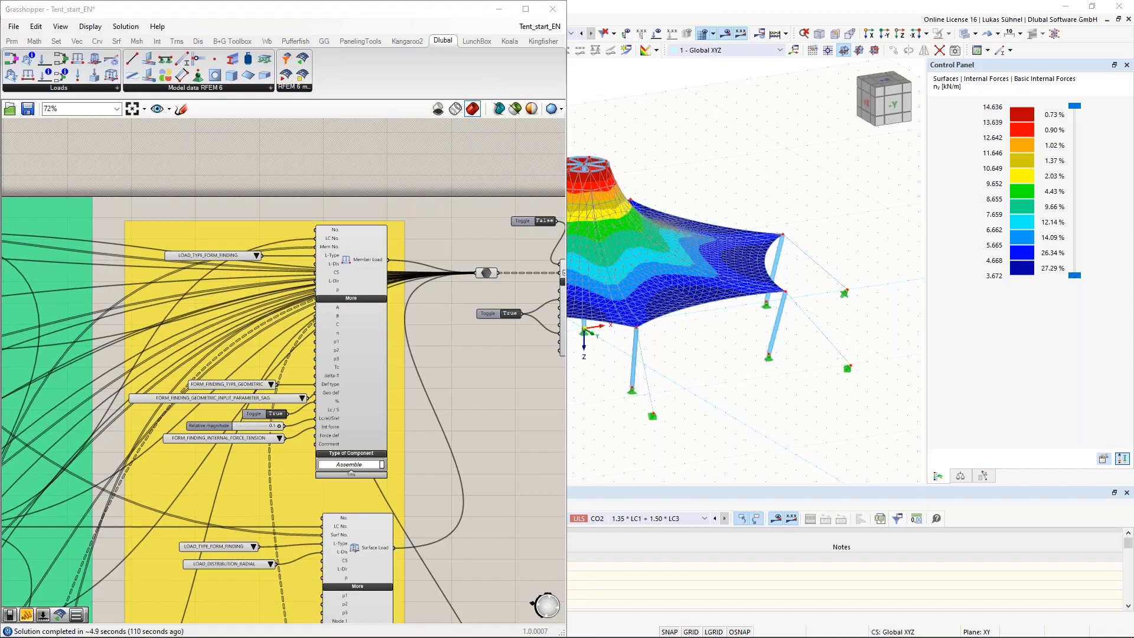
pyautogui.hotkey('alt', 'Tab')
pyautogui.click(520, 411)
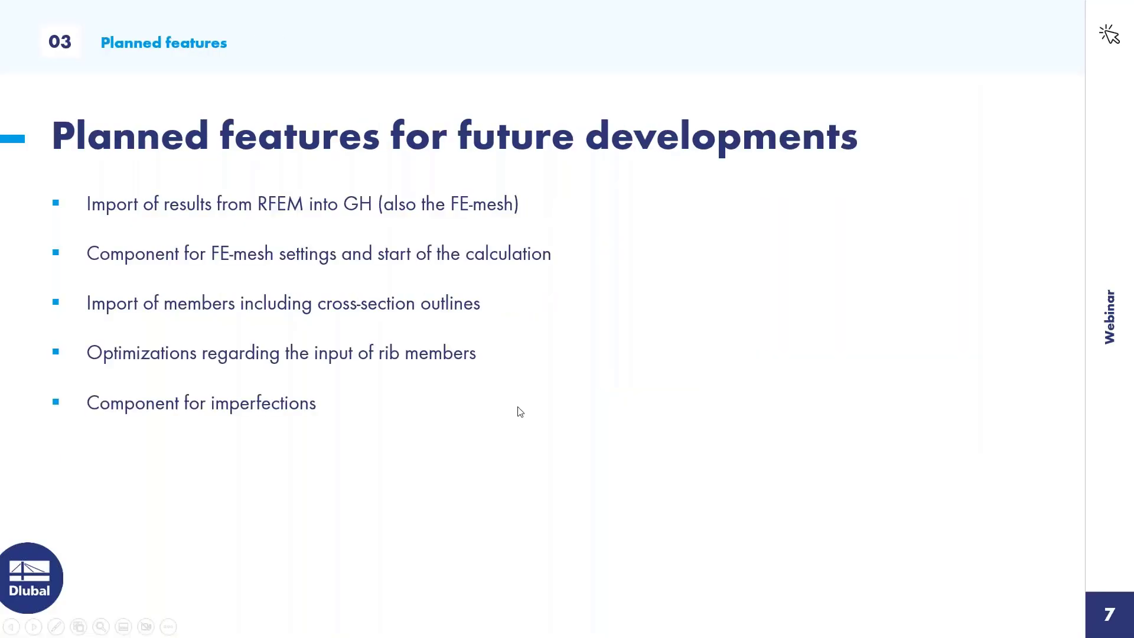